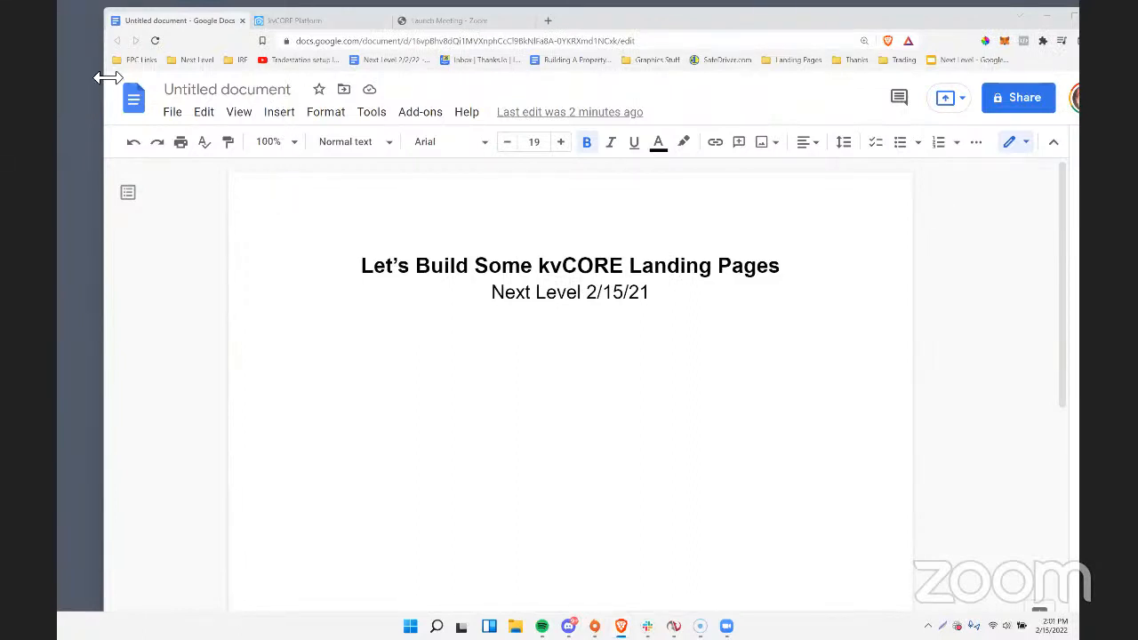
# Switch to the kvCORE Platform and open the Lead Engine tools page.
pyautogui.moveTo(107, 79); pyautogui.dragTo(70, 83)
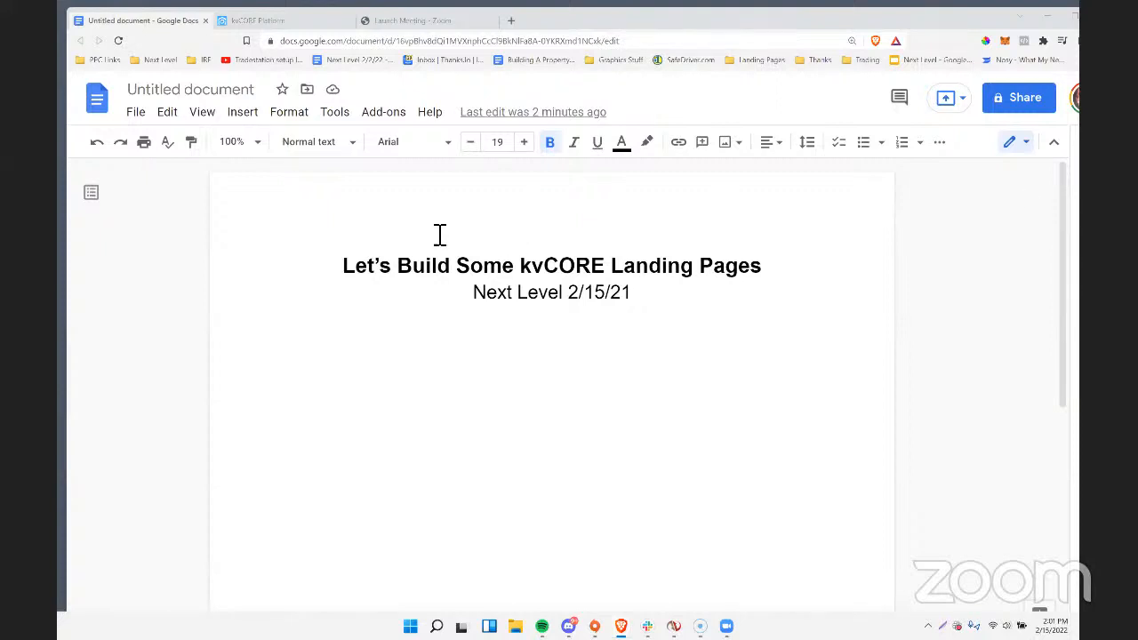
pyautogui.click(261, 22)
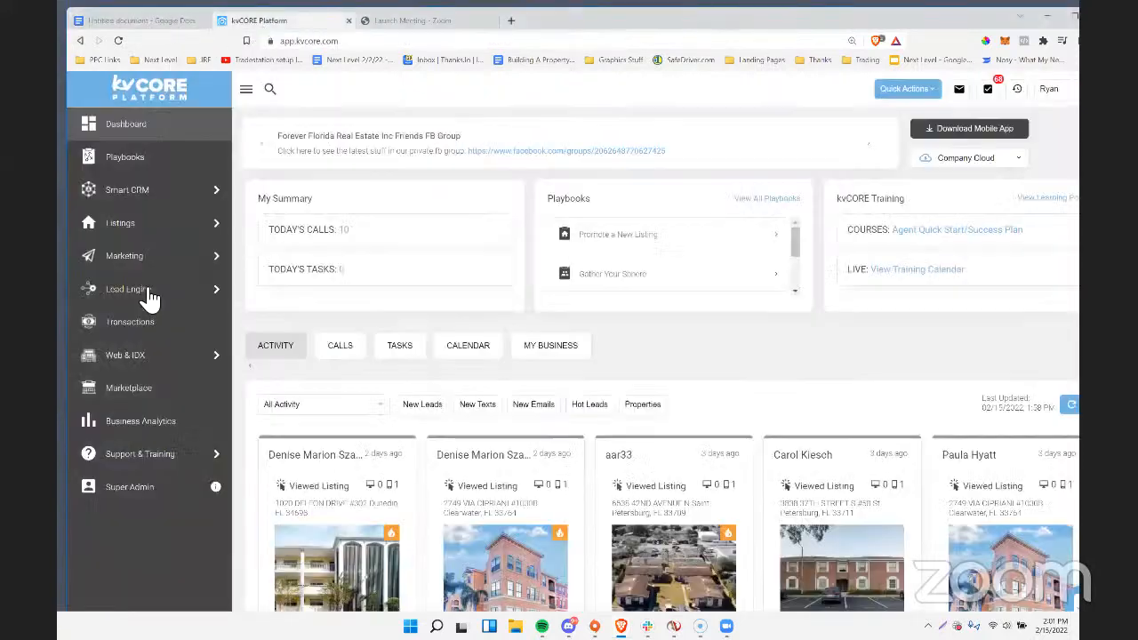
pyautogui.moveTo(171, 286)
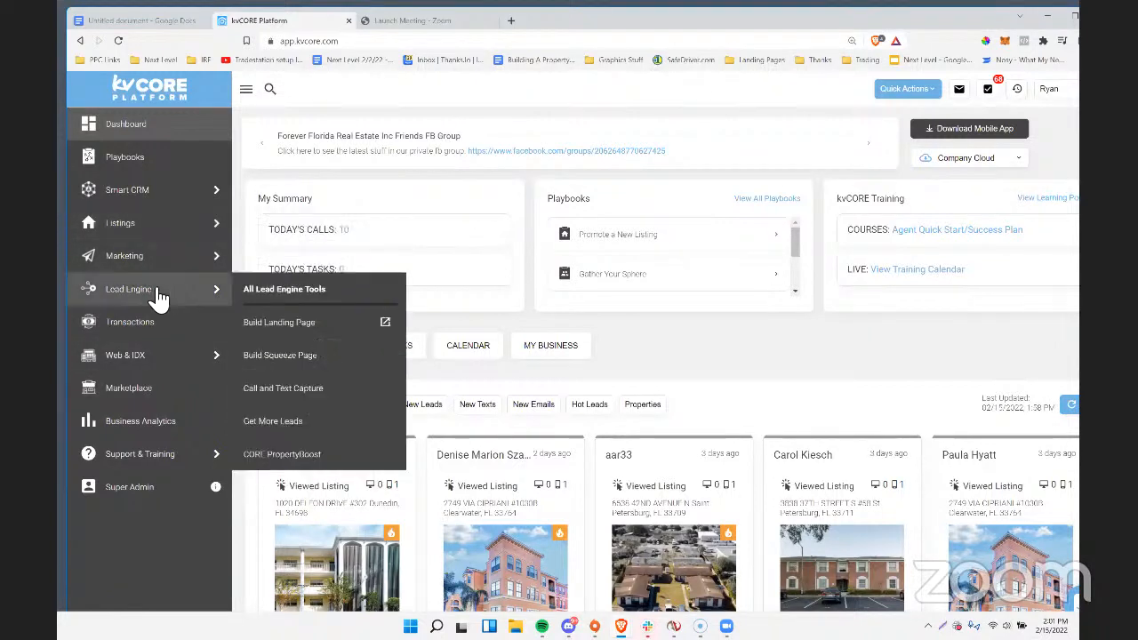
pyautogui.click(134, 293)
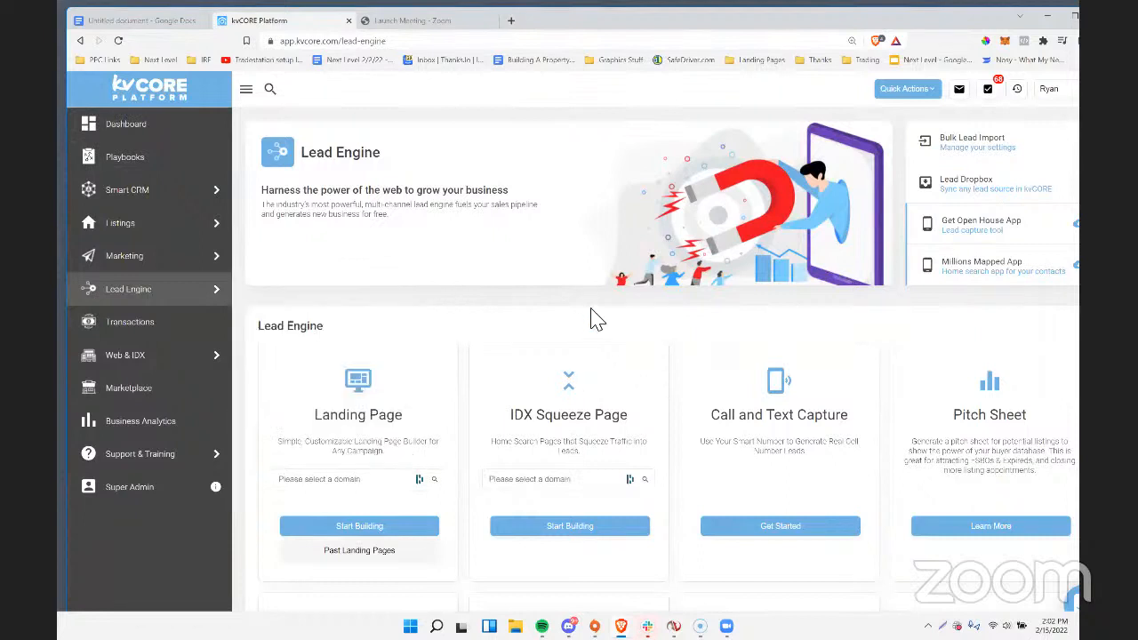
# View the past landing pages for the agent's foreverfloridarealestate.com domain, and return to the Lead Engine page.
pyautogui.moveTo(430, 430); pyautogui.dragTo(351, 480)
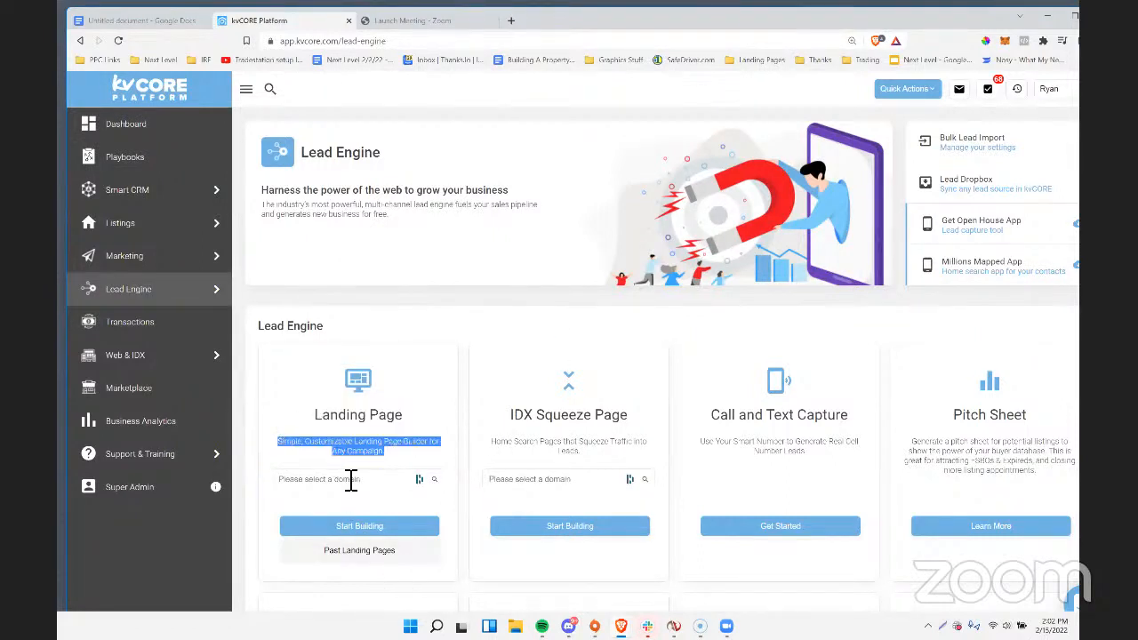
pyautogui.click(351, 480)
pyautogui.click(325, 482)
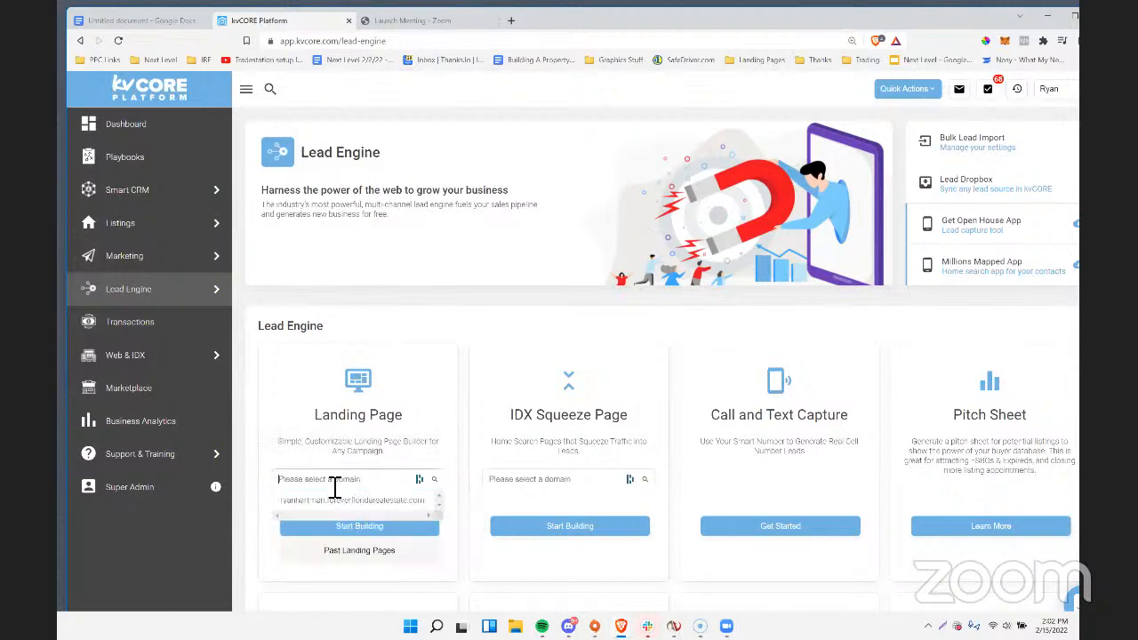
pyautogui.click(356, 501)
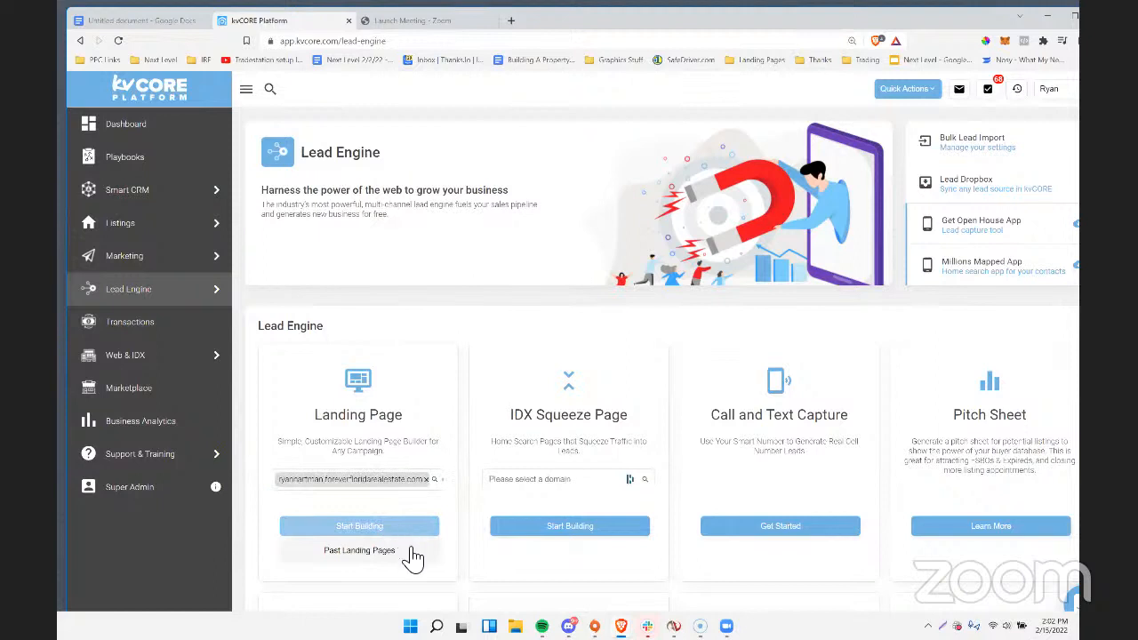
pyautogui.click(345, 556)
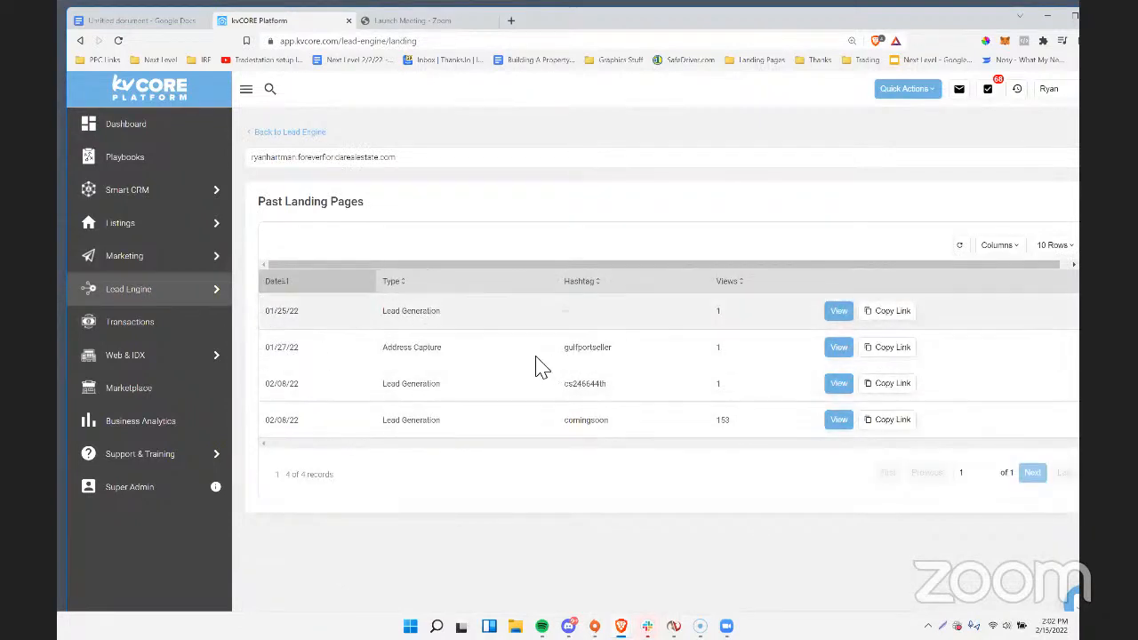
pyautogui.click(80, 41)
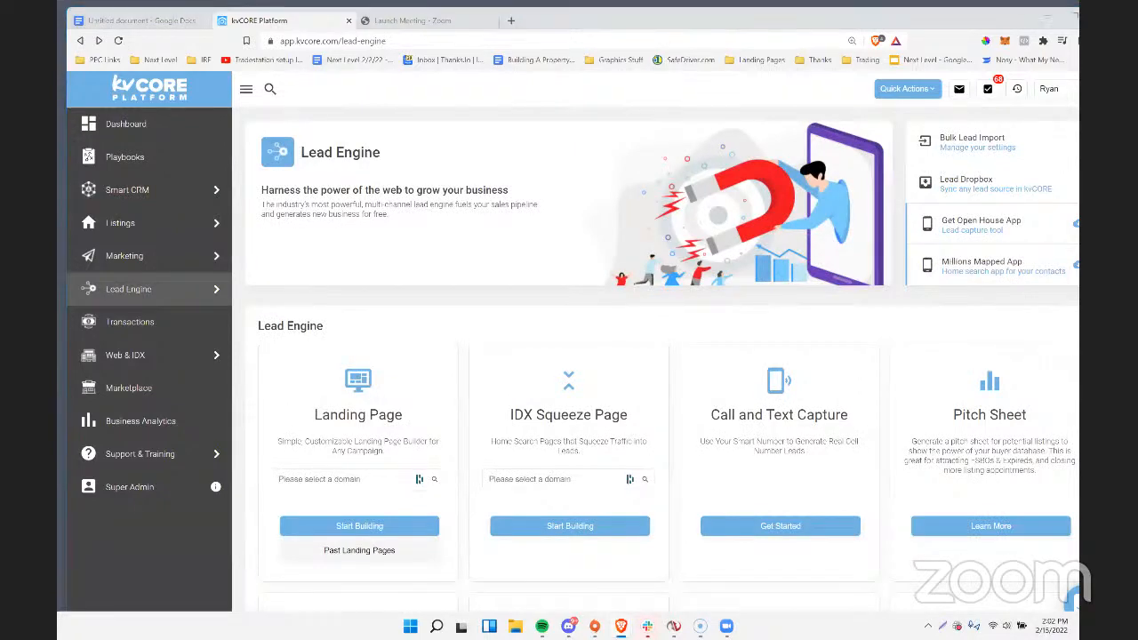
# Load the copied address of the agent's exprealty.com website in place of the Zoom launch page.
pyautogui.click(384, 20)
pyautogui.click(349, 44)
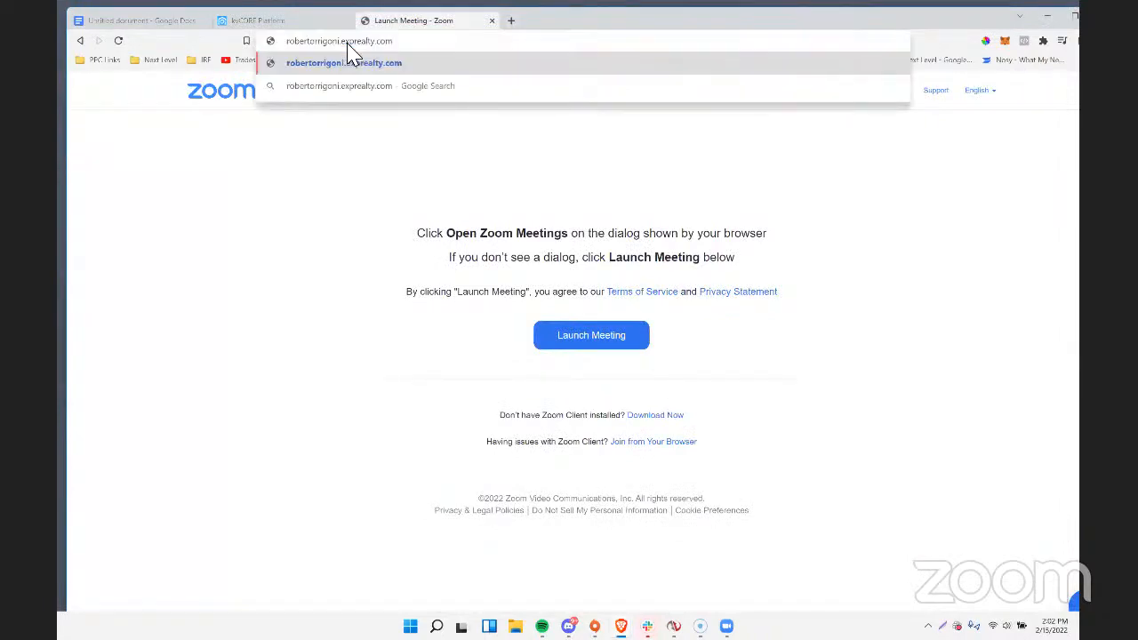
pyautogui.press('Return')
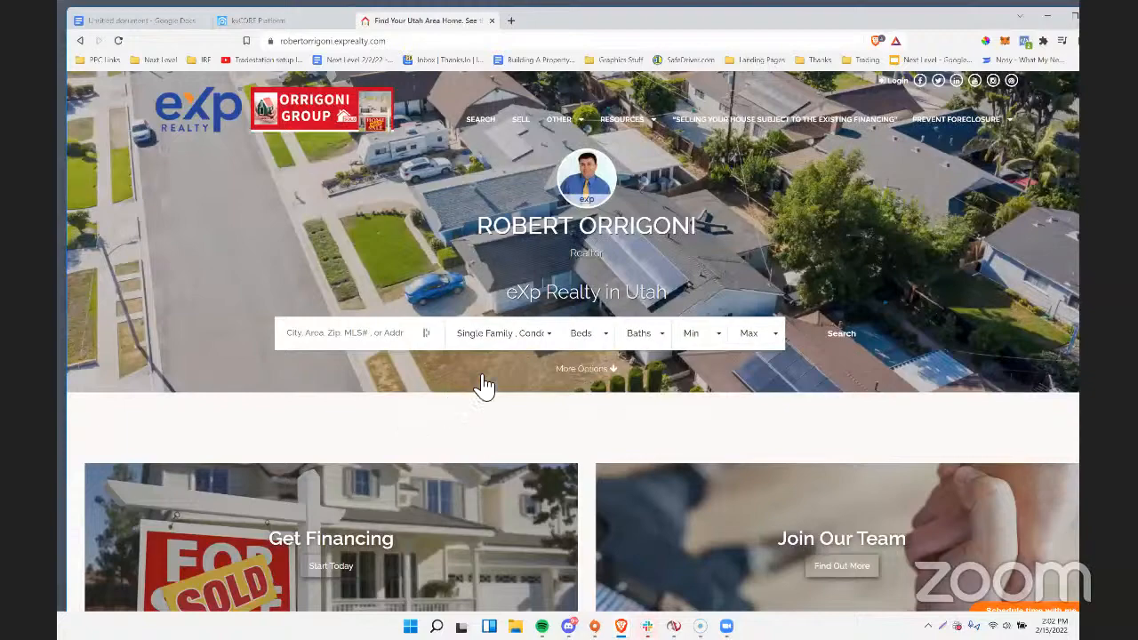
# Look through the agent website's home page, including its search area, link tiles and listing sections.
pyautogui.scroll(-3, 489, 398)
pyautogui.scroll(-10, 489, 398)
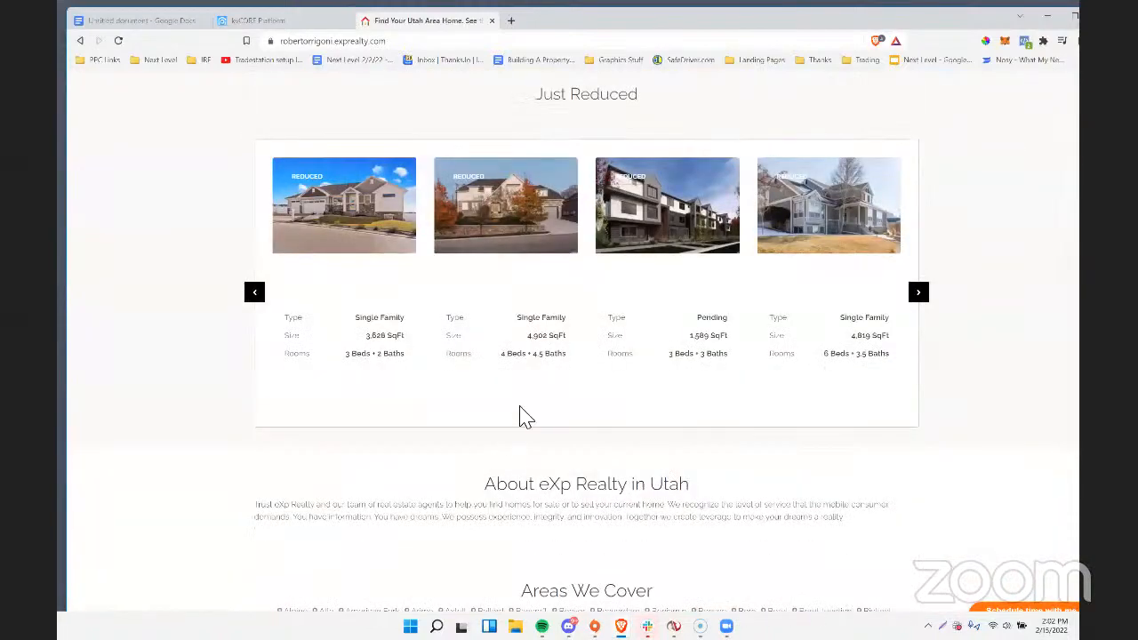
pyautogui.moveTo(531, 360)
pyautogui.scroll(15, 532, 360)
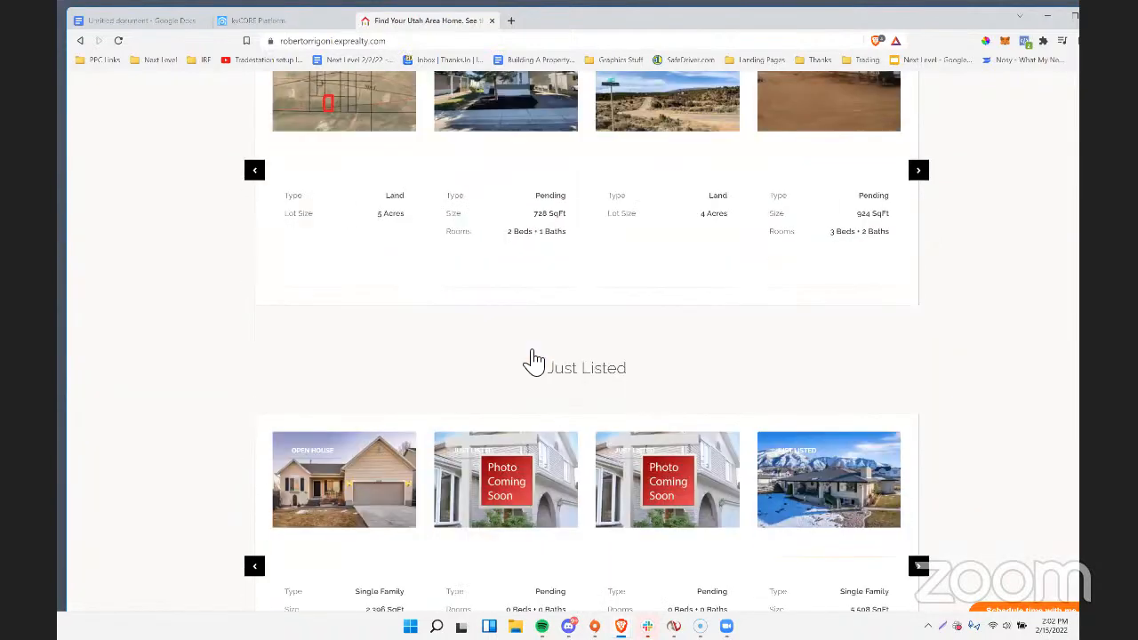
pyautogui.scroll(3, 532, 360)
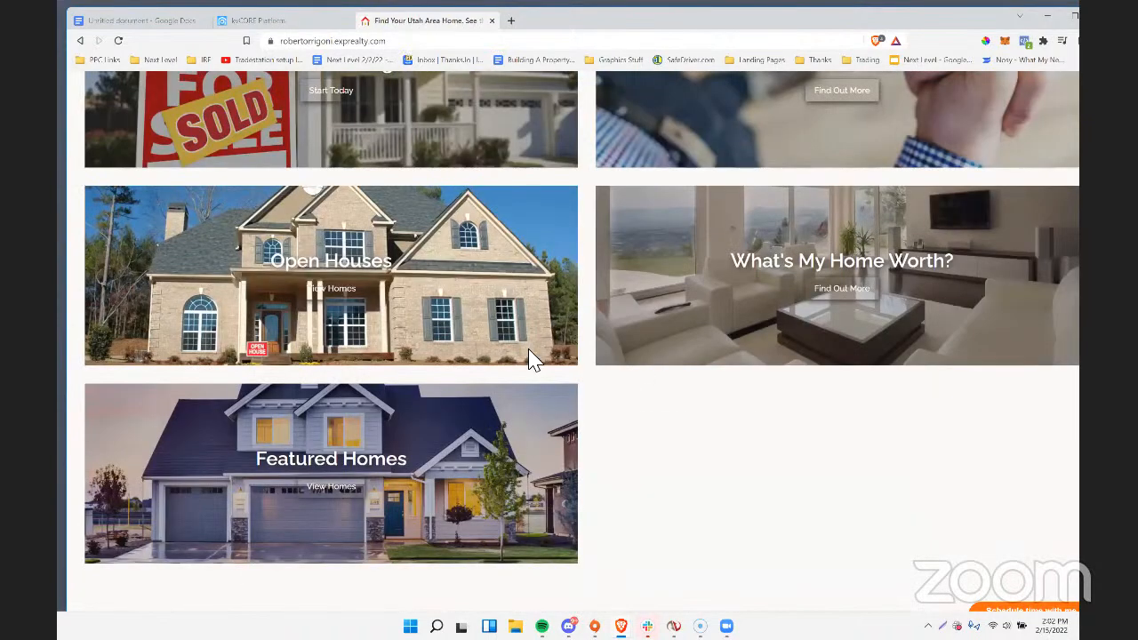
pyautogui.scroll(5, 582, 173)
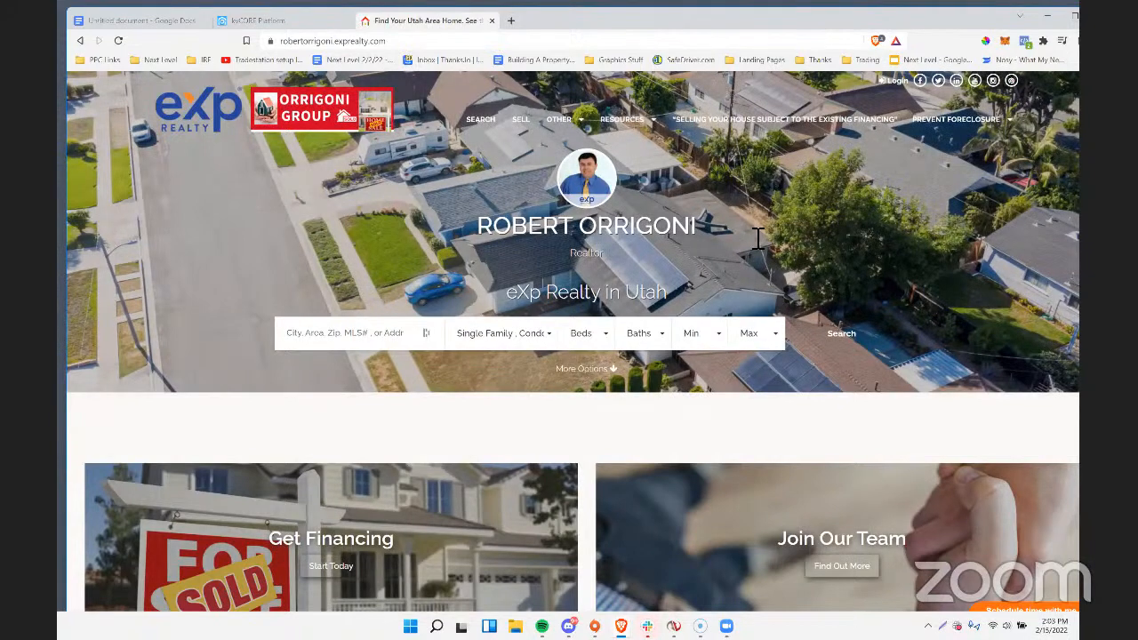
pyautogui.scroll(-5, 754, 240)
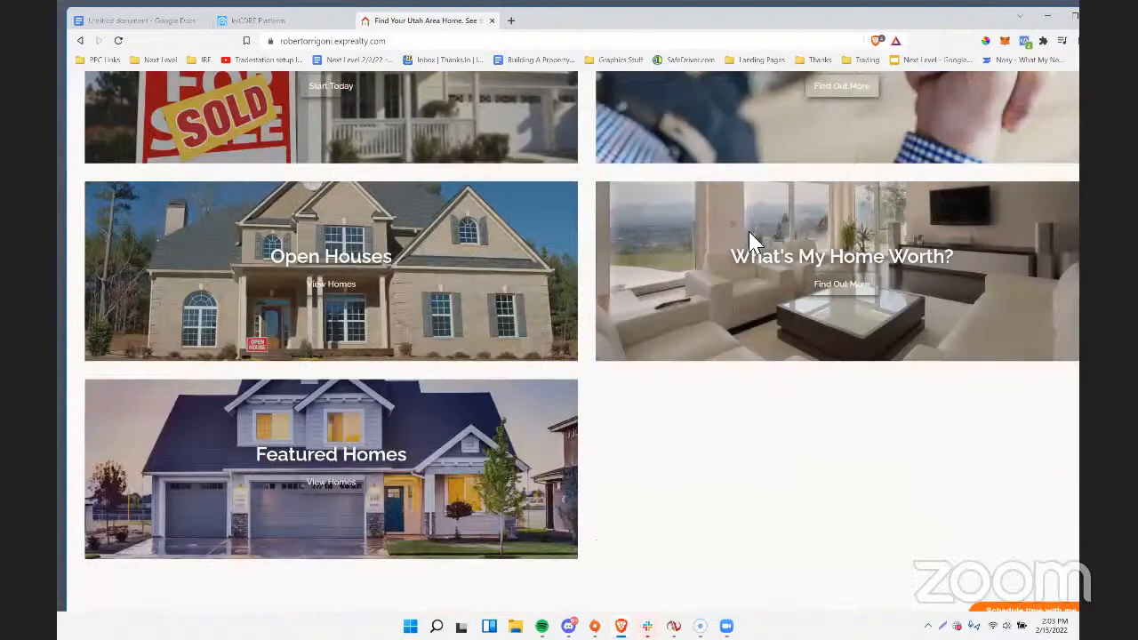
pyautogui.scroll(3, 534, 184)
pyautogui.click(283, 21)
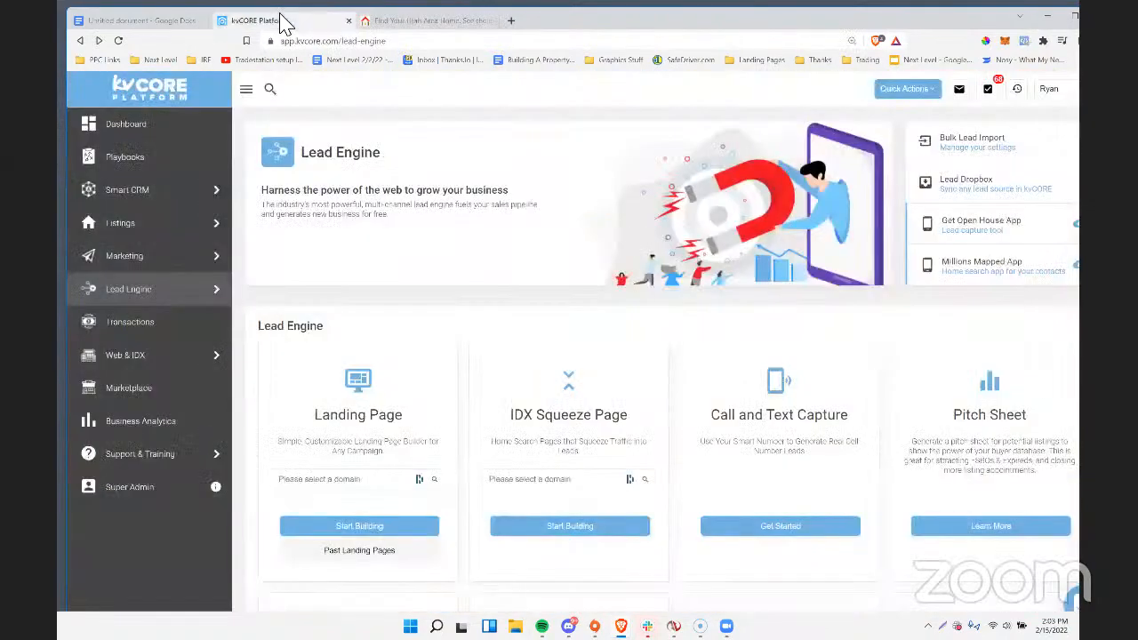
pyautogui.click(427, 21)
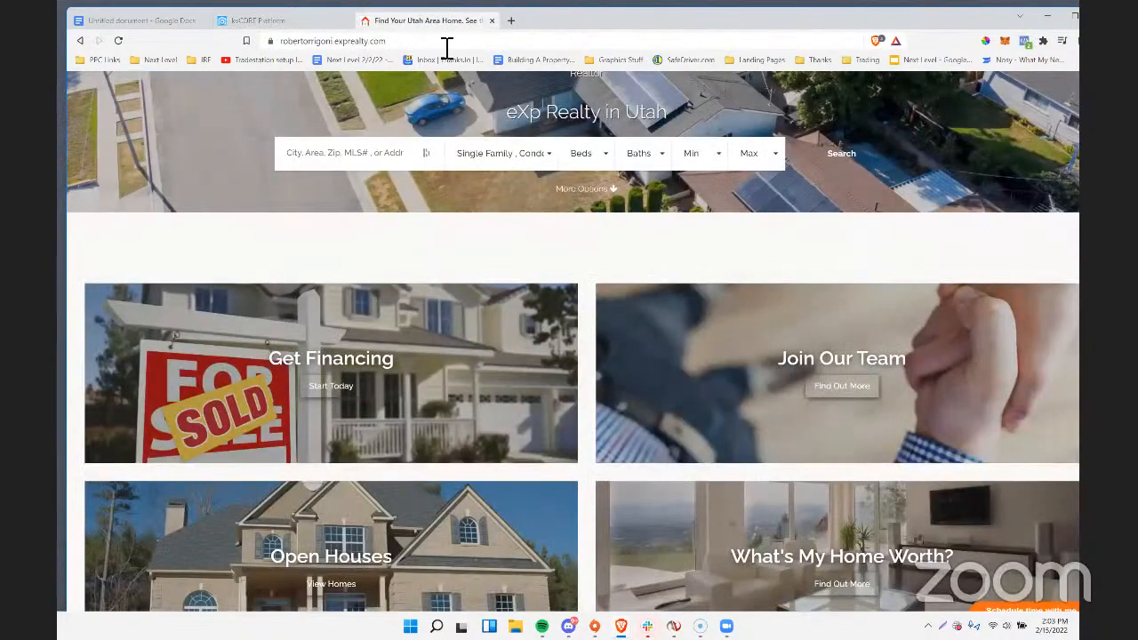
# Append /ask/create to the agent website's address and load the custom landing page builder.
pyautogui.click(447, 48)
pyautogui.write('/ask/create')
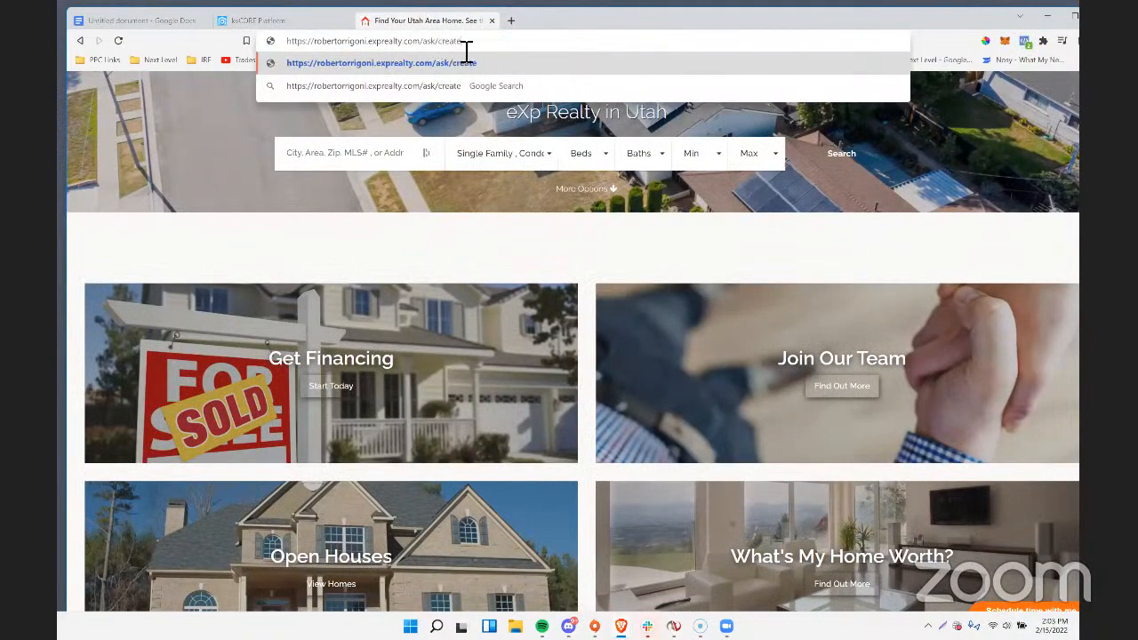
pyautogui.moveTo(463, 41); pyautogui.dragTo(218, 53)
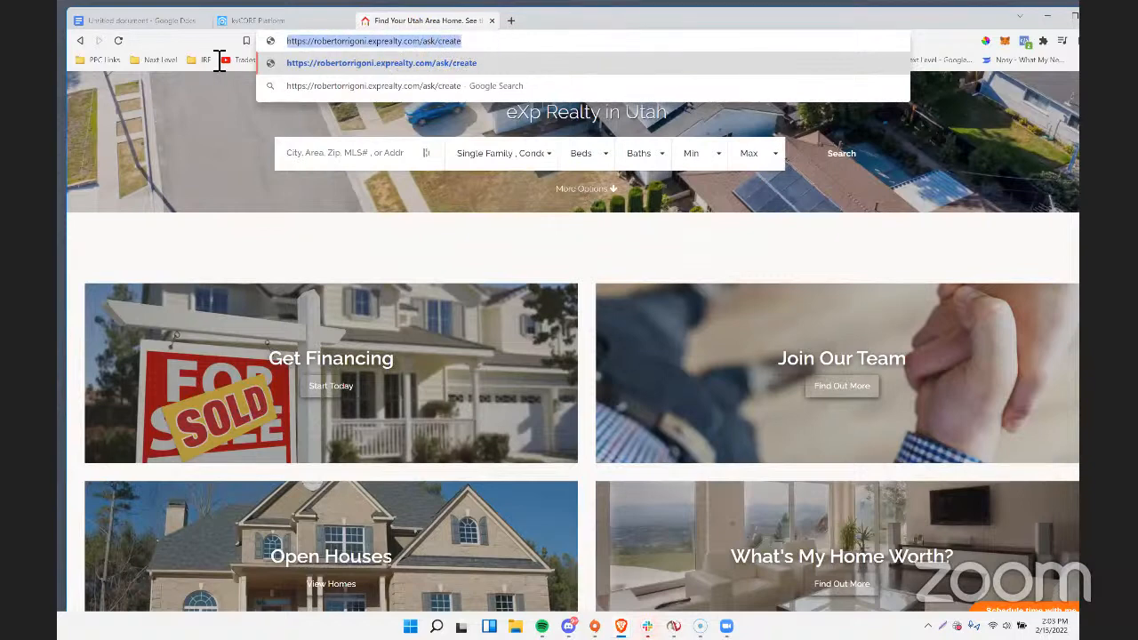
pyautogui.click(529, 48)
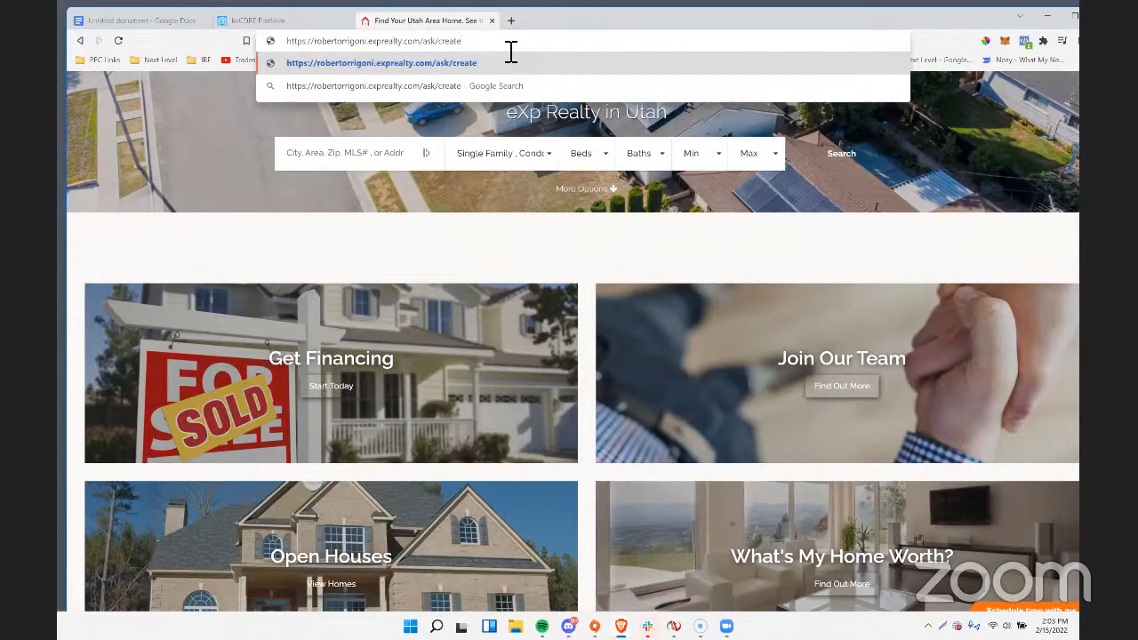
pyautogui.press('Return')
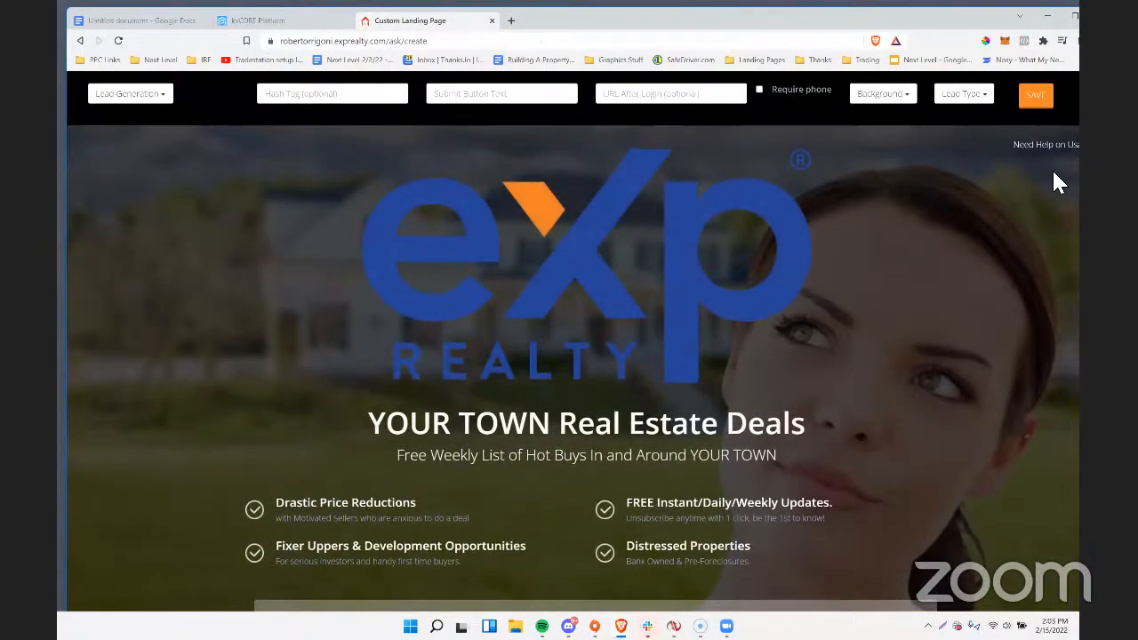
# Remove the large eXp Realty logo and set the landing page type to Address Capture.
pyautogui.click(587, 271)
pyautogui.click(663, 118)
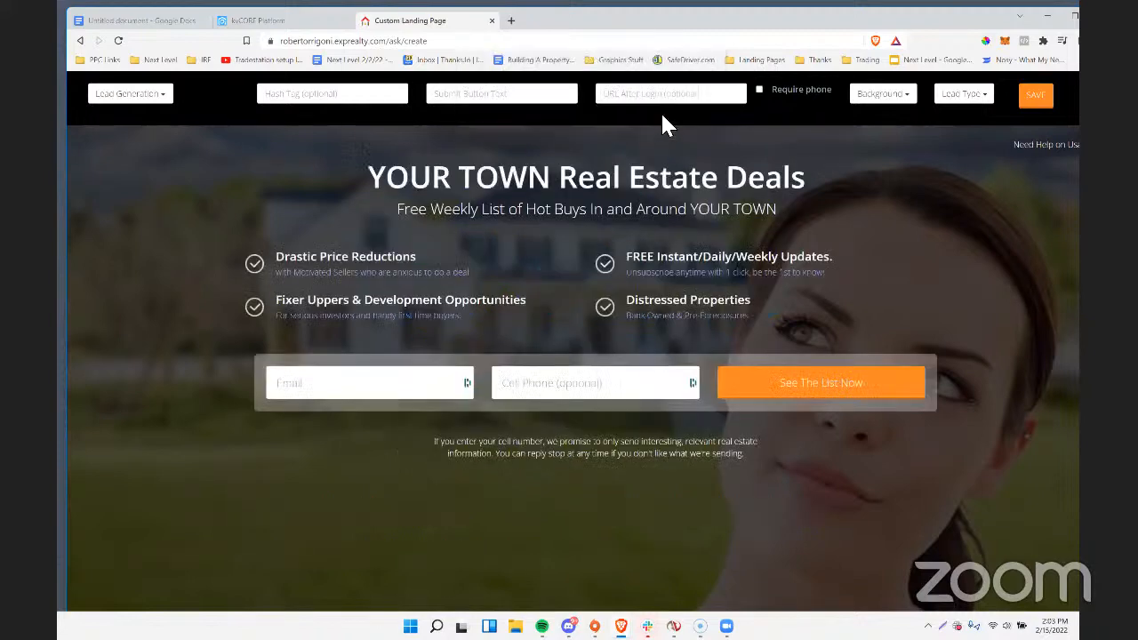
pyautogui.click(160, 98)
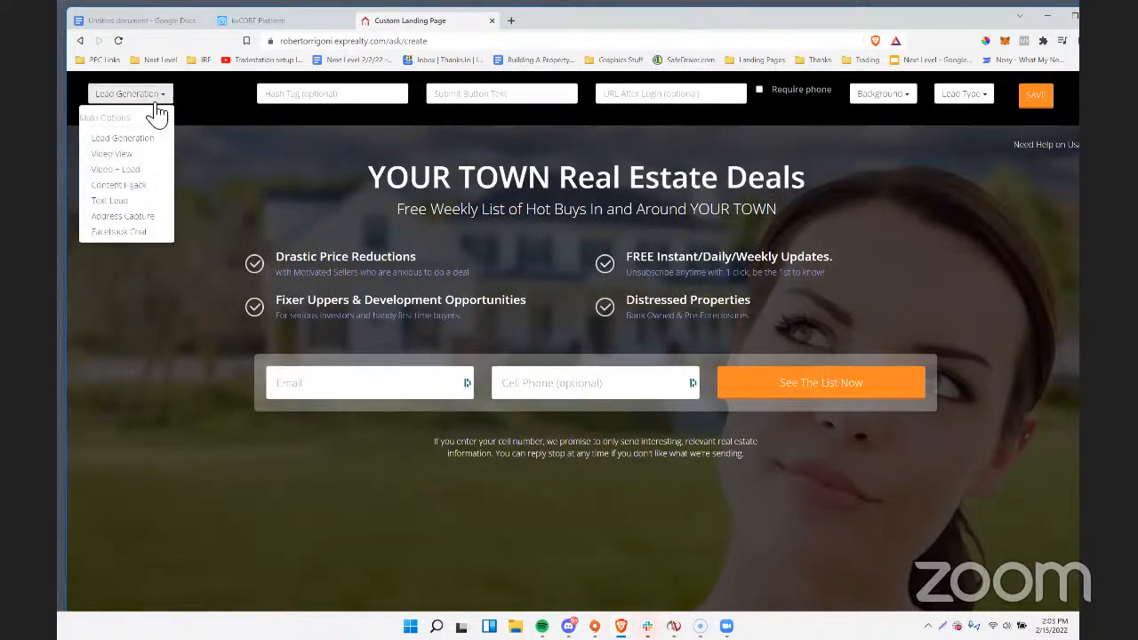
pyautogui.click(125, 217)
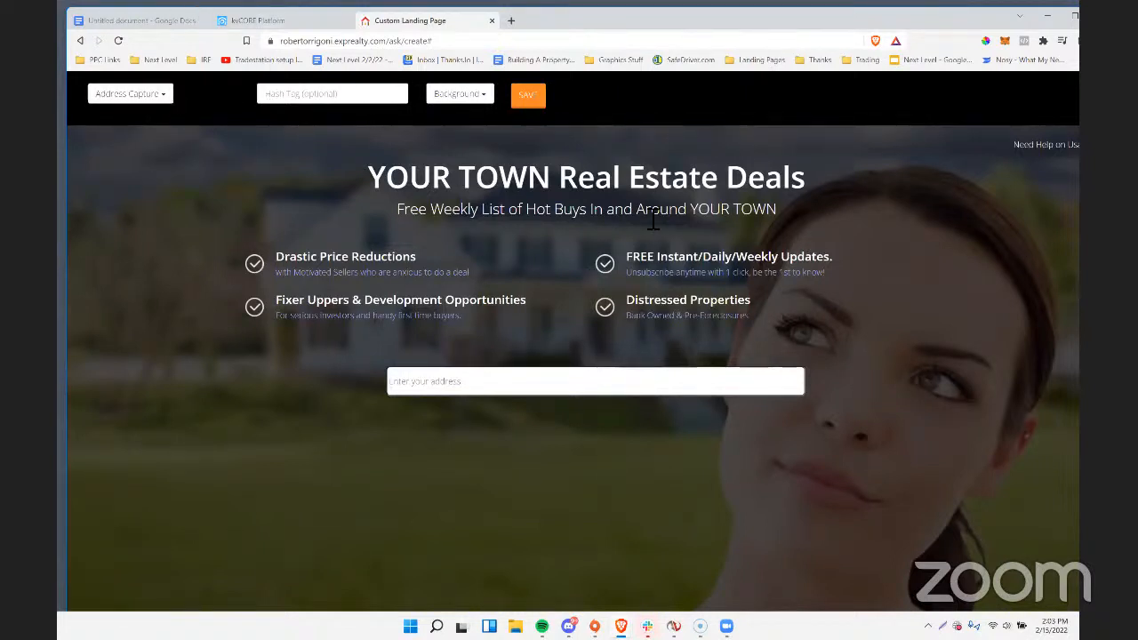
pyautogui.click(152, 96)
pyautogui.click(132, 105)
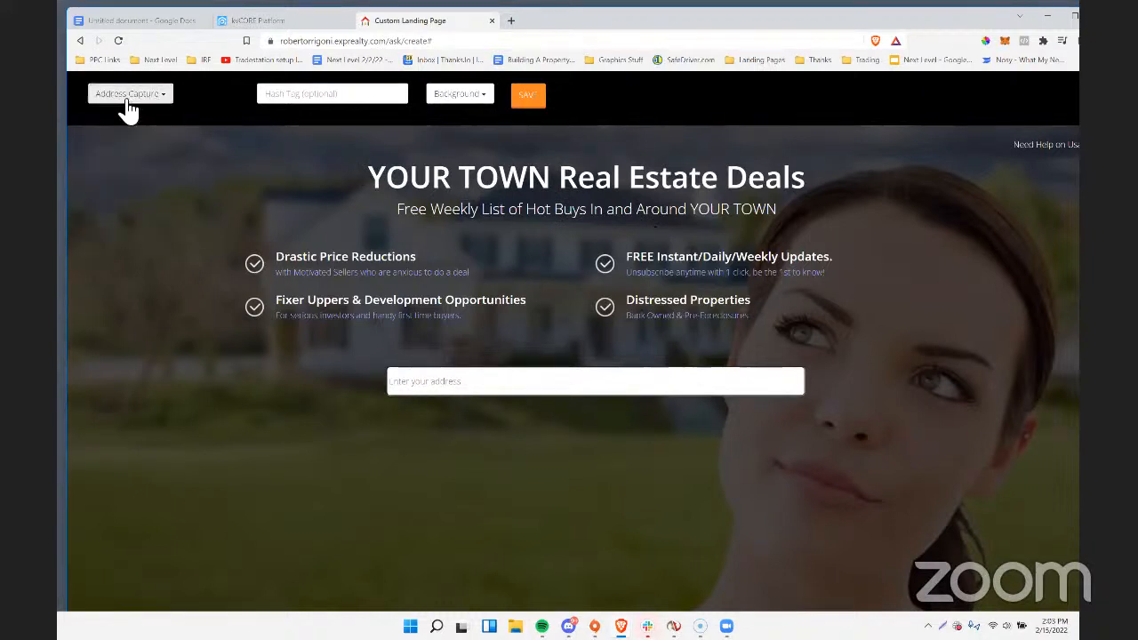
pyautogui.click(129, 106)
pyautogui.click(129, 107)
pyautogui.click(129, 107)
pyautogui.click(128, 107)
pyautogui.click(124, 110)
pyautogui.click(125, 110)
pyautogui.click(128, 110)
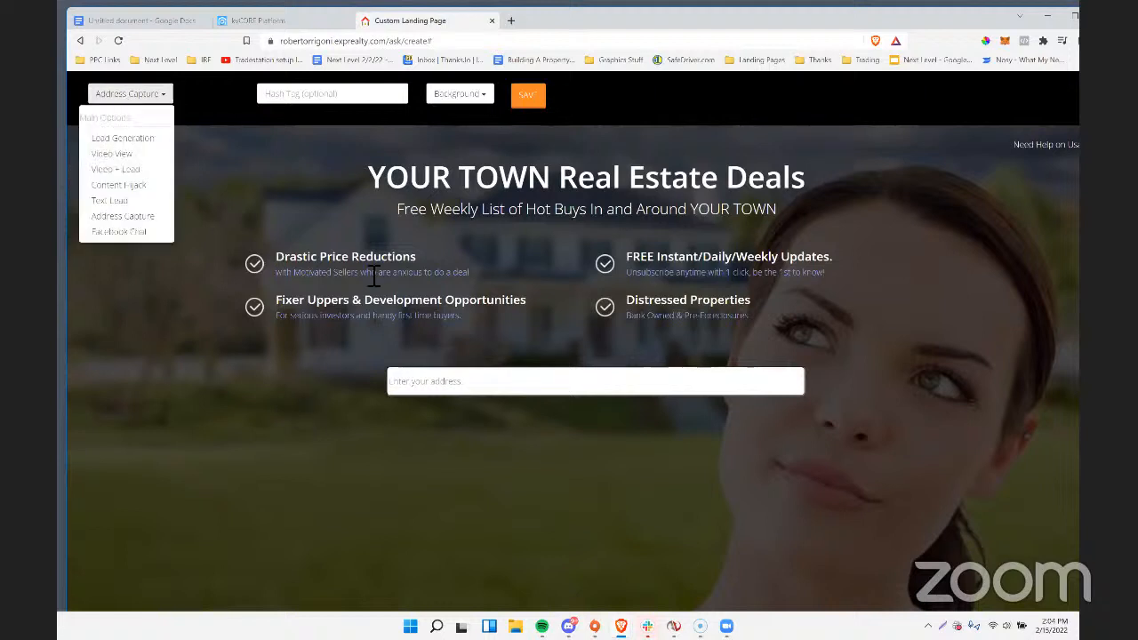
# Replace the landing page's headline with "Salt Lake County Home Value Report".
pyautogui.click(386, 182)
pyautogui.moveTo(370, 177); pyautogui.dragTo(874, 170)
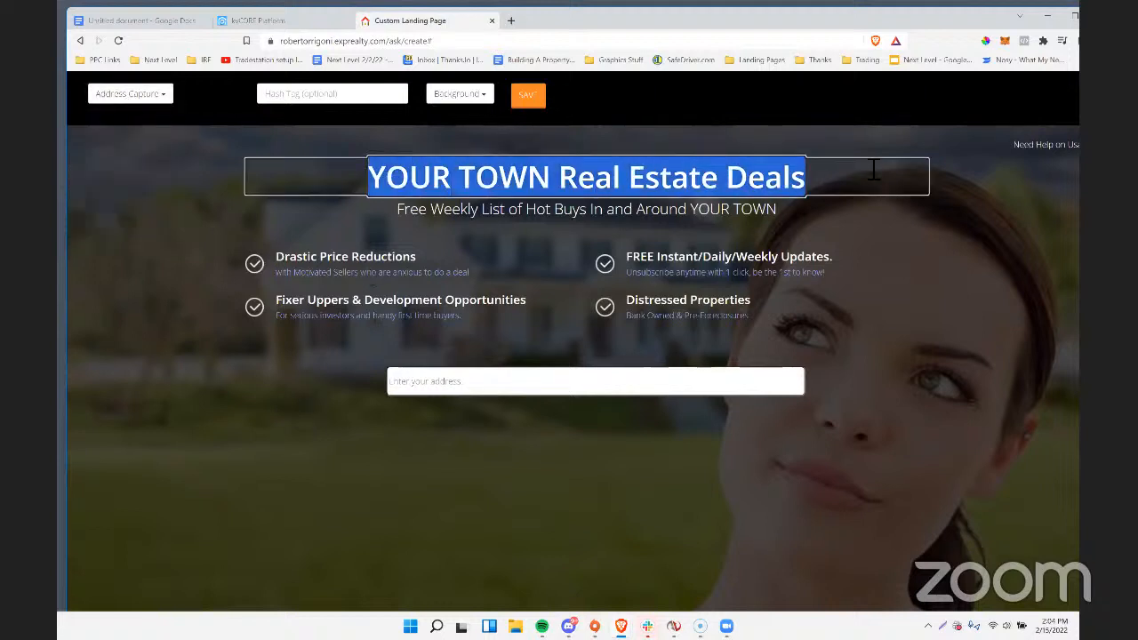
pyautogui.write('Home V')
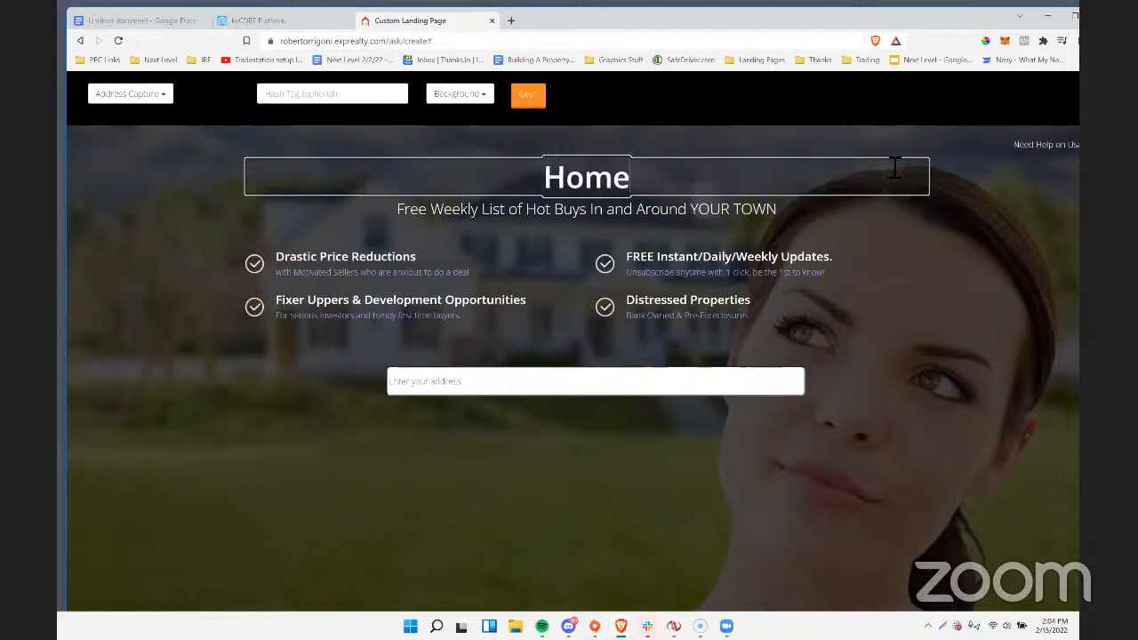
pyautogui.press('BackSpace')
pyautogui.press('BackSpace')
pyautogui.press('BackSpace')
pyautogui.press('BackSpace')
pyautogui.press('BackSpace')
pyautogui.press('BackSpace')
pyautogui.write('Sta')
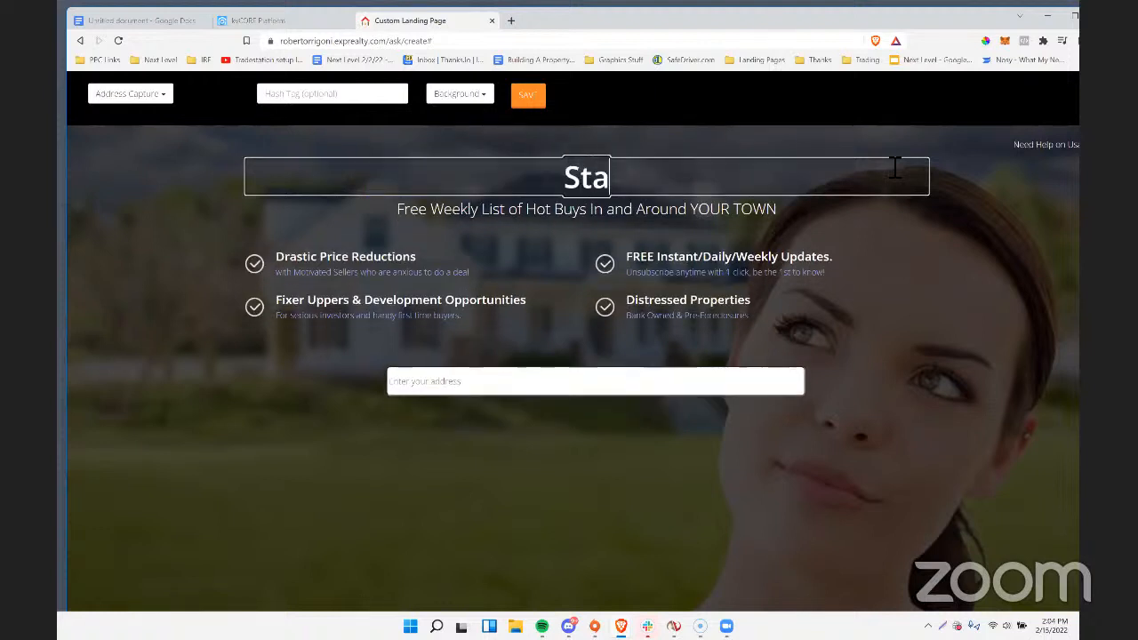
pyautogui.press('BackSpace')
pyautogui.press('BackSpace')
pyautogui.write('alt Lake')
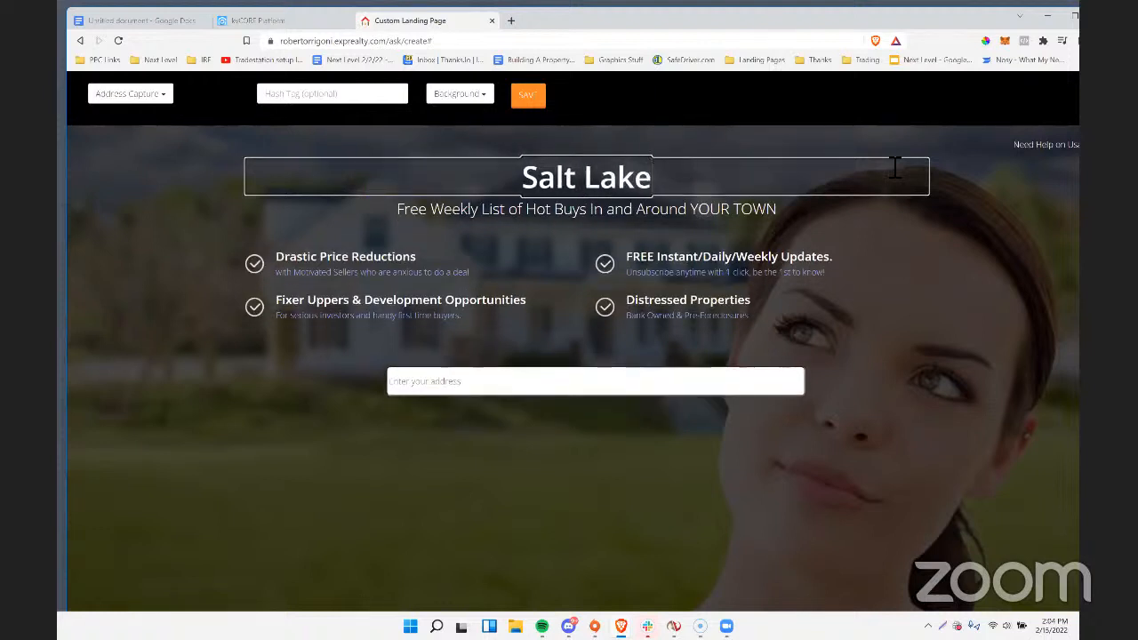
pyautogui.write(' County Home Value Report')
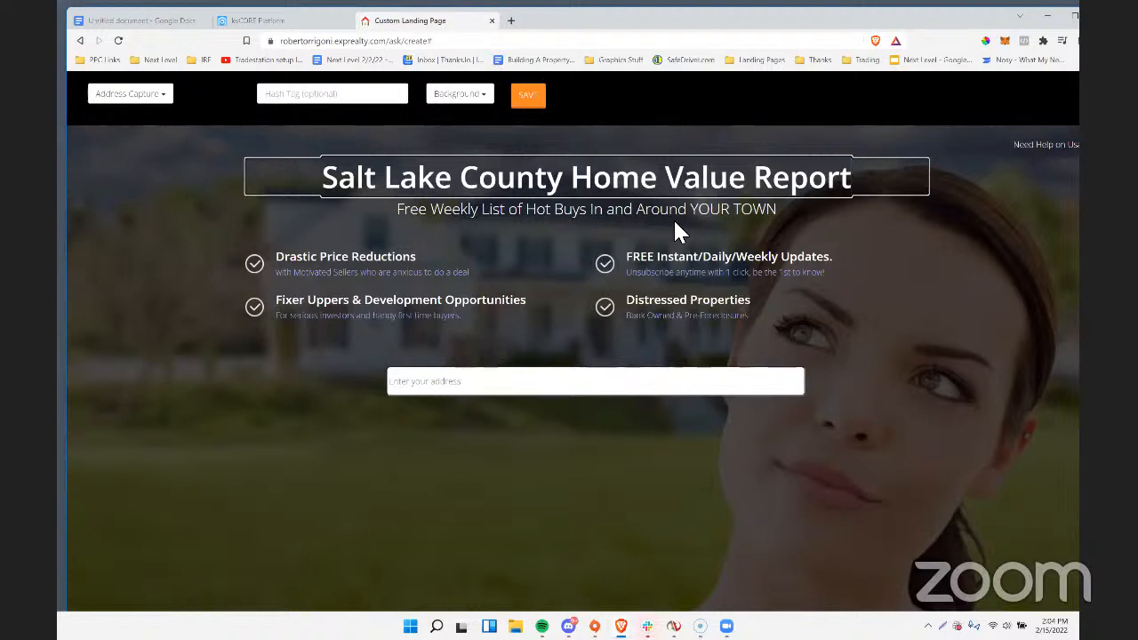
# Replace the subheading below the headline with "Step 1: Enter Your Address".
pyautogui.click(464, 213)
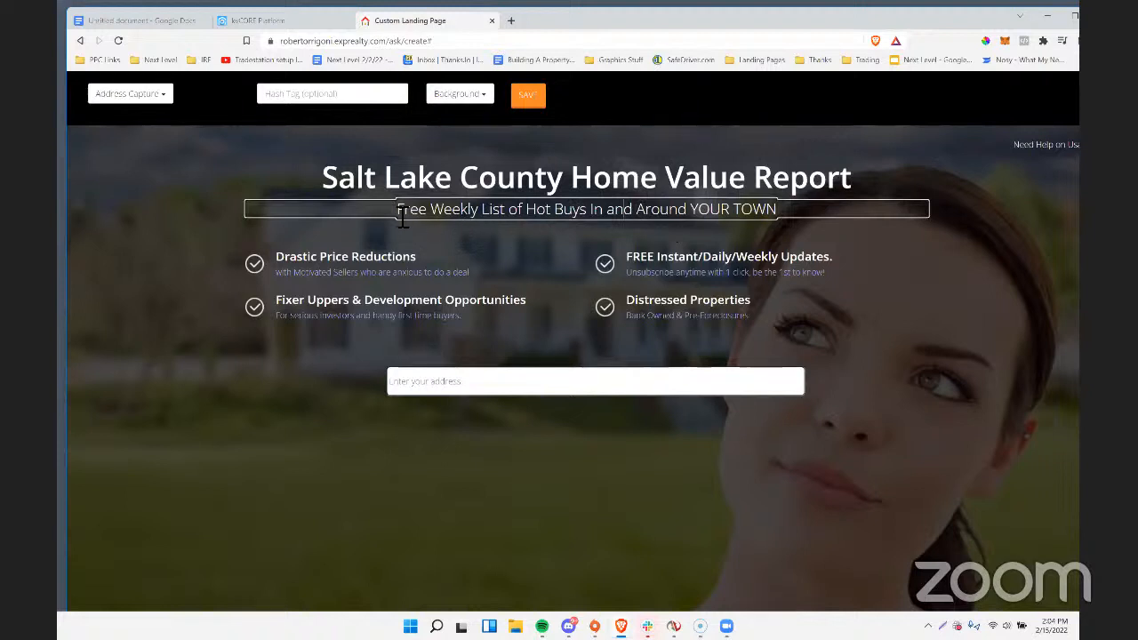
pyautogui.moveTo(400, 211); pyautogui.dragTo(921, 213)
pyautogui.write('Step')
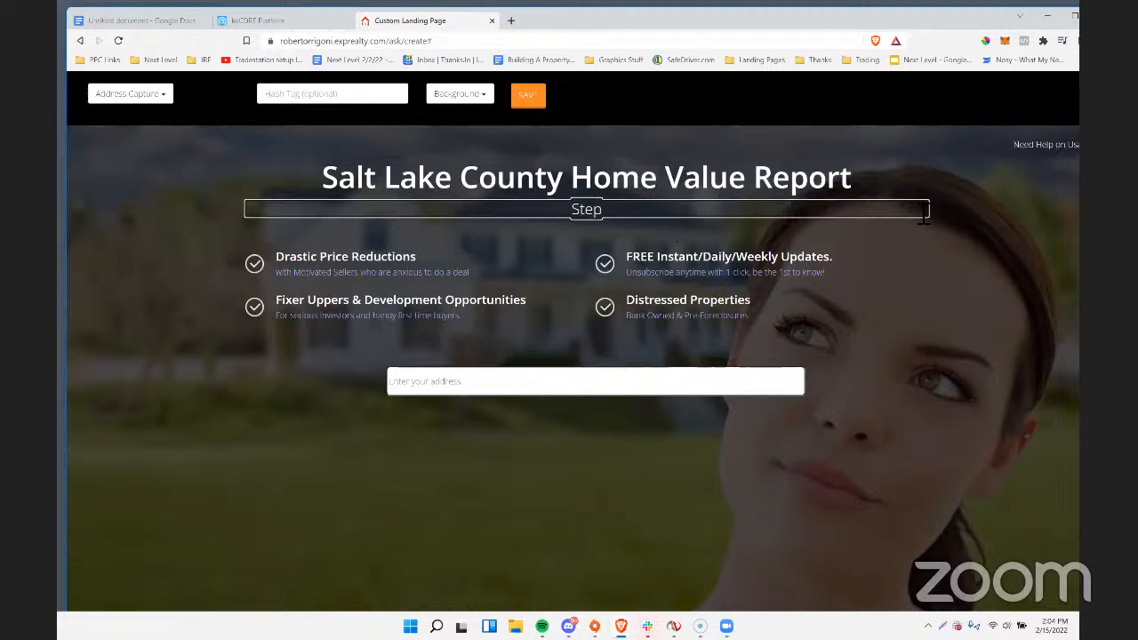
pyautogui.write(' 1: ente')
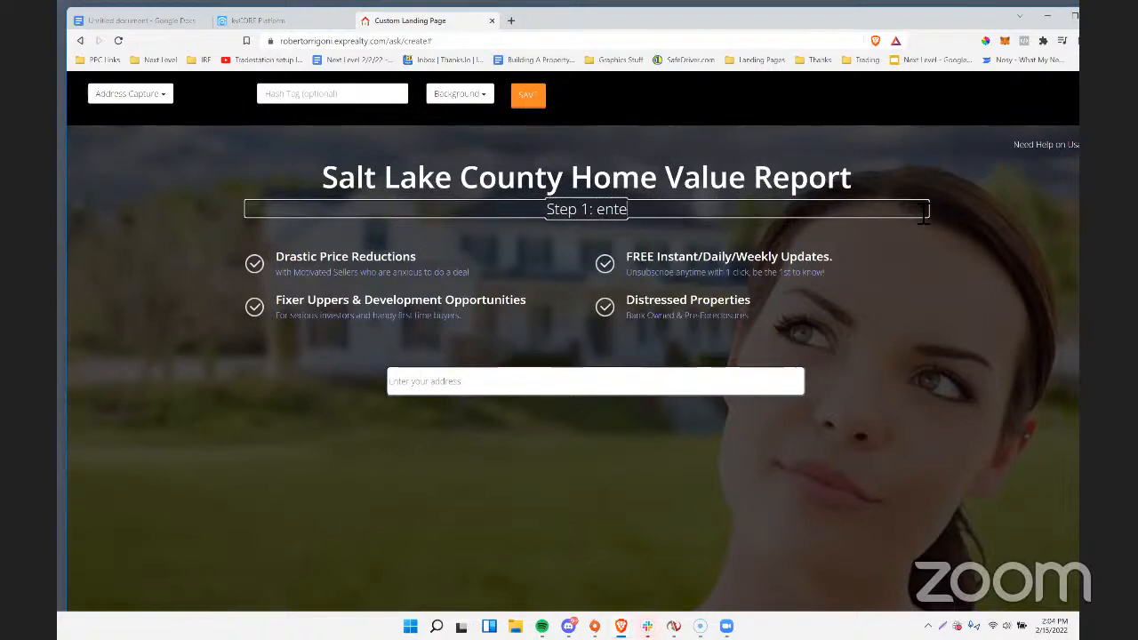
pyautogui.press('BackSpace')
pyautogui.press('BackSpace')
pyautogui.press('BackSpace')
pyautogui.press('BackSpace')
pyautogui.write('Enter Your Address')
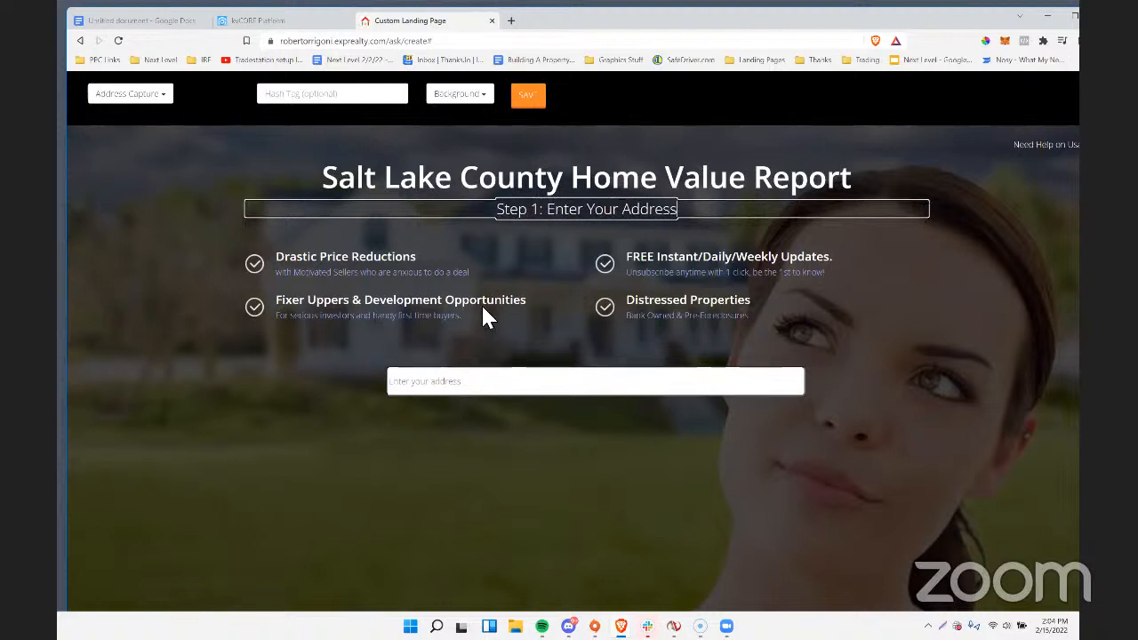
# Delete all four benefit bullet points between the subheading and the address field on the landing page.
pyautogui.tripleClick(383, 258)
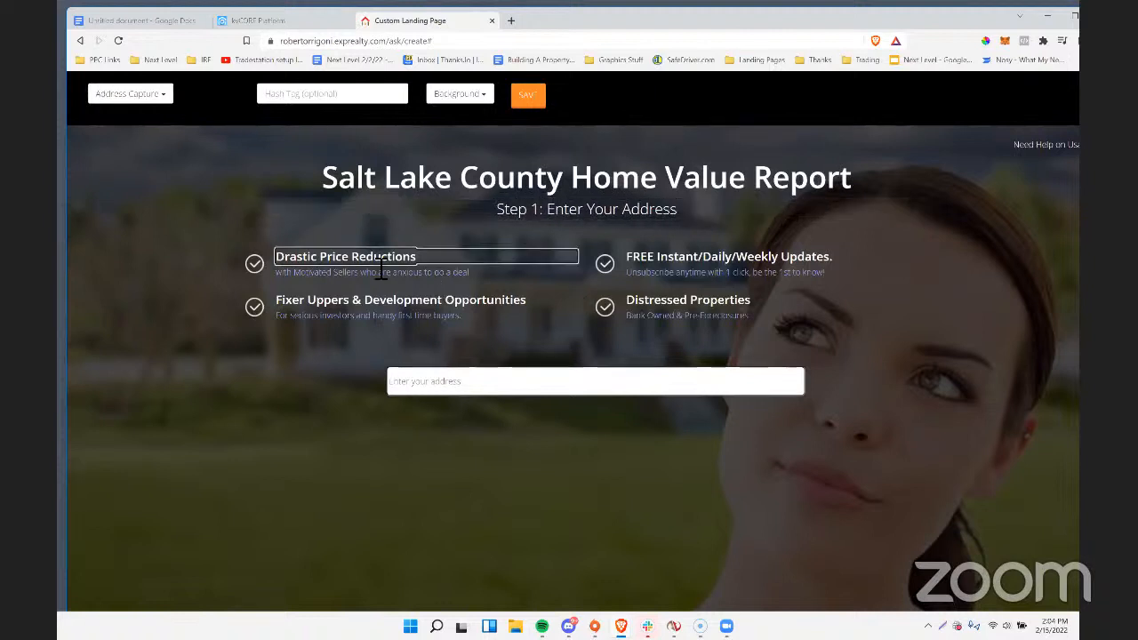
pyautogui.press('BackSpace')
pyautogui.tripleClick(382, 260)
pyautogui.press('BackSpace')
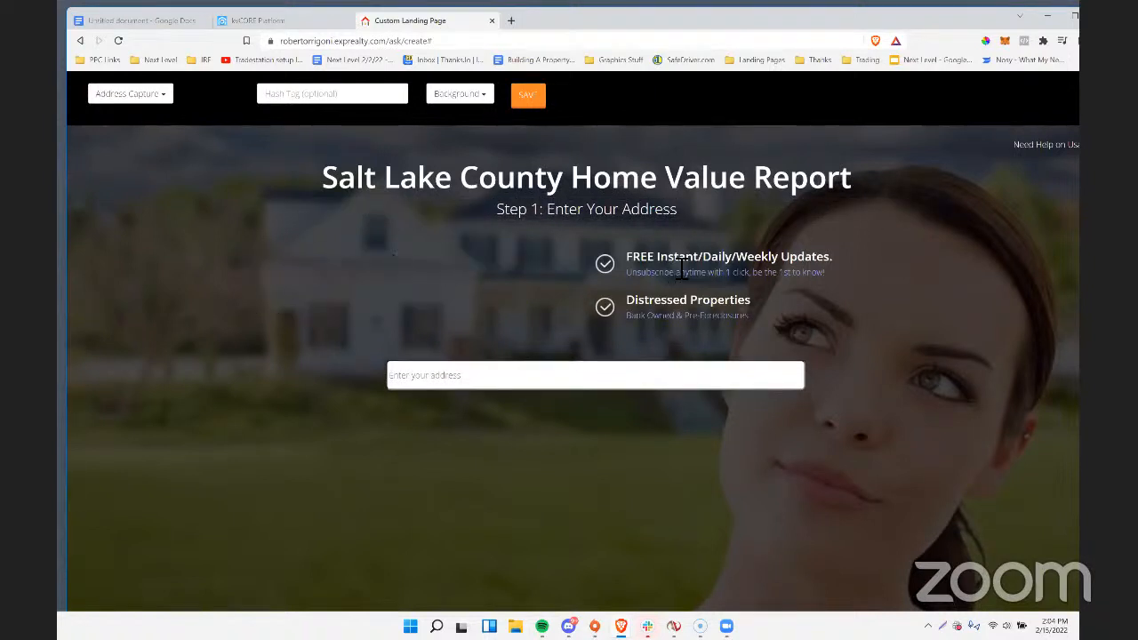
pyautogui.tripleClick(673, 259)
pyautogui.press('BackSpace')
pyautogui.click(673, 260)
pyautogui.press('BackSpace')
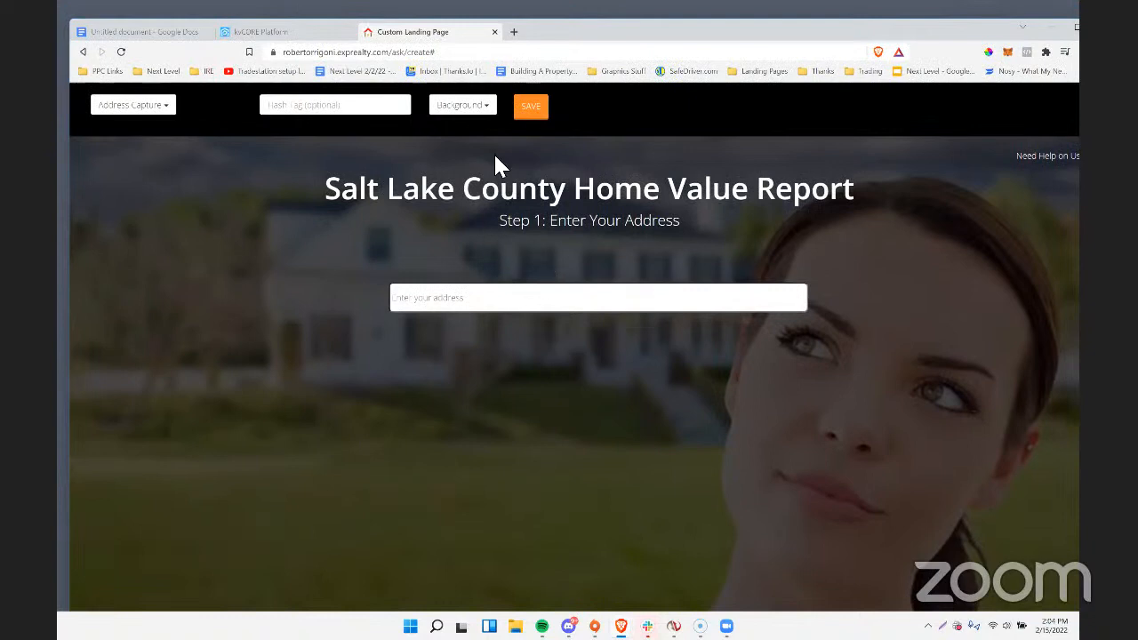
# Compare the Home Value Report and Agent / Recruiting backgrounds and keep Home Value Report for the landing page.
pyautogui.click(463, 105)
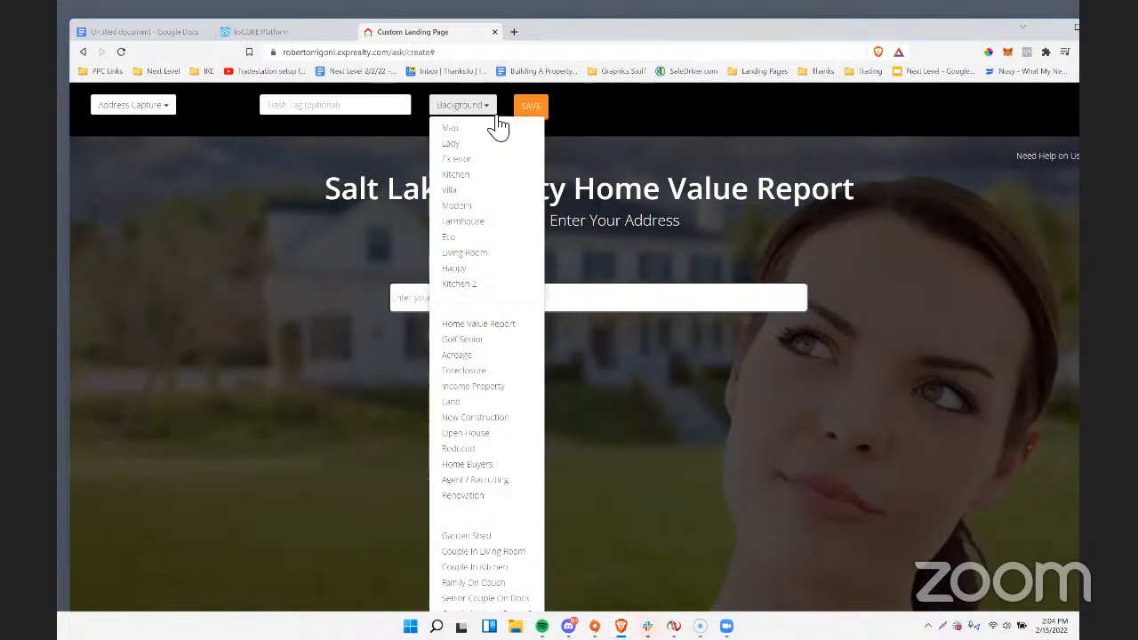
pyautogui.click(479, 327)
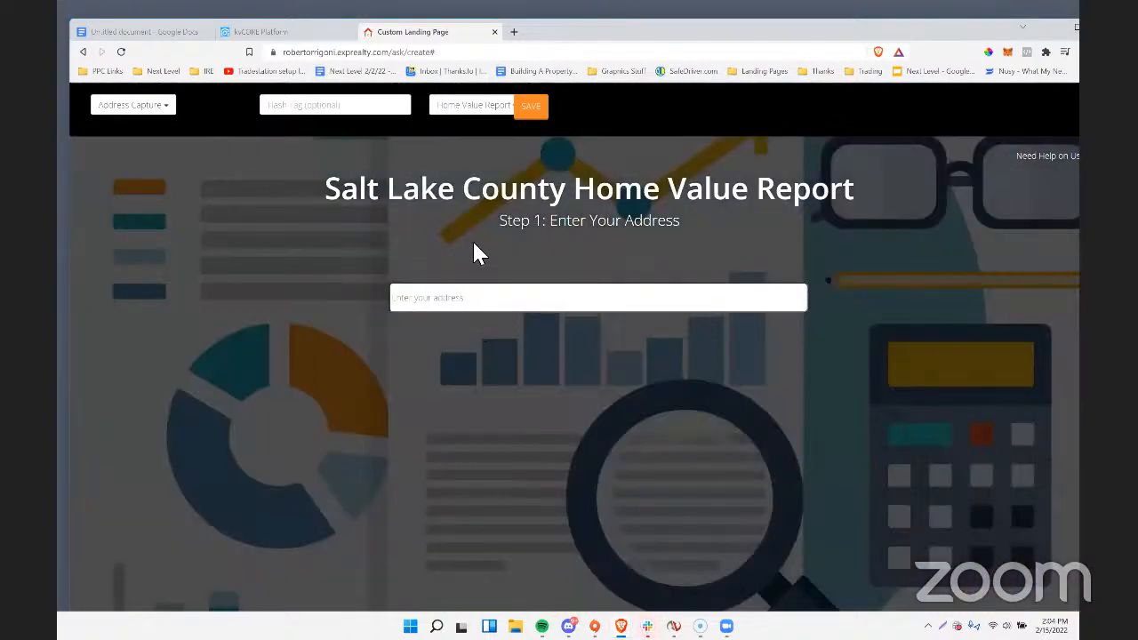
pyautogui.click(481, 108)
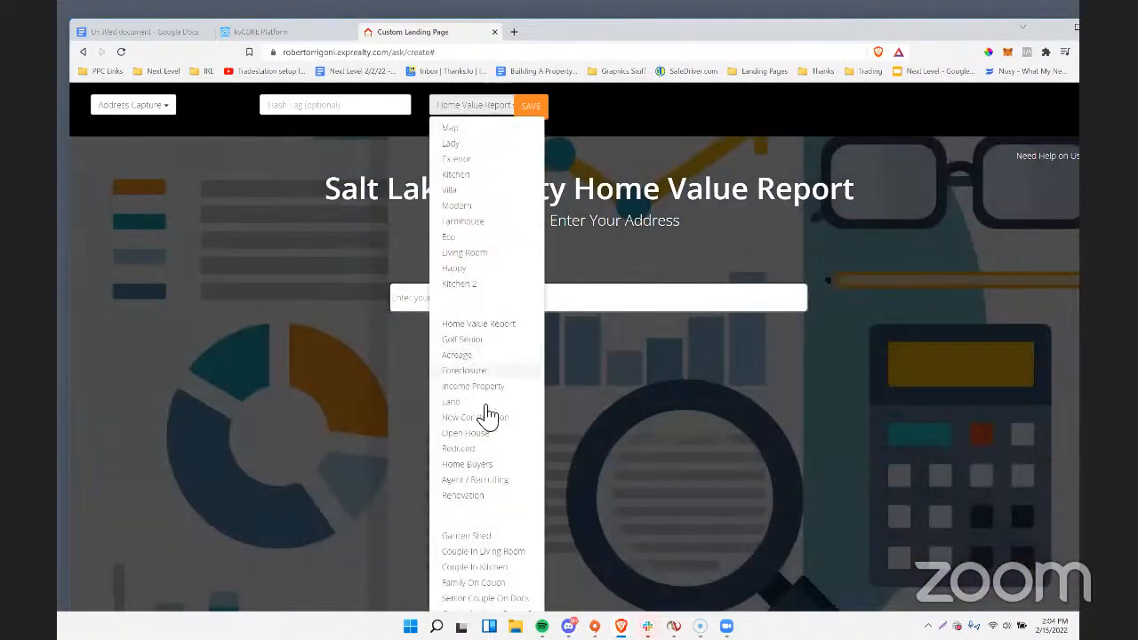
pyautogui.click(474, 479)
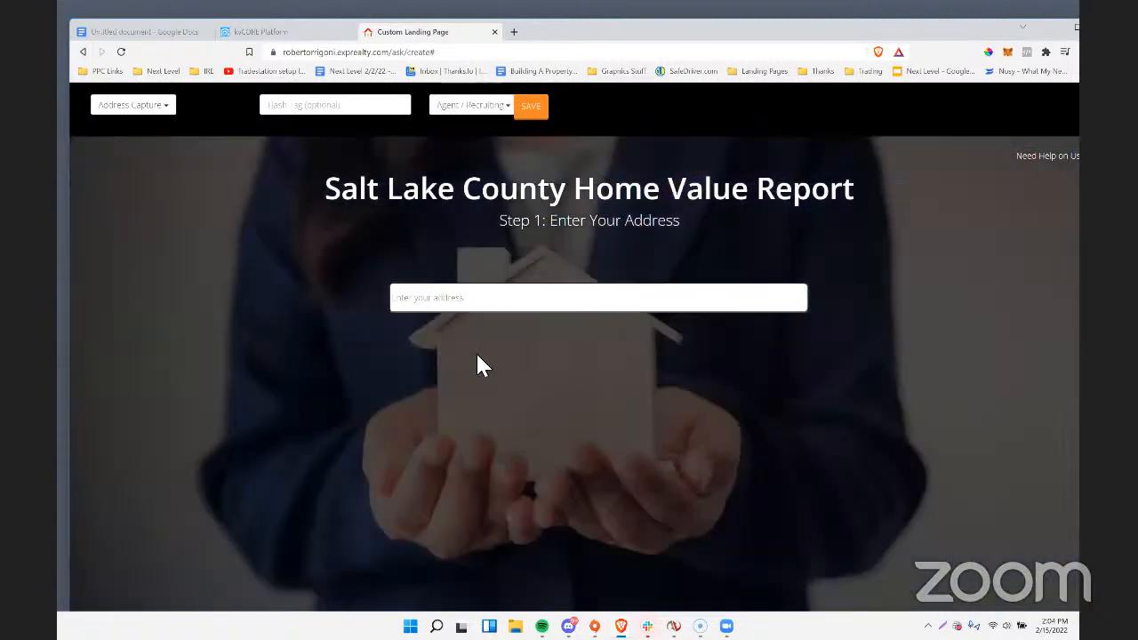
pyautogui.click(466, 111)
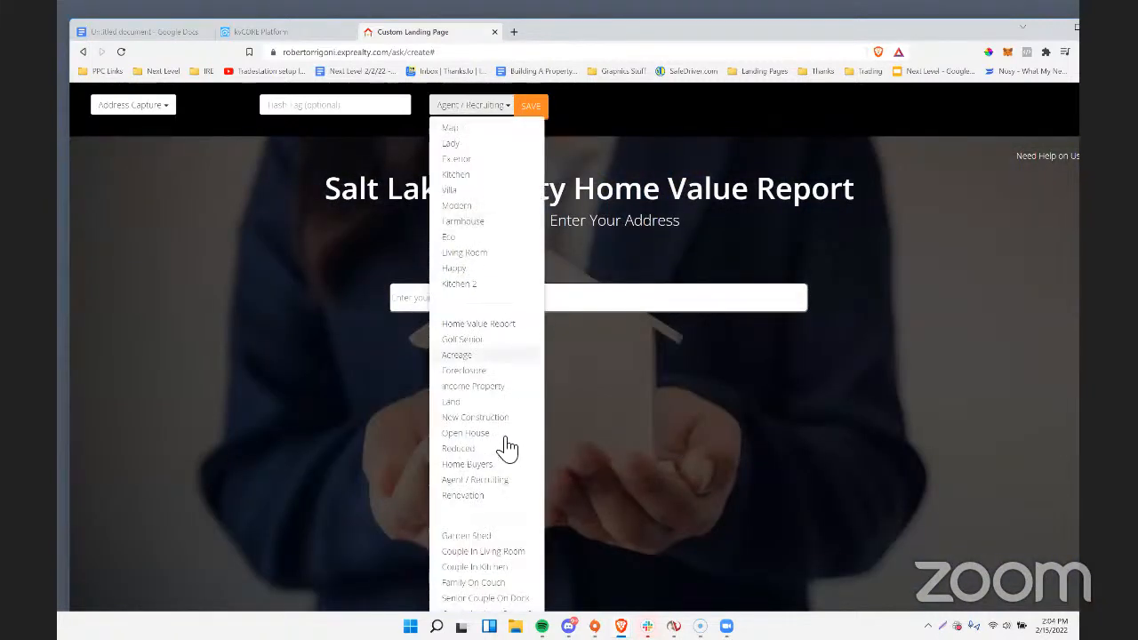
pyautogui.click(477, 325)
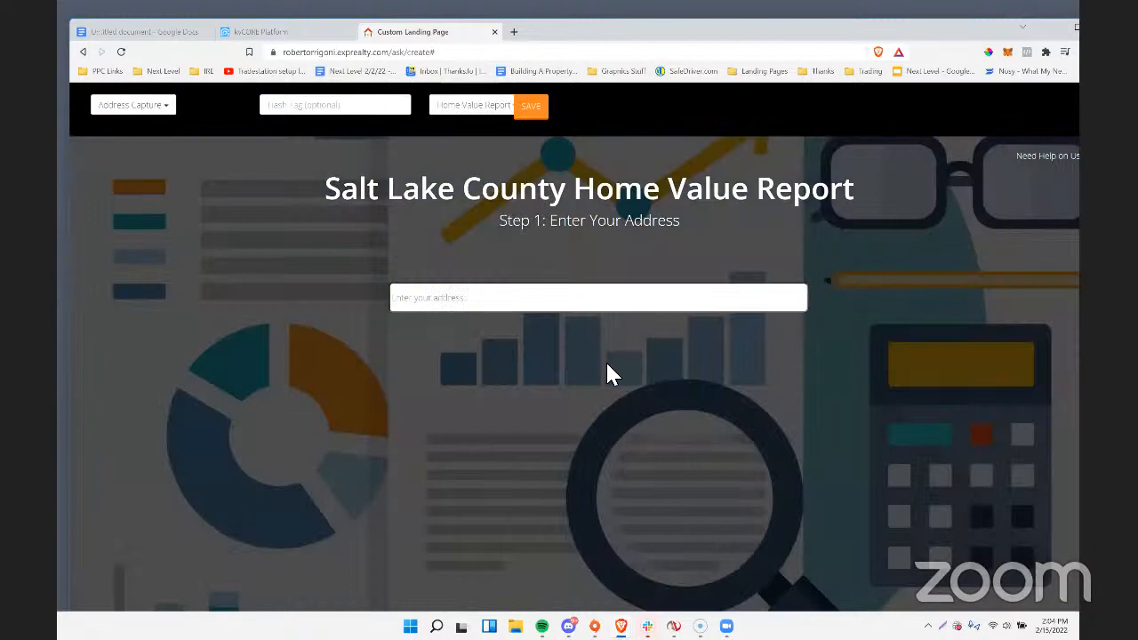
pyautogui.scroll(-2, 552, 338)
pyautogui.scroll(2, 640, 383)
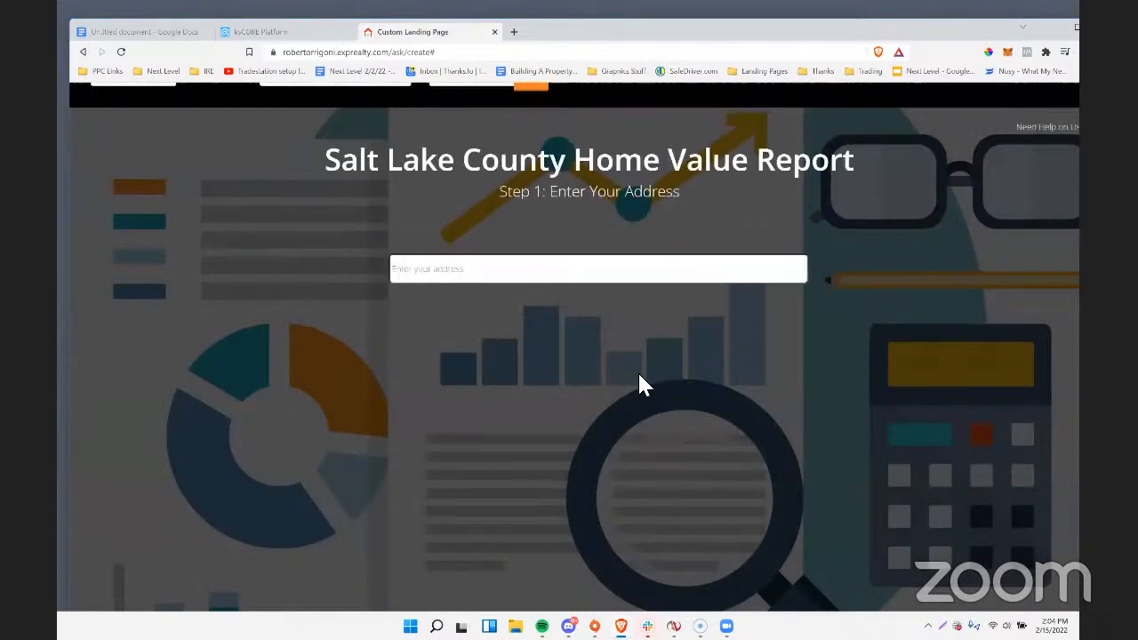
# Add the hashtag homevaluereport to the landing page and save the page.
pyautogui.click(318, 104)
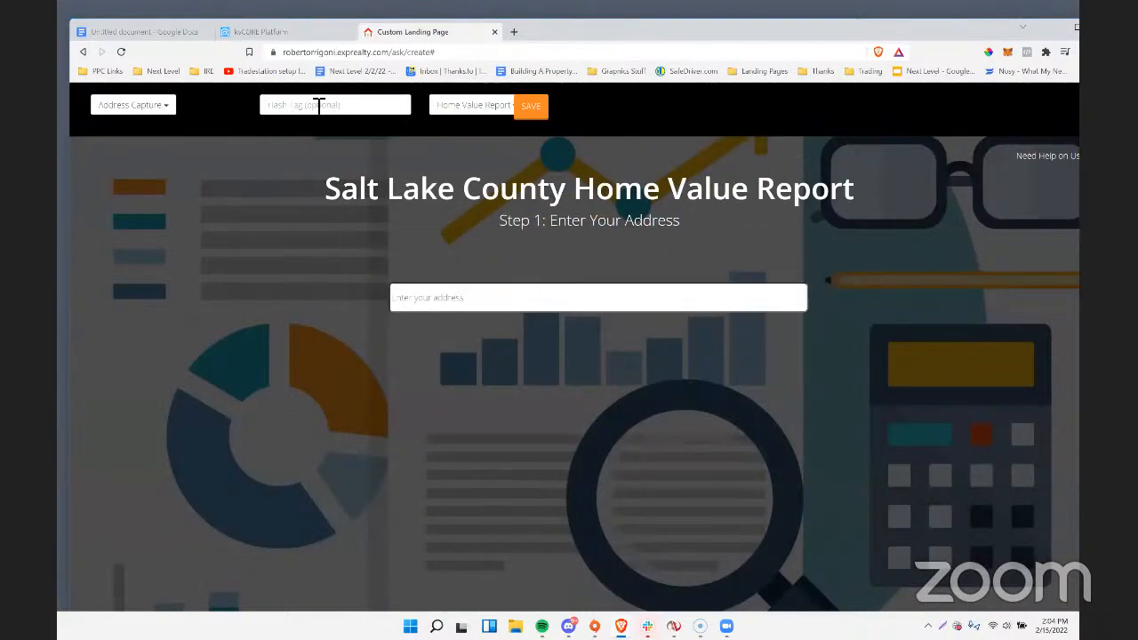
pyautogui.write('homevaluereport')
pyautogui.click(530, 106)
pyautogui.click(670, 224)
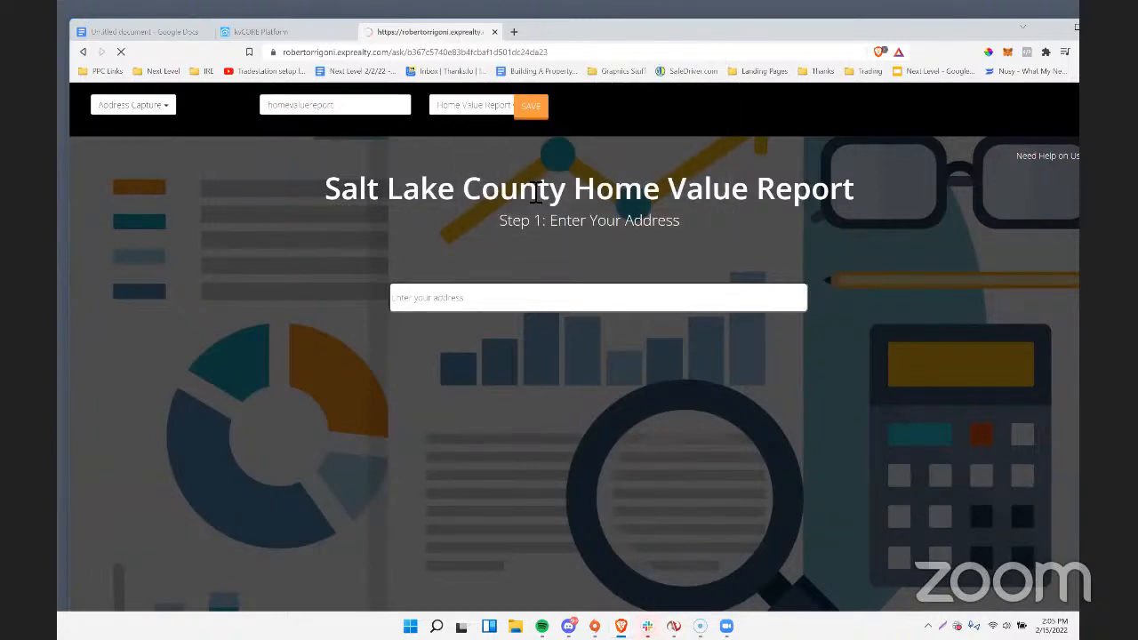
# Copy the saved landing page's address and bookmark the page in the Landing Pages bookmark folder.
pyautogui.rightClick(356, 53)
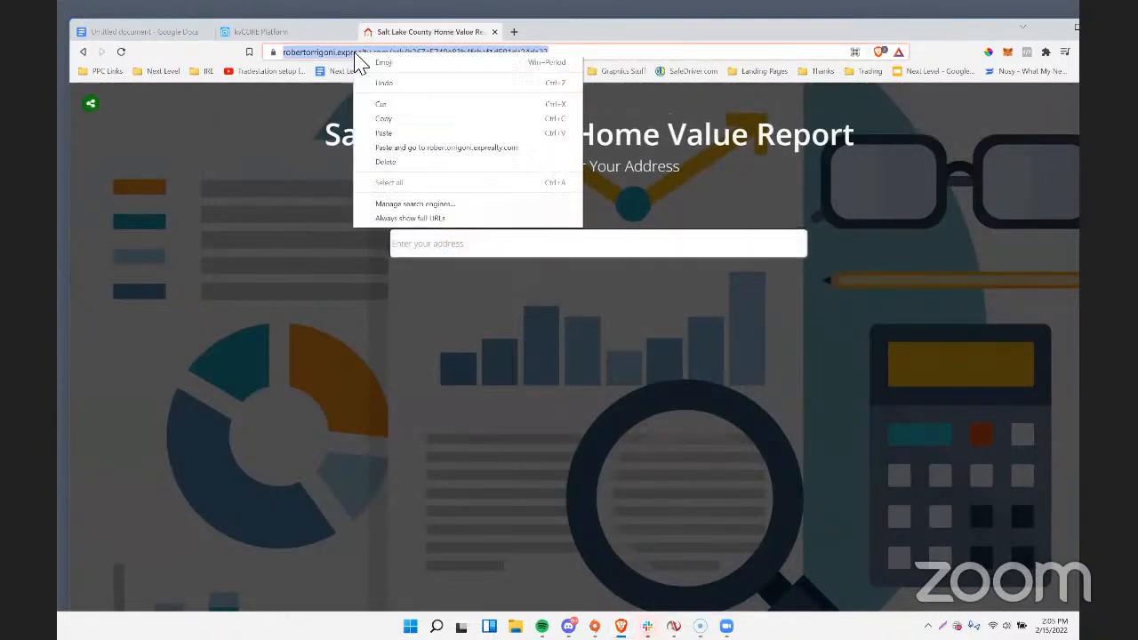
pyautogui.click(394, 129)
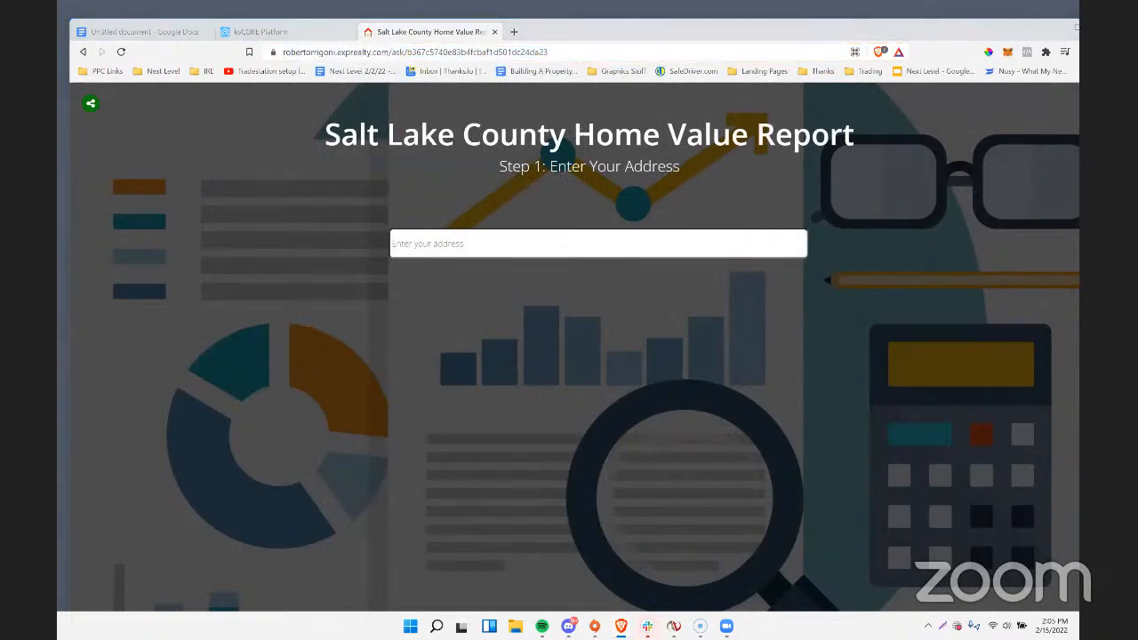
pyautogui.click(285, 55)
pyautogui.click(745, 72)
pyautogui.click(746, 74)
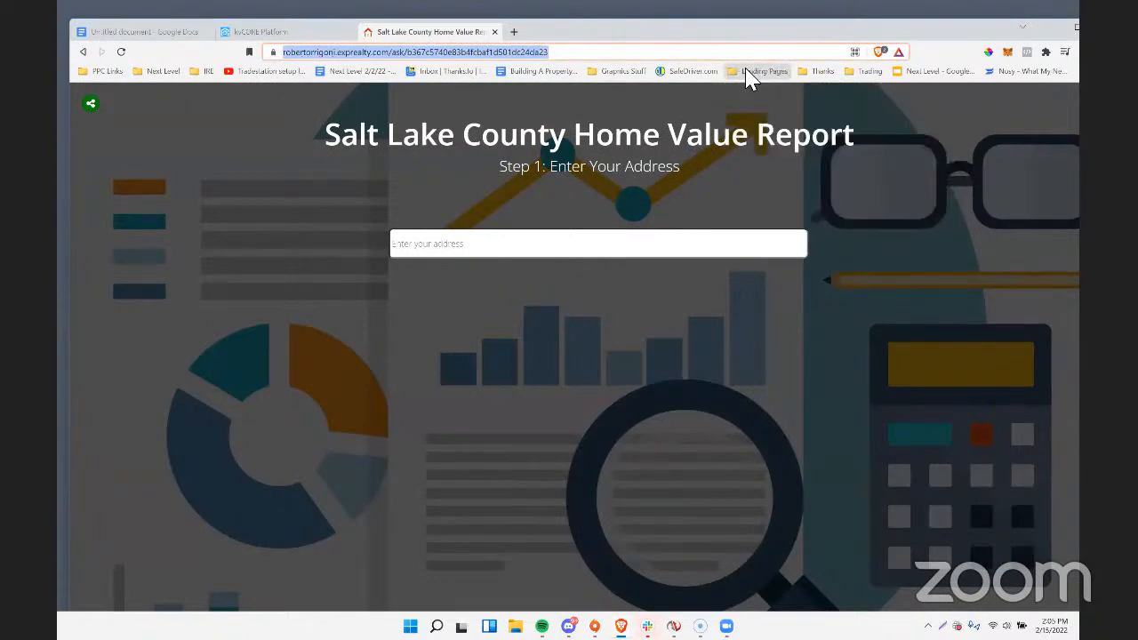
pyautogui.click(751, 74)
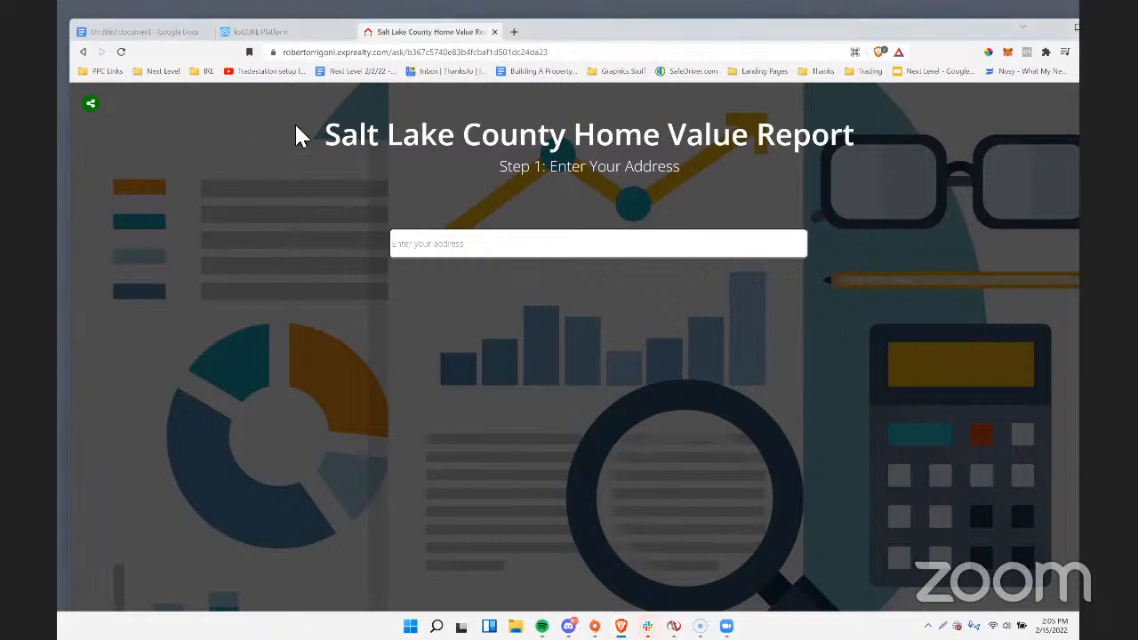
pyautogui.click(430, 246)
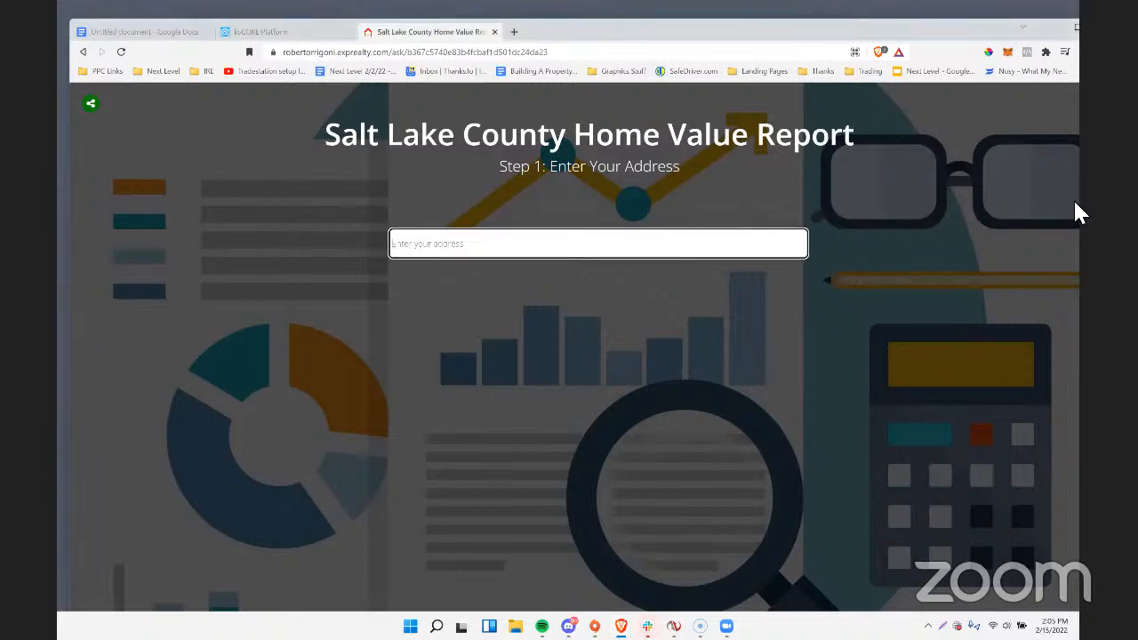
pyautogui.click(1073, 203)
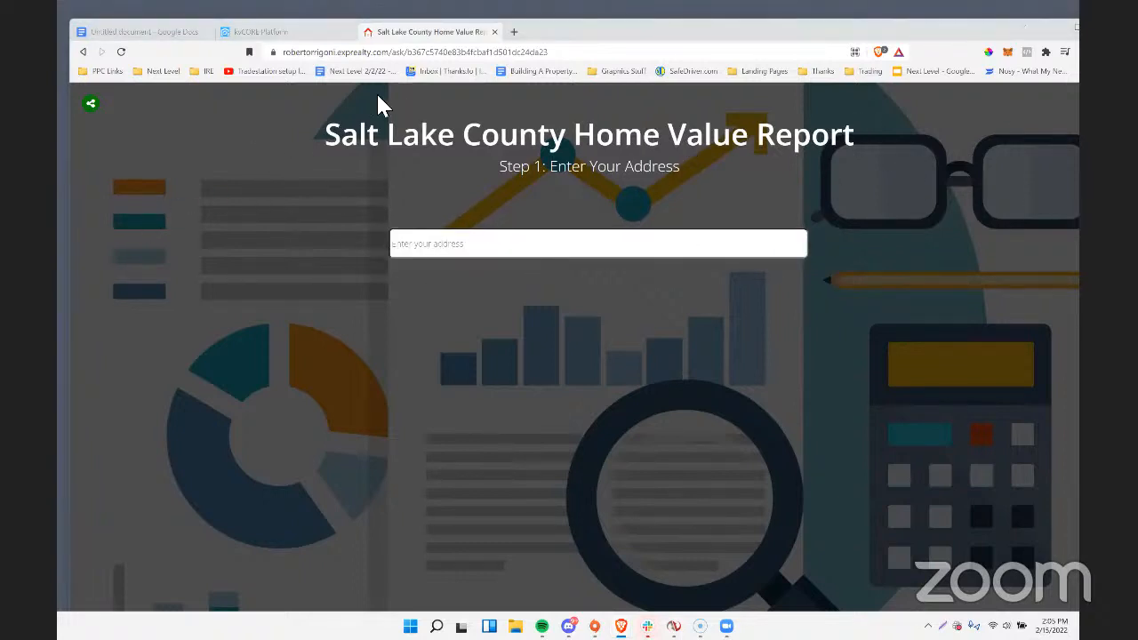
# Switch to the kvCORE platform, open Hashtag Management from the marketing tools and look through the list of hashtags.
pyautogui.click(276, 31)
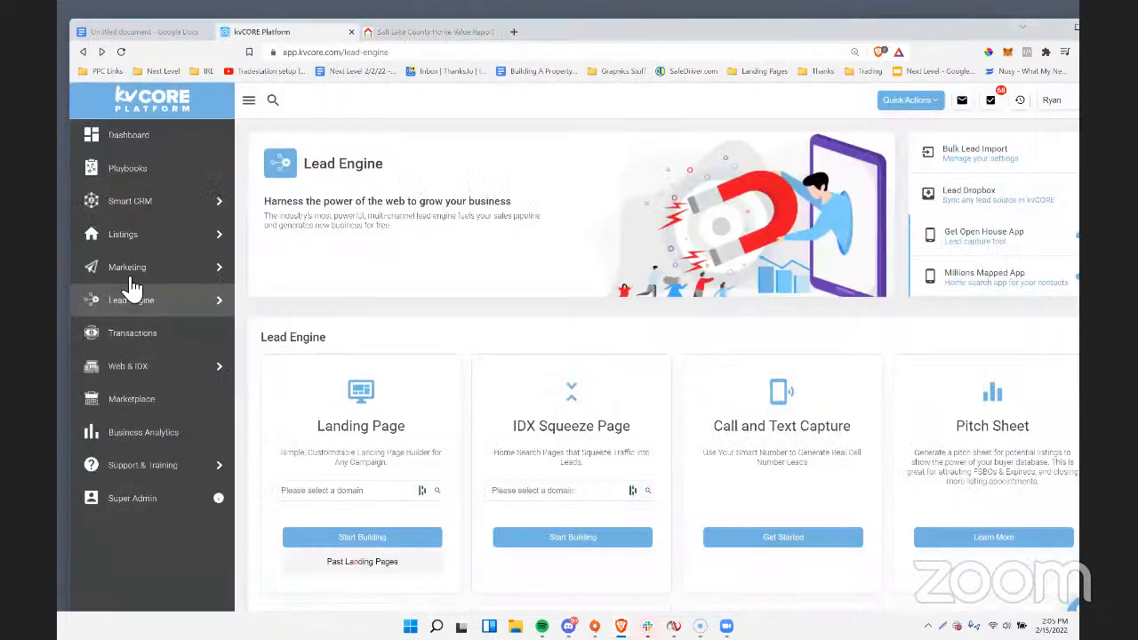
pyautogui.click(130, 278)
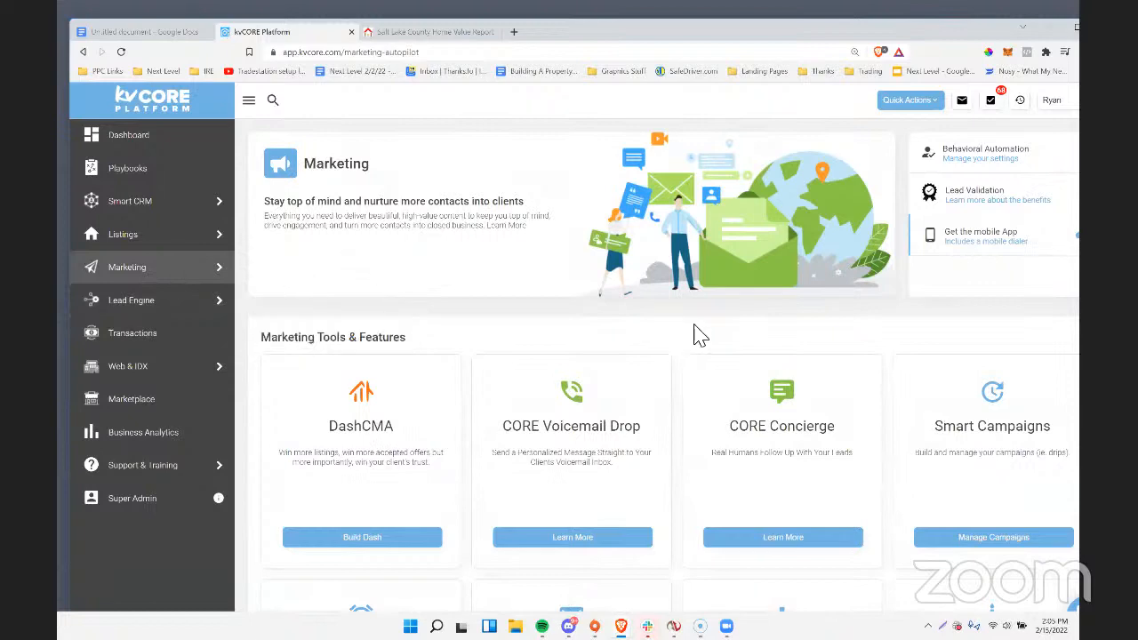
pyautogui.scroll(-4, 696, 333)
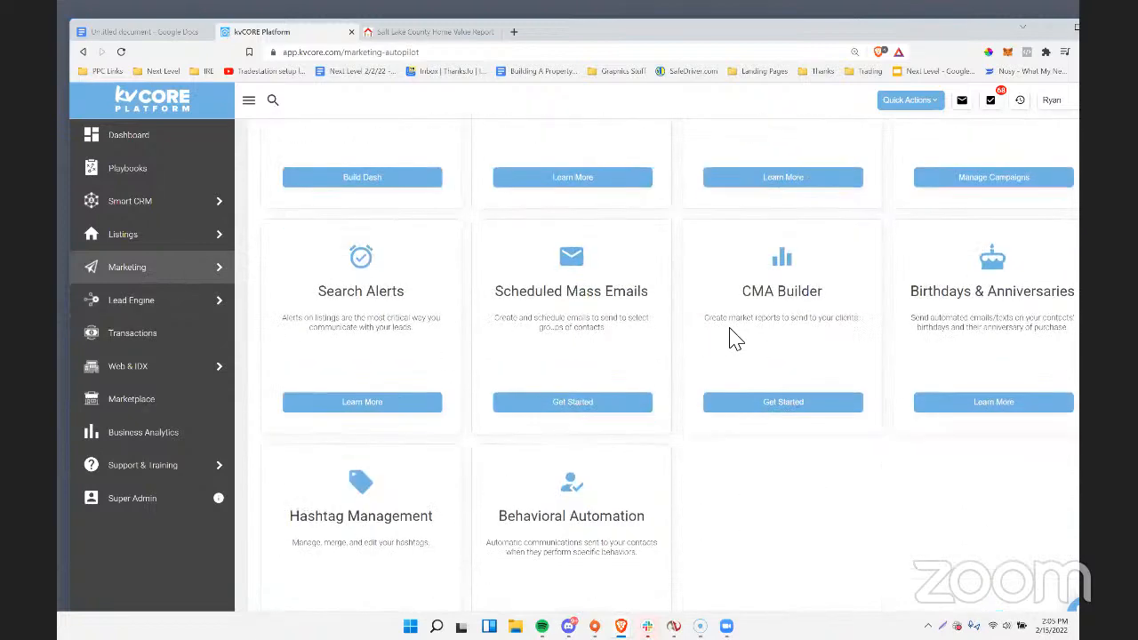
pyautogui.scroll(-1, 732, 336)
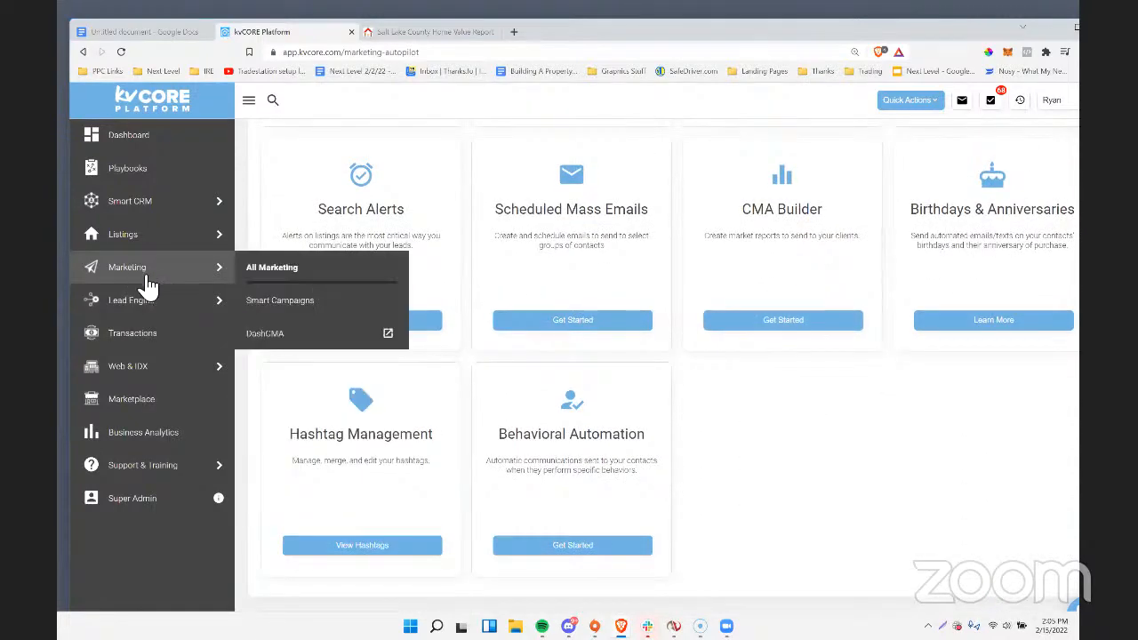
pyautogui.click(368, 550)
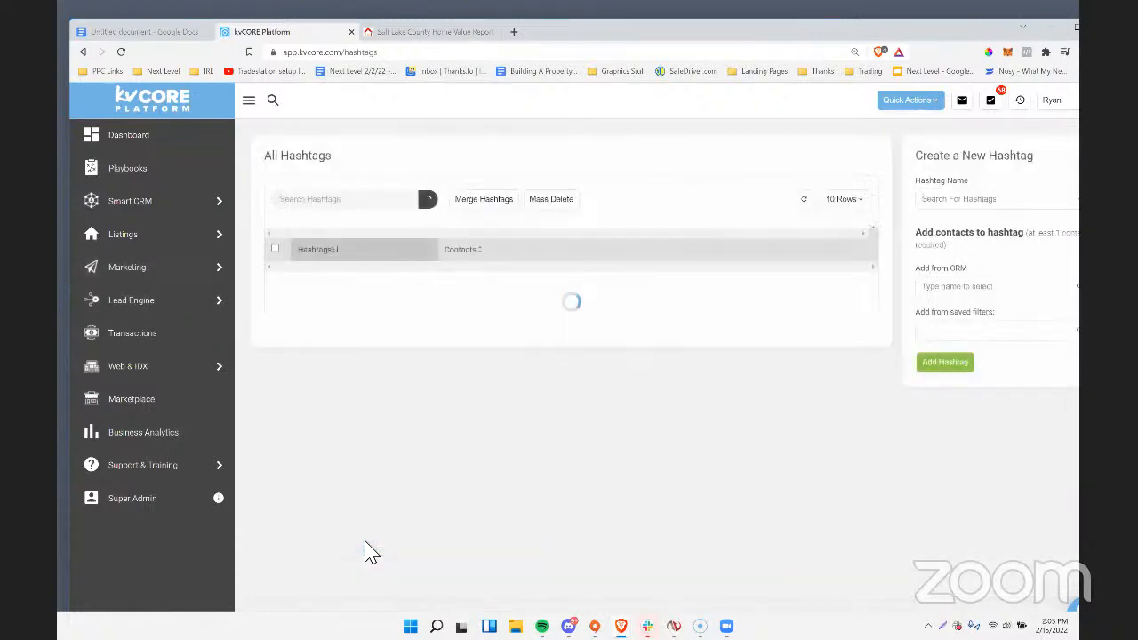
pyautogui.scroll(-2, 477, 317)
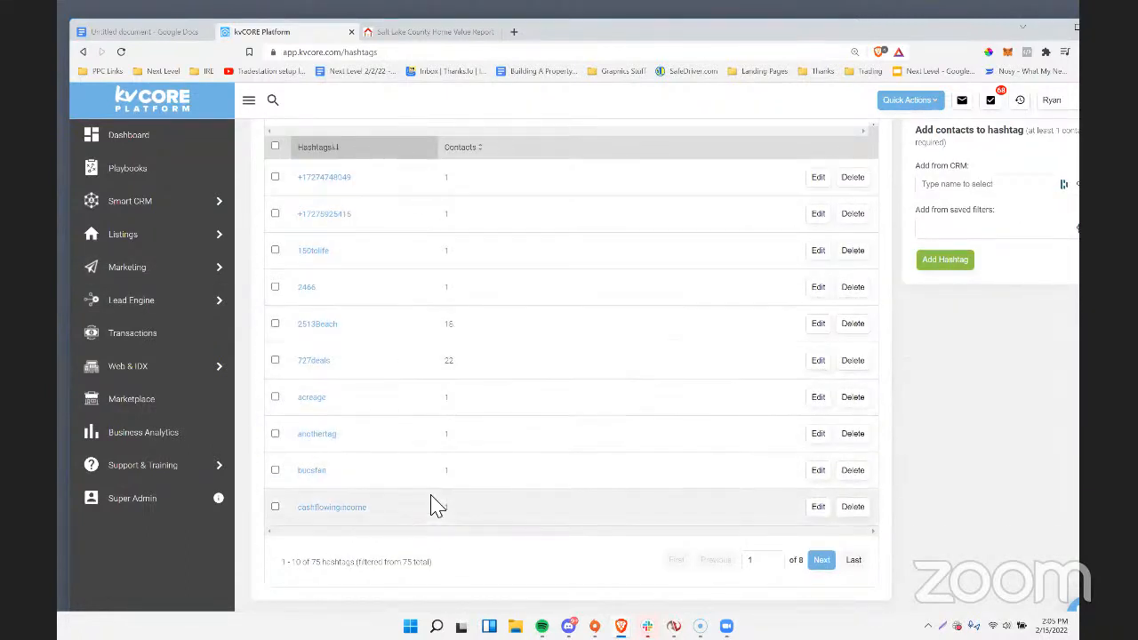
pyautogui.scroll(2, 544, 325)
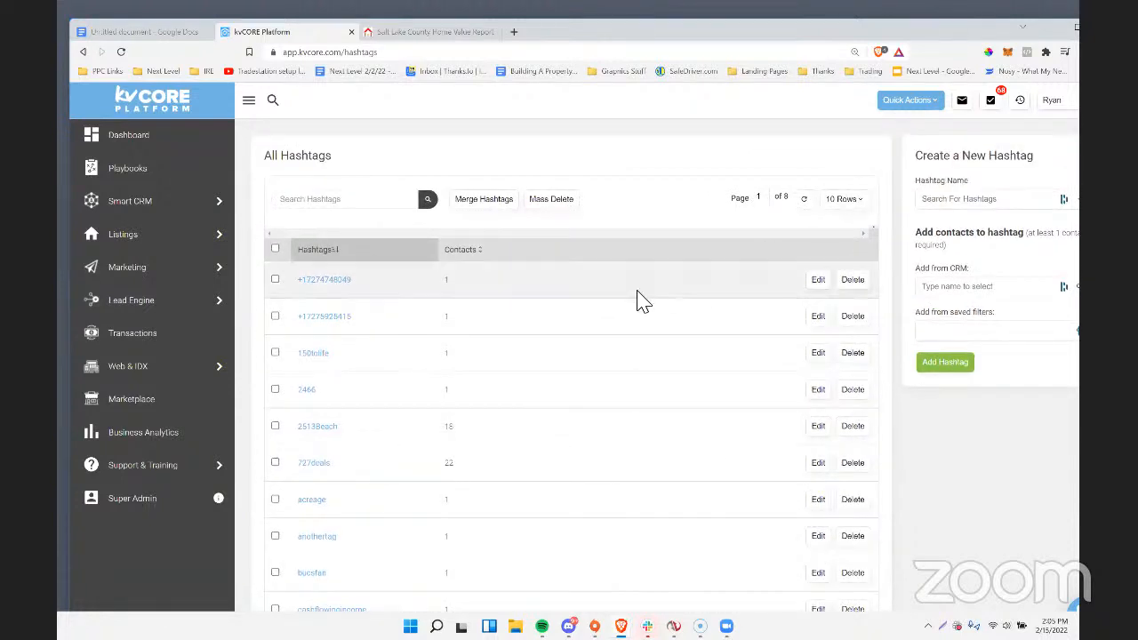
pyautogui.scroll(-2, 636, 296)
pyautogui.scroll(2, 637, 299)
pyautogui.scroll(-2, 637, 299)
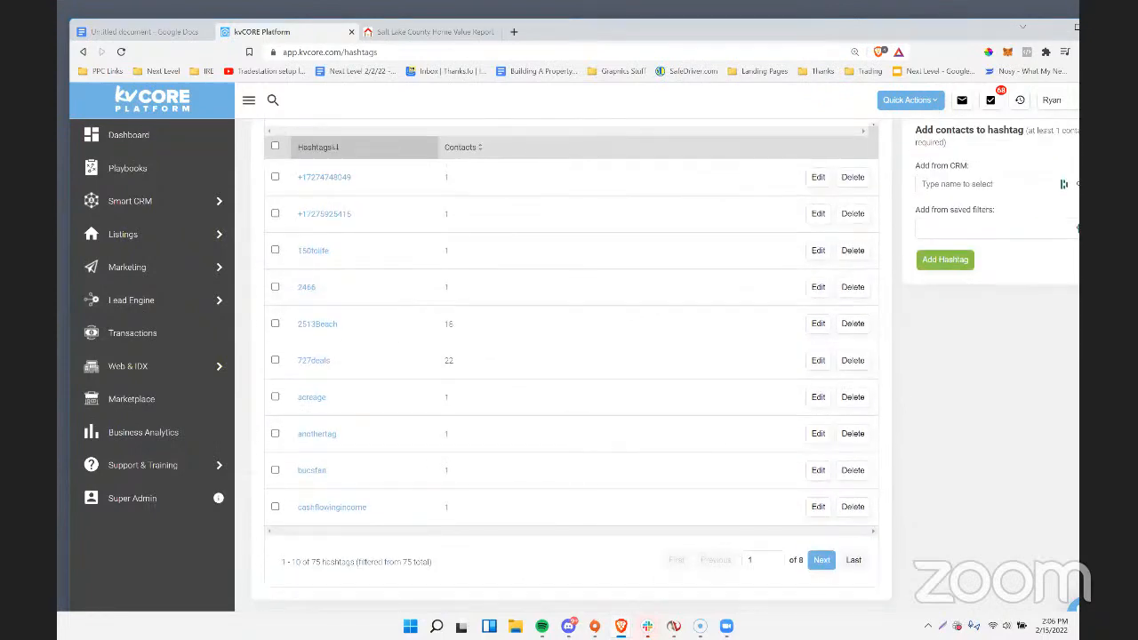
# Return to the landing page and load saltlakehomevaluereport.com in its place to check whether the domain is in use.
pyautogui.click(425, 32)
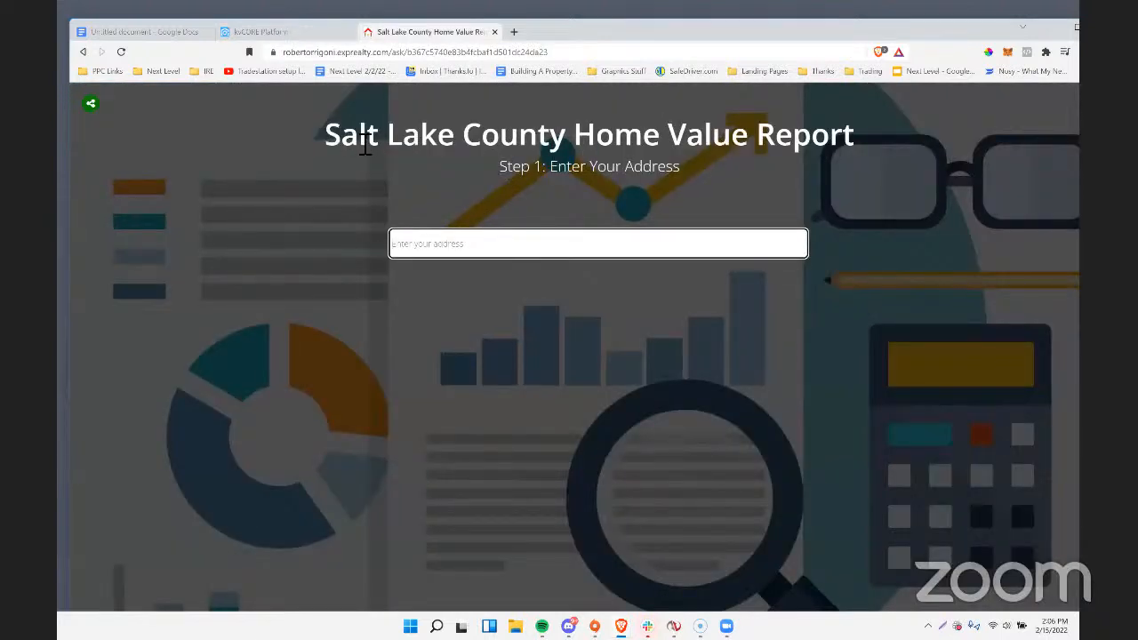
pyautogui.moveTo(357, 140); pyautogui.dragTo(711, 187)
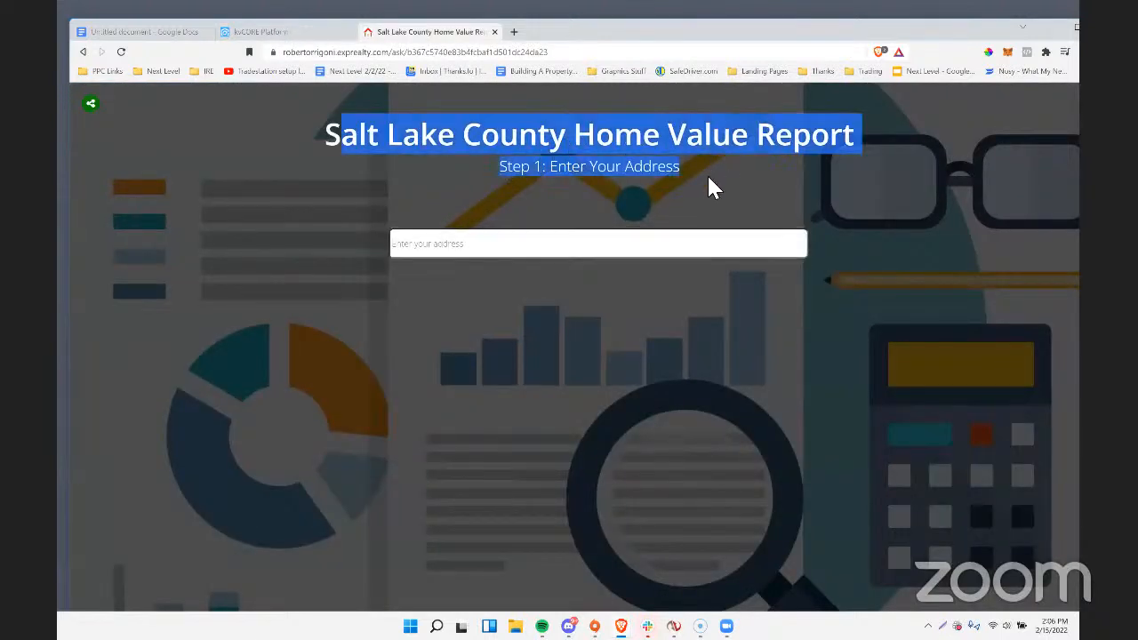
pyautogui.click(431, 51)
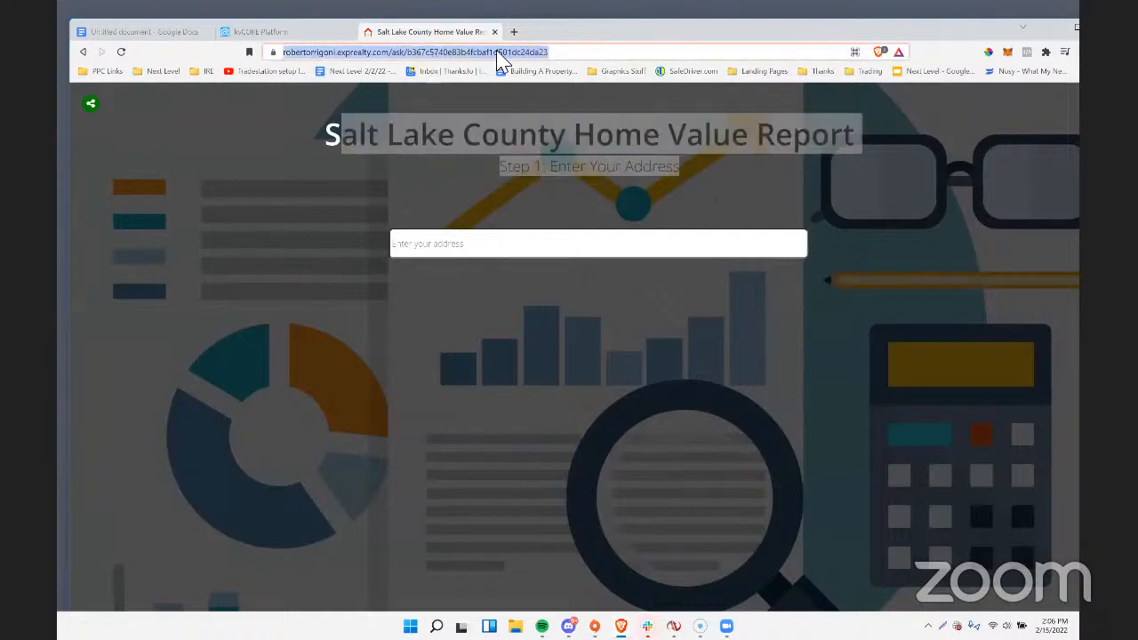
pyautogui.write('salt')
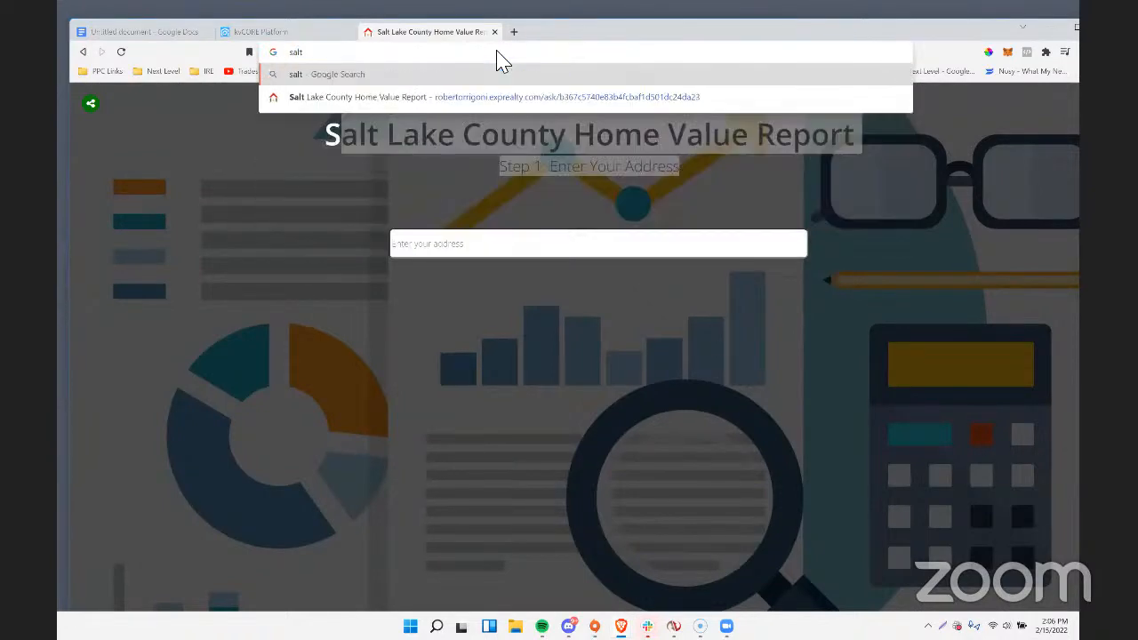
pyautogui.write('lakehomevaluer')
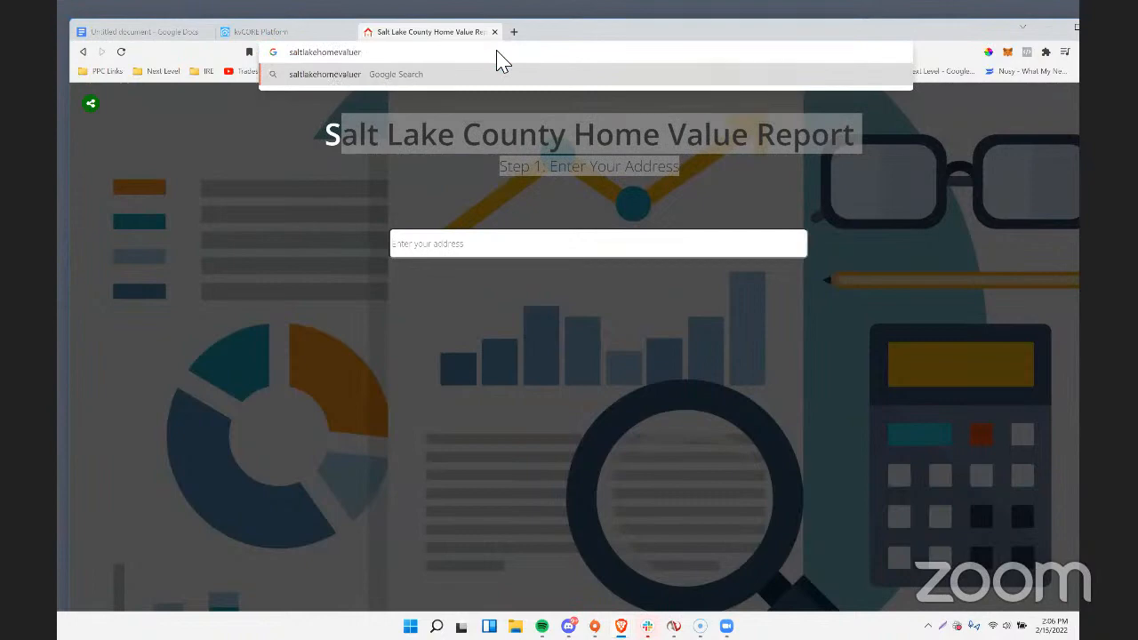
pyautogui.write('eport.com')
pyautogui.press('Return')
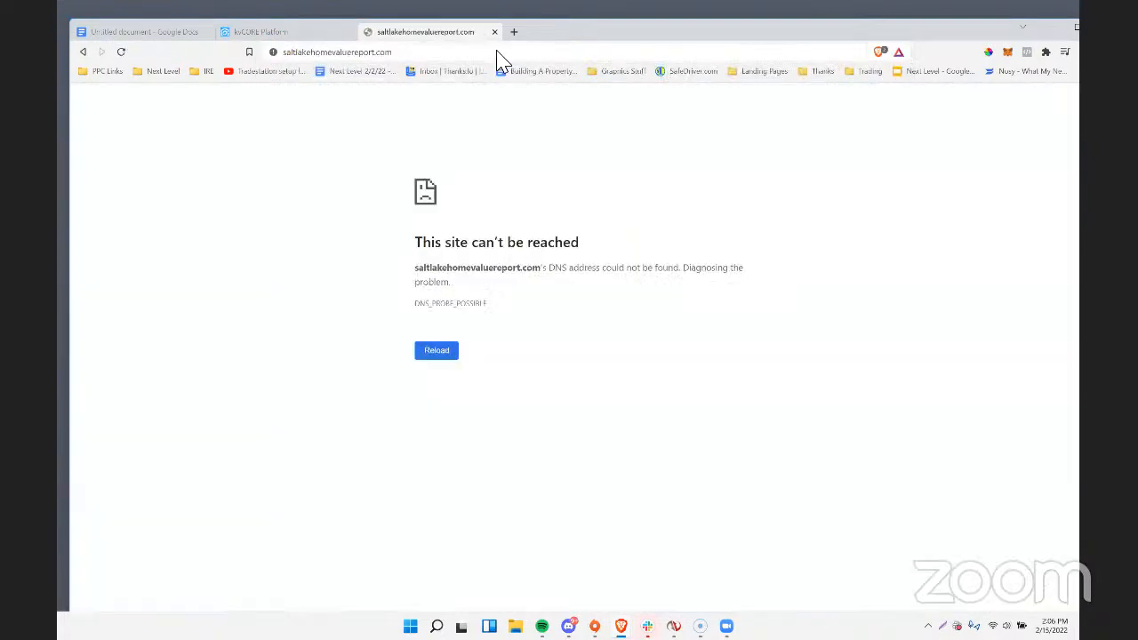
# Go back from the tested domain to the saved Salt Lake County Home Value Report landing page.
pyautogui.click(394, 51)
pyautogui.click(412, 52)
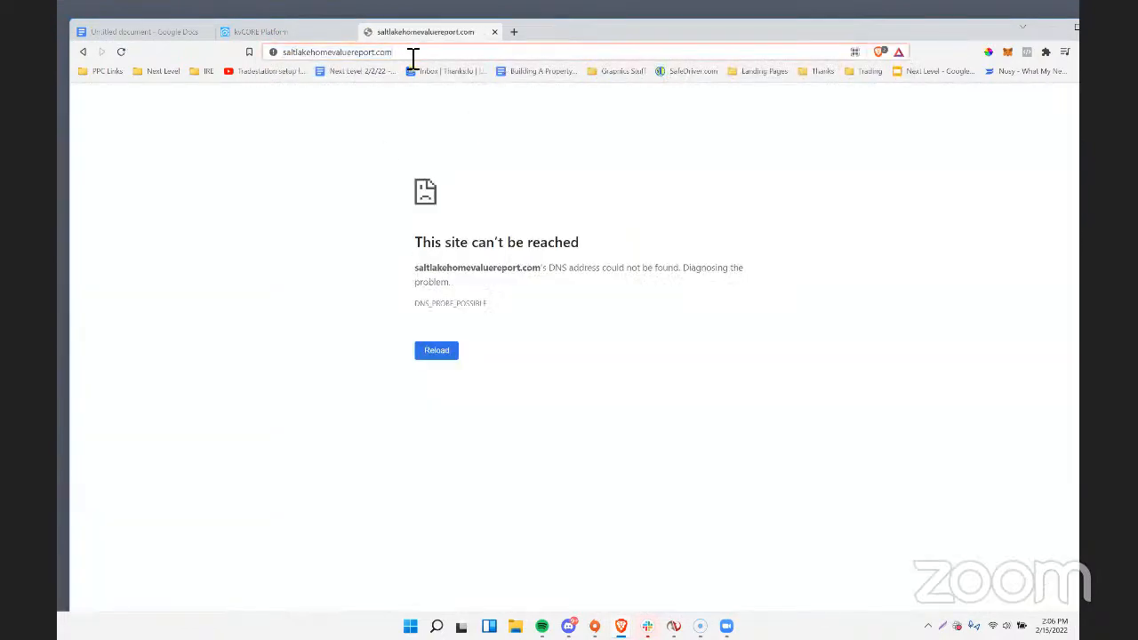
pyautogui.moveTo(412, 51); pyautogui.dragTo(174, 67)
pyautogui.click(81, 52)
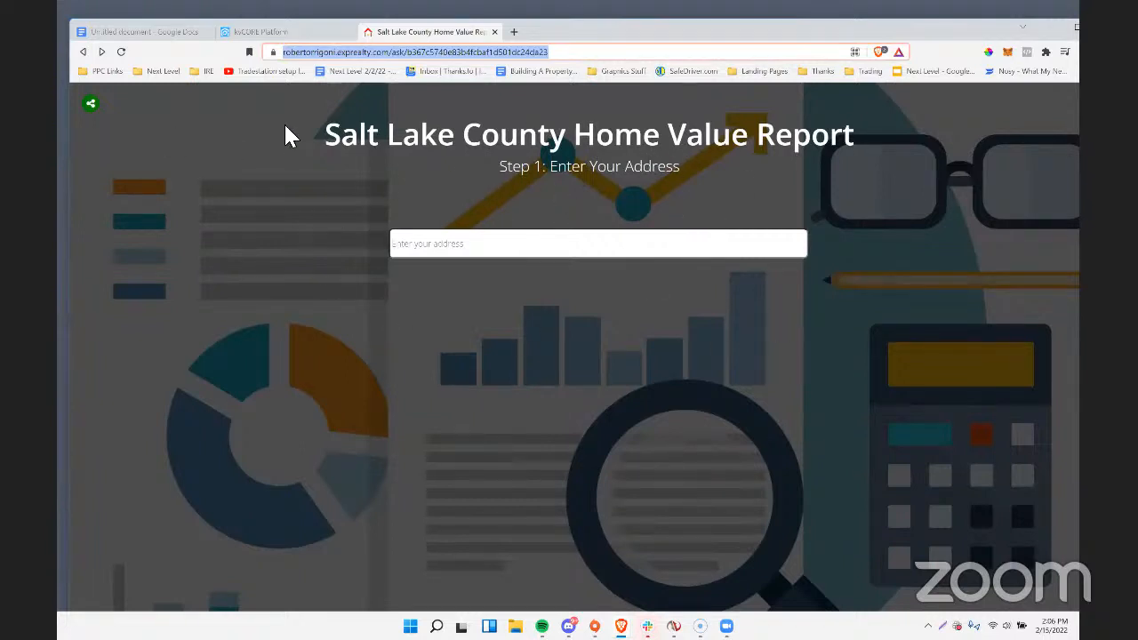
pyautogui.moveTo(285, 136); pyautogui.dragTo(732, 167)
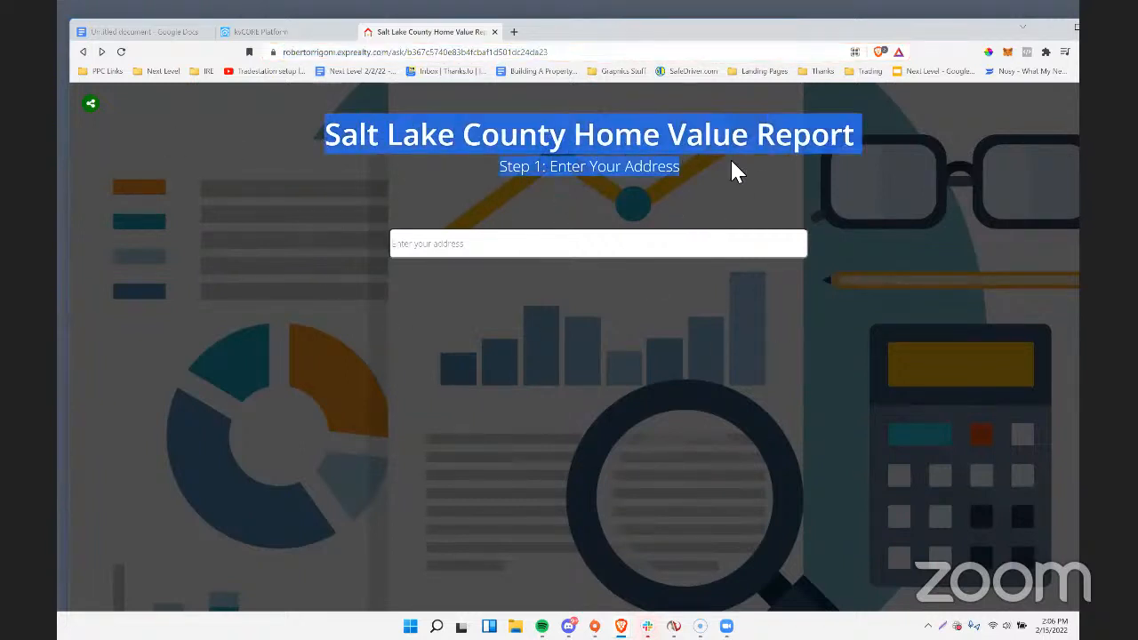
pyautogui.click(444, 252)
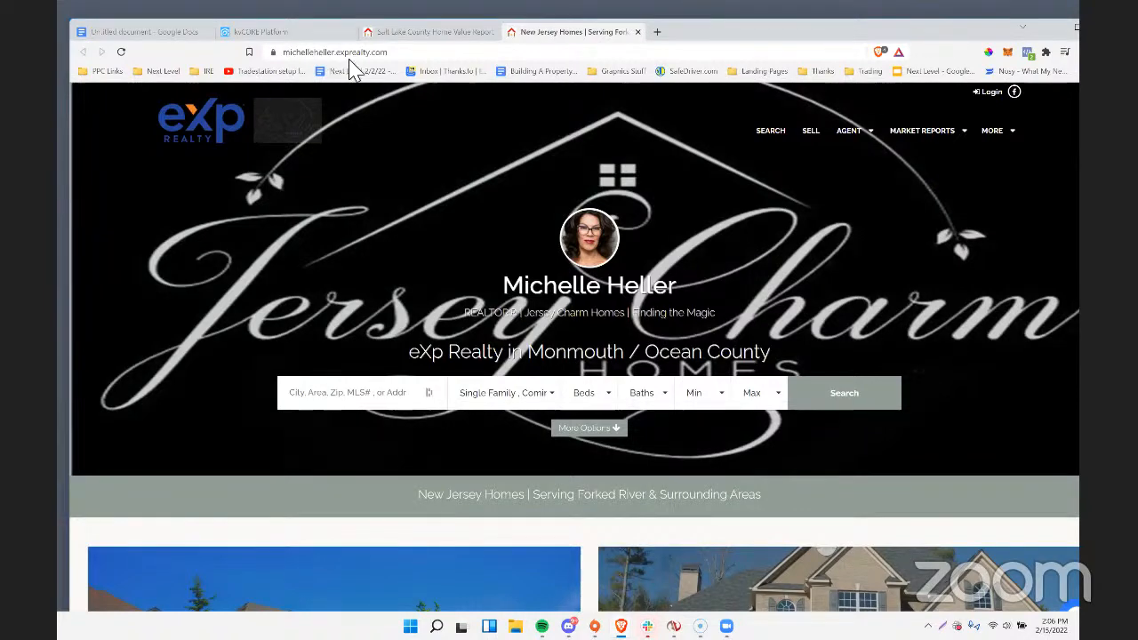
# Open the custom landing page builder on the New Jersey agent's eXp Realty site by appending /ask/create to the site address.
pyautogui.click(475, 53)
pyautogui.click(476, 53)
pyautogui.write('/ask/create')
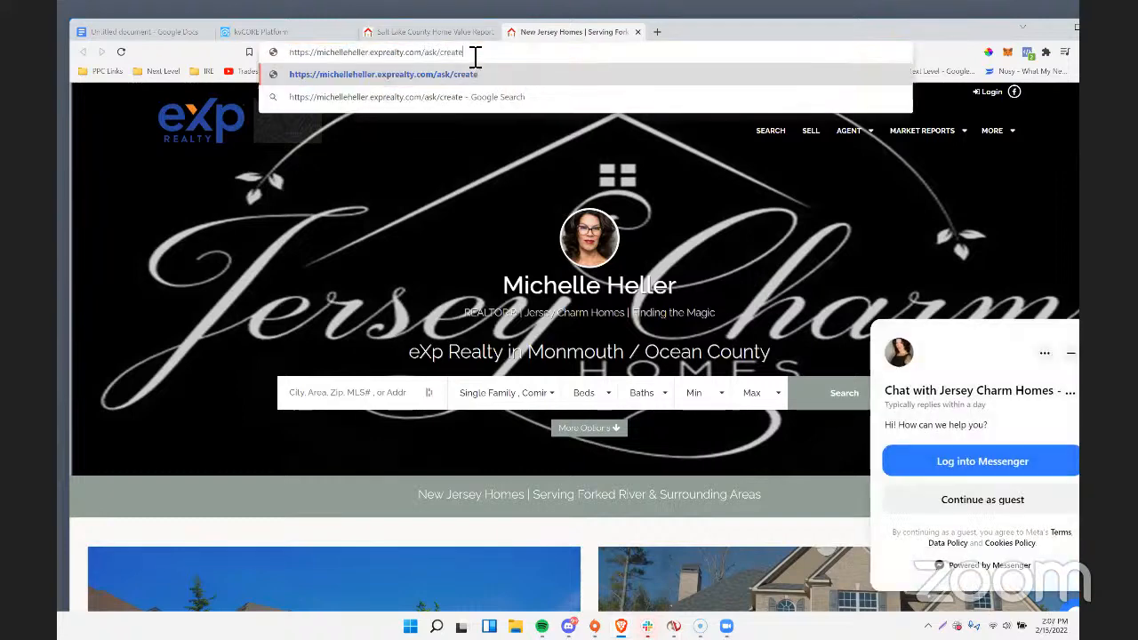
pyautogui.press('Return')
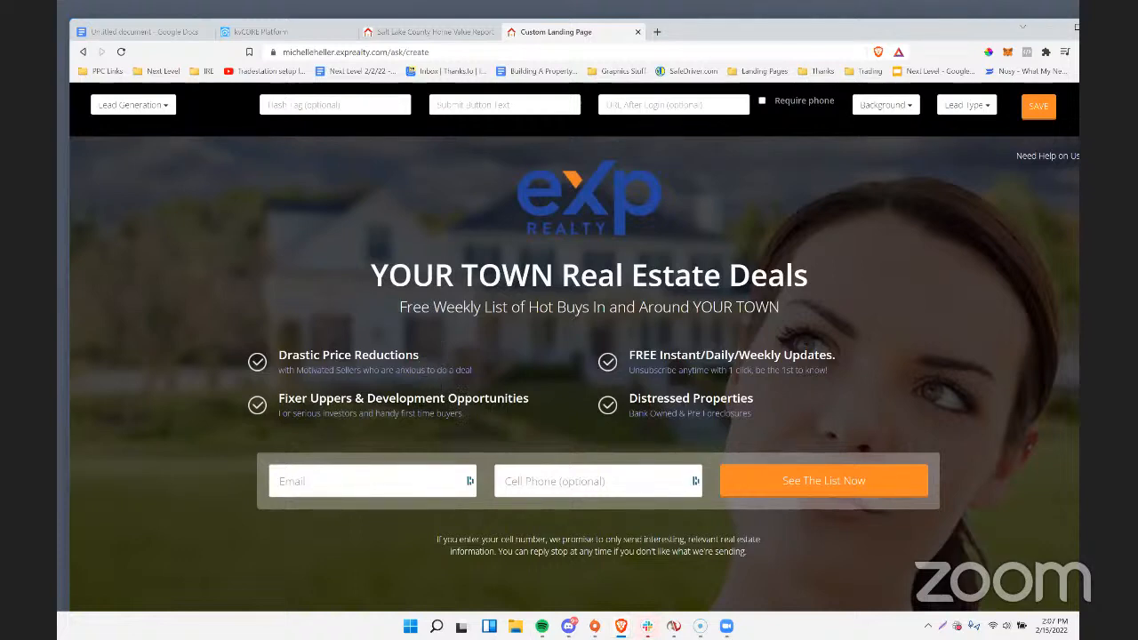
# Look over the default Lead Generation landing page template from its settings row down to the footer.
pyautogui.scroll(-3, 705, 312)
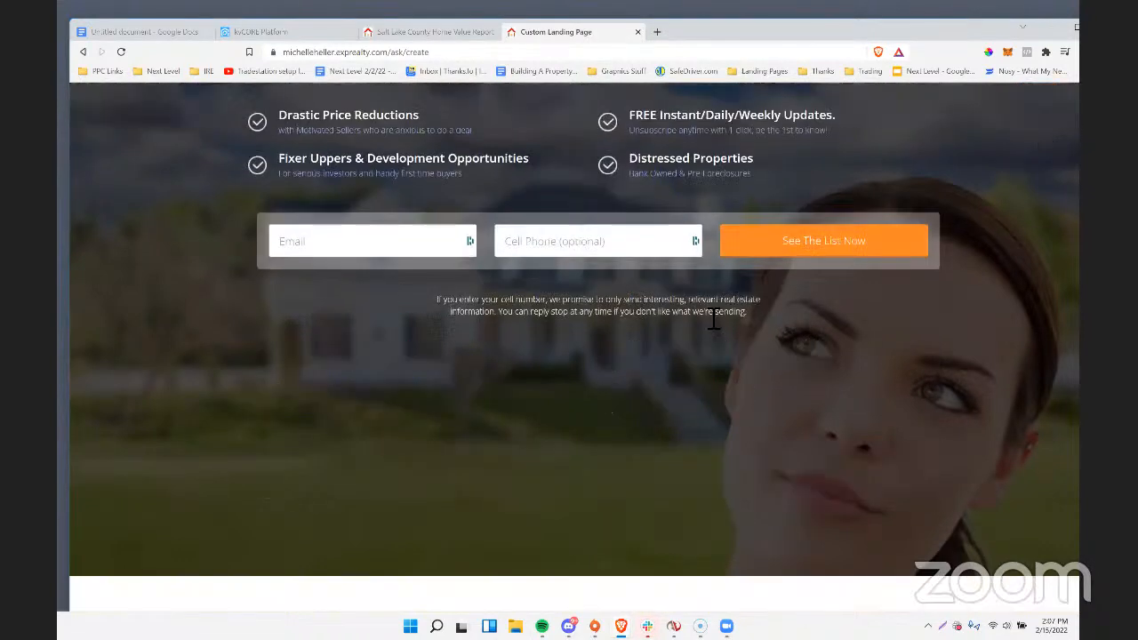
pyautogui.scroll(3, 911, 315)
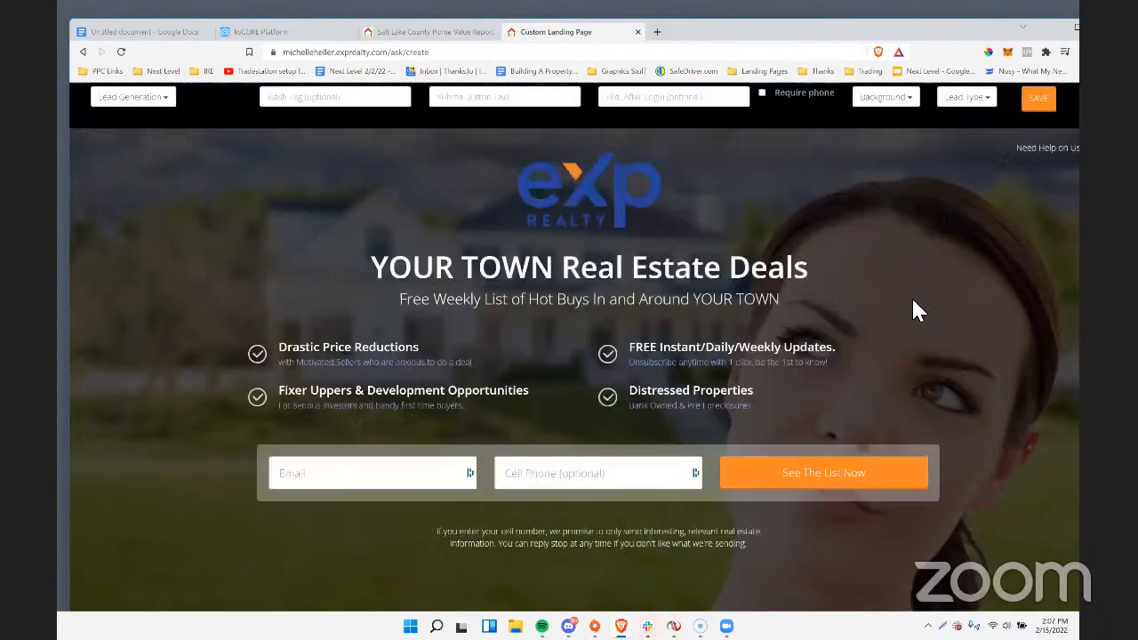
pyautogui.scroll(-3, 795, 376)
pyautogui.scroll(1, 773, 381)
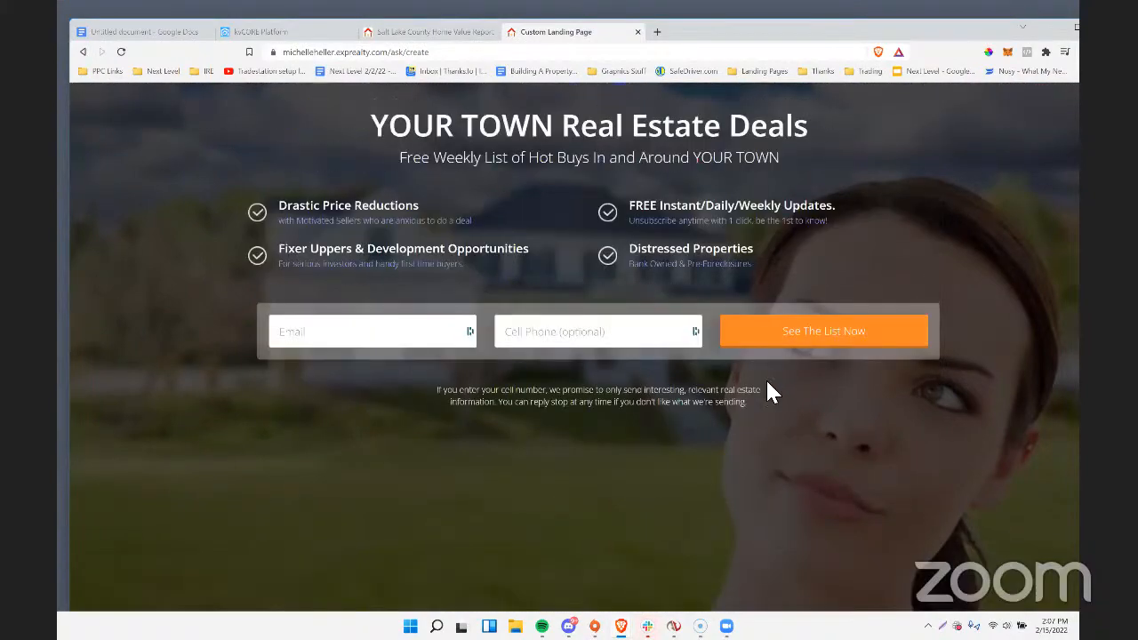
pyautogui.scroll(-1, 767, 391)
pyautogui.scroll(-1, 765, 429)
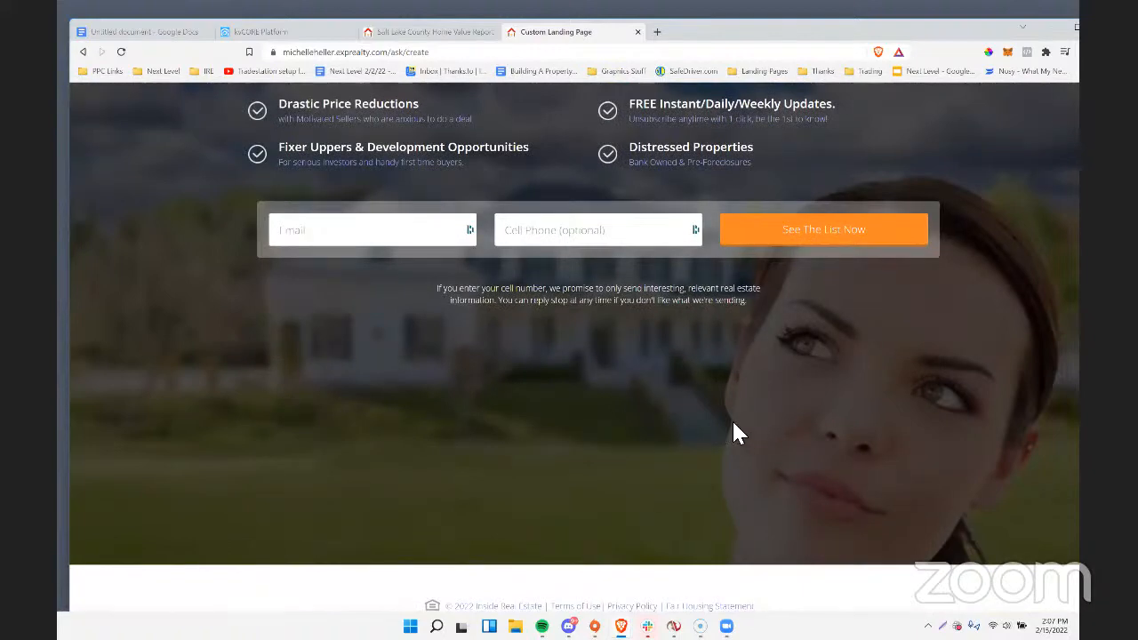
pyautogui.scroll(3, 631, 443)
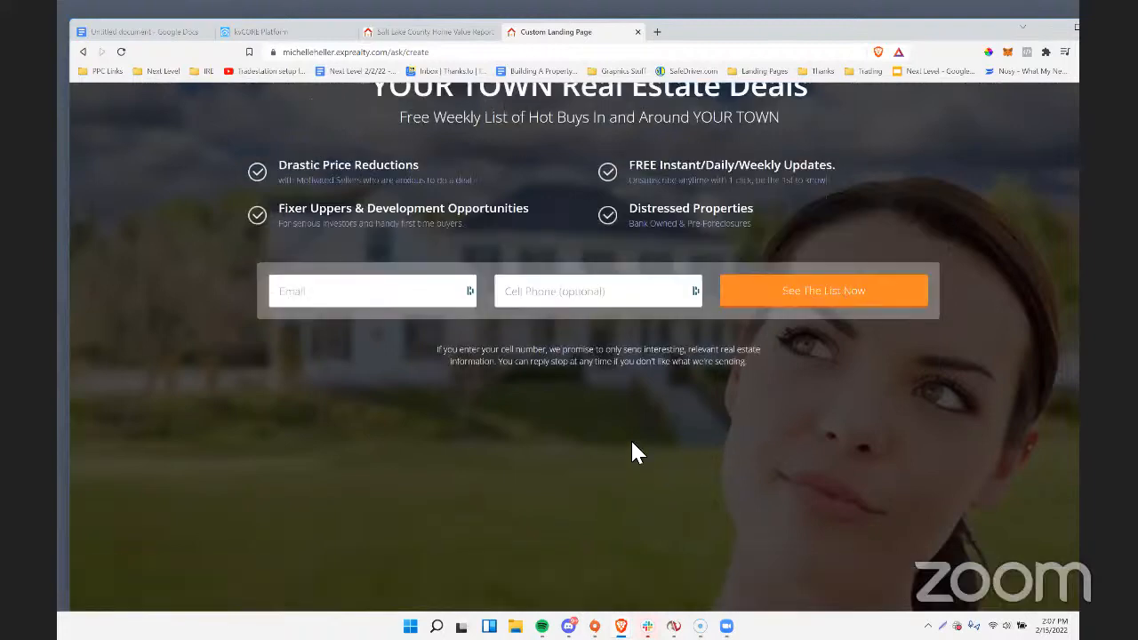
pyautogui.scroll(-2, 632, 453)
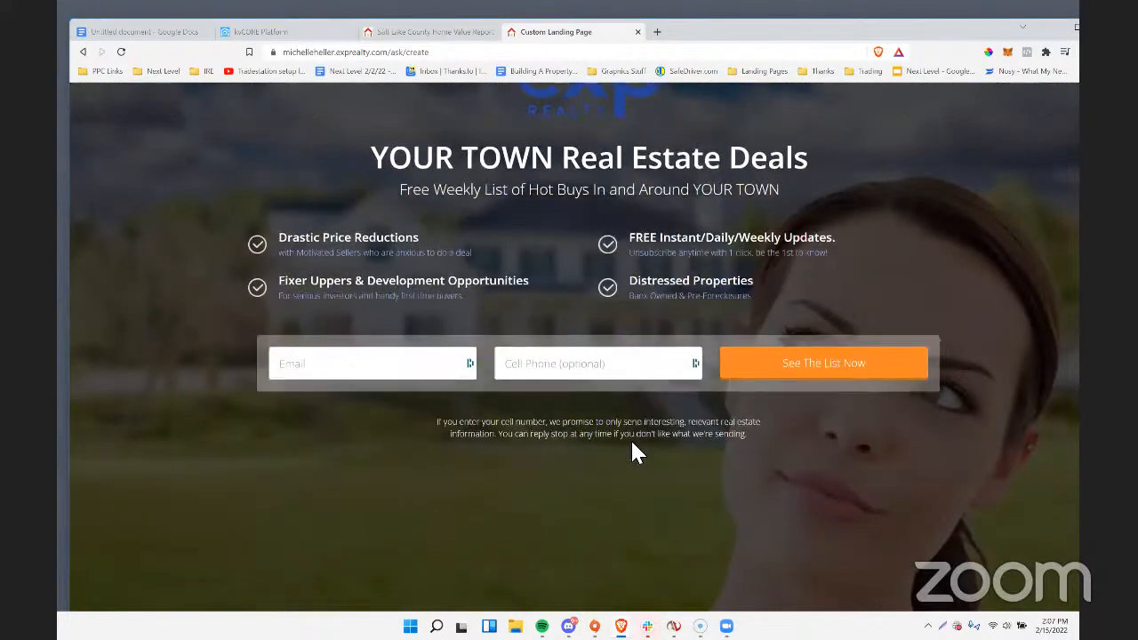
pyautogui.scroll(2, 632, 453)
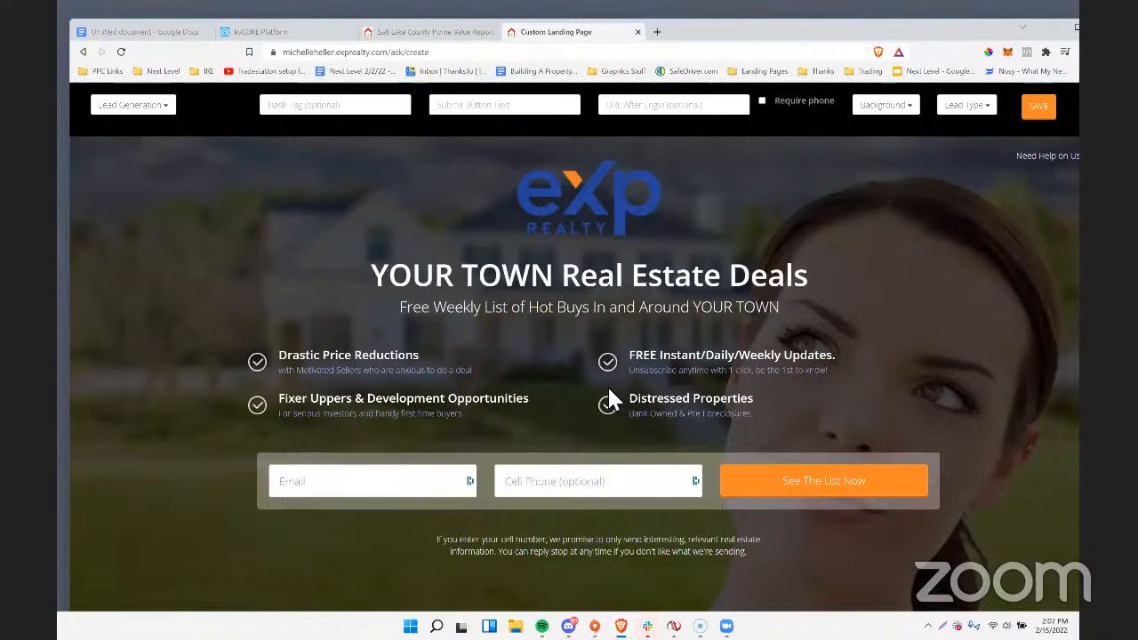
# Remove the eXp Realty logo from the landing page and replace the headline with "Jersey Shore Waterfront Homes For Sale".
pyautogui.click(685, 225)
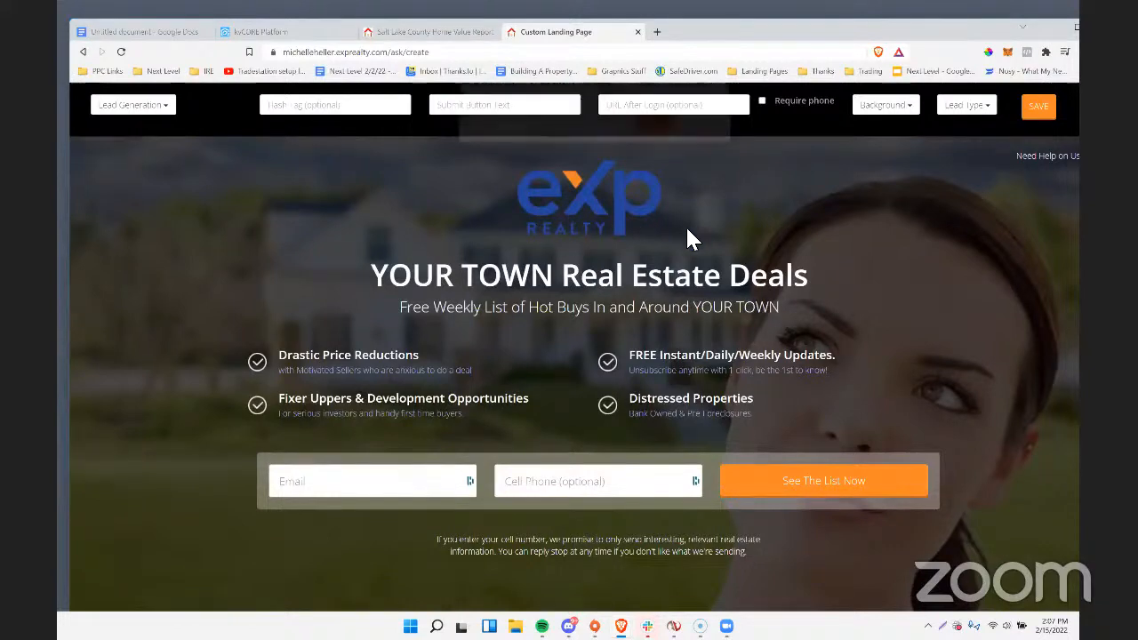
pyautogui.click(653, 125)
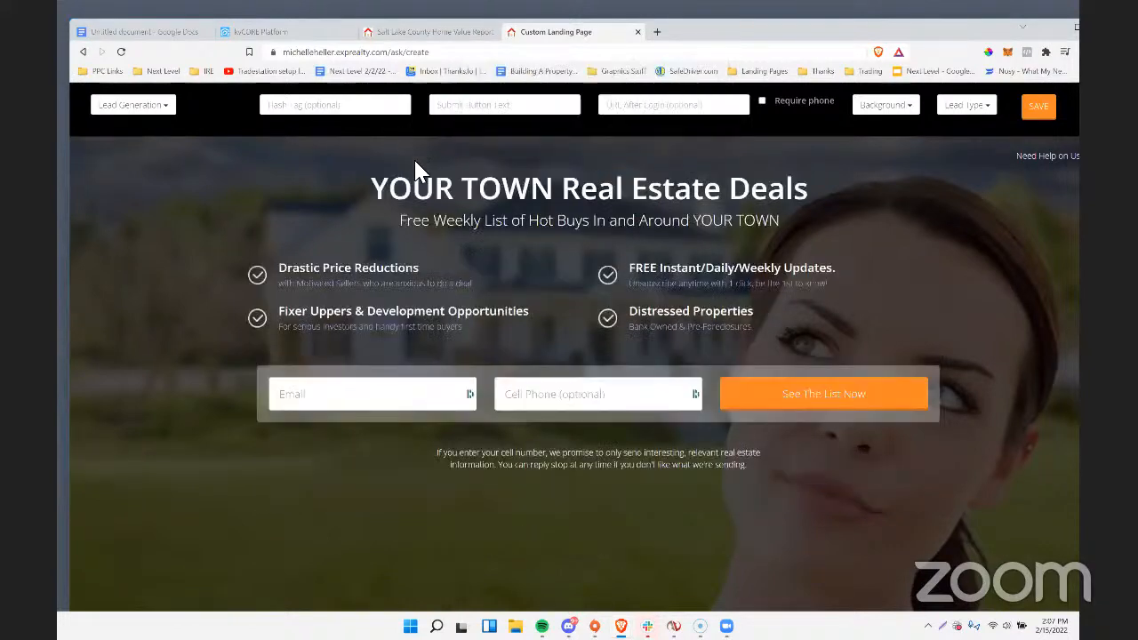
pyautogui.click(396, 197)
pyautogui.hotkey('ctrl', 'a')
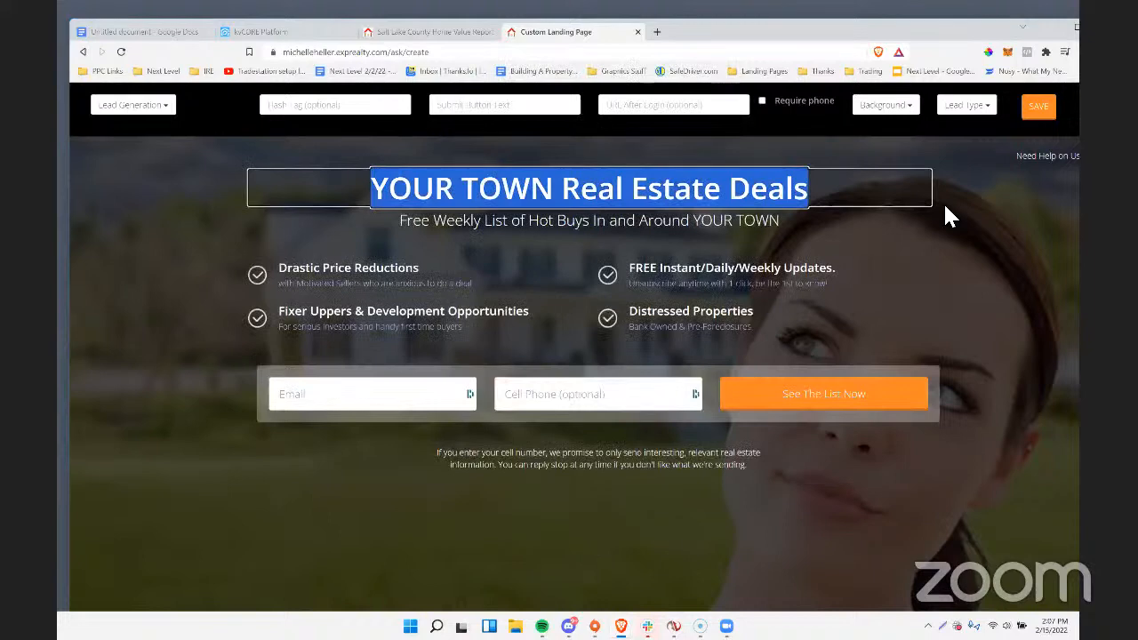
pyautogui.press('BackSpace')
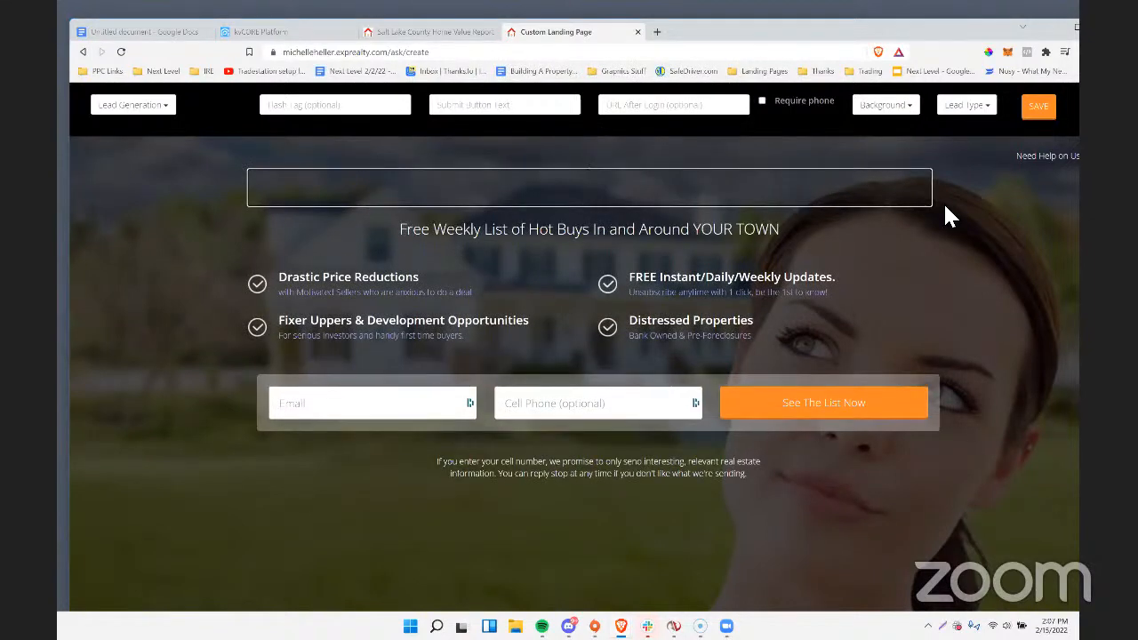
pyautogui.write('Jersey')
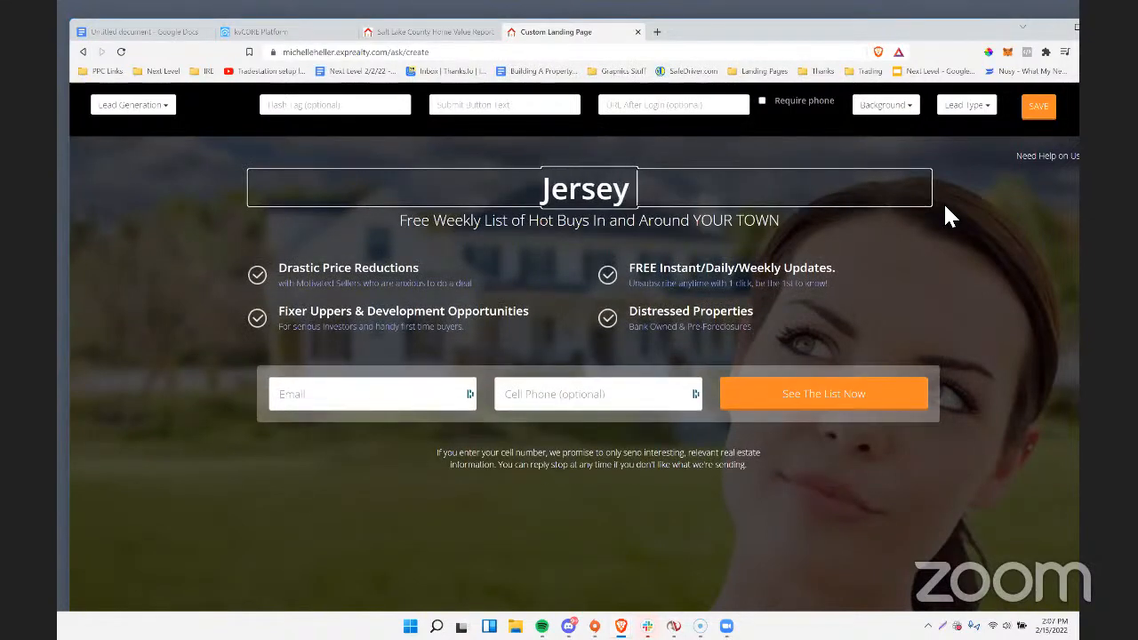
pyautogui.write(' Shore Wat')
pyautogui.press('BackSpace')
pyautogui.write('e Wat')
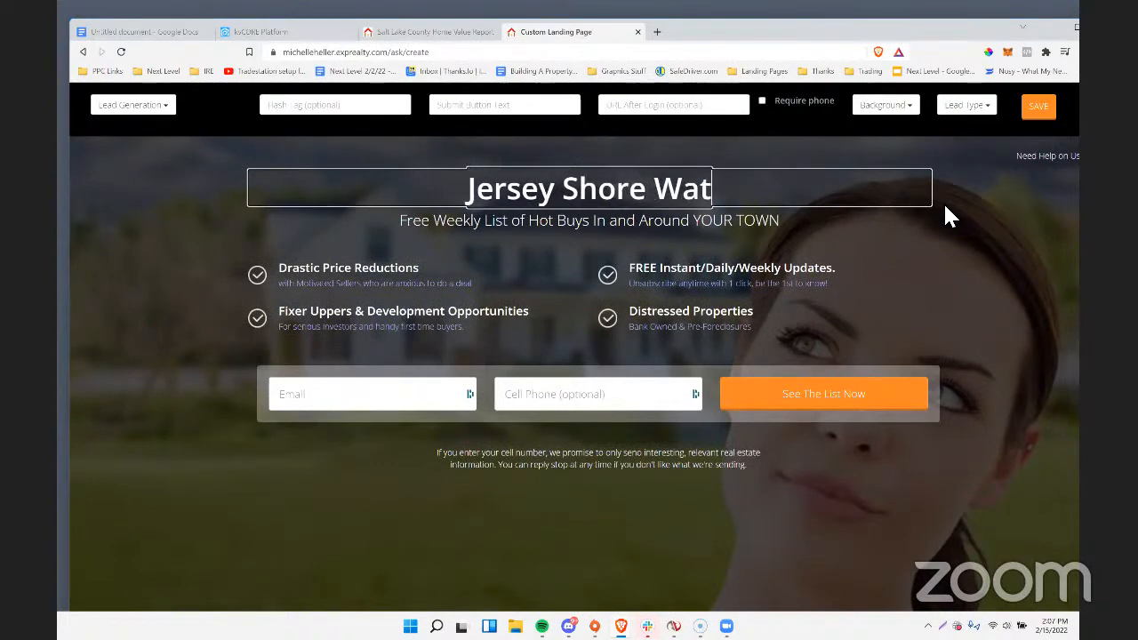
pyautogui.write('erfront Homes For')
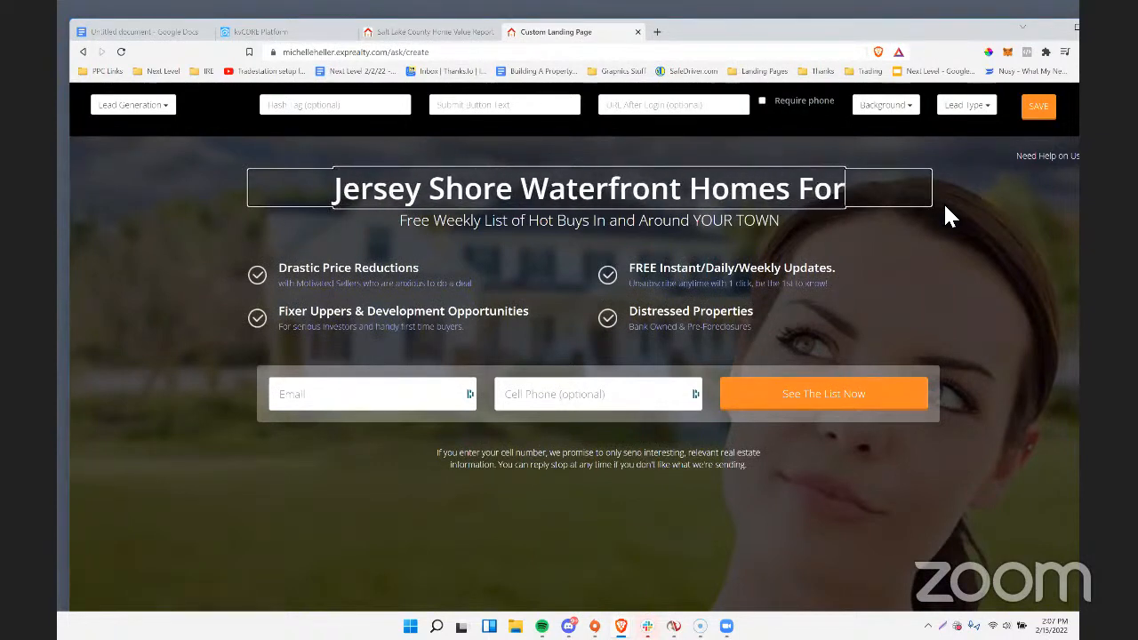
pyautogui.write(' Sale')
# Replace the landing page's subheading with "Get A Full Complete List Of Properties Between Seaside".
pyautogui.click(405, 222)
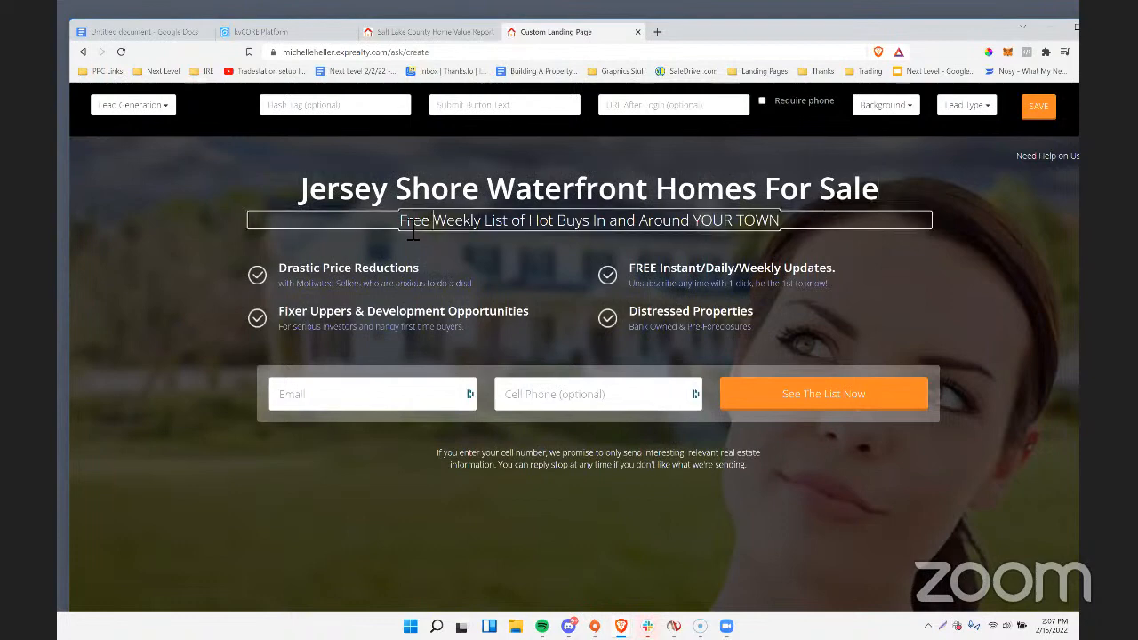
pyautogui.moveTo(399, 220); pyautogui.dragTo(838, 224)
pyautogui.write('Get A F')
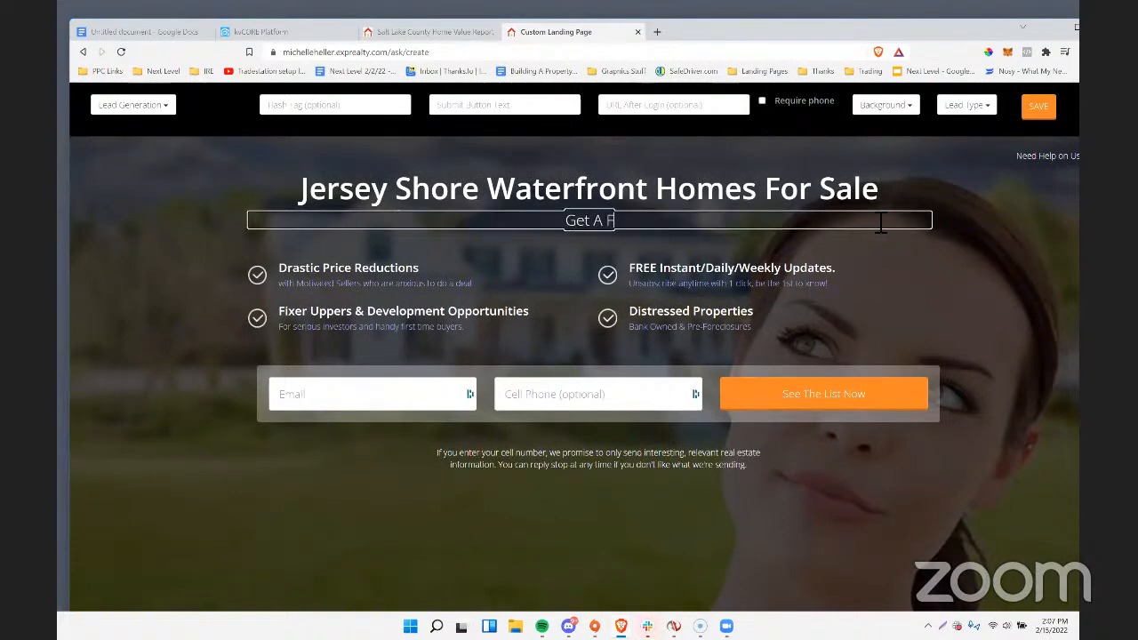
pyautogui.write('ull complete')
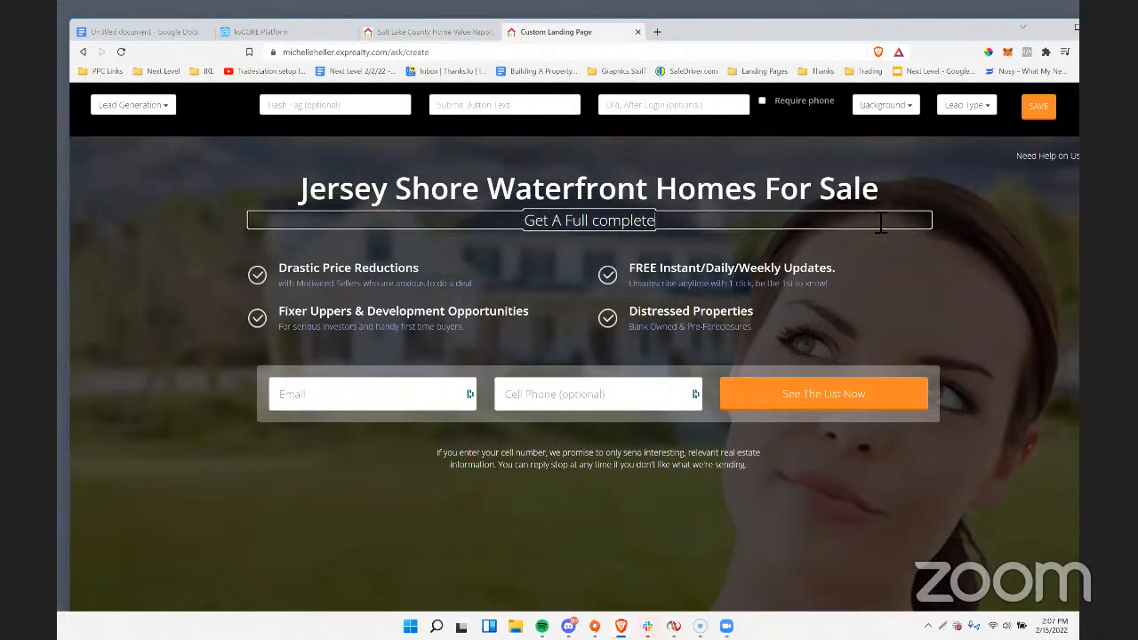
pyautogui.press('BackSpace')
pyautogui.press('BackSpace')
pyautogui.press('BackSpace')
pyautogui.press('BackSpace')
pyautogui.press('BackSpace')
pyautogui.press('BackSpace')
pyautogui.write('omp')
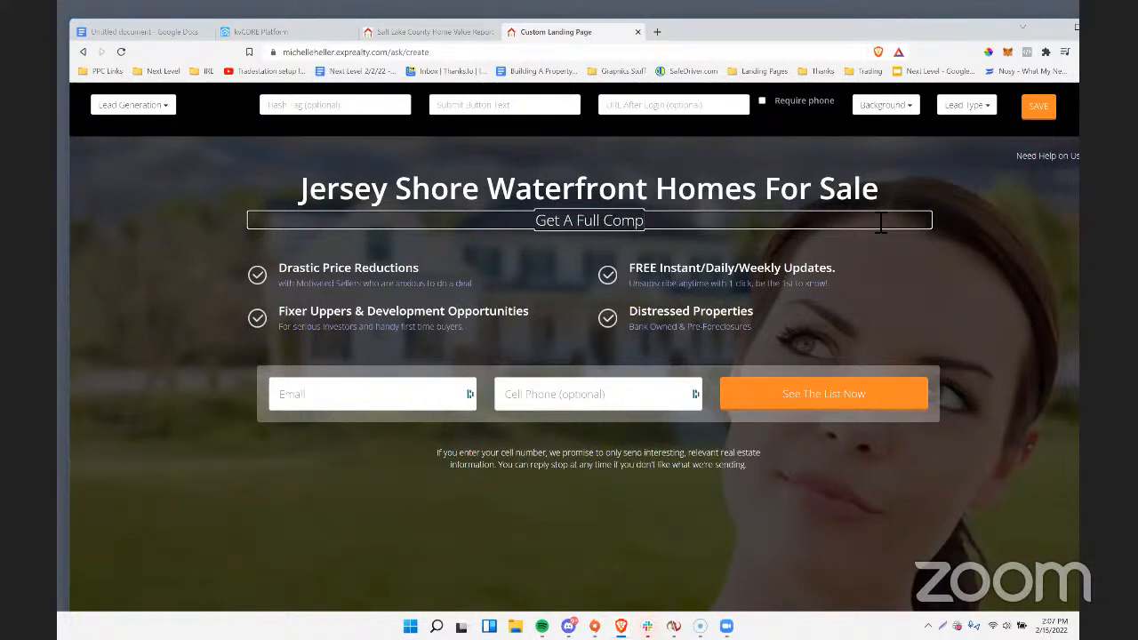
pyautogui.write('lete List Of')
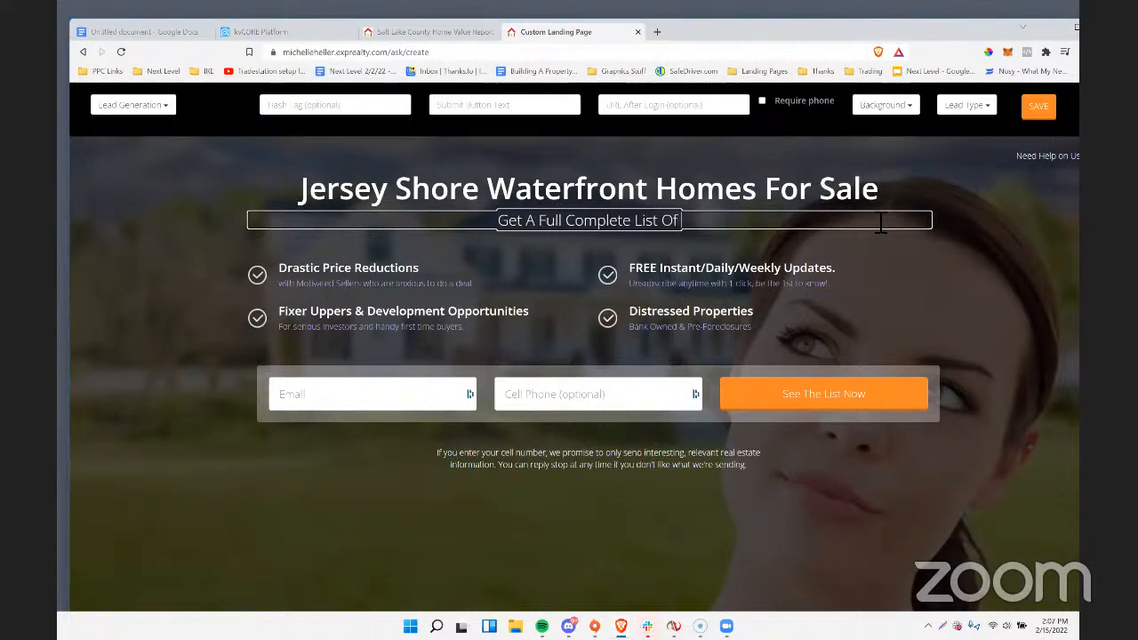
pyautogui.write(' Properties Bet')
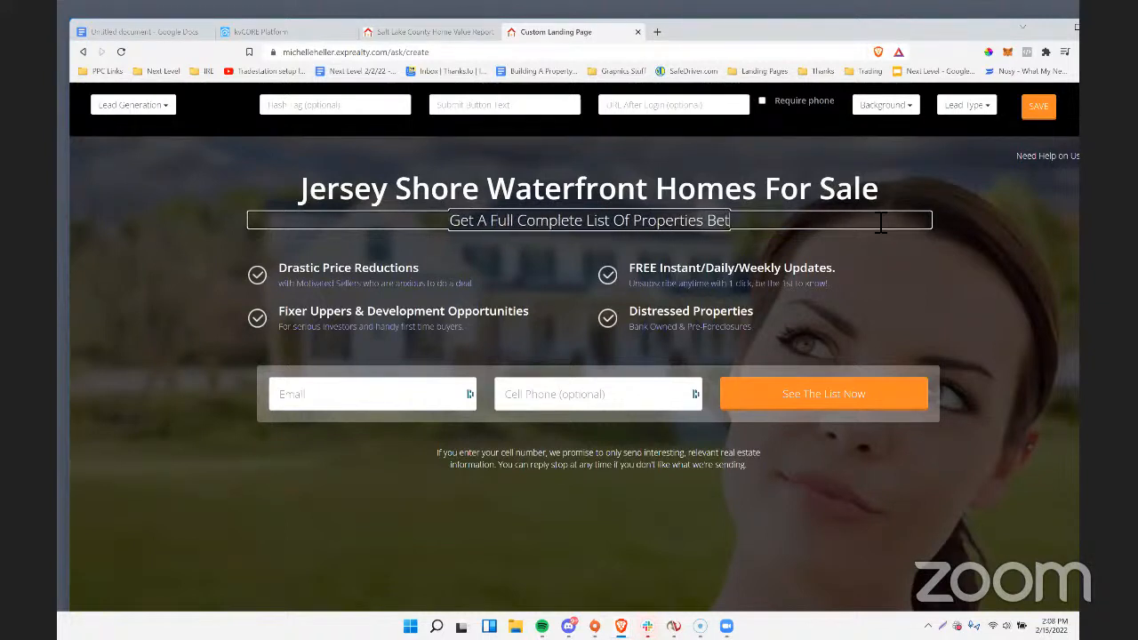
pyautogui.write('ween Seaside')
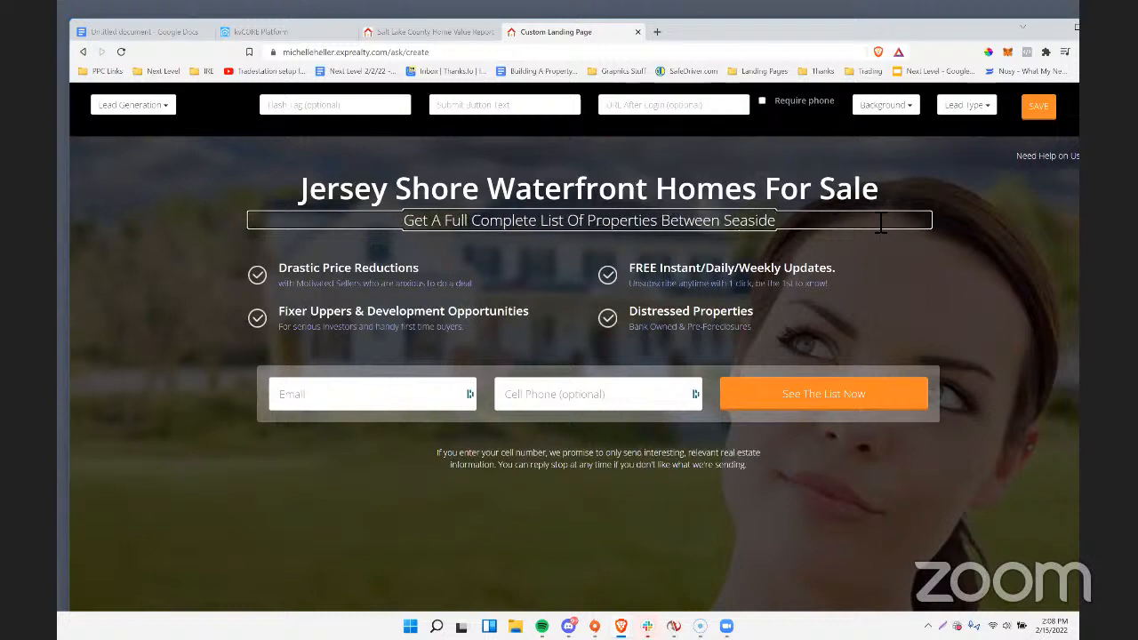
# Reword the end of the subheading, after "Properties", to "From Seaside, LBI, and All Points Between".
pyautogui.press('BackSpace')
pyautogui.press('BackSpace')
pyautogui.press('BackSpace')
pyautogui.press('BackSpace')
pyautogui.press('BackSpace')
pyautogui.press('BackSpace')
pyautogui.press('BackSpace')
pyautogui.press('BackSpace')
pyautogui.press('BackSpace')
pyautogui.press('BackSpace')
pyautogui.press('BackSpace')
pyautogui.press('BackSpace')
pyautogui.press('BackSpace')
pyautogui.press('BackSpace')
pyautogui.press('BackSpace')
pyautogui.write('From Seas')
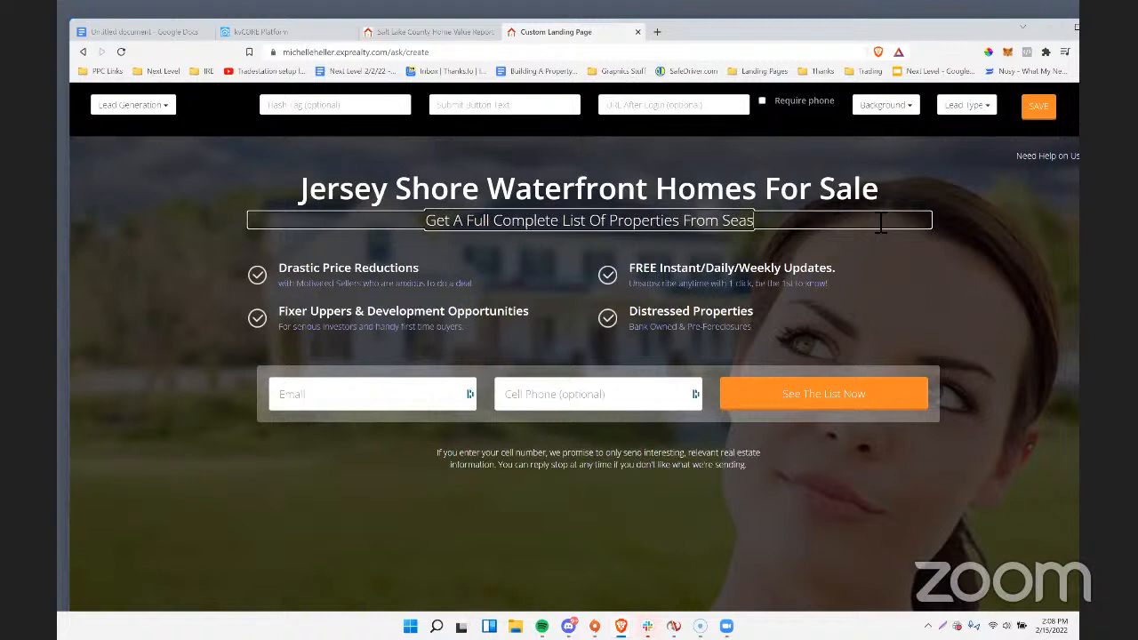
pyautogui.write('ide, L')
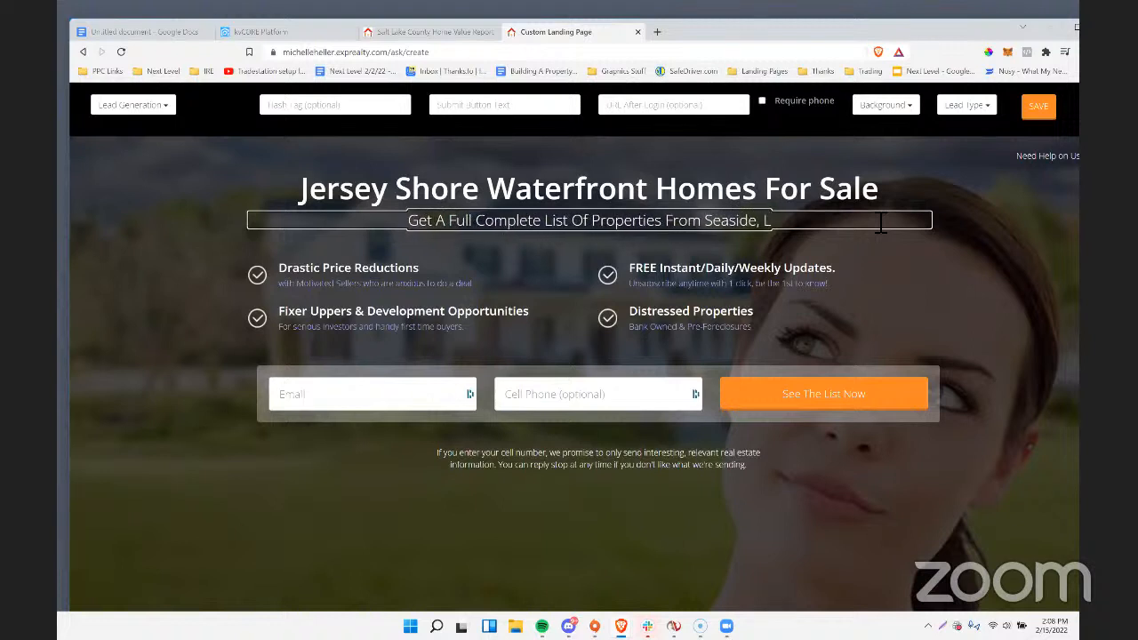
pyautogui.write('BI, and A')
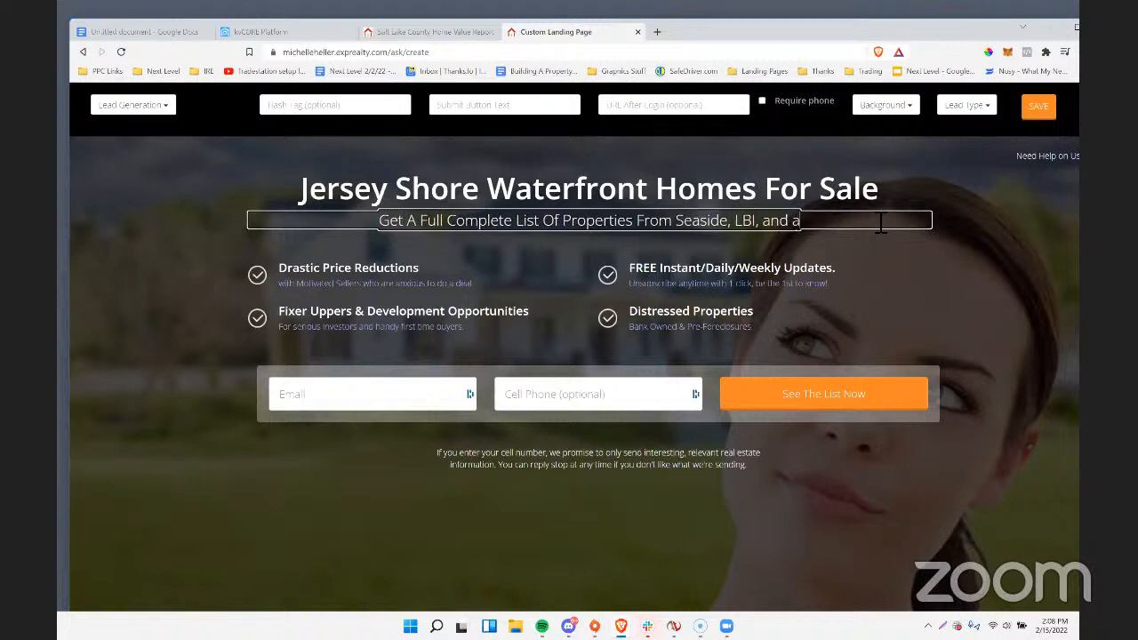
pyautogui.write('ll Points')
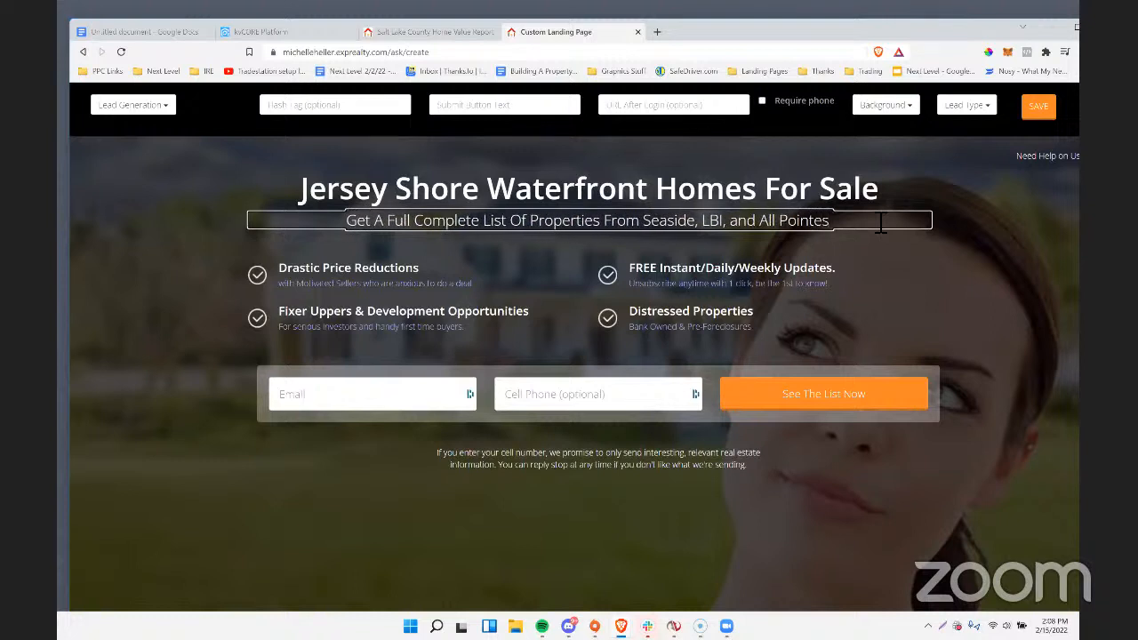
pyautogui.write(' Between')
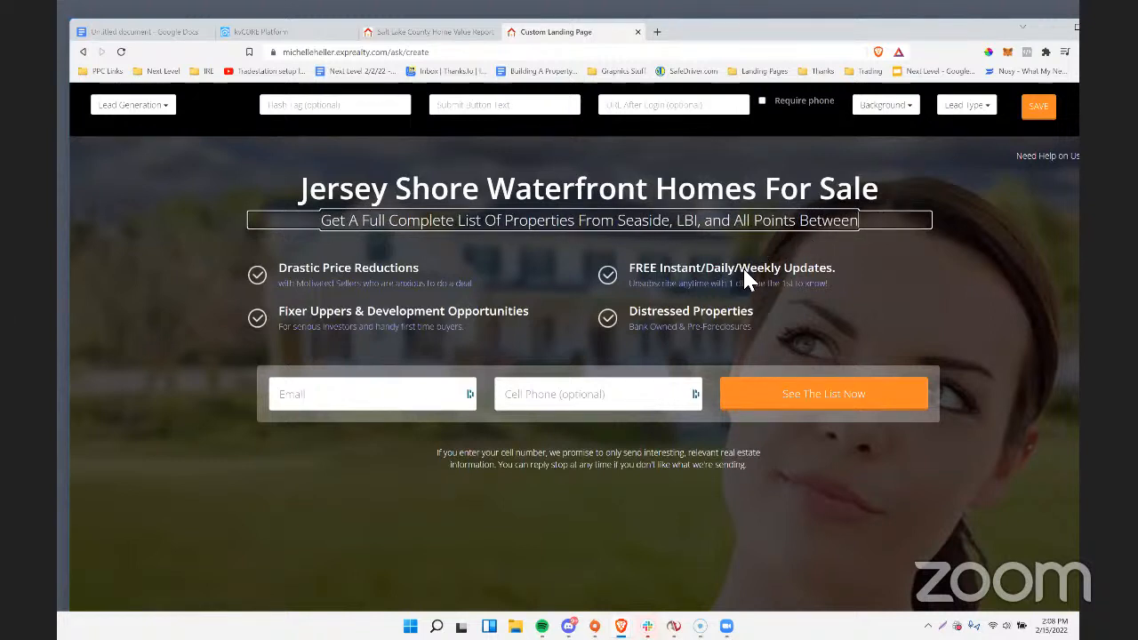
# Search Google Images for "jersey shore" in a new browser tab and copy the image address of the cast's pool photo.
pyautogui.click(663, 34)
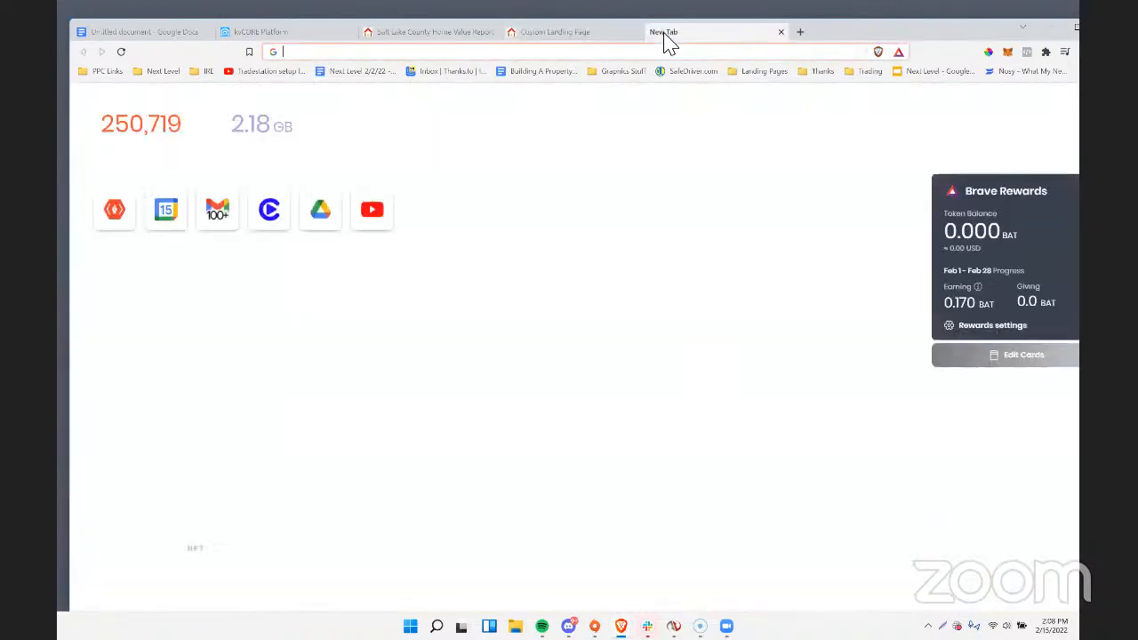
pyautogui.write('images.google.com')
pyautogui.press('Return')
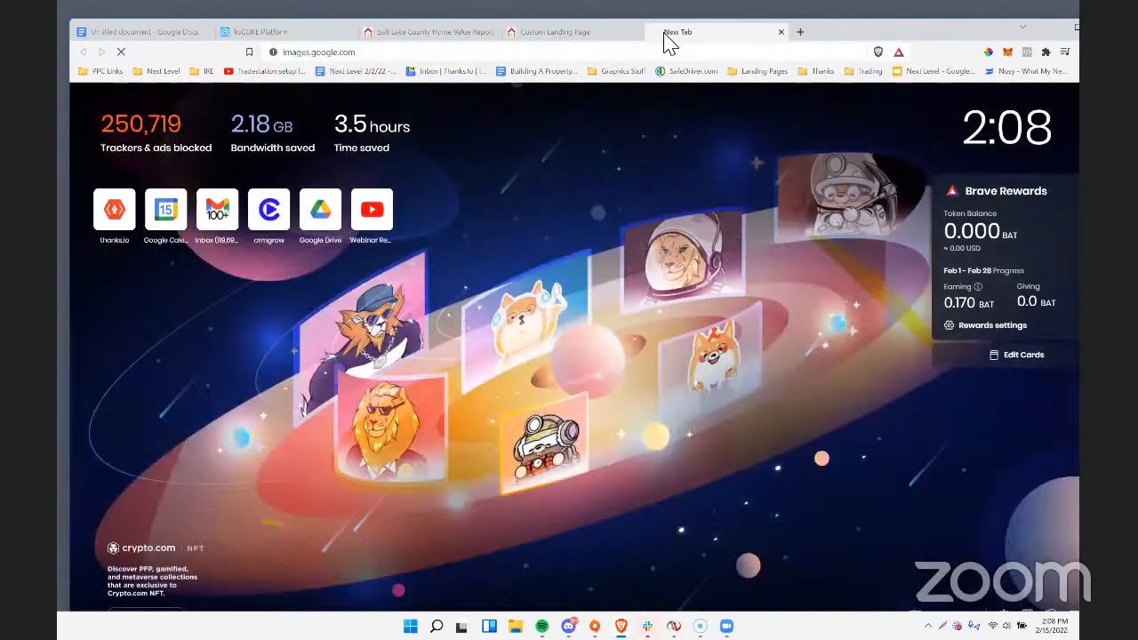
pyautogui.write('jersey shore')
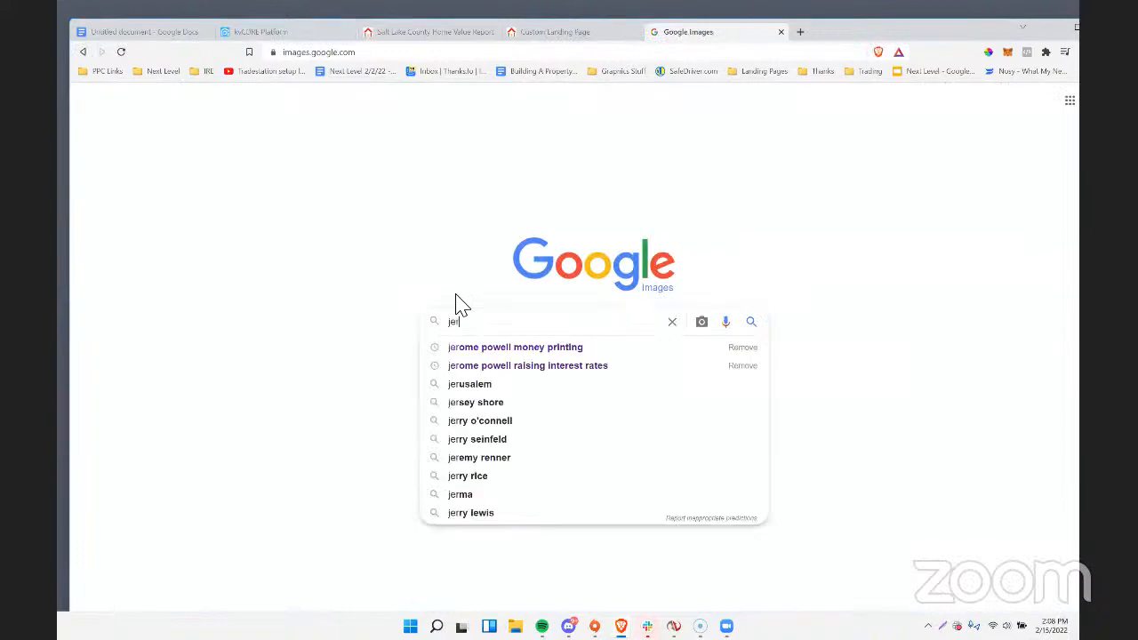
pyautogui.press('Return')
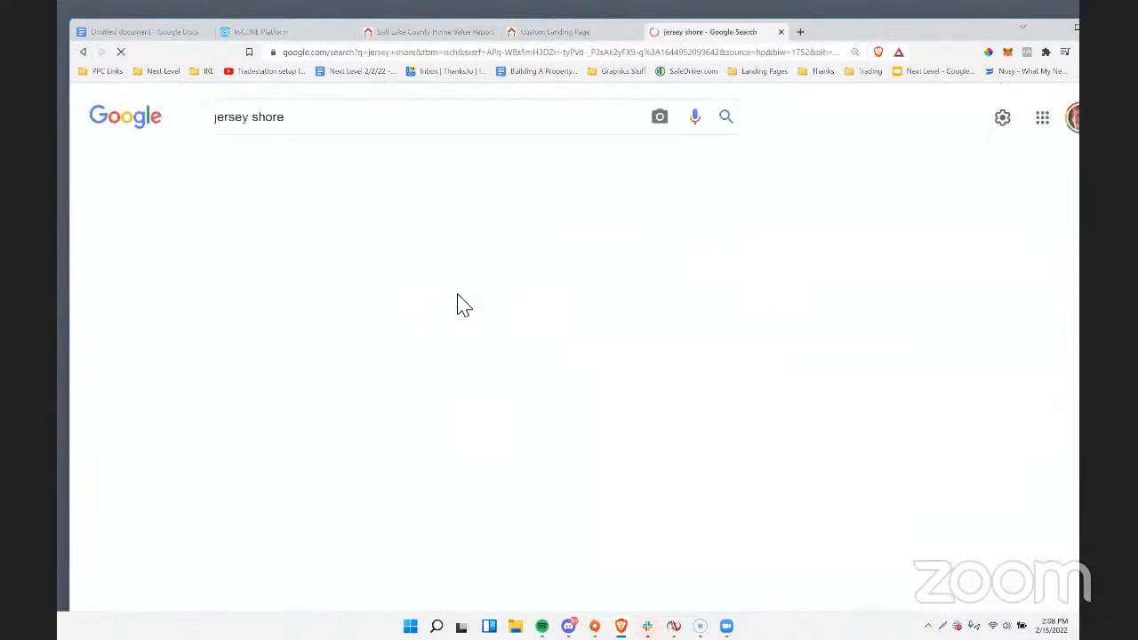
pyautogui.rightClick(577, 304)
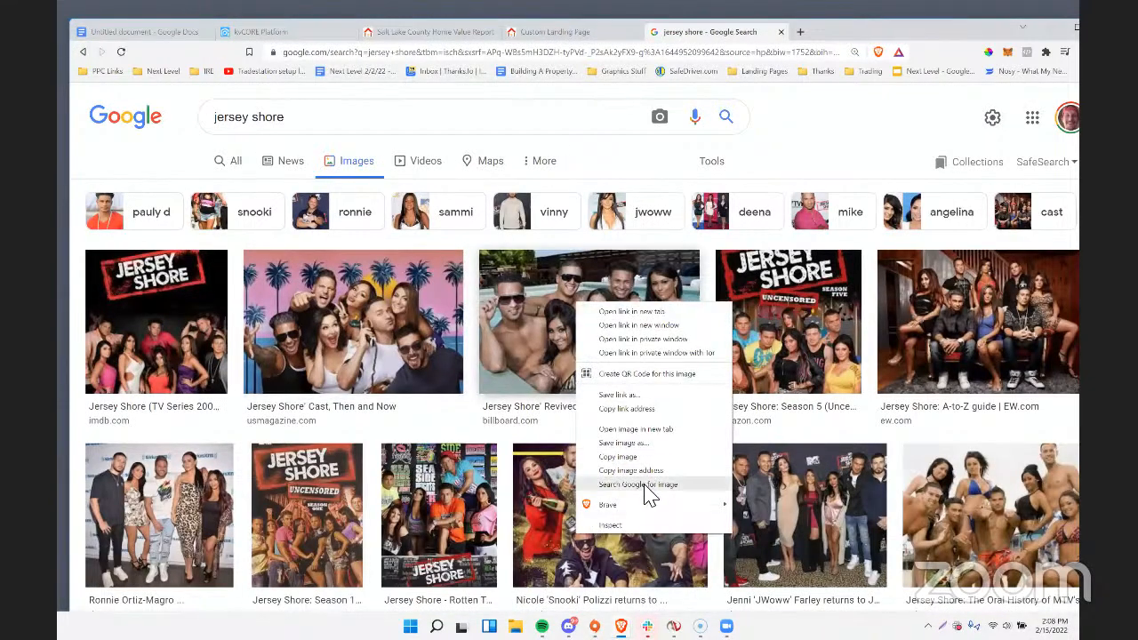
pyautogui.click(642, 470)
# Apply the copied cast photo's URL as the landing page's custom background.
pyautogui.click(594, 34)
pyautogui.click(967, 106)
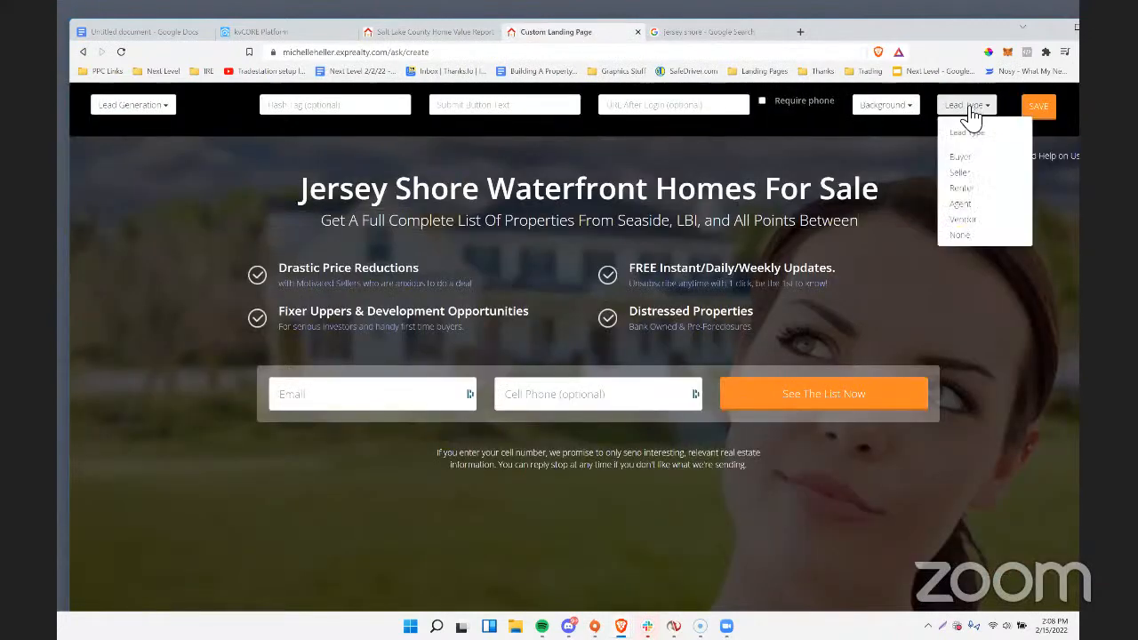
pyautogui.click(893, 105)
pyautogui.scroll(-3, 894, 538)
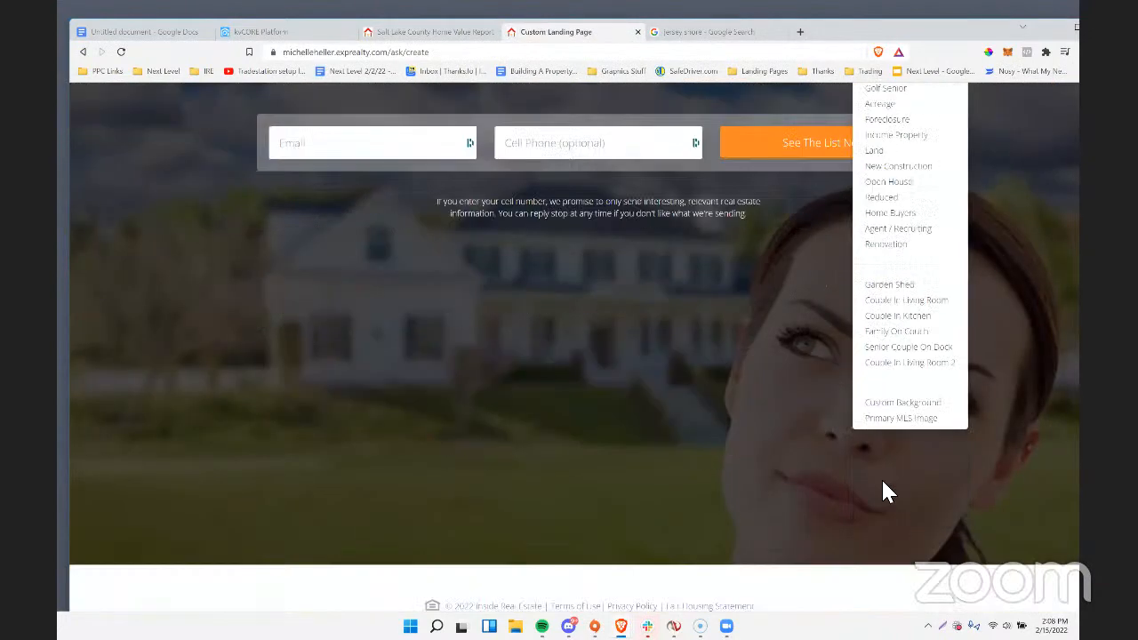
pyautogui.click(900, 404)
pyautogui.hotkey('ctrl', 'v')
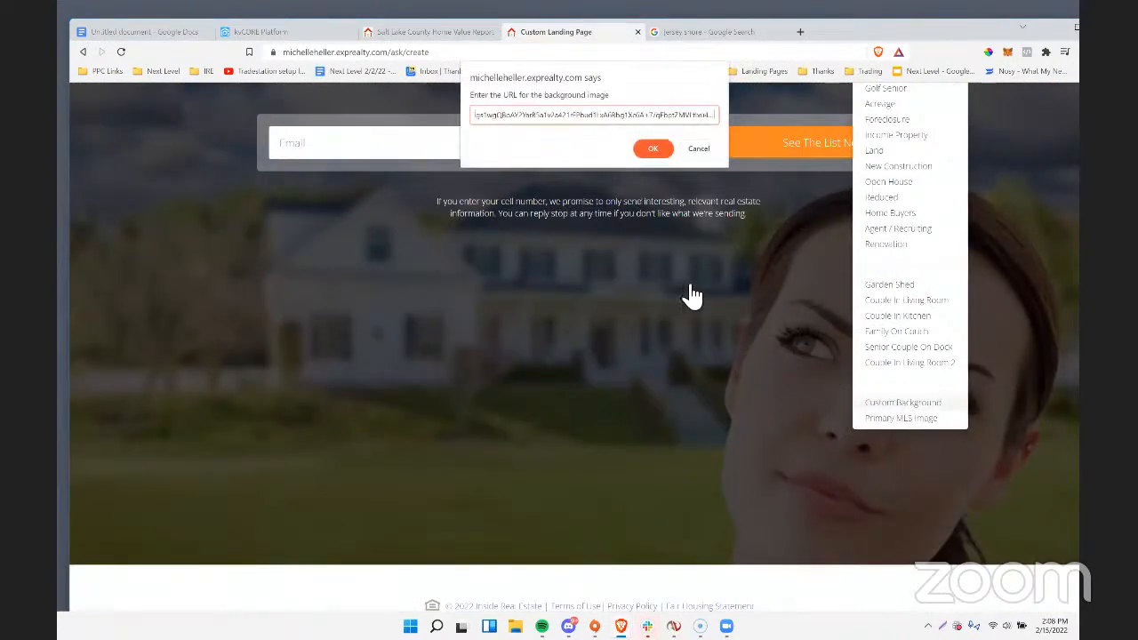
pyautogui.press('Return')
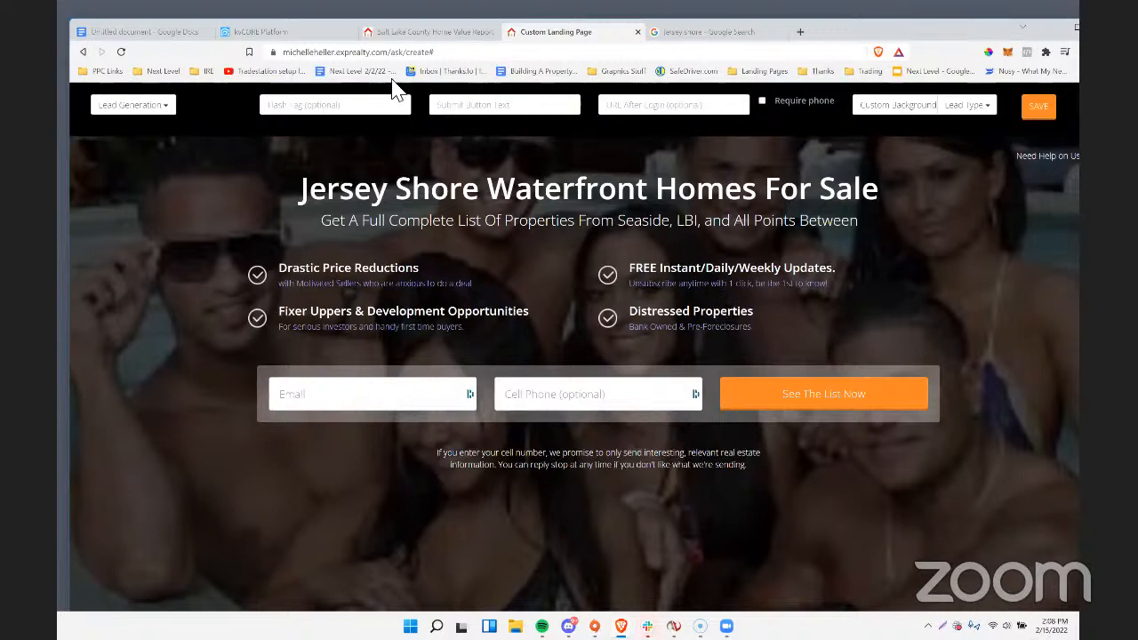
# Return to the image results and search for "jersey shore point pleasant beach".
pyautogui.hotkey('ctrl', 'Tab')
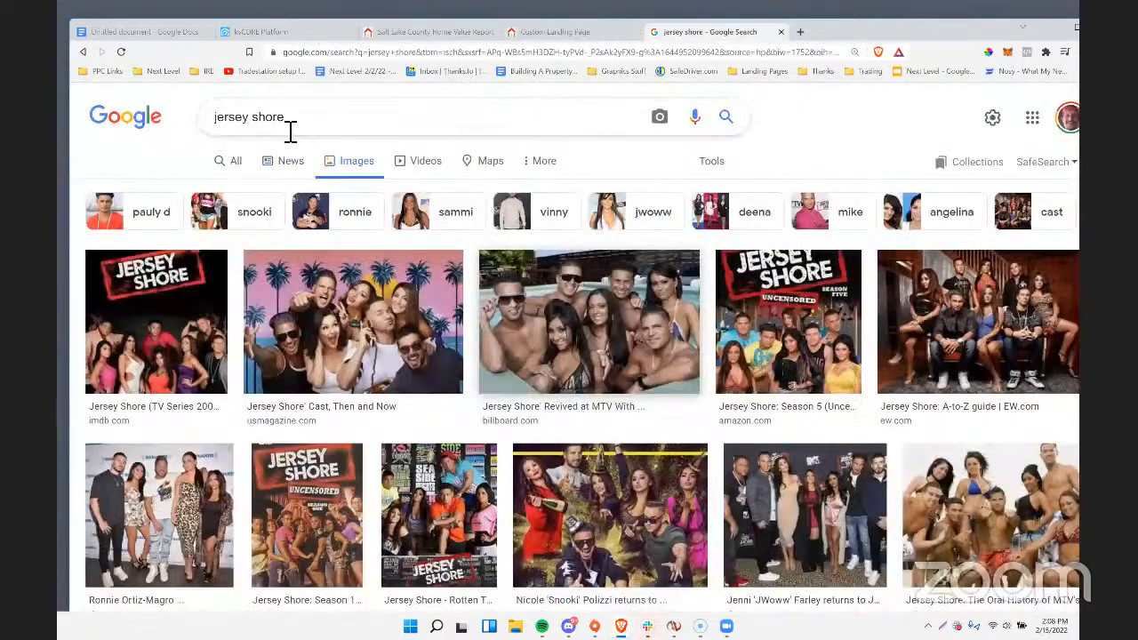
pyautogui.click(302, 130)
pyautogui.write('point')
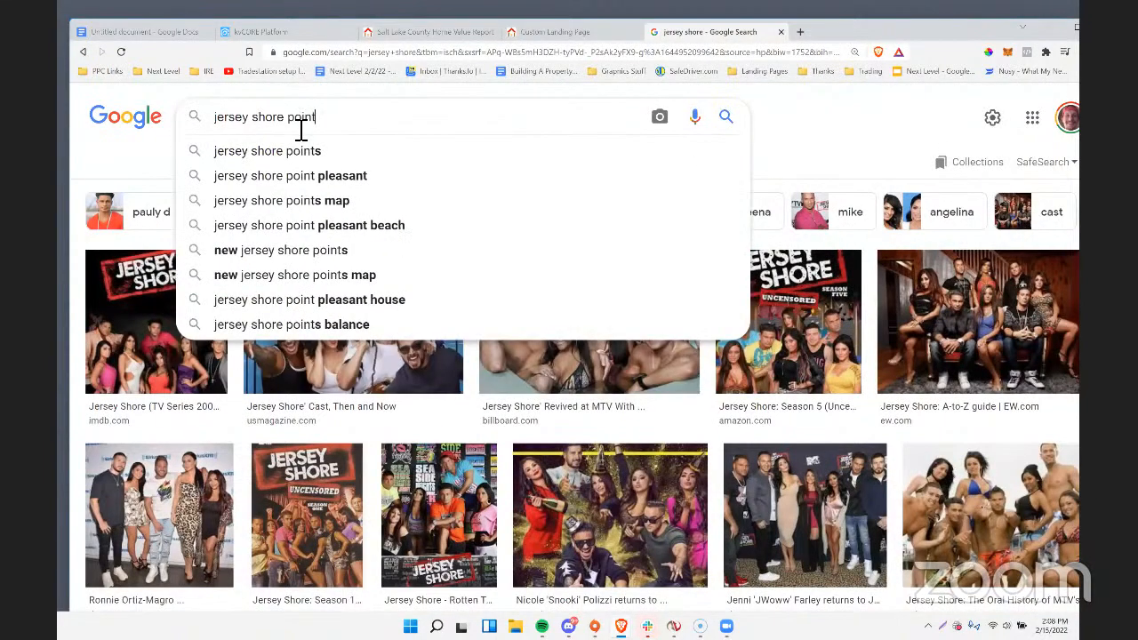
pyautogui.write(' pleasant b')
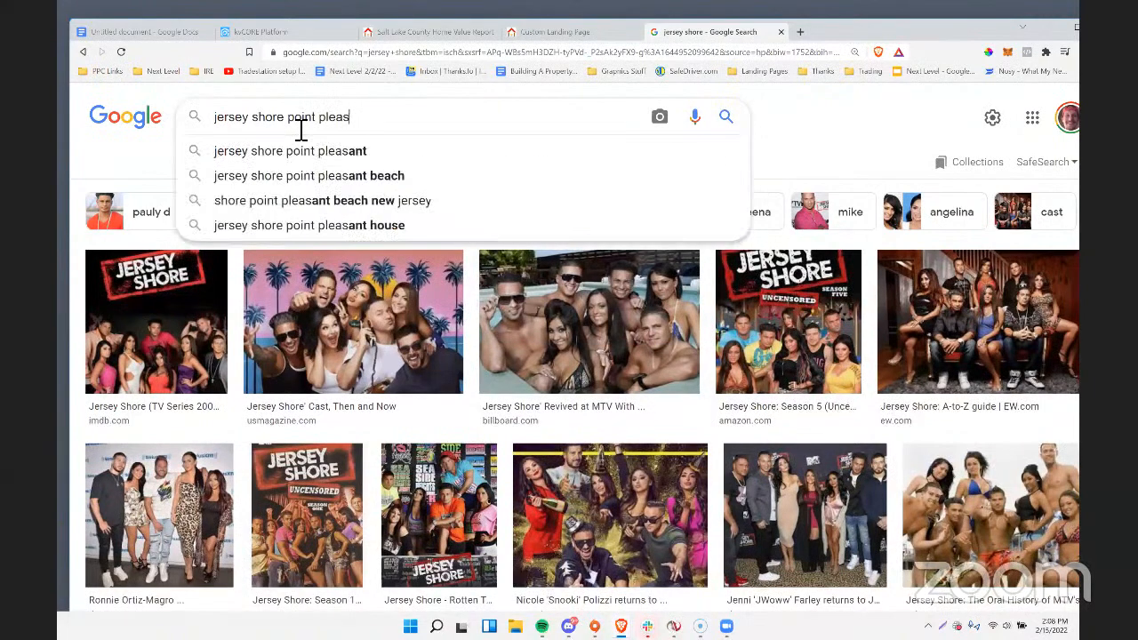
pyautogui.write('each')
pyautogui.press('Return')
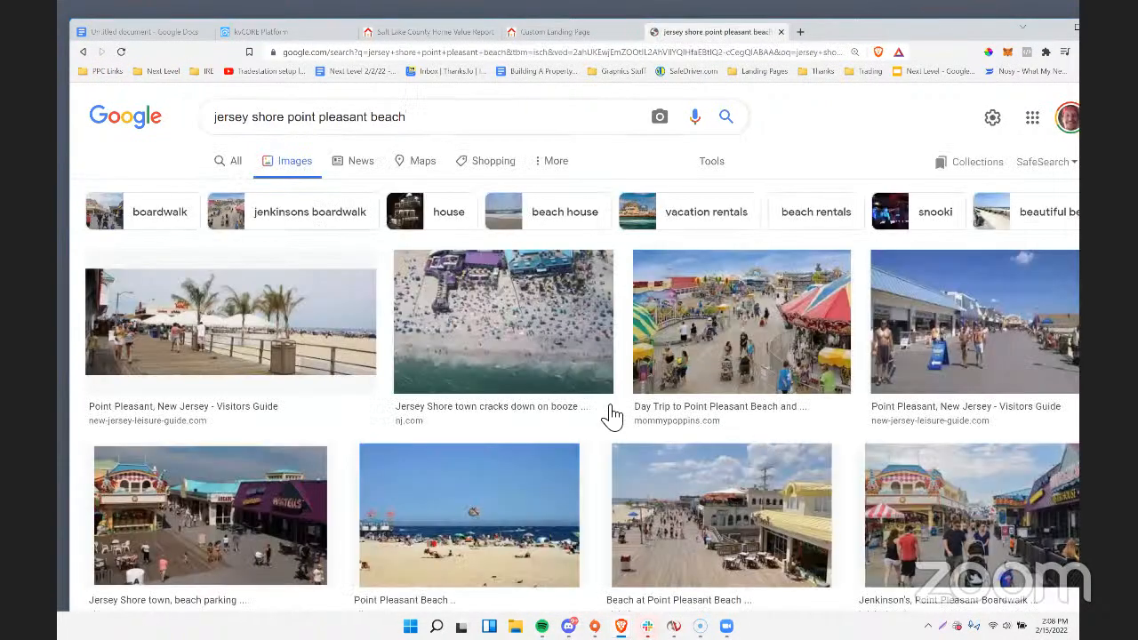
# Copy the image address of the fenced sandy beach path photo from the Point Pleasant Beach results.
pyautogui.scroll(-1, 591, 378)
pyautogui.scroll(-1, 545, 341)
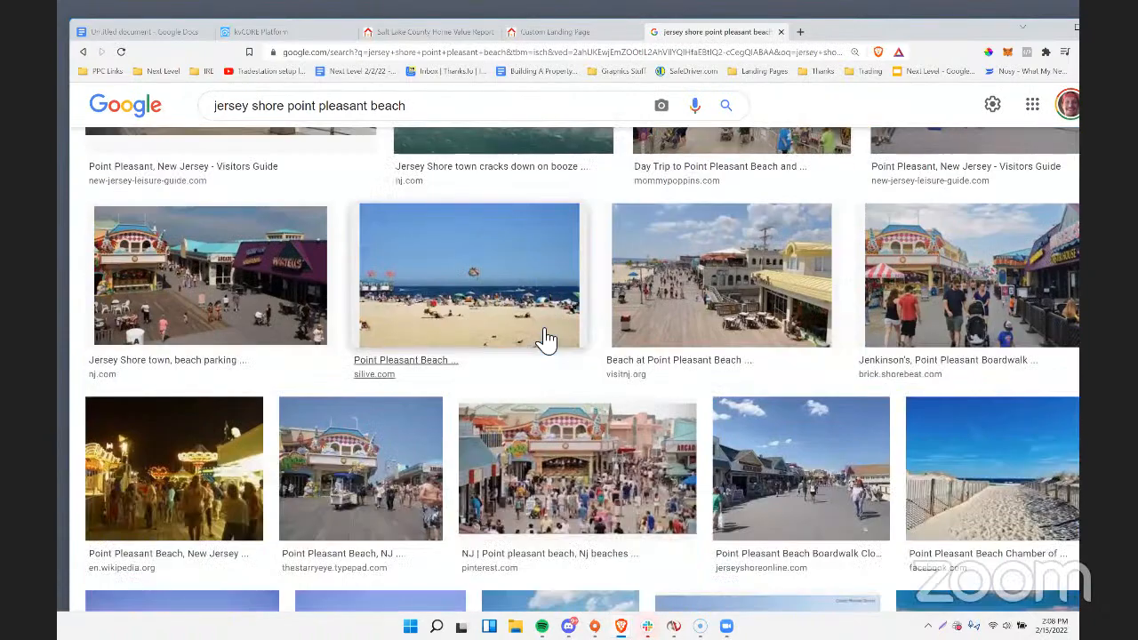
pyautogui.scroll(-1, 578, 325)
pyautogui.rightClick(984, 423)
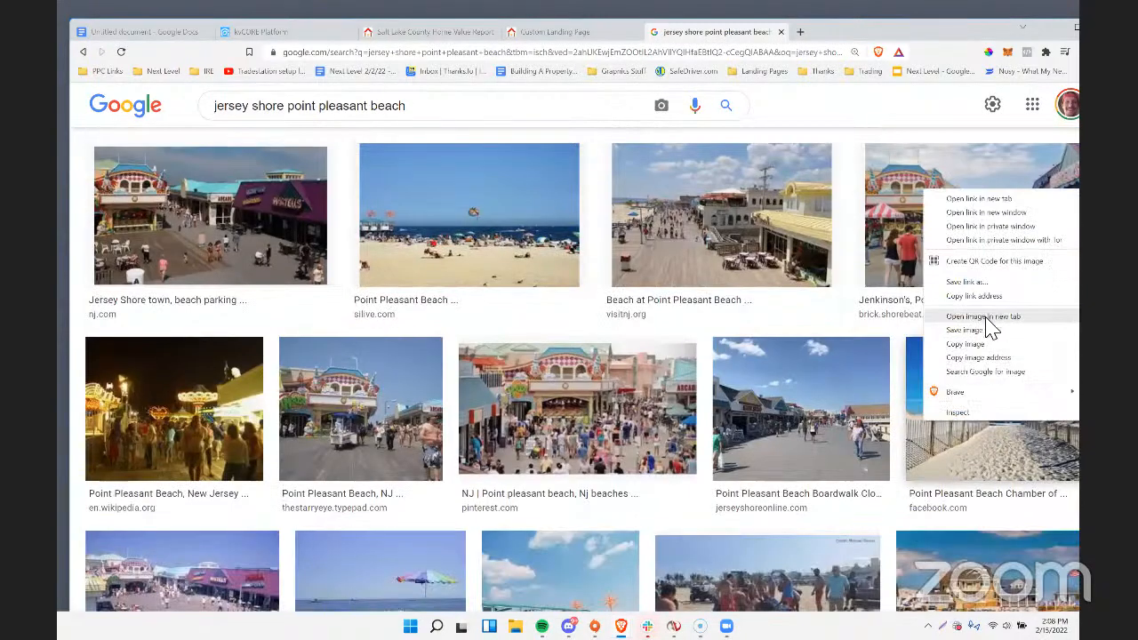
pyautogui.click(989, 357)
pyautogui.click(558, 51)
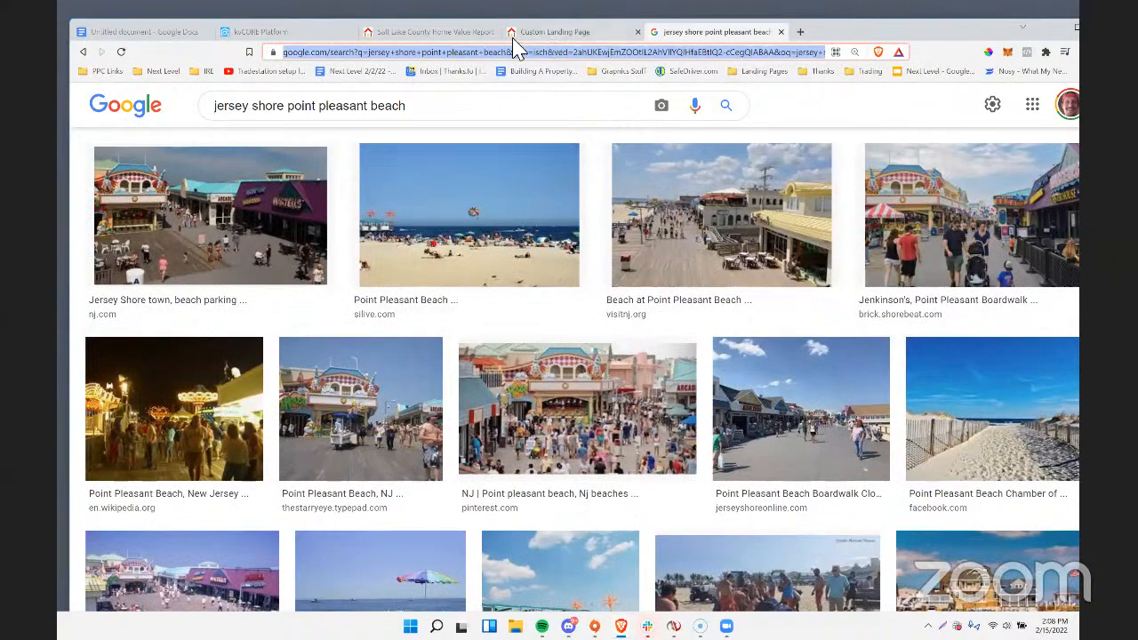
# Replace the landing page's custom background with the copied beach path image URL.
pyautogui.click(514, 34)
pyautogui.click(905, 109)
pyautogui.scroll(-3, 937, 489)
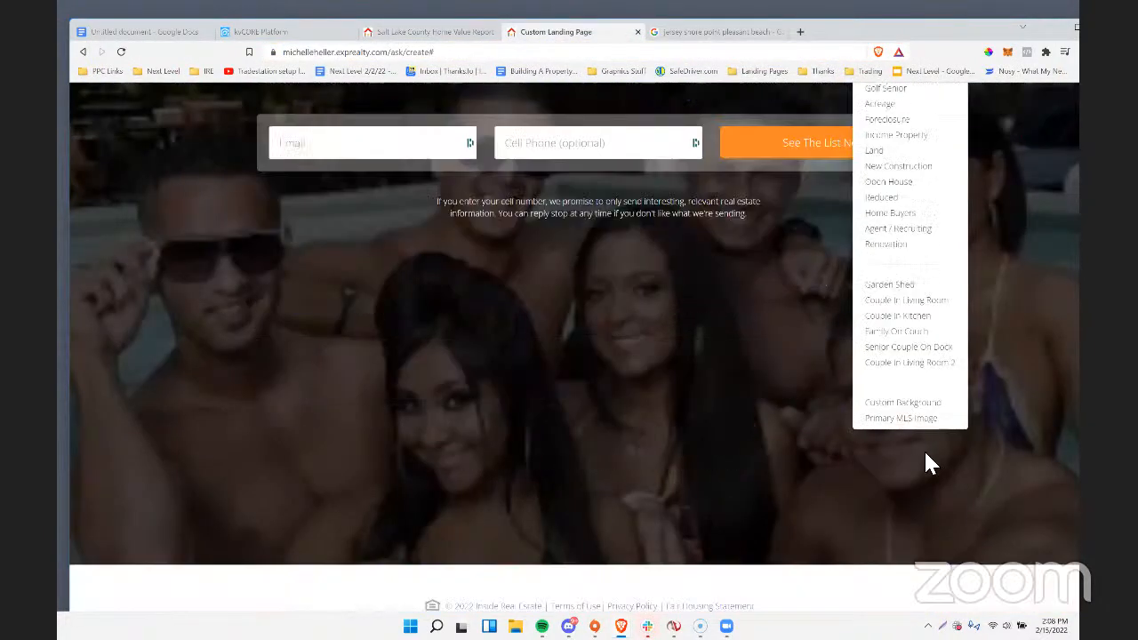
pyautogui.click(903, 402)
pyautogui.hotkey('ctrl', 'v')
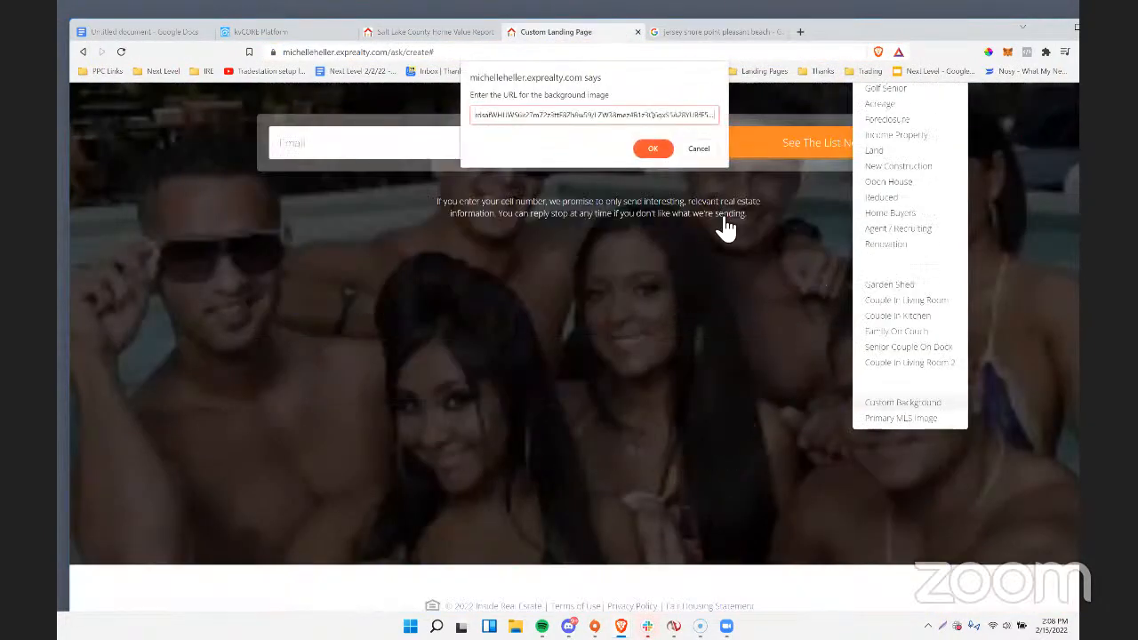
pyautogui.click(653, 148)
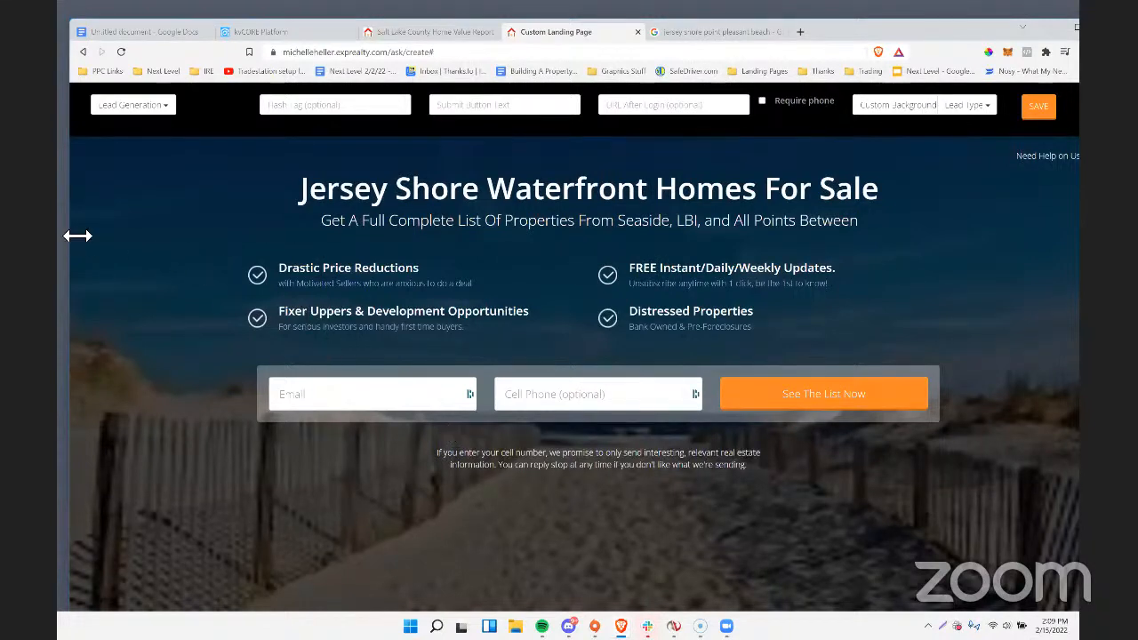
# Narrow the browser window to phone width to check the landing page's mobile layout, then widen it again.
pyautogui.moveTo(78, 236); pyautogui.dragTo(819, 236)
pyautogui.moveTo(1005, 40); pyautogui.dragTo(617, 33)
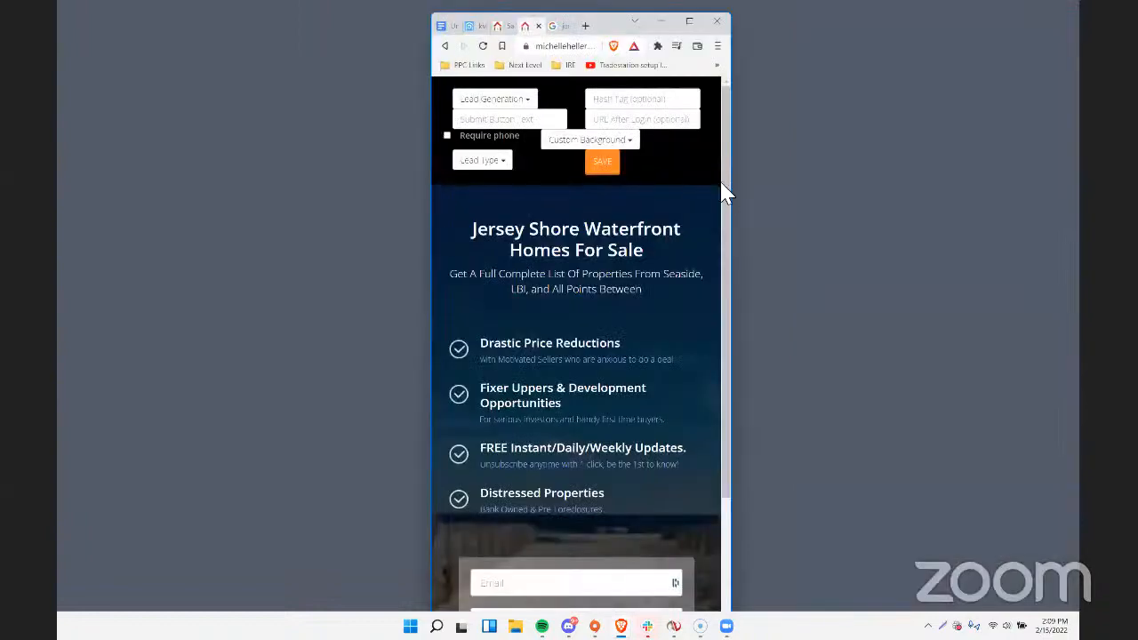
pyautogui.moveTo(742, 207); pyautogui.dragTo(1079, 207)
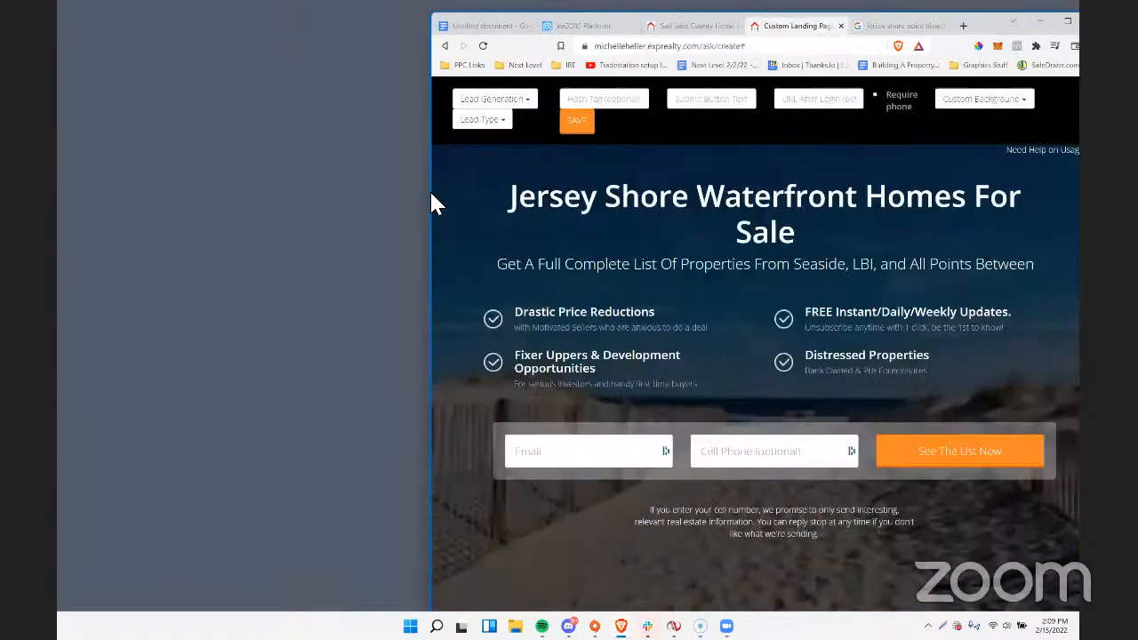
pyautogui.moveTo(436, 196); pyautogui.dragTo(166, 197)
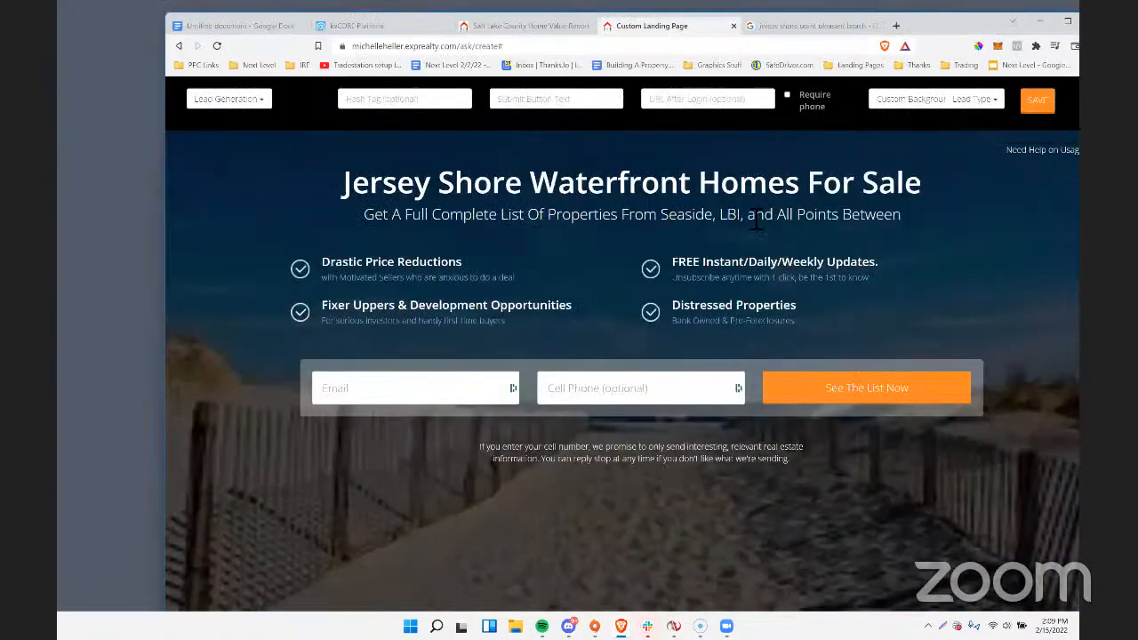
# Extend the subheading after "All Points Between" with "... Priced From The Low".
pyautogui.click(912, 222)
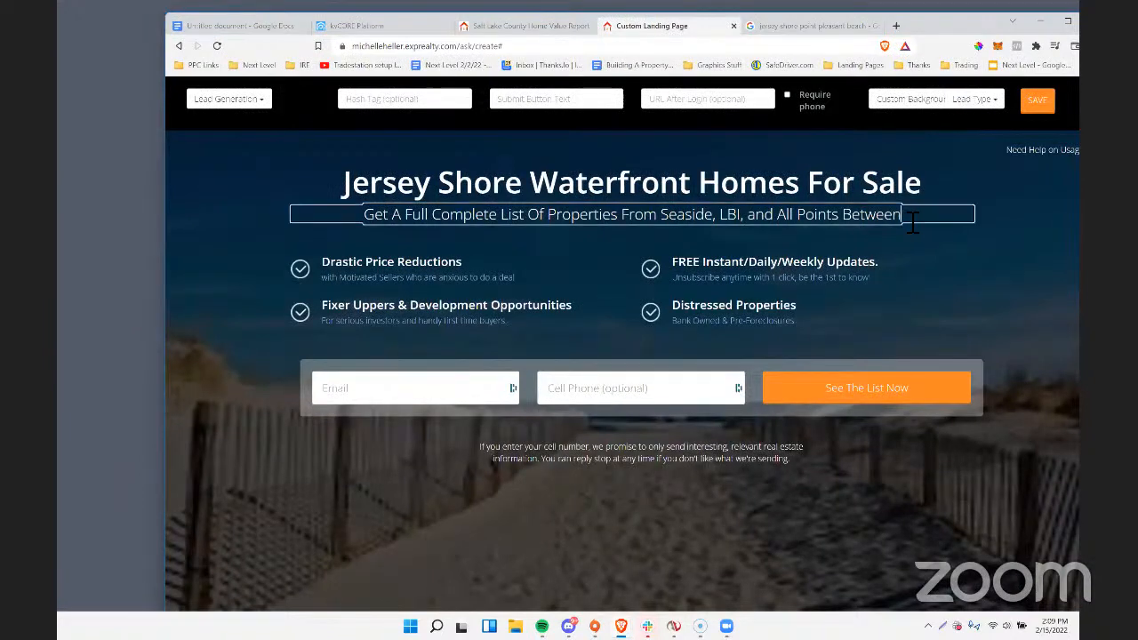
pyautogui.write('...')
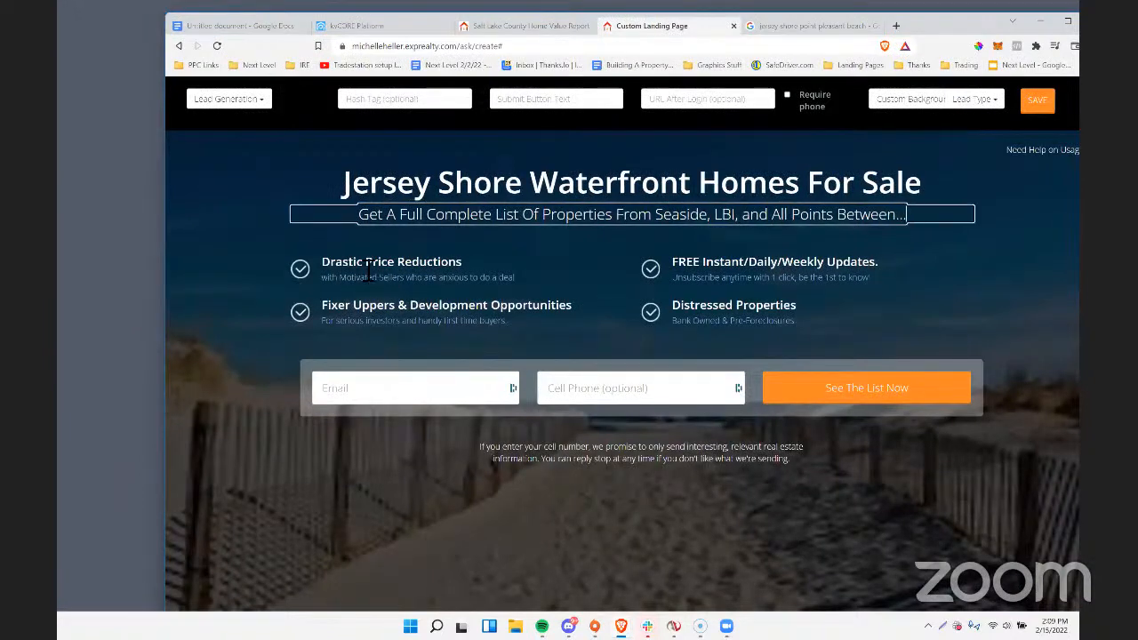
pyautogui.click(365, 267)
pyautogui.click(921, 220)
pyautogui.write('Pr')
pyautogui.write('ic')
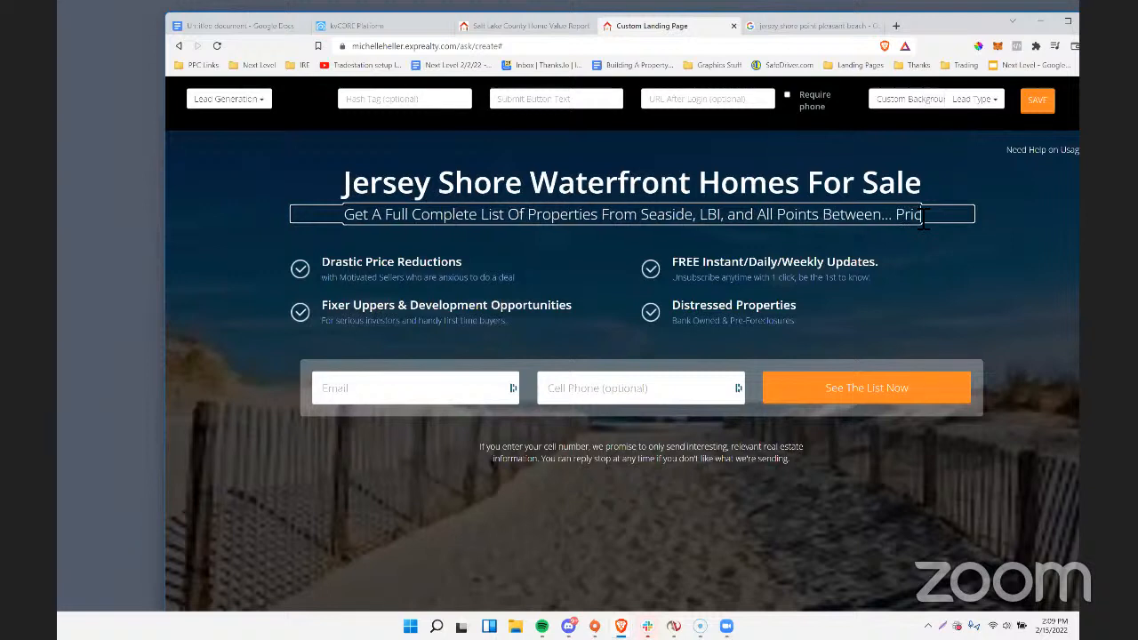
pyautogui.write('ed From The Low')
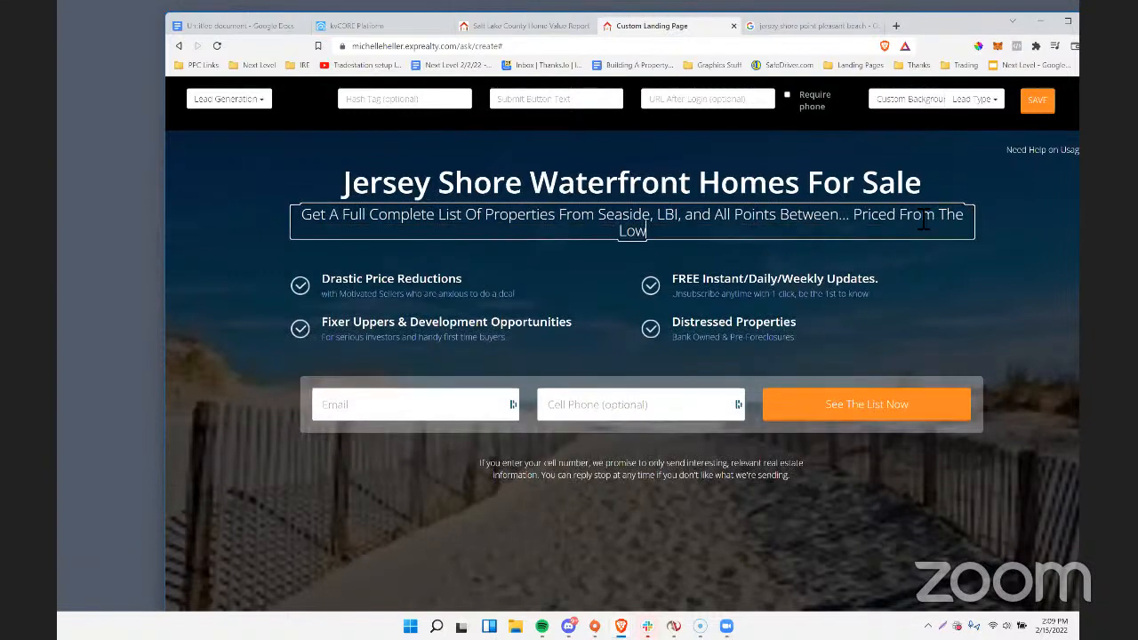
# Delete all four checkmarked bullet points, from Drastic Price Reductions to Distressed Properties, above the lead form.
pyautogui.tripleClick(440, 283)
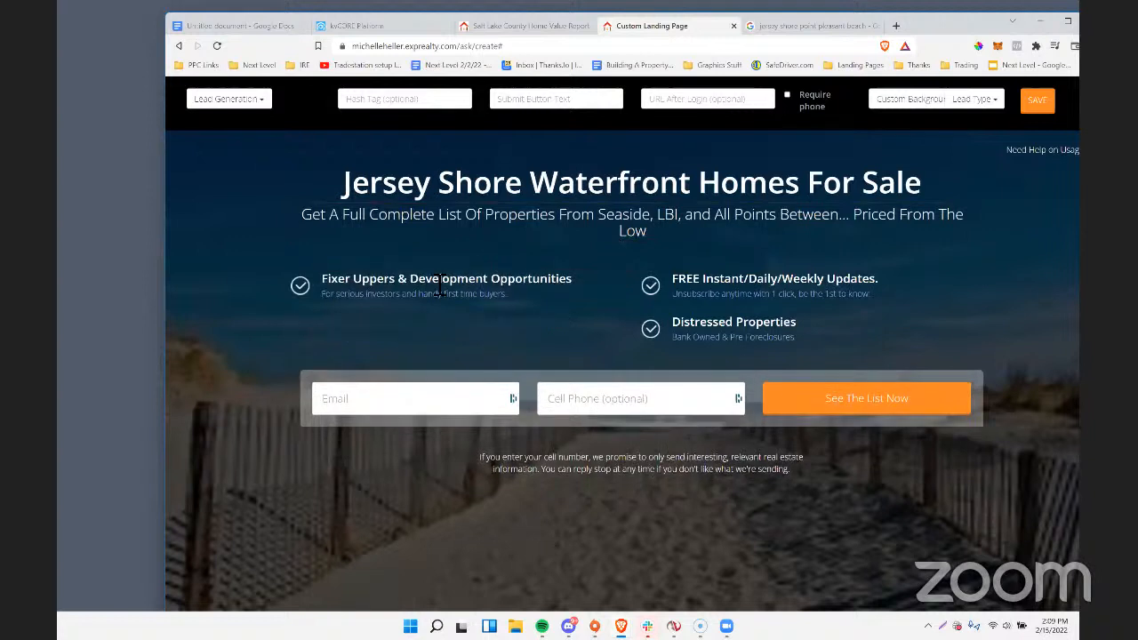
pyautogui.press('BackSpace')
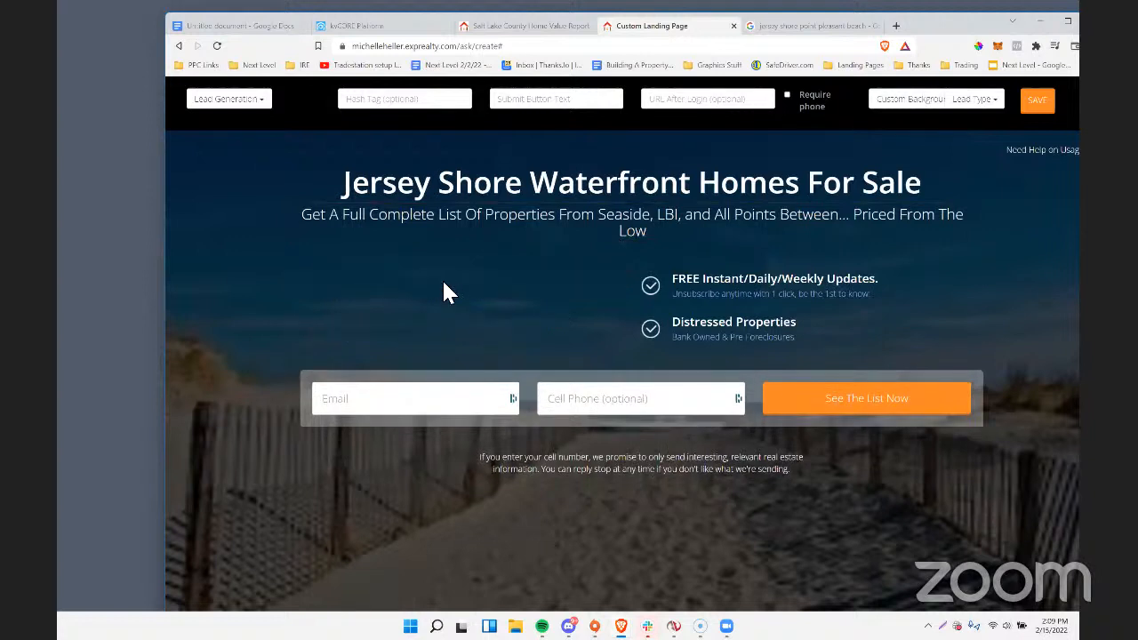
pyautogui.tripleClick(692, 284)
pyautogui.press('BackSpace')
pyautogui.tripleClick(693, 283)
pyautogui.press('BackSpace')
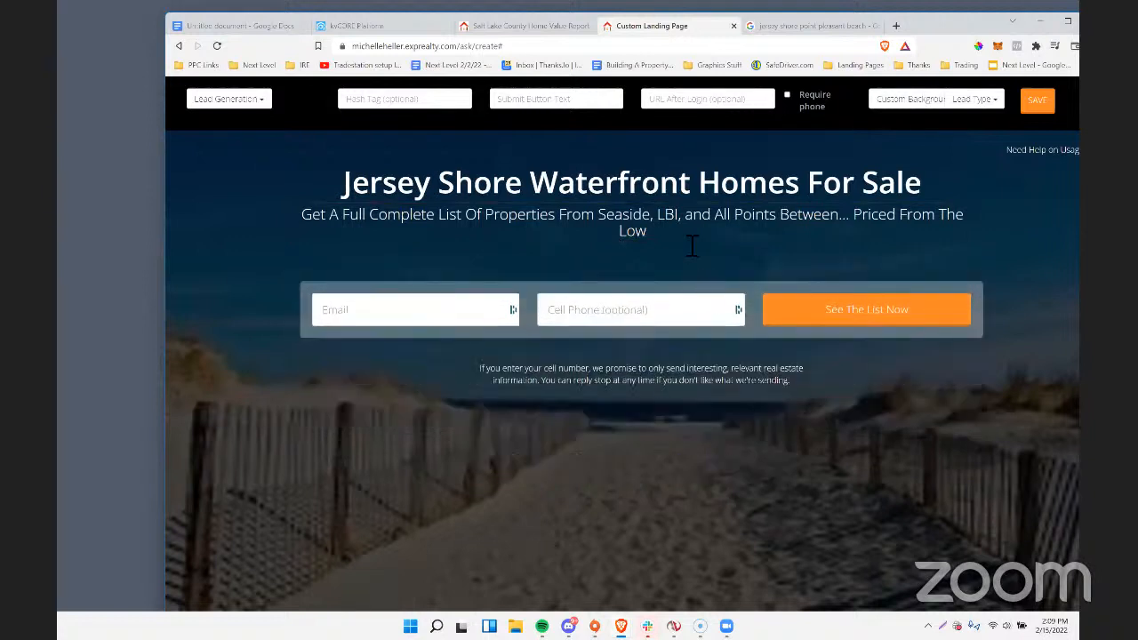
# Remove "Priced From The Low" from the subheading so it ends with "All Points Between...".
pyautogui.click(675, 245)
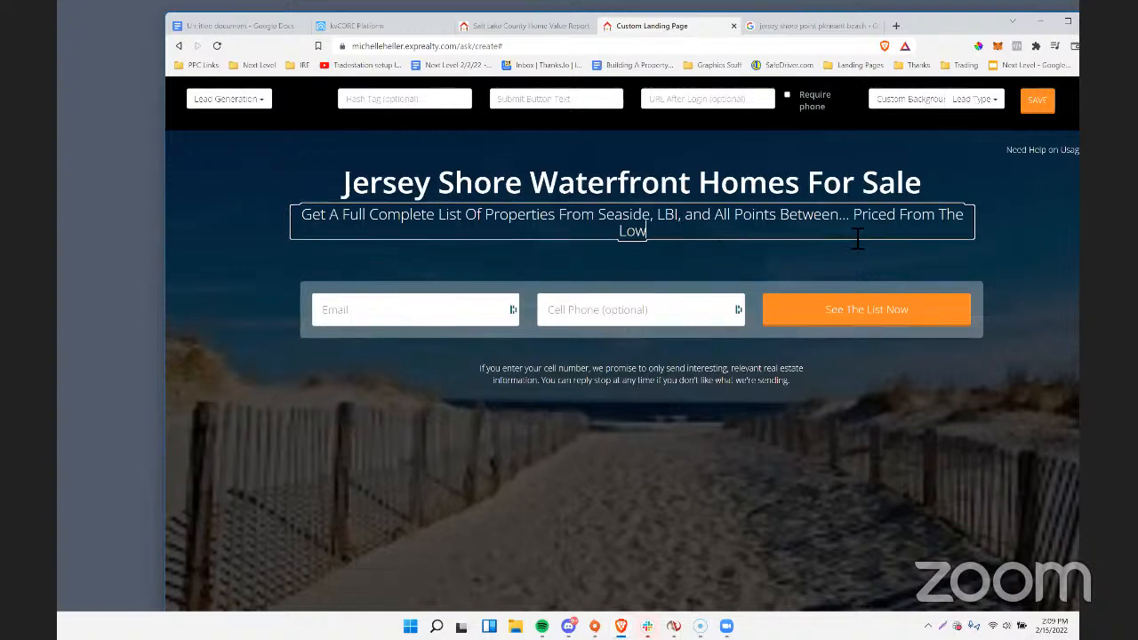
pyautogui.scroll(-2, 885, 222)
pyautogui.scroll(1, 1062, 208)
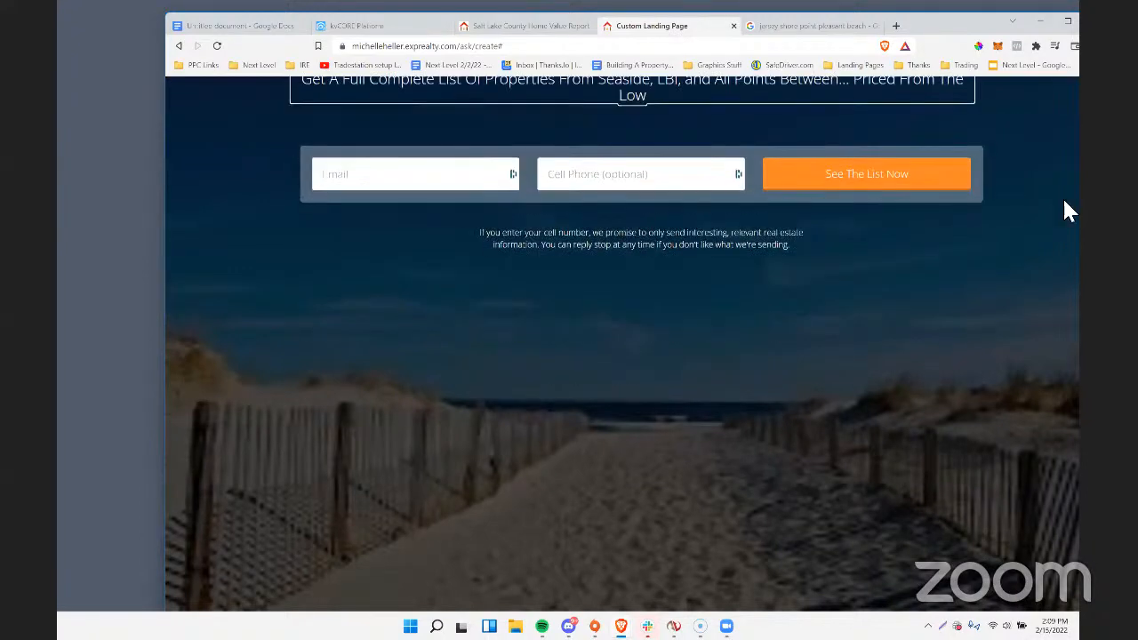
pyautogui.scroll(1, 876, 189)
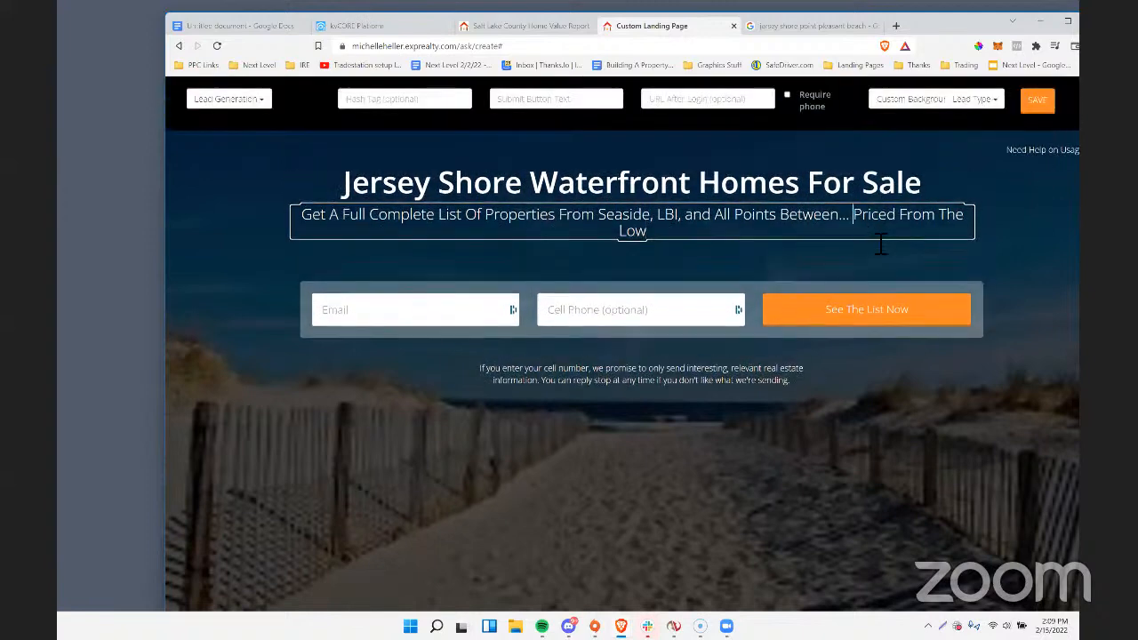
pyautogui.moveTo(854, 215); pyautogui.dragTo(877, 246)
pyautogui.press('BackSpace')
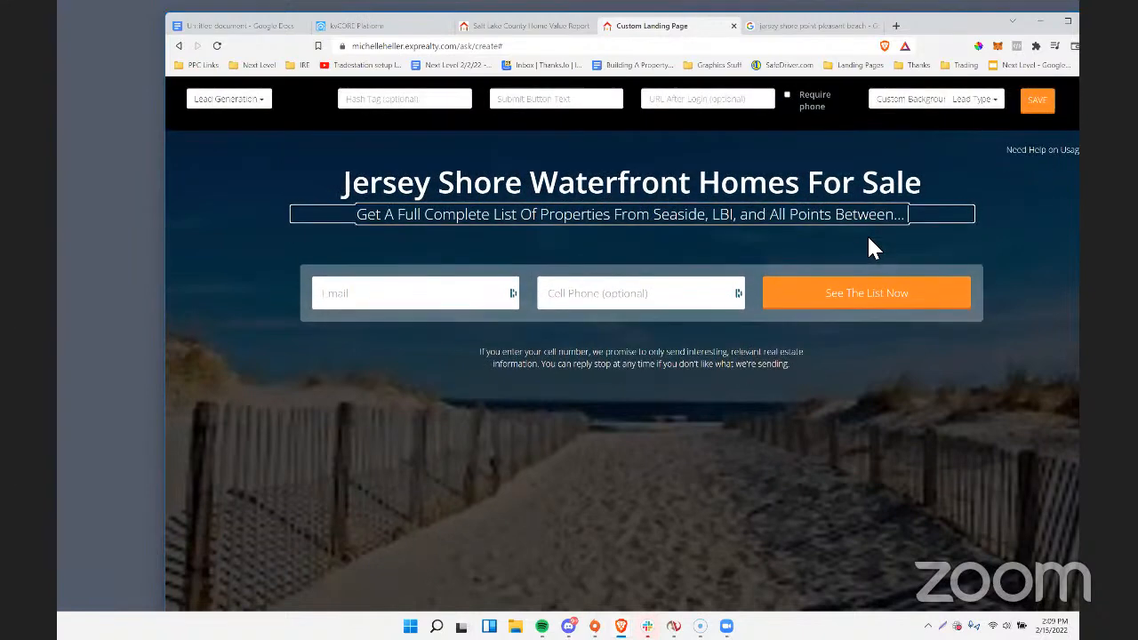
pyautogui.click(553, 364)
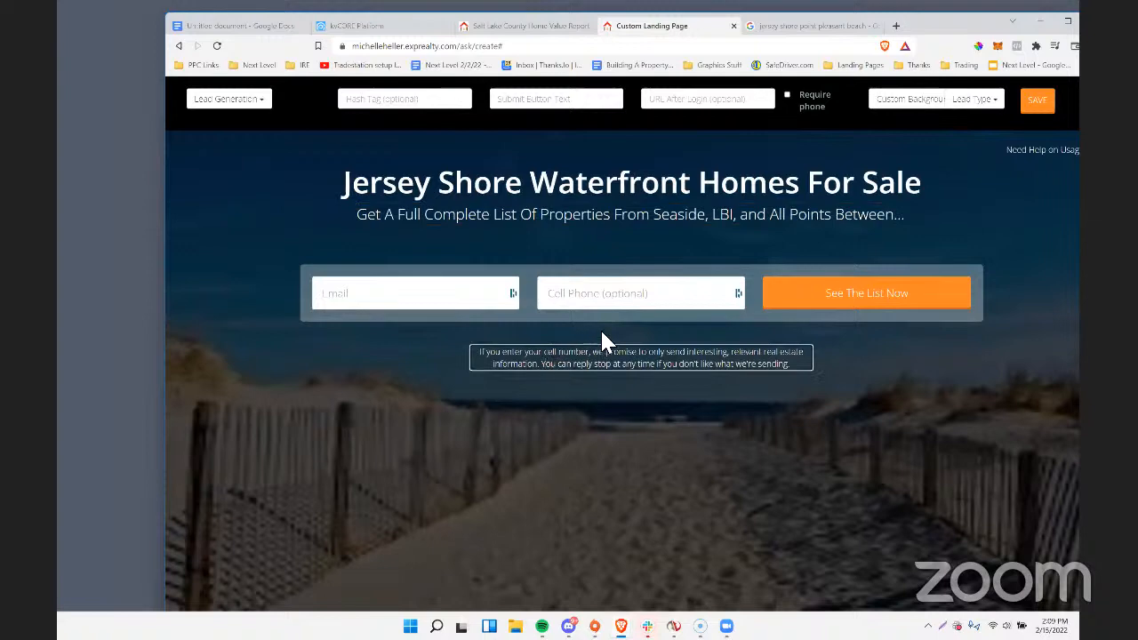
pyautogui.click(880, 224)
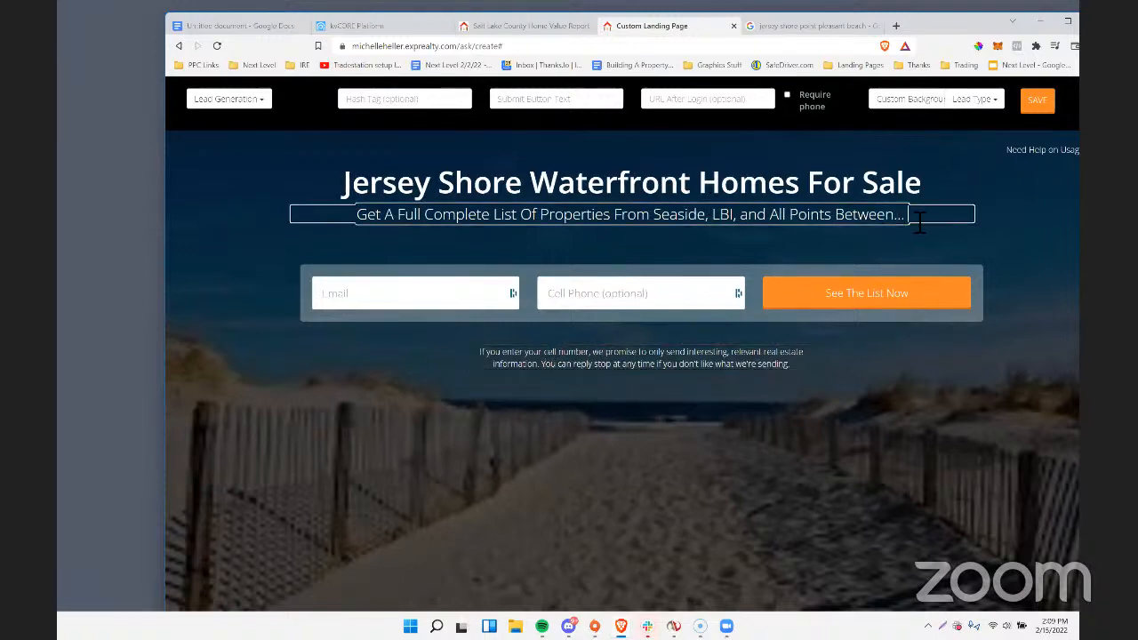
# Extend the subheading after "All Points Between..." with "Starting in the low $500,000's".
pyautogui.write('Starting in the low')
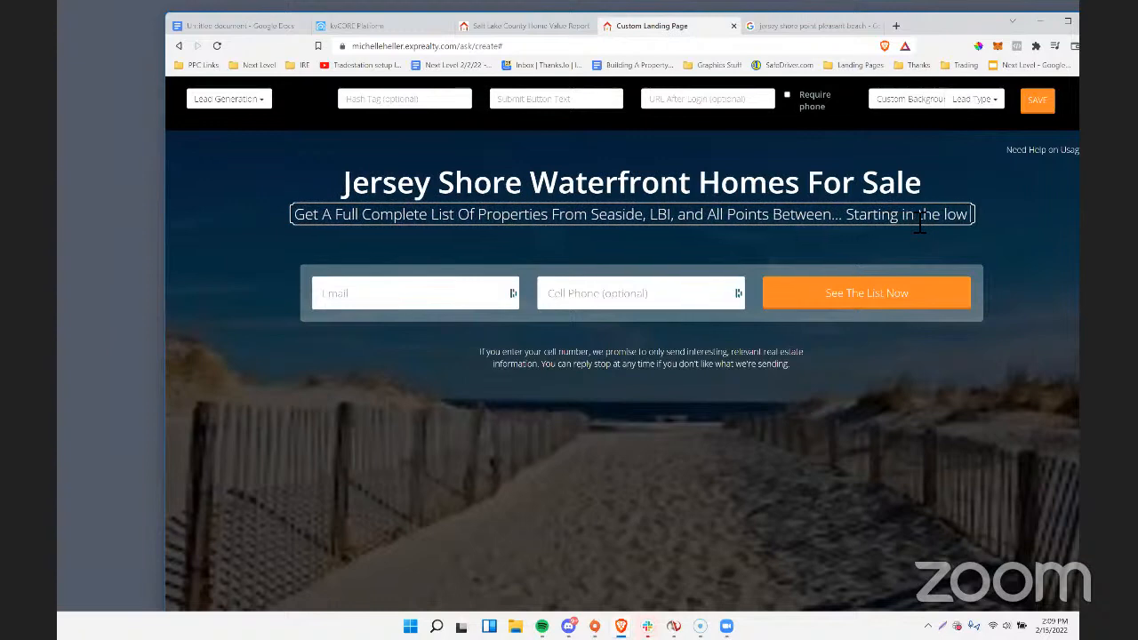
pyautogui.write(' $500')
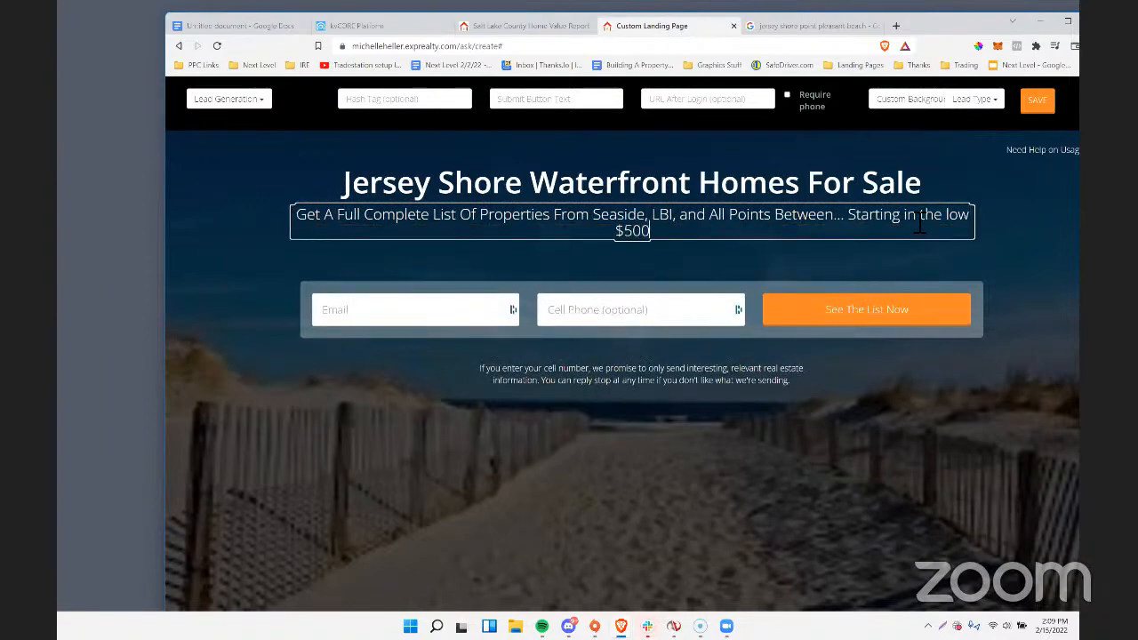
pyautogui.write(",000's")
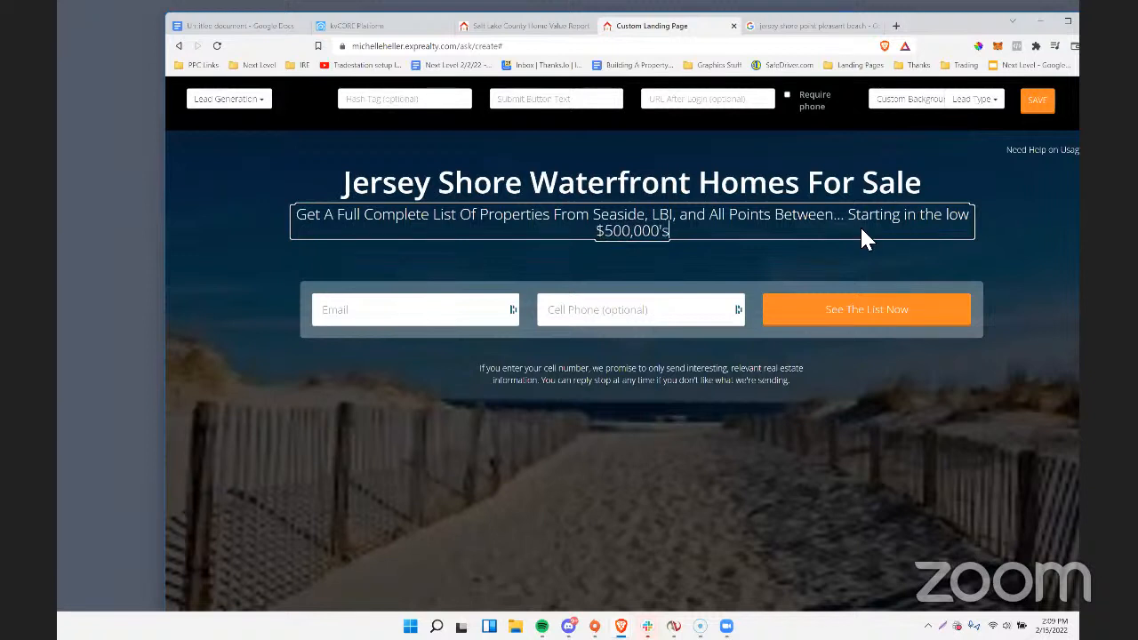
# Rewrite the note below the lead form to read "If you enter your cell number, we'll send you a text any time we have a new listing coming up.".
pyautogui.click(578, 367)
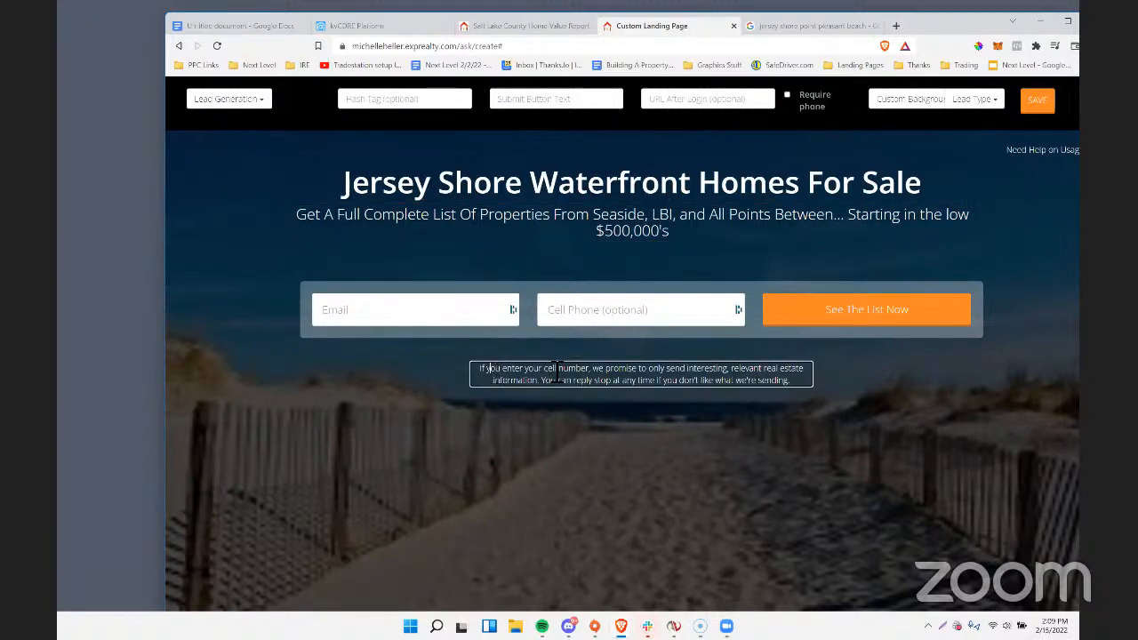
pyautogui.moveTo(557, 372); pyautogui.dragTo(798, 391)
pyautogui.click(611, 374)
pyautogui.write("we'll")
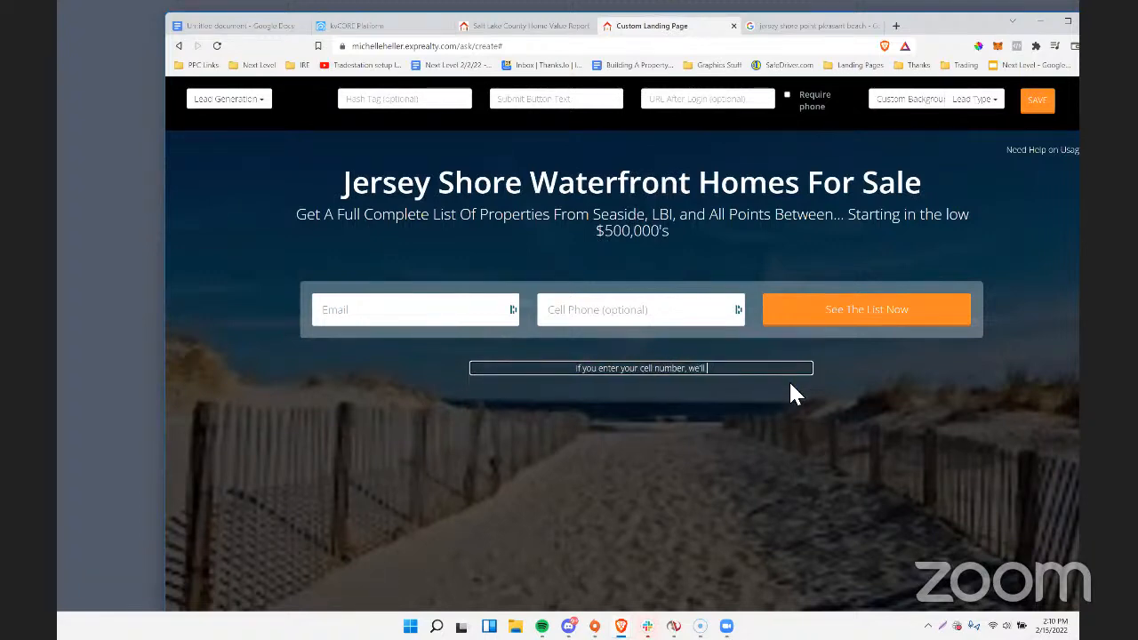
pyautogui.write(' send you a t')
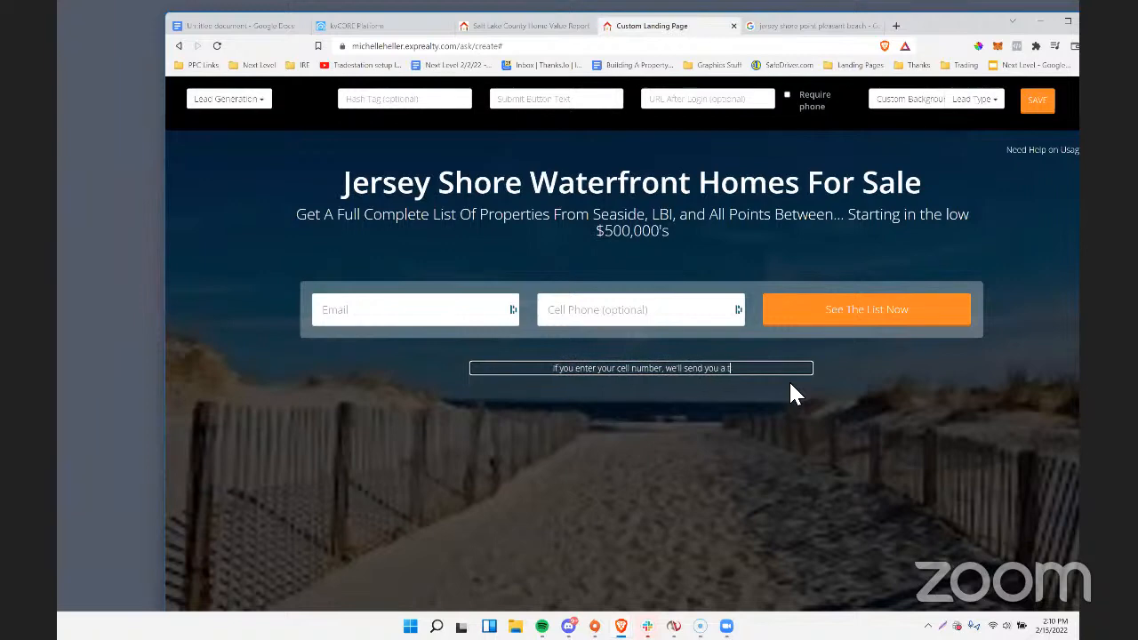
pyautogui.write('ext any time w')
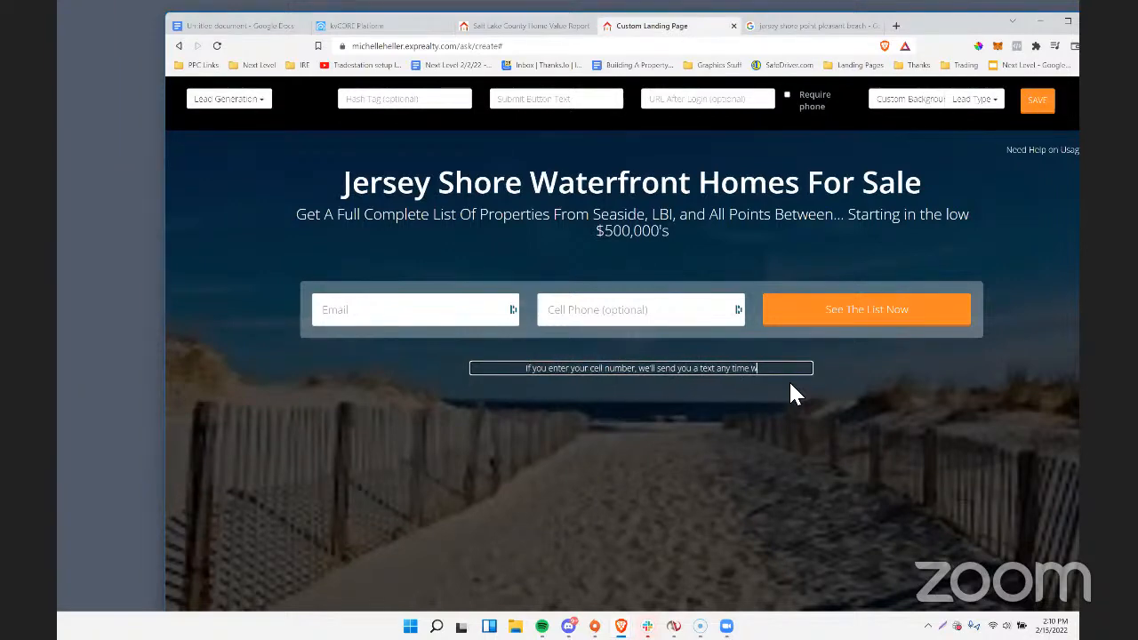
pyautogui.write('e have a new listing')
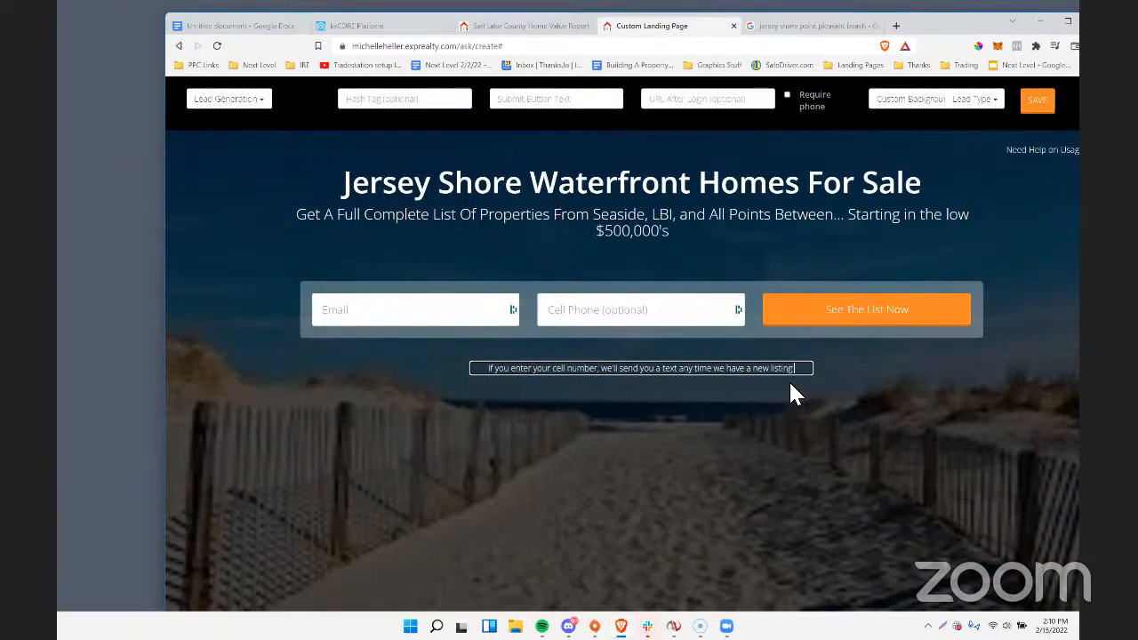
pyautogui.write(' coming up.')
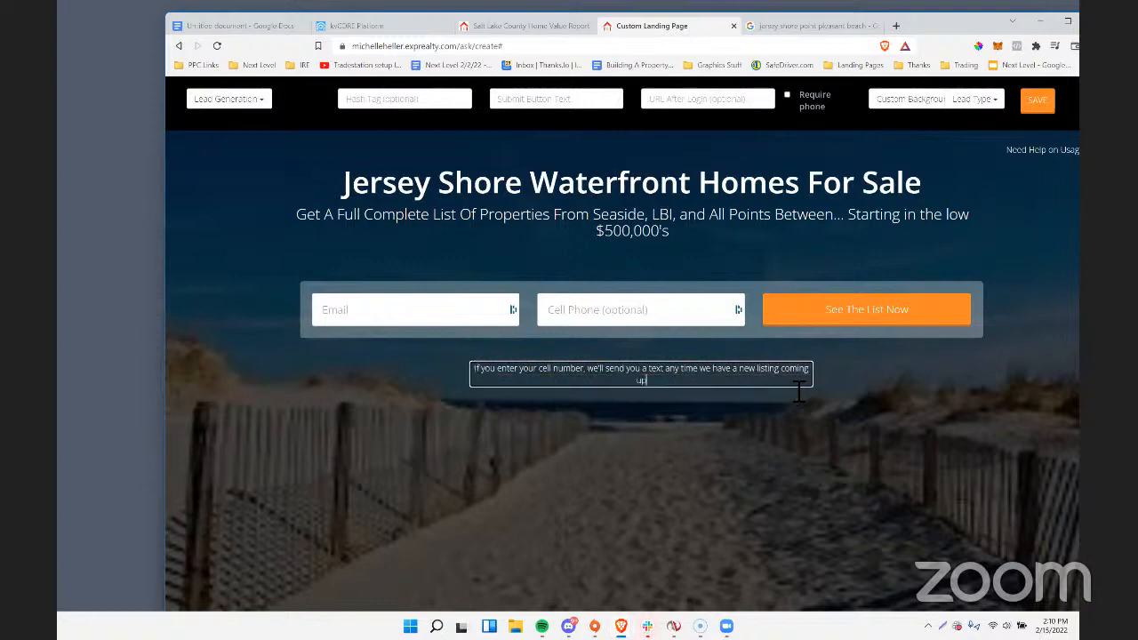
pyautogui.write('. (before it hits the market')
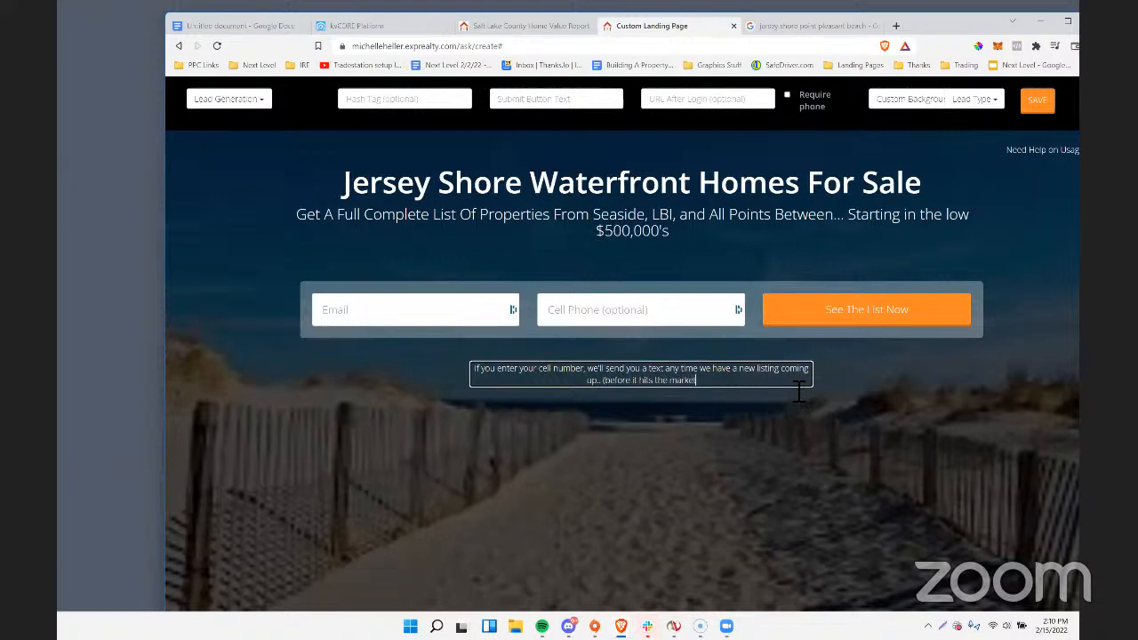
pyautogui.write(', before o')
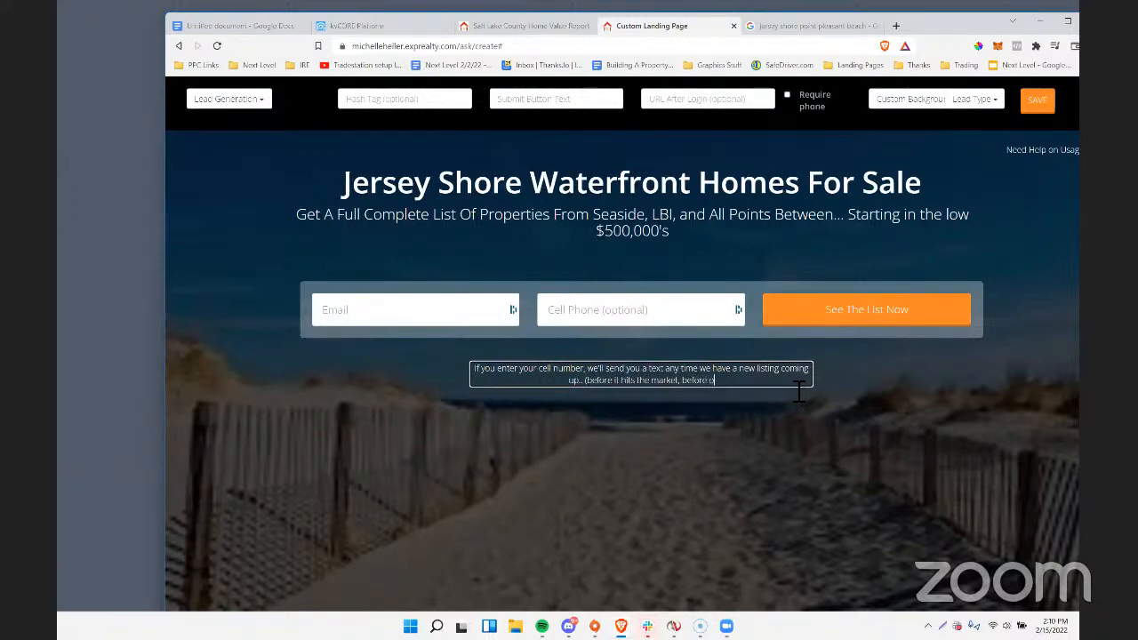
pyautogui.write('ther buyers know.')
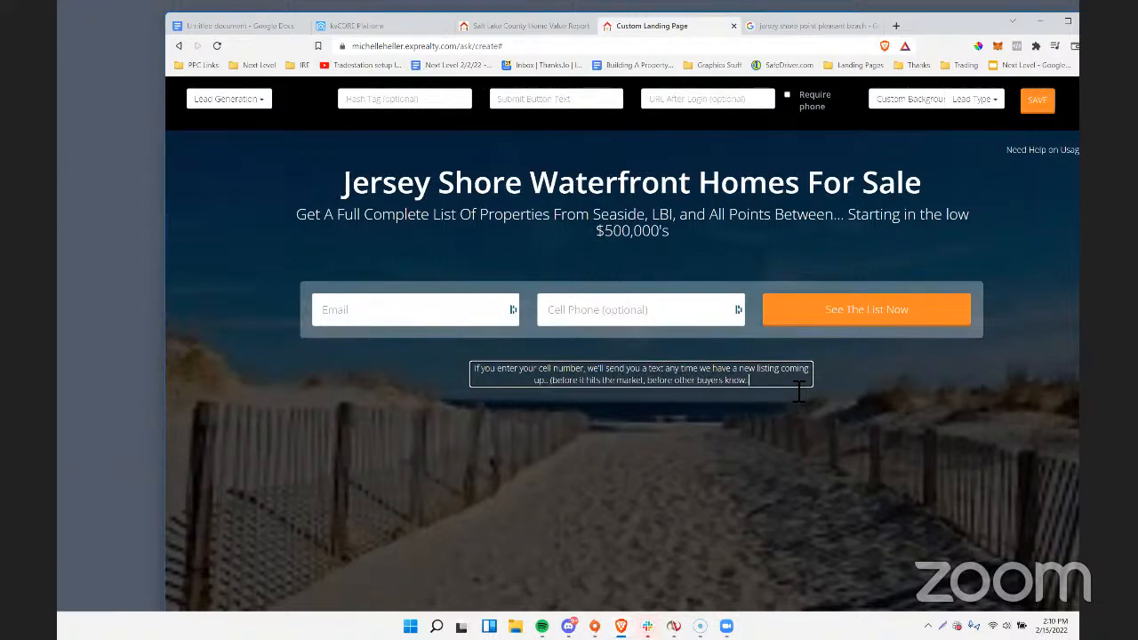
pyautogui.write('.)')
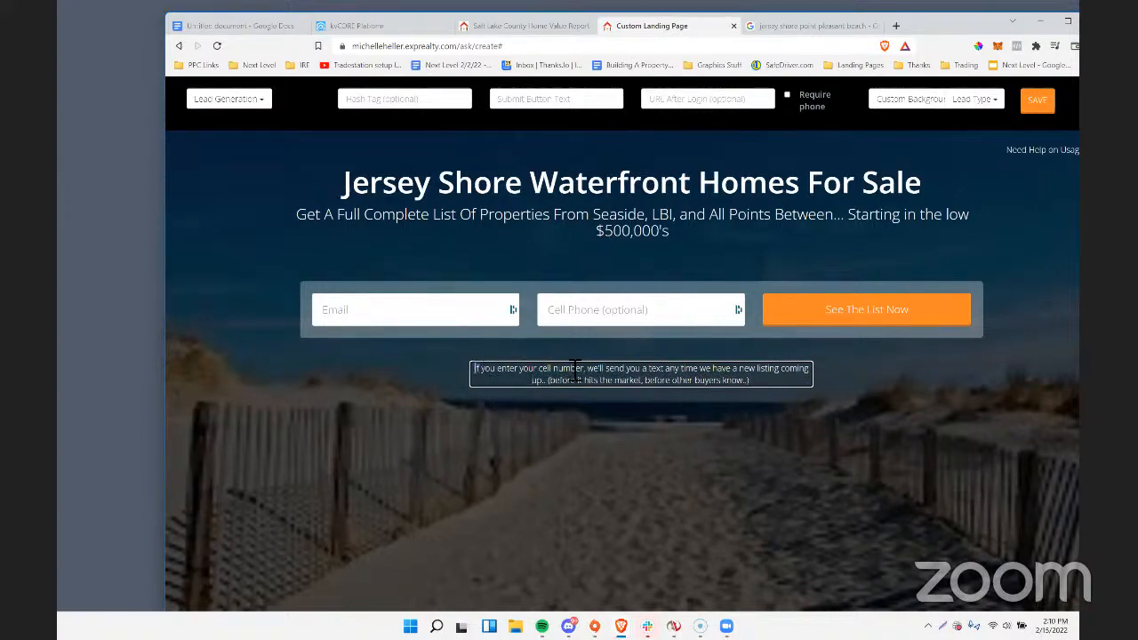
# Append "(before it hits the market, before other buyers know..)" to the note below the lead form.
pyautogui.moveTo(575, 371); pyautogui.dragTo(763, 388)
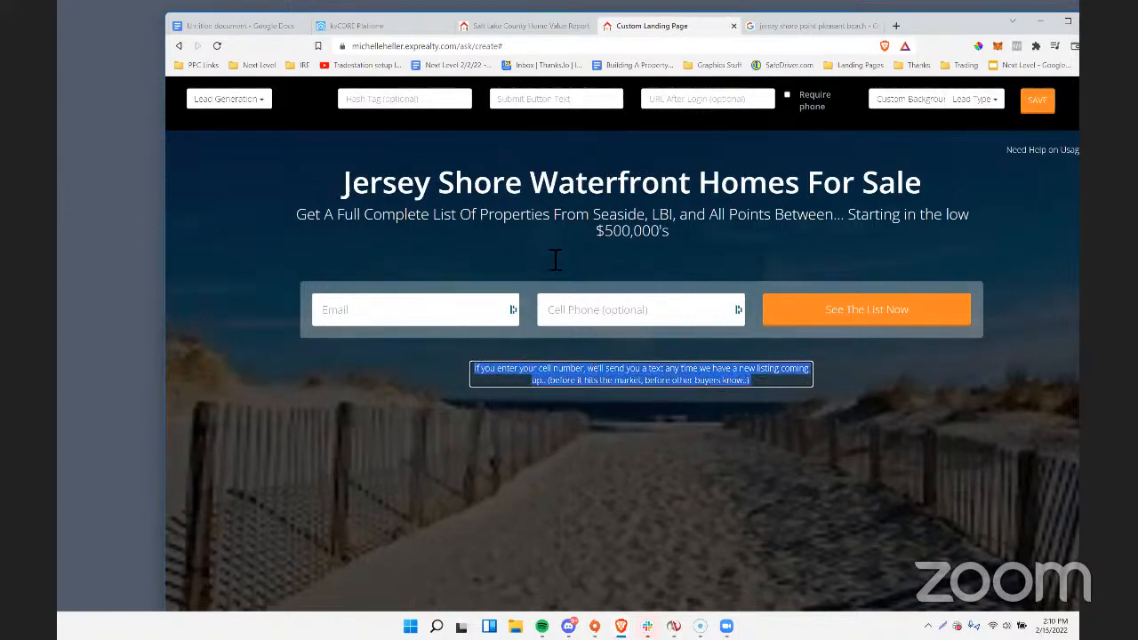
# Set the landing page's hashtag to "jerseyshorewaterfront" and its submit button text to "See The List Now".
pyautogui.click(404, 104)
pyautogui.write('jerseyshorewaterfront')
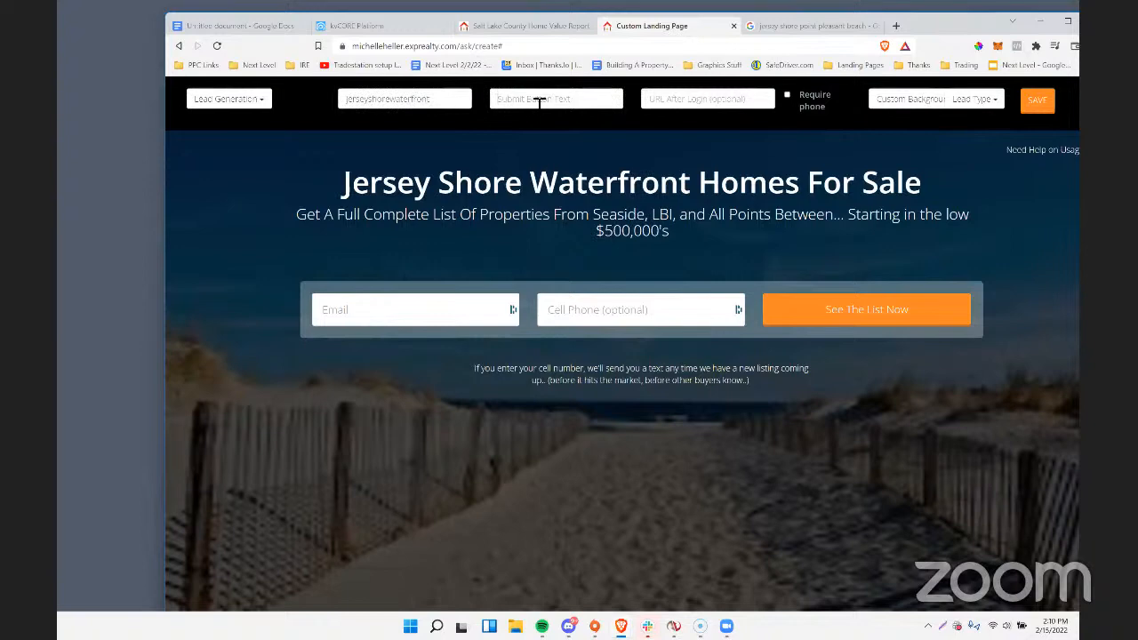
pyautogui.click(540, 101)
pyautogui.write('See The List Now')
# Copy the agent website's base address from the landing page URL and open it in a new browser tab.
pyautogui.moveTo(460, 46); pyautogui.dragTo(353, 46)
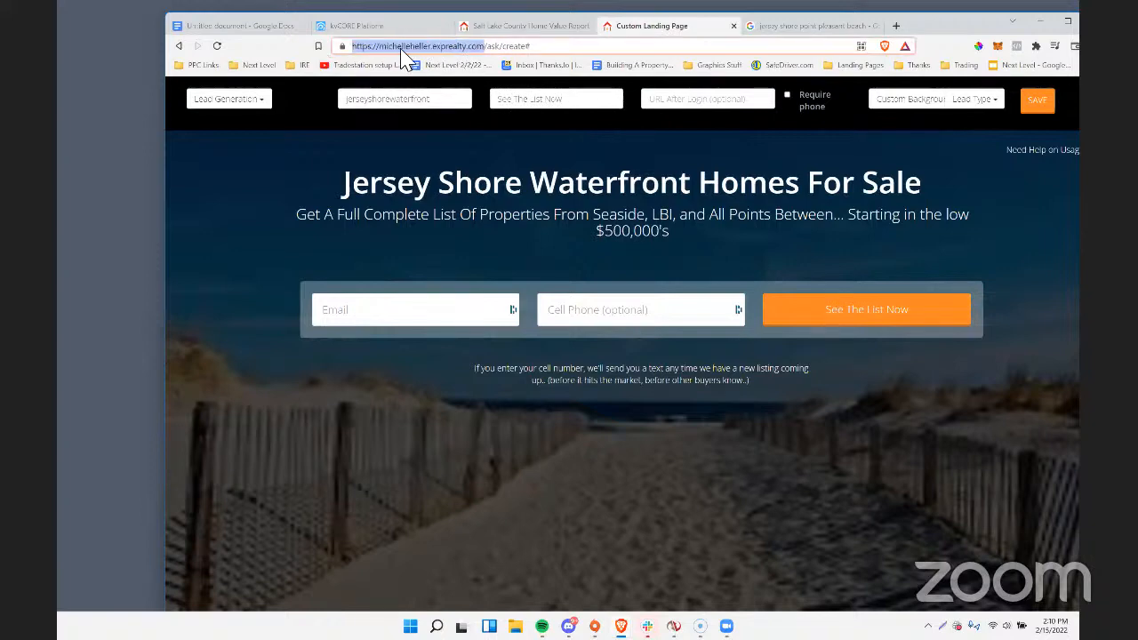
pyautogui.rightClick(425, 52)
pyautogui.click(430, 114)
pyautogui.click(897, 26)
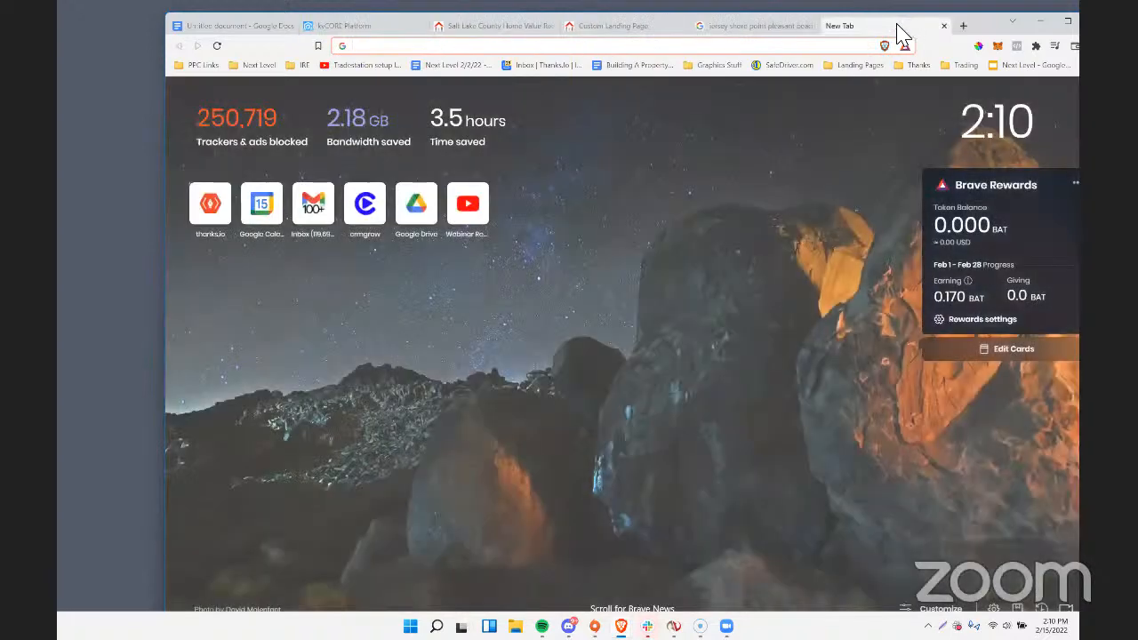
pyautogui.hotkey('ctrl', 'v')
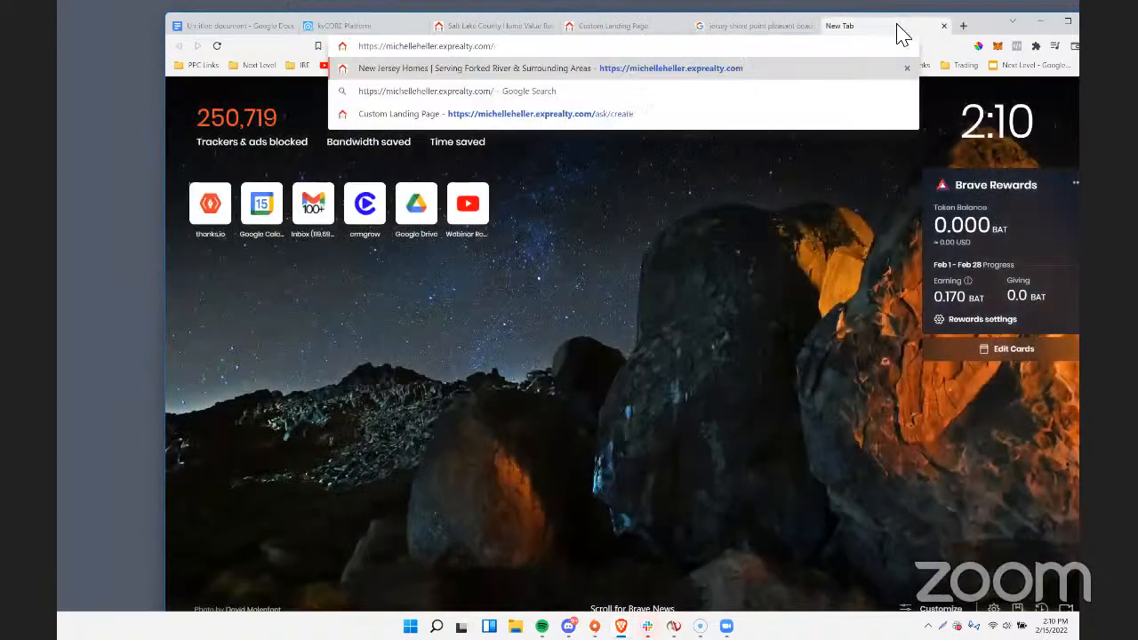
pyautogui.press('Return')
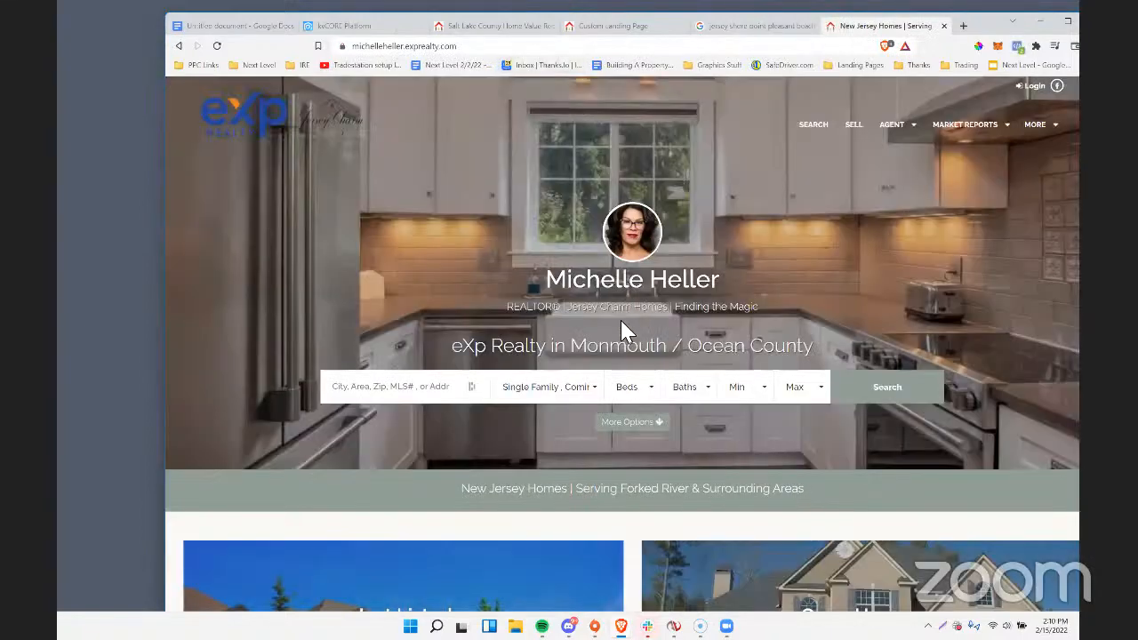
# Choose Ocean (NJ) as the home search location and open the site's advanced search options.
pyautogui.click(403, 393)
pyautogui.write('oc')
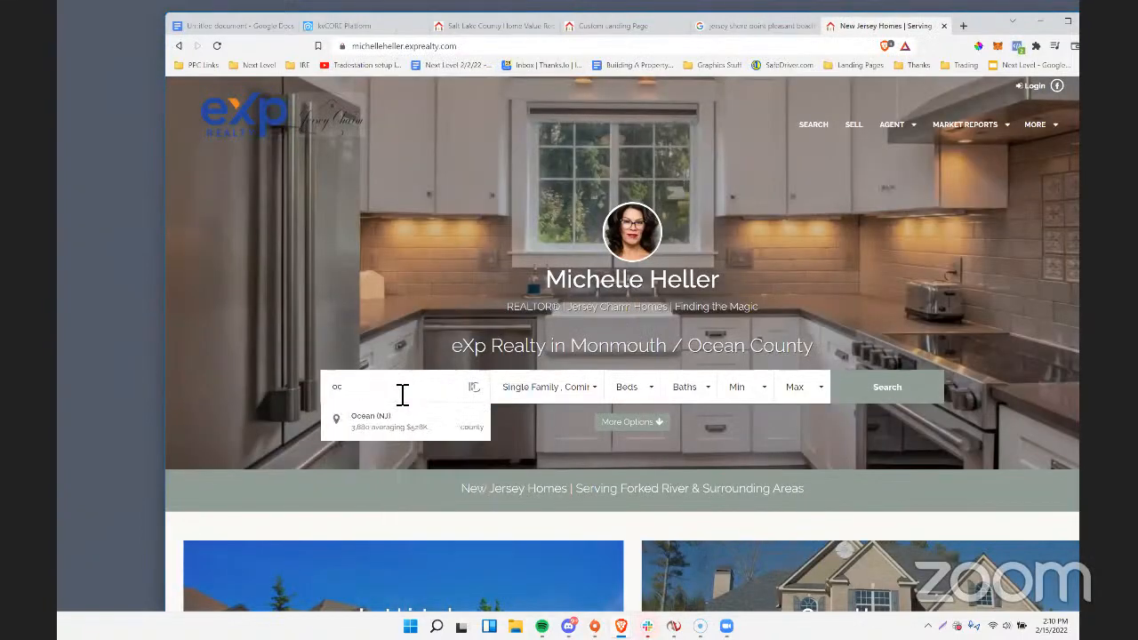
pyautogui.write('ean')
pyautogui.click(385, 417)
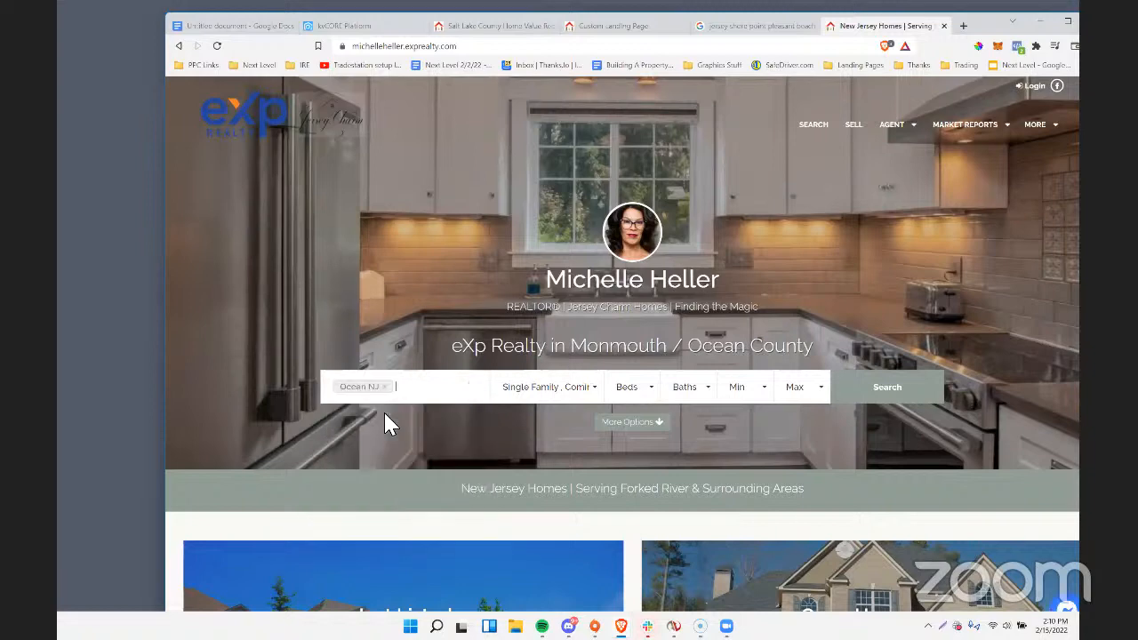
pyautogui.click(538, 400)
pyautogui.click(645, 431)
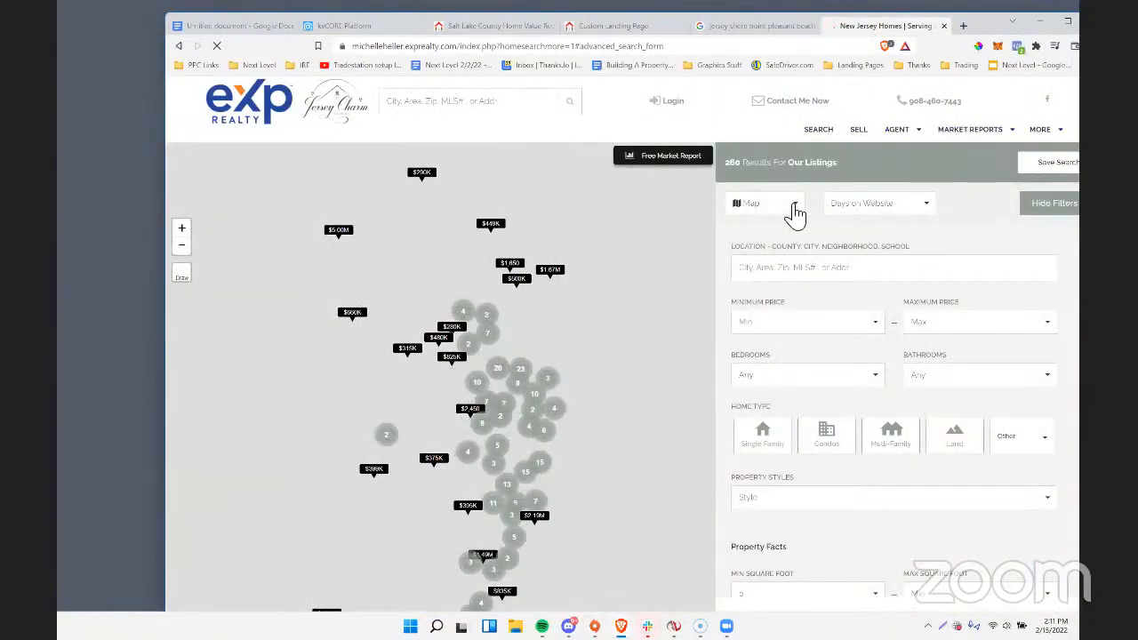
# Show the search results as a list and set the advanced search location to Ocean (NJ) county.
pyautogui.click(792, 211)
pyautogui.click(756, 249)
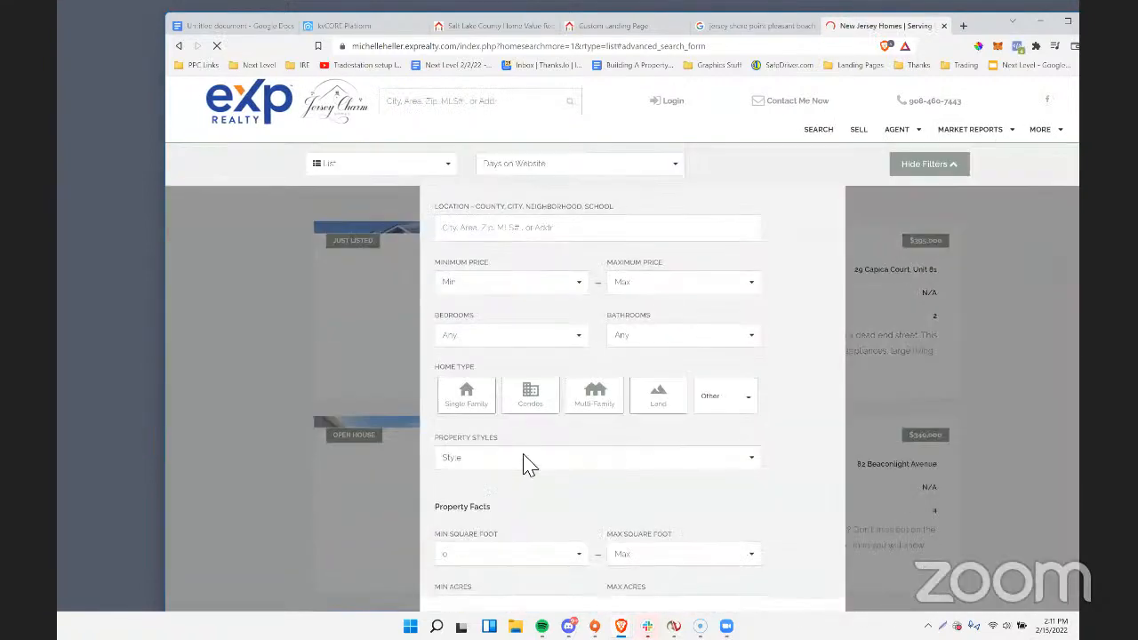
pyautogui.scroll(-2, 529, 459)
pyautogui.scroll(2, 533, 453)
pyautogui.click(488, 234)
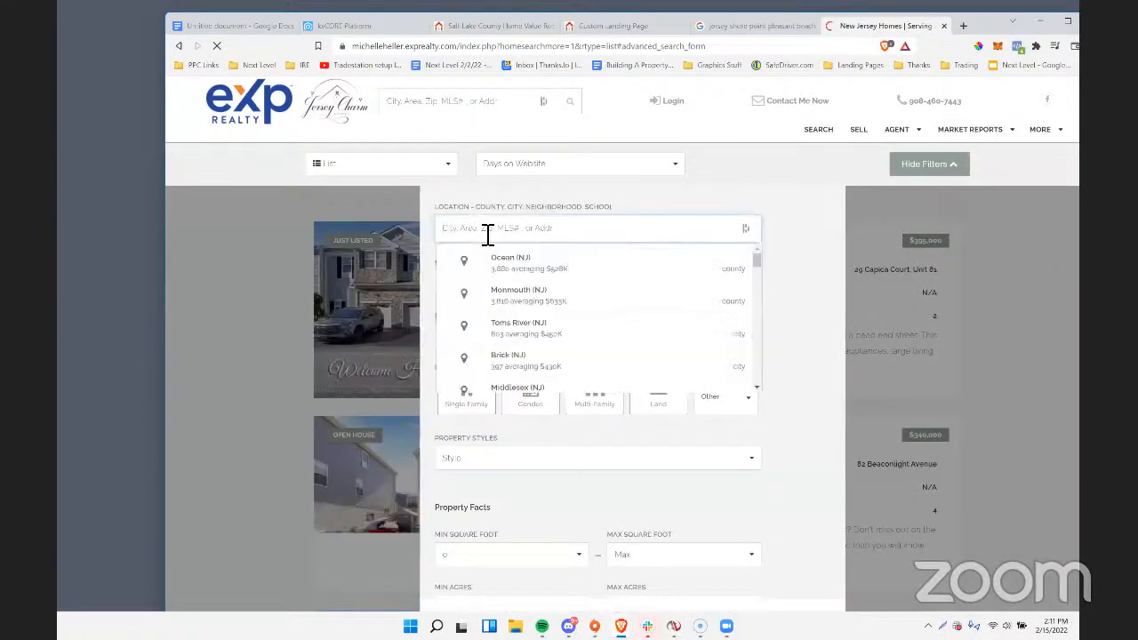
pyautogui.click(501, 261)
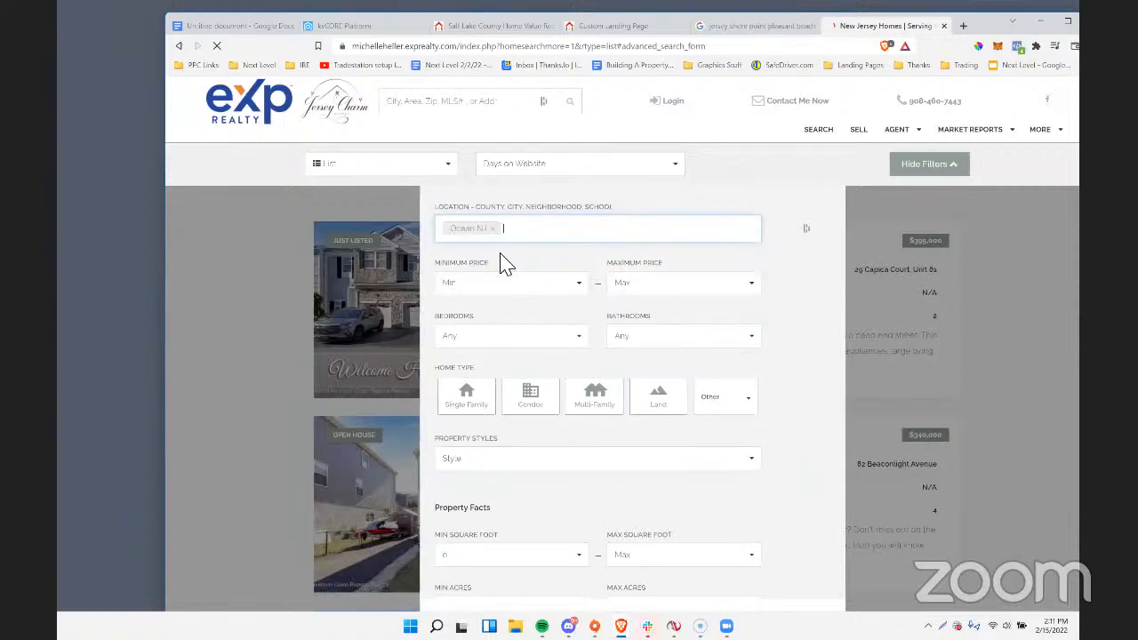
# Restrict the Ocean County search to the Water Front amenity and run it.
pyautogui.scroll(-8, 628, 312)
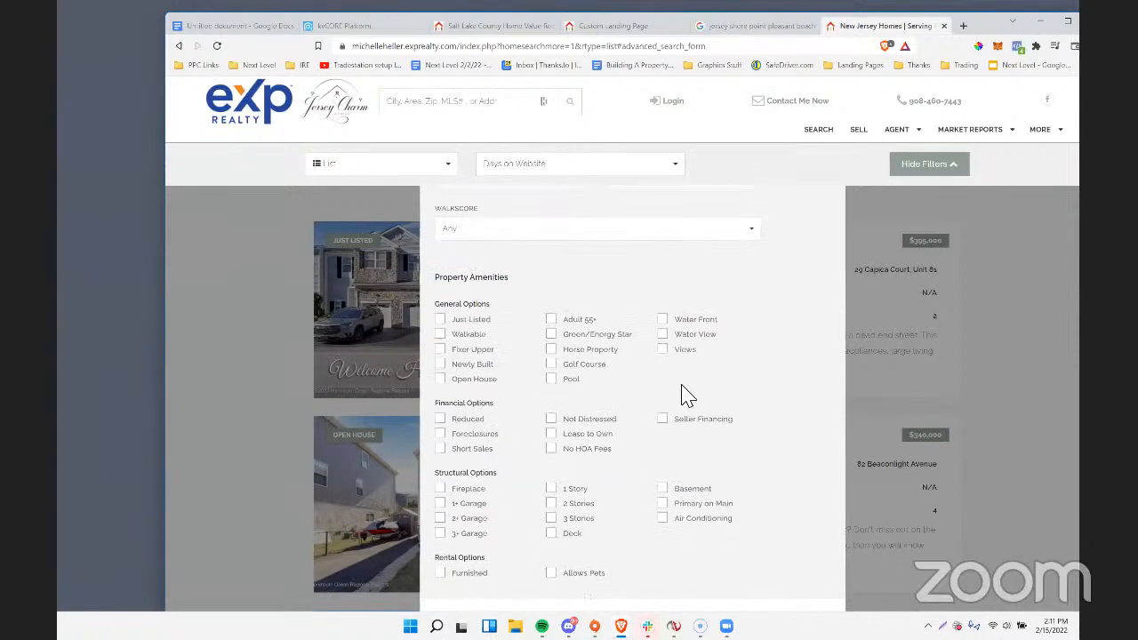
pyautogui.scroll(-2, 687, 396)
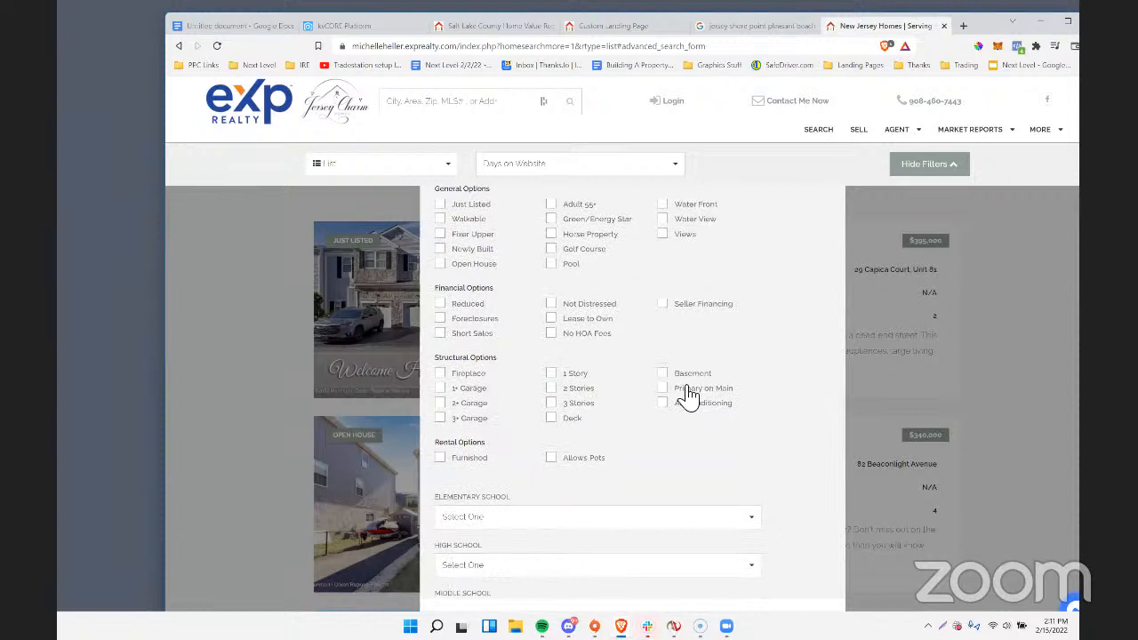
pyautogui.scroll(1, 667, 279)
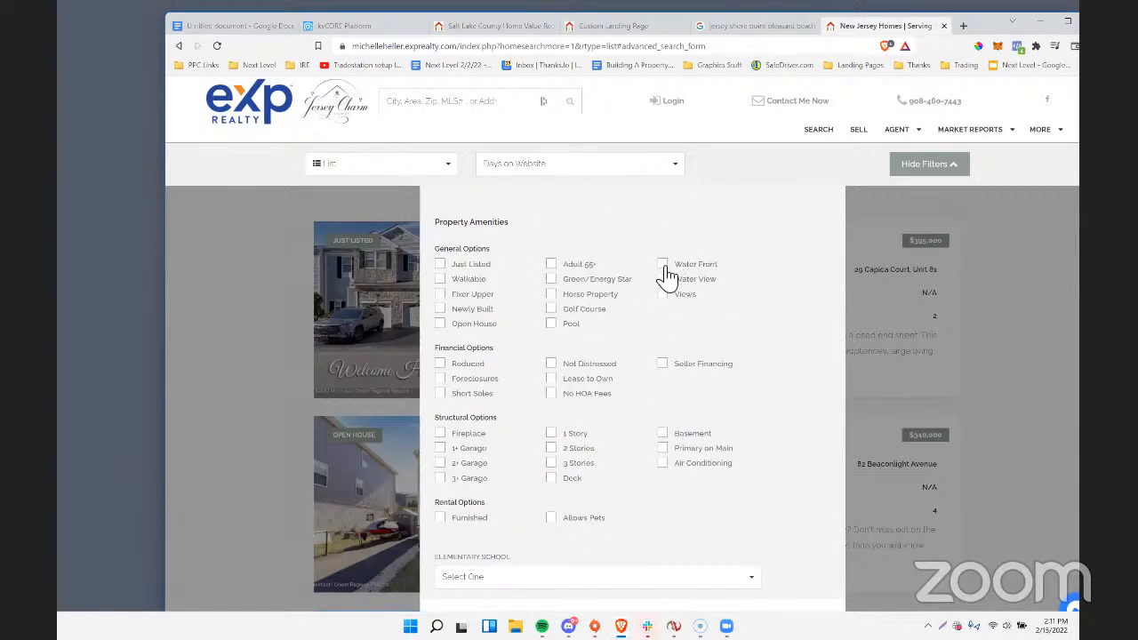
pyautogui.scroll(-6, 729, 414)
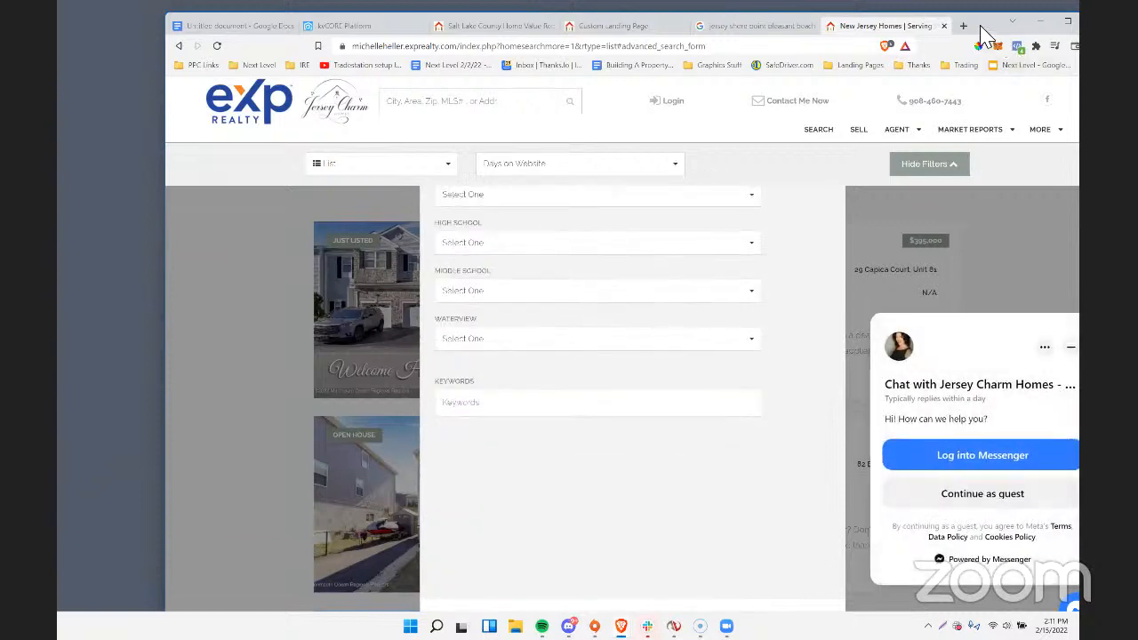
pyautogui.moveTo(982, 36); pyautogui.dragTo(939, 23)
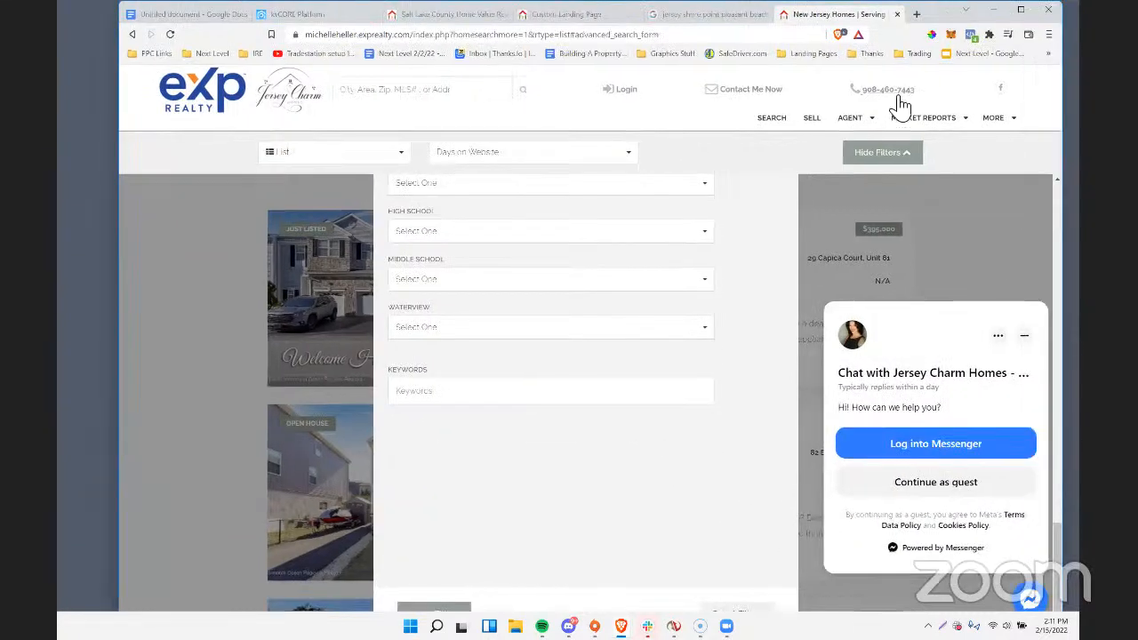
pyautogui.hotkey('ctrl', '-')
pyautogui.hotkey('ctrl', '-')
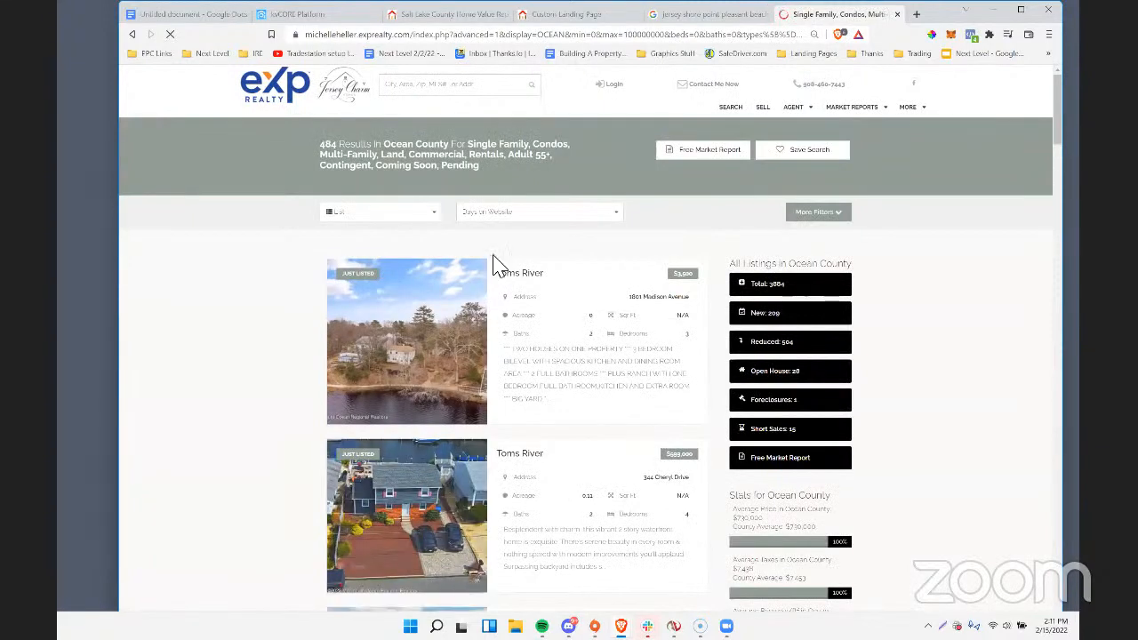
# Sort the Ocean County results by Price $$-$ and copy the results page's URL.
pyautogui.click(494, 216)
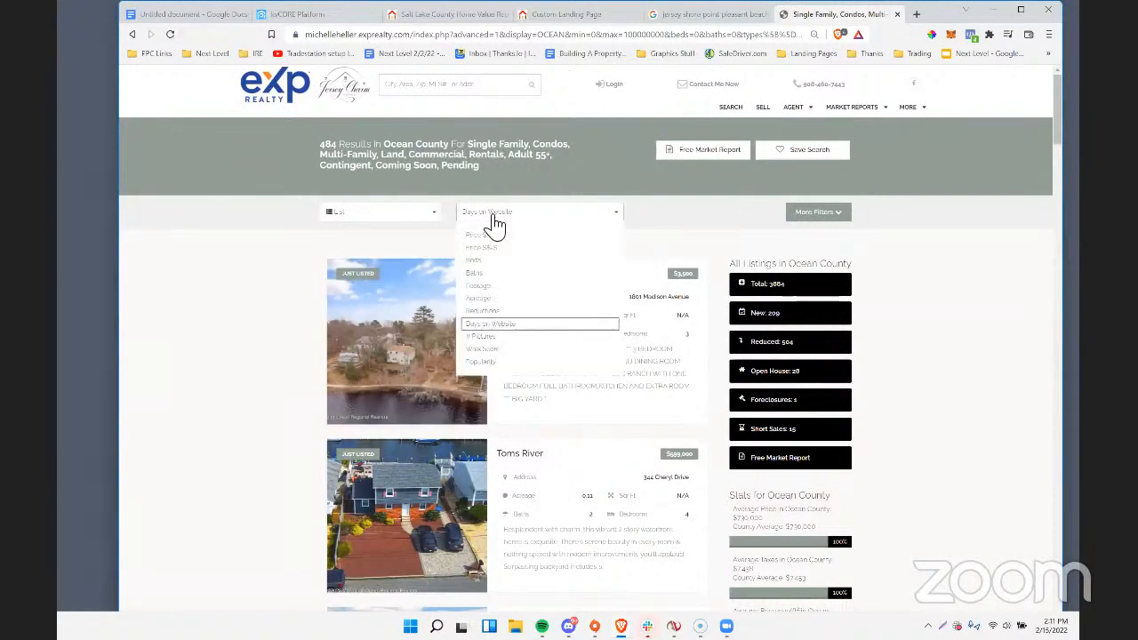
pyautogui.click(496, 250)
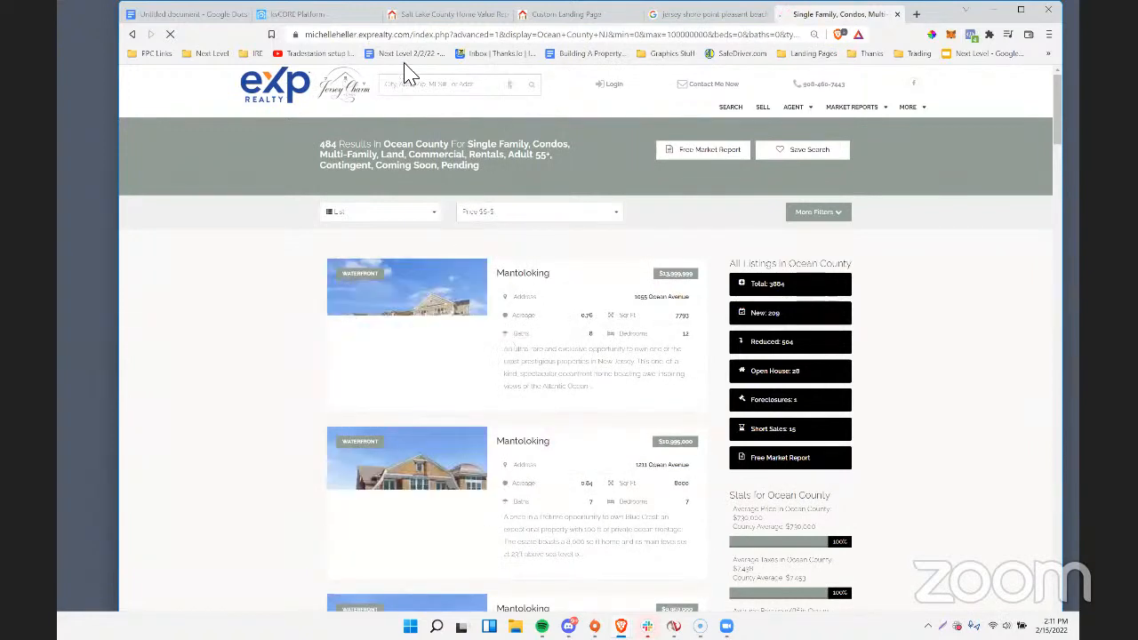
pyautogui.rightClick(411, 37)
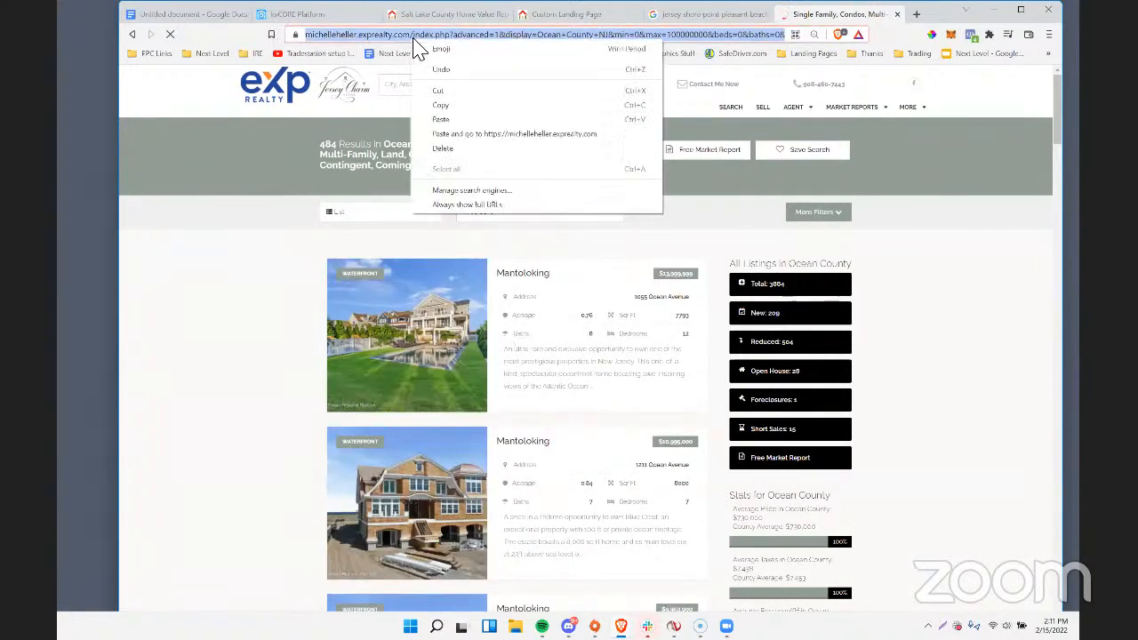
pyautogui.click(477, 114)
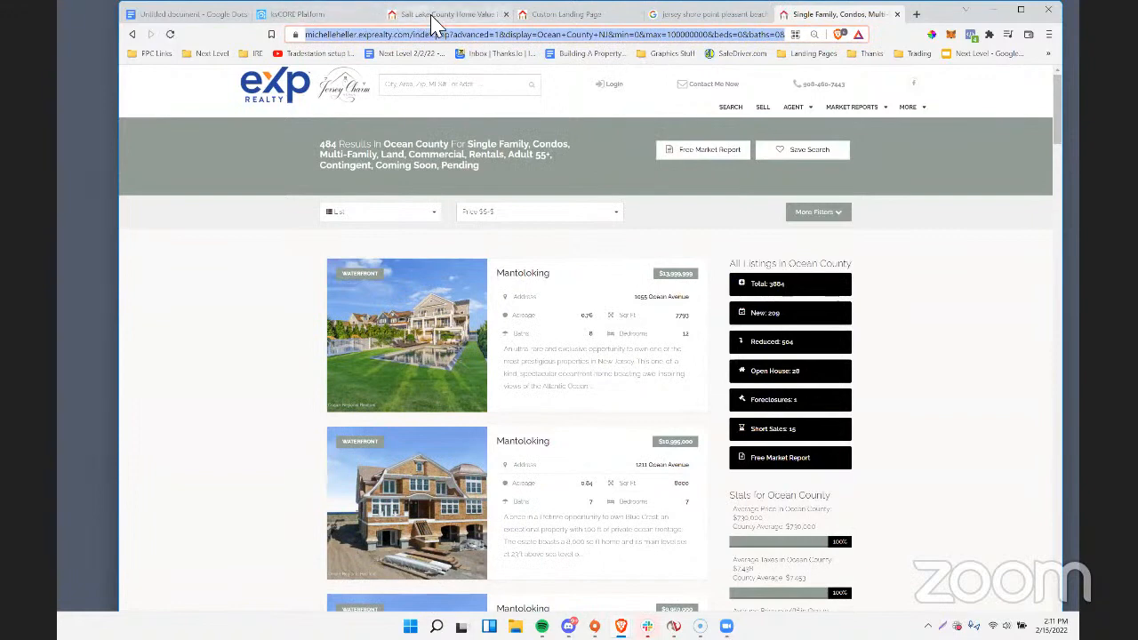
# Paste the copied Ocean County results URL into the custom landing page as its redirect address after signup.
pyautogui.click(432, 16)
pyautogui.click(302, 18)
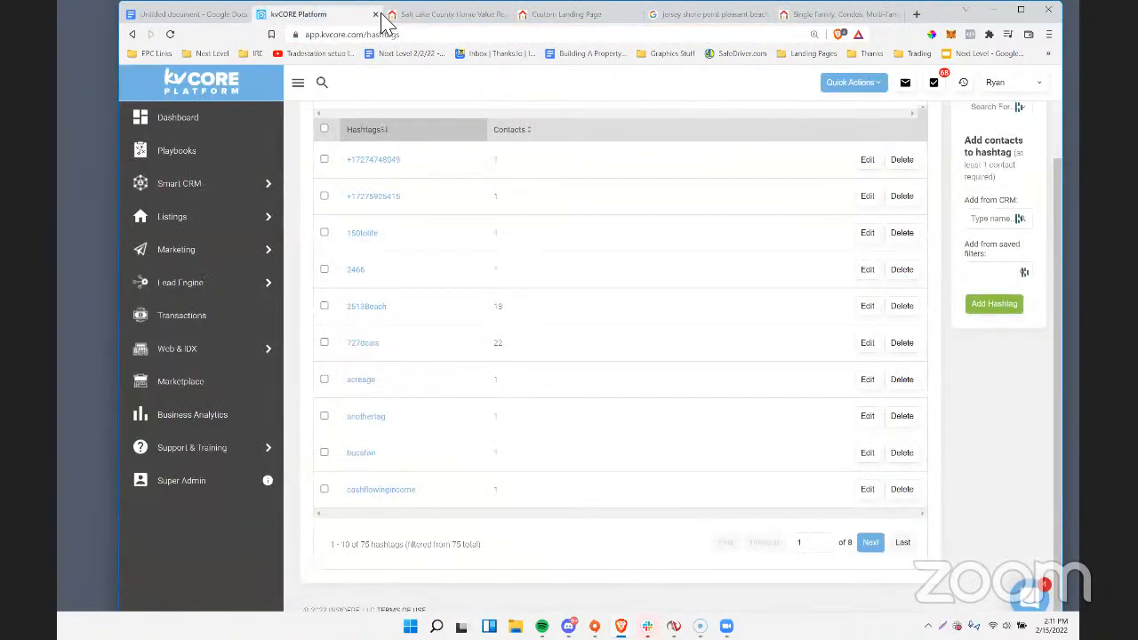
pyautogui.click(432, 16)
pyautogui.click(561, 16)
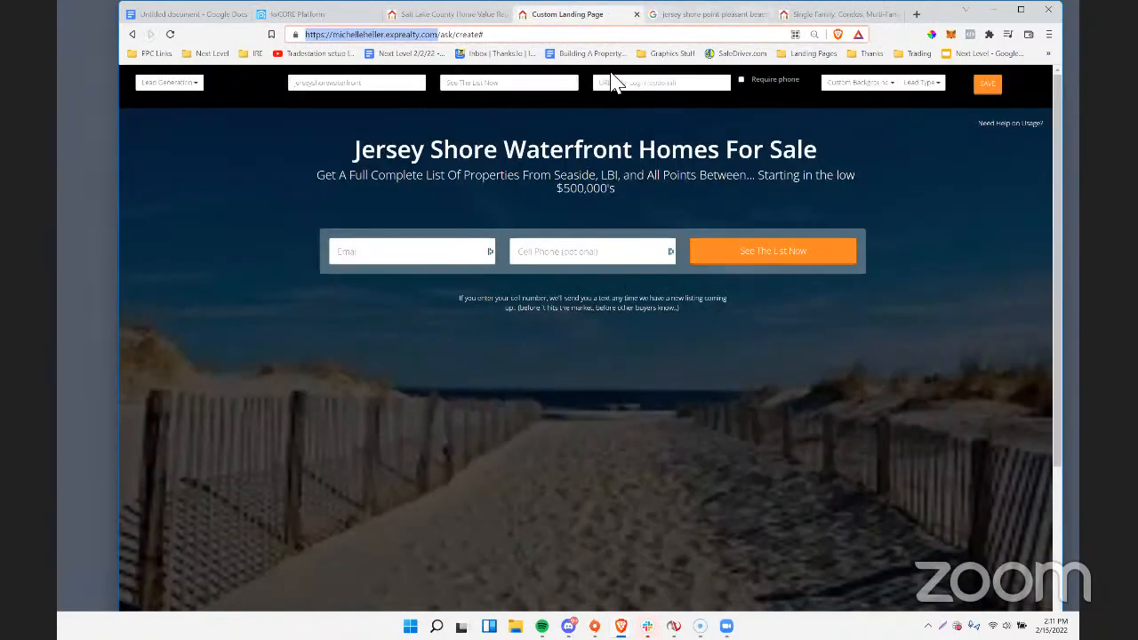
pyautogui.click(629, 82)
pyautogui.hotkey('ctrl', 'v')
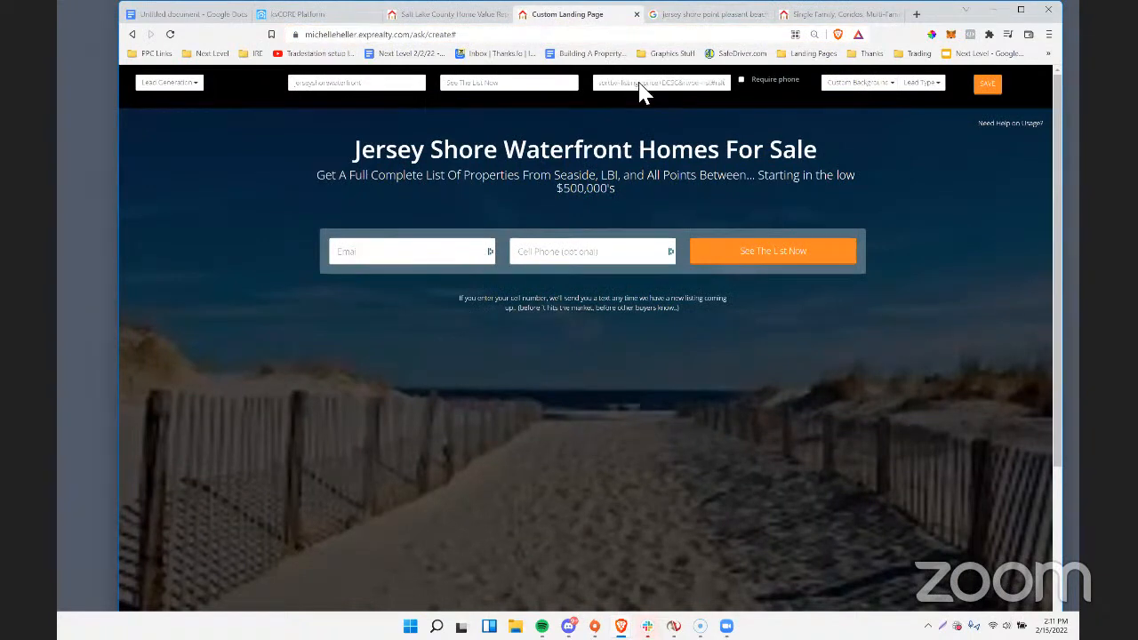
pyautogui.click(884, 89)
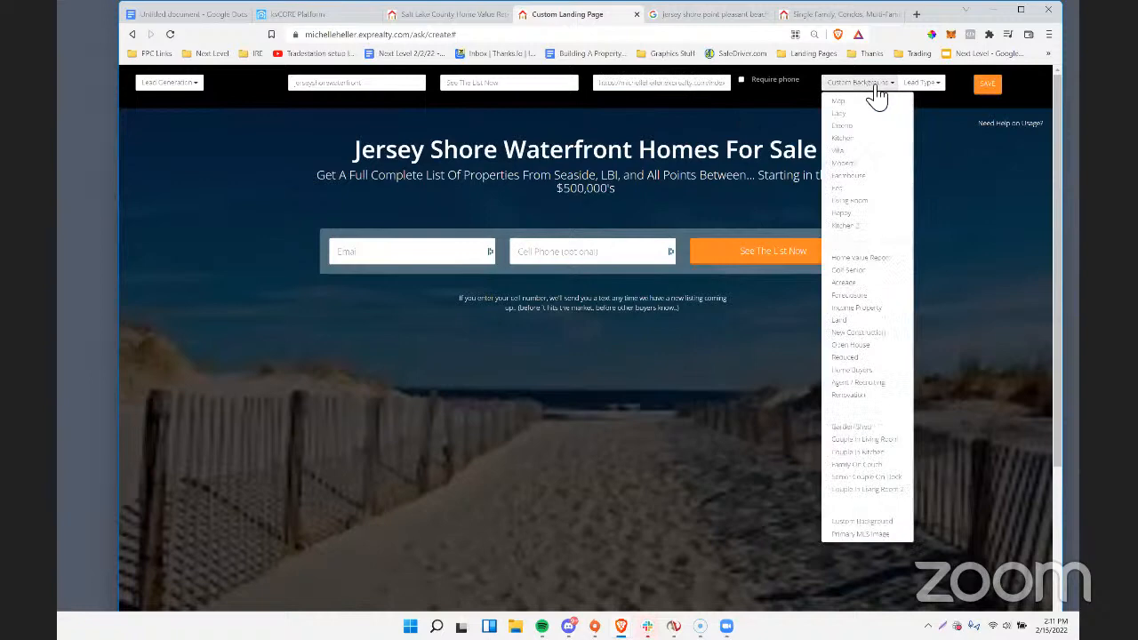
pyautogui.click(879, 86)
pyautogui.click(876, 87)
pyautogui.click(875, 86)
pyautogui.click(876, 87)
pyautogui.click(873, 89)
pyautogui.click(872, 89)
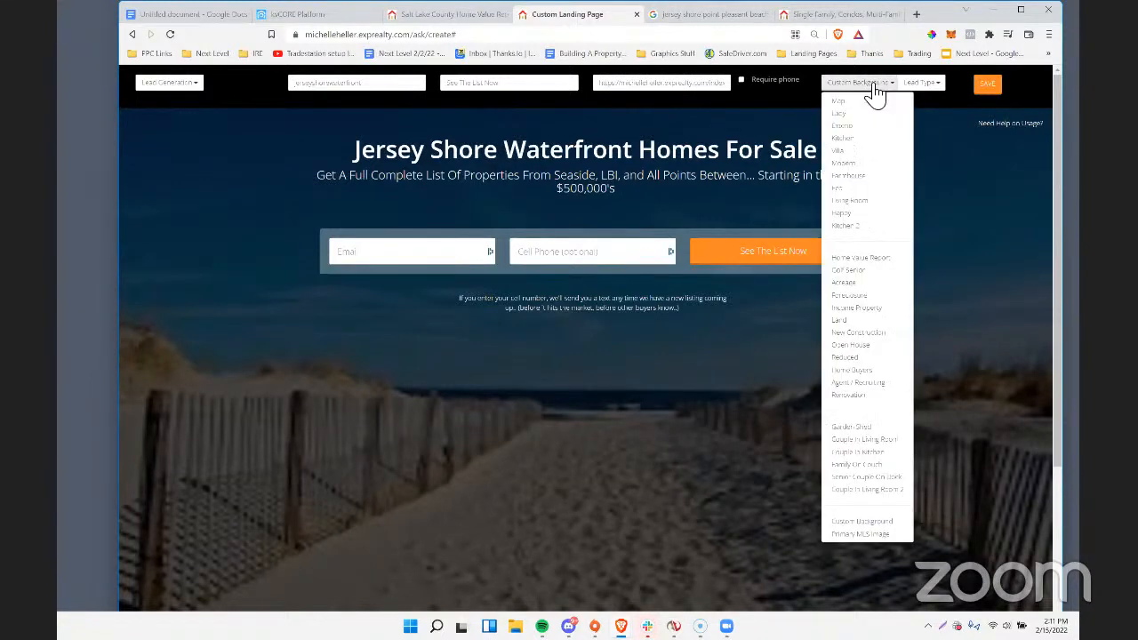
pyautogui.click(867, 522)
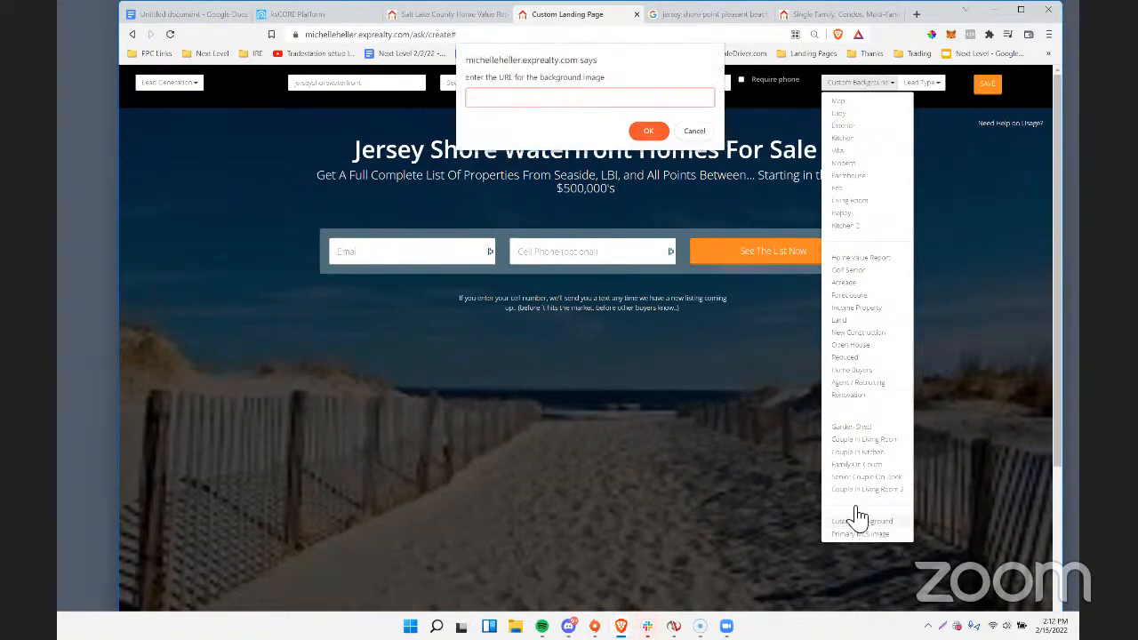
pyautogui.moveTo(622, 80); pyautogui.dragTo(485, 84)
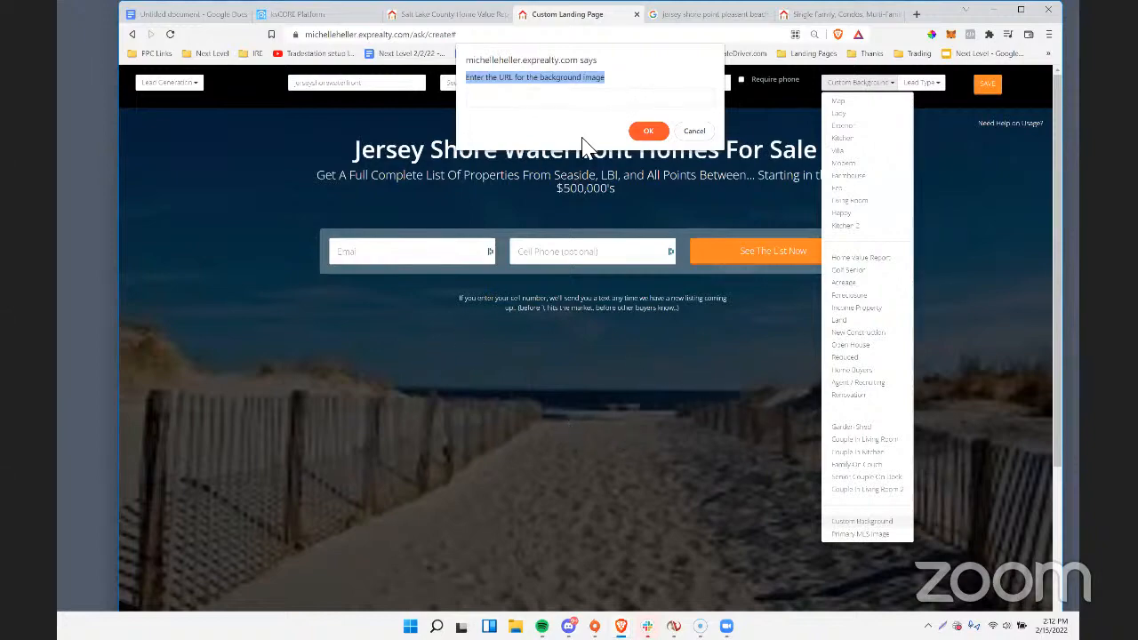
# Filter the Google image results for "jersey shore point pleasant beach" to Creative Commons licenses.
pyautogui.hotkey('ctrl', 'Tab')
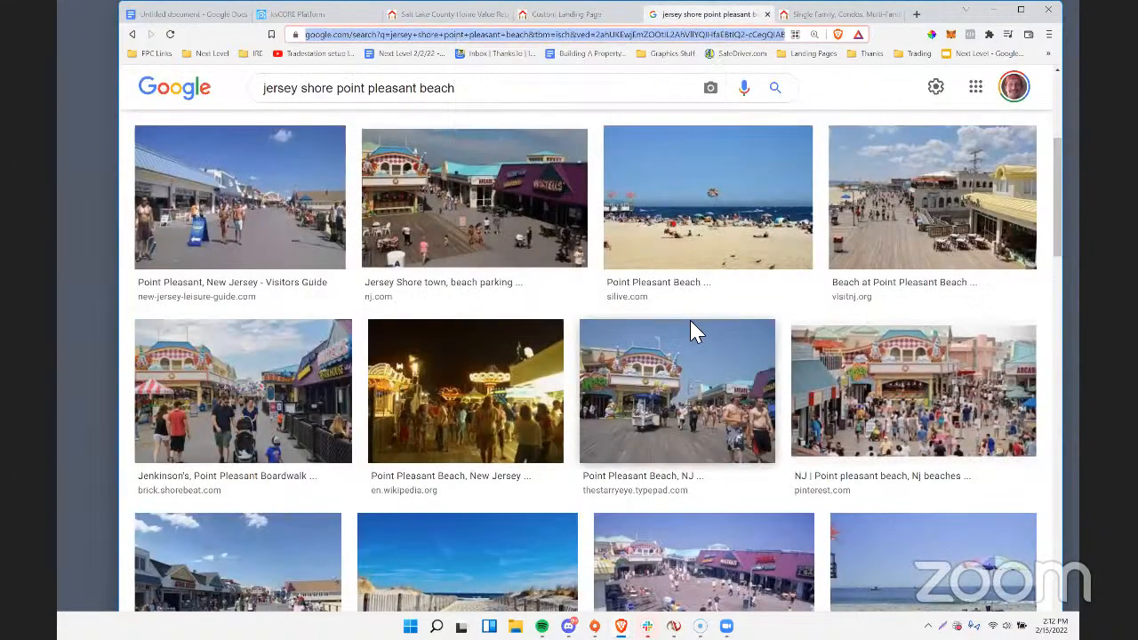
pyautogui.scroll(2, 851, 106)
pyautogui.scroll(2, 869, 116)
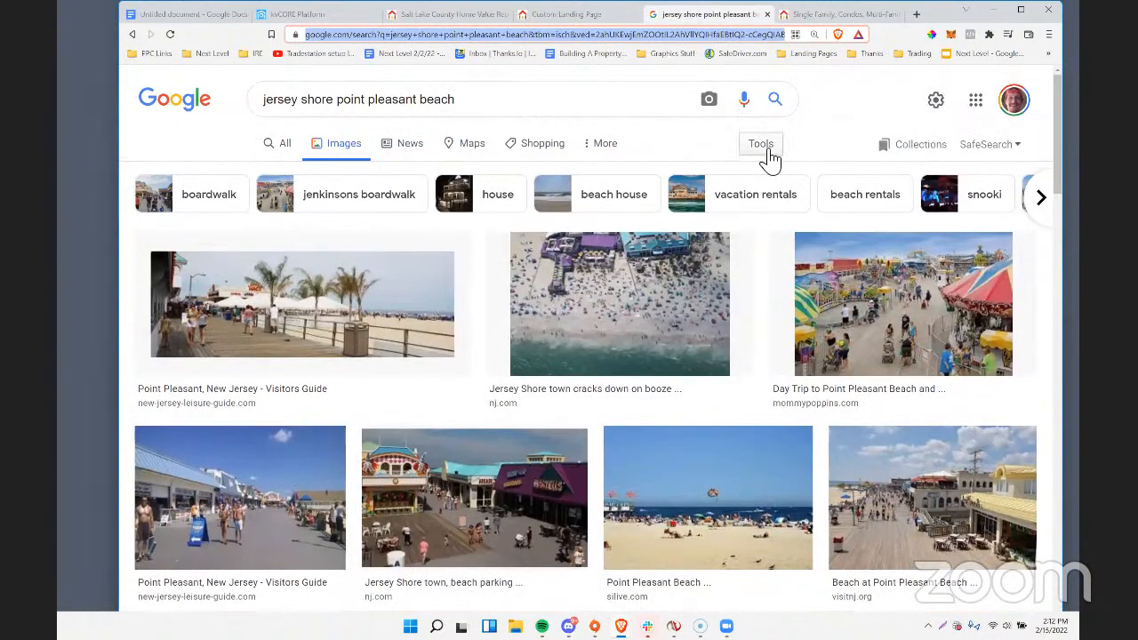
pyautogui.click(762, 147)
pyautogui.click(485, 177)
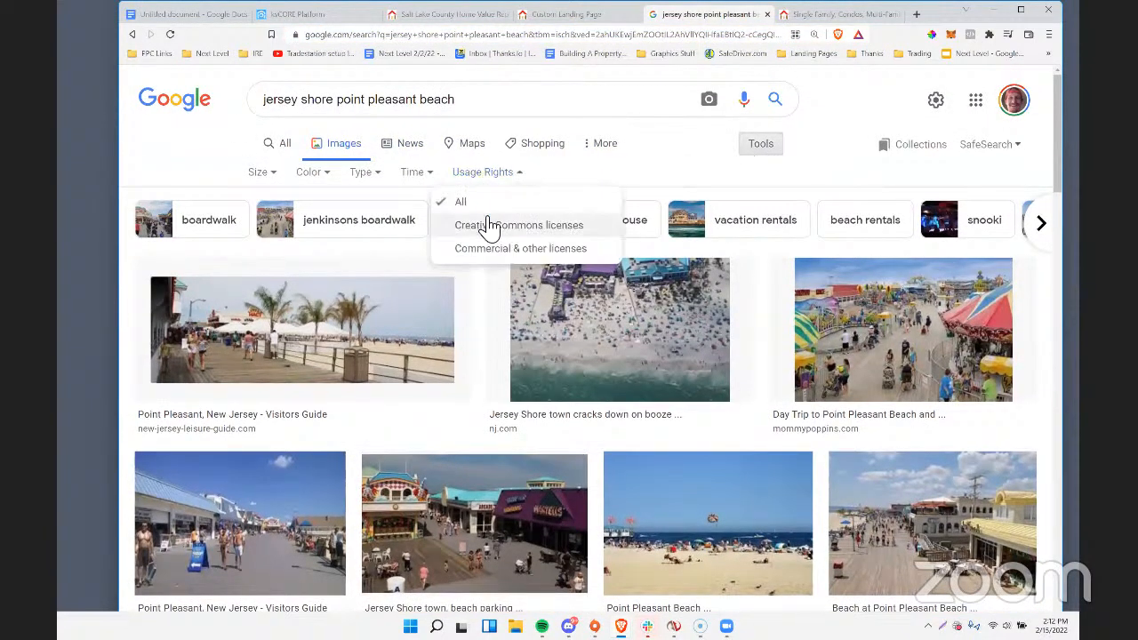
pyautogui.click(488, 225)
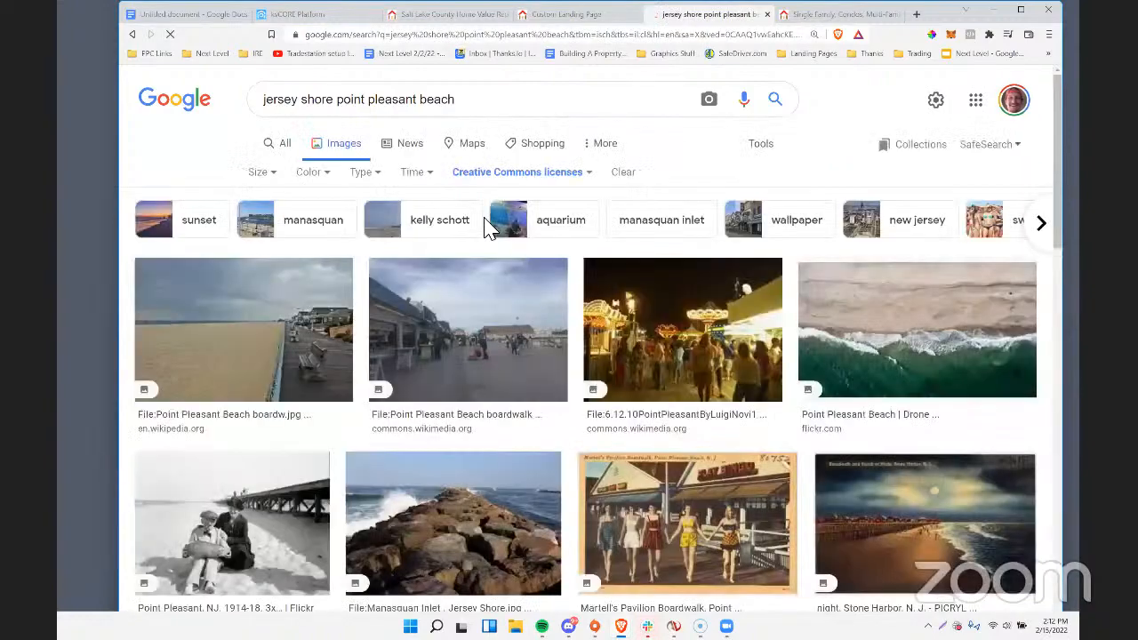
# Browse the licensed beach photos and copy the image address of the "Exploring Point Peron on Foot" picture.
pyautogui.scroll(-2, 737, 385)
pyautogui.scroll(-2, 740, 389)
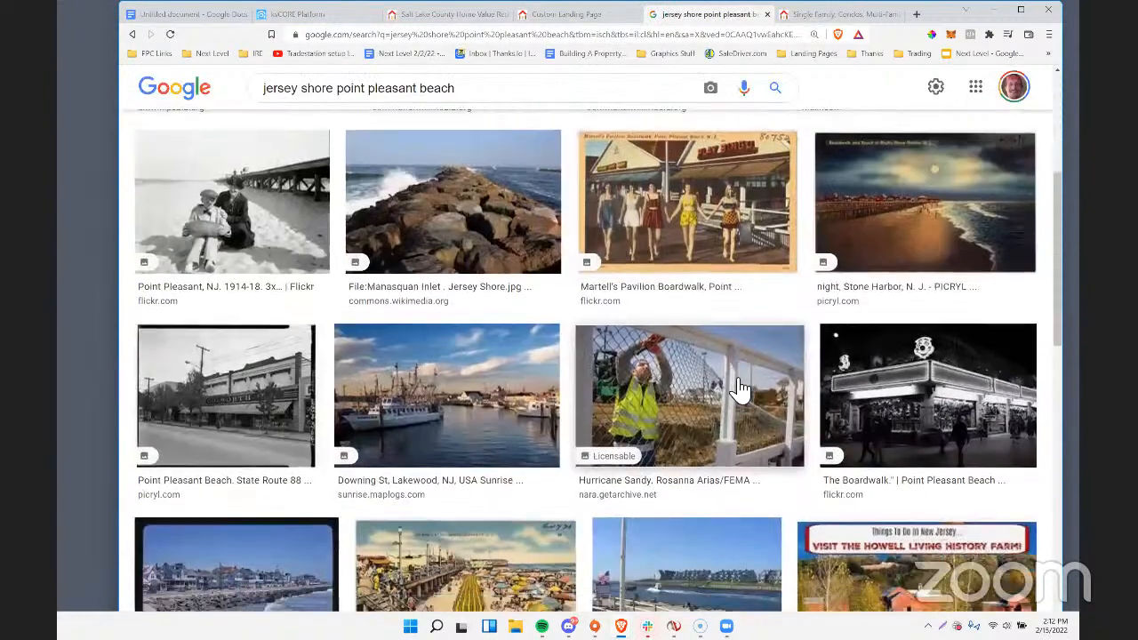
pyautogui.scroll(-3, 736, 385)
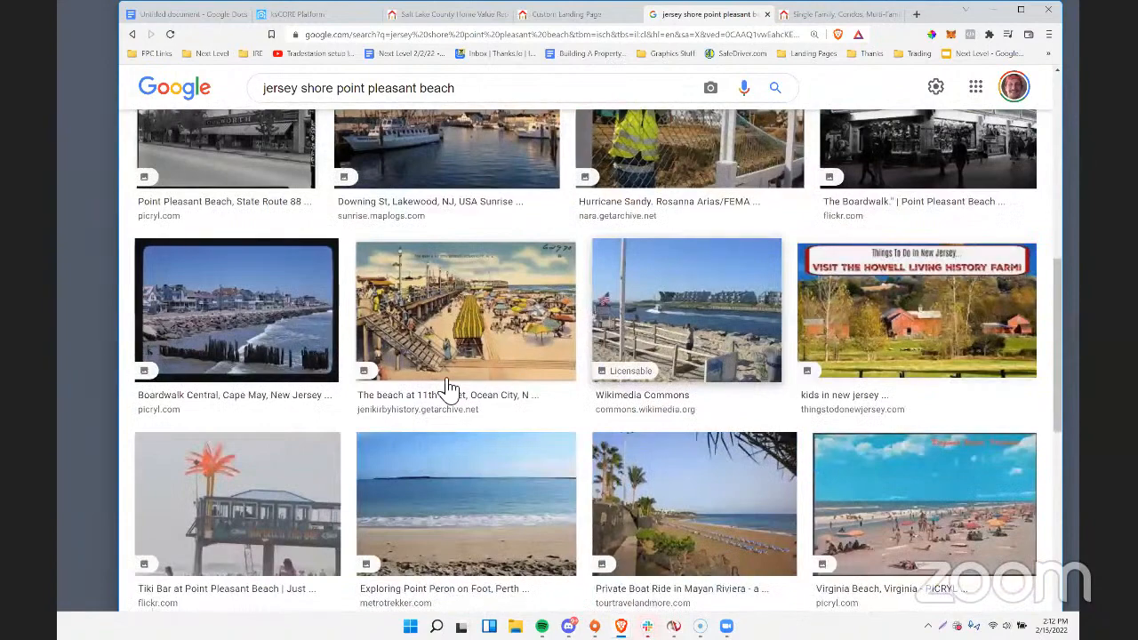
pyautogui.scroll(-1, 448, 389)
pyautogui.scroll(-1, 447, 389)
pyautogui.scroll(-1, 449, 388)
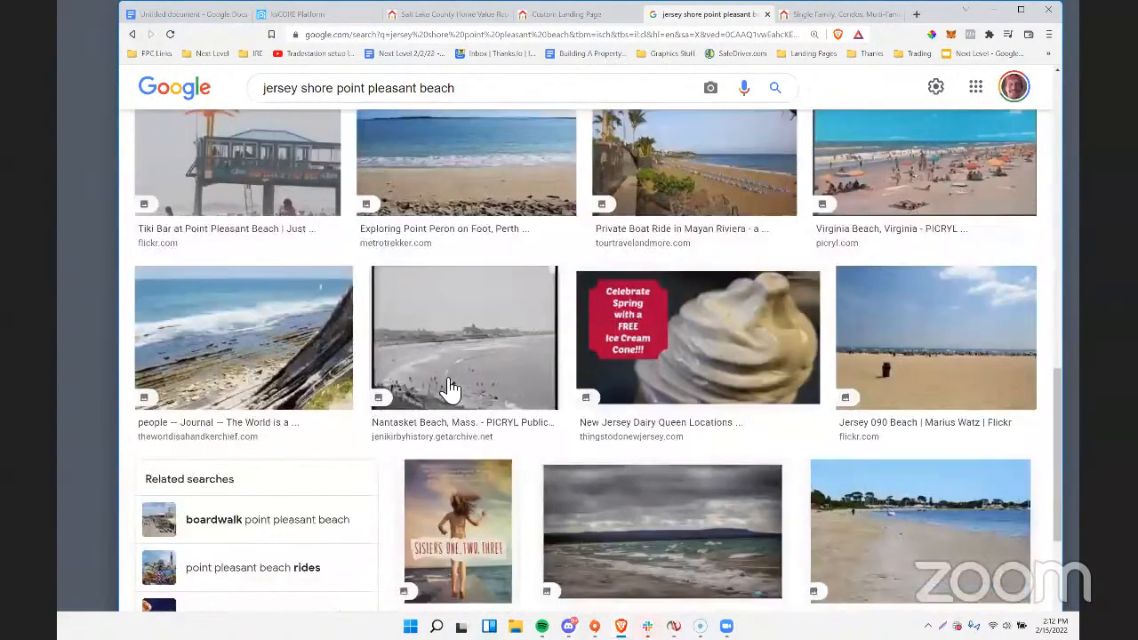
pyautogui.scroll(-1, 449, 389)
pyautogui.scroll(5, 450, 388)
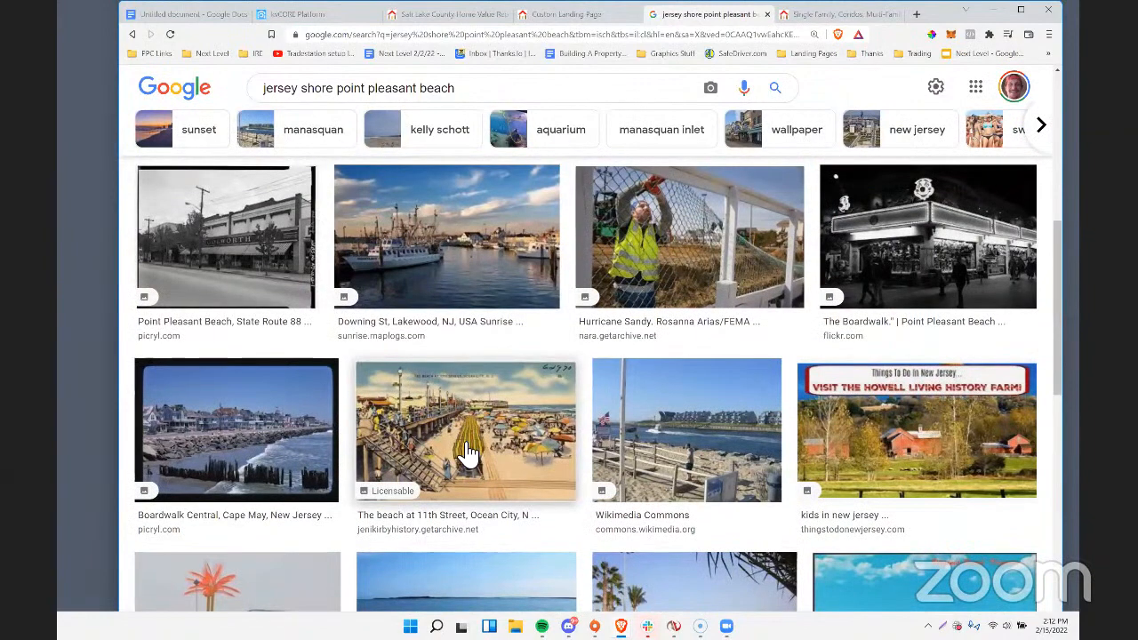
pyautogui.scroll(1, 462, 444)
pyautogui.scroll(-3, 469, 453)
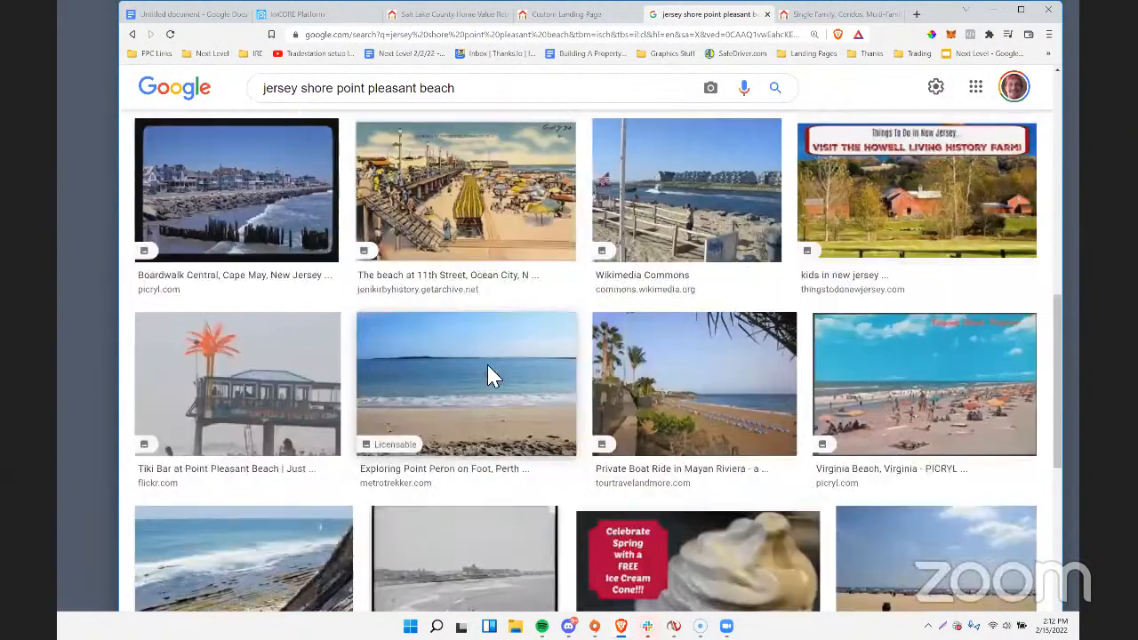
pyautogui.rightClick(480, 369)
pyautogui.click(534, 168)
# Set the landing page's custom background to the copied beach image address.
pyautogui.click(565, 15)
pyautogui.click(856, 83)
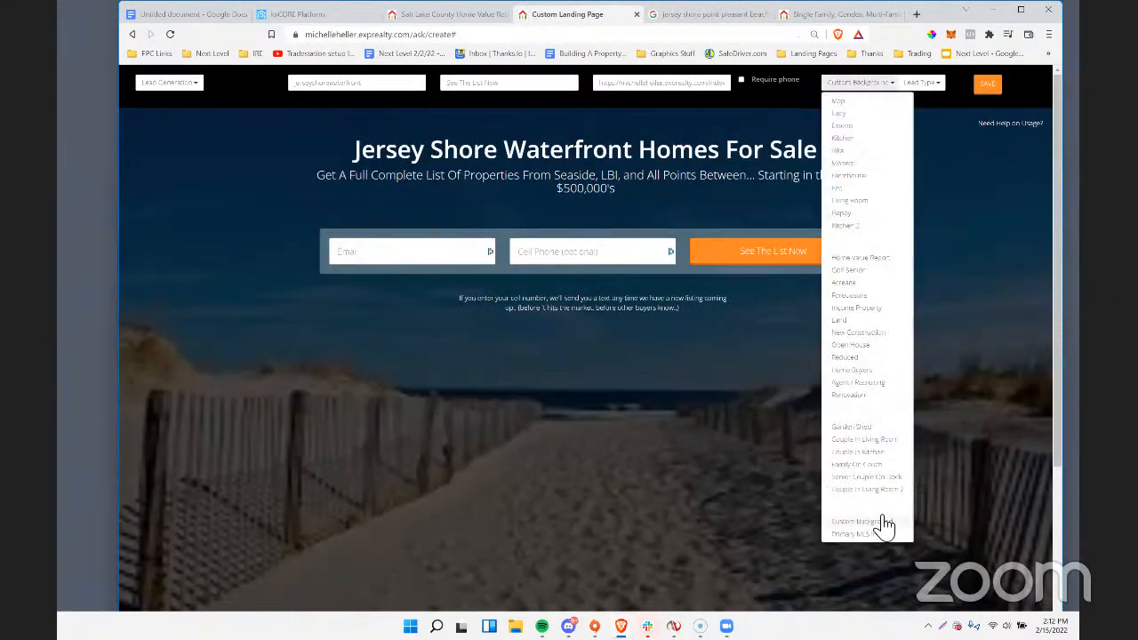
pyautogui.click(884, 524)
pyautogui.hotkey('ctrl', 'v')
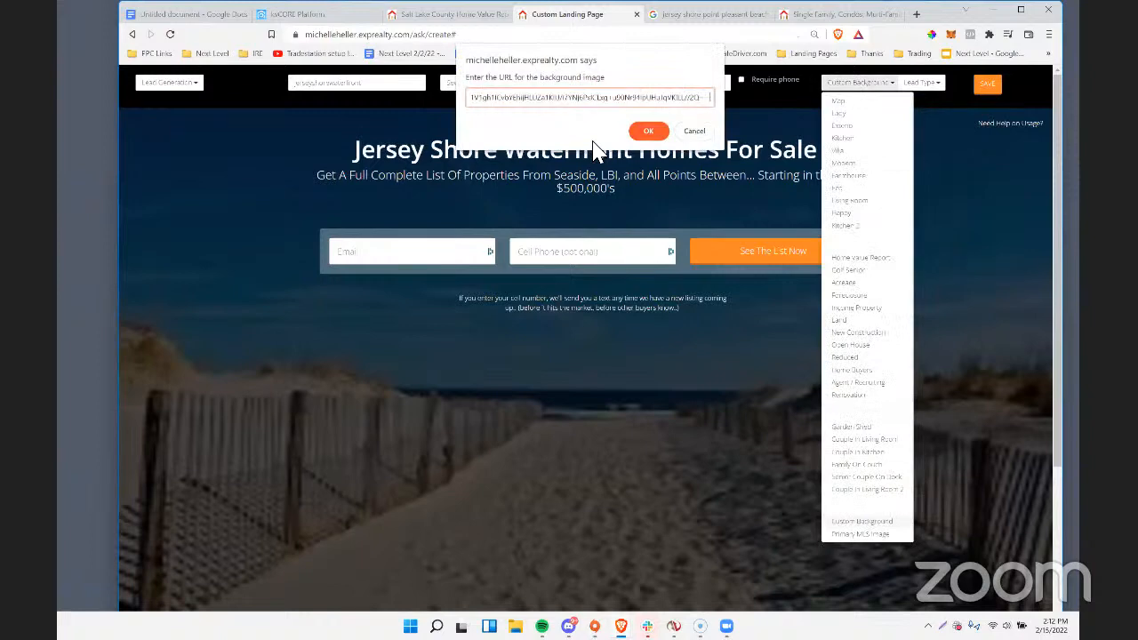
pyautogui.click(648, 130)
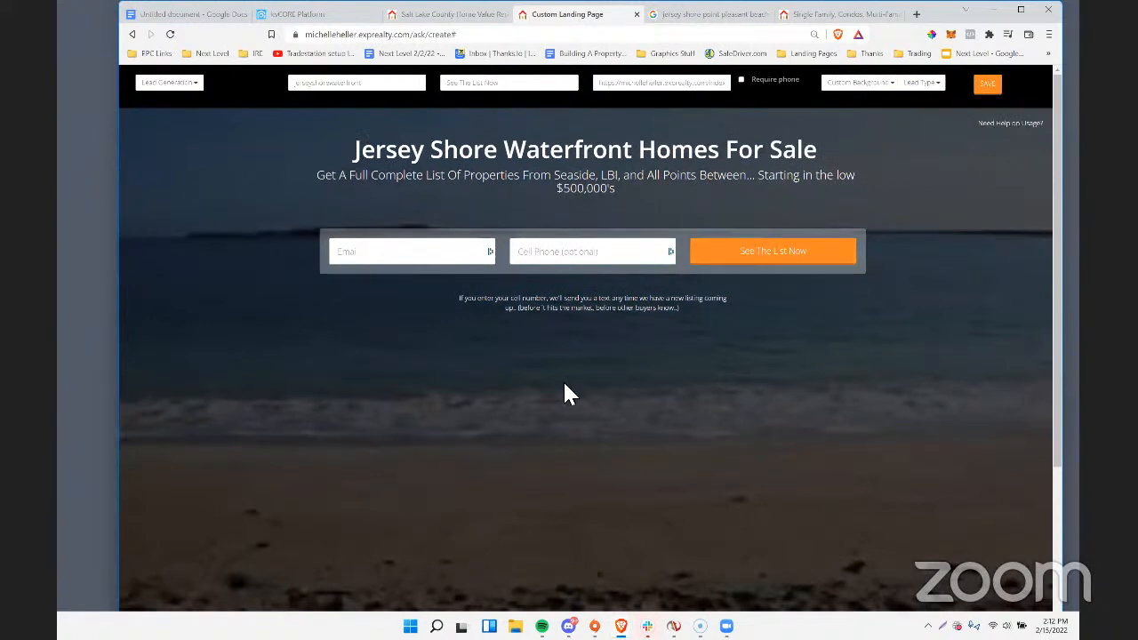
# Save the Jersey Shore landing page, accept the no-further-editing warning, and copy the published page's URL.
pyautogui.scroll(-2, 563, 382)
pyautogui.scroll(2, 563, 382)
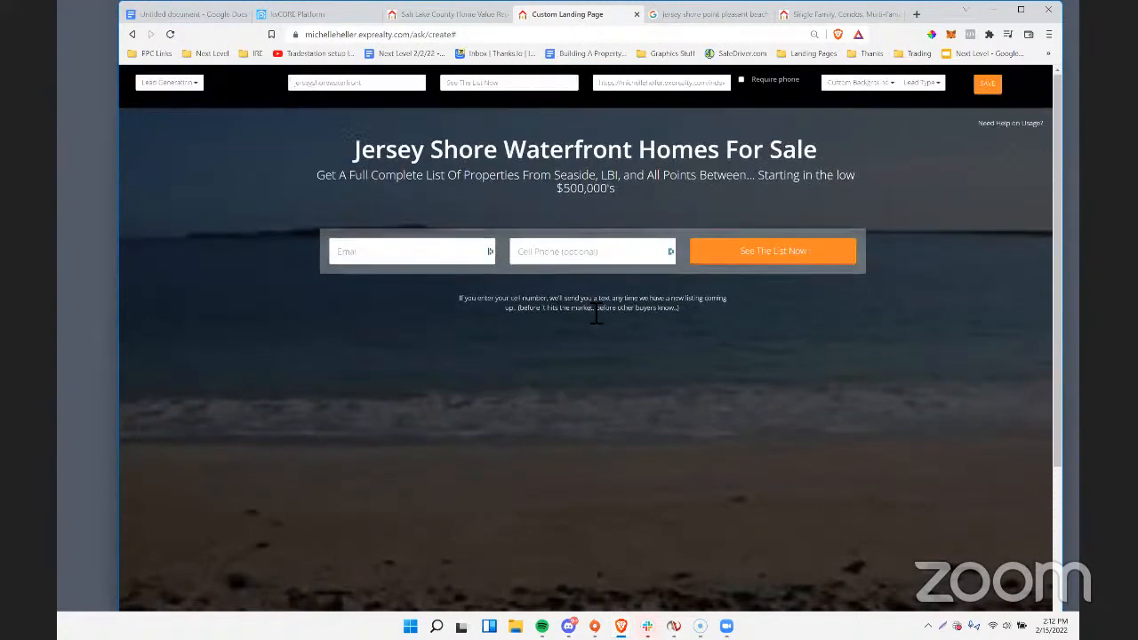
pyautogui.click(986, 92)
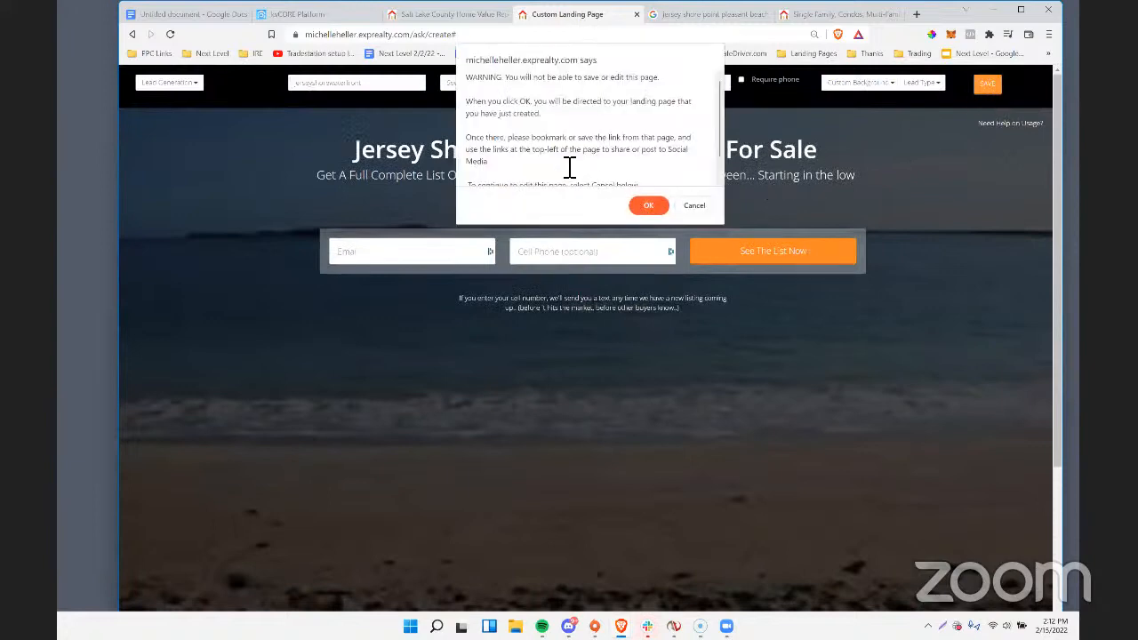
pyautogui.click(656, 207)
pyautogui.click(470, 35)
pyautogui.rightClick(470, 36)
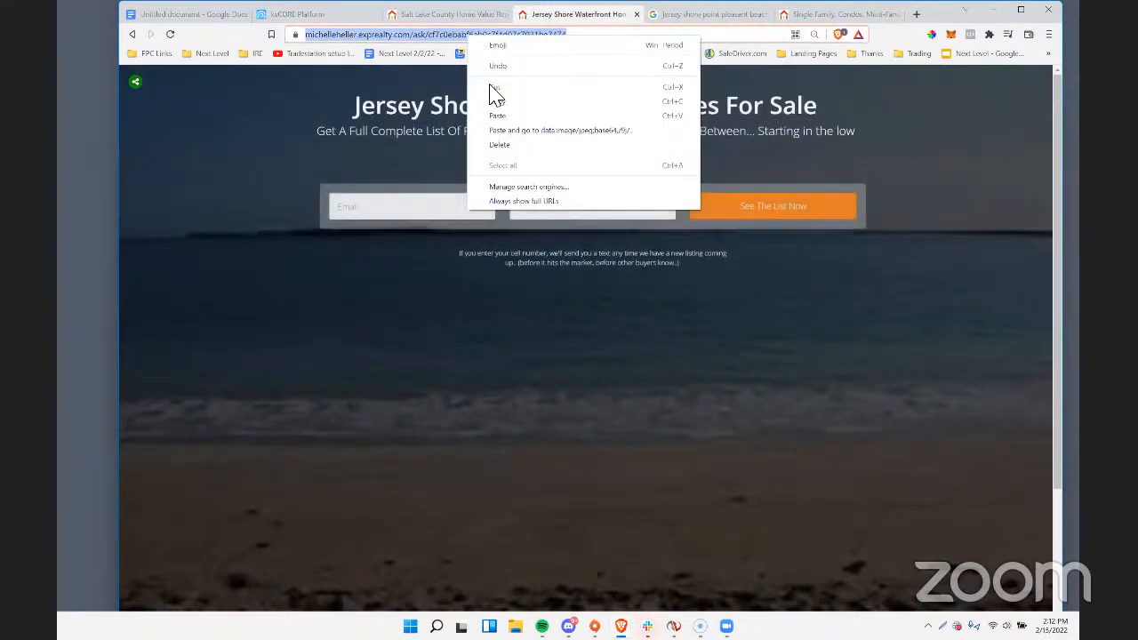
pyautogui.click(497, 101)
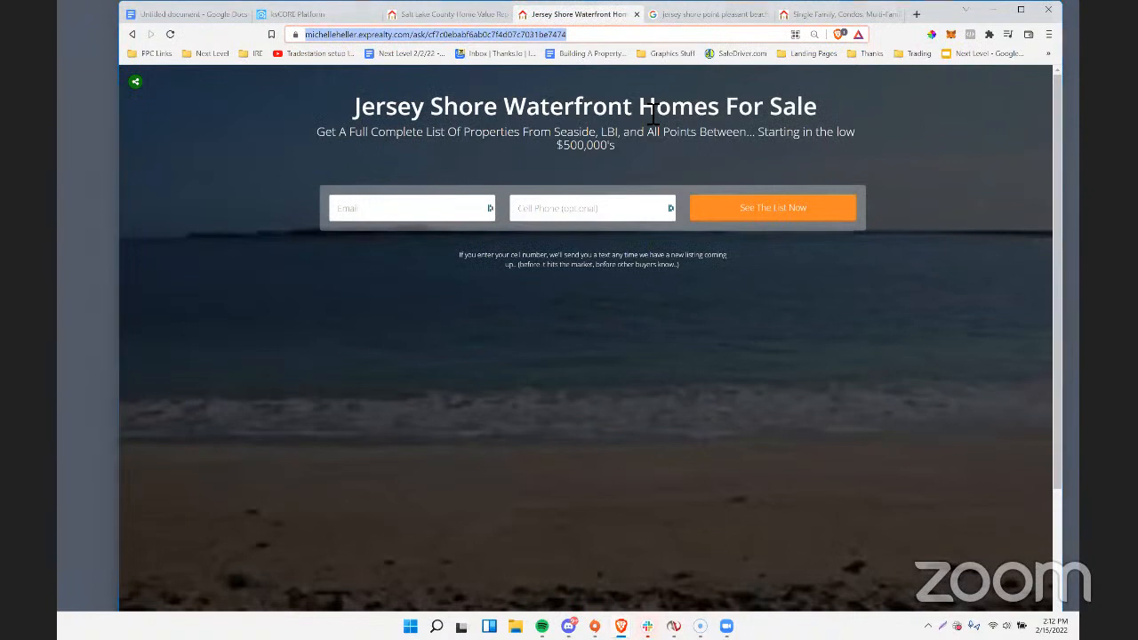
# Review the published landing page's headline, subheading, background and lead capture fields.
pyautogui.click(653, 114)
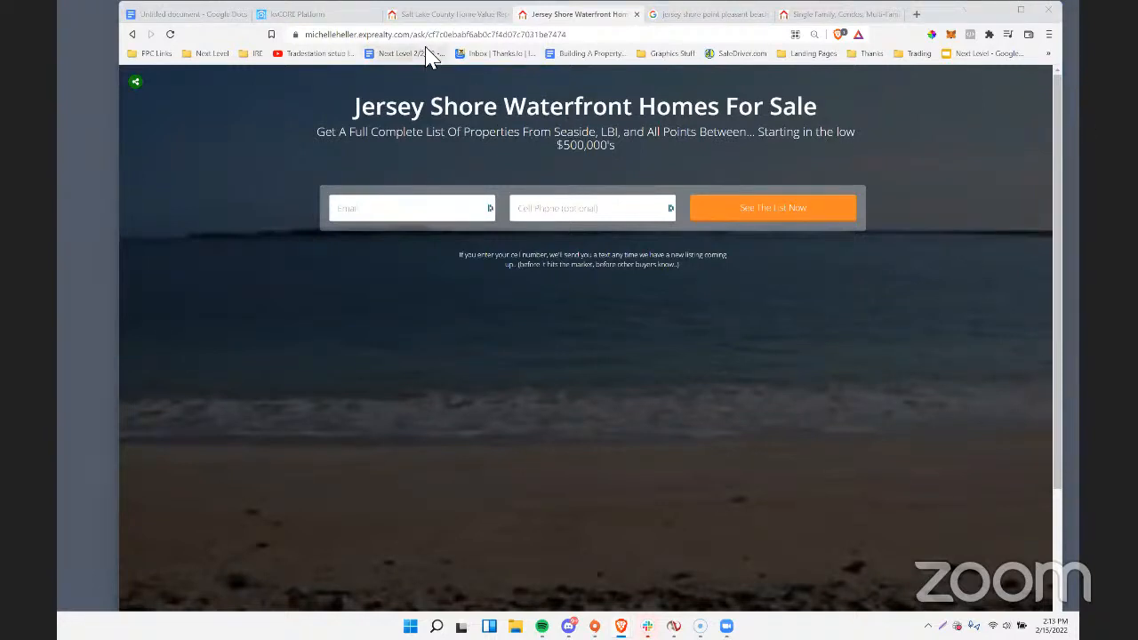
pyautogui.click(434, 15)
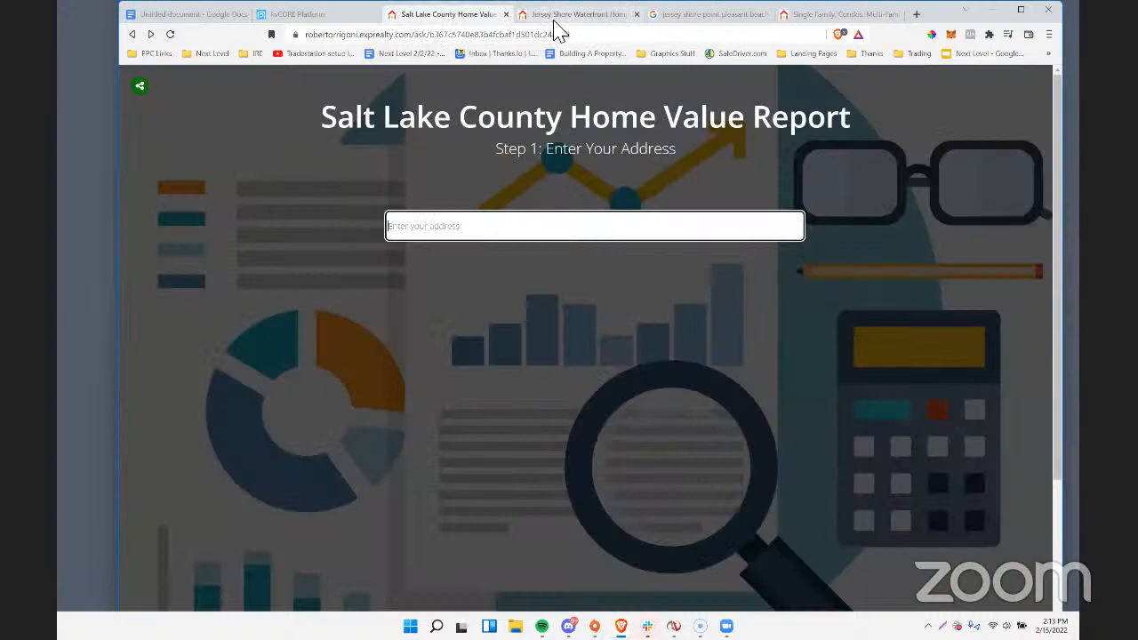
pyautogui.click(555, 16)
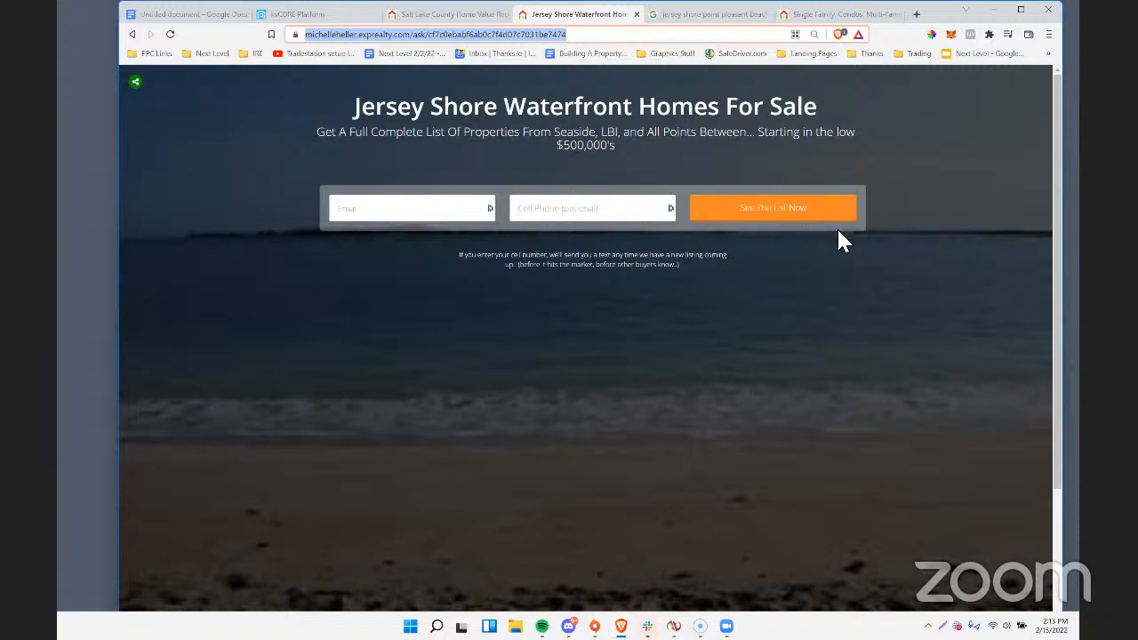
pyautogui.scroll(-2, 584, 164)
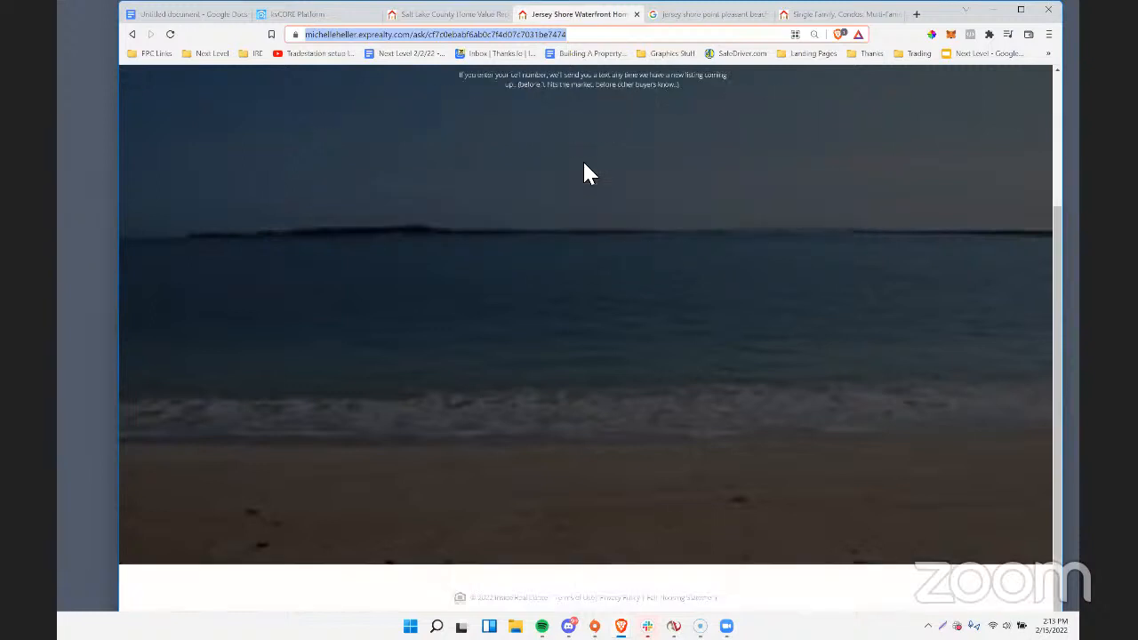
pyautogui.scroll(2, 584, 165)
pyautogui.moveTo(353, 107); pyautogui.dragTo(728, 150)
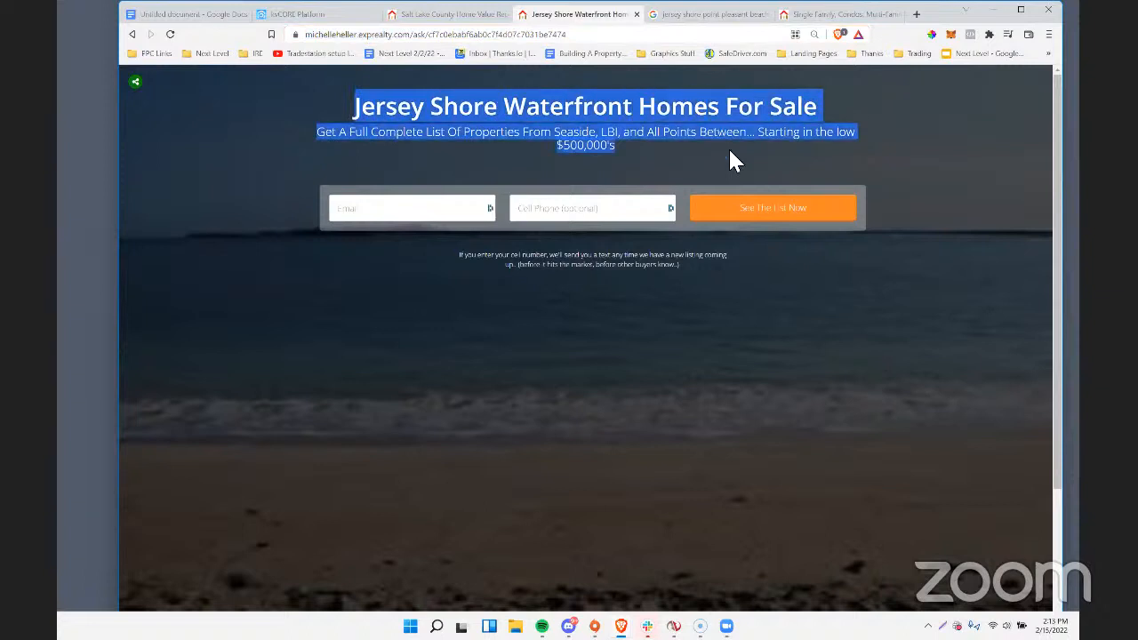
pyautogui.click(532, 133)
pyautogui.moveTo(621, 146); pyautogui.dragTo(353, 105)
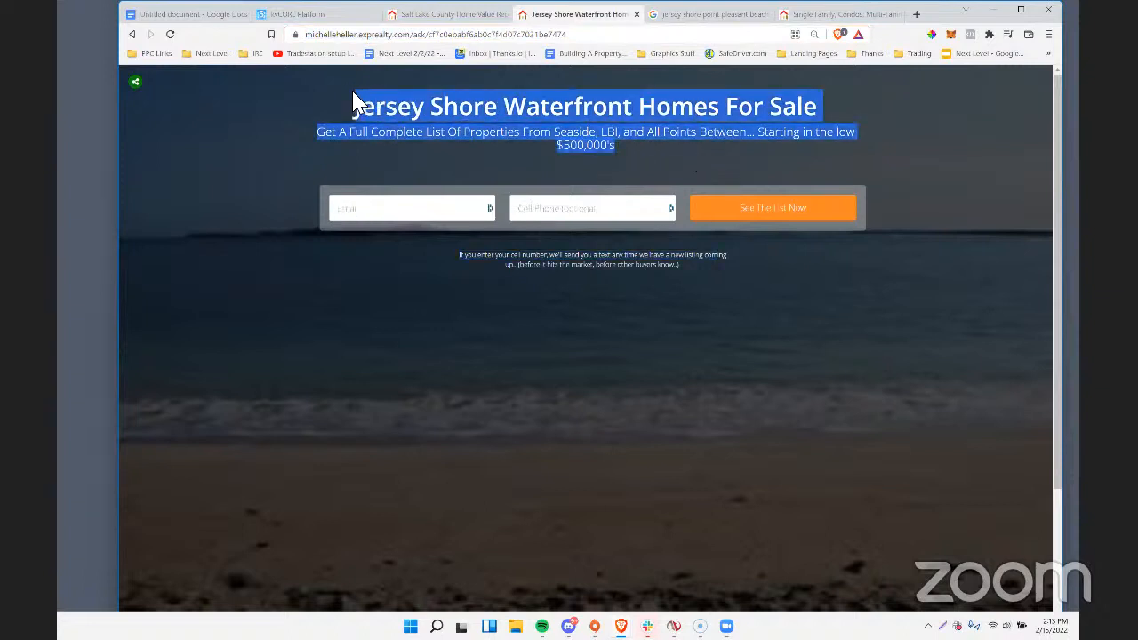
pyautogui.click(402, 153)
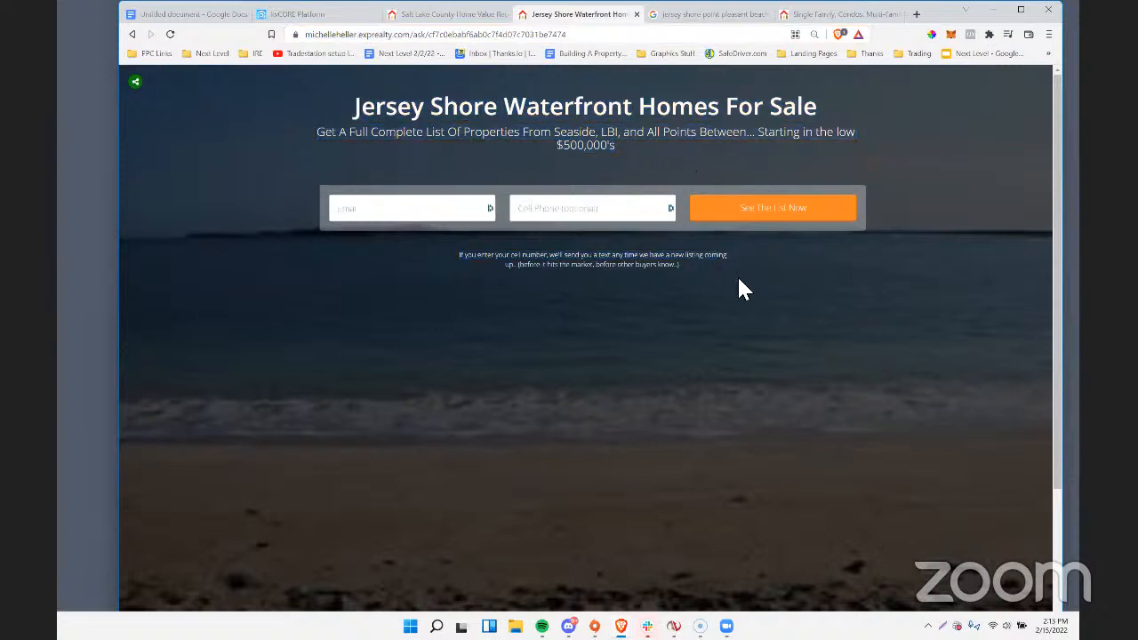
pyautogui.click(418, 219)
pyautogui.write('rha')
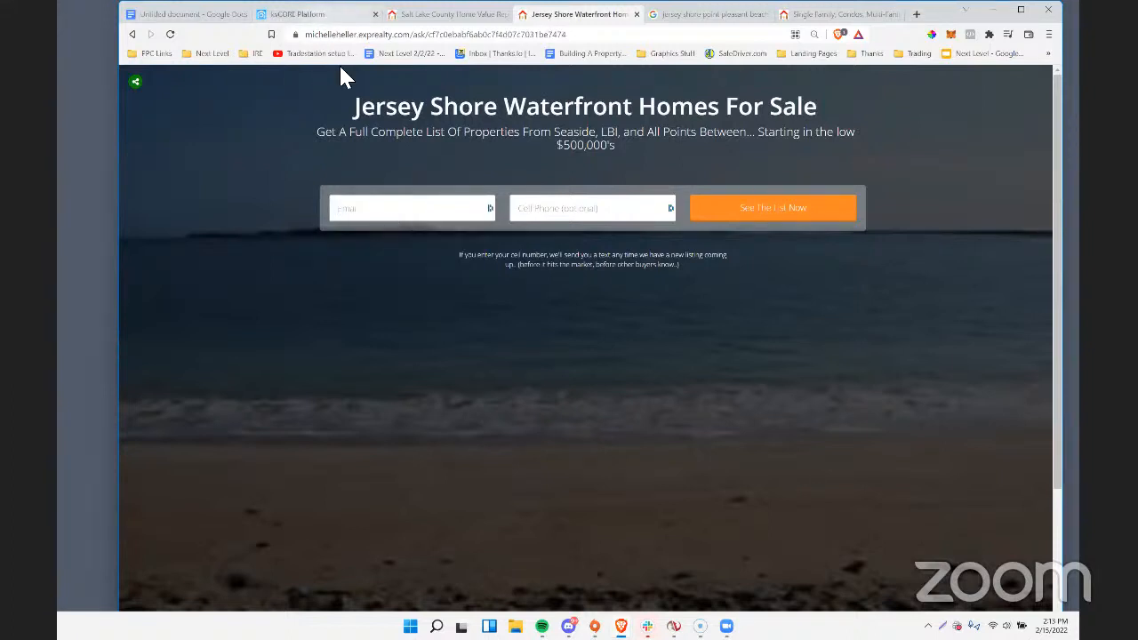
# Switch to kvCORE, log out of the current account and log in with the saved super admin email and password.
pyautogui.click(298, 15)
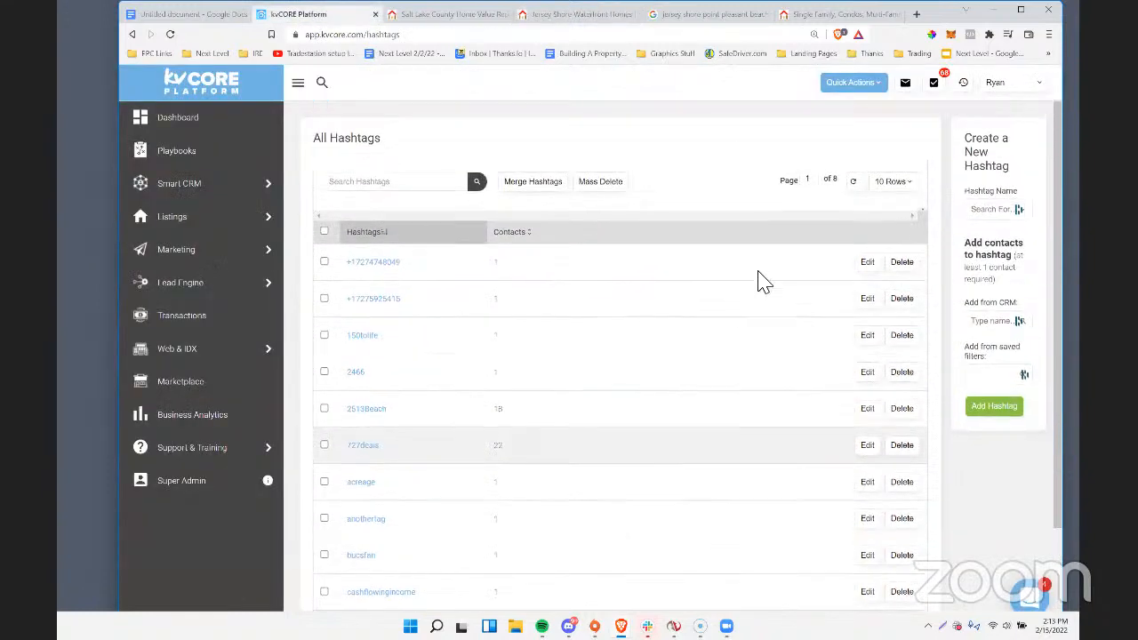
pyautogui.click(997, 84)
pyautogui.click(956, 382)
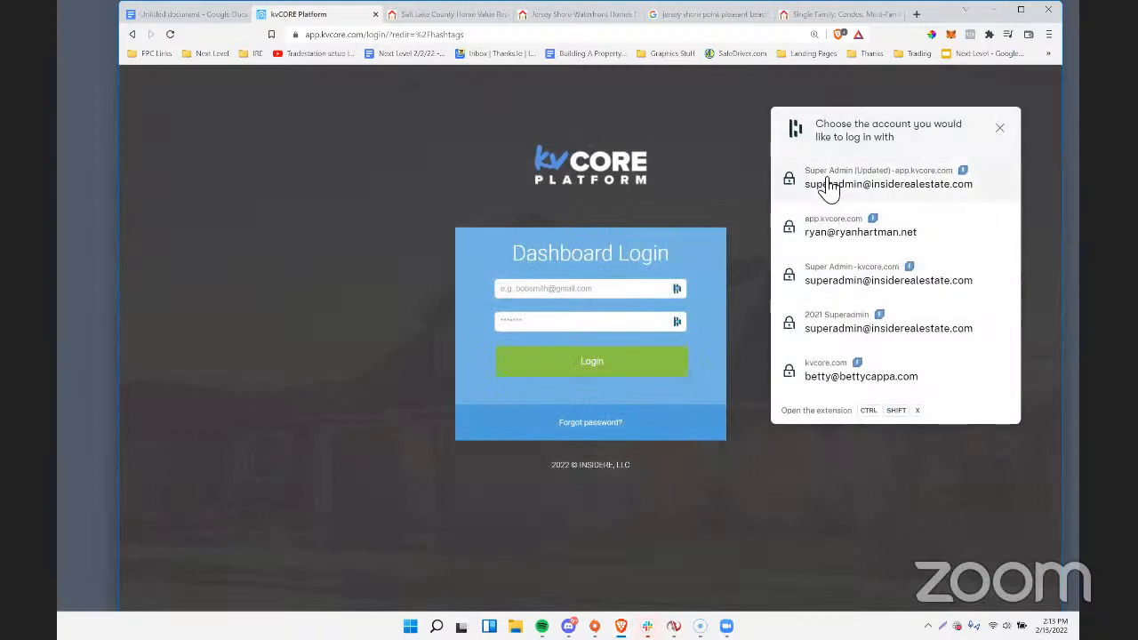
pyautogui.click(880, 178)
pyautogui.click(584, 362)
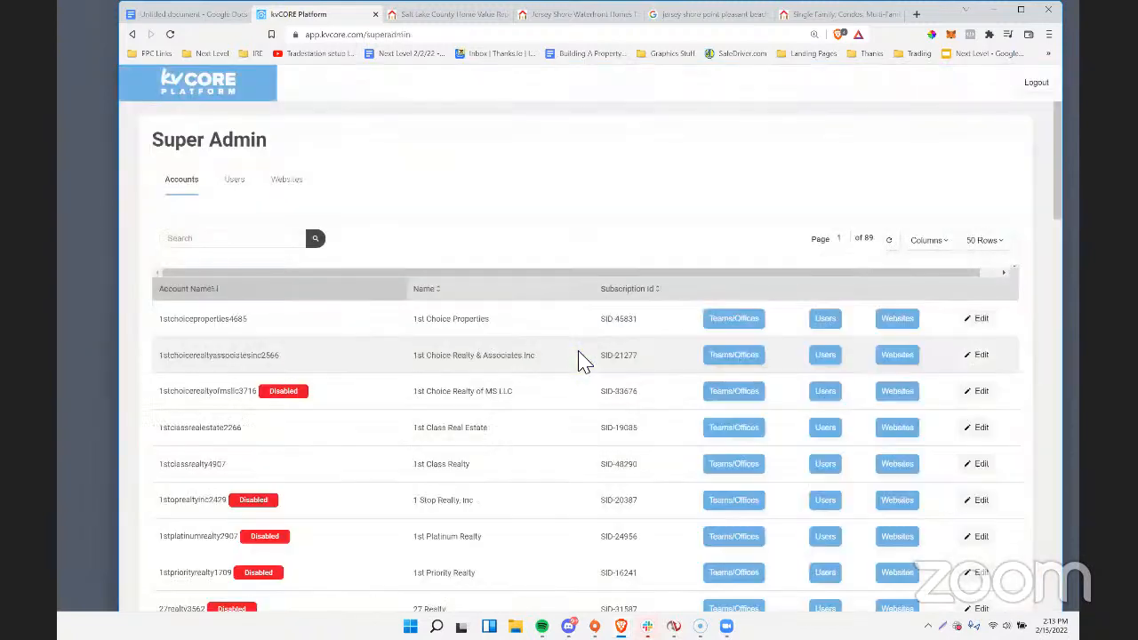
# Search the Super Admin users for the landing page agent's name and log in as that user.
pyautogui.click(235, 180)
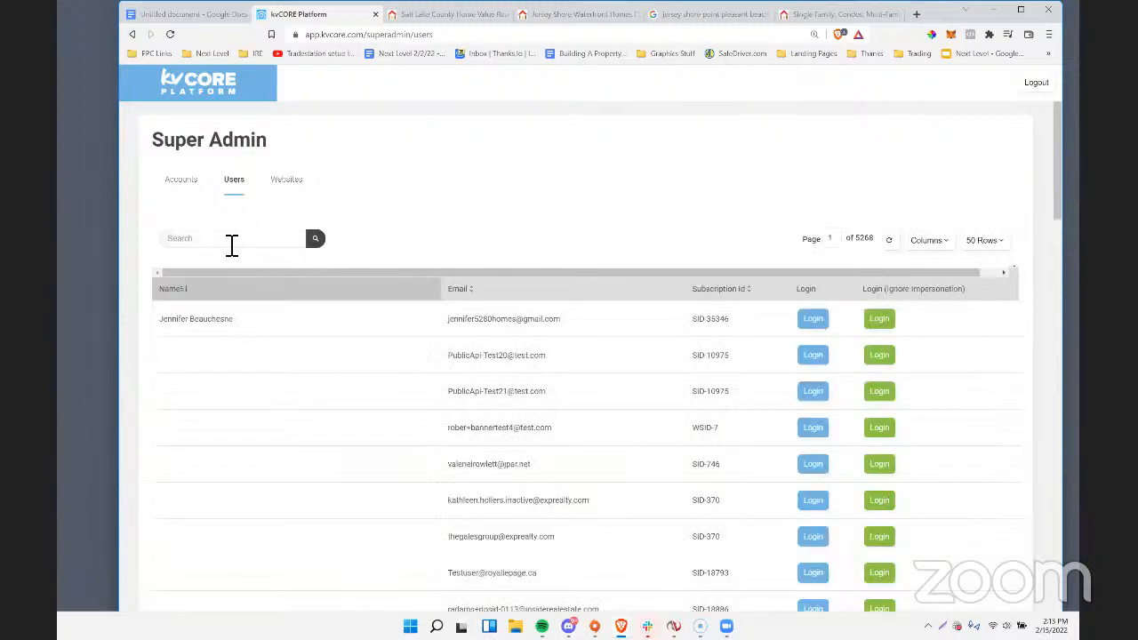
pyautogui.click(231, 244)
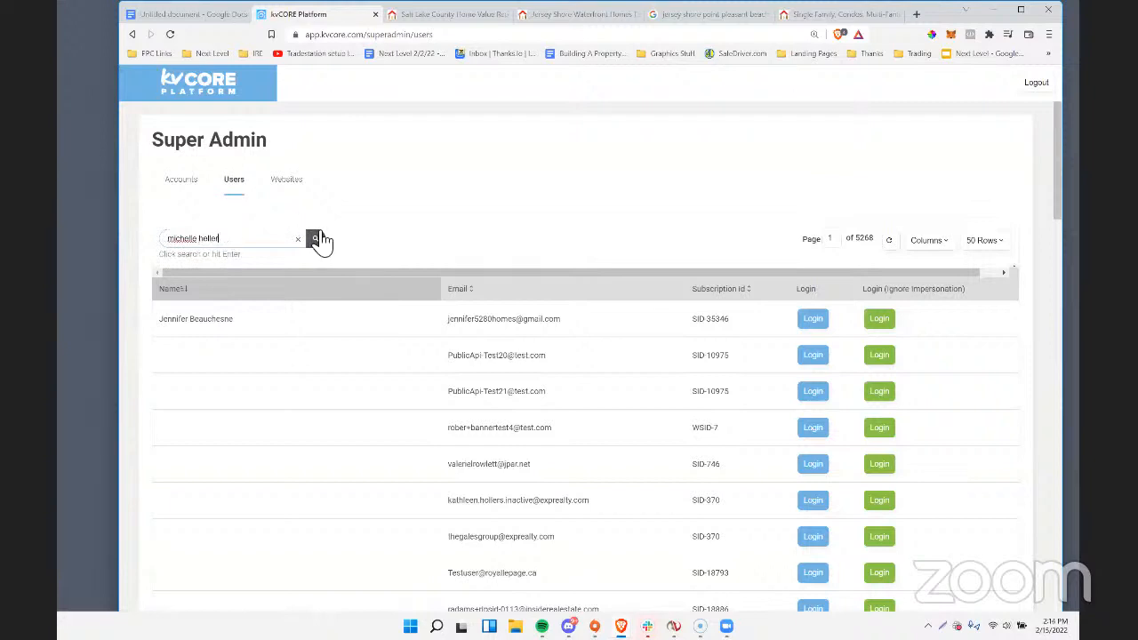
pyautogui.click(318, 238)
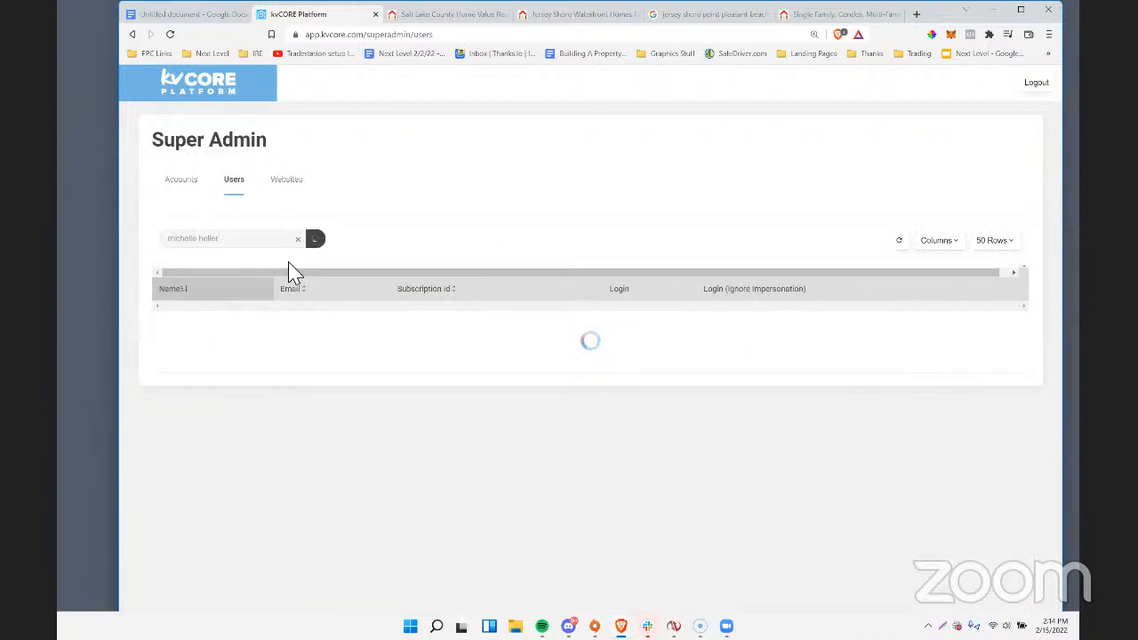
pyautogui.click(725, 324)
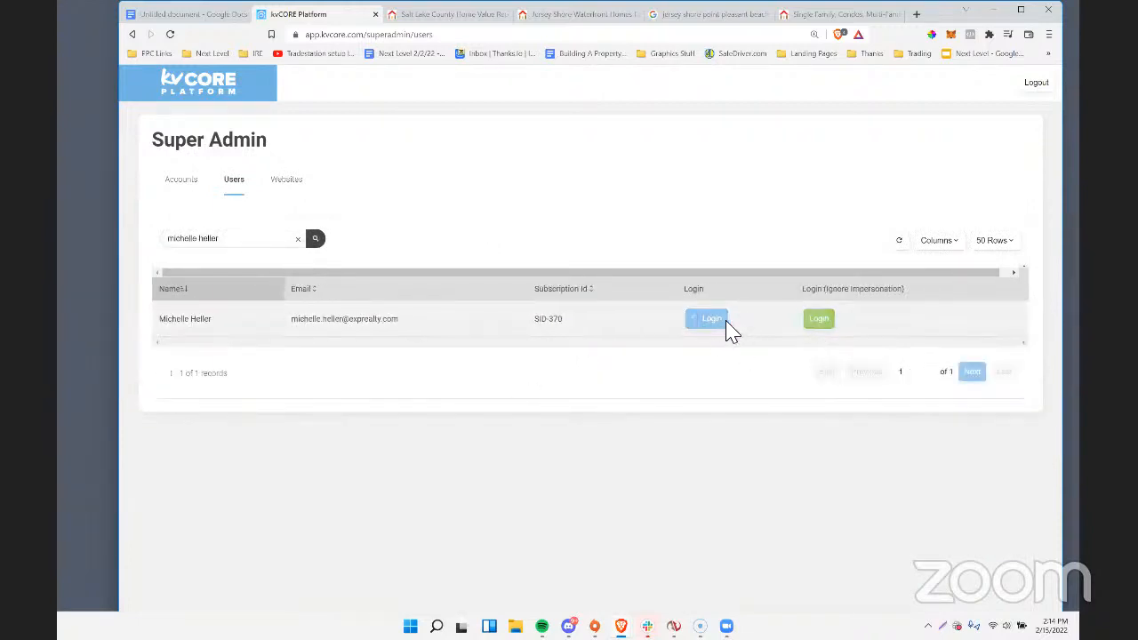
# Submit the Jersey Shore Waterfront landing page form as a test lead with a test email address, leaving the cell phone blank.
pyautogui.click(450, 16)
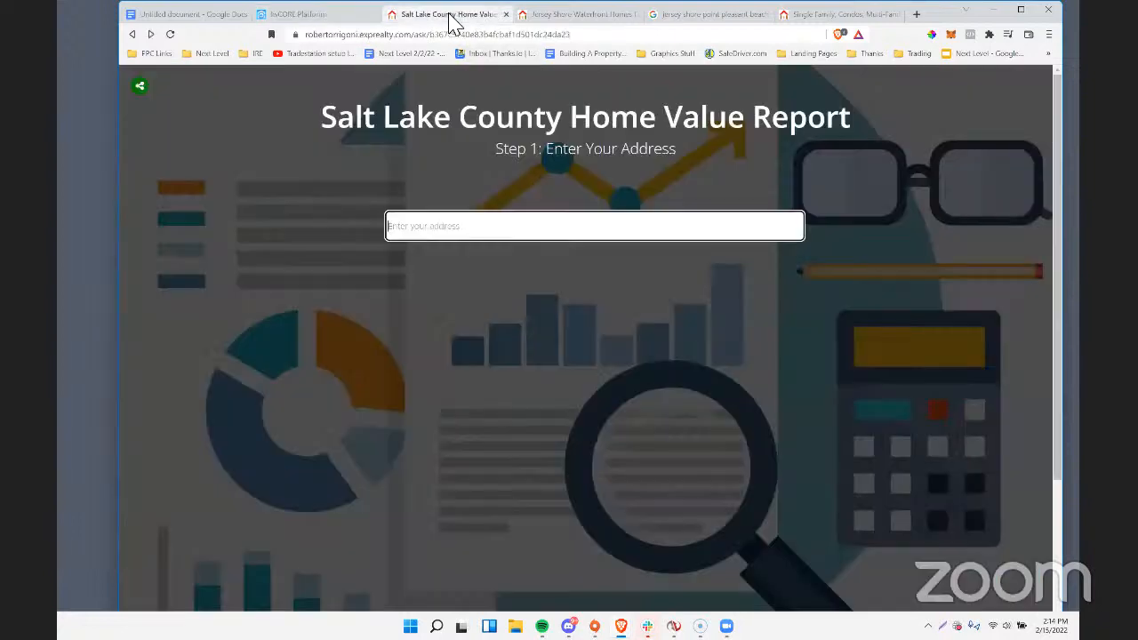
pyautogui.click(576, 16)
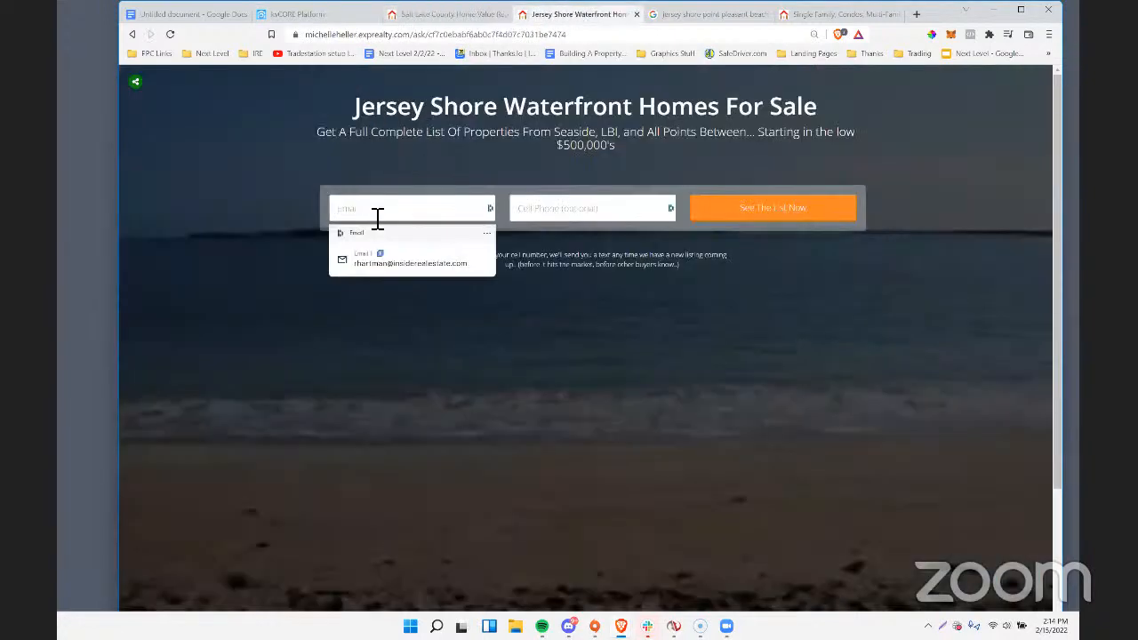
pyautogui.write('rha')
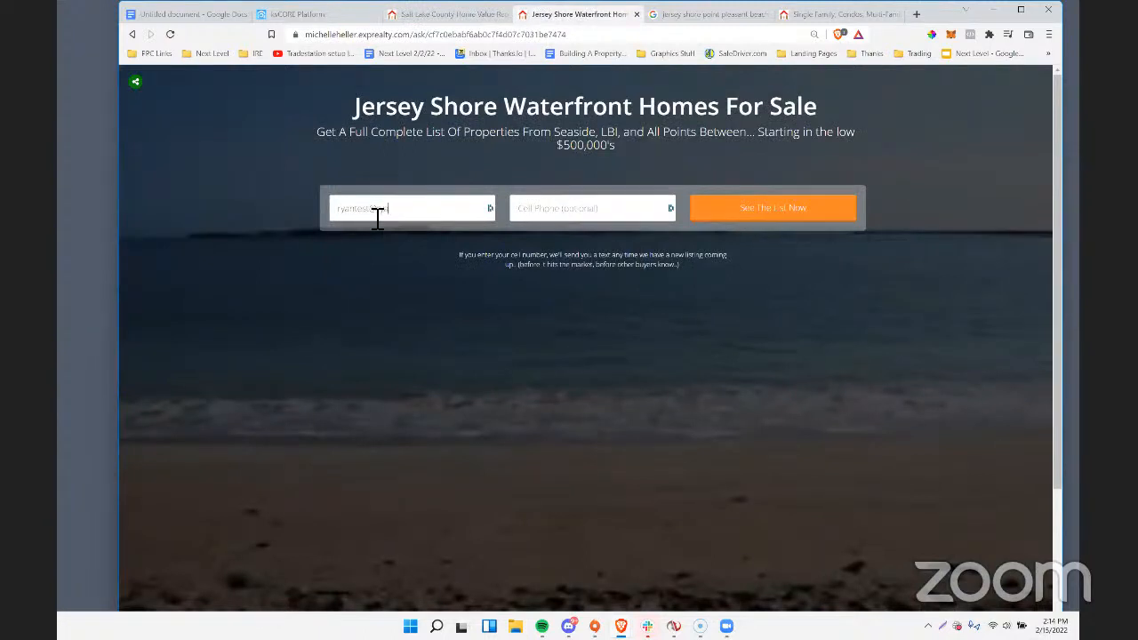
pyautogui.write('et')
pyautogui.press('Tab')
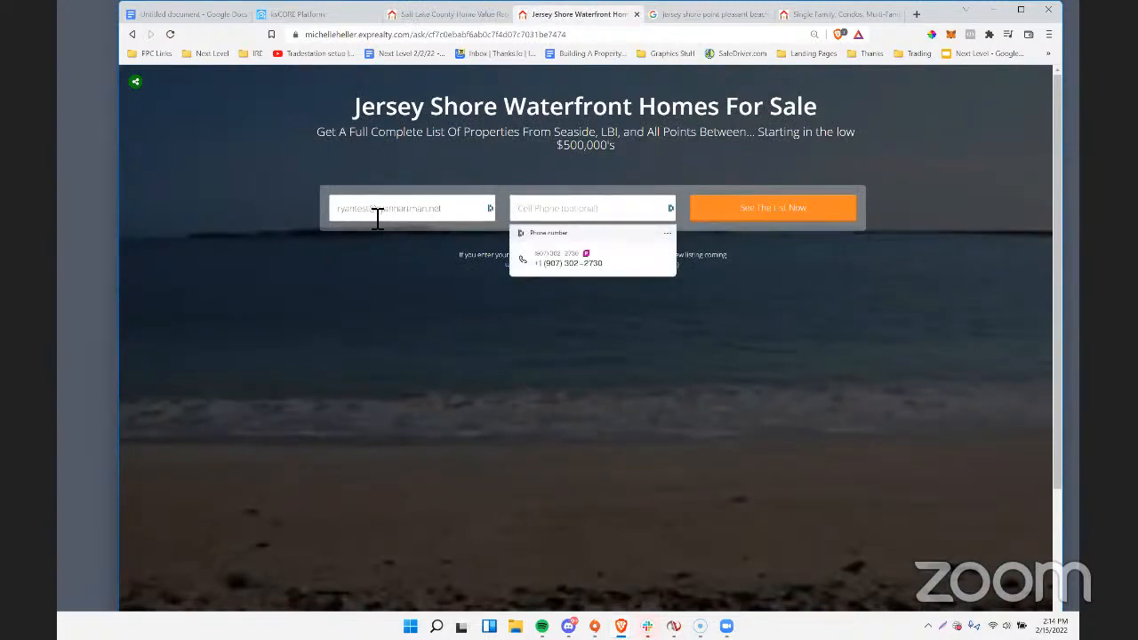
pyautogui.click(751, 213)
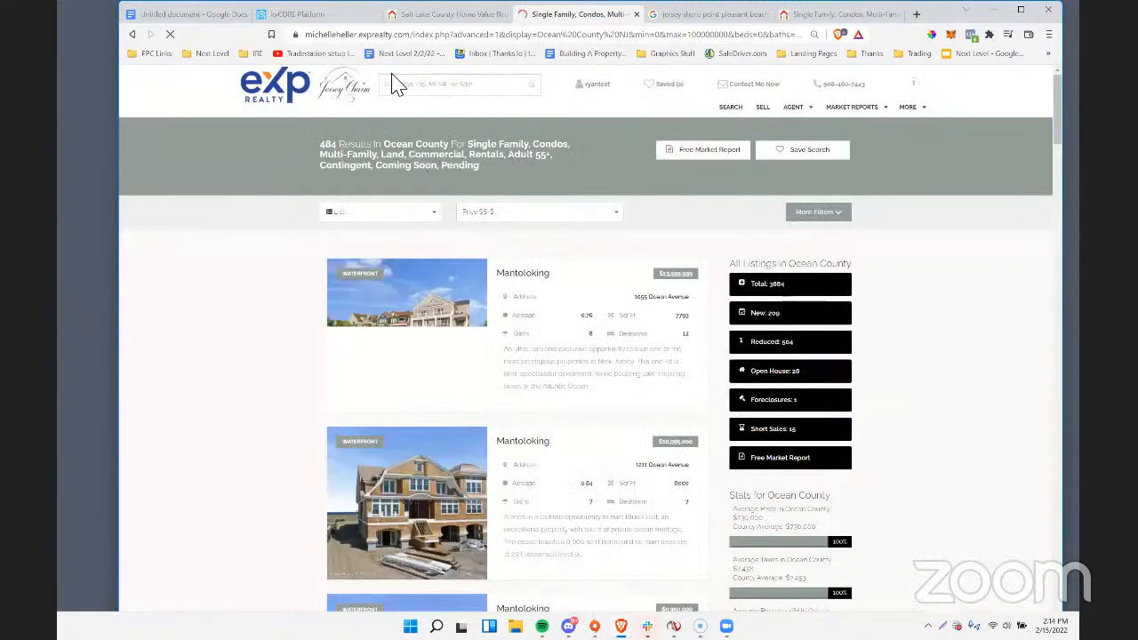
# Open kvCORE's Smart CRM contacts and copy the jerseyshorewaterfront hashtag under the new test lead.
pyautogui.click(310, 17)
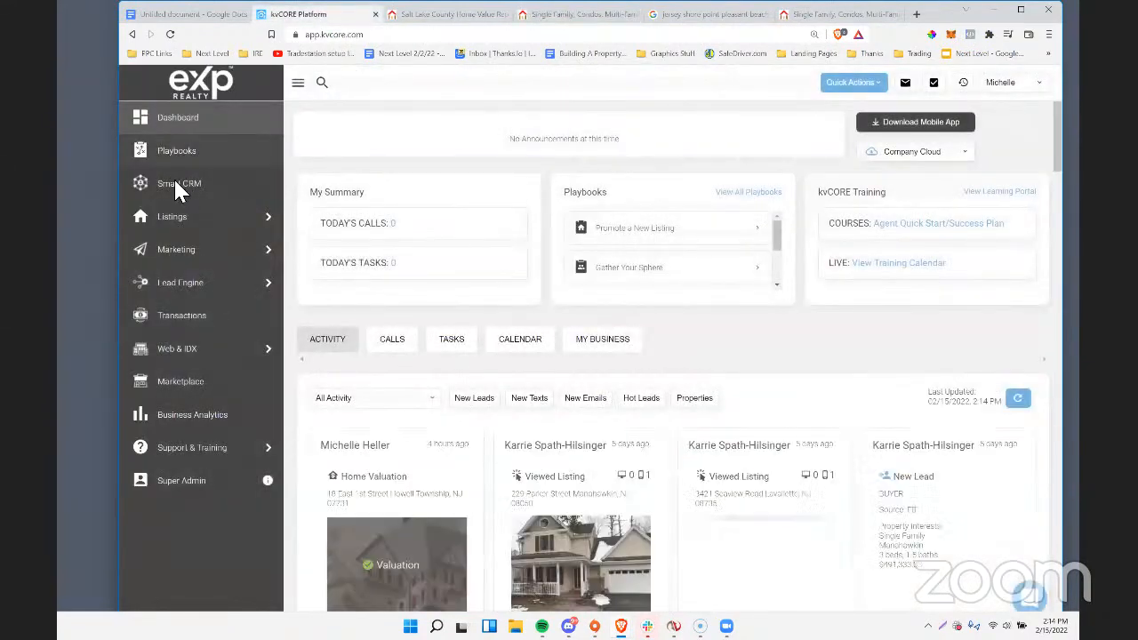
pyautogui.click(180, 187)
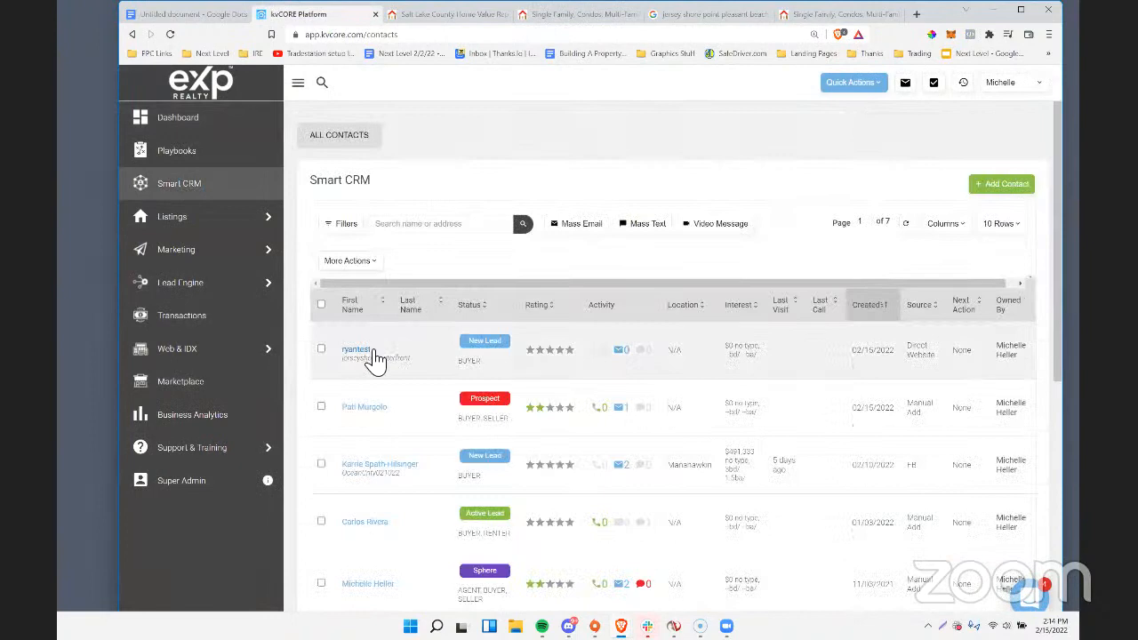
pyautogui.moveTo(425, 362); pyautogui.dragTo(346, 370)
pyautogui.rightClick(369, 373)
pyautogui.click(396, 382)
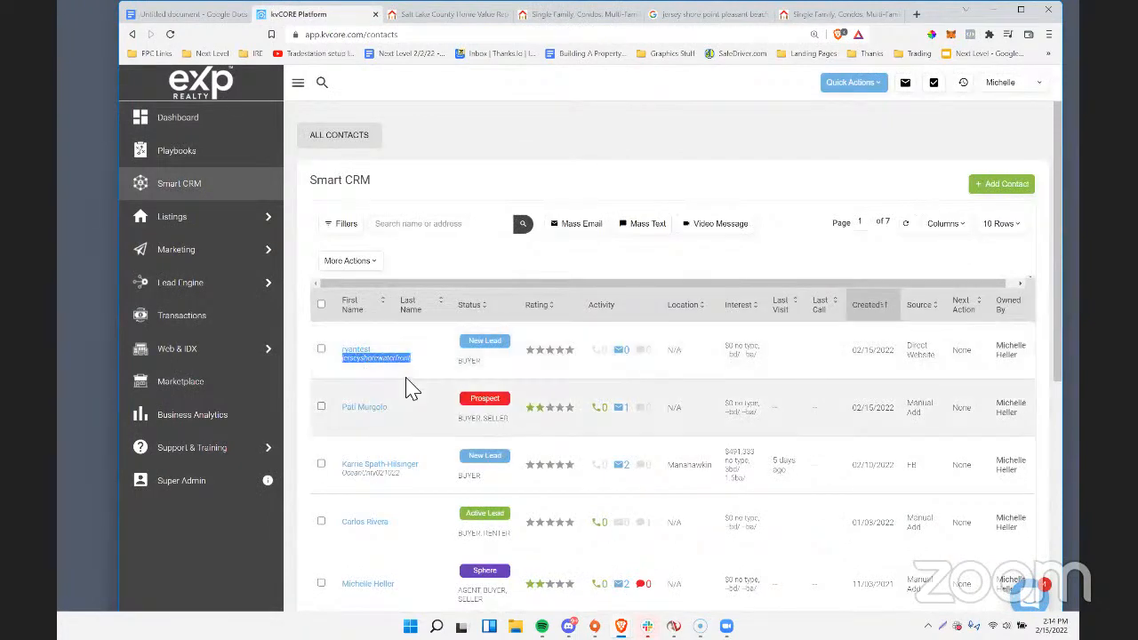
pyautogui.moveTo(417, 359); pyautogui.dragTo(343, 363)
pyautogui.rightClick(370, 360)
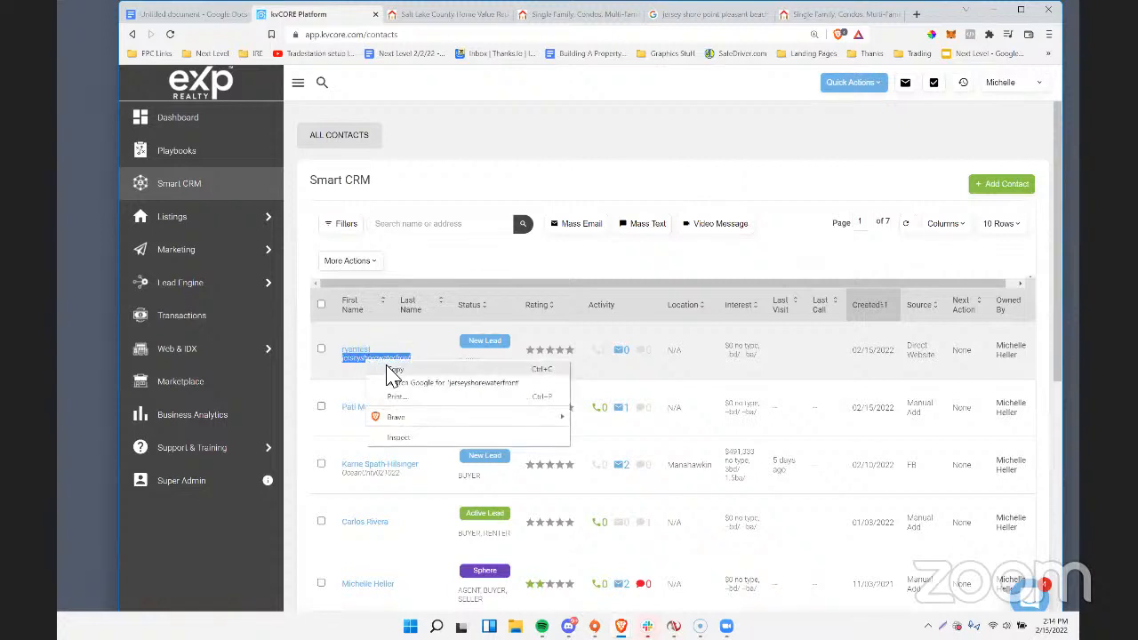
pyautogui.click(388, 367)
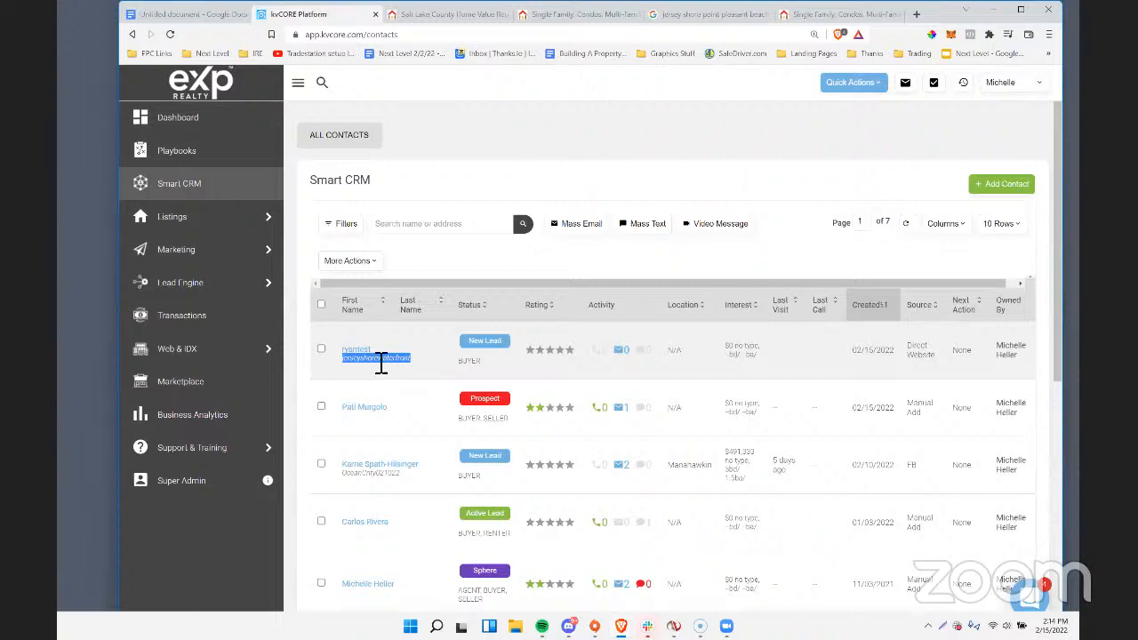
# Open the Search Alerts marketing tool and bring up its Auto Assigned Search Alerts section.
pyautogui.click(186, 255)
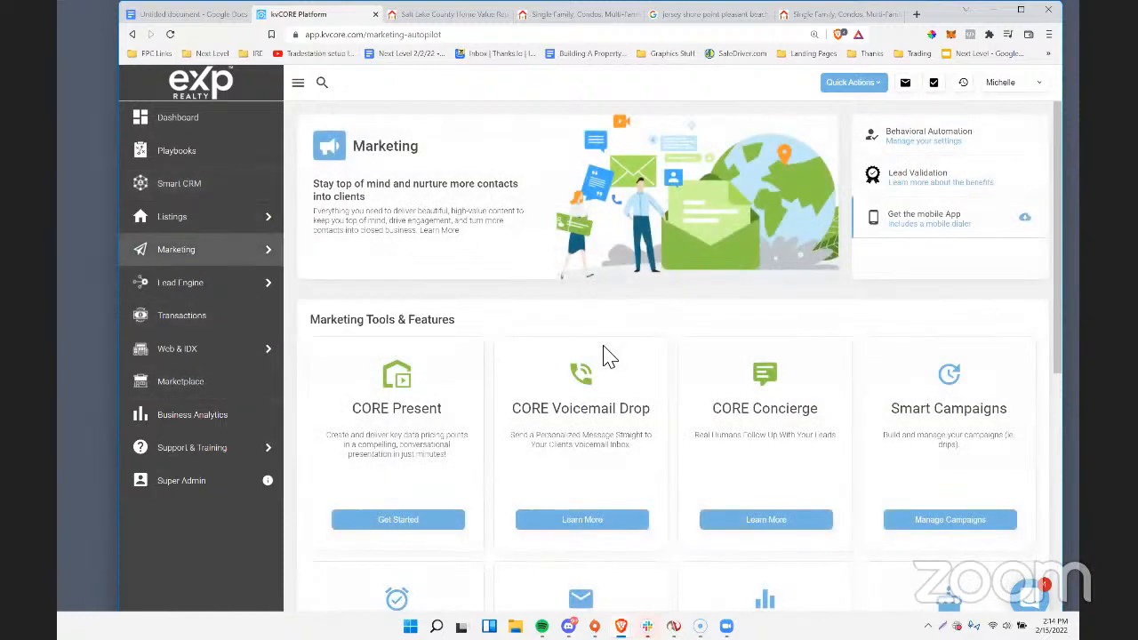
pyautogui.scroll(-5, 613, 391)
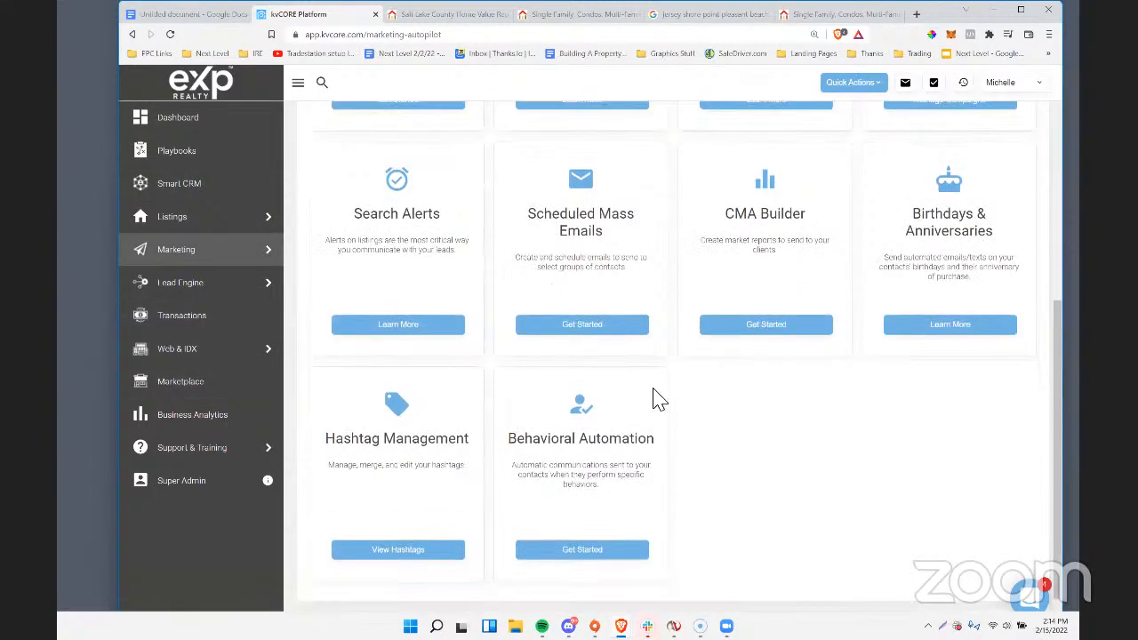
pyautogui.scroll(2, 655, 399)
pyautogui.click(391, 506)
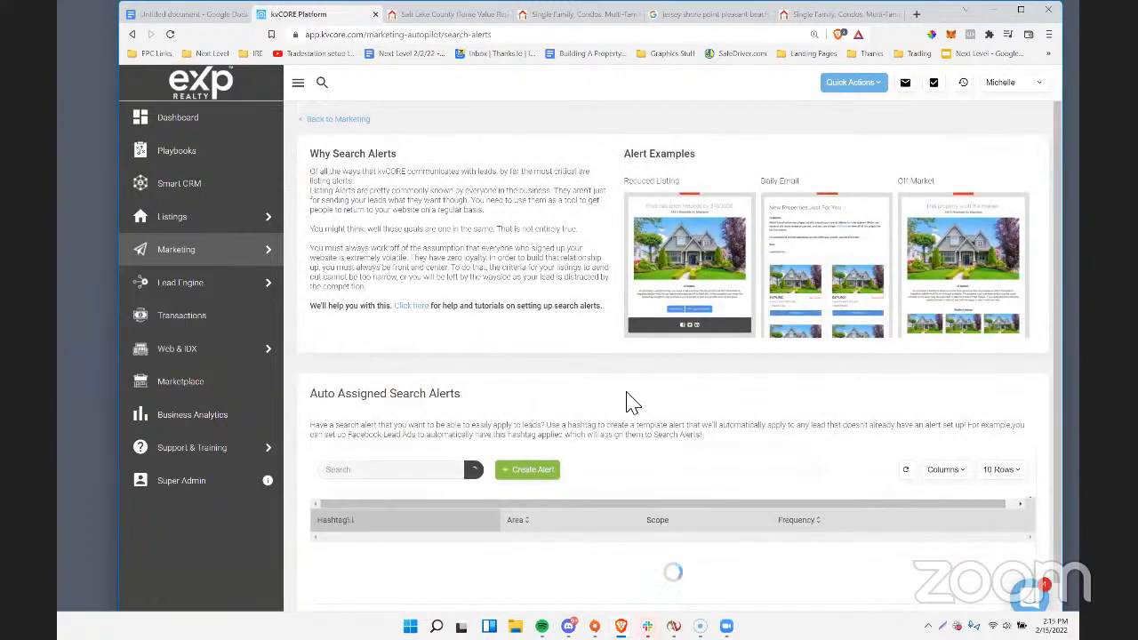
pyautogui.scroll(-1, 666, 421)
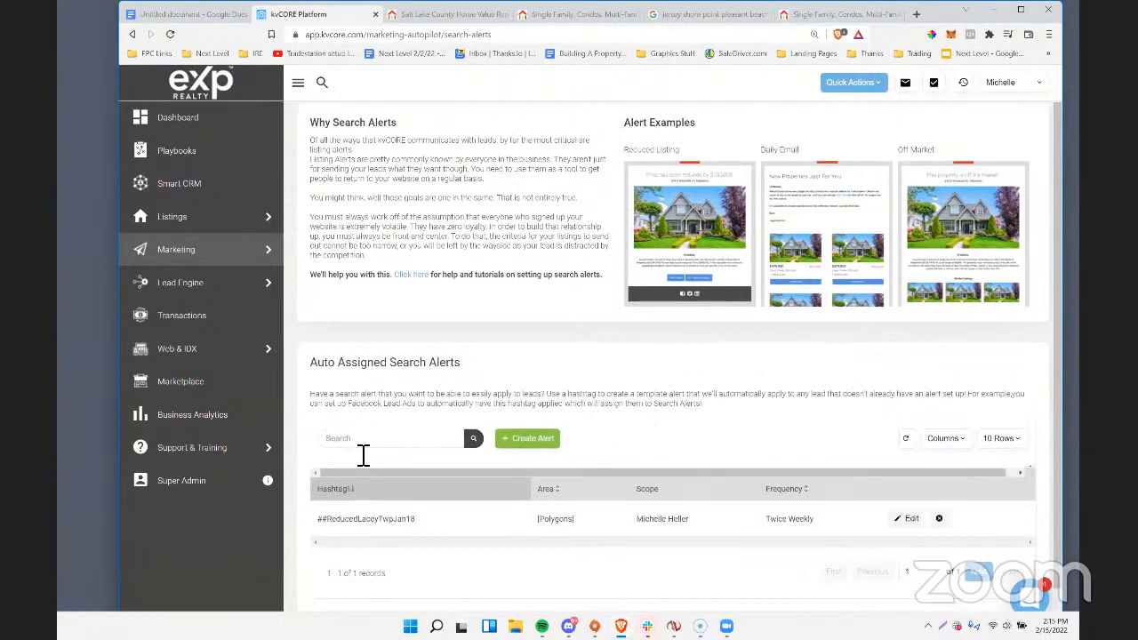
# Start a new auto-assigned search alert and give it the hashtag jerseyshorewaterfront.
pyautogui.click(514, 452)
pyautogui.click(400, 205)
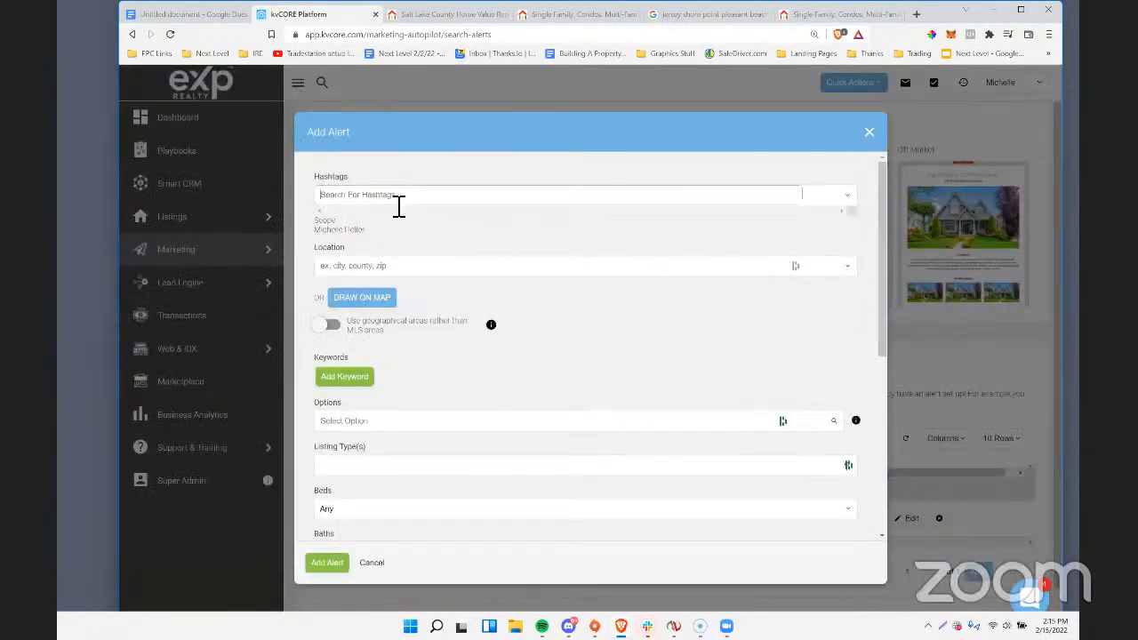
pyautogui.write('jerseyshore')
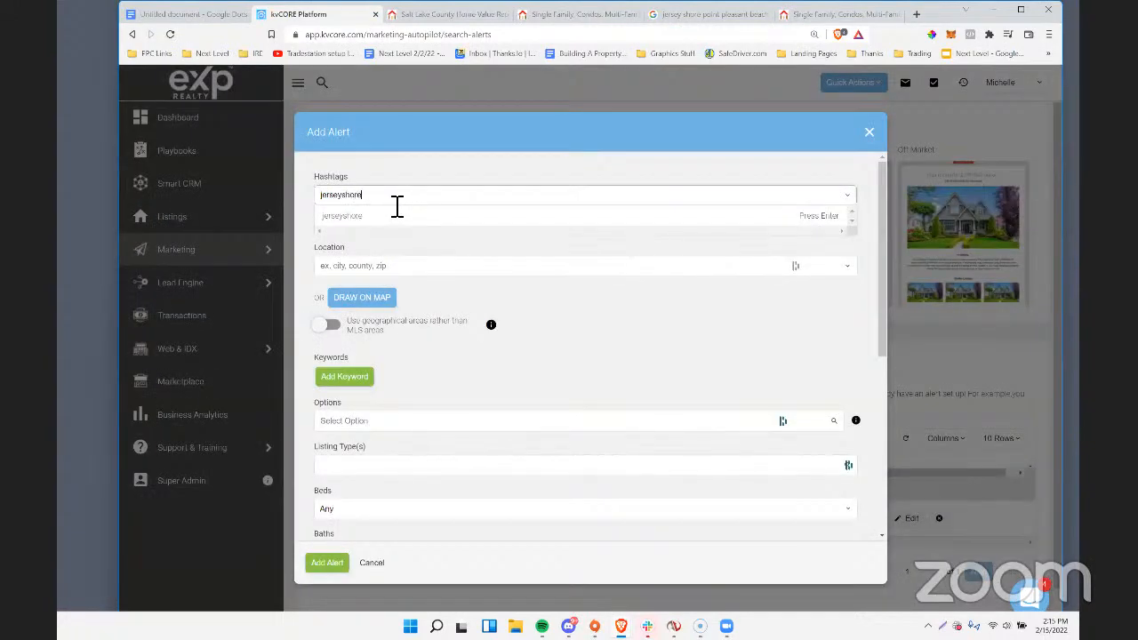
pyautogui.click(394, 238)
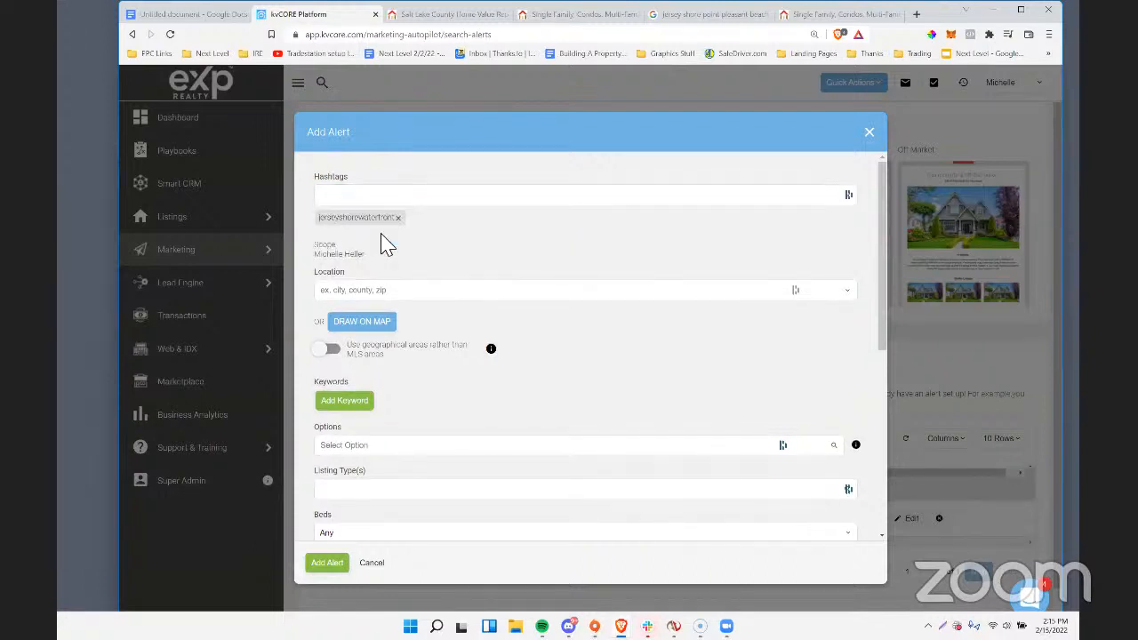
# Open the alert's polygon map search and locate Point Pleasant Beach, NJ, with the whole New Jersey coast in view.
pyautogui.click(376, 324)
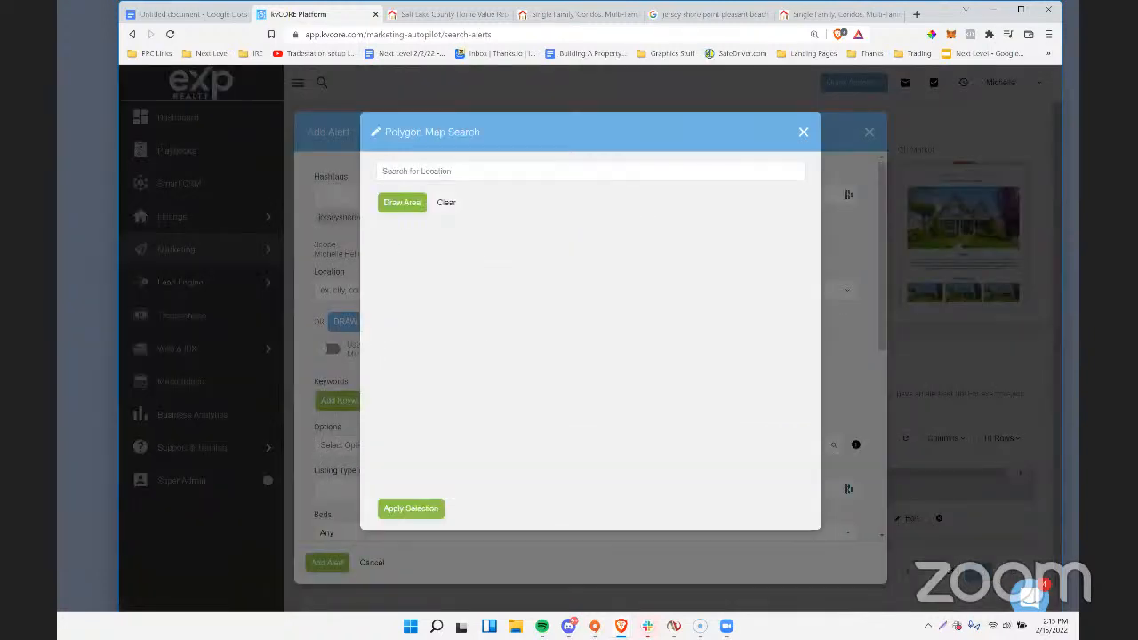
pyautogui.scroll(-3, 501, 304)
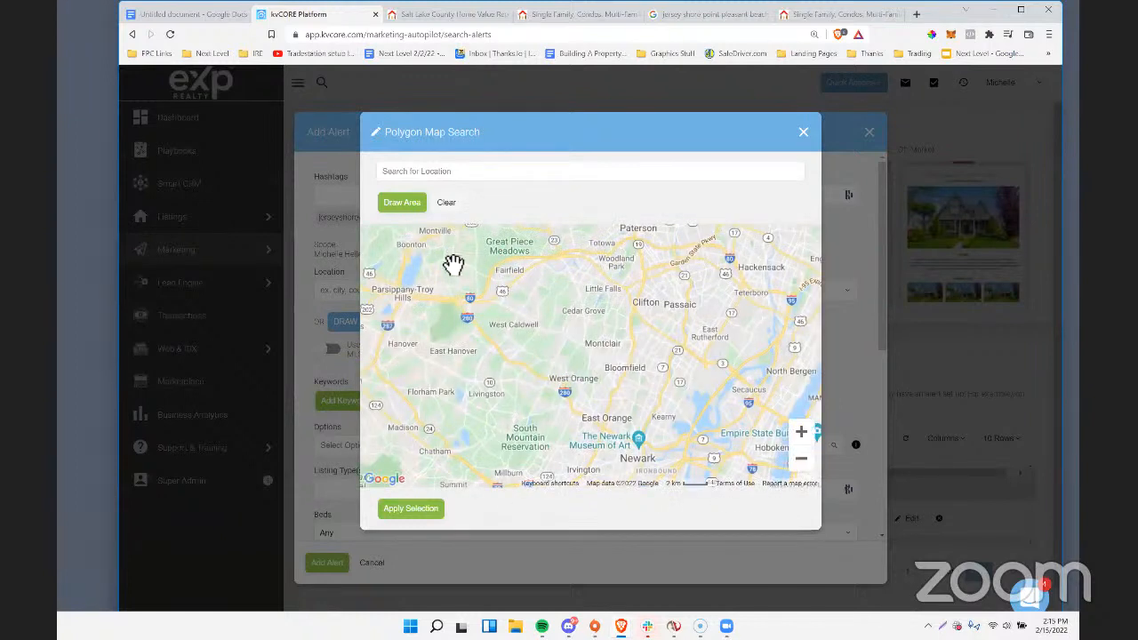
pyautogui.click(430, 174)
pyautogui.write('p')
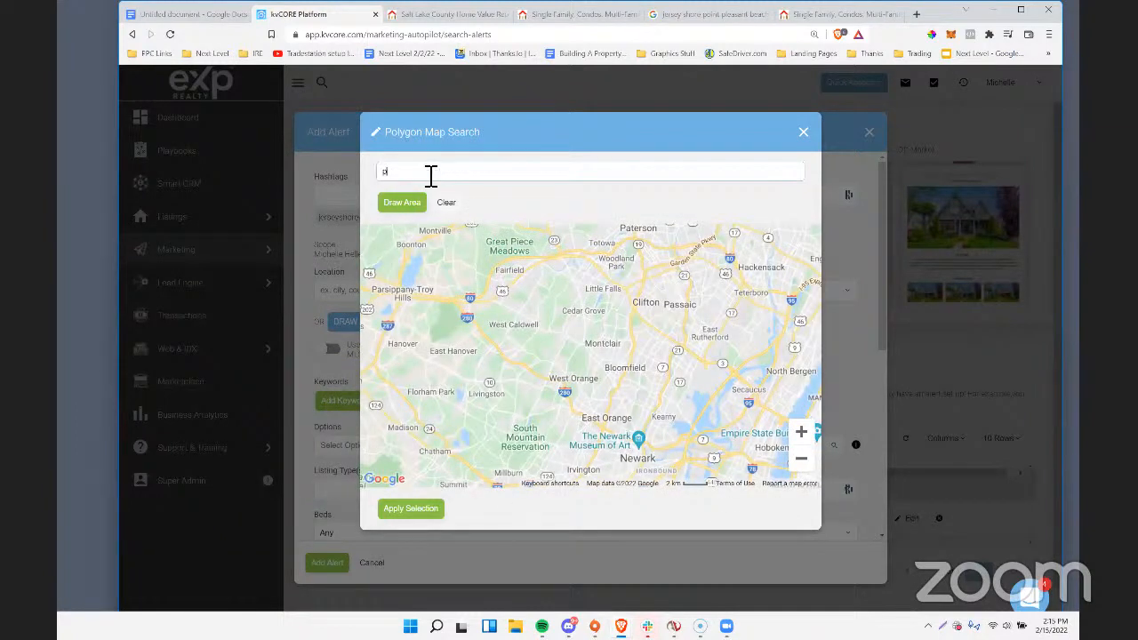
pyautogui.write('oint pleasa')
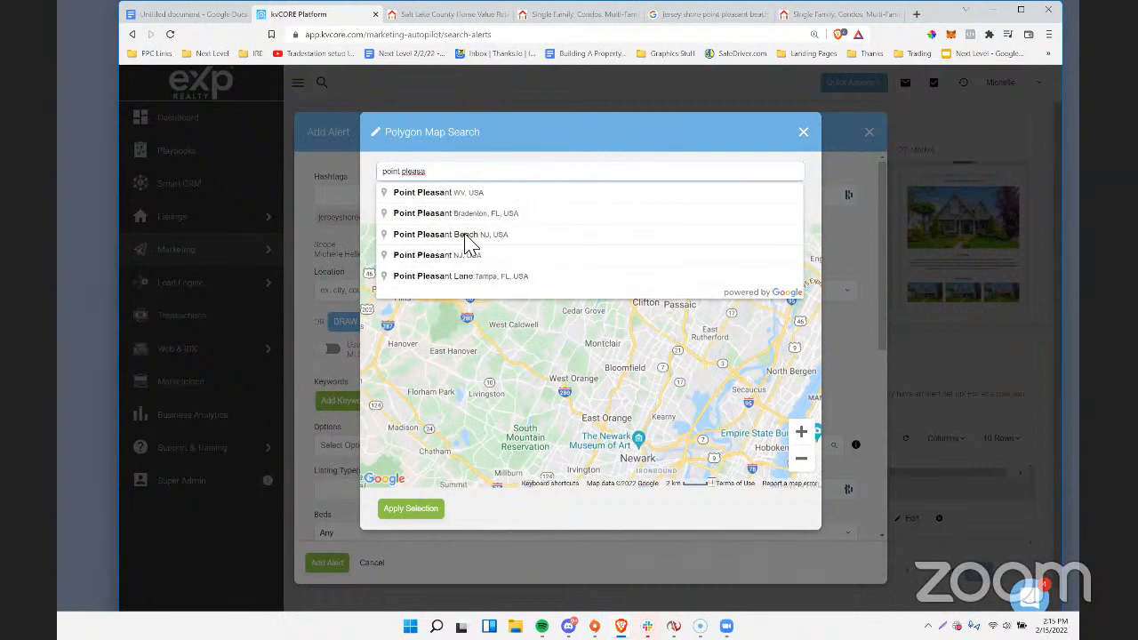
pyautogui.click(464, 236)
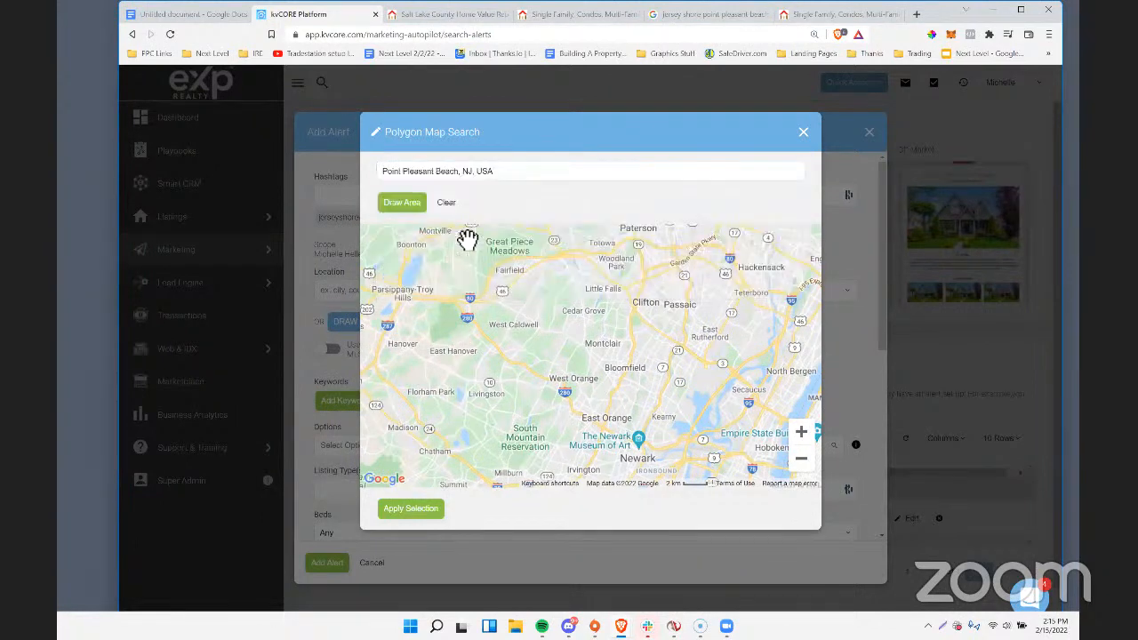
pyautogui.click(805, 469)
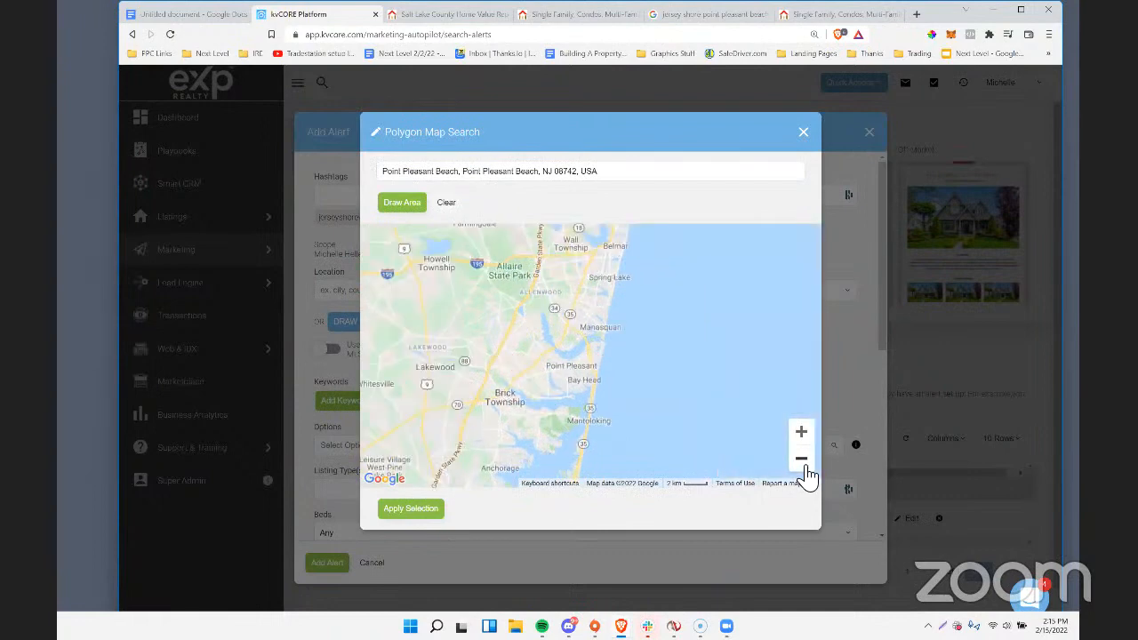
pyautogui.click(803, 462)
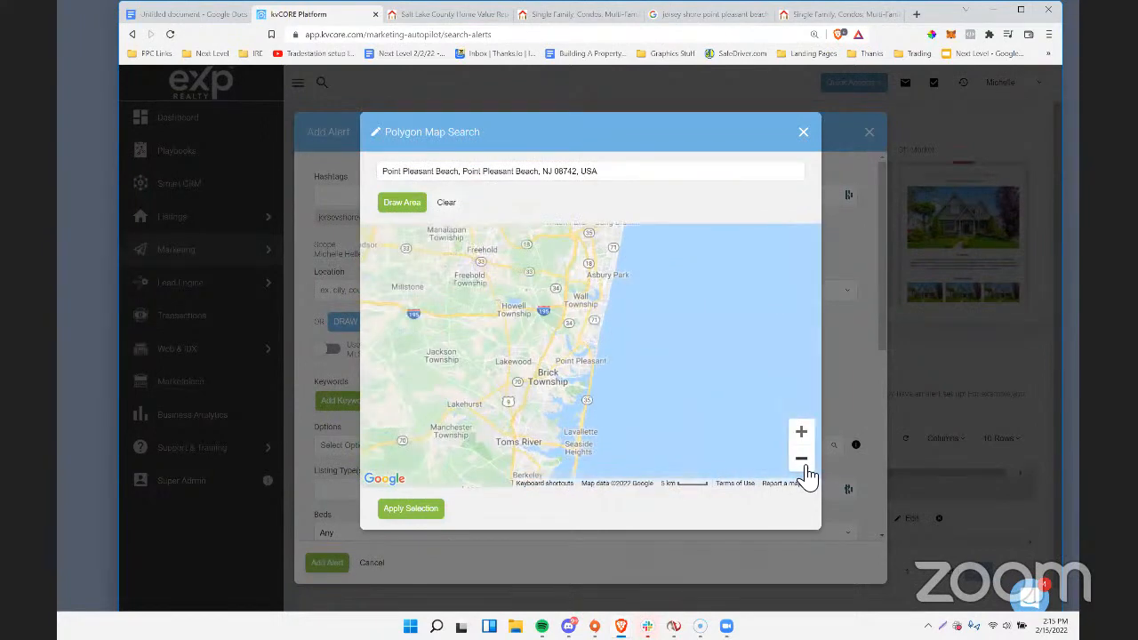
pyautogui.click(805, 468)
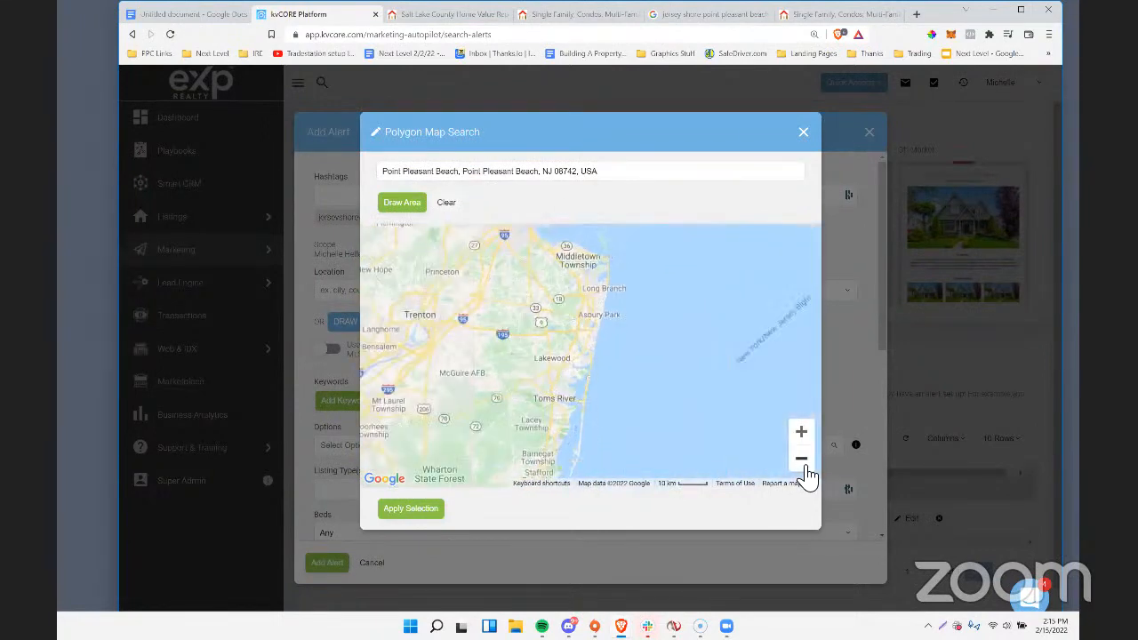
pyautogui.click(805, 469)
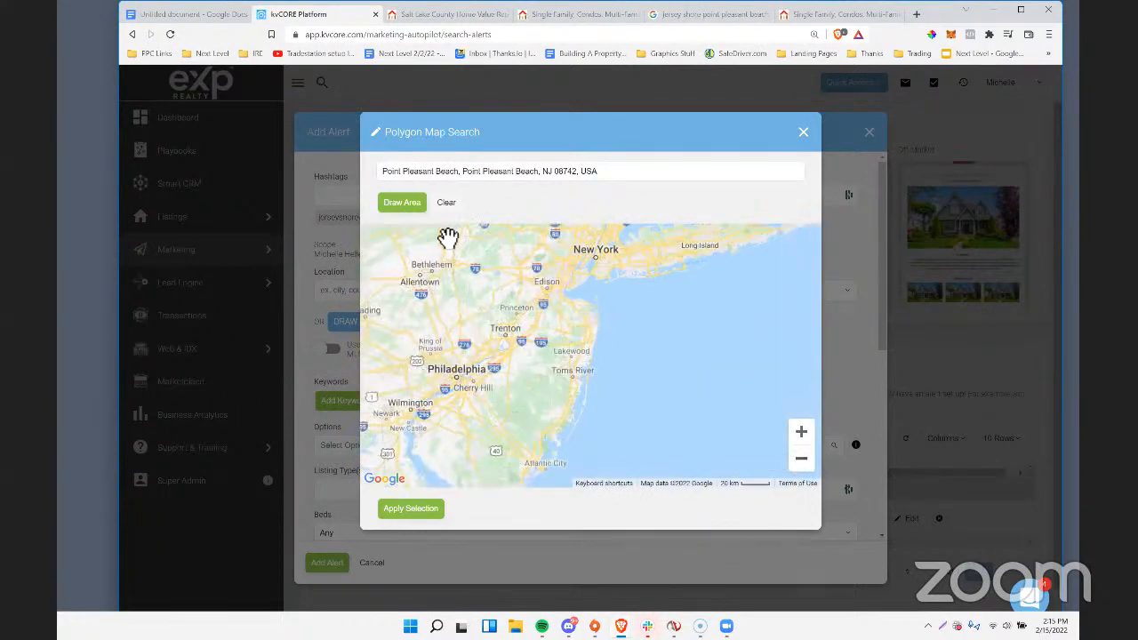
# Draw a five-point area along the Jersey Shore, from north of Lakewood to just above Atlantic City, and apply it as the alert's location.
pyautogui.click(407, 206)
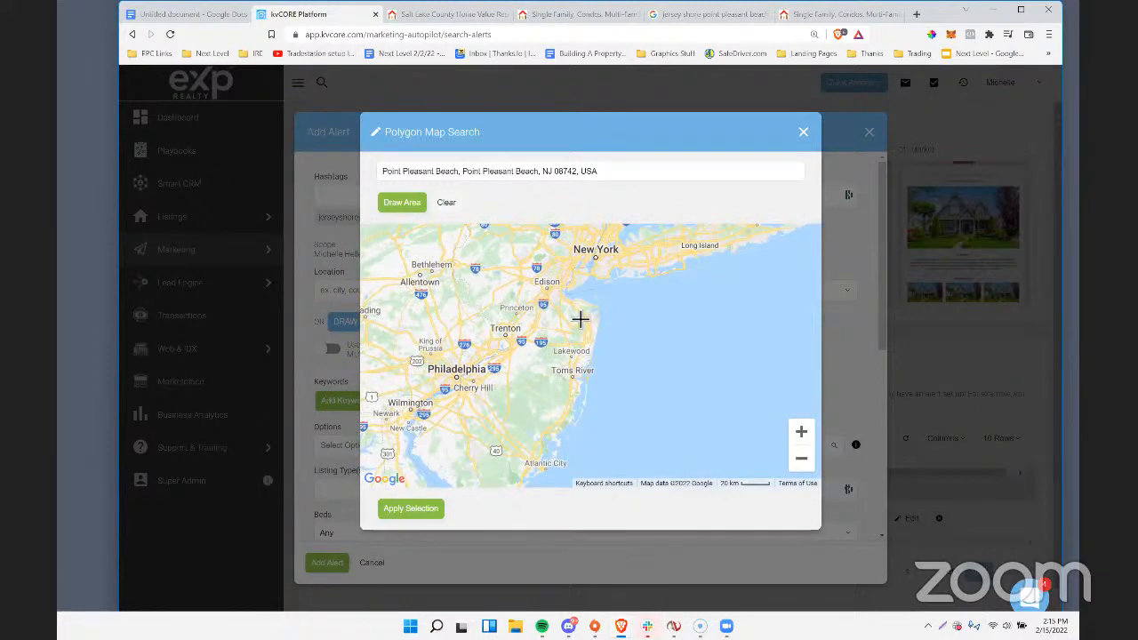
pyautogui.moveTo(581, 320)
pyautogui.mouseDown()
pyautogui.moveTo(578, 432)
pyautogui.moveTo(578, 305)
pyautogui.mouseUp()
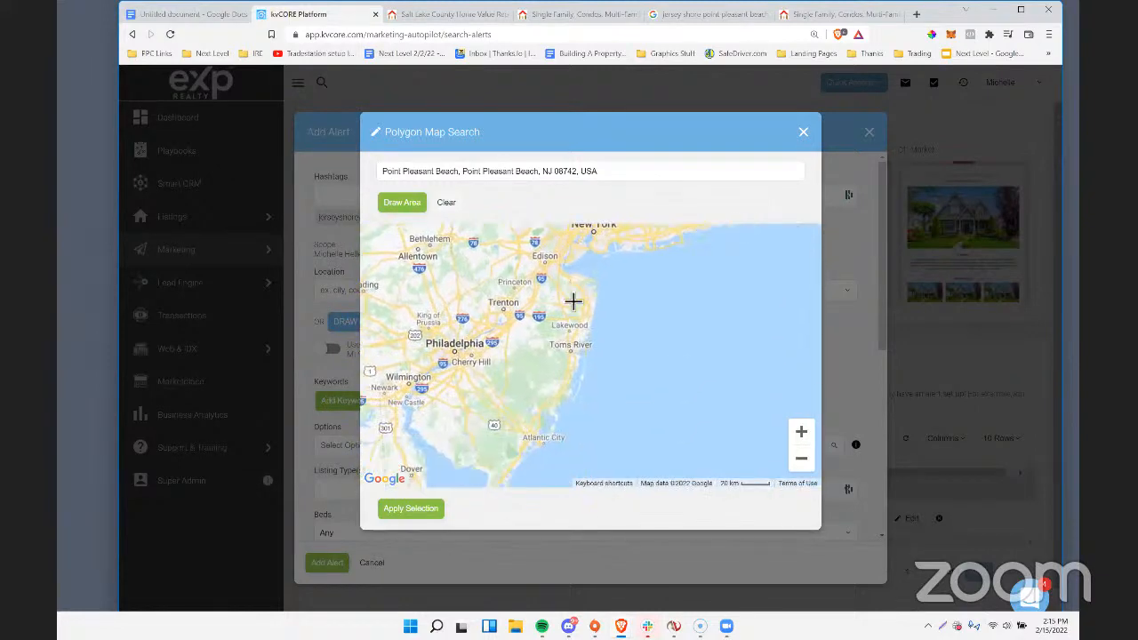
pyautogui.click(567, 296)
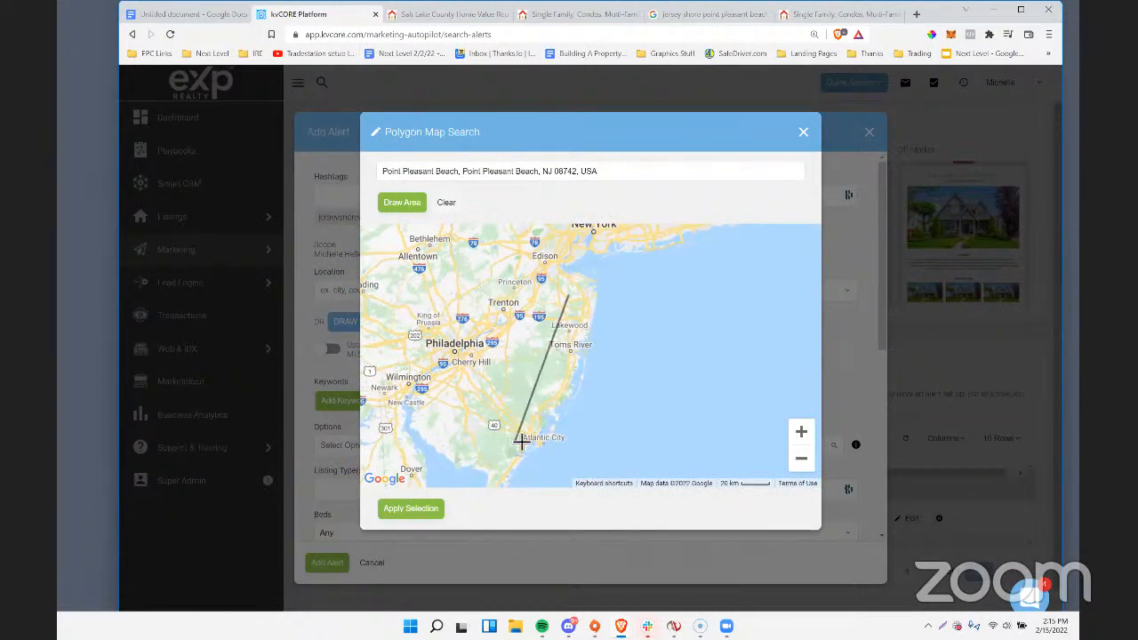
pyautogui.click(541, 400)
pyautogui.click(582, 420)
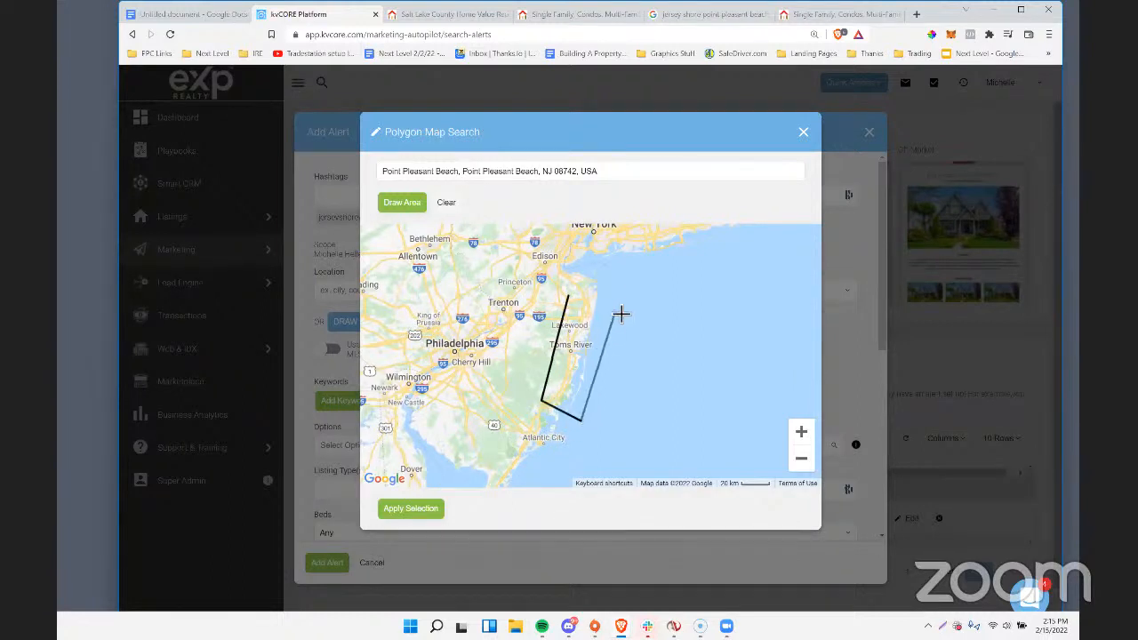
pyautogui.click(616, 308)
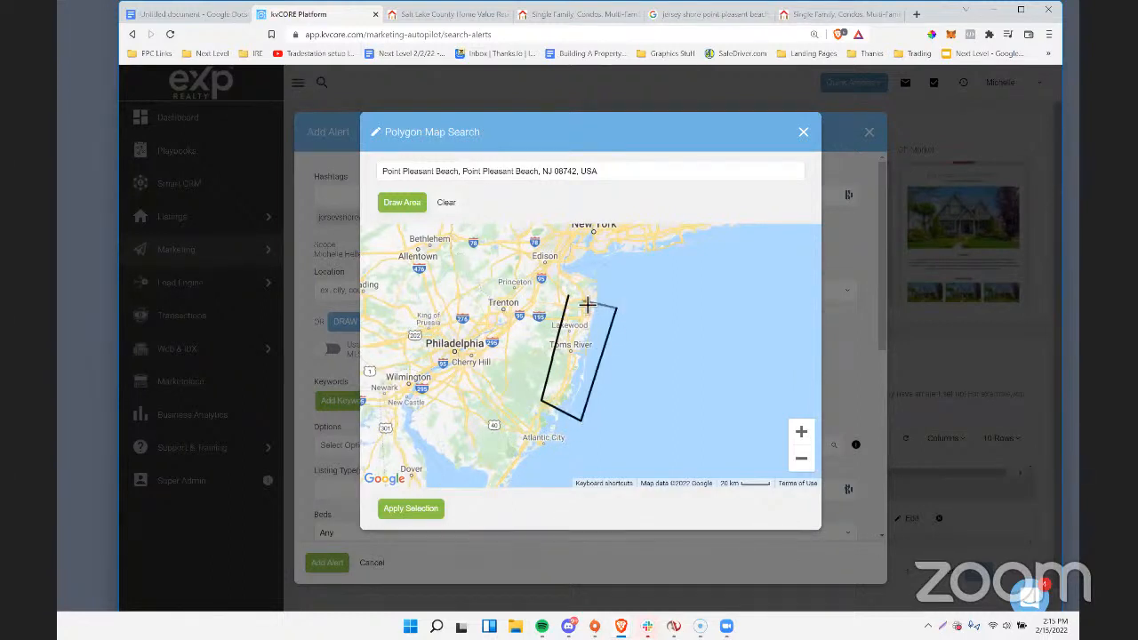
pyautogui.click(569, 298)
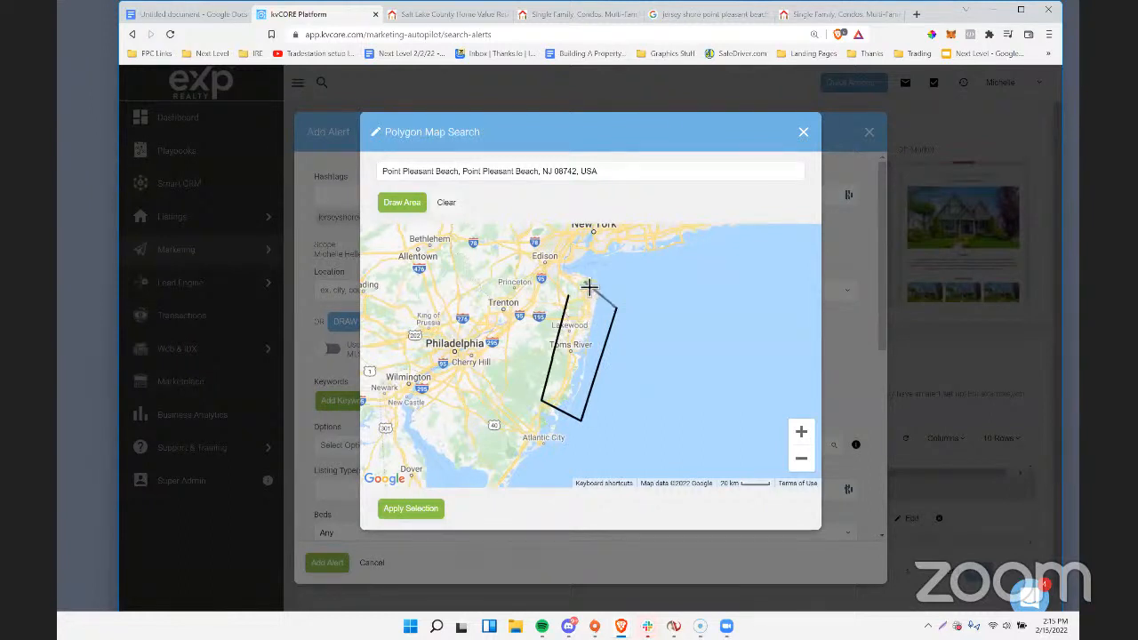
pyautogui.click(605, 281)
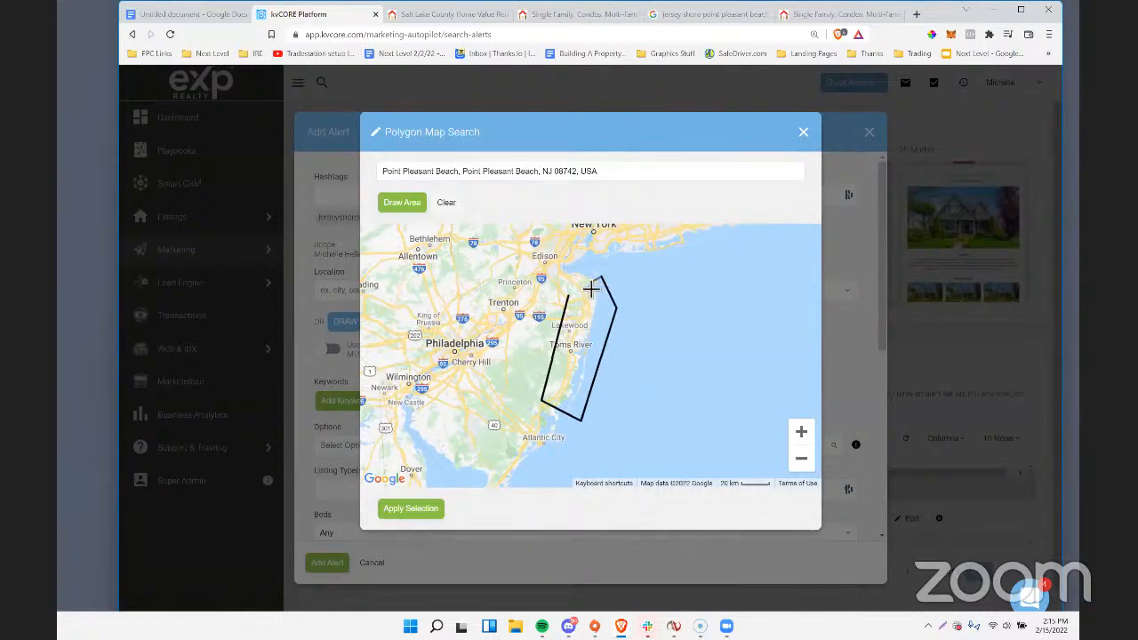
pyautogui.click(569, 297)
pyautogui.click(573, 297)
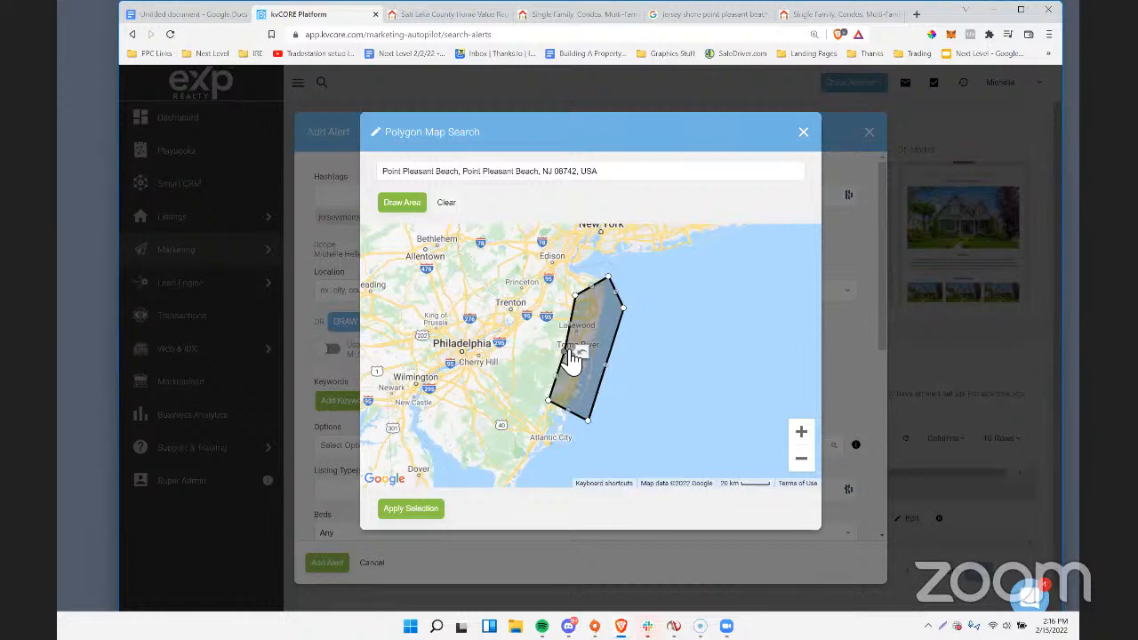
pyautogui.click(410, 509)
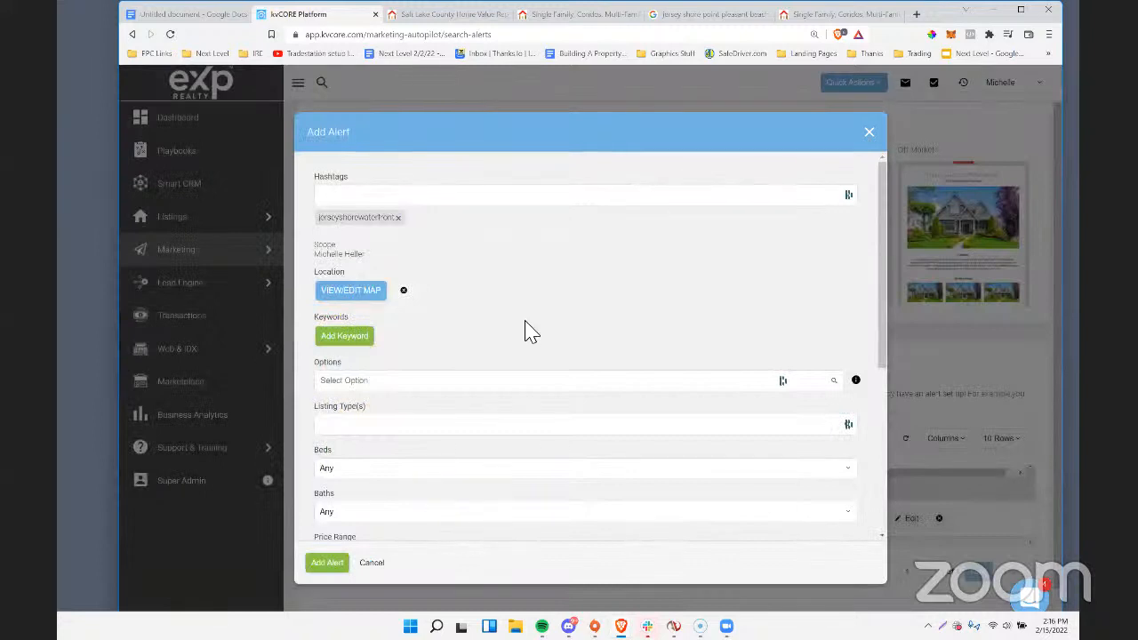
# Review the alert's remaining criteria and frequency, and add the jerseyshorewaterfront alert to the auto-assigned search alerts.
pyautogui.scroll(-4, 530, 287)
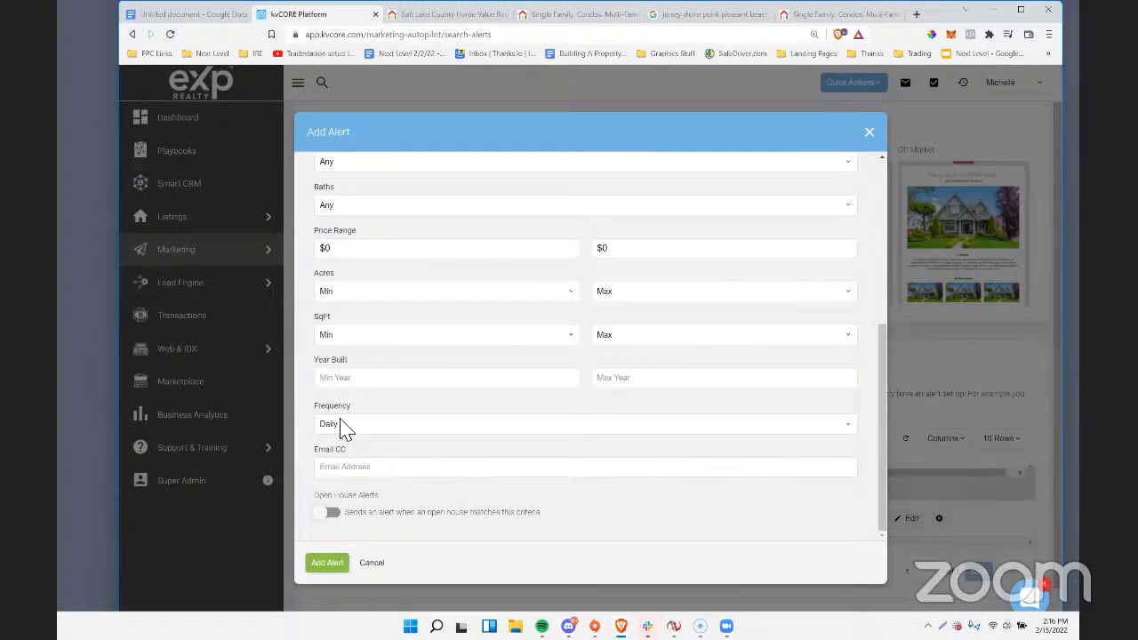
pyautogui.scroll(4, 426, 222)
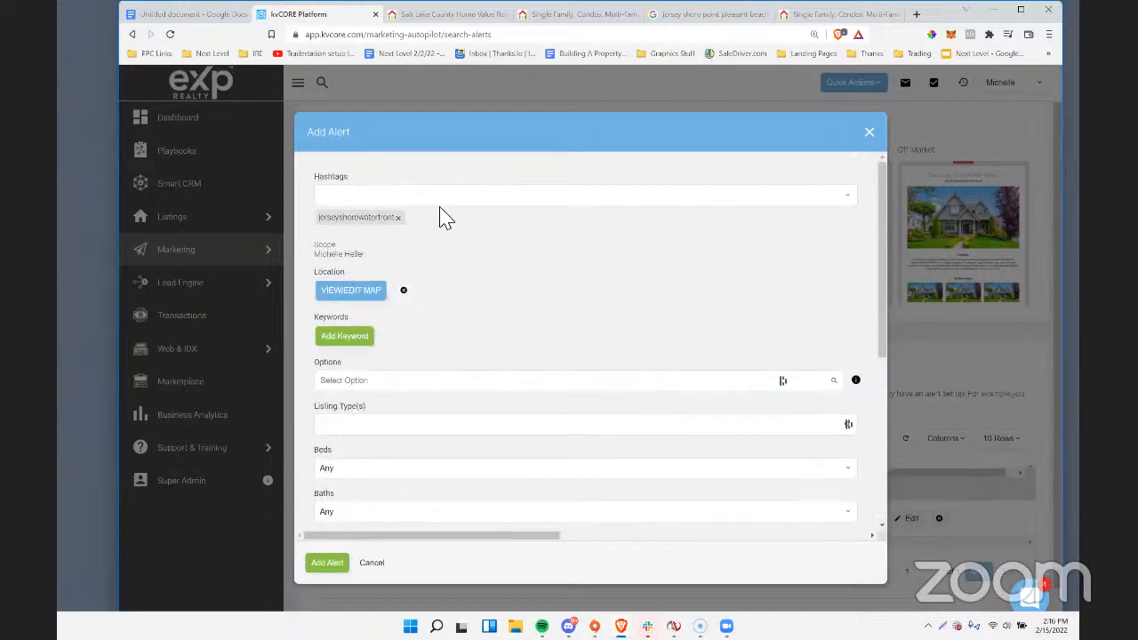
pyautogui.scroll(-4, 454, 240)
pyautogui.click(339, 560)
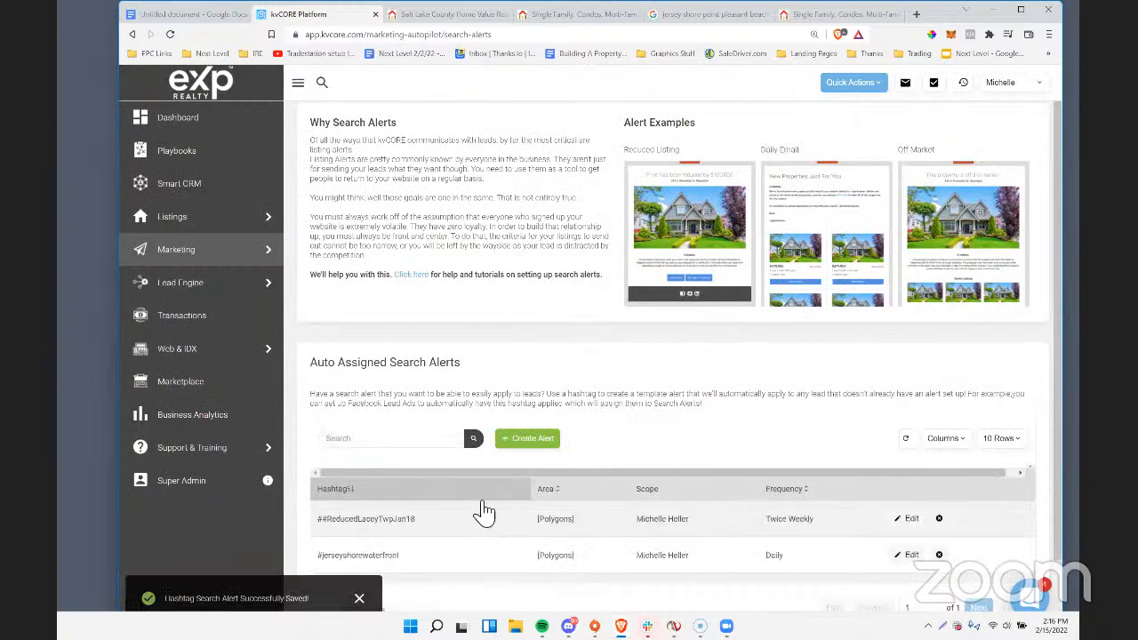
pyautogui.scroll(-1, 371, 498)
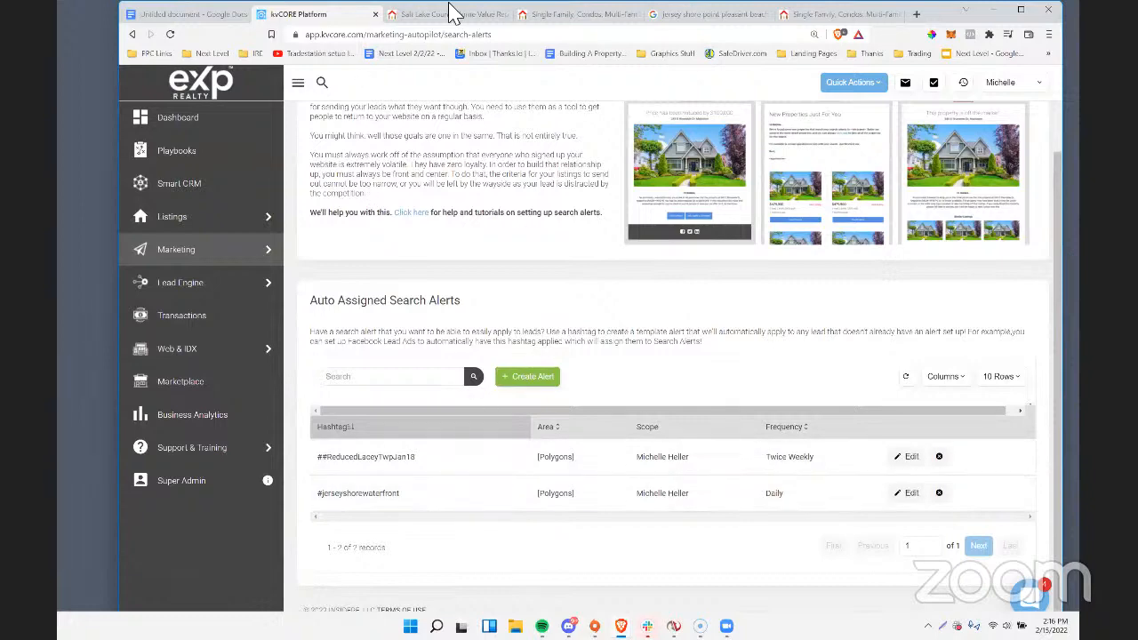
# Go back from the Ocean County listing results to the Jersey Shore Waterfront landing page and highlight its headline and subheading.
pyautogui.click(575, 15)
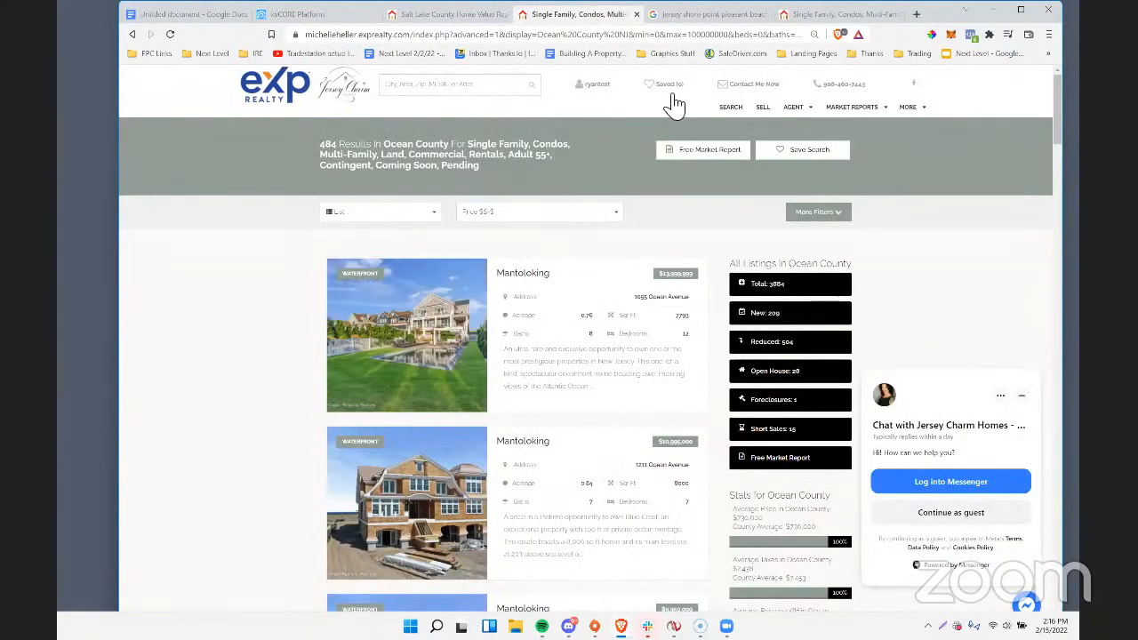
pyautogui.click(135, 36)
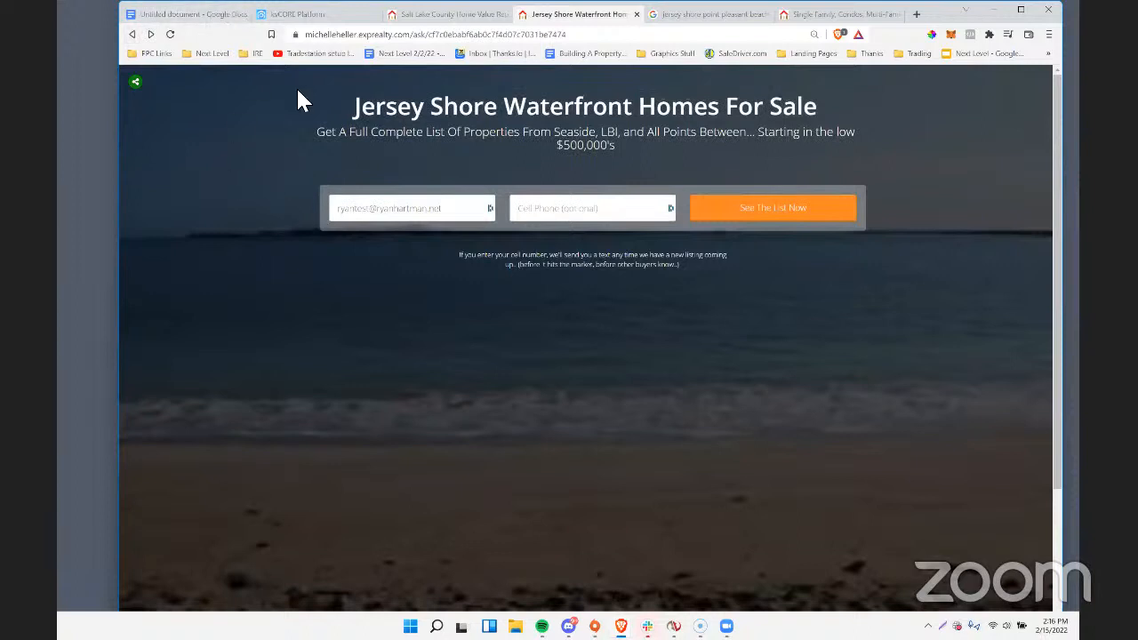
pyautogui.moveTo(354, 107); pyautogui.dragTo(762, 145)
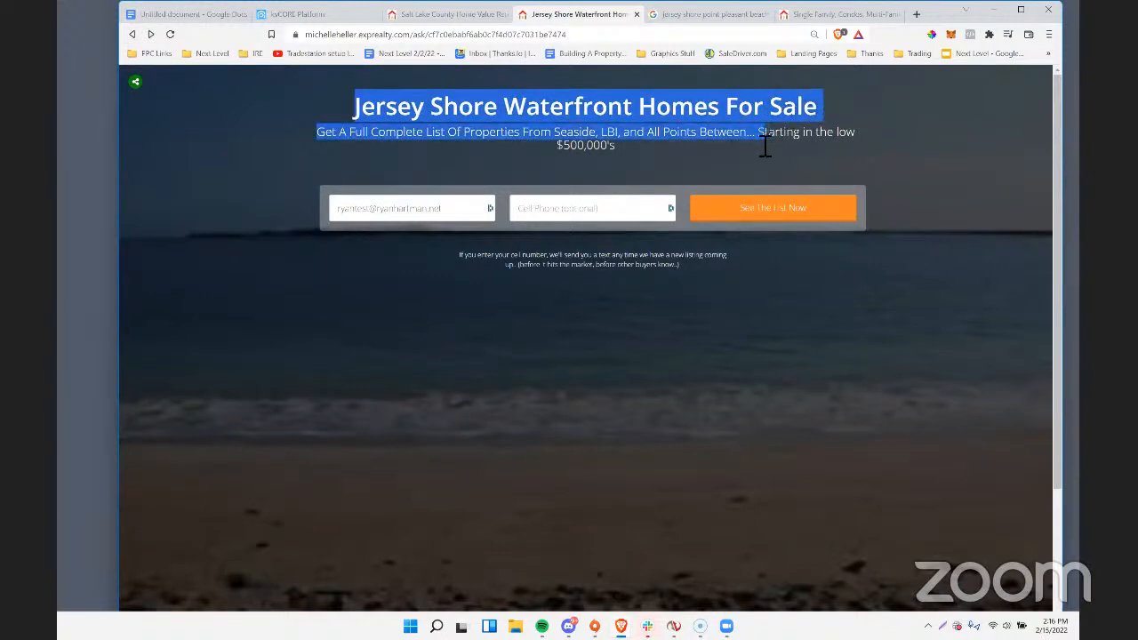
# Open the test lead's record in kvCORE's Smart CRM and examine its hashtag, system source and activity timeline.
pyautogui.click(311, 14)
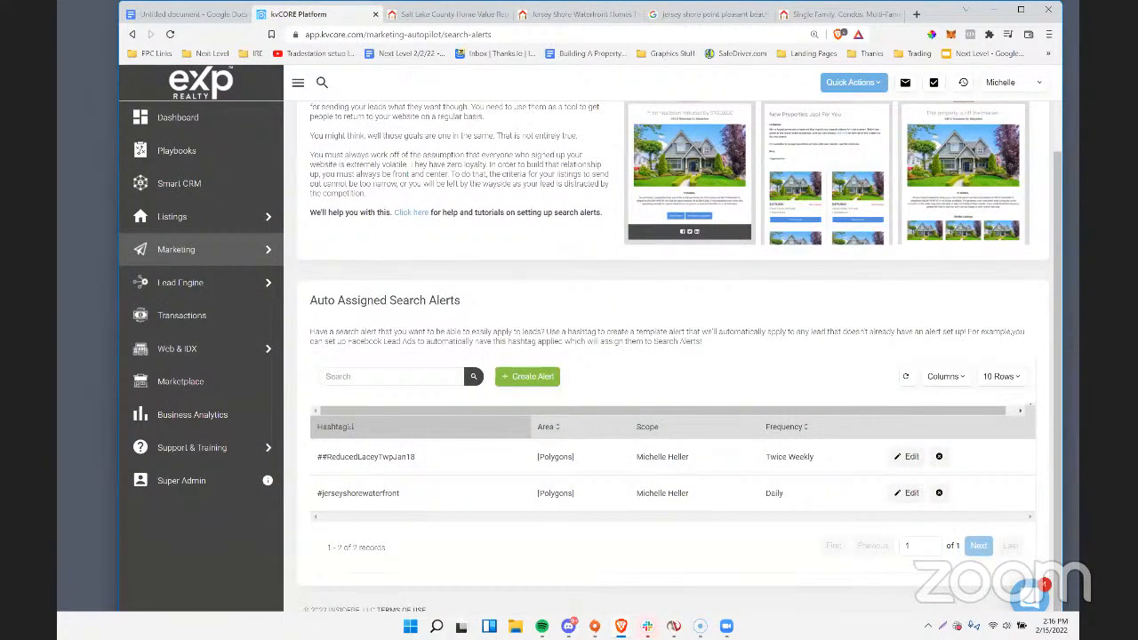
pyautogui.click(181, 191)
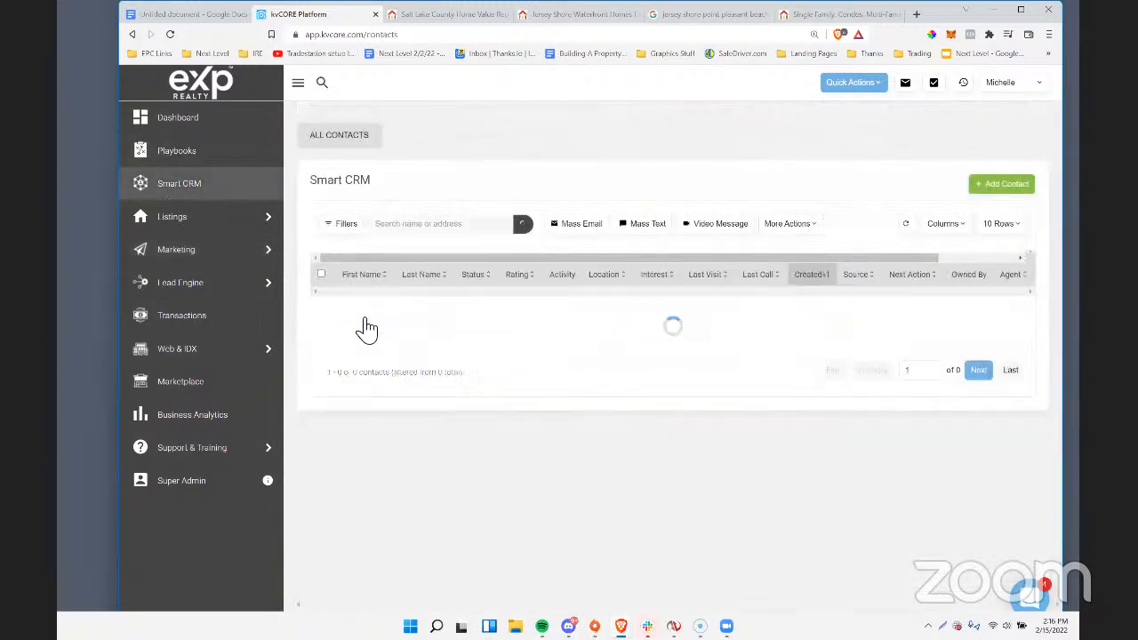
pyautogui.click(364, 358)
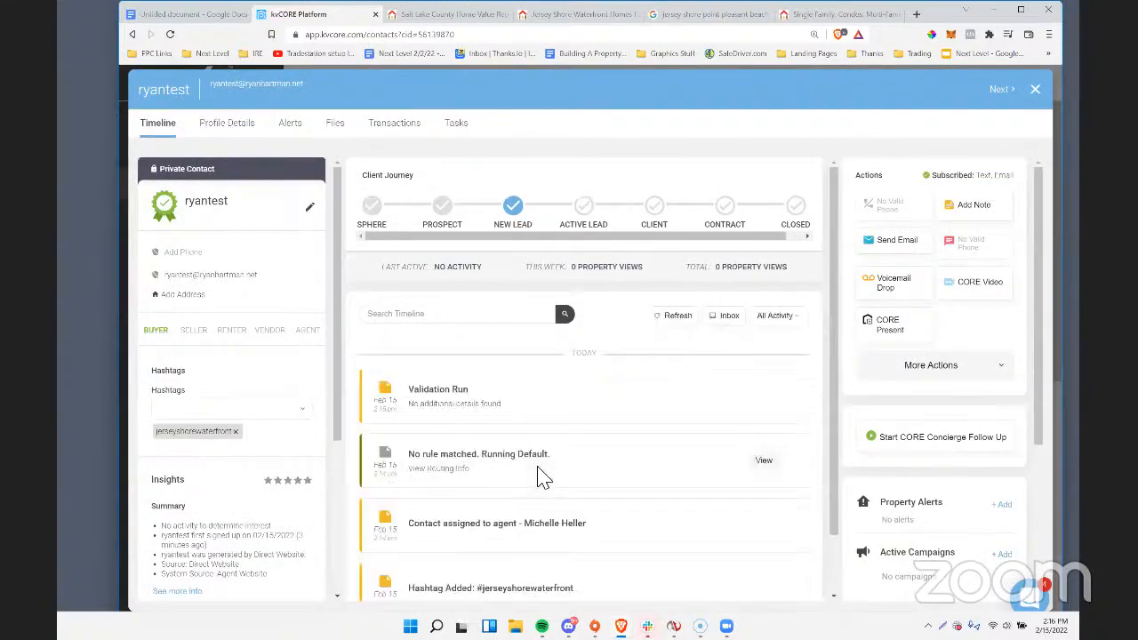
pyautogui.scroll(-1, 263, 532)
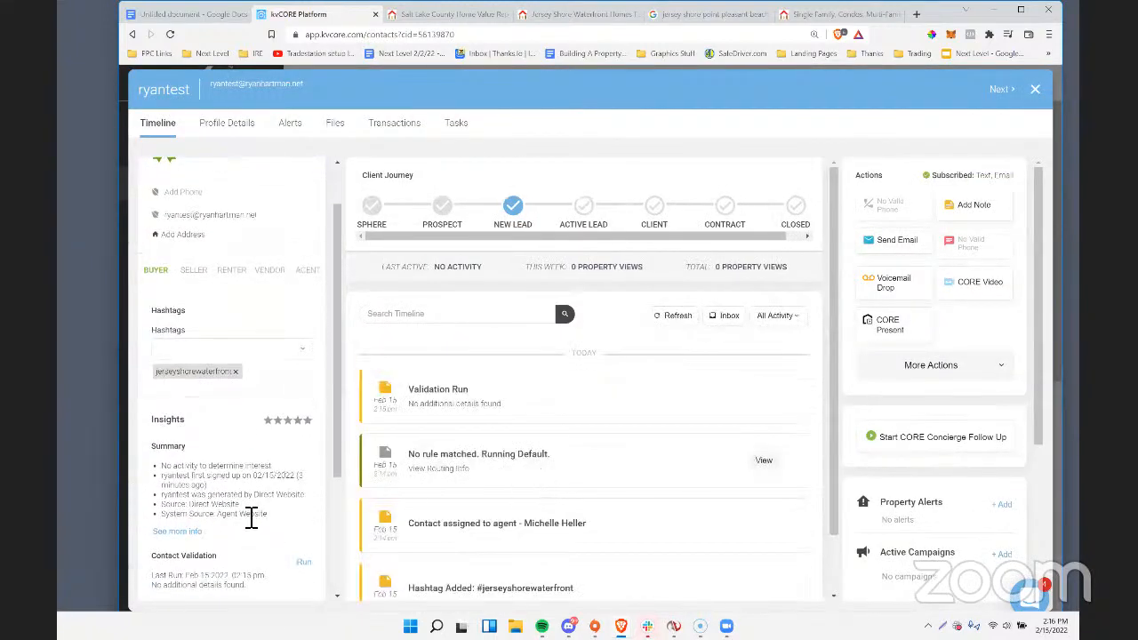
pyautogui.moveTo(252, 508); pyautogui.dragTo(229, 522)
pyautogui.scroll(-1, 593, 389)
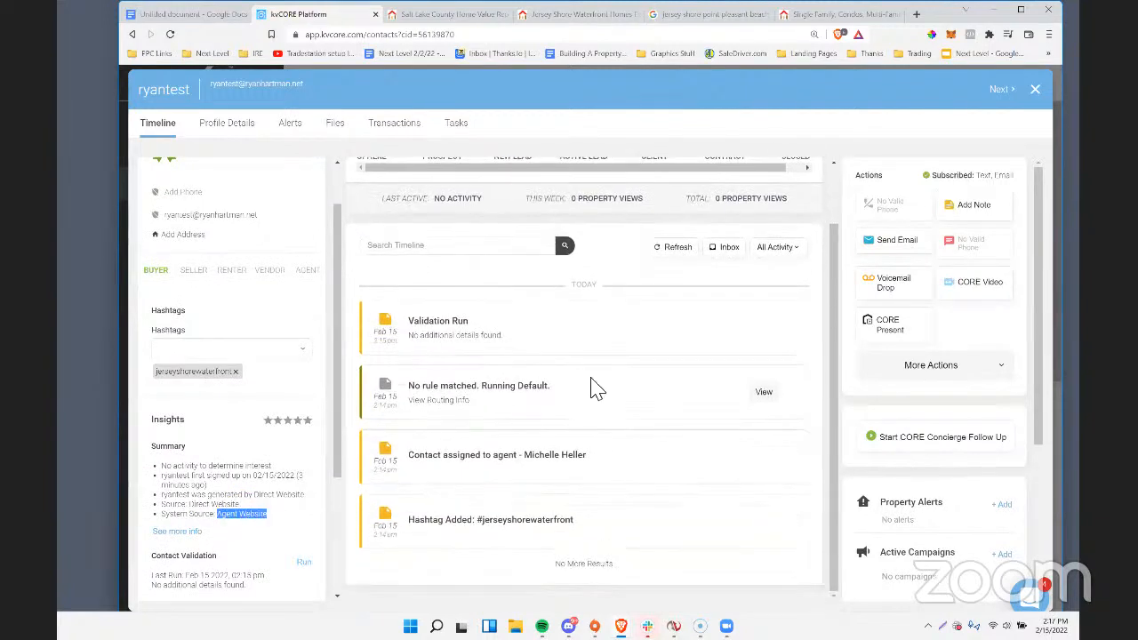
pyautogui.scroll(1, 594, 389)
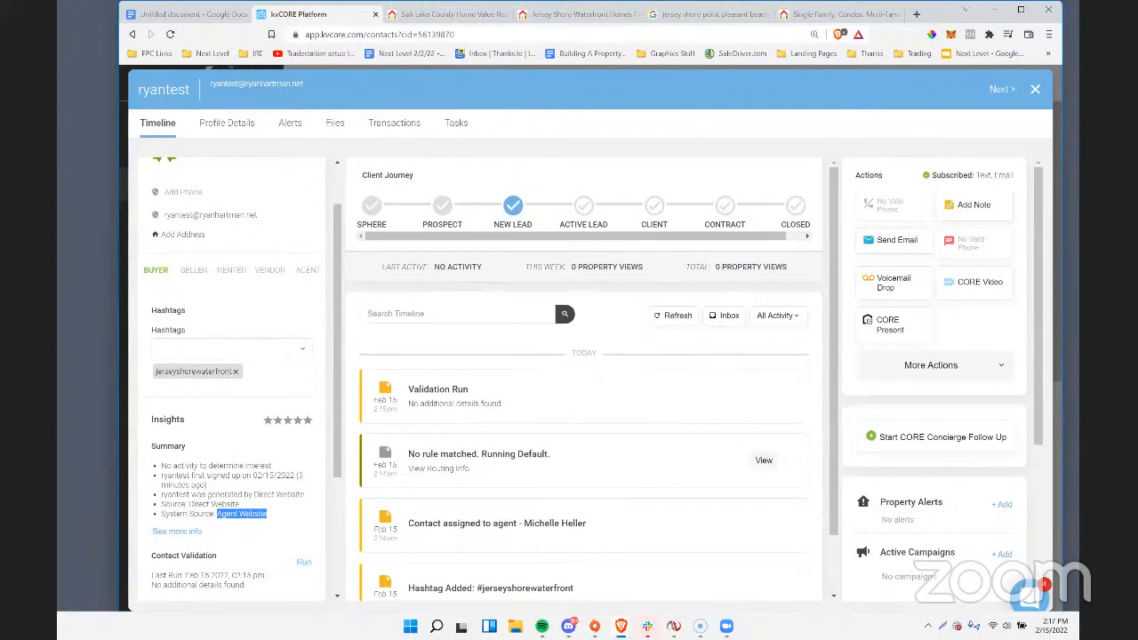
pyautogui.scroll(-1, 579, 383)
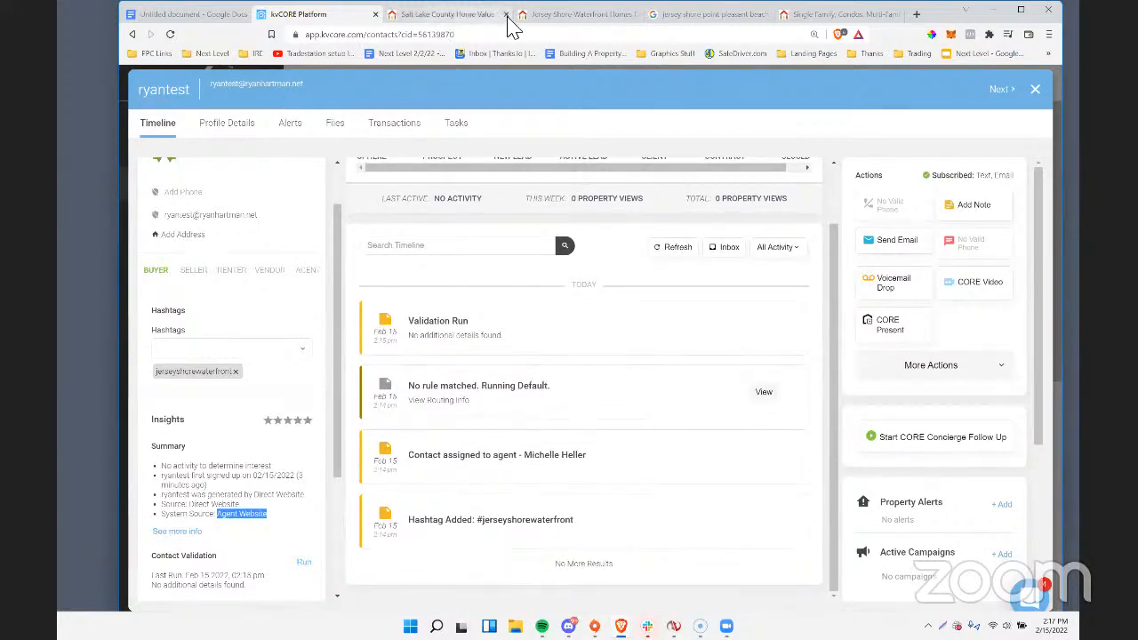
# Return to the Jersey Shore Waterfront Homes For Sale landing page.
pyautogui.click(536, 22)
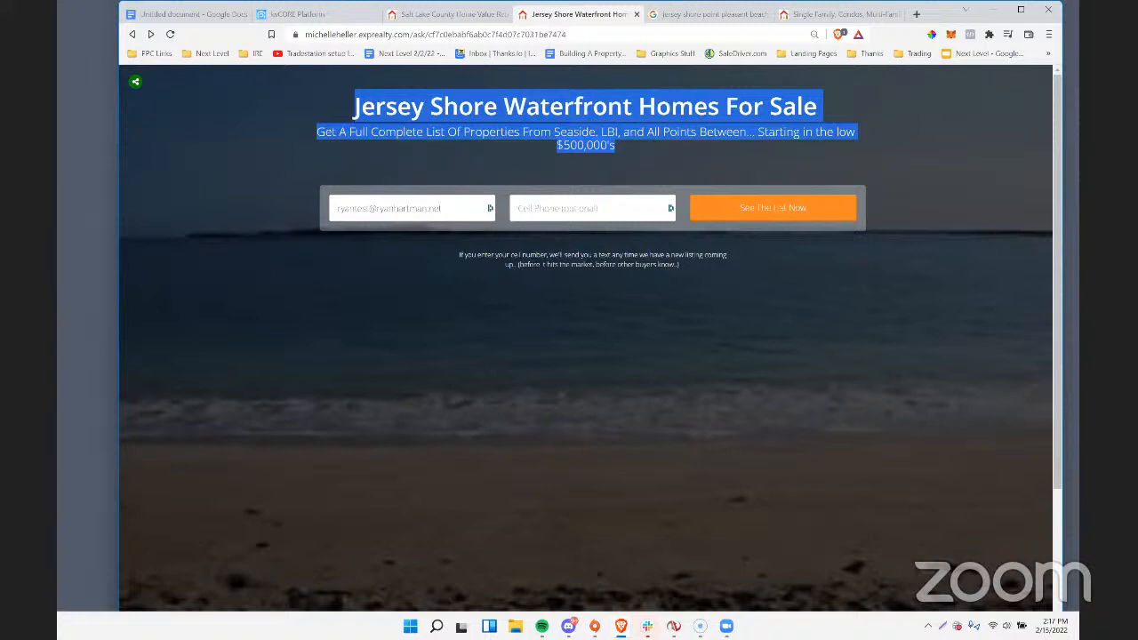
# Open the shared "Se dueño de tu propia traila" landing page, decline the translation extension, and review its headline, bullets and form.
pyautogui.click(729, 243)
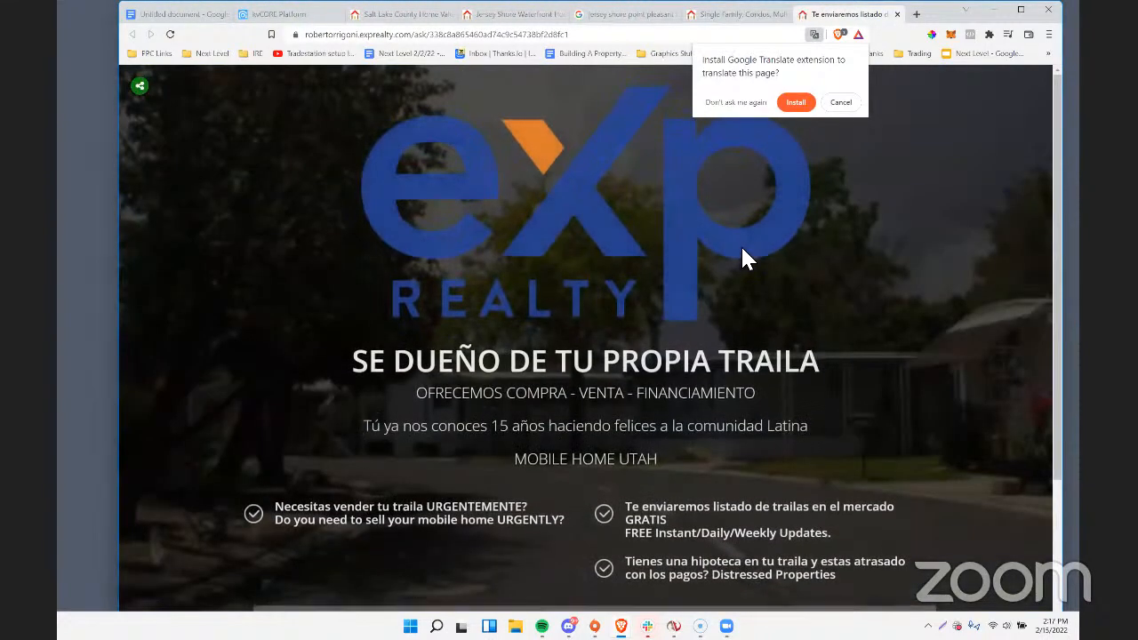
pyautogui.click(842, 103)
pyautogui.scroll(-2, 698, 248)
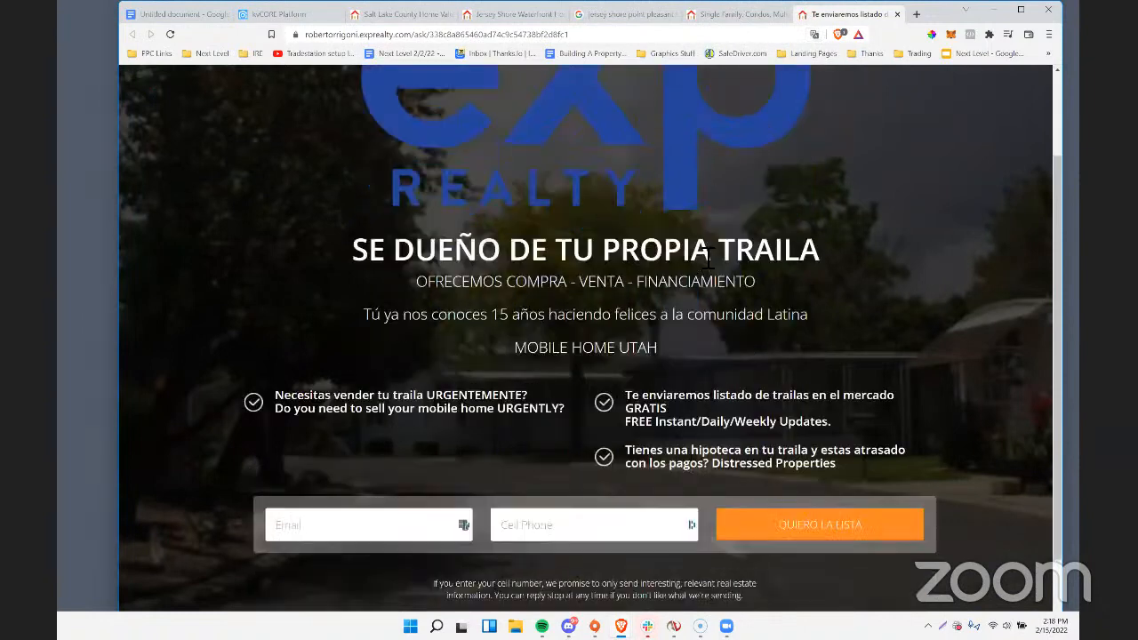
pyautogui.moveTo(408, 214); pyautogui.dragTo(609, 275)
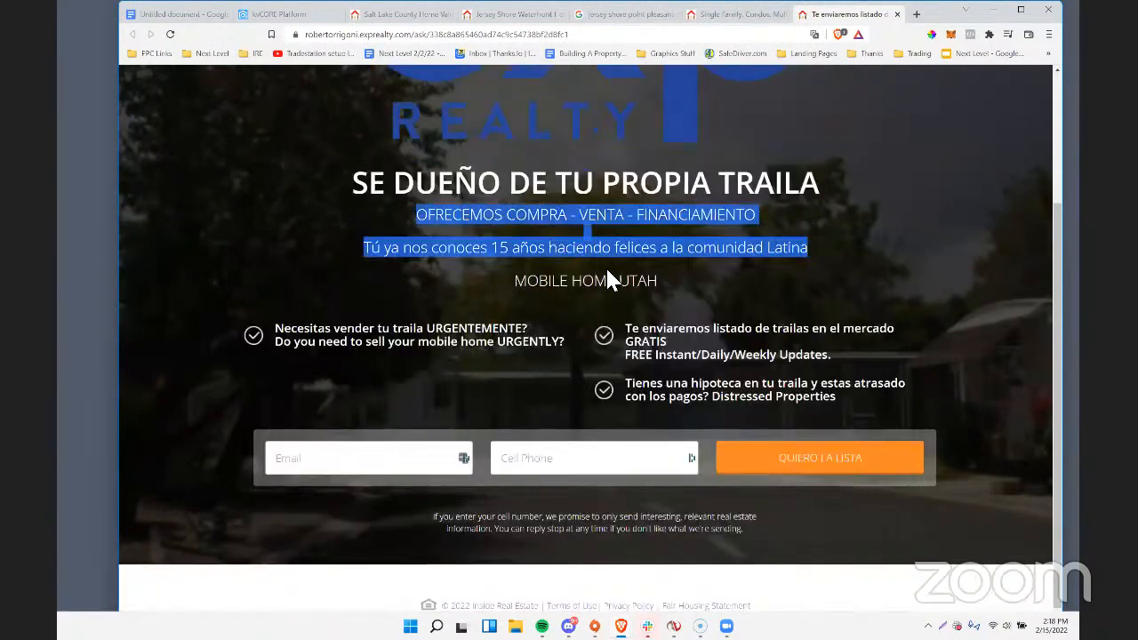
pyautogui.scroll(-1, 610, 274)
pyautogui.scroll(2, 613, 278)
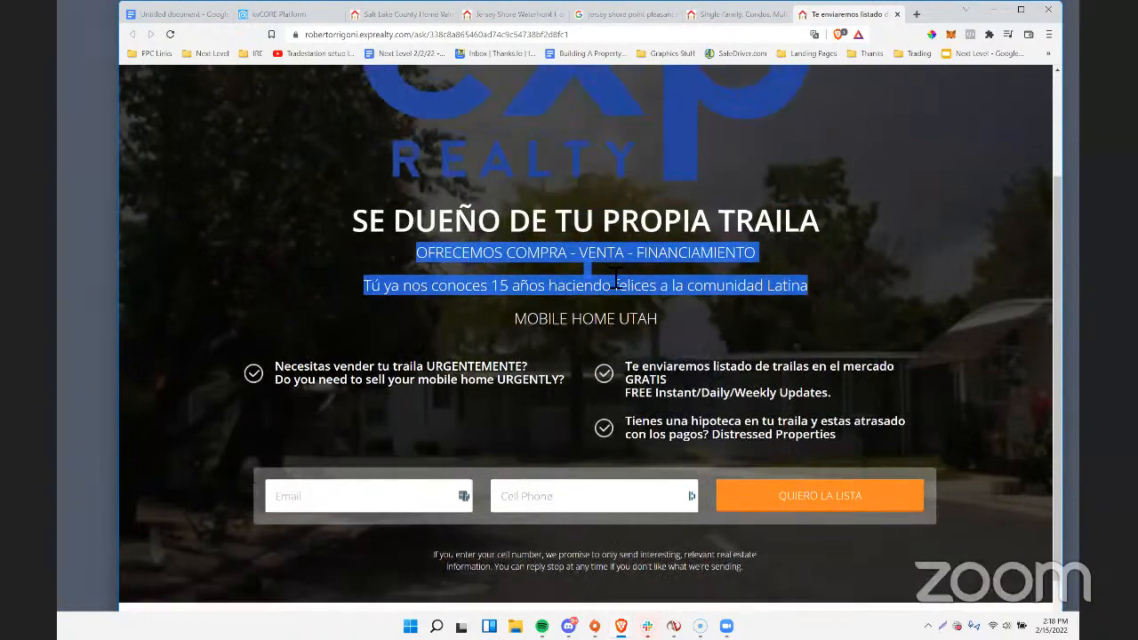
pyautogui.scroll(-1, 613, 277)
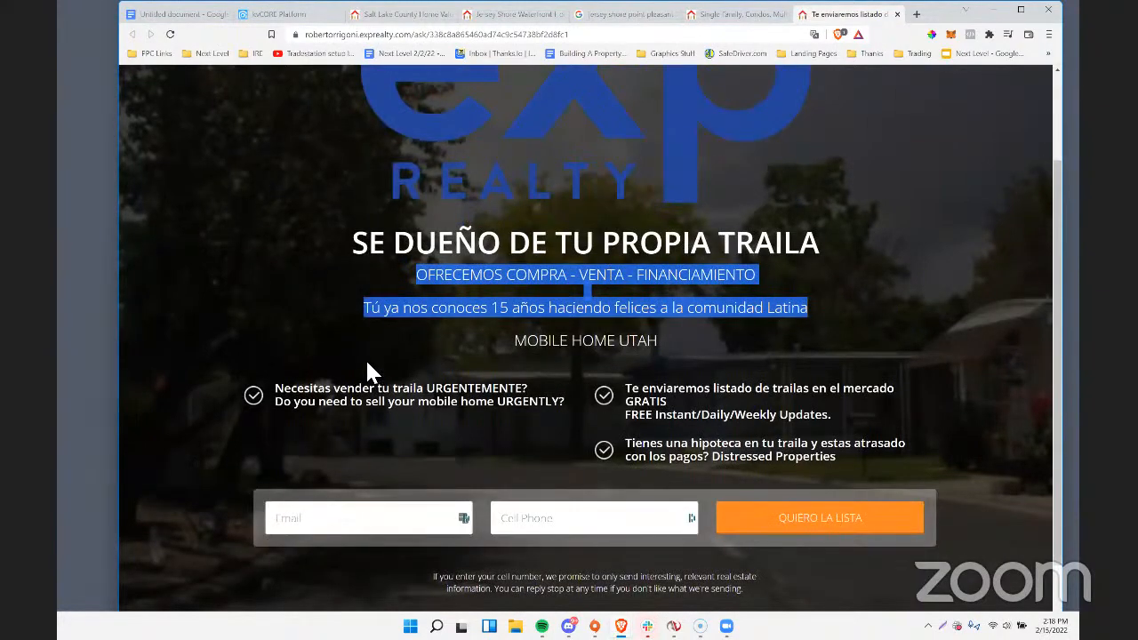
pyautogui.scroll(-1, 381, 368)
pyautogui.moveTo(366, 324); pyautogui.dragTo(339, 381)
pyautogui.click(488, 318)
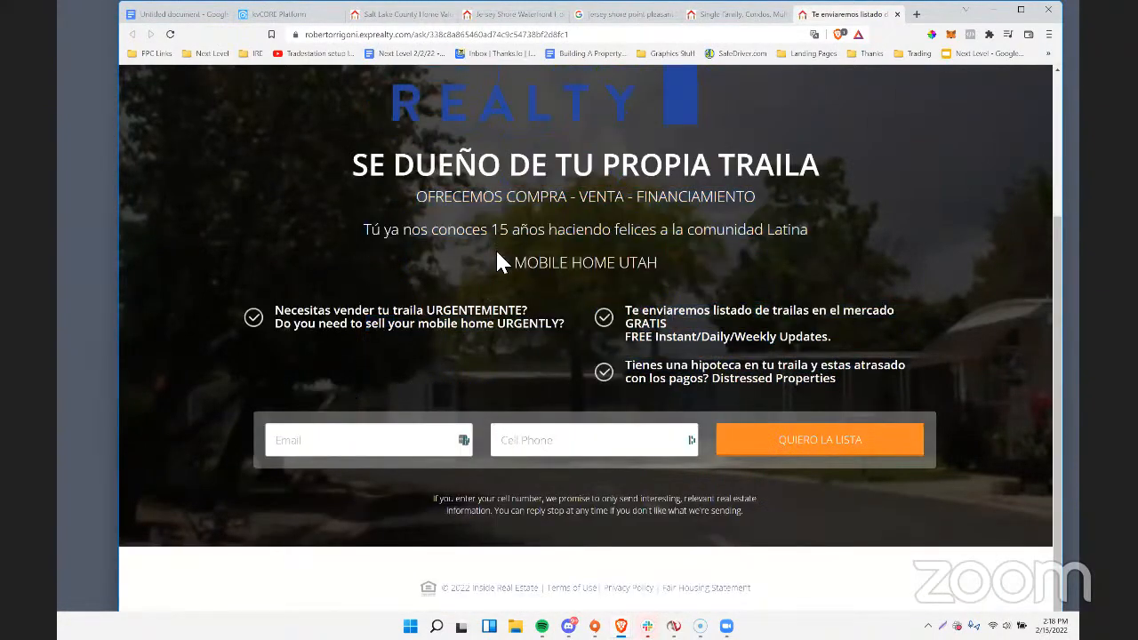
# Highlight the three lines under the mobile home page's headline and review its cell number note and large eXp logo.
pyautogui.moveTo(496, 262); pyautogui.dragTo(418, 192)
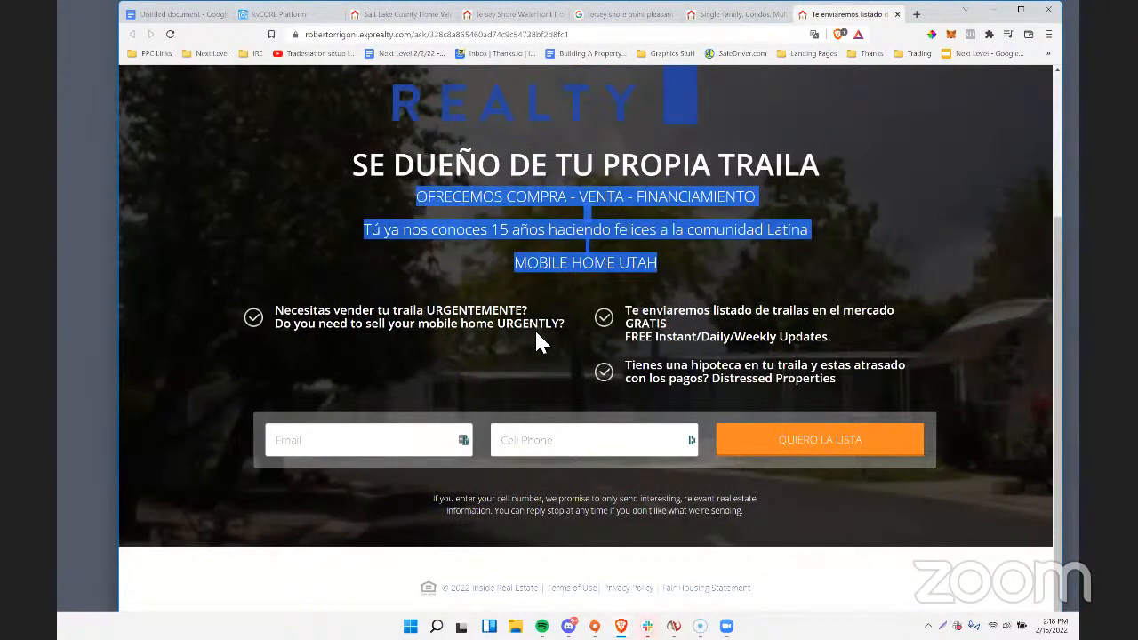
pyautogui.click(473, 516)
pyautogui.moveTo(439, 498); pyautogui.dragTo(448, 500)
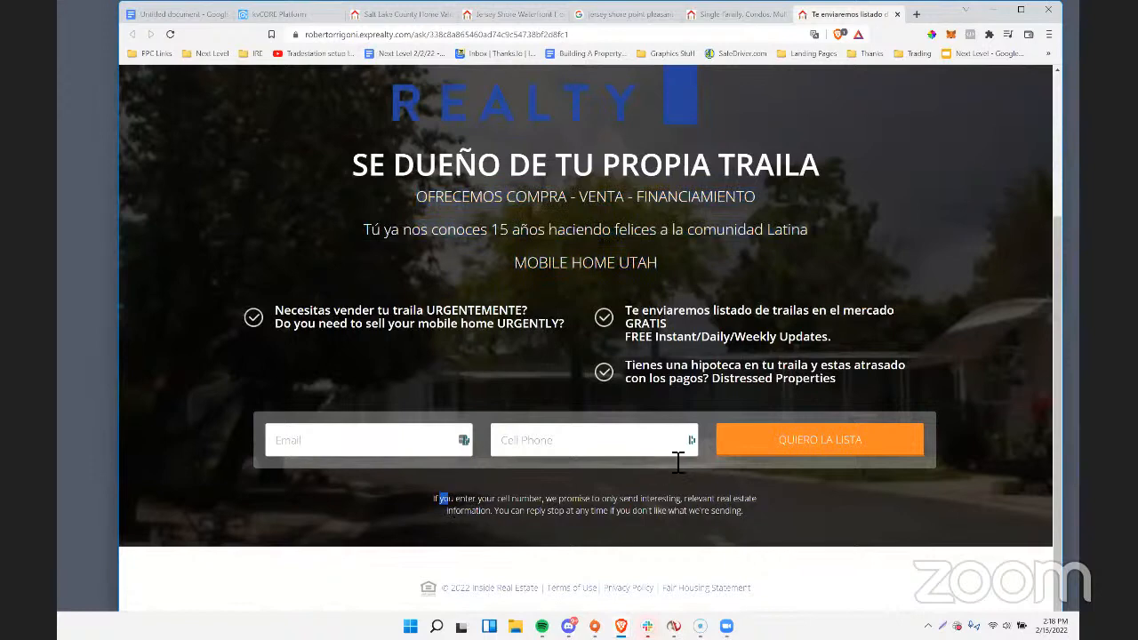
pyautogui.scroll(1, 693, 429)
pyautogui.scroll(-1, 693, 428)
pyautogui.moveTo(659, 265); pyautogui.dragTo(364, 184)
pyautogui.click(597, 312)
pyautogui.scroll(2, 599, 317)
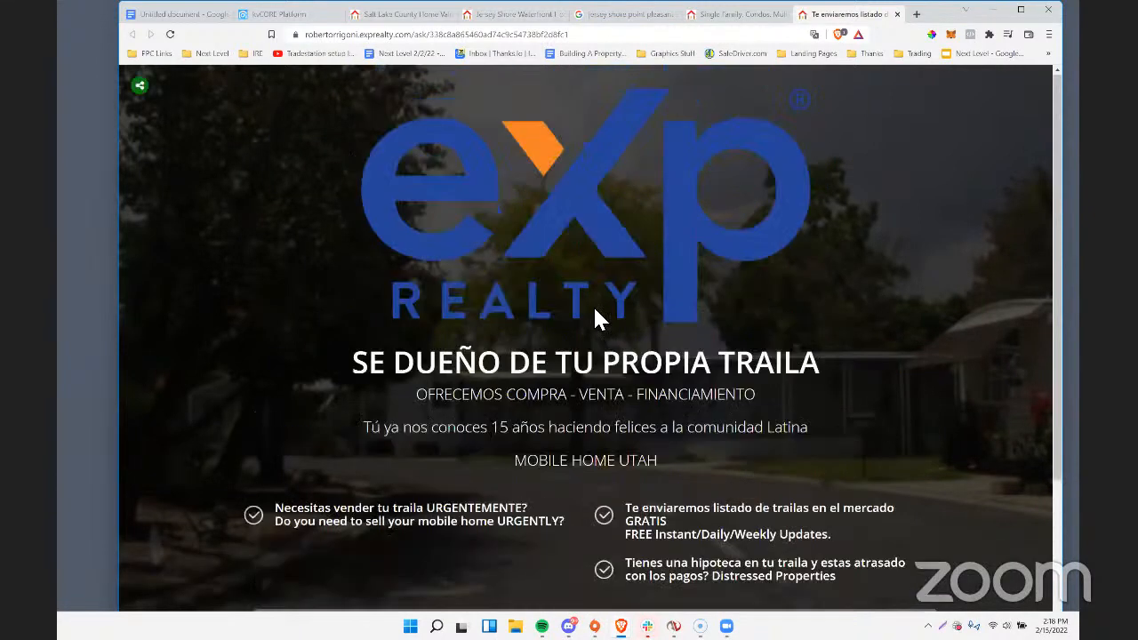
pyautogui.scroll(-2, 600, 318)
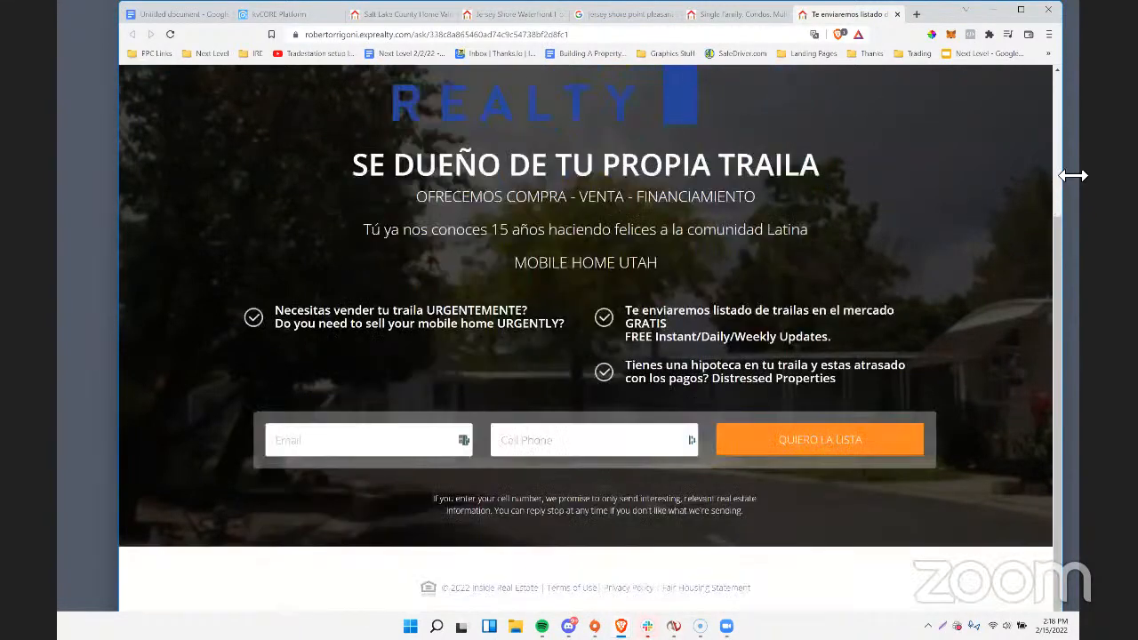
# Narrow the browser window to check the mobile home page's responsive layout, and widen the window again.
pyautogui.moveTo(1073, 175); pyautogui.dragTo(274, 82)
pyautogui.moveTo(297, 16); pyautogui.dragTo(361, 28)
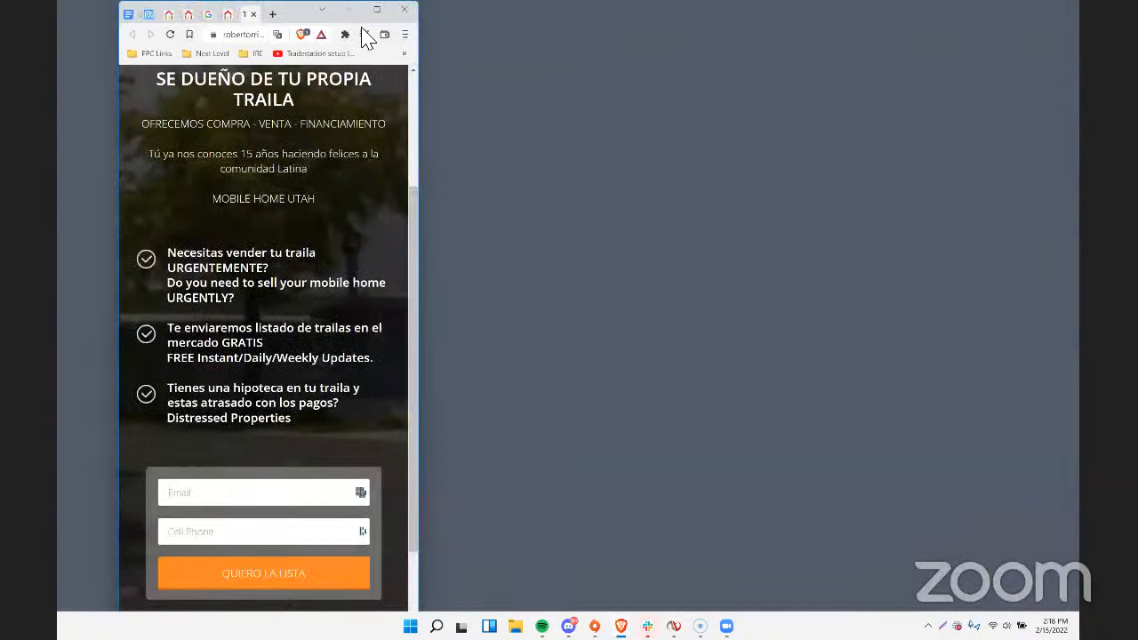
pyautogui.moveTo(489, 131); pyautogui.dragTo(665, 164)
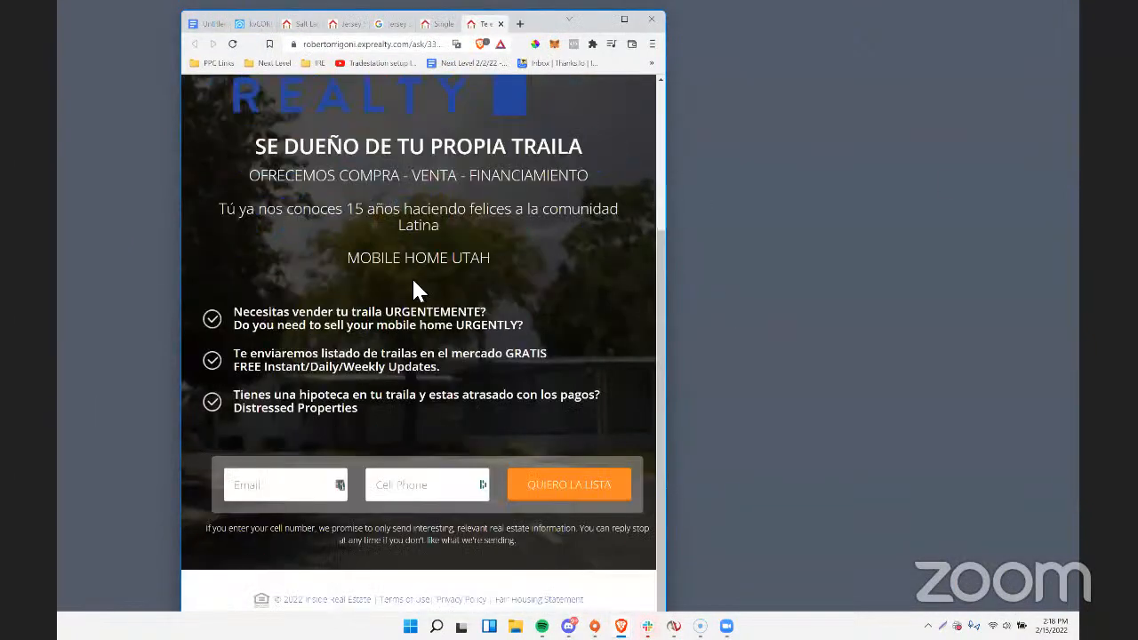
pyautogui.scroll(3, 395, 231)
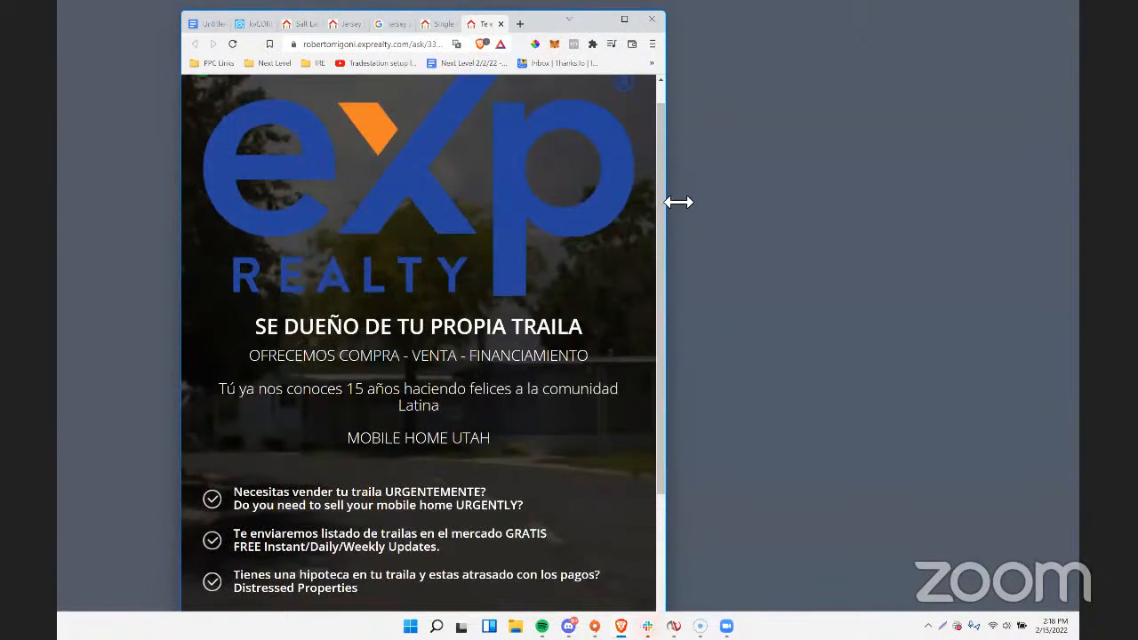
pyautogui.moveTo(672, 204); pyautogui.dragTo(1029, 209)
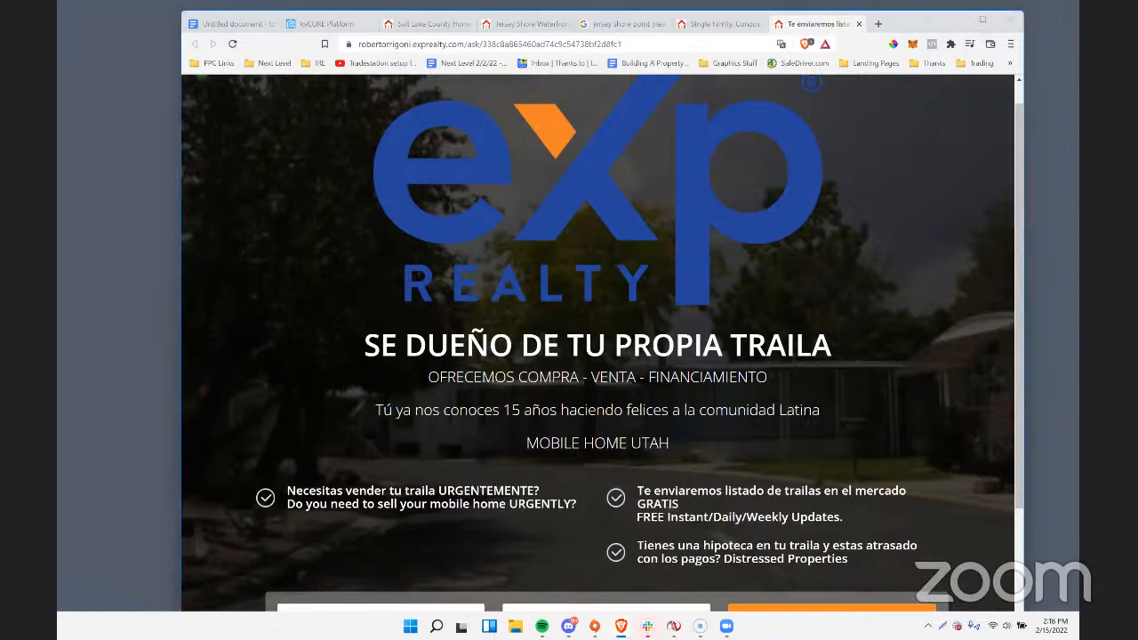
# Open the Metro Nashville renters landing page, play its embedded video, skip ahead to about one minute and pause it.
pyautogui.click(750, 266)
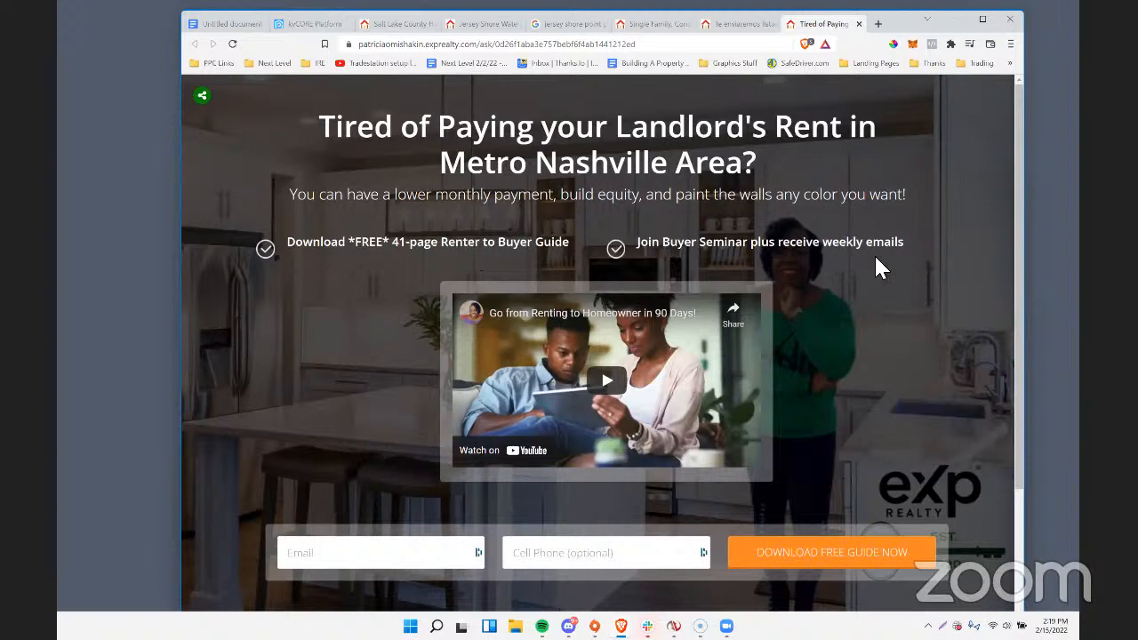
pyautogui.click(600, 389)
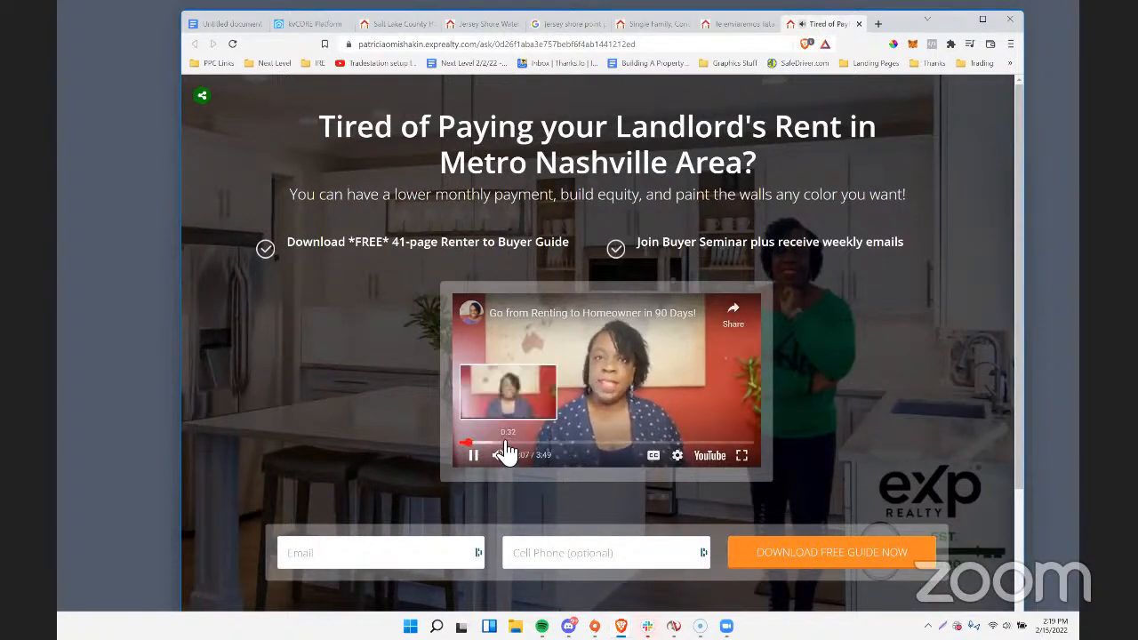
pyautogui.click(539, 441)
pyautogui.click(474, 455)
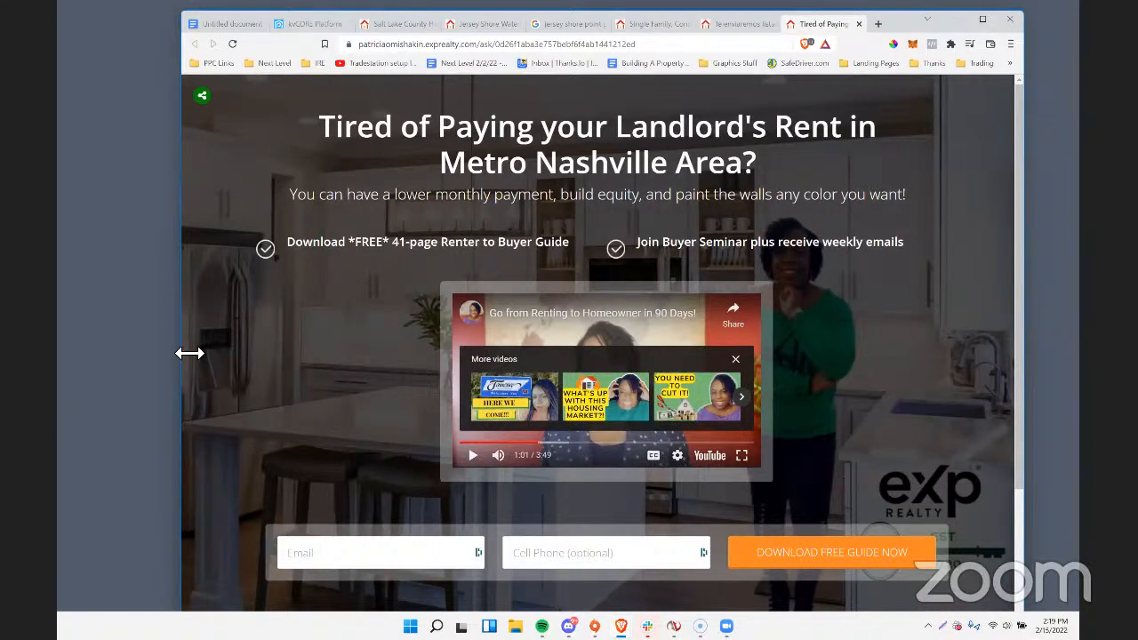
# Widen the browser window and highlight the Nashville page's free 41-page Renter to Buyer Guide bullet and its headline.
pyautogui.moveTo(189, 353); pyautogui.dragTo(92, 351)
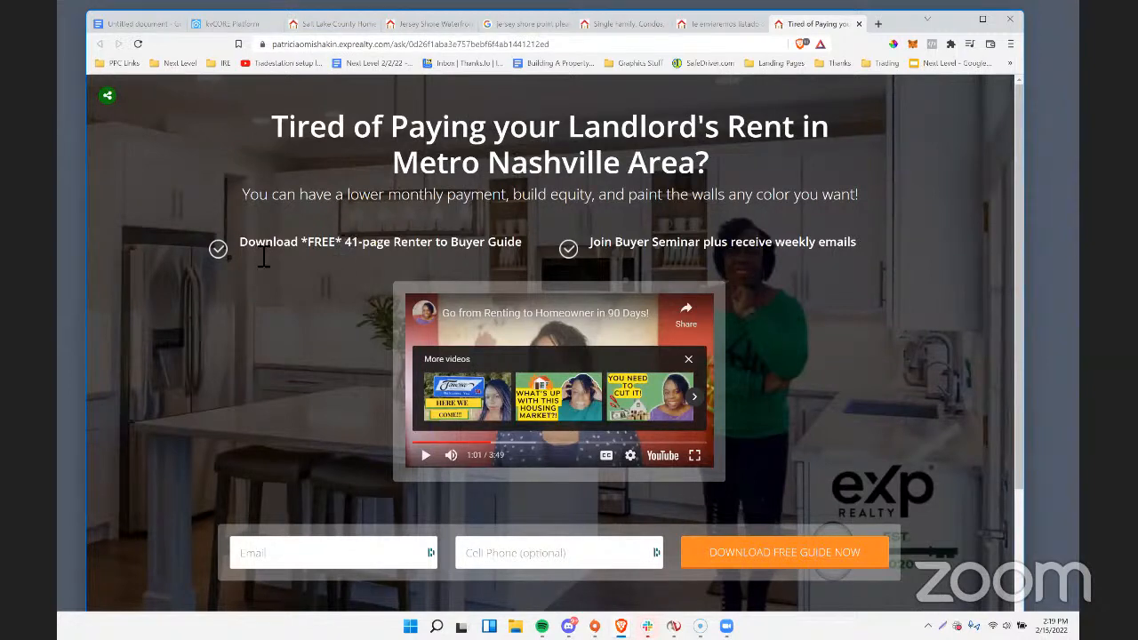
pyautogui.moveTo(248, 247); pyautogui.dragTo(526, 249)
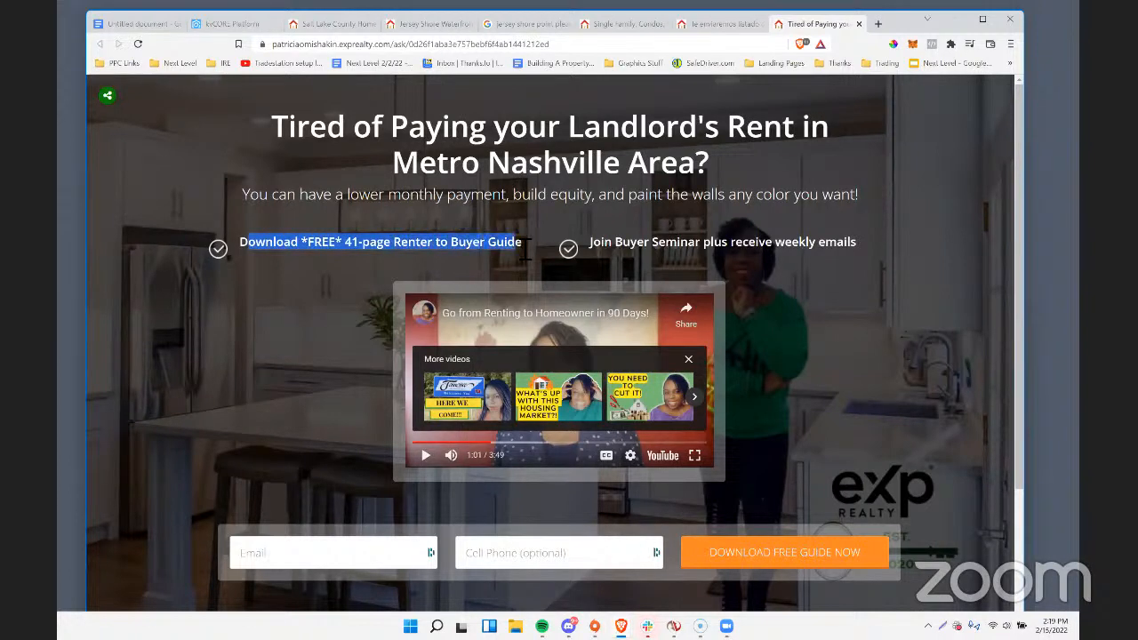
pyautogui.click(256, 249)
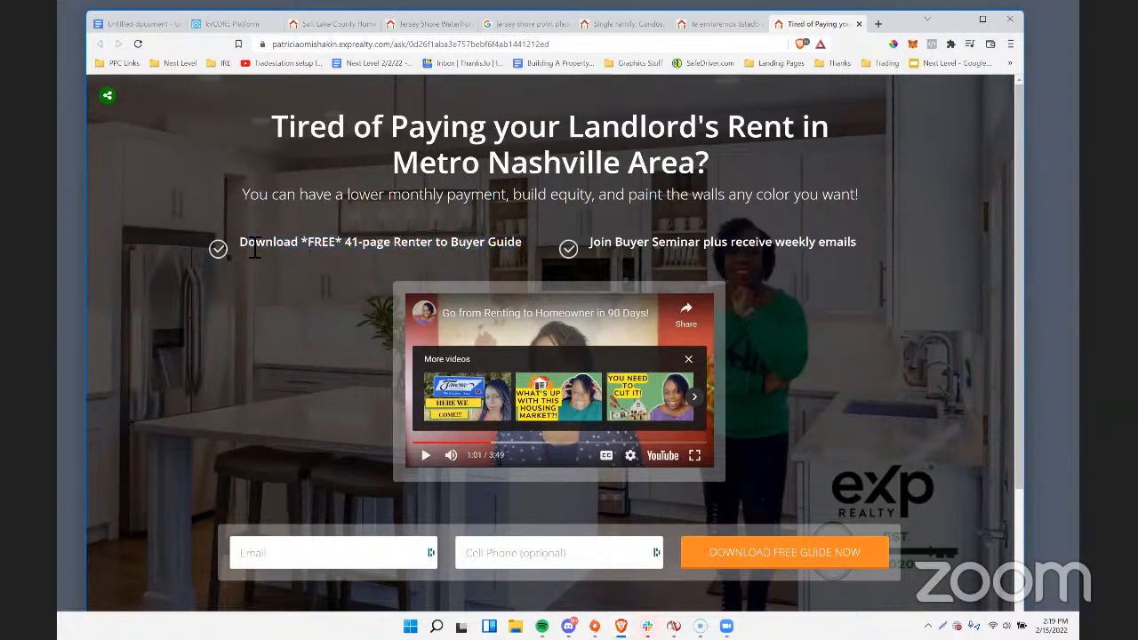
pyautogui.moveTo(254, 249); pyautogui.dragTo(343, 247)
pyautogui.click(264, 249)
pyautogui.moveTo(239, 242); pyautogui.dragTo(496, 242)
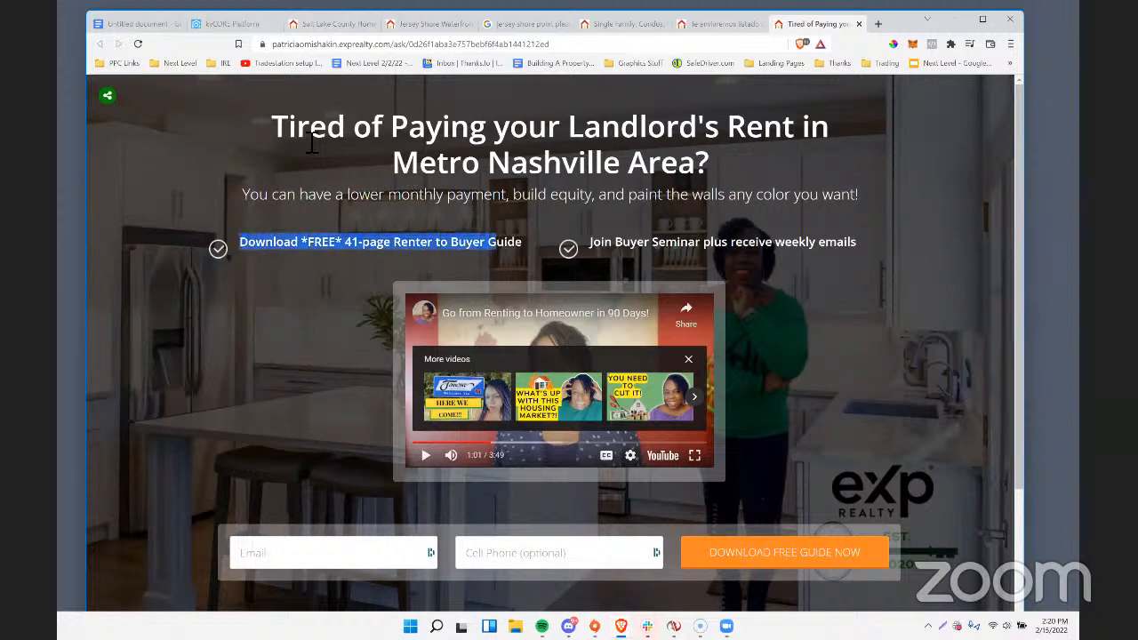
pyautogui.moveTo(271, 126); pyautogui.dragTo(707, 173)
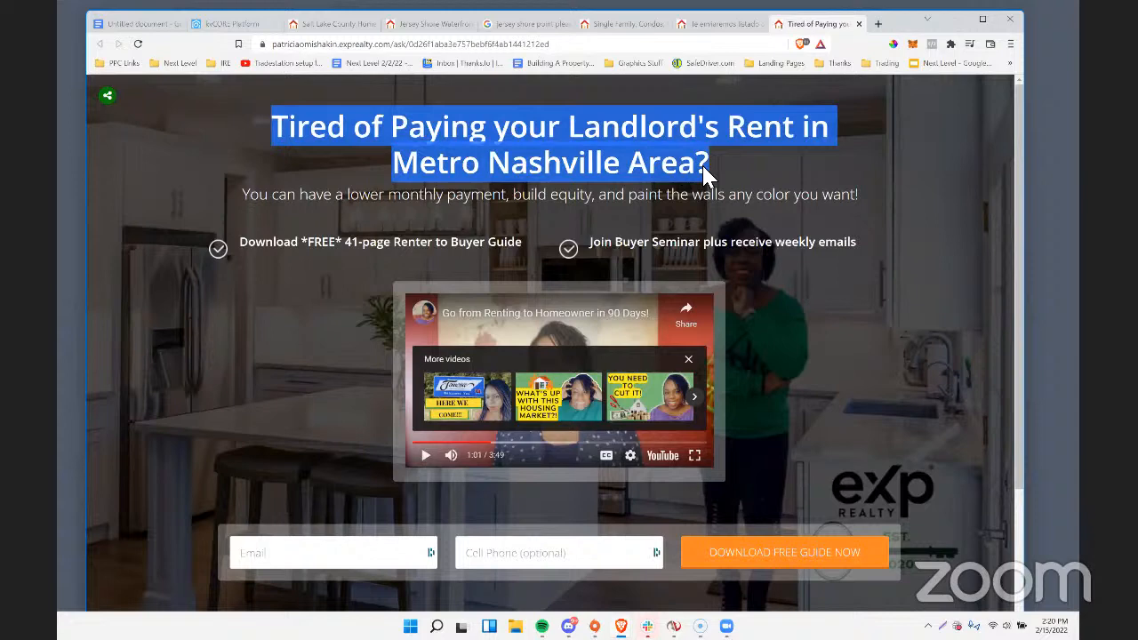
pyautogui.click(282, 294)
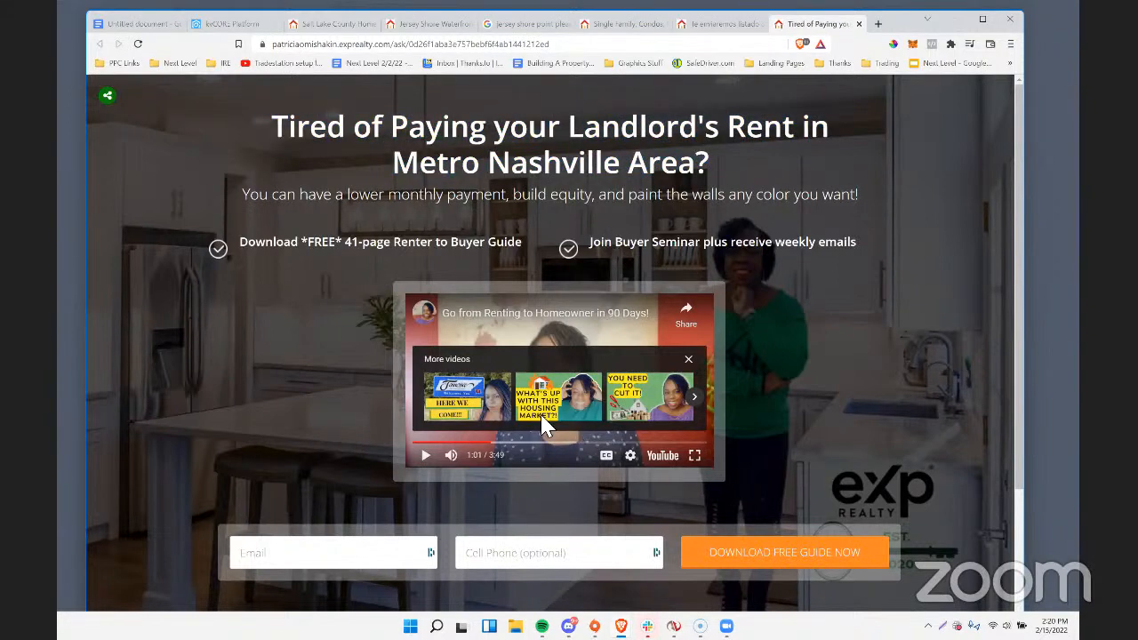
# Review the Nashville page's Download Free Guide Now form, and highlight both bullets, the headline and the lower monthly payment subheading.
pyautogui.scroll(-2, 800, 498)
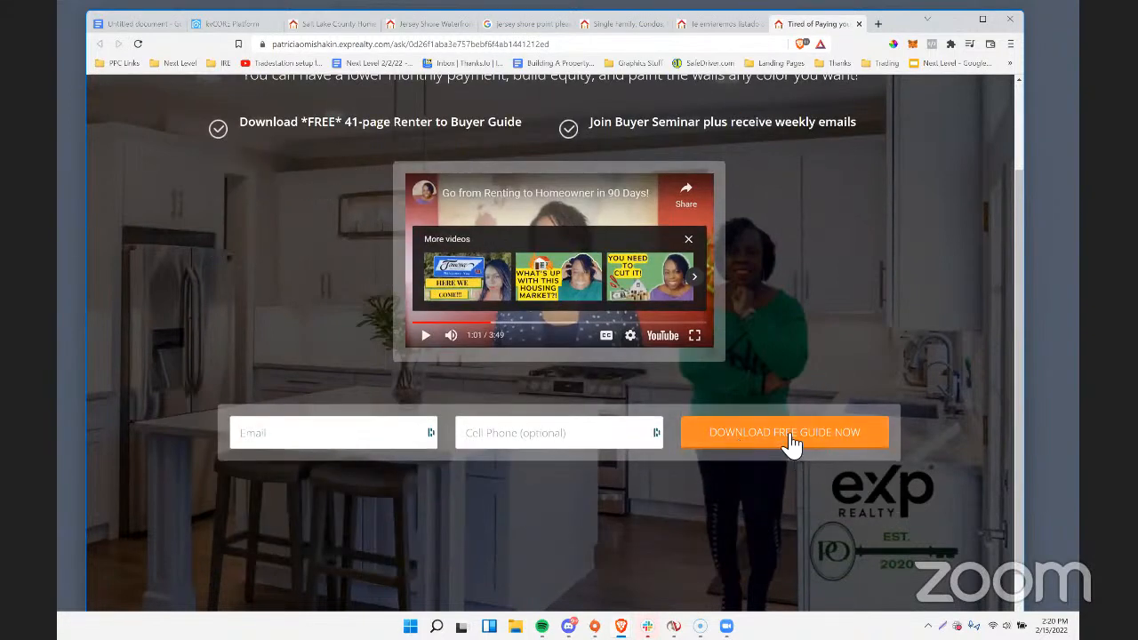
pyautogui.scroll(2, 769, 483)
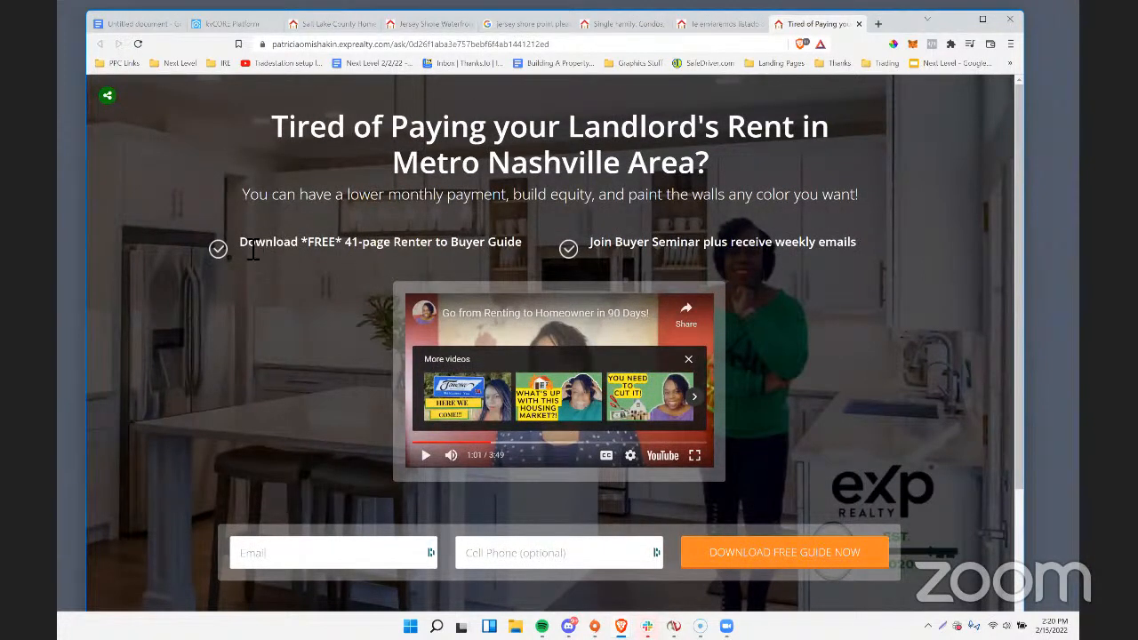
pyautogui.moveTo(322, 242); pyautogui.dragTo(501, 240)
pyautogui.moveTo(604, 241); pyautogui.dragTo(721, 249)
pyautogui.moveTo(272, 129); pyautogui.dragTo(718, 147)
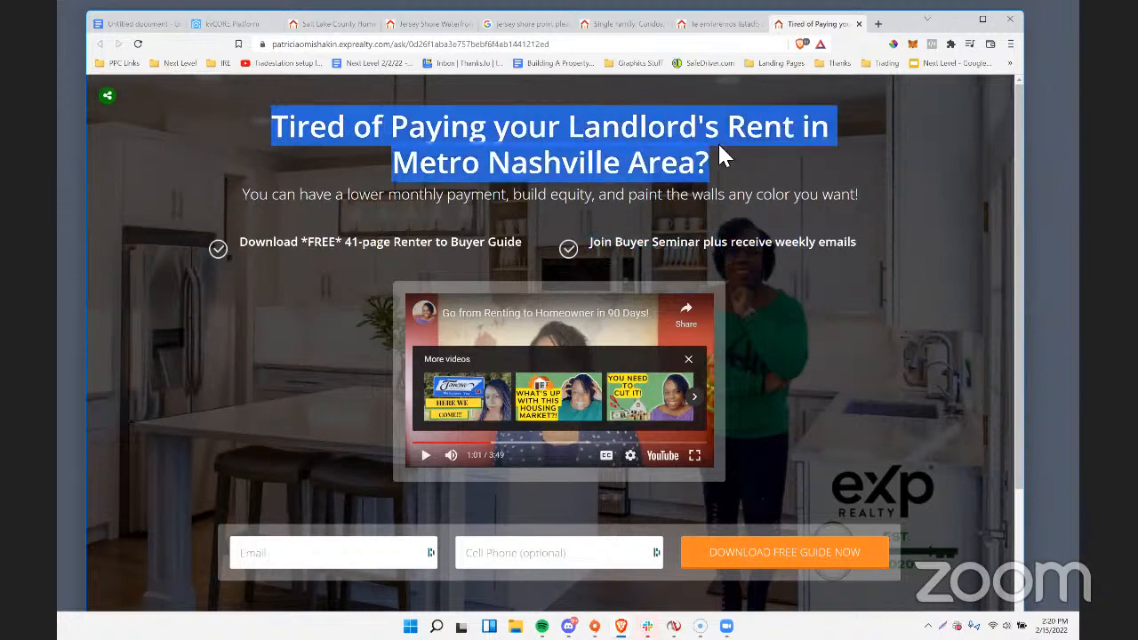
pyautogui.click(364, 197)
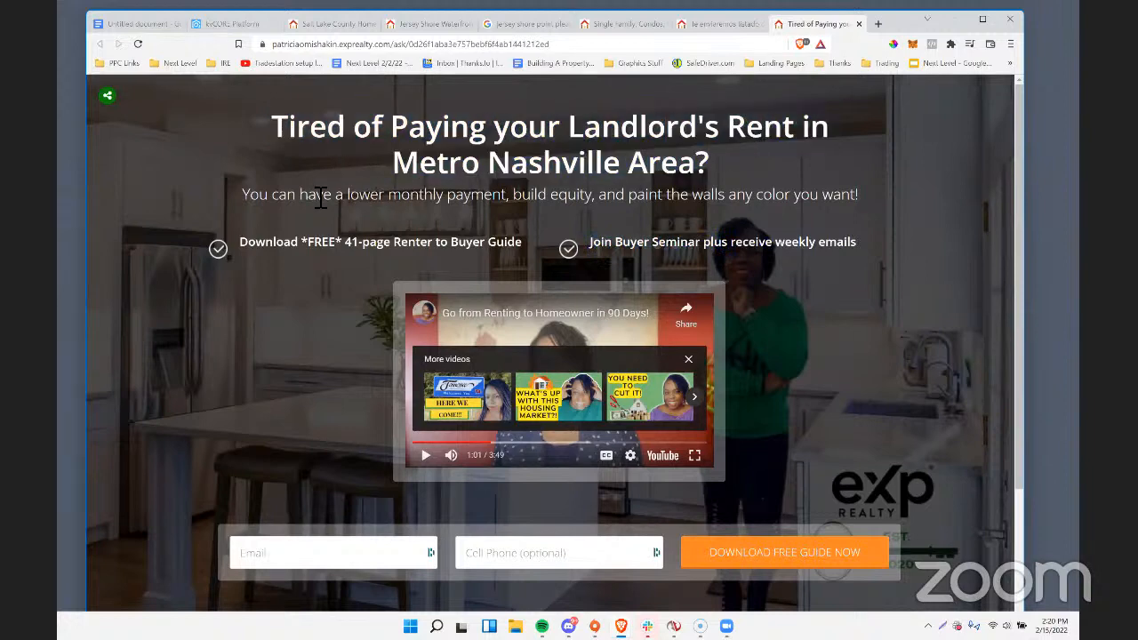
pyautogui.moveTo(241, 194); pyautogui.dragTo(752, 195)
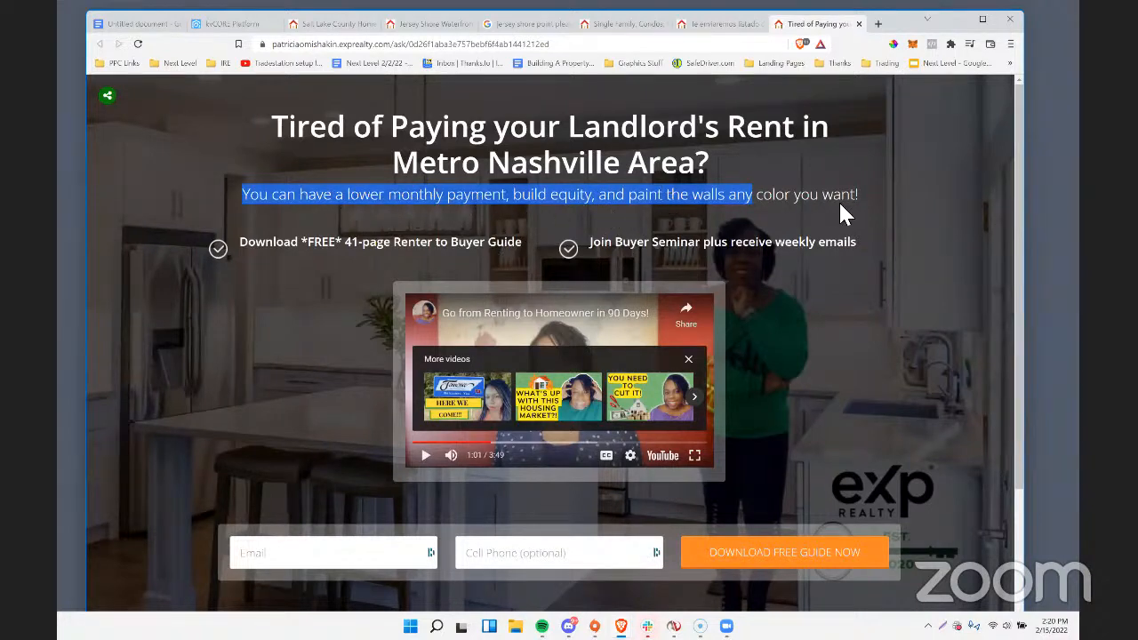
# Bookmark the Nashville landing page on the bookmarks bar between the Landing Pages and Thanks folders.
pyautogui.scroll(-1, 840, 212)
pyautogui.click(317, 395)
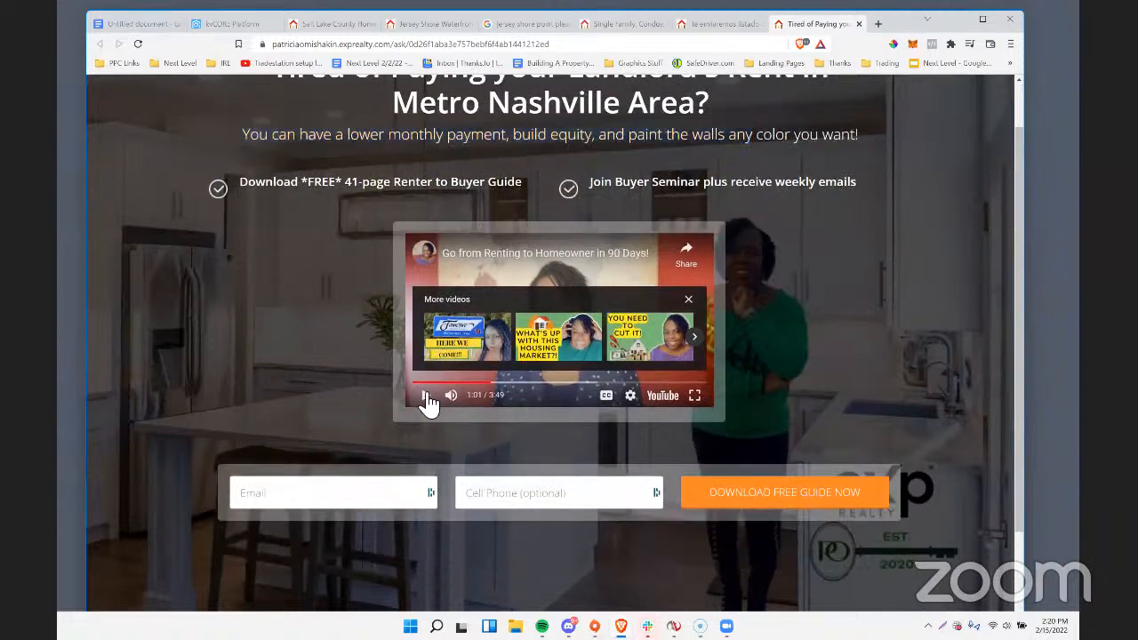
pyautogui.moveTo(263, 44); pyautogui.dragTo(816, 64)
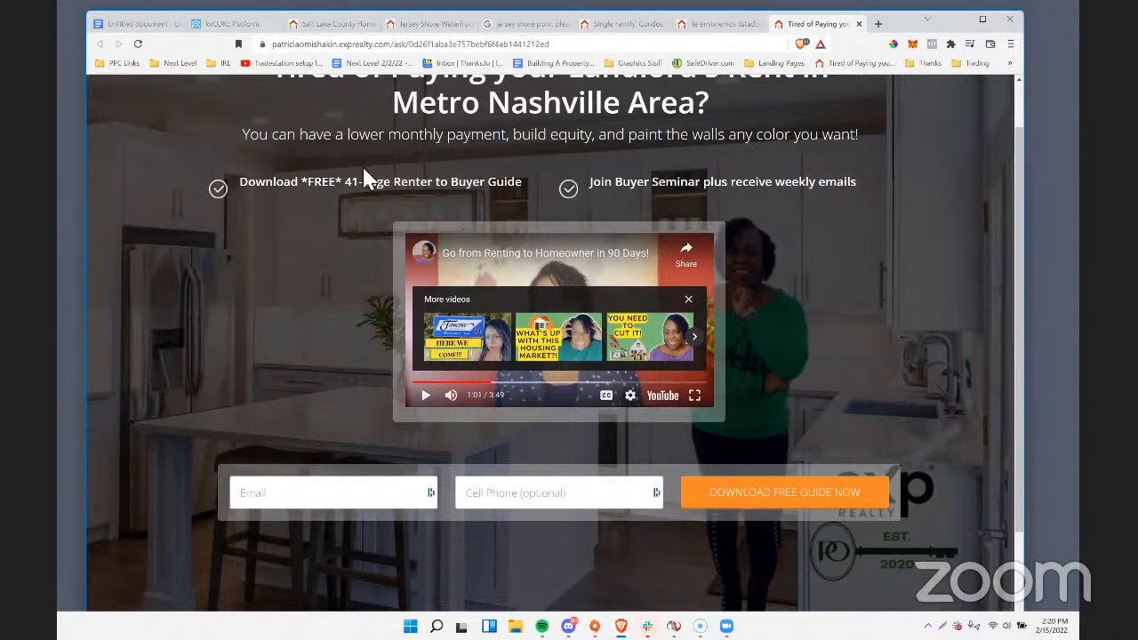
# Skip the paused embedded video ahead to 3:15, and highlight the page's headline and Join Buyer Seminar bullet.
pyautogui.moveTo(584, 383); pyautogui.dragTo(665, 384)
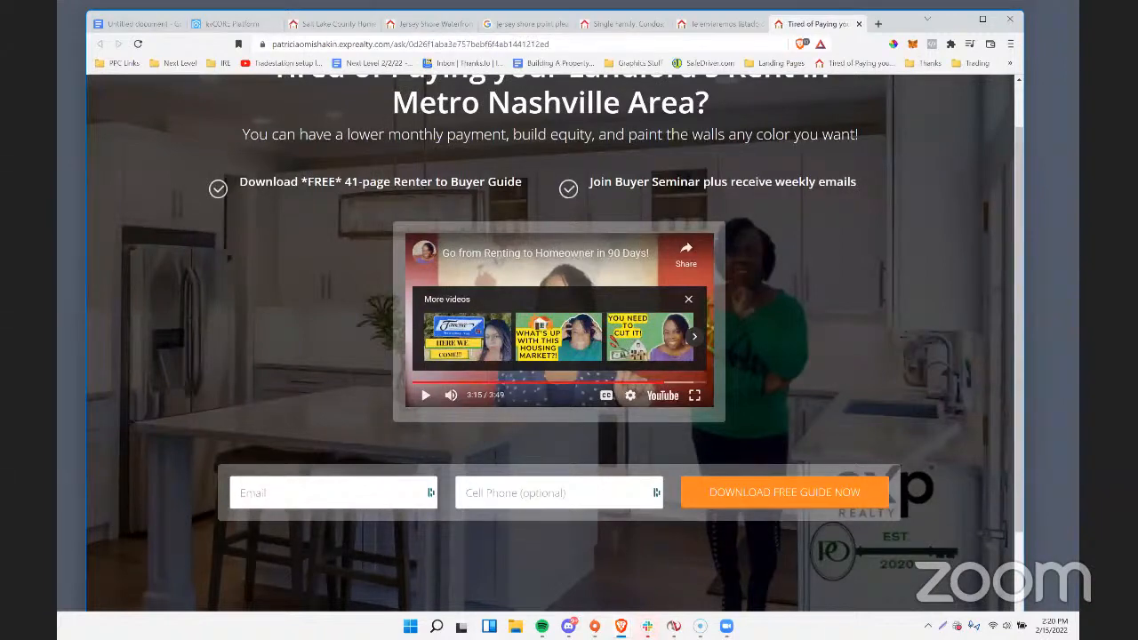
pyautogui.scroll(1, 807, 322)
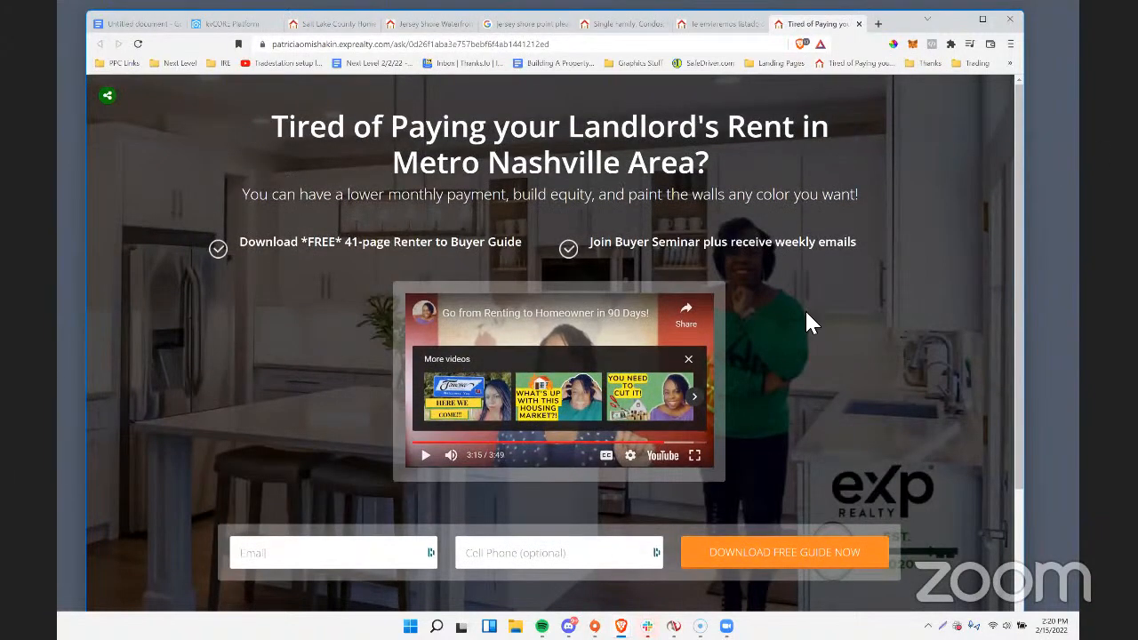
pyautogui.moveTo(268, 125); pyautogui.dragTo(715, 169)
pyautogui.click(269, 188)
pyautogui.moveTo(273, 126); pyautogui.dragTo(325, 133)
pyautogui.moveTo(688, 245); pyautogui.dragTo(794, 253)
pyautogui.click(490, 204)
# Highlight the Nashville page's copy from the headline down through the subheading and bullets, and clear the selection.
pyautogui.moveTo(293, 141); pyautogui.dragTo(632, 210)
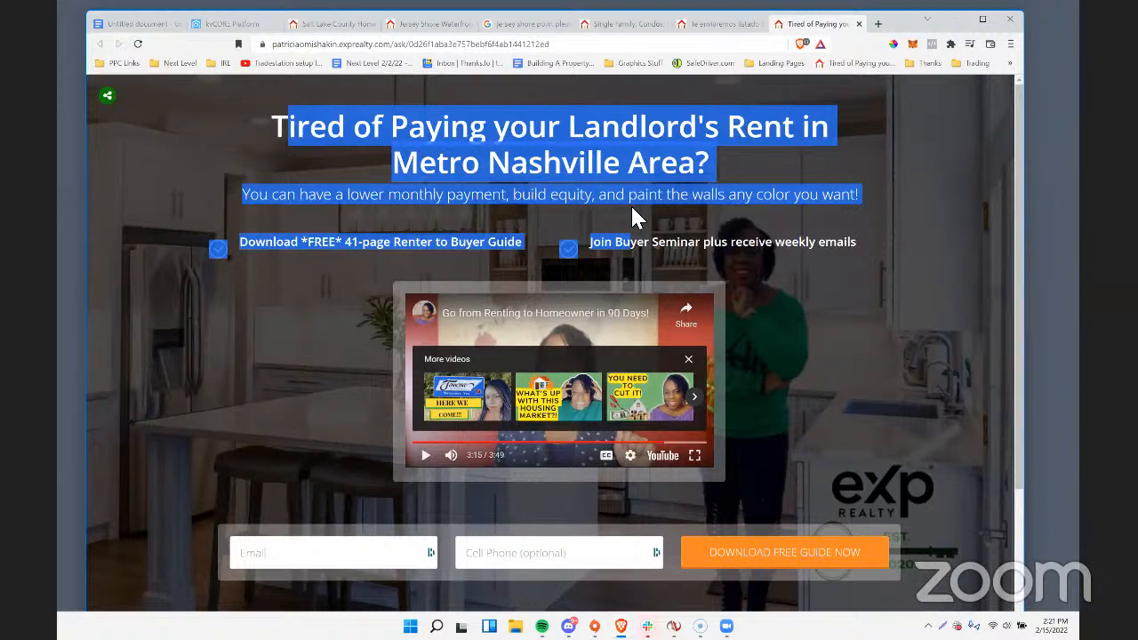
pyautogui.moveTo(267, 125); pyautogui.dragTo(709, 428)
pyautogui.click(255, 334)
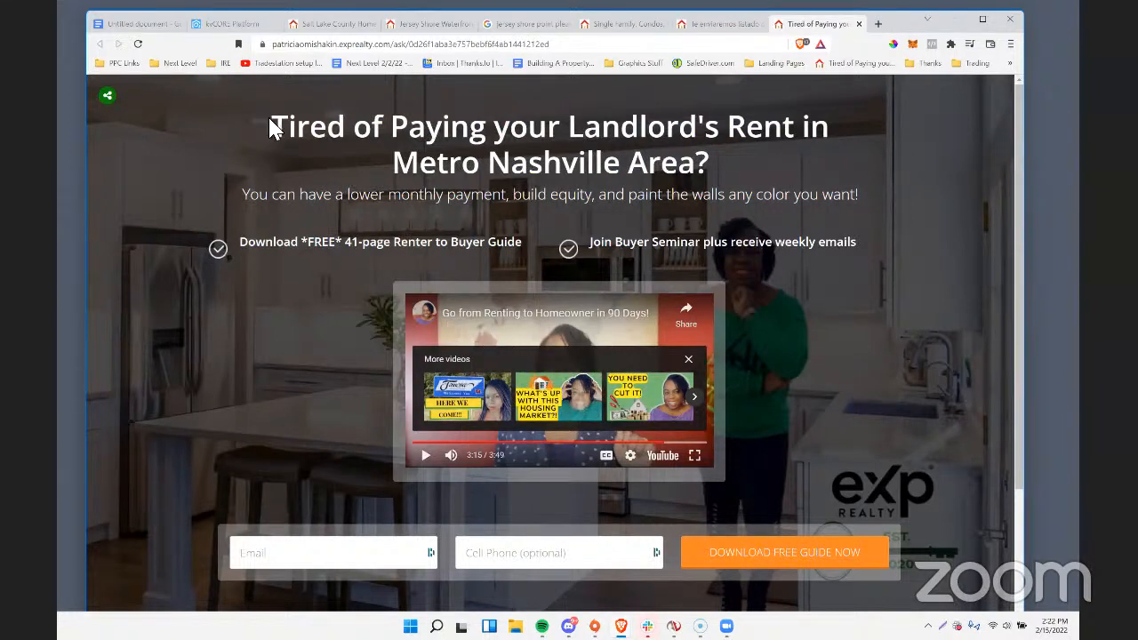
pyautogui.moveTo(271, 123); pyautogui.dragTo(807, 256)
pyautogui.click(274, 466)
# Copy the Nashville landing page's full web address.
pyautogui.click(341, 43)
pyautogui.rightClick(341, 43)
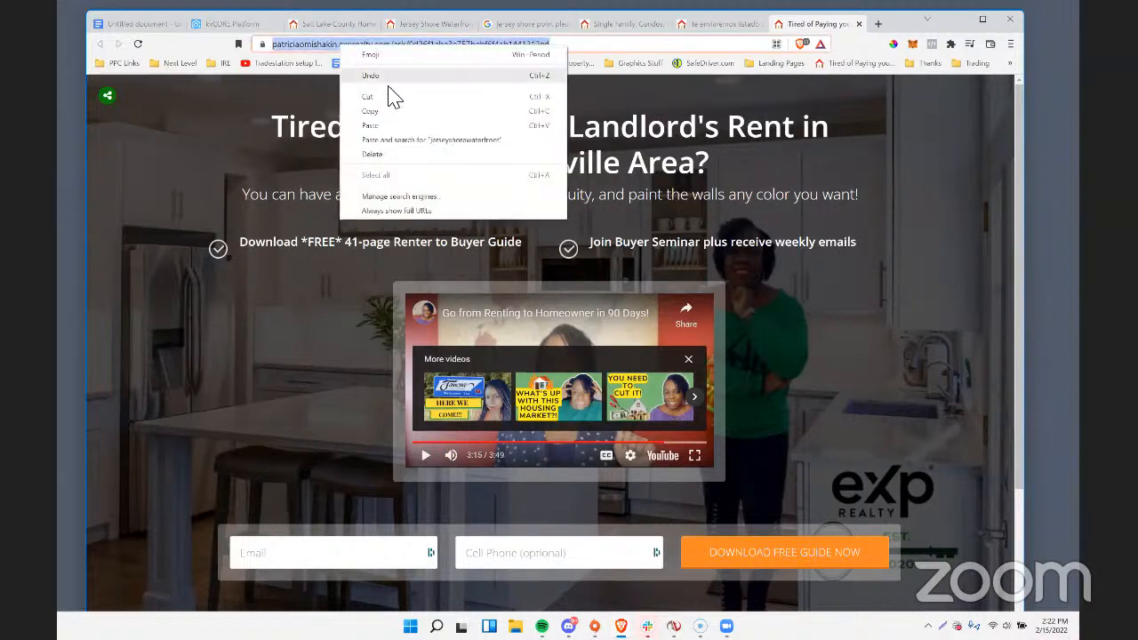
pyautogui.click(394, 111)
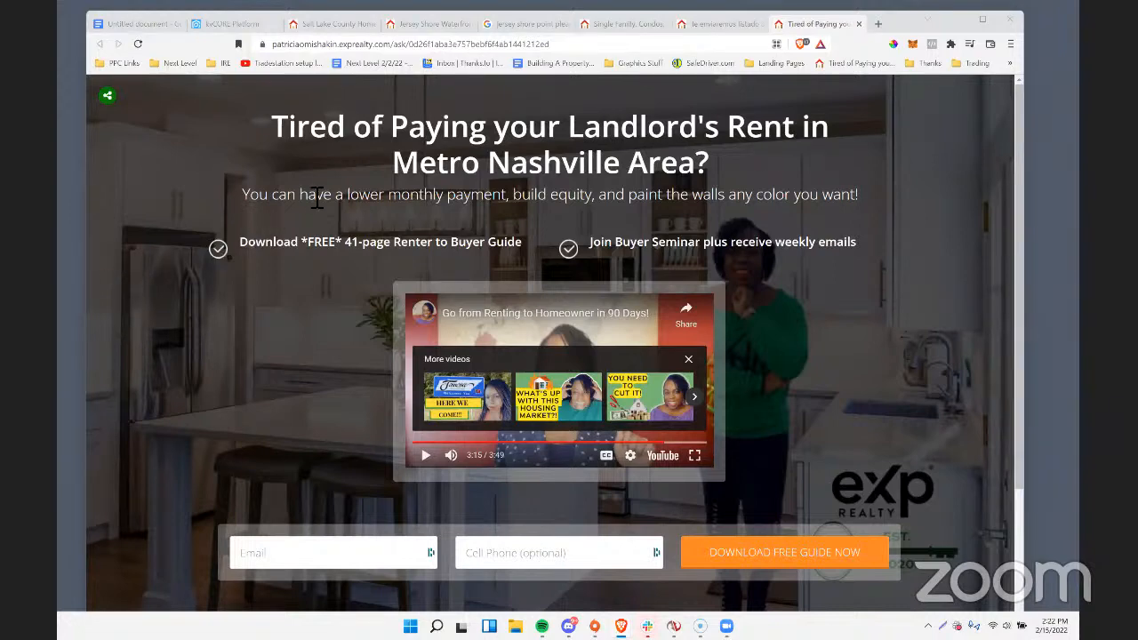
# Review the Nashville landing page from its headline through the video and sign-up form to the footer.
pyautogui.scroll(-1, 313, 200)
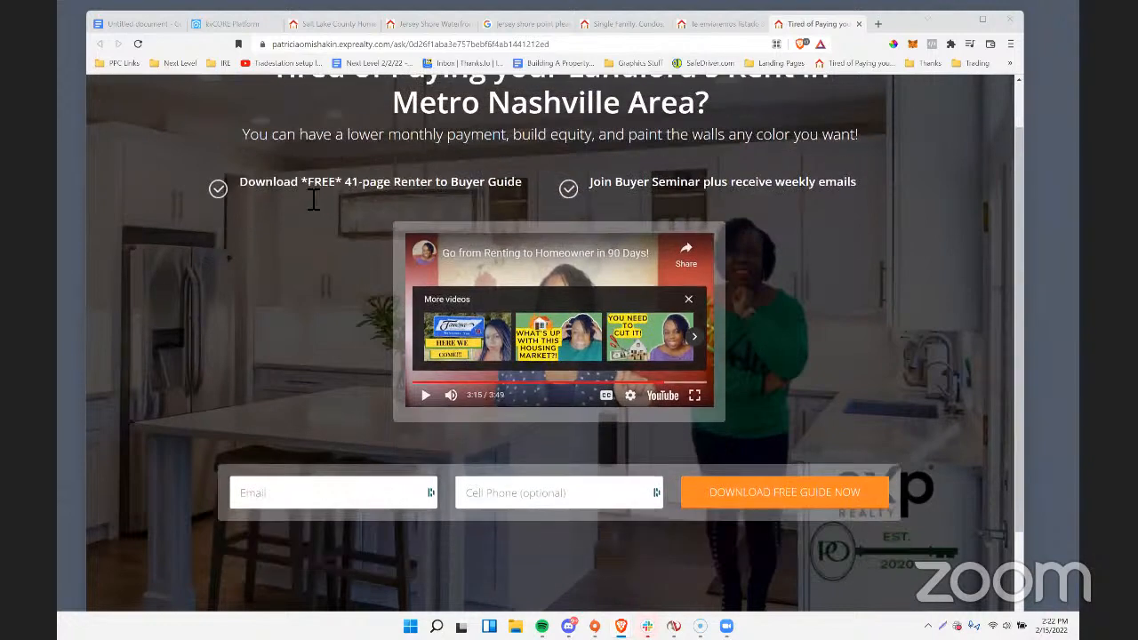
pyautogui.scroll(1, 305, 204)
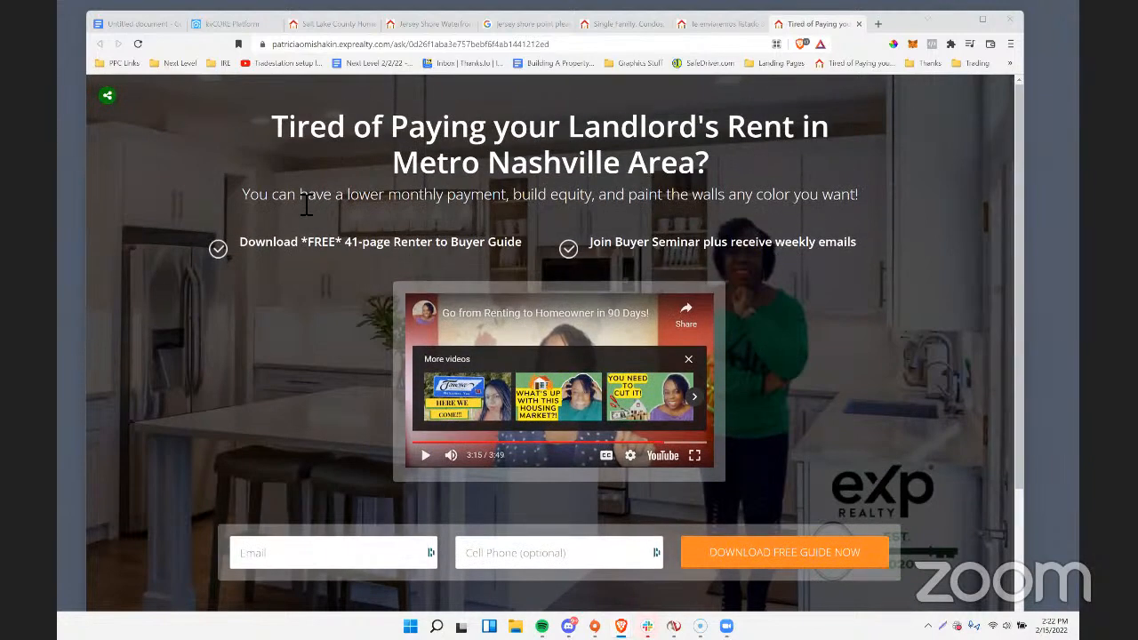
pyautogui.scroll(-3, 306, 204)
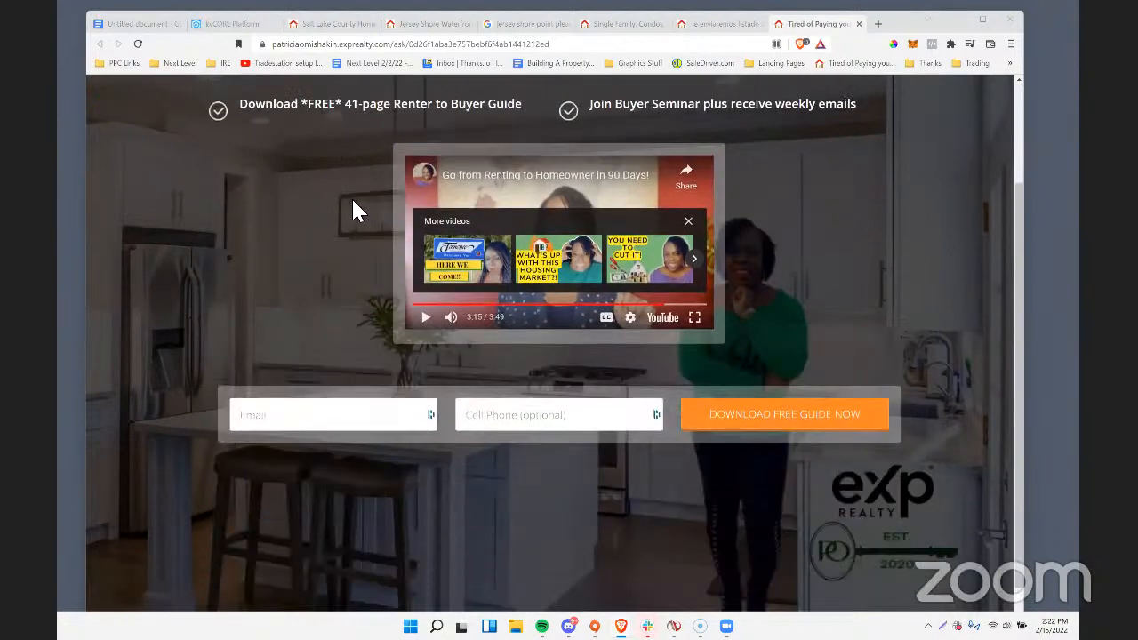
pyautogui.scroll(3, 353, 211)
pyautogui.scroll(-3, 355, 210)
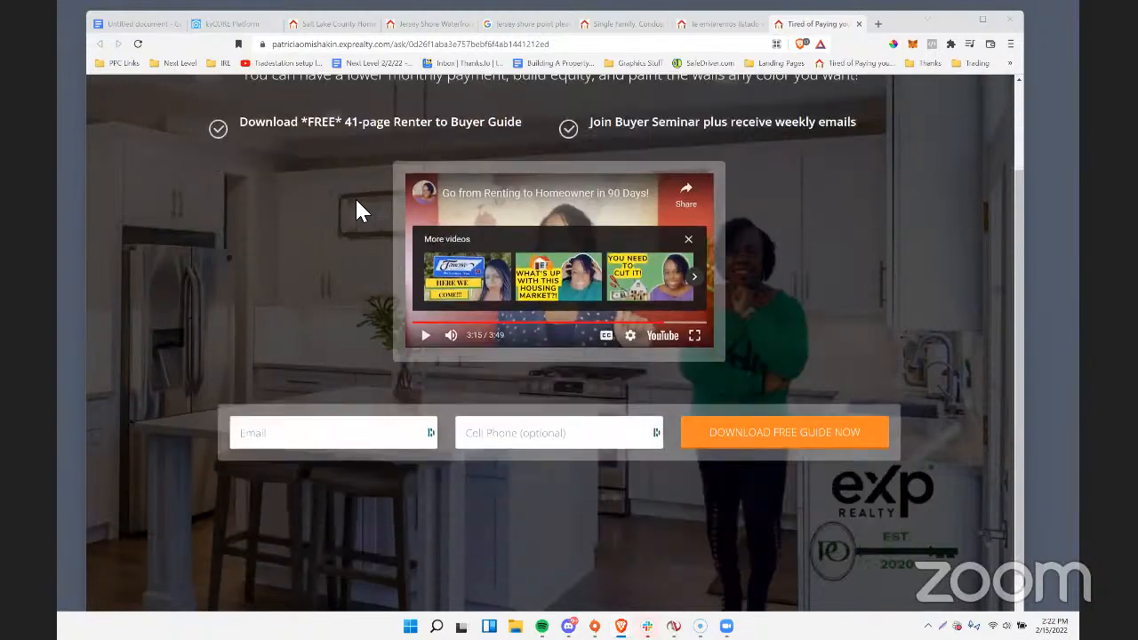
pyautogui.scroll(-2, 356, 211)
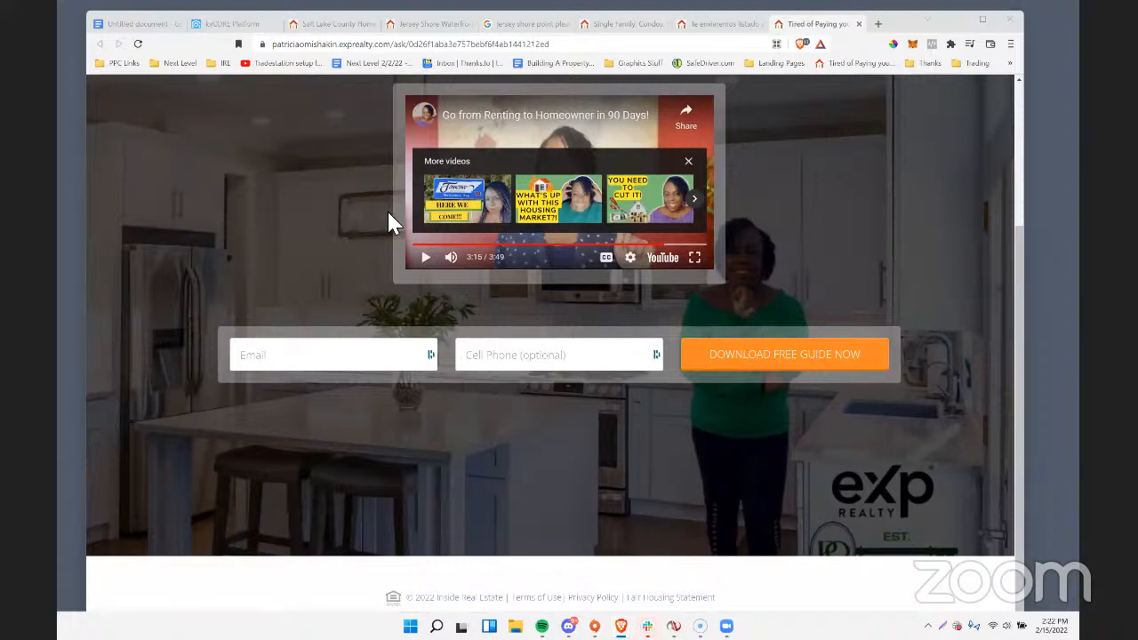
pyautogui.scroll(2, 534, 399)
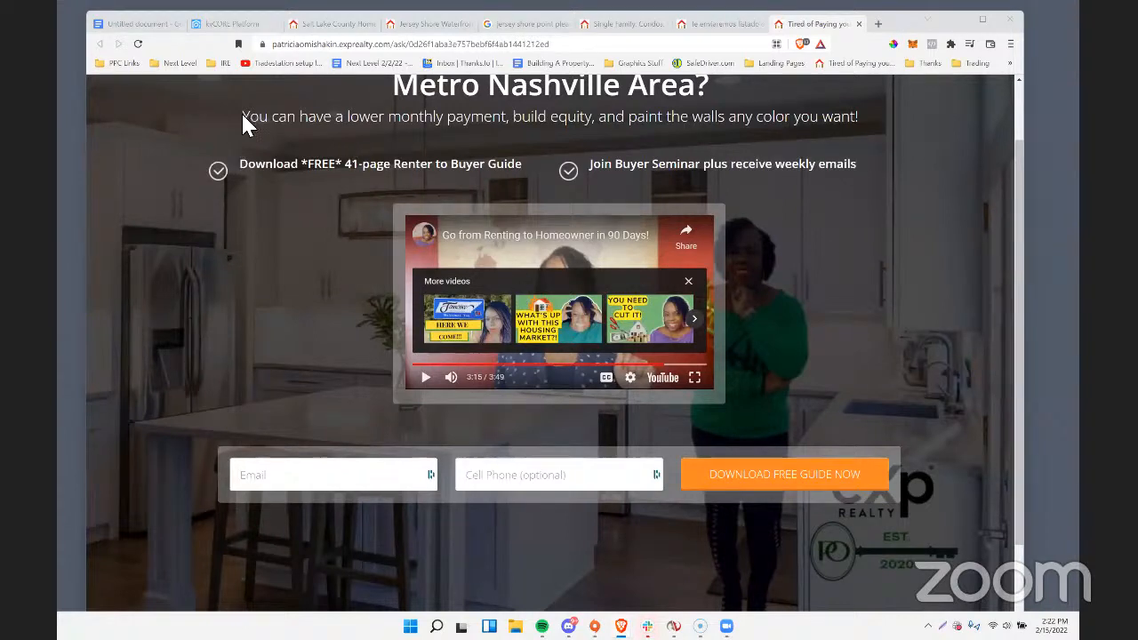
# Return to the Jersey Shore landing page and open the custom landing page builder at the same site's ask/create address.
pyautogui.click(425, 23)
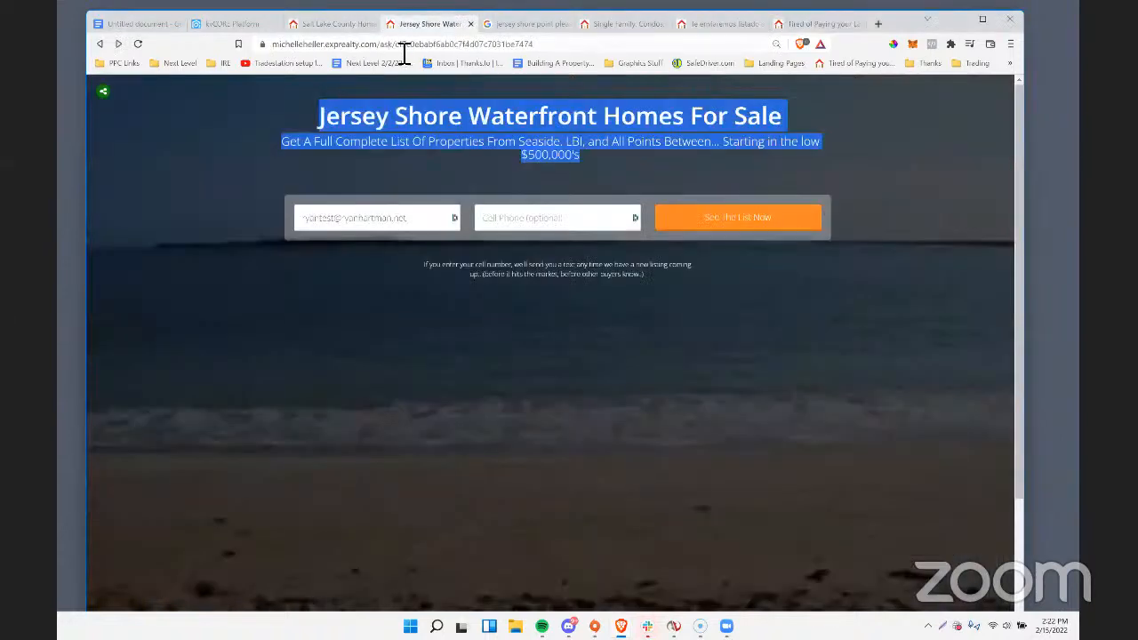
pyautogui.doubleClick(407, 44)
pyautogui.write('create')
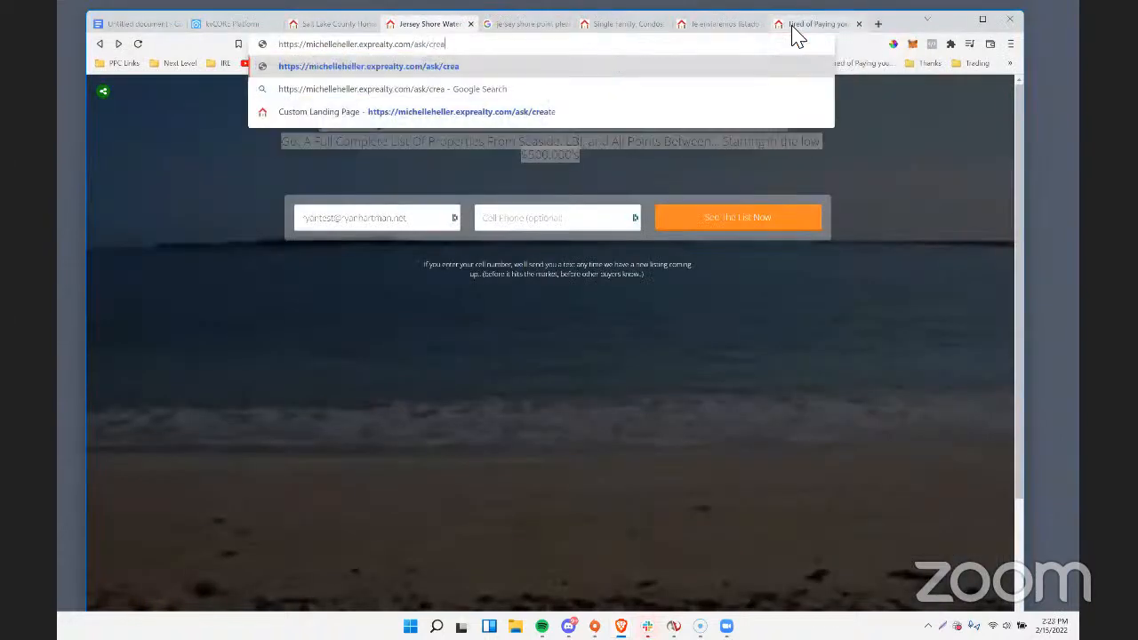
pyautogui.press('Return')
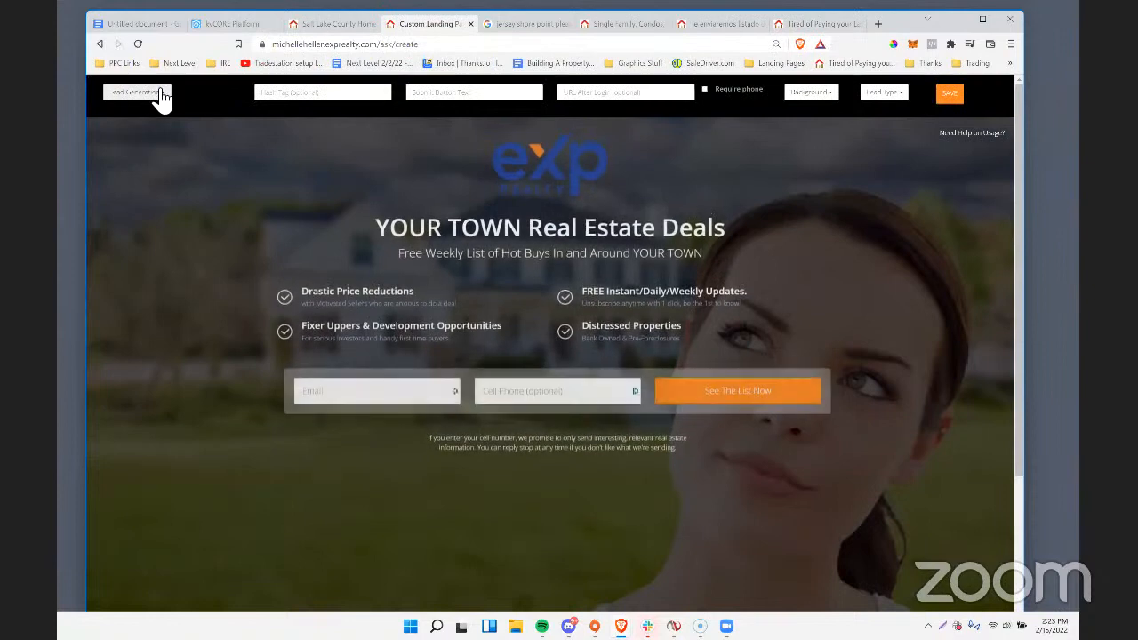
# Set the new landing page's type to Video View, then to Video + Lead, and select its YouTube ID field.
pyautogui.click(161, 93)
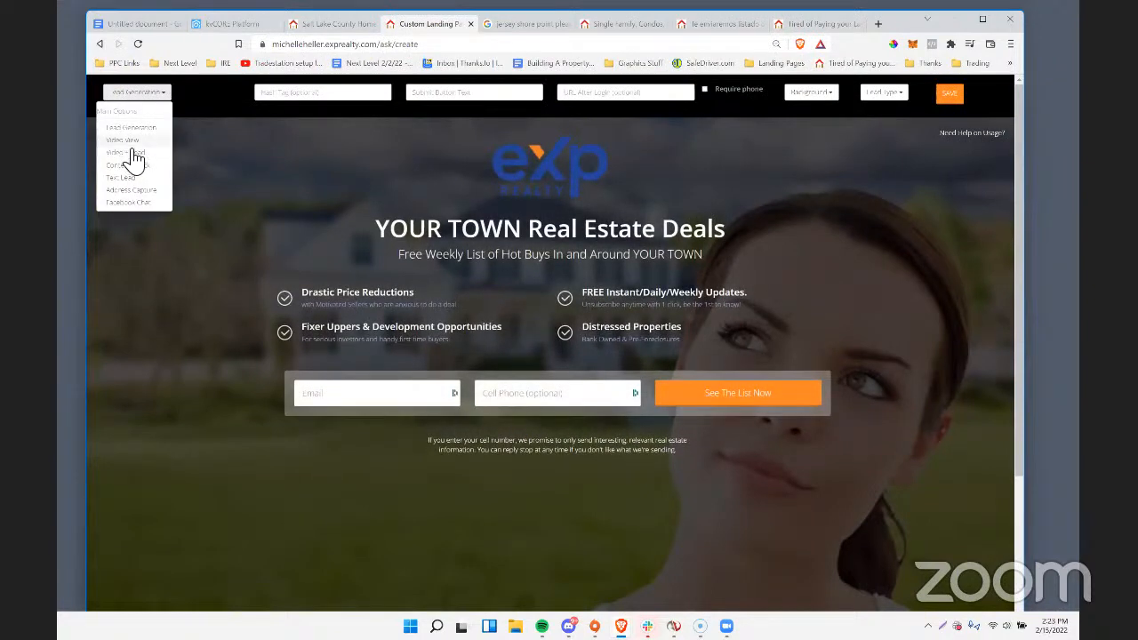
pyautogui.click(125, 141)
pyautogui.click(149, 96)
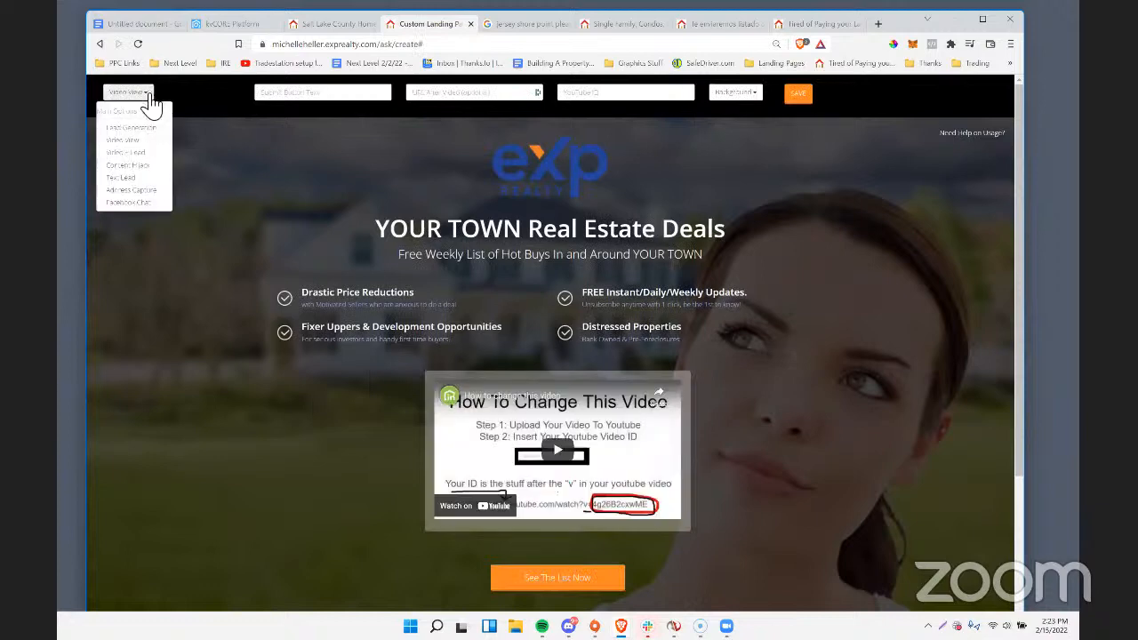
pyautogui.click(125, 151)
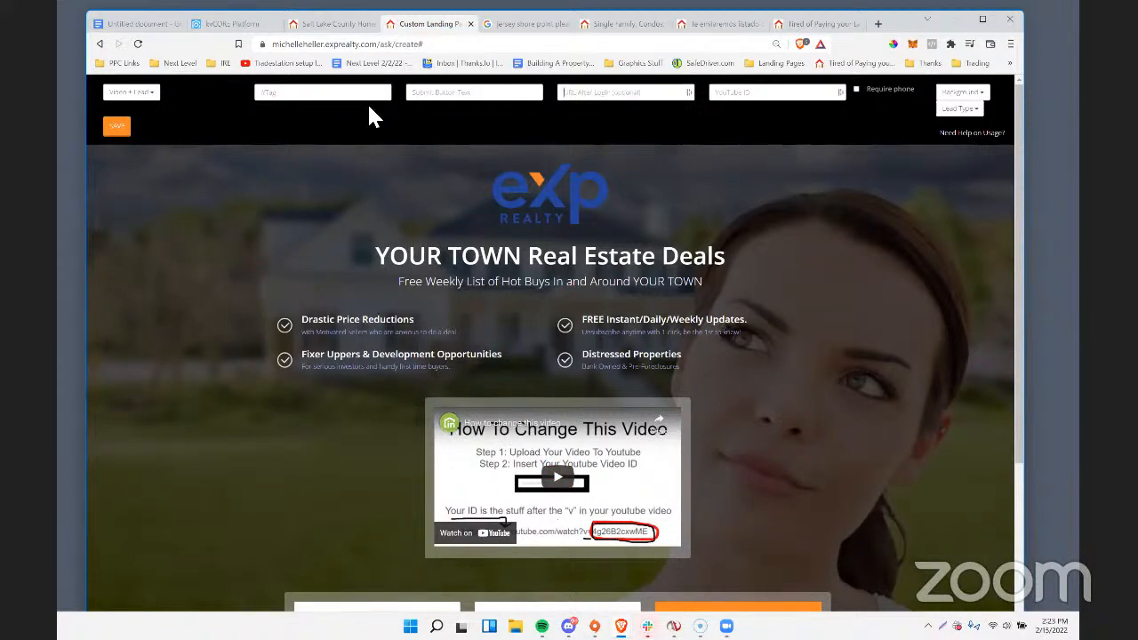
pyautogui.click(791, 93)
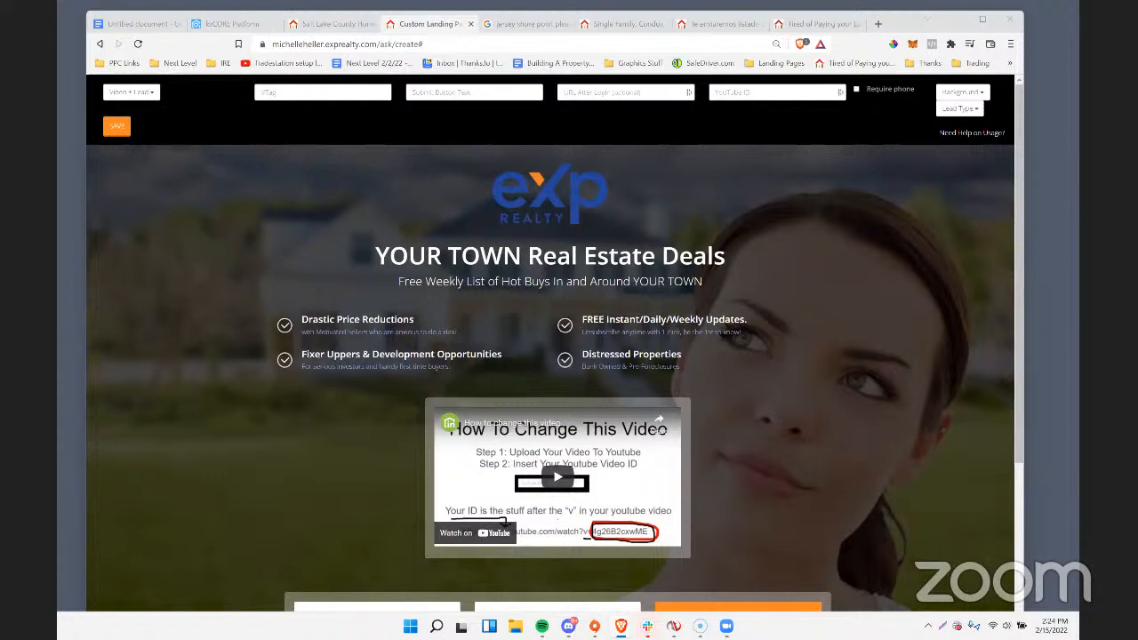
# Open the shared Frederick, CO single-family listing and examine its photos, property attributes, description and agent details.
pyautogui.click(847, 197)
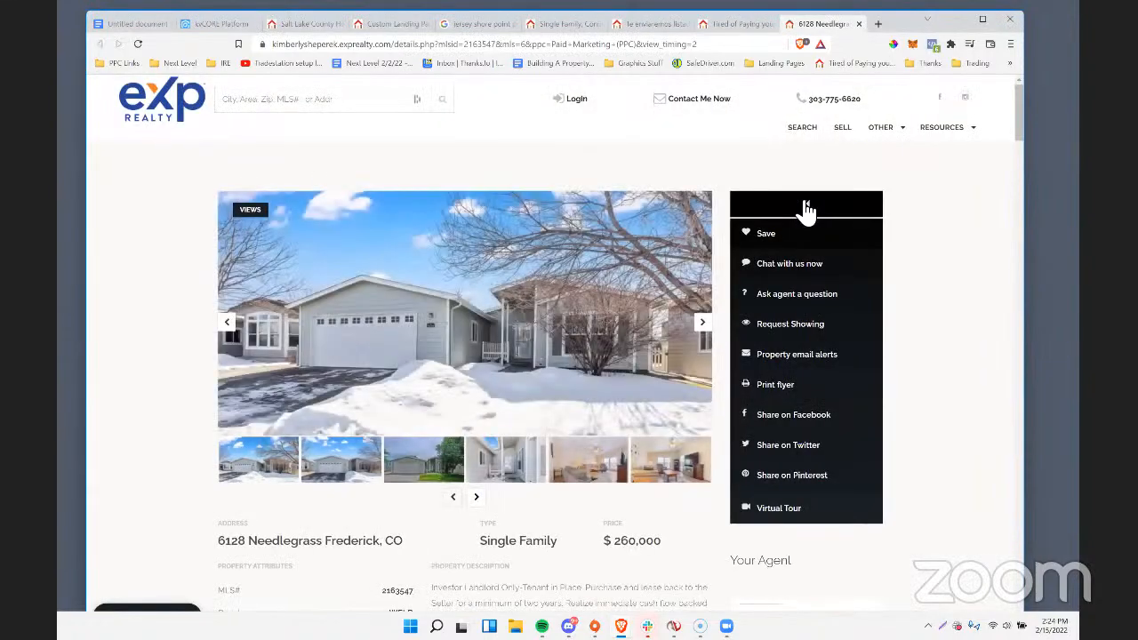
pyautogui.scroll(-3, 275, 322)
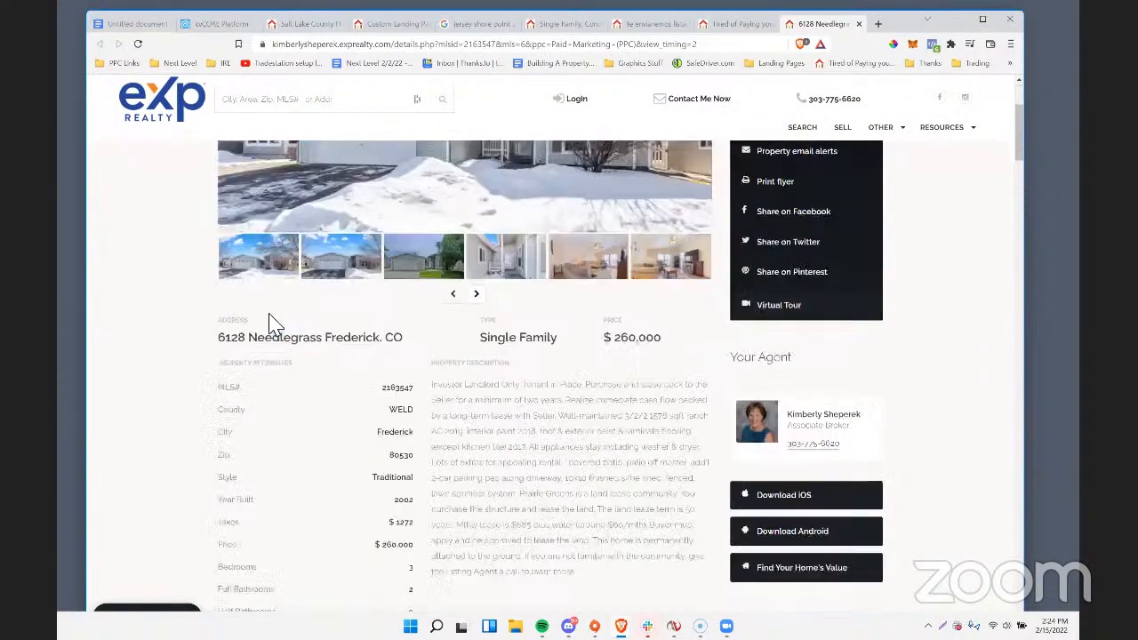
pyautogui.scroll(-4, 275, 322)
pyautogui.scroll(4, 275, 325)
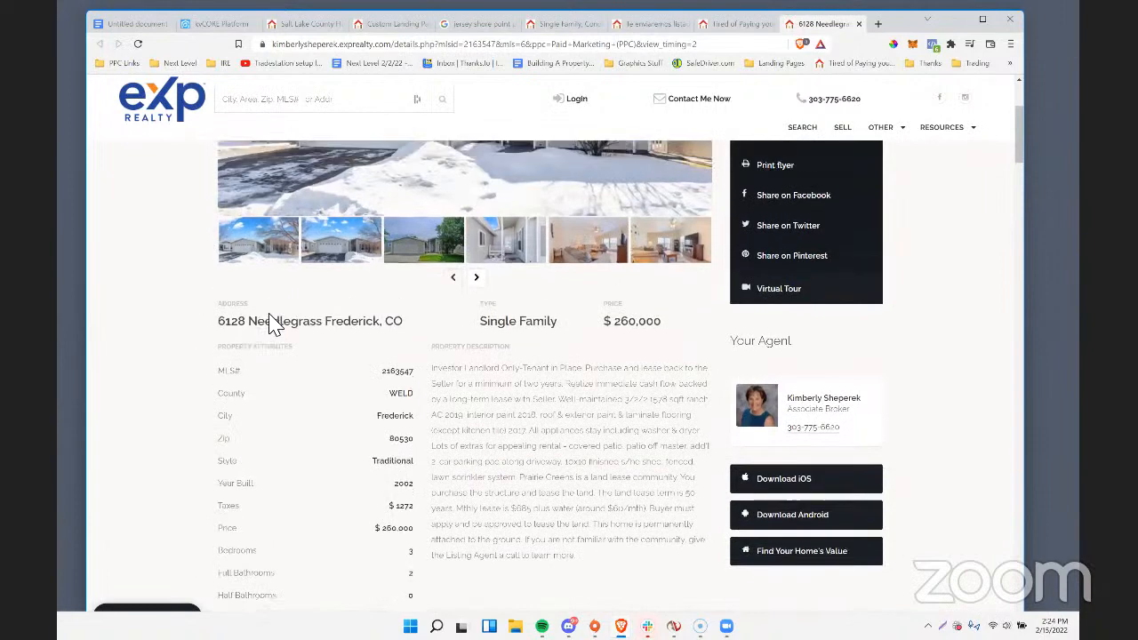
pyautogui.scroll(3, 275, 323)
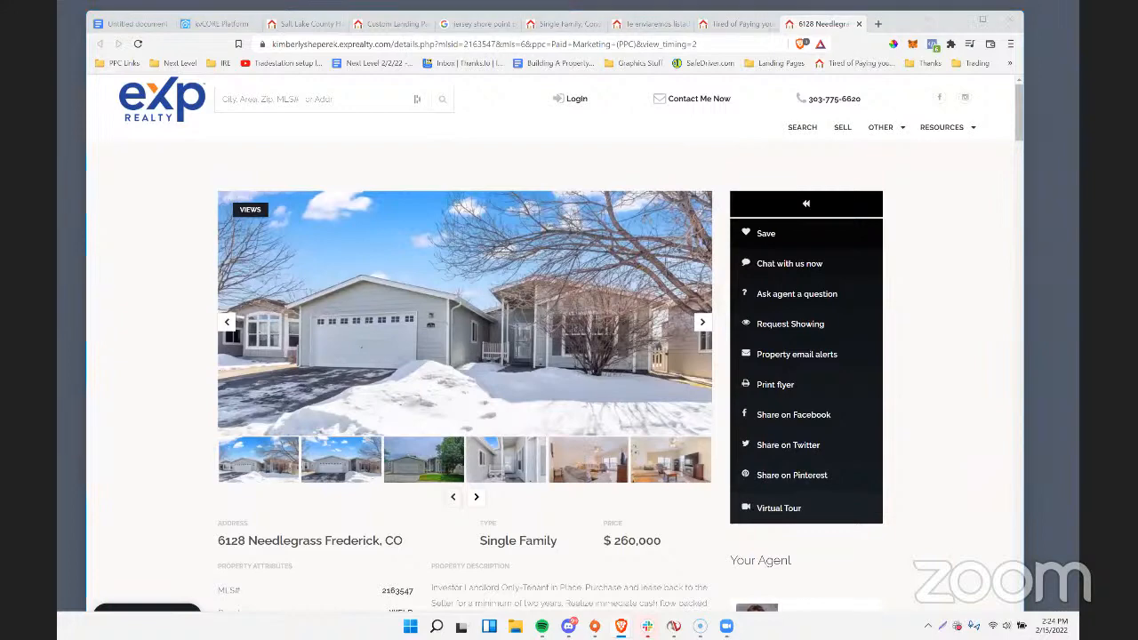
pyautogui.scroll(-2, 368, 315)
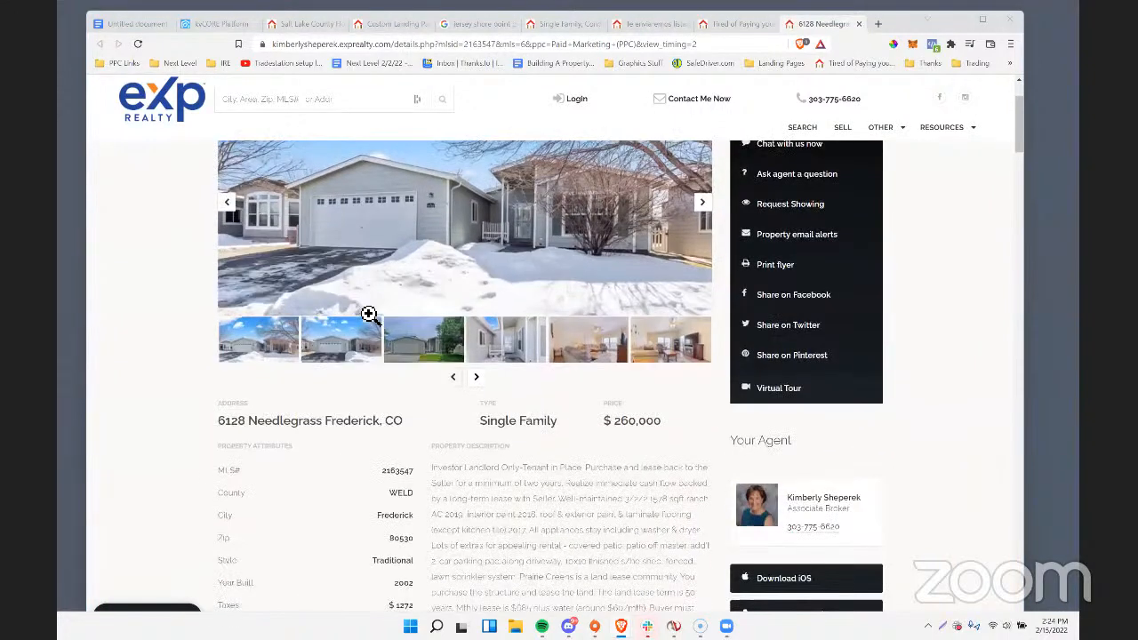
pyautogui.scroll(1, 368, 313)
pyautogui.scroll(-1, 378, 312)
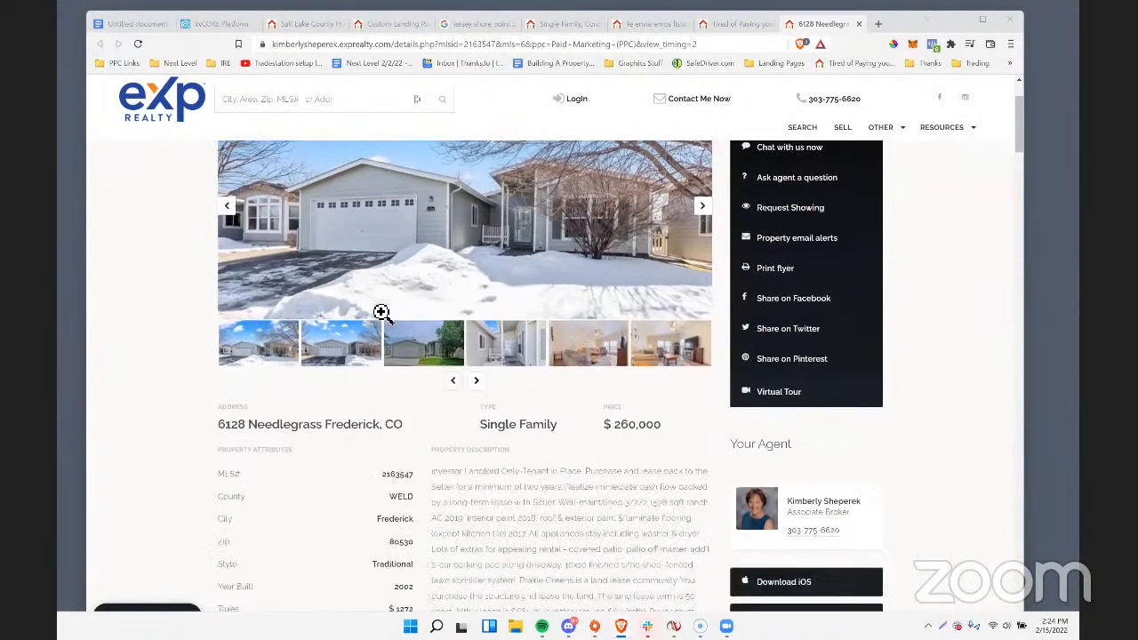
pyautogui.scroll(-2, 381, 312)
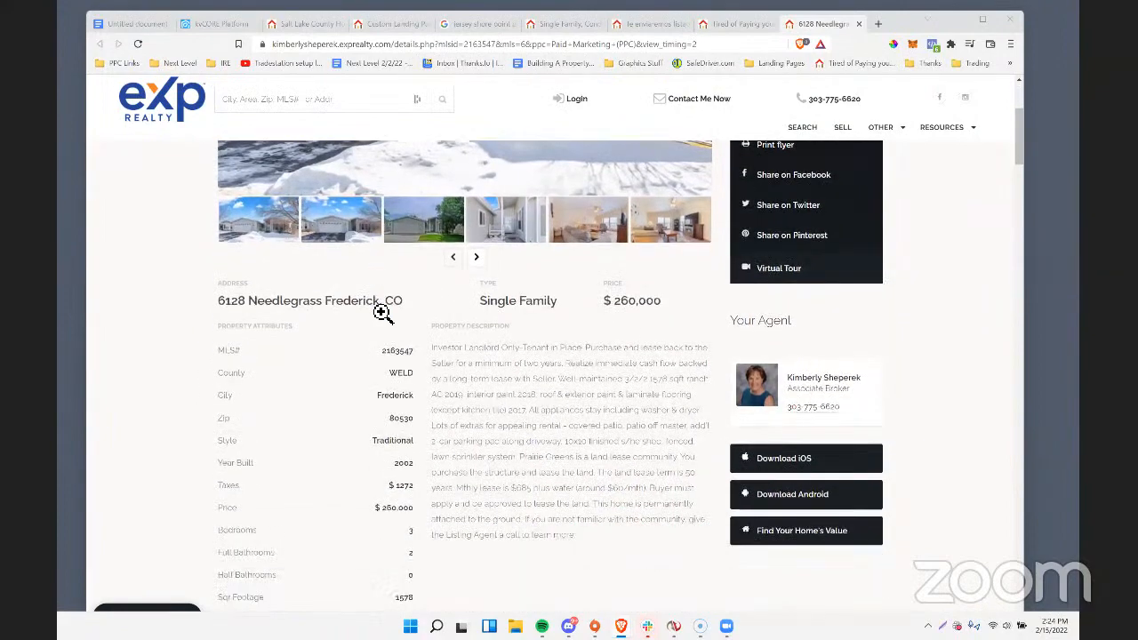
pyautogui.scroll(1, 381, 312)
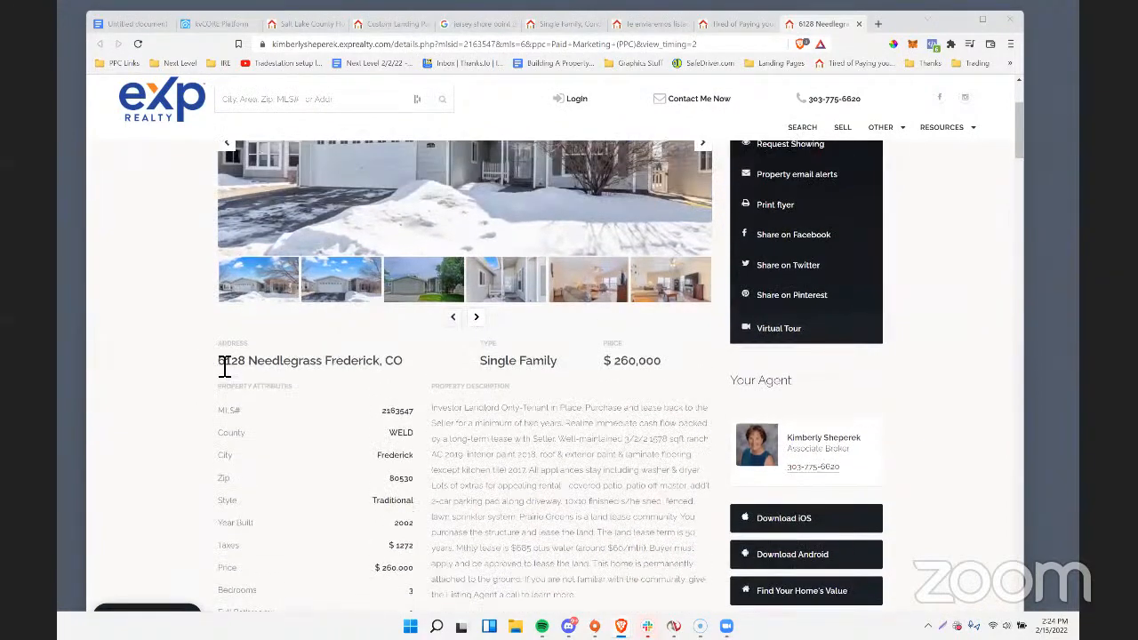
pyautogui.scroll(3, 368, 299)
# Show the third and first photos in the listing's gallery, and check the context options on the main photo.
pyautogui.rightClick(367, 294)
pyautogui.click(108, 349)
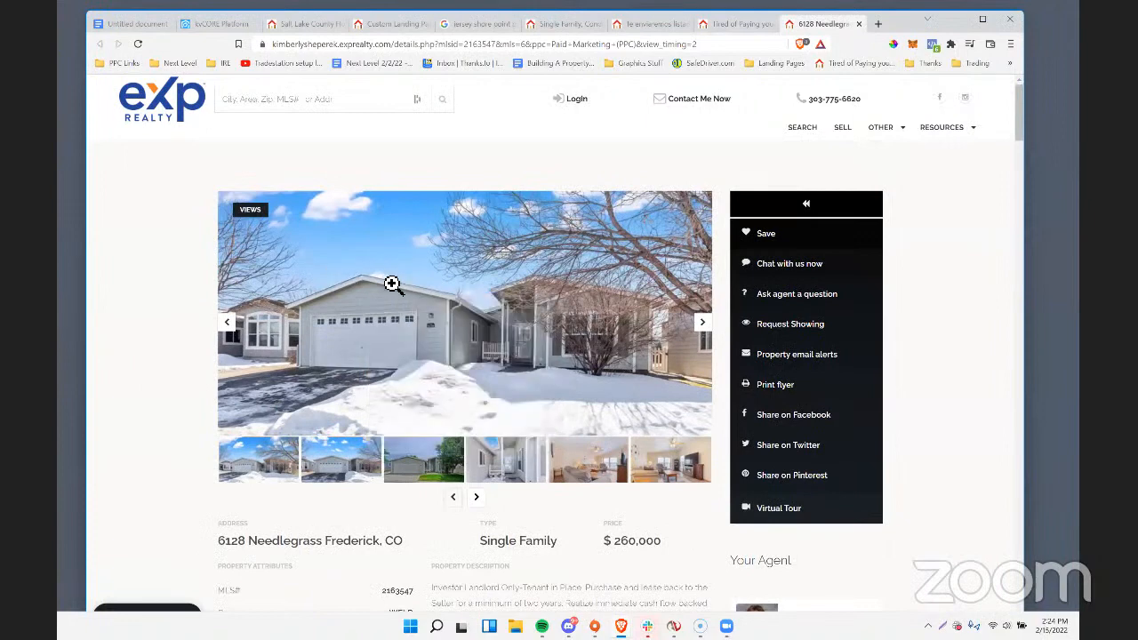
pyautogui.scroll(-1, 436, 414)
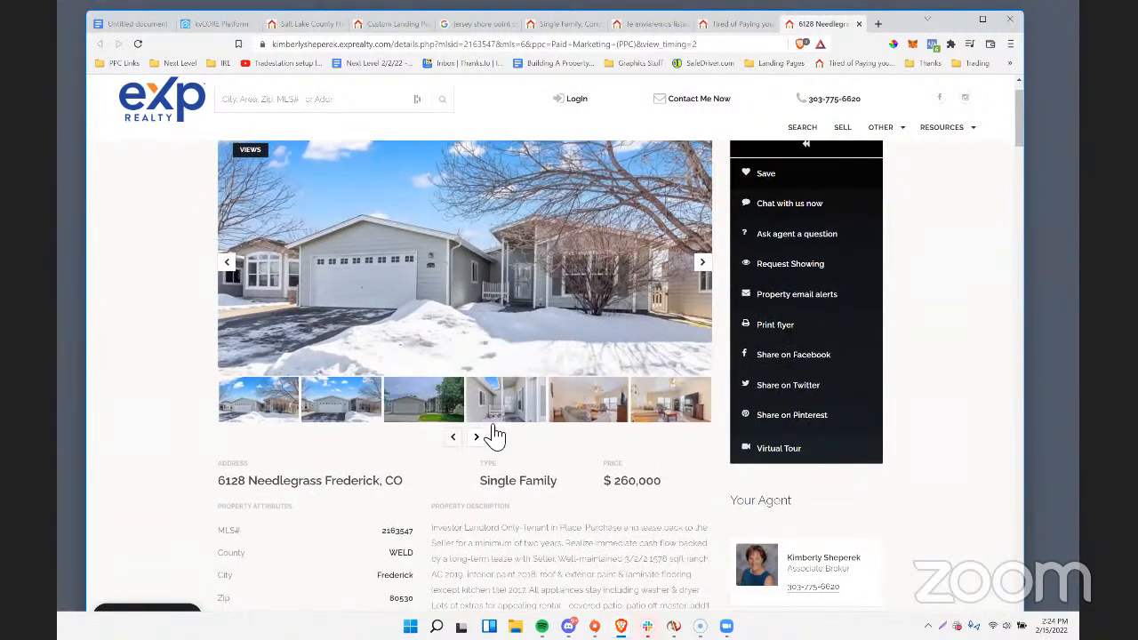
pyautogui.click(441, 411)
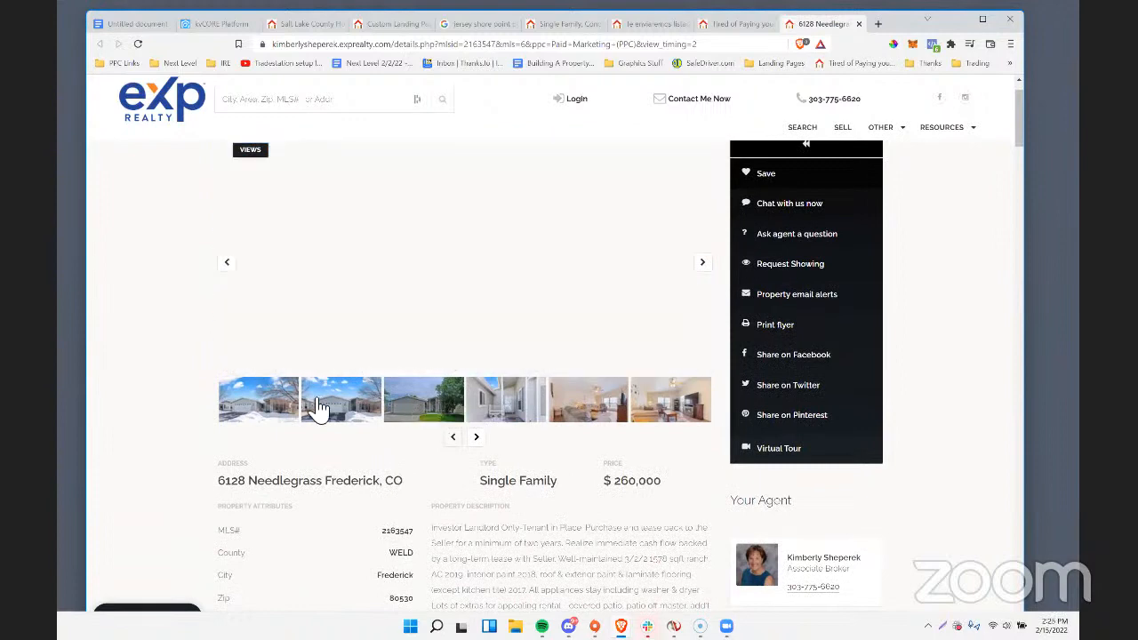
pyautogui.click(259, 401)
pyautogui.rightClick(520, 251)
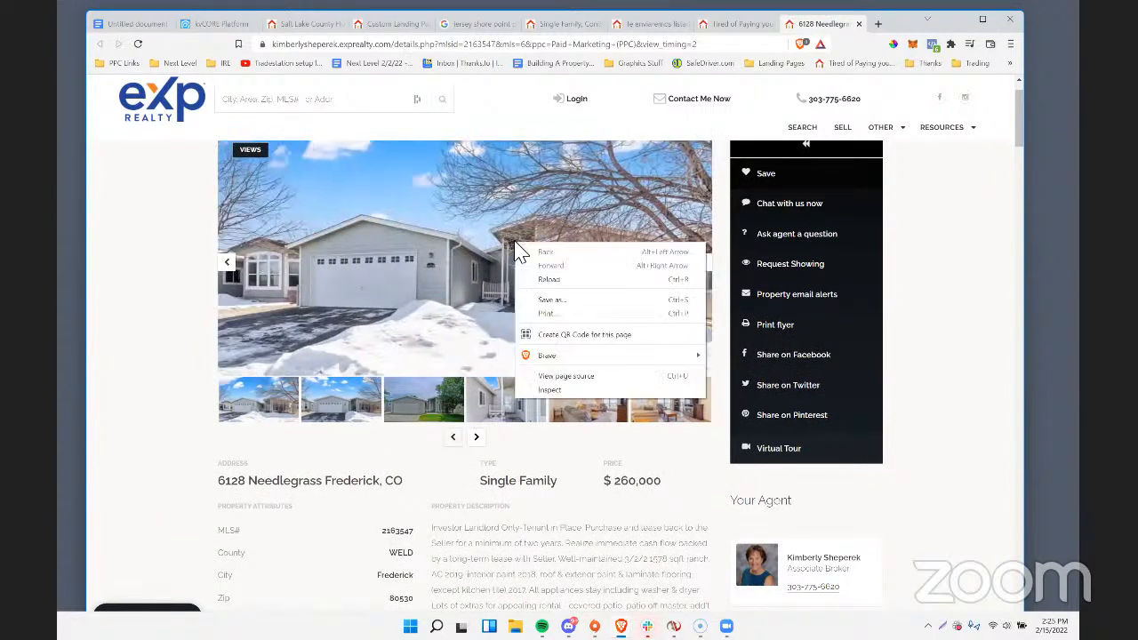
pyautogui.click(472, 254)
# Enlarge the first exterior photo, check its image options, advance to the second photo and close the enlarged view.
pyautogui.click(480, 257)
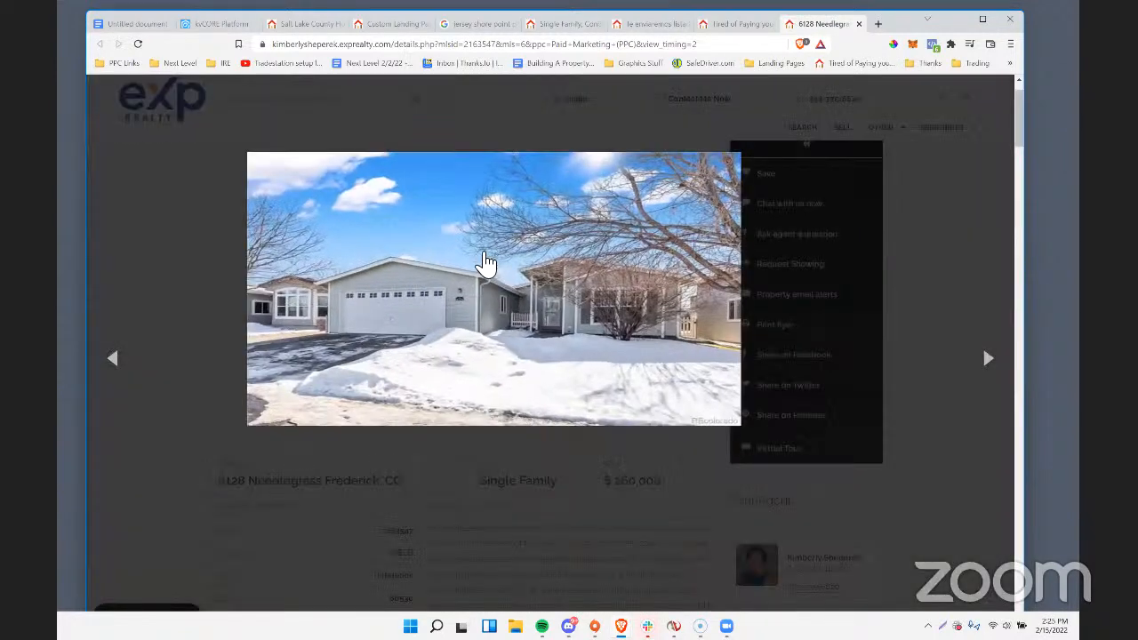
pyautogui.rightClick(539, 282)
pyautogui.click(521, 288)
pyautogui.click(197, 248)
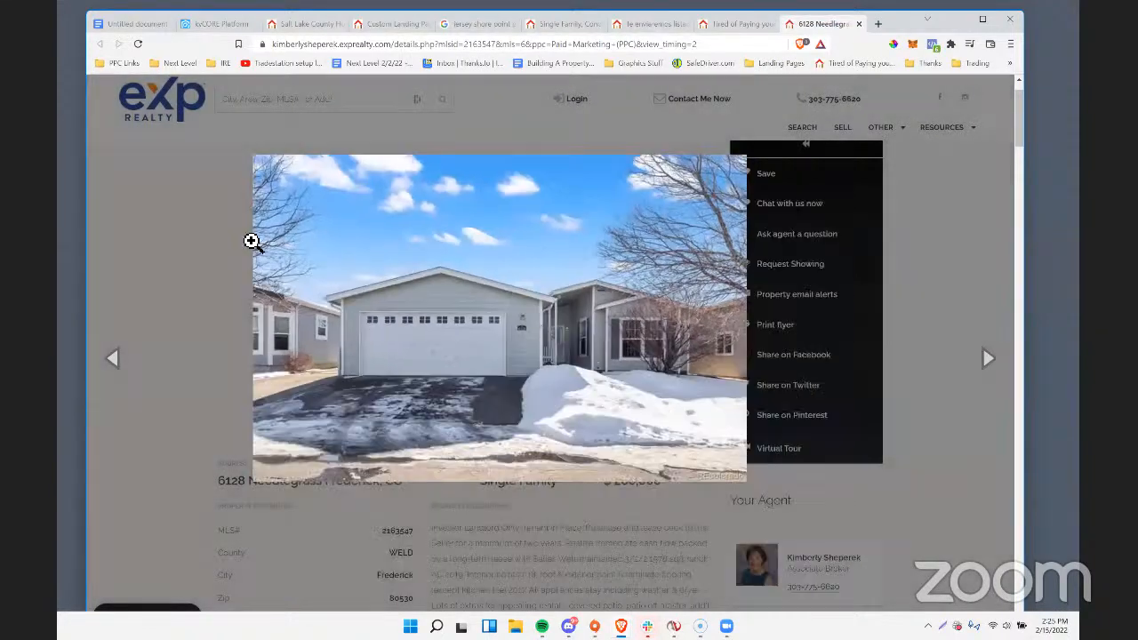
# Enlarge the listing's second photo of the garage and driveway, copy its image address, and close the enlarged view.
pyautogui.rightClick(447, 294)
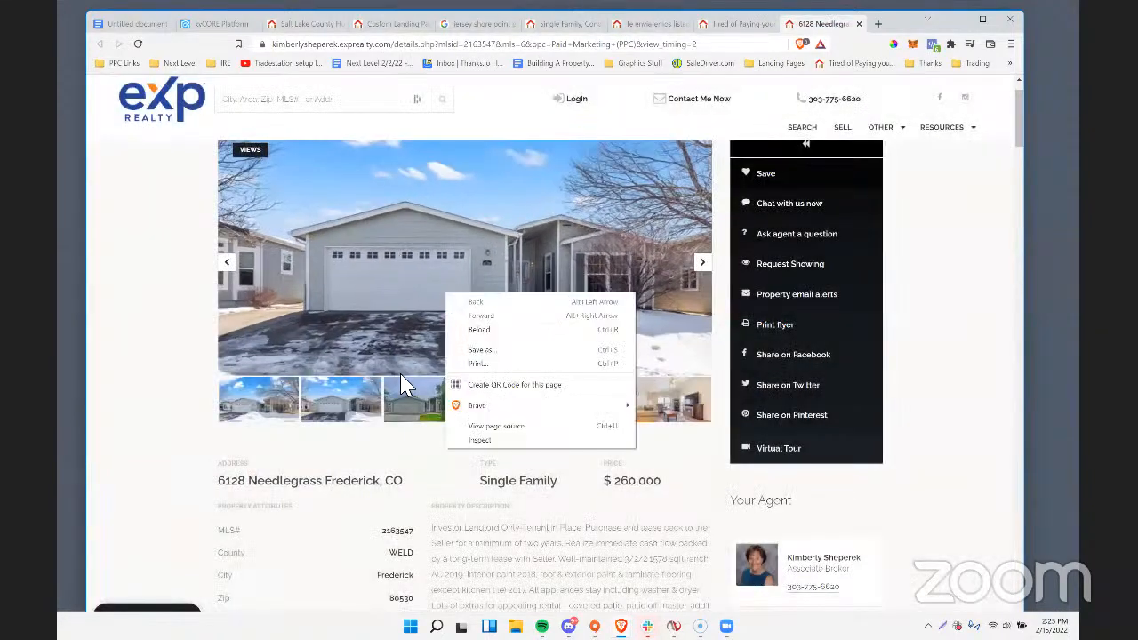
pyautogui.click(363, 243)
pyautogui.click(364, 242)
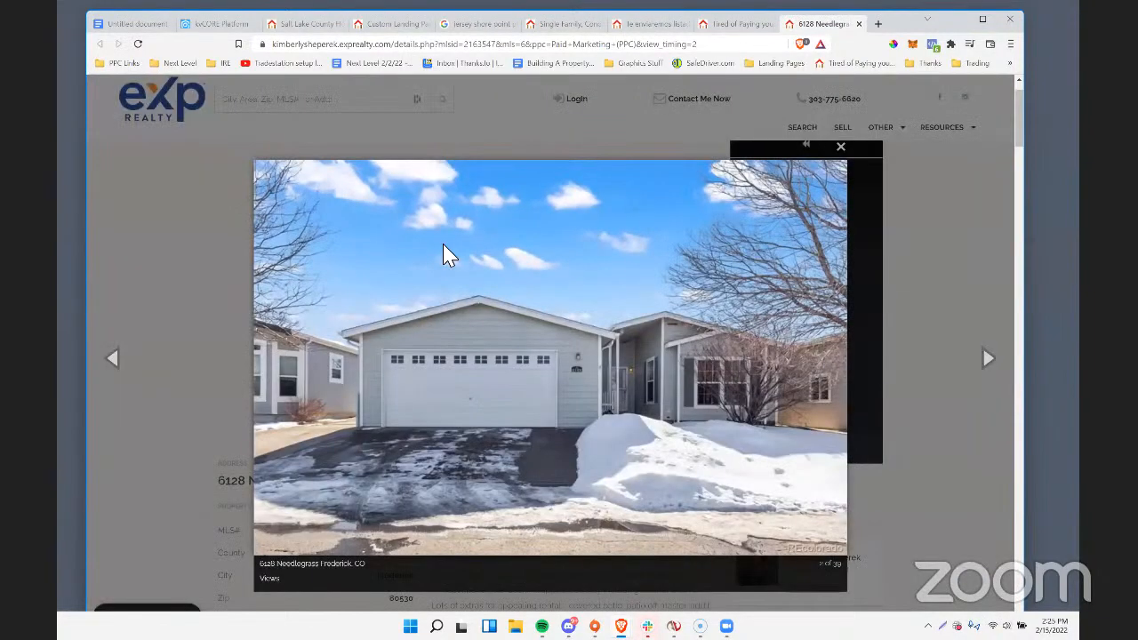
pyautogui.rightClick(445, 247)
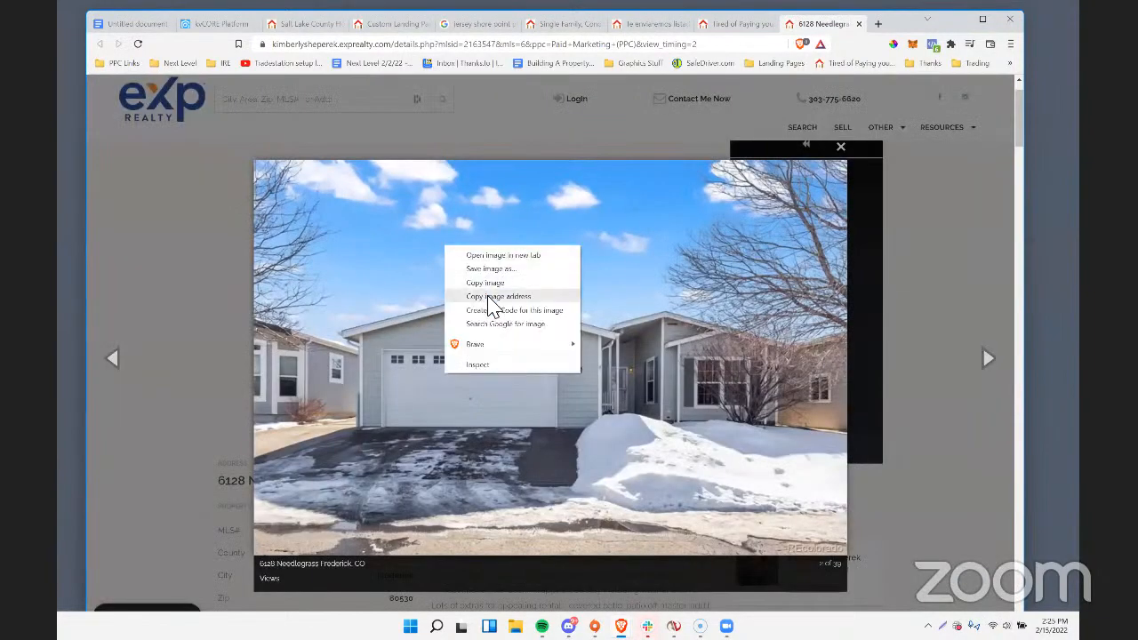
pyautogui.click(489, 296)
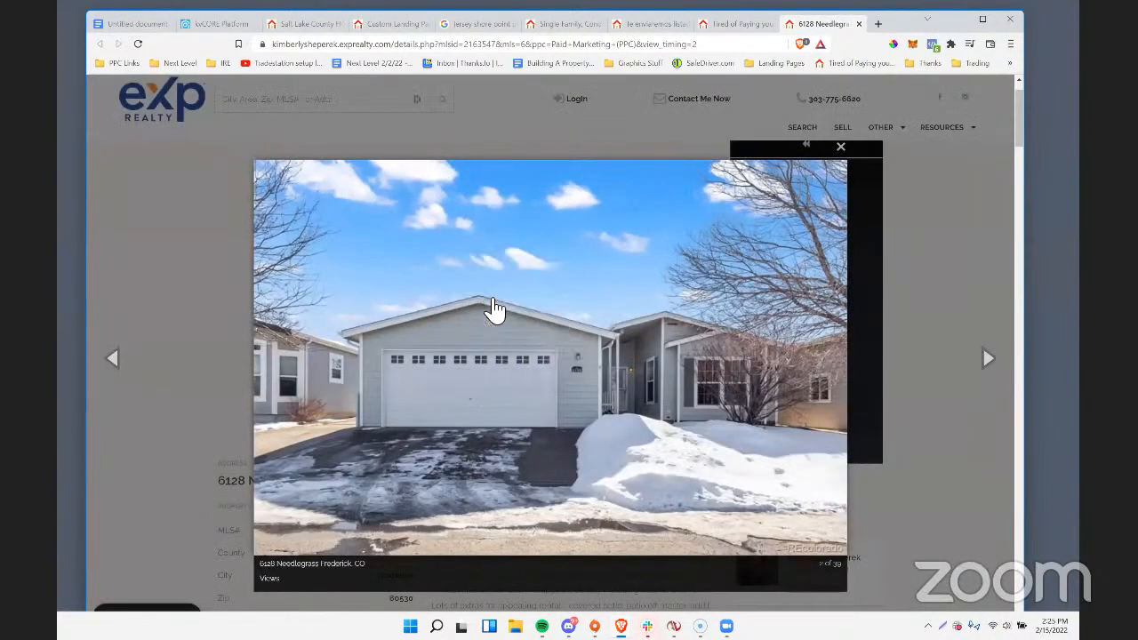
pyautogui.click(205, 308)
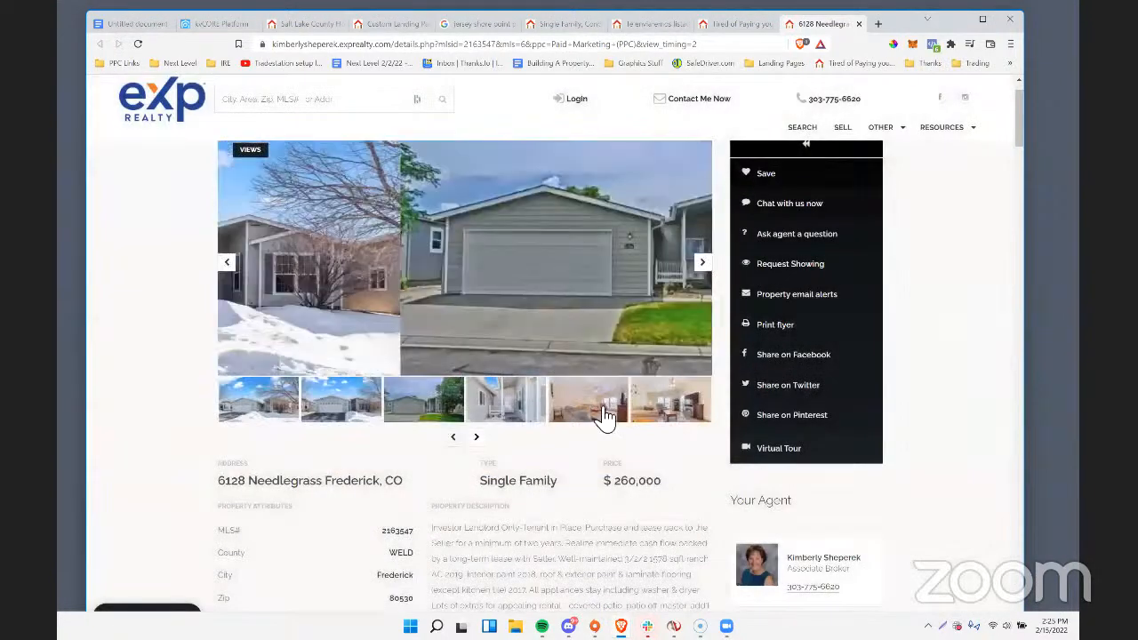
# Enlarge the listing's sixth photo of the living room, copy its image address, close the enlarged view and advance the gallery thumbnails.
pyautogui.click(682, 409)
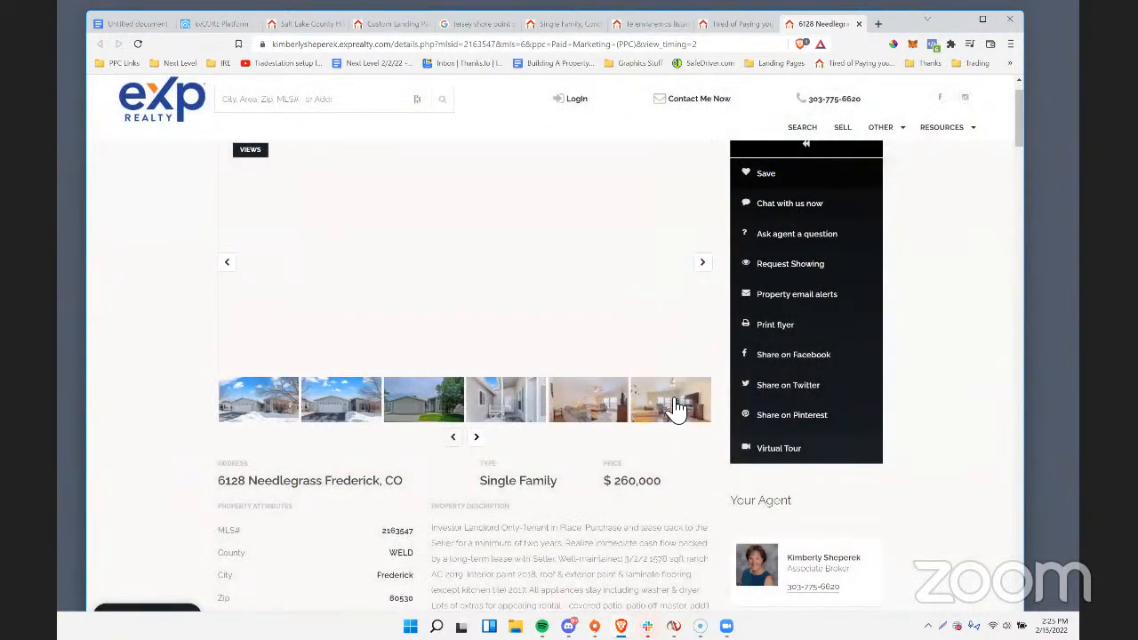
pyautogui.rightClick(489, 246)
pyautogui.click(451, 237)
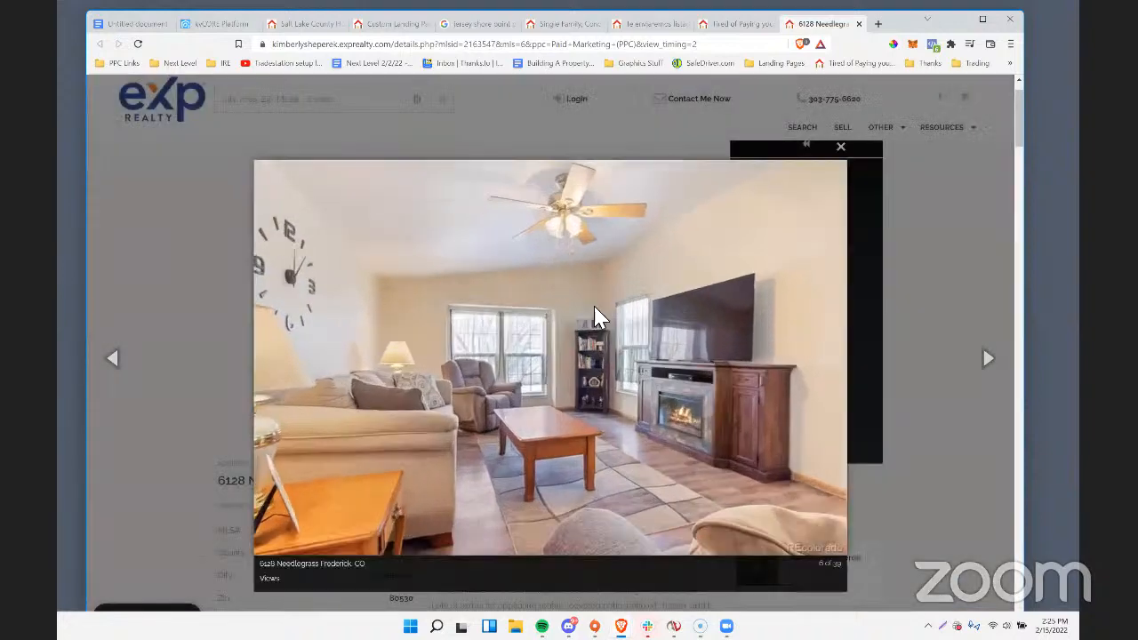
pyautogui.rightClick(594, 308)
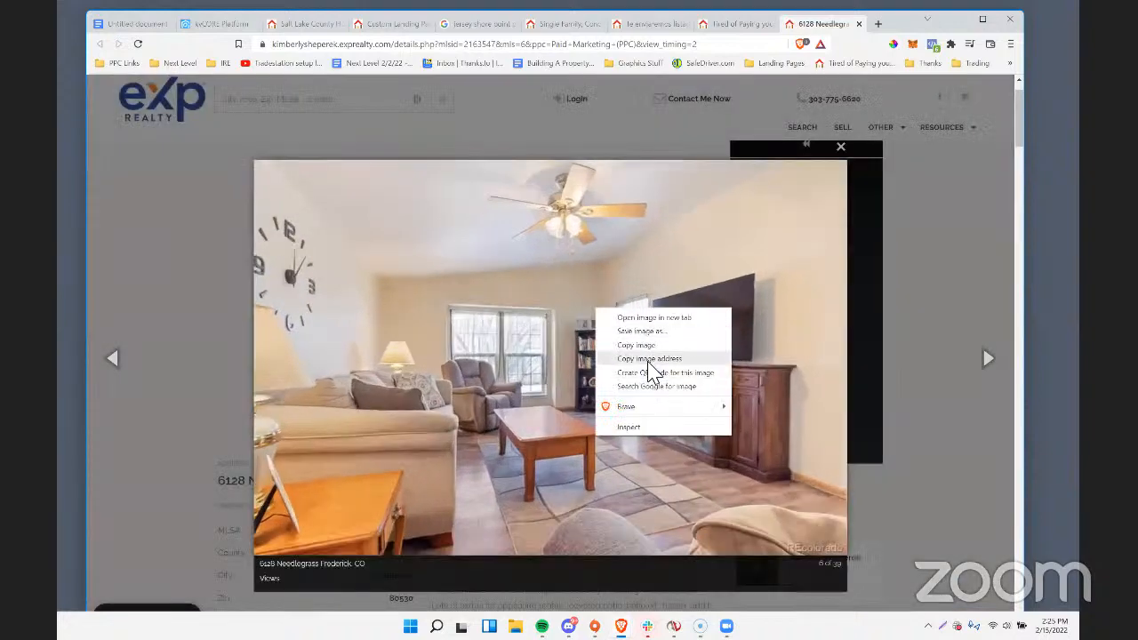
pyautogui.click(610, 374)
pyautogui.click(200, 326)
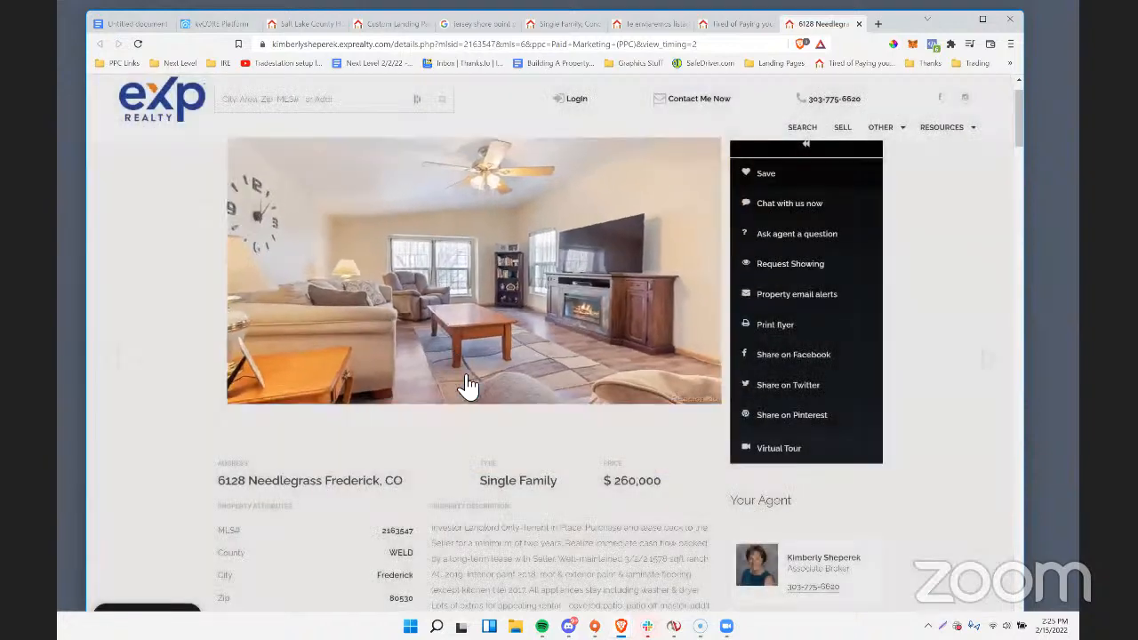
pyautogui.click(485, 379)
pyautogui.click(485, 378)
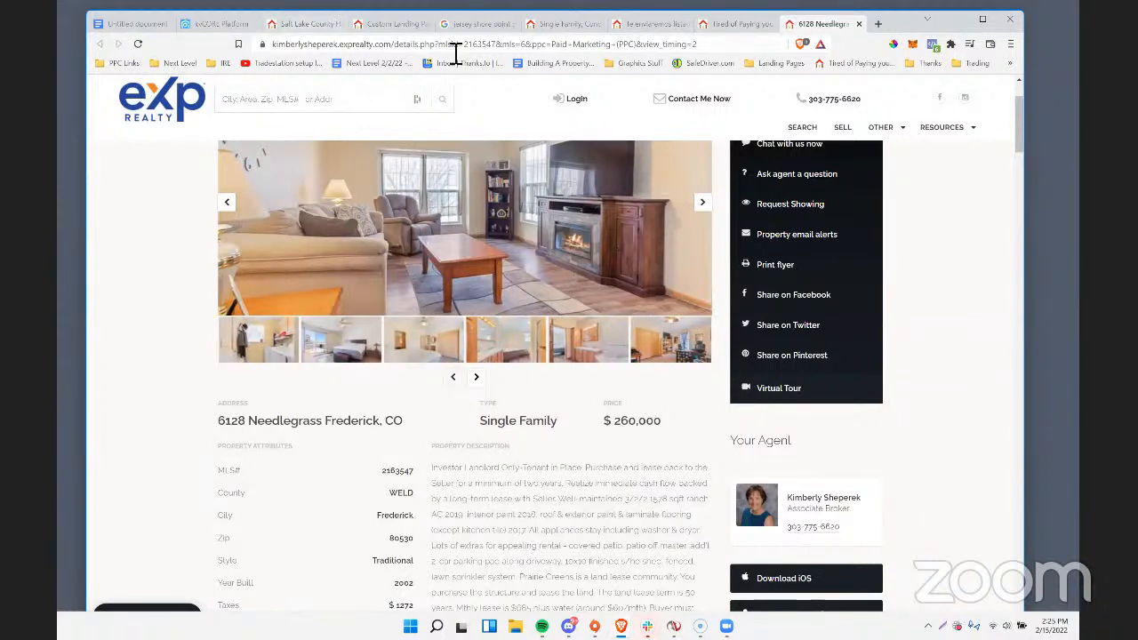
# Copy the MLS number from the listing's web address.
pyautogui.doubleClick(498, 47)
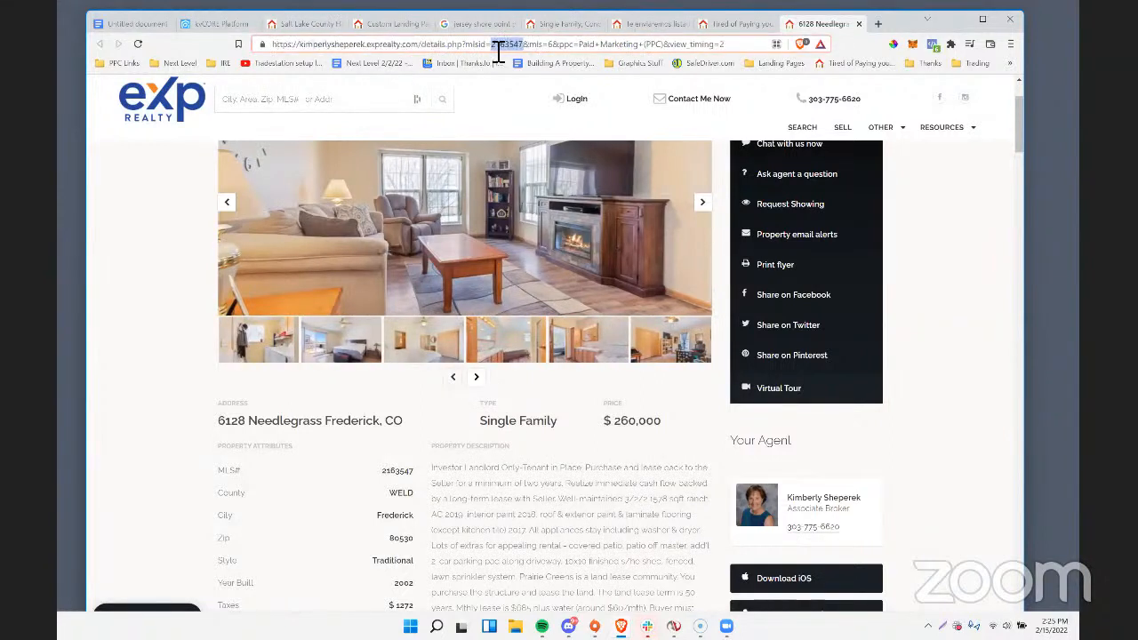
pyautogui.rightClick(500, 54)
pyautogui.click(525, 113)
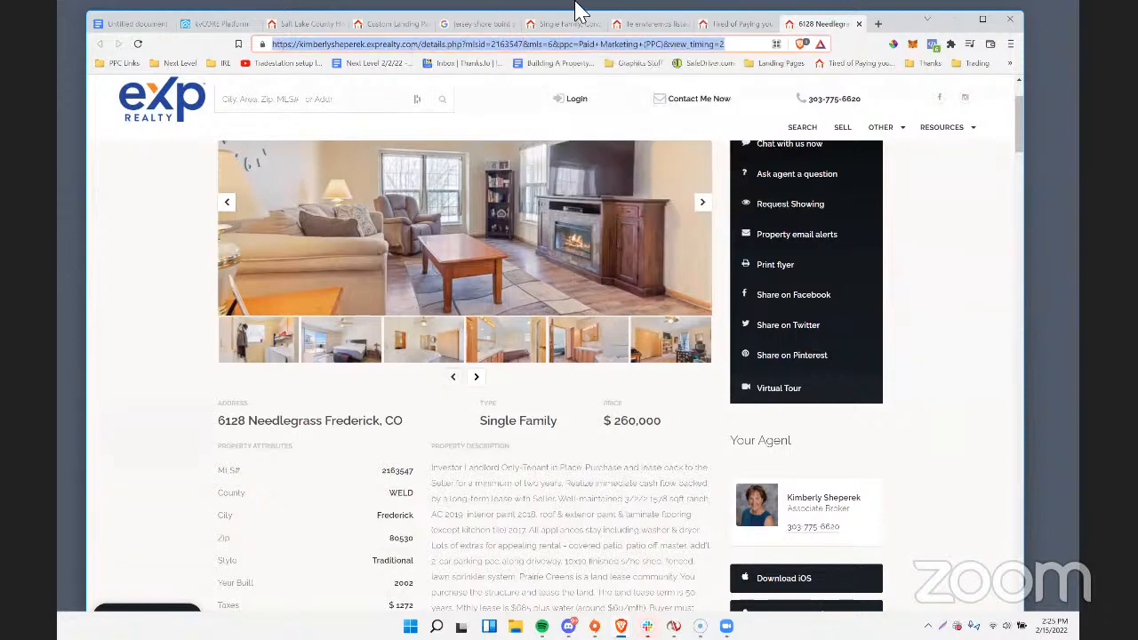
# Open the agent site's custom landing page creator in a new tab, using the path ask/create on the listing's domain.
pyautogui.click(878, 24)
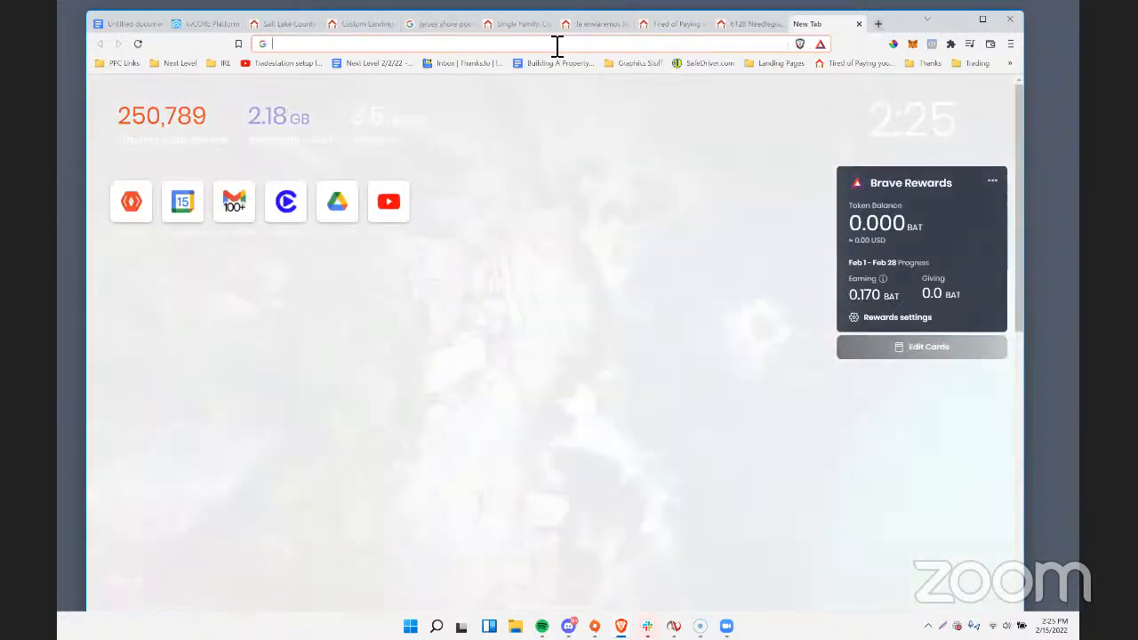
pyautogui.hotkey('ctrl', 'v')
pyautogui.press('Return')
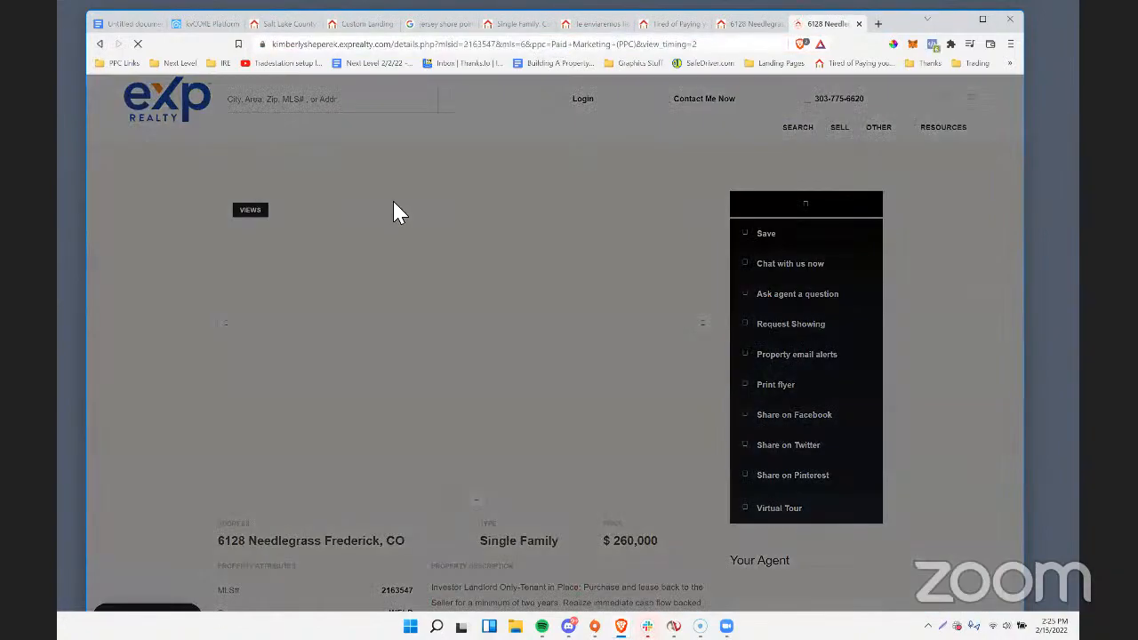
pyautogui.click(778, 107)
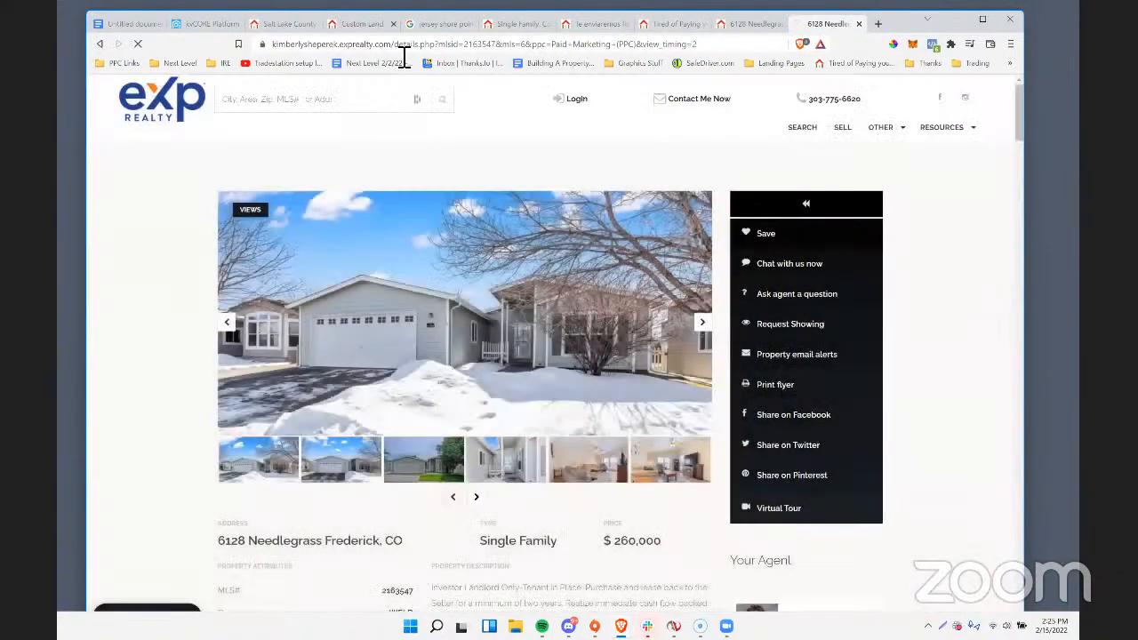
pyautogui.moveTo(403, 51); pyautogui.dragTo(675, 55)
pyautogui.write('lty.com/ask/cr')
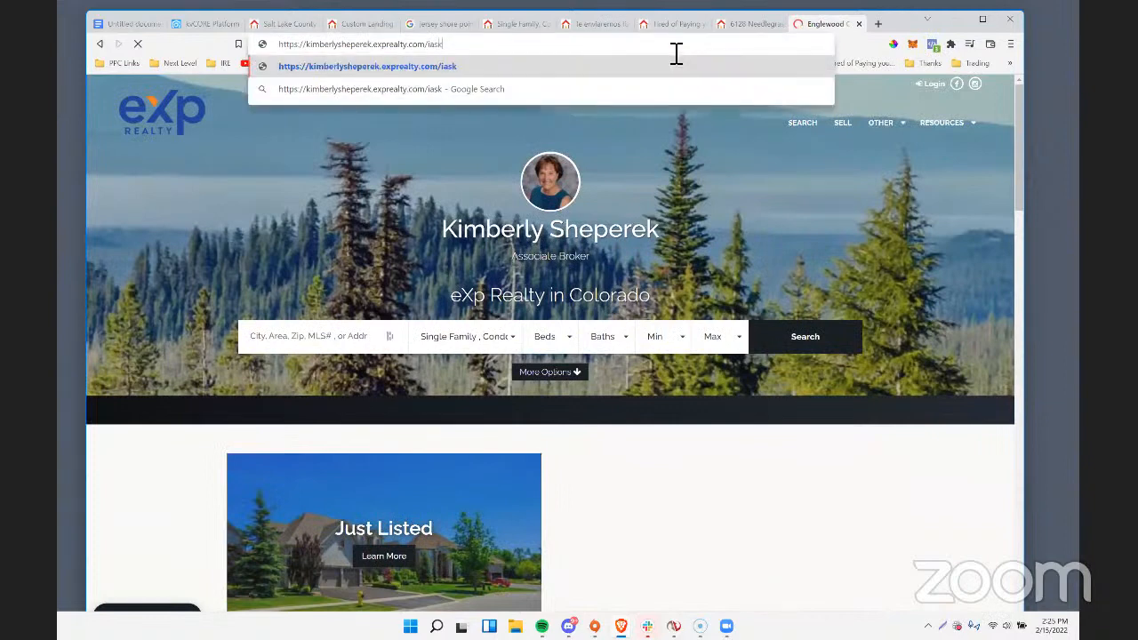
pyautogui.write('eate')
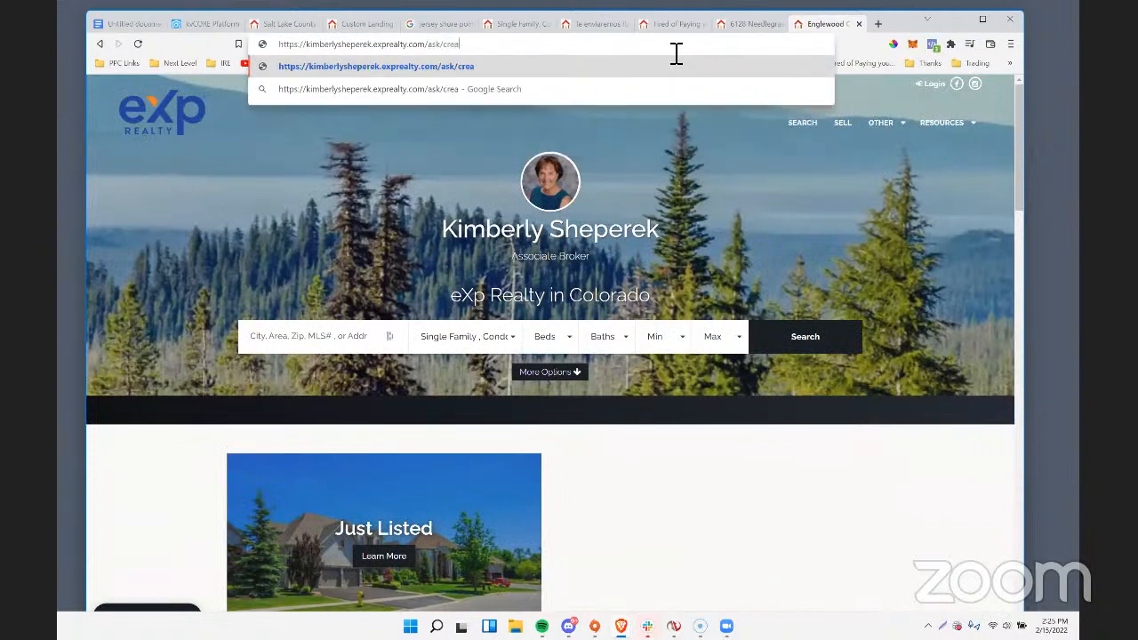
pyautogui.press('Return')
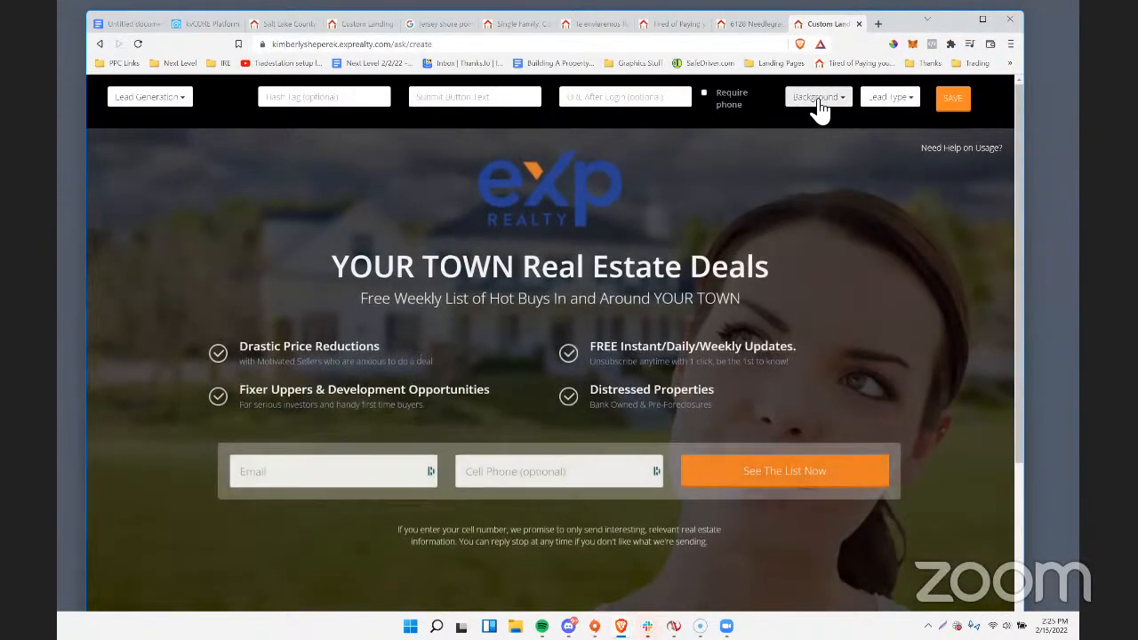
pyautogui.click(817, 98)
pyautogui.scroll(-2, 867, 453)
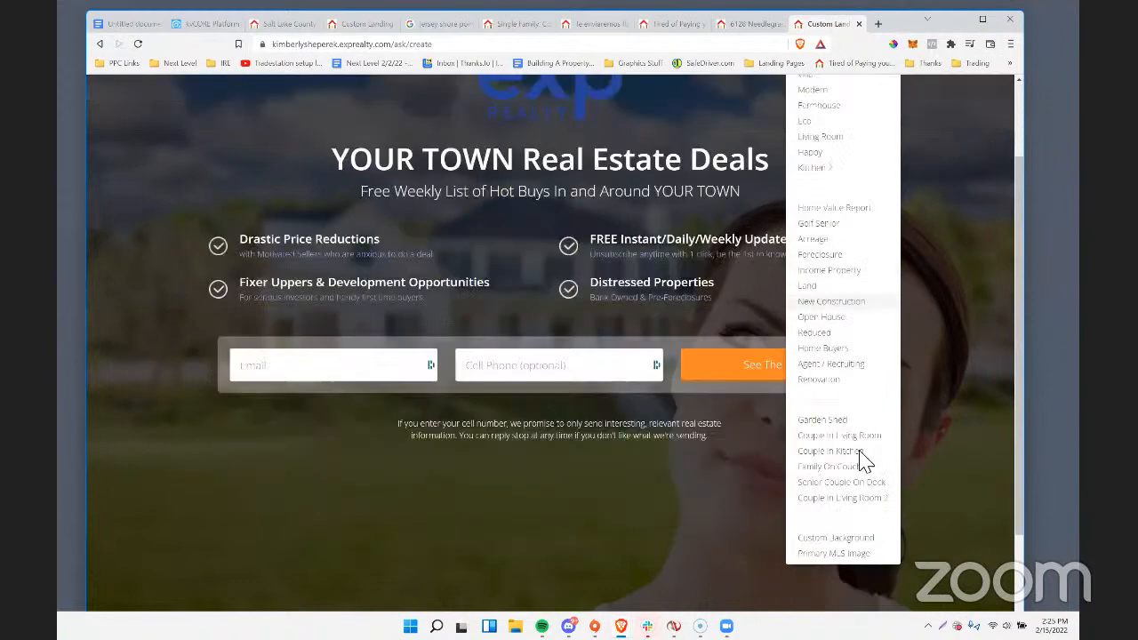
pyautogui.click(854, 482)
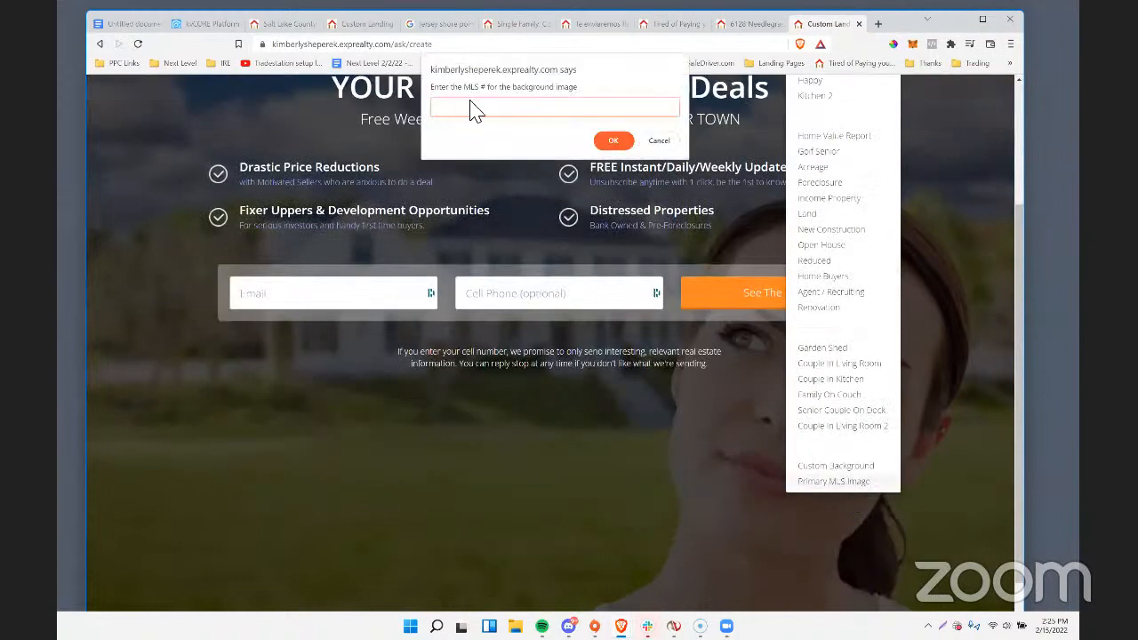
# Copy the MLS number from the listing's web address and set the landing page background to Primary MLS Image with 2163547.
pyautogui.click(745, 25)
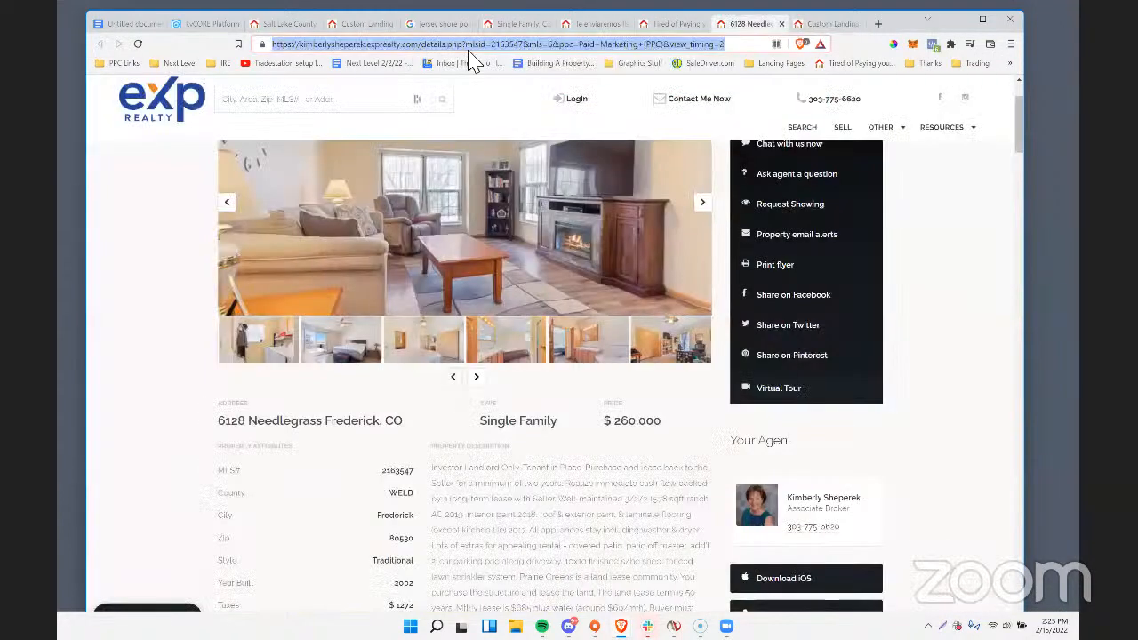
pyautogui.doubleClick(519, 54)
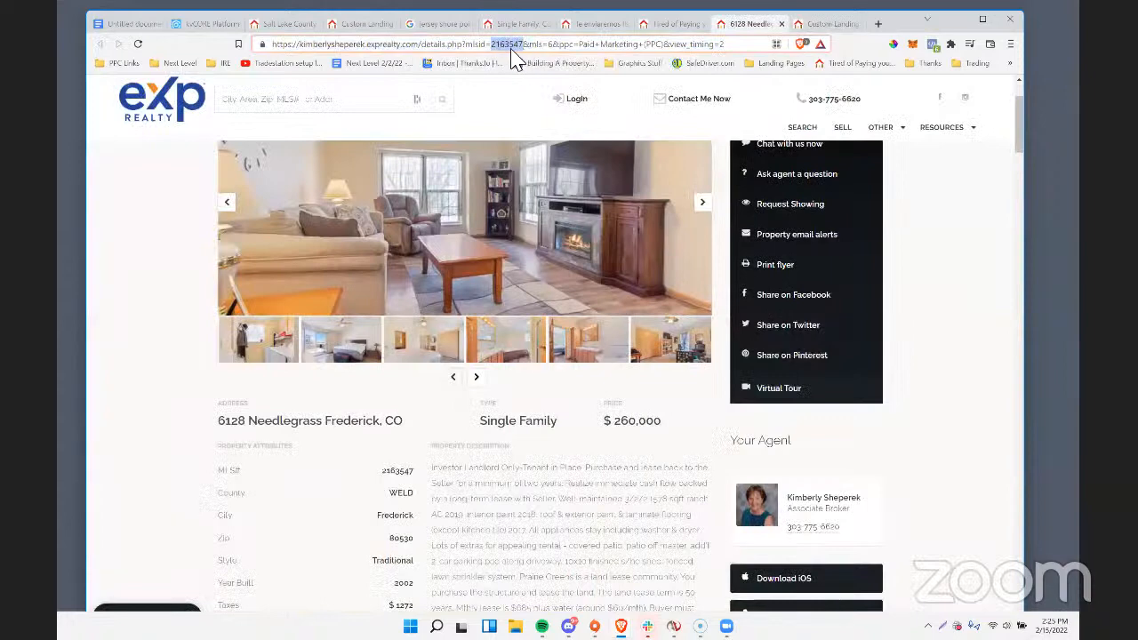
pyautogui.rightClick(516, 46)
pyautogui.click(533, 104)
pyautogui.click(827, 25)
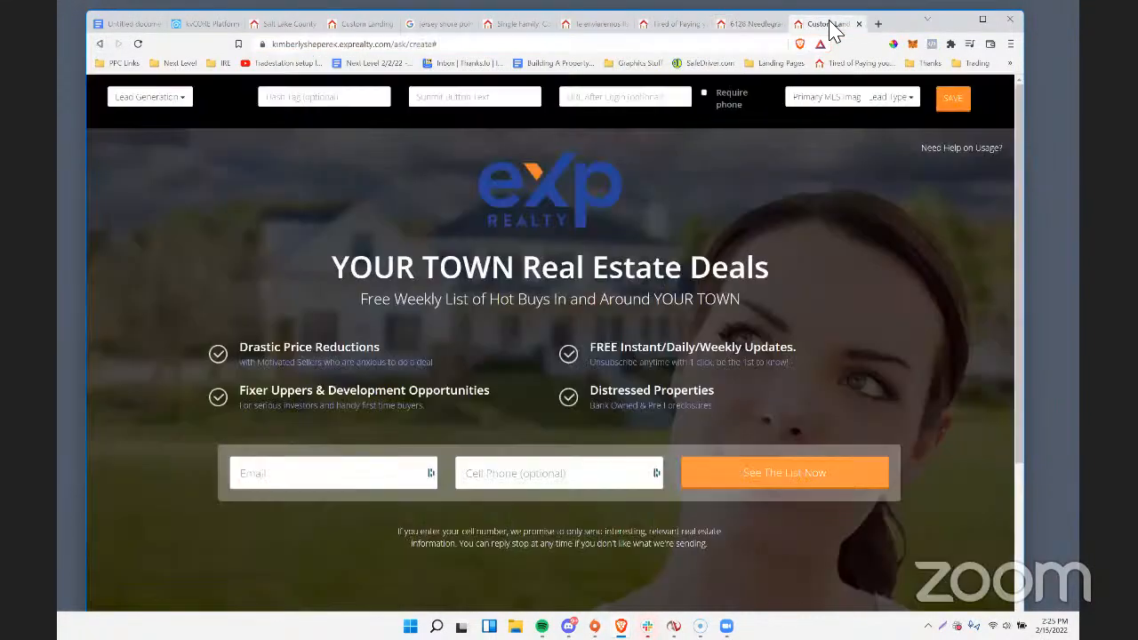
pyautogui.click(849, 98)
pyautogui.scroll(-3, 824, 520)
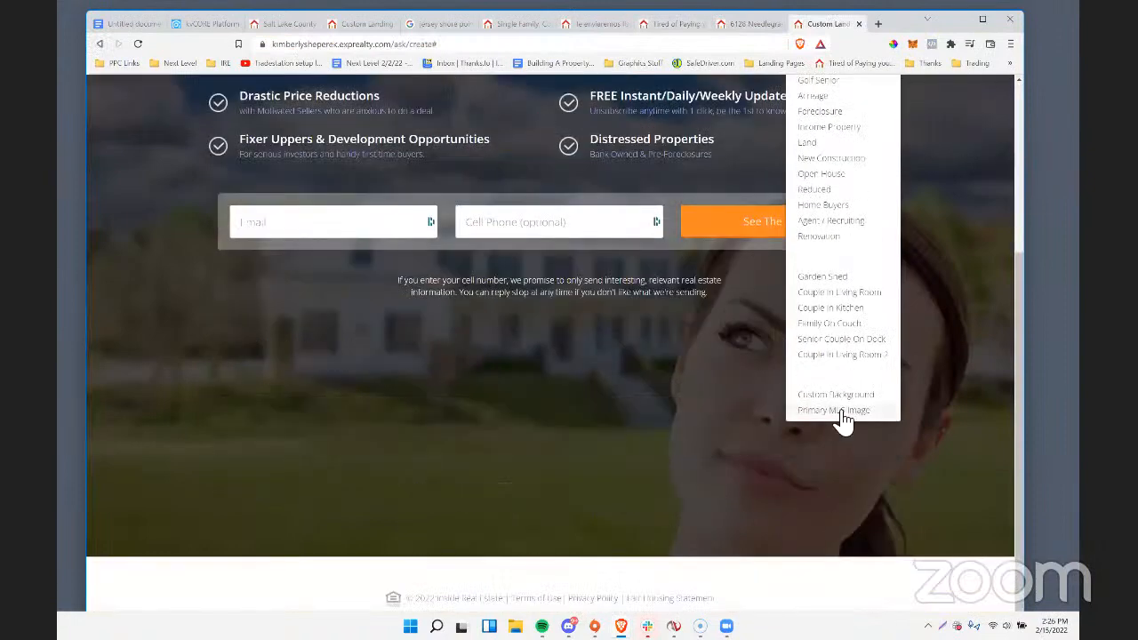
pyautogui.click(842, 413)
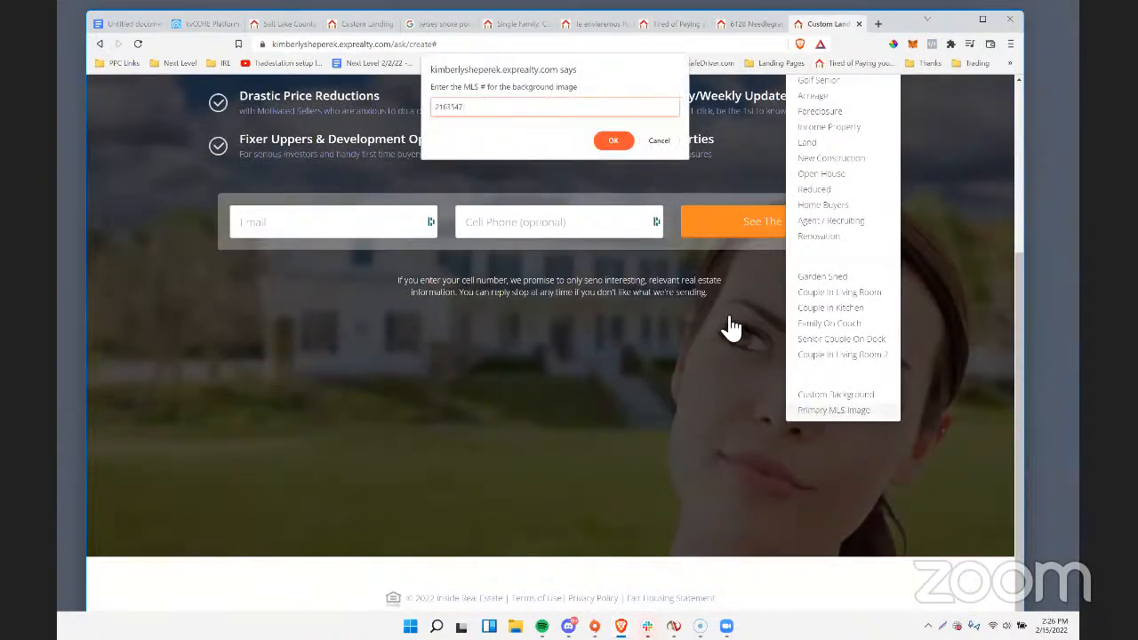
pyautogui.click(612, 140)
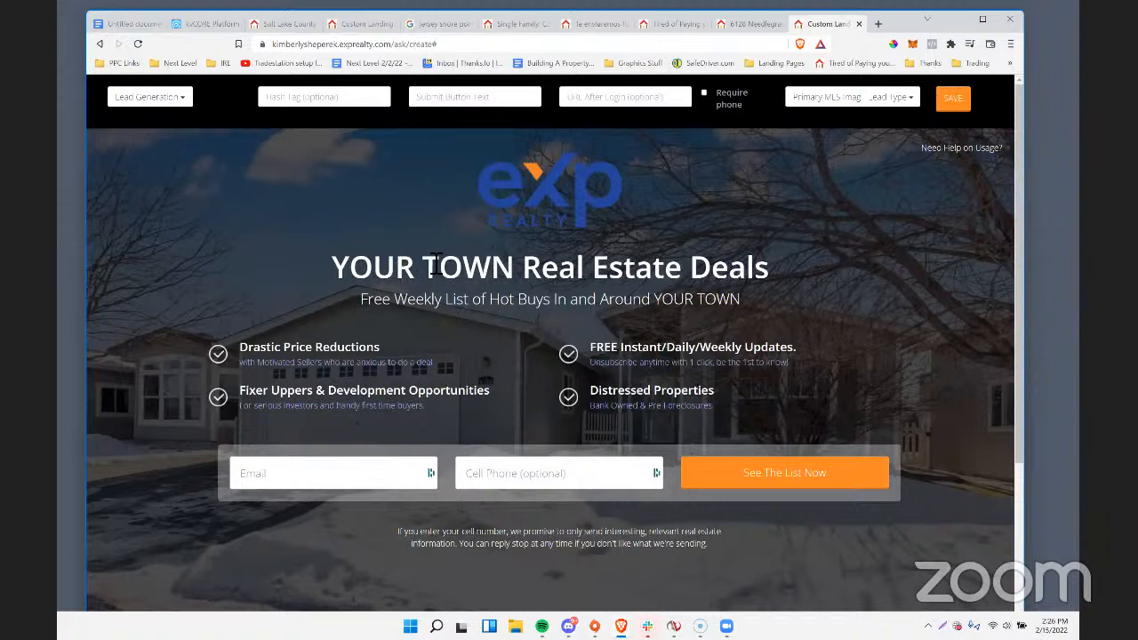
# Look up the street address on the listing and replace the landing page headline with it.
pyautogui.click(736, 24)
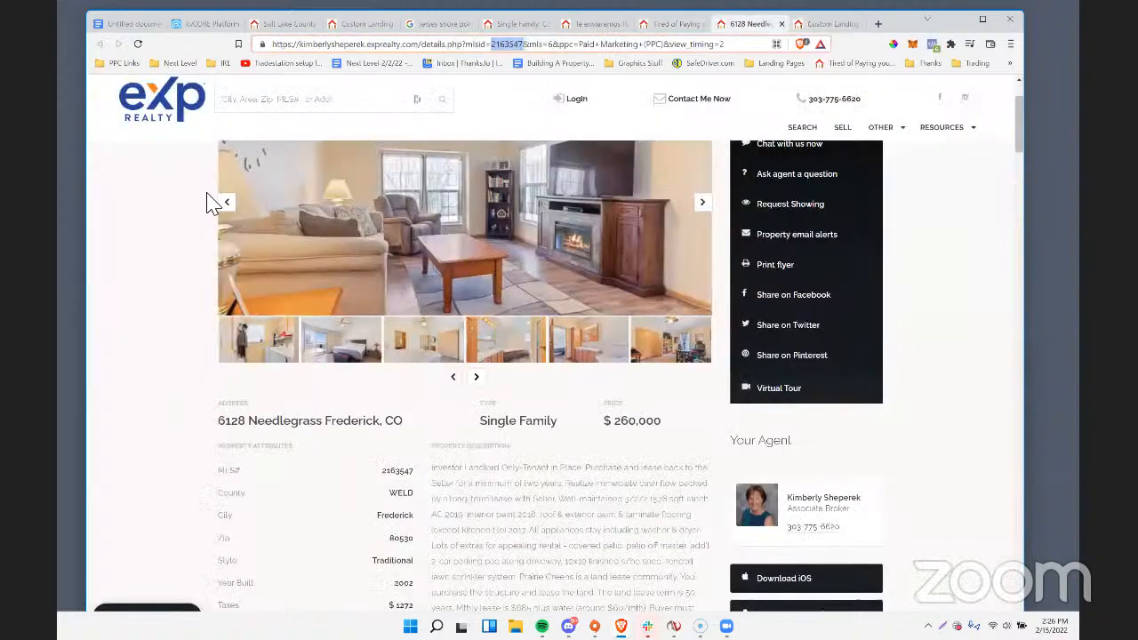
pyautogui.moveTo(402, 422); pyautogui.dragTo(222, 437)
pyautogui.click(213, 423)
pyautogui.click(325, 425)
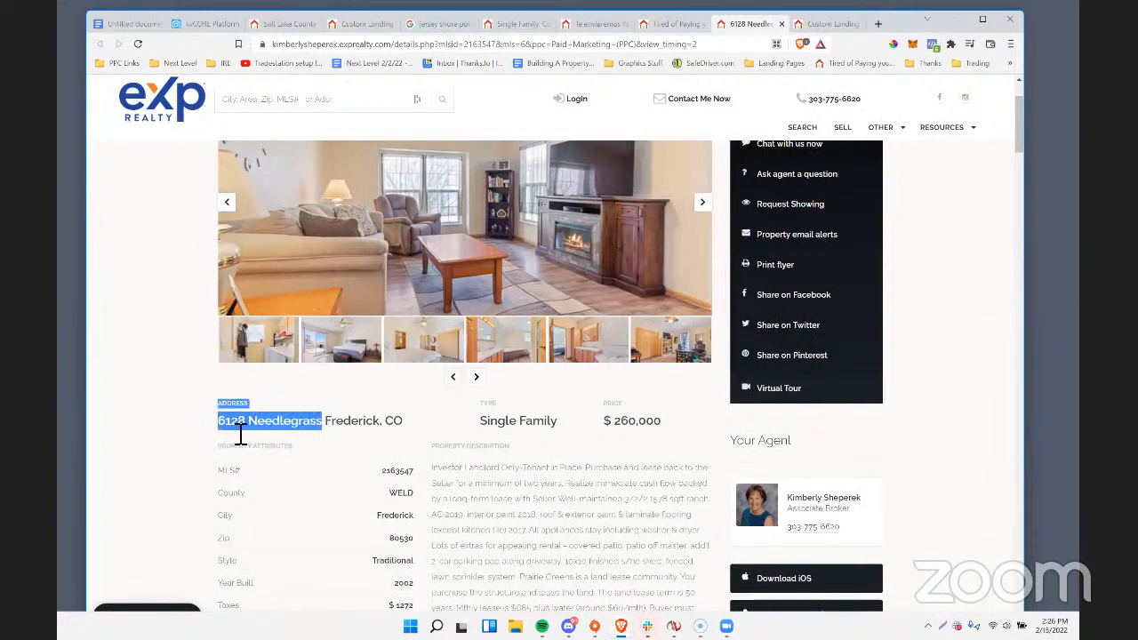
pyautogui.click(240, 434)
pyautogui.click(809, 24)
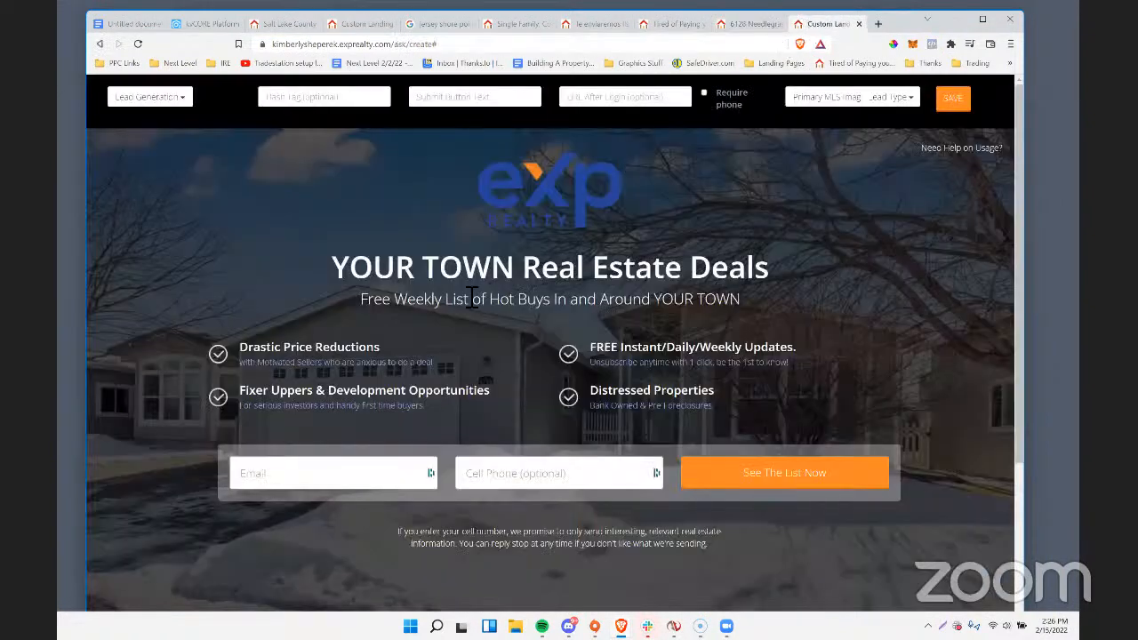
pyautogui.moveTo(338, 268); pyautogui.dragTo(786, 284)
pyautogui.write('Y')
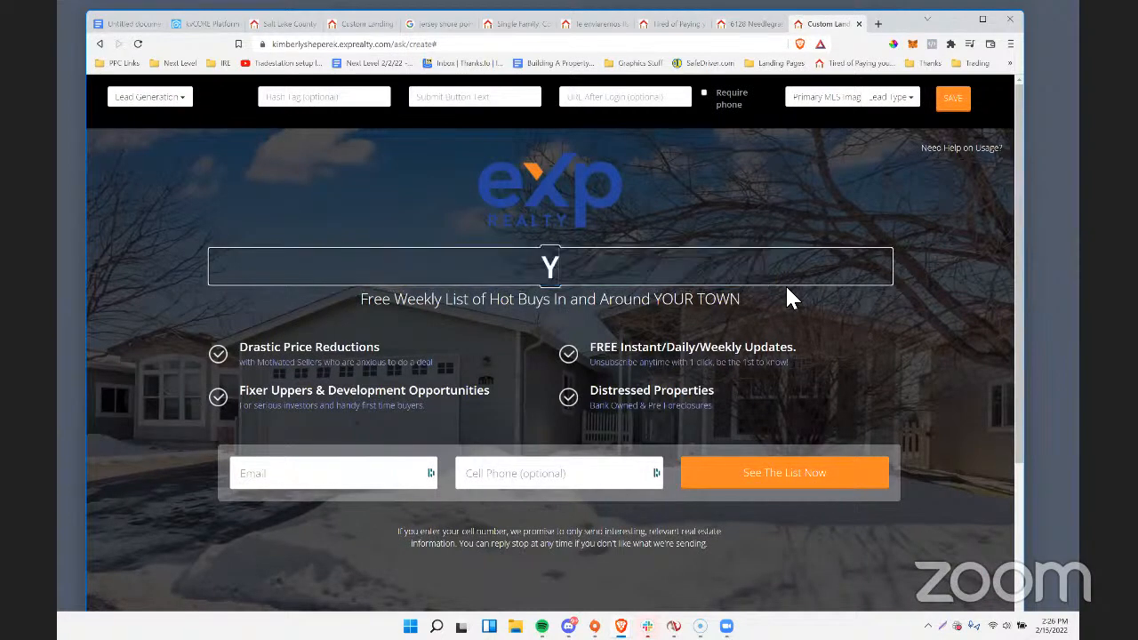
pyautogui.press('BackSpace')
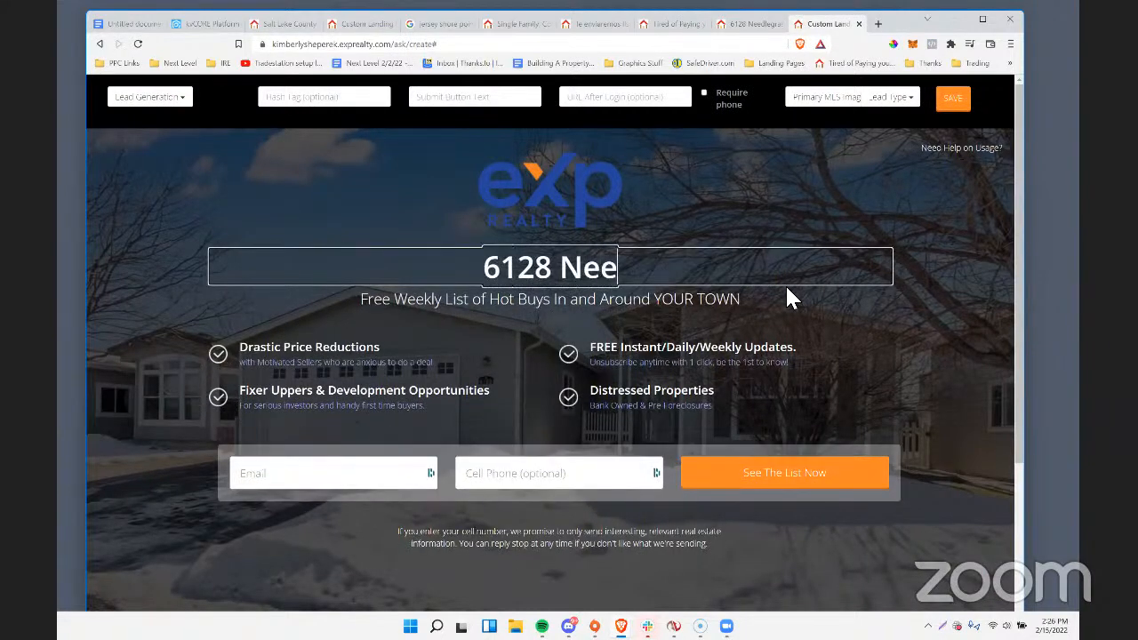
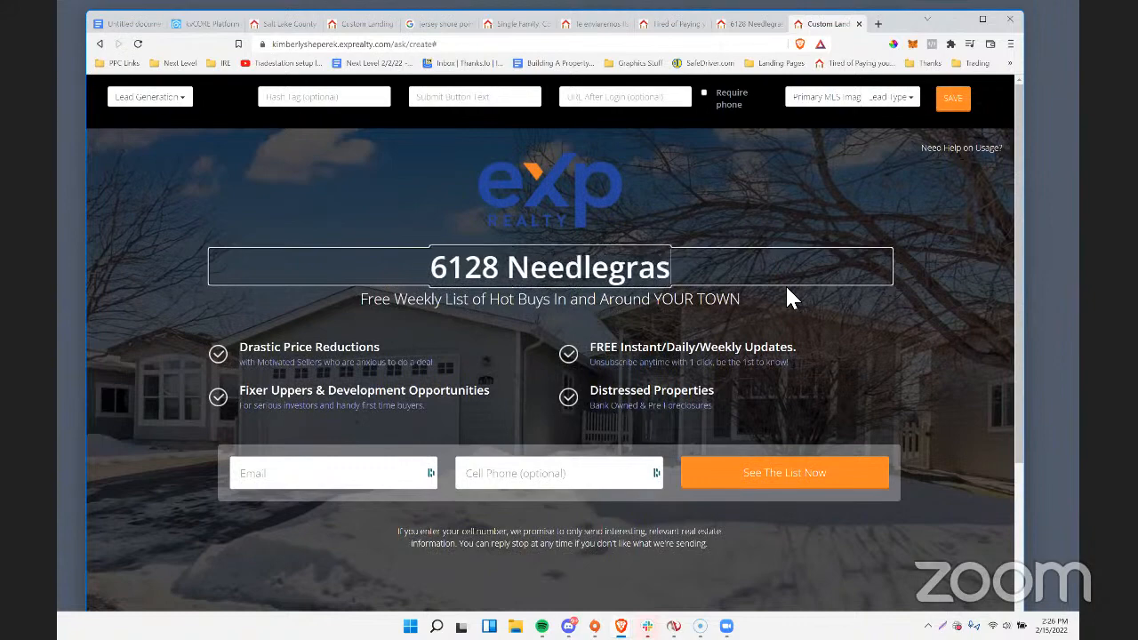
# Check the listing for its location and append a comma, the city and the state to the landing page headline.
pyautogui.click(732, 28)
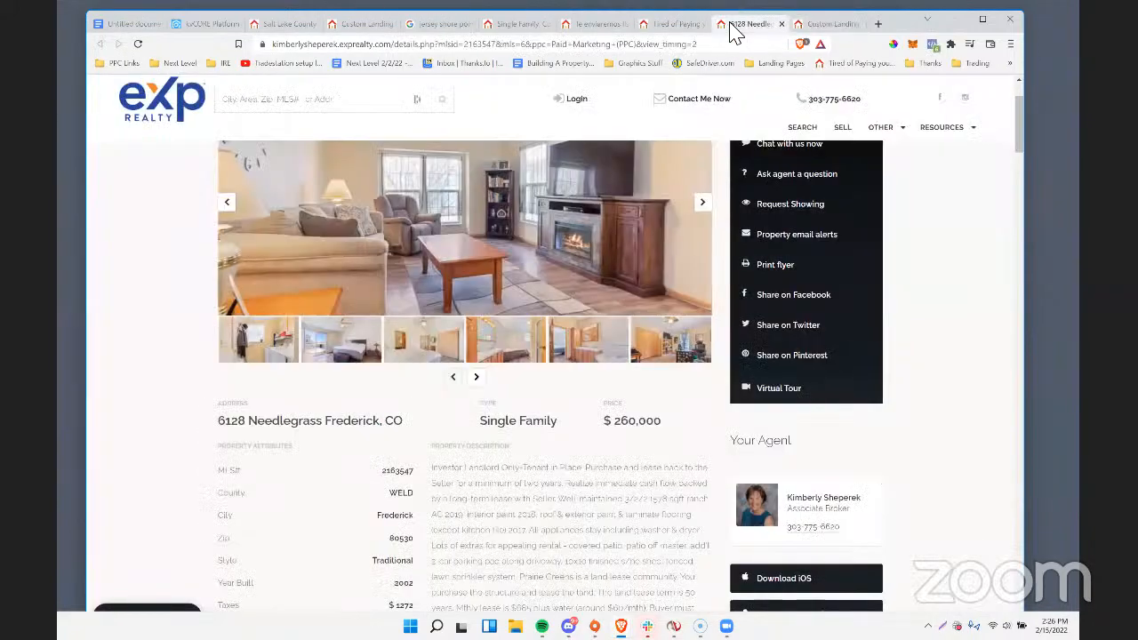
pyautogui.click(823, 24)
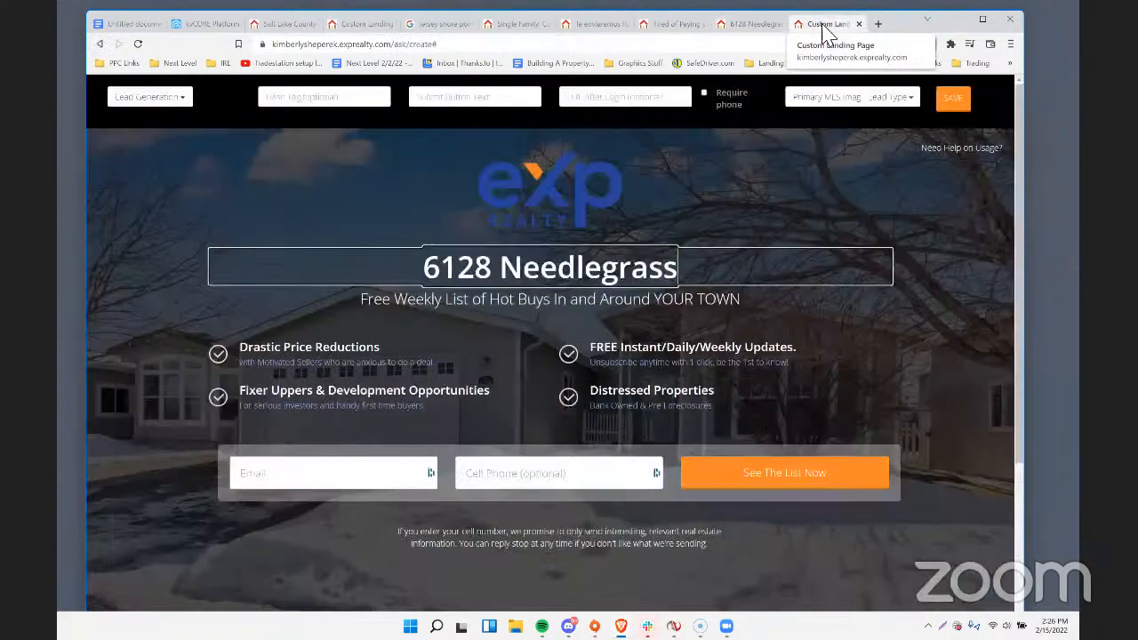
pyautogui.write(', Fred')
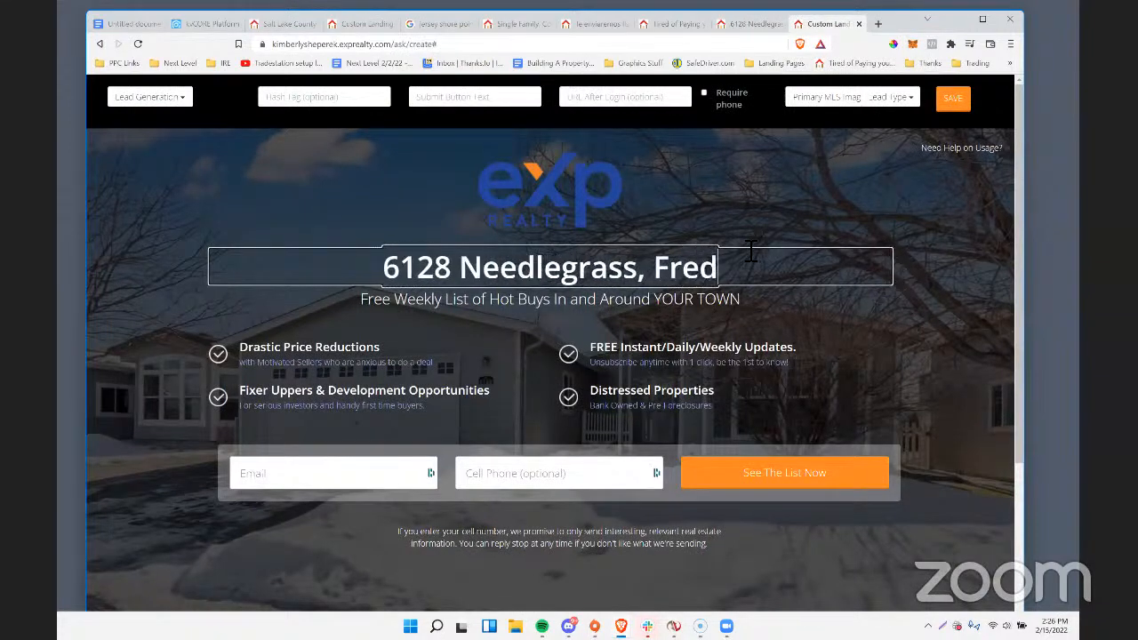
pyautogui.write('erick CO')
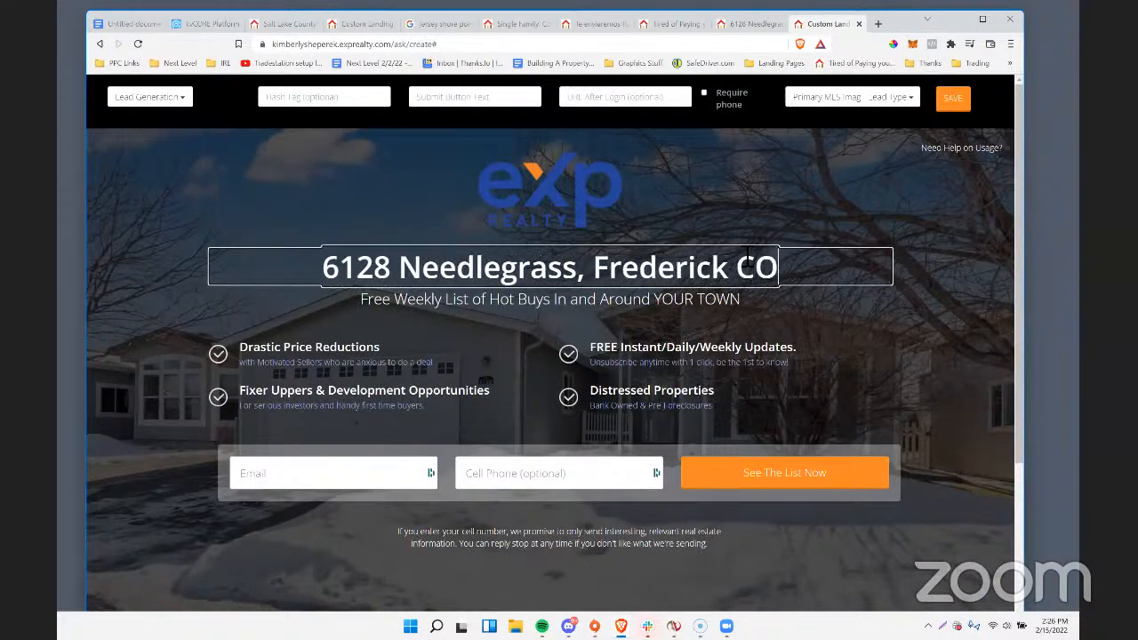
# Clear the landing page's subheadline and remove all four feature bullet points above the contact form.
pyautogui.click(401, 311)
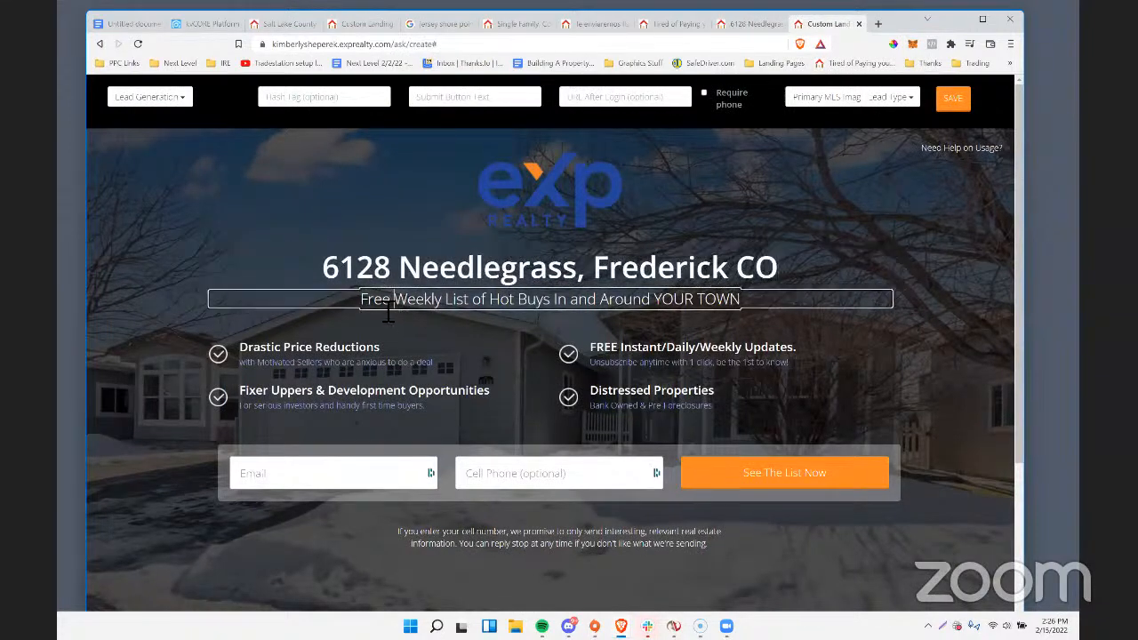
pyautogui.moveTo(362, 302); pyautogui.dragTo(743, 311)
pyautogui.write('N')
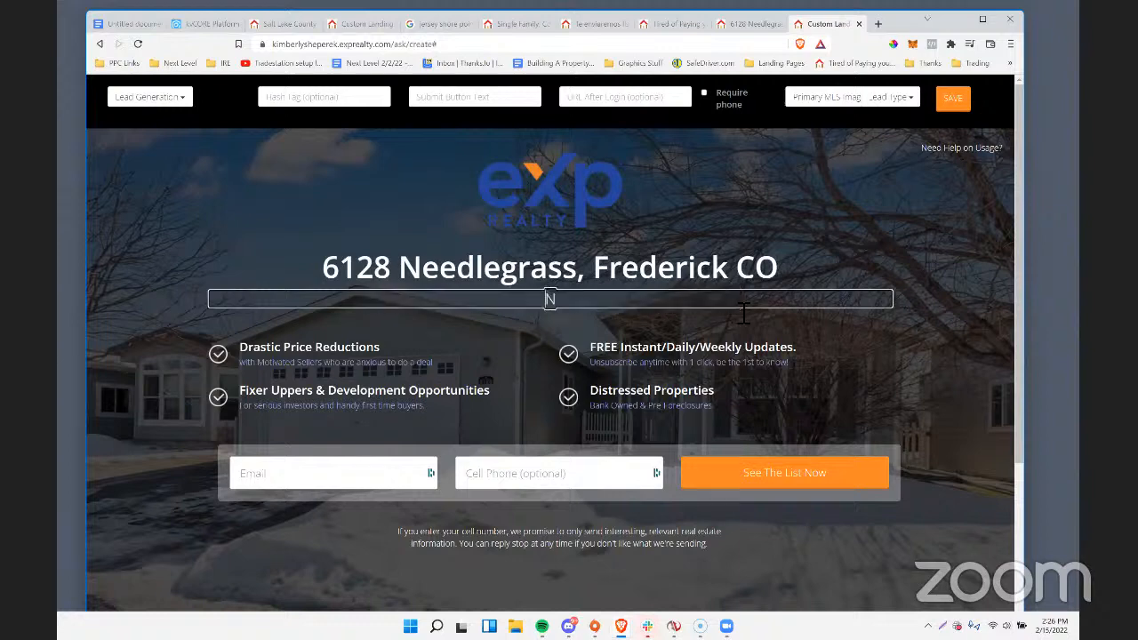
pyautogui.doubleClick(276, 353)
pyautogui.doubleClick(276, 351)
pyautogui.click(659, 351)
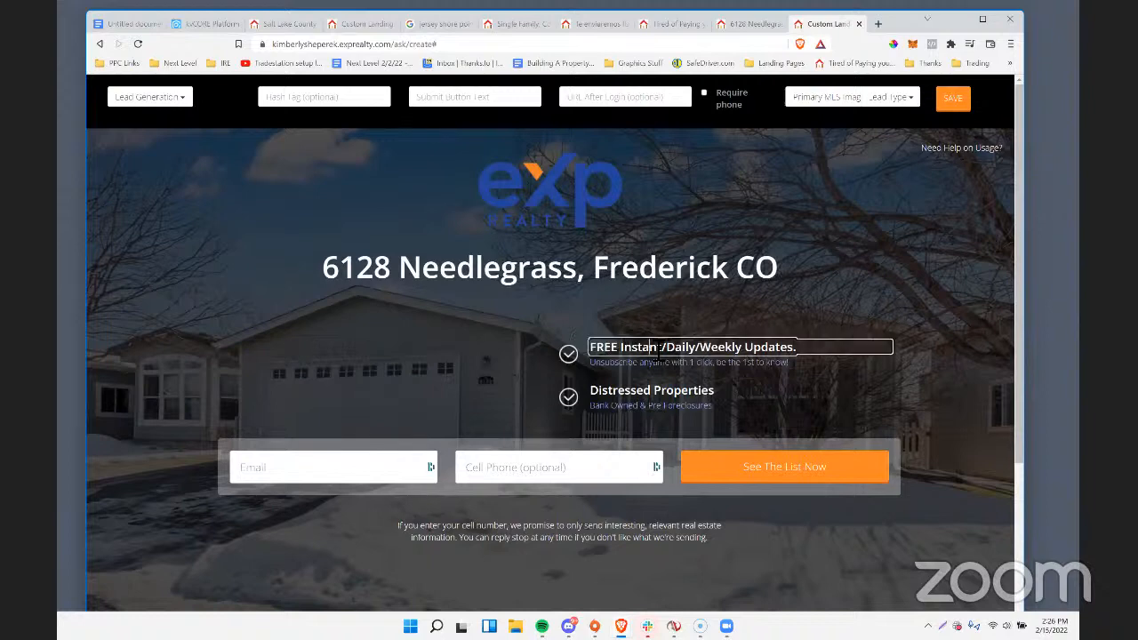
pyautogui.doubleClick(658, 346)
pyautogui.doubleClick(646, 345)
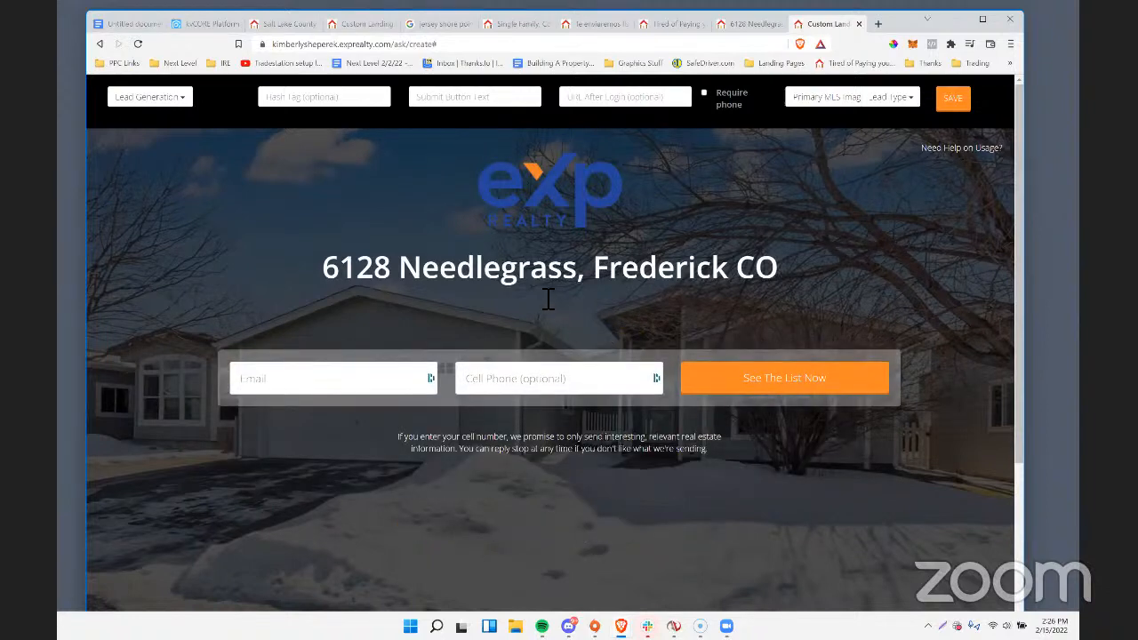
# Read the property description on the listing page for selling points, and return to the landing page editor.
pyautogui.click(549, 299)
pyautogui.click(734, 26)
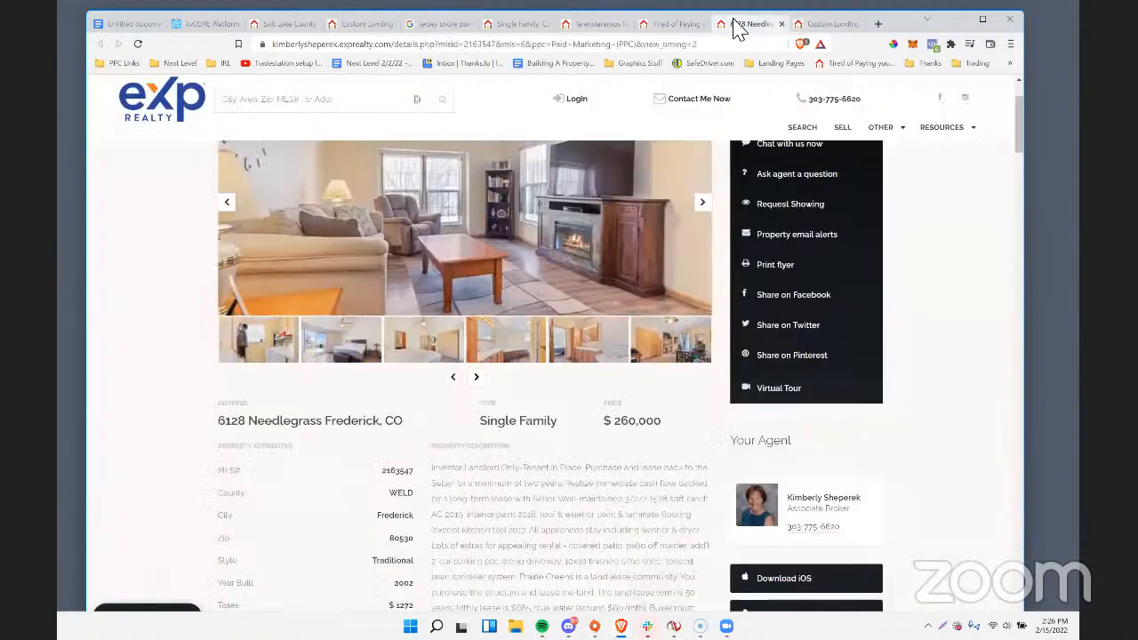
pyautogui.scroll(-3, 520, 434)
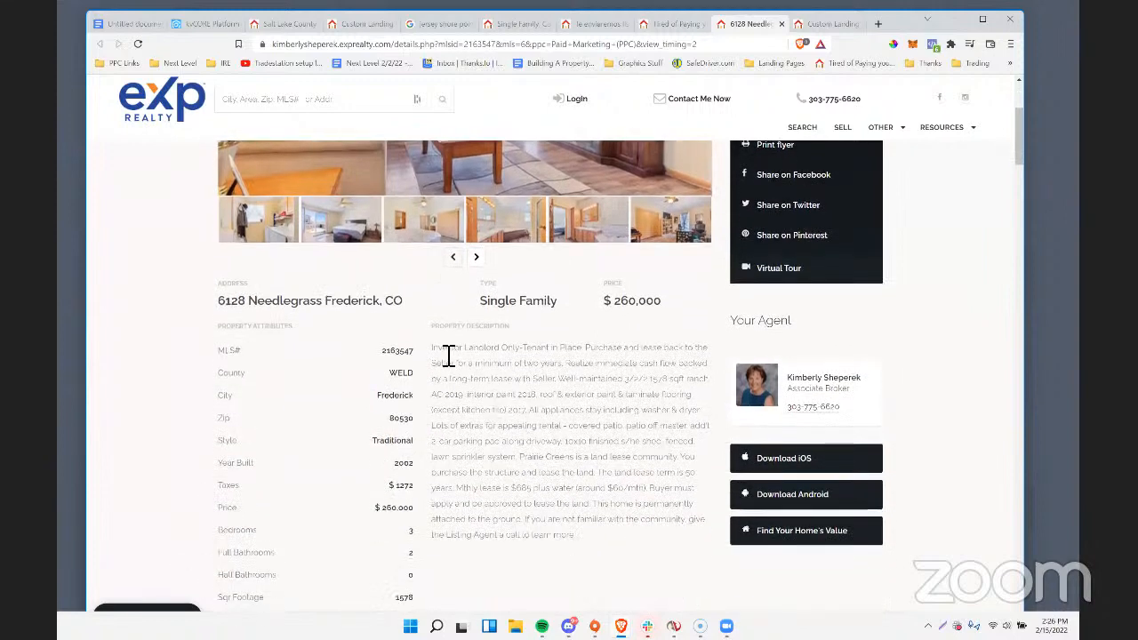
pyautogui.moveTo(455, 355); pyautogui.dragTo(593, 355)
pyautogui.rightClick(585, 357)
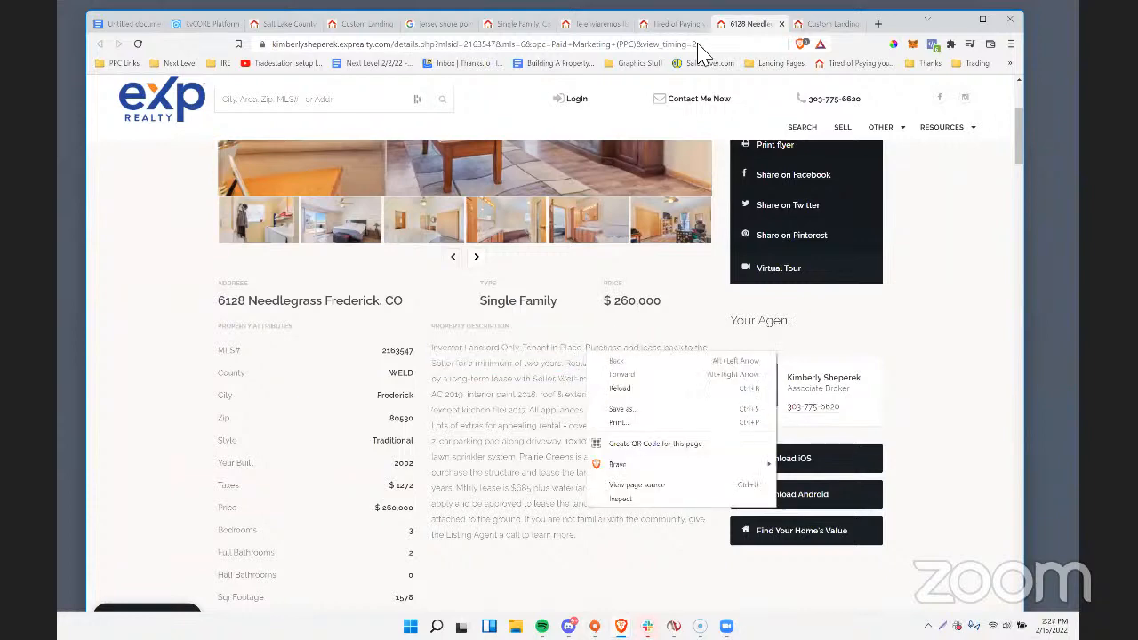
pyautogui.click(825, 24)
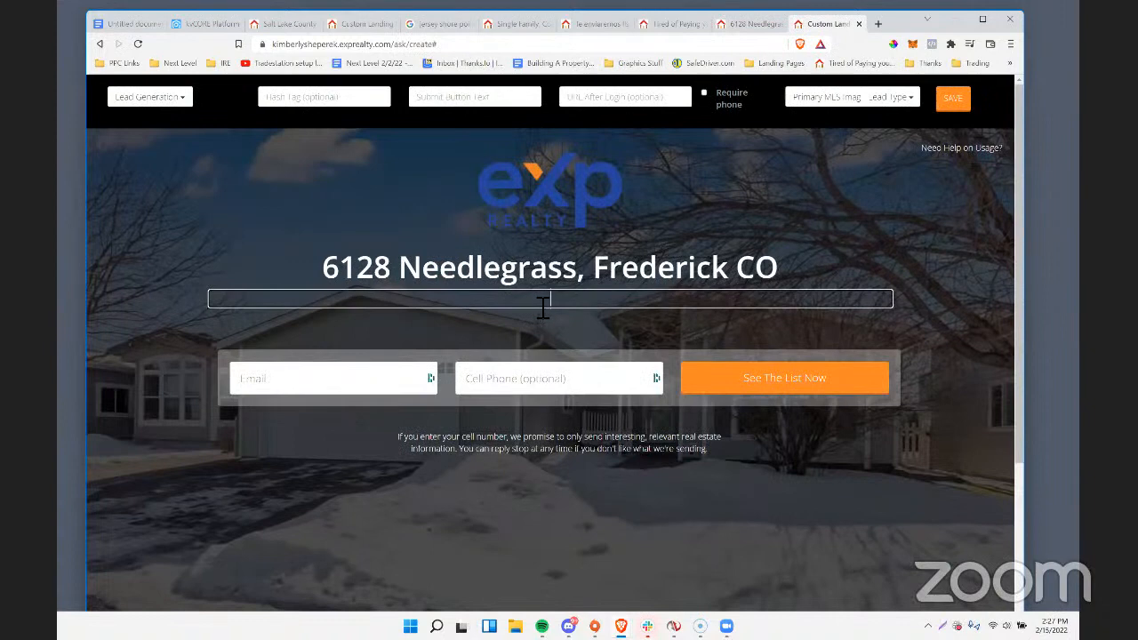
# Try a copy of the headline text as the landing page's subheadline and clear it again.
pyautogui.moveTo(330, 274); pyautogui.dragTo(781, 279)
pyautogui.hotkey('ctrl', 'c')
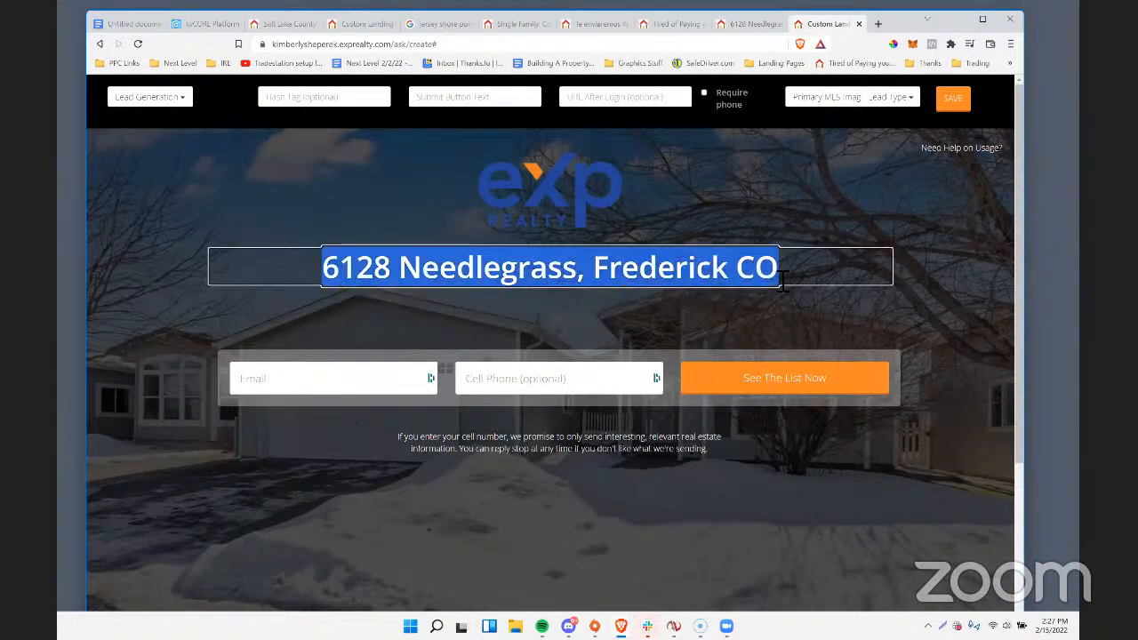
pyautogui.click(548, 301)
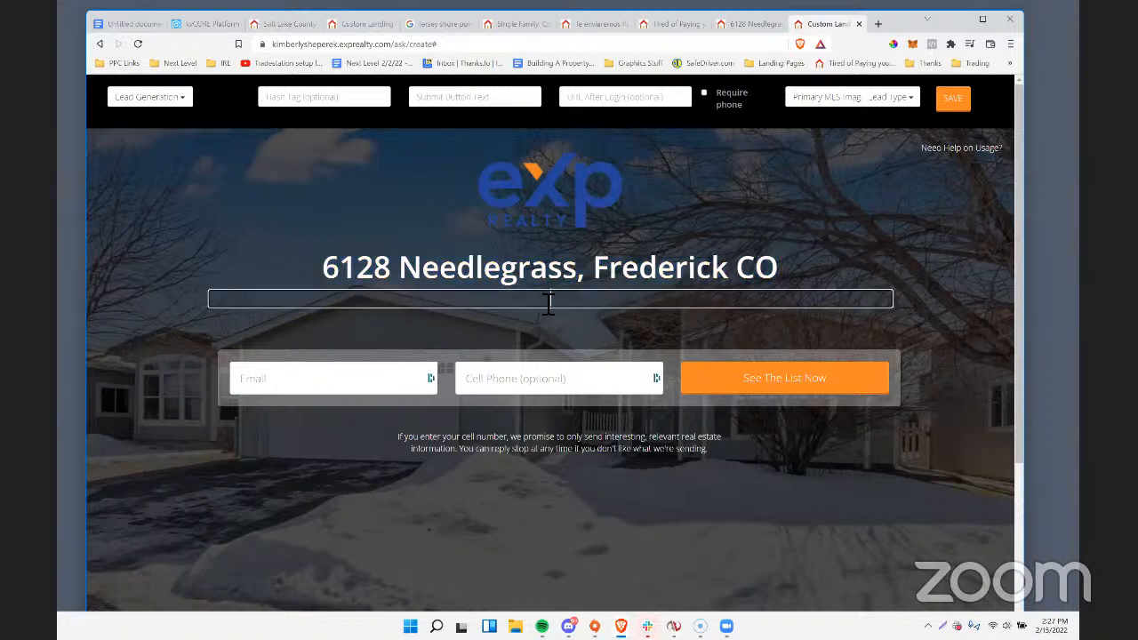
pyautogui.hotkey('ctrl', 'v')
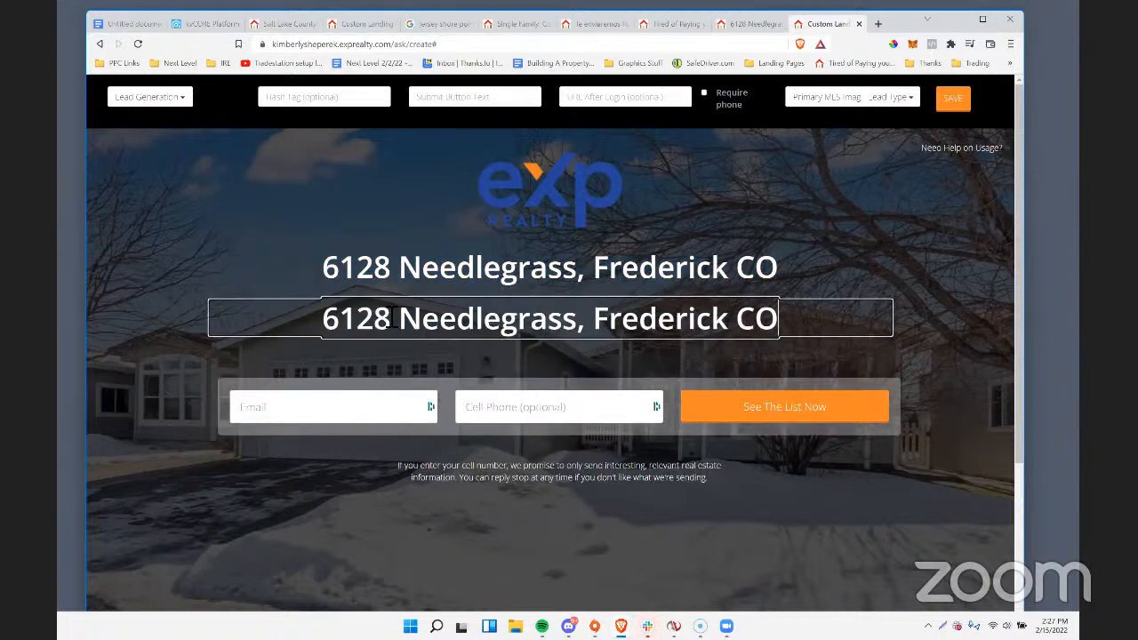
pyautogui.moveTo(338, 329); pyautogui.dragTo(826, 331)
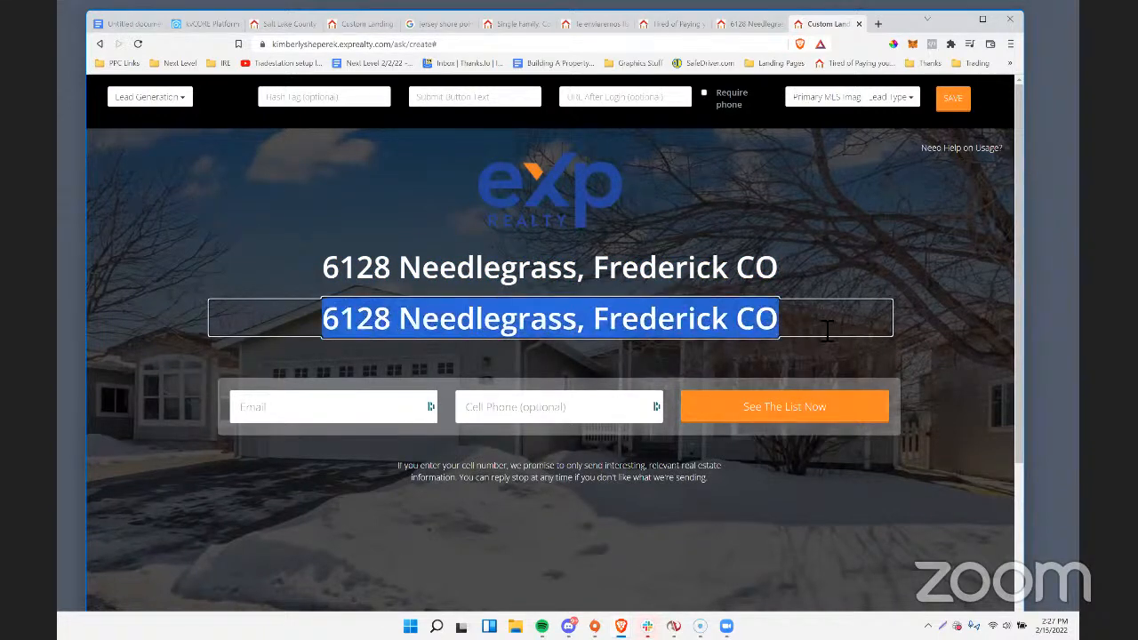
pyautogui.press('BackSpace')
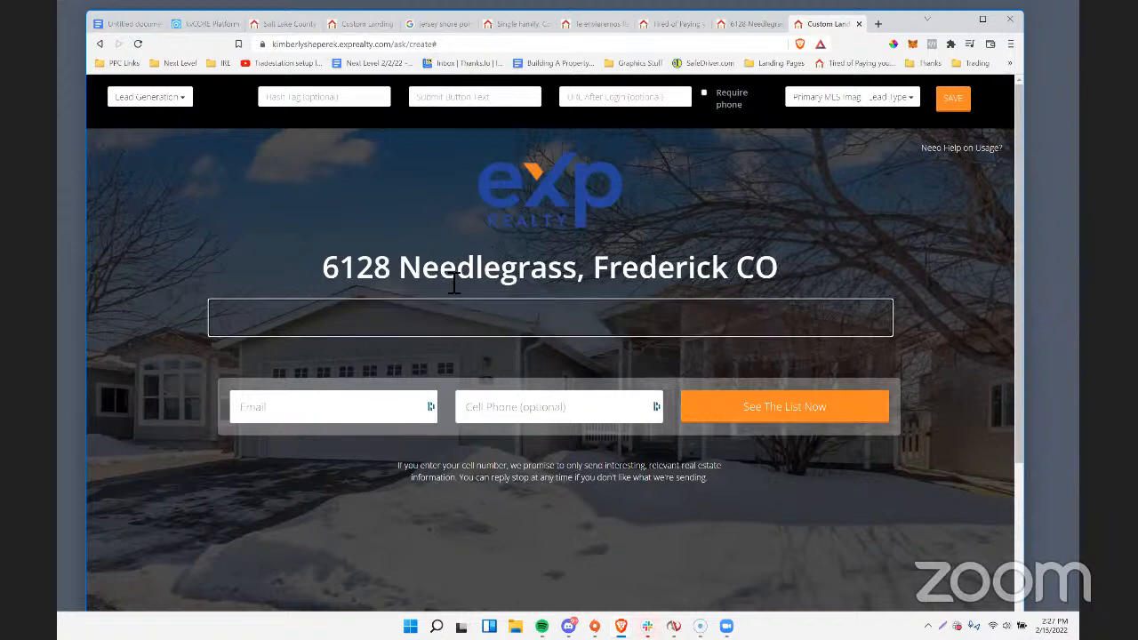
# Replace the landing page headline with "Great Investment Propertunity In Frederick, CO (Tenant Already In Place)".
pyautogui.click(366, 273)
pyautogui.moveTo(331, 276); pyautogui.dragTo(779, 271)
pyautogui.write('A')
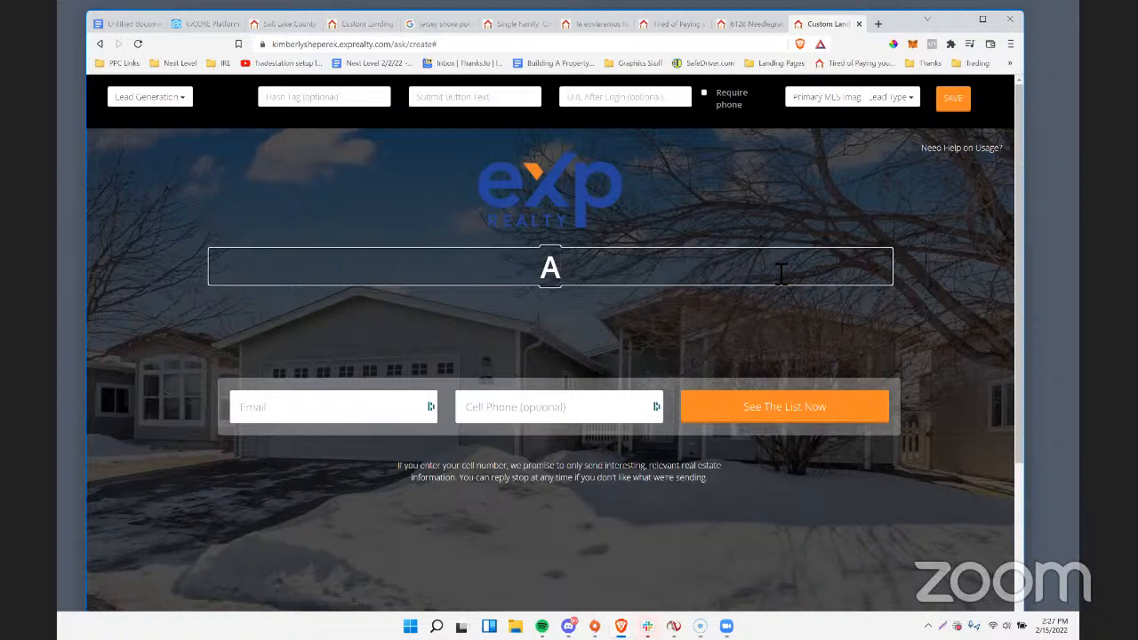
pyautogui.press('BackSpace')
pyautogui.write('Great')
pyautogui.press('BackSpace')
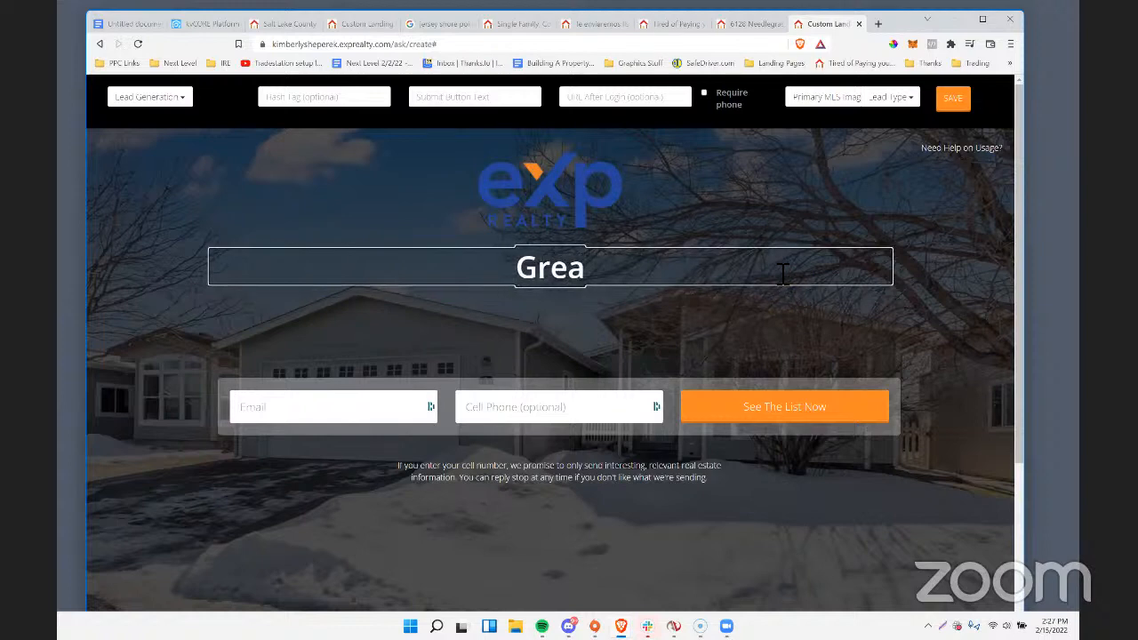
pyautogui.press('BackSpace')
pyautogui.press('BackSpace')
pyautogui.press('BackSpace')
pyautogui.press('BackSpace')
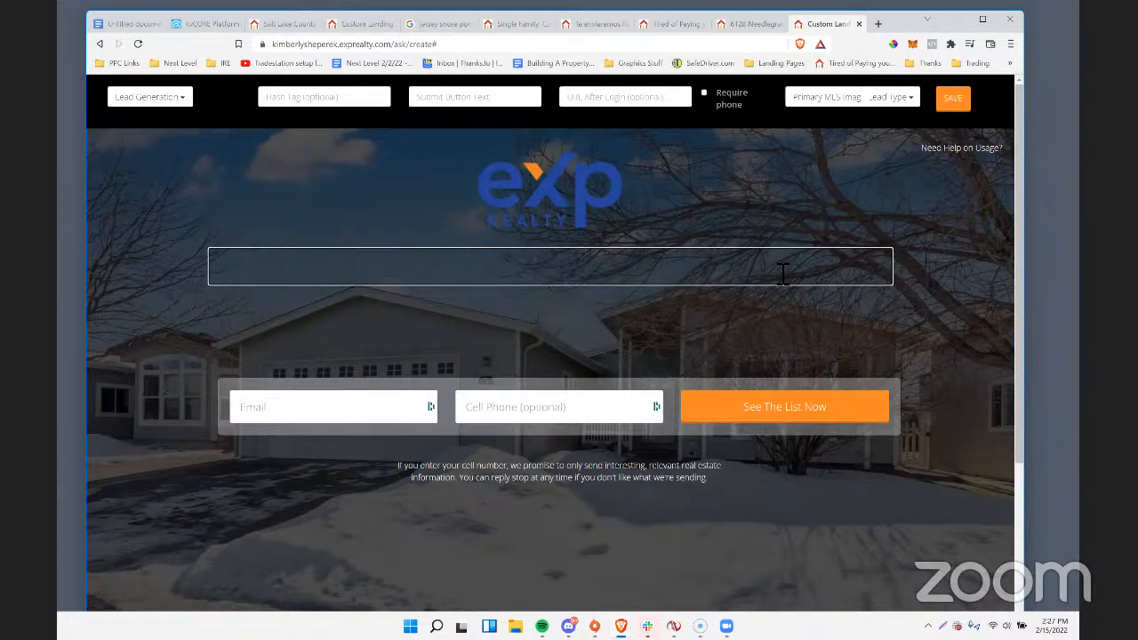
pyautogui.write('Great Inves')
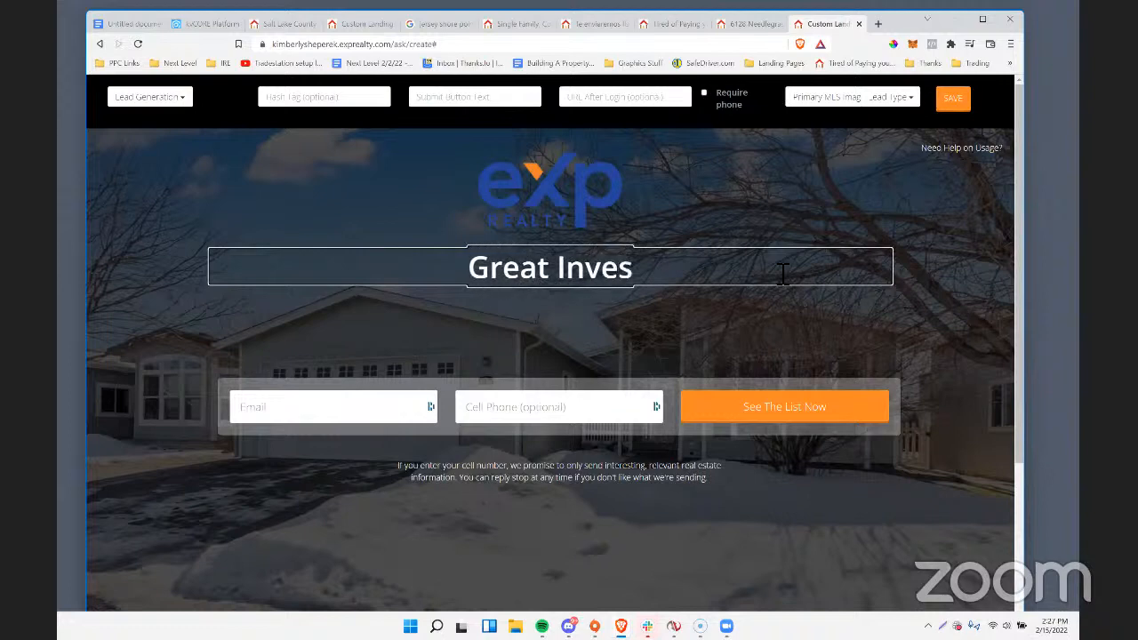
pyautogui.write('tment Propertunit')
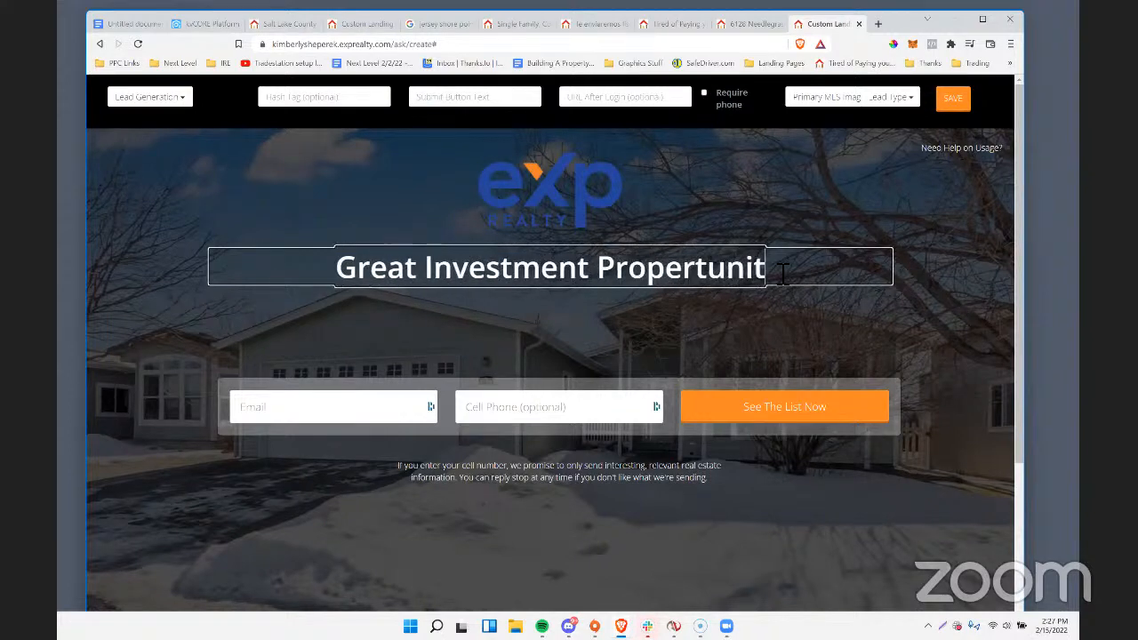
pyautogui.write('y In')
pyautogui.write(' Frederic')
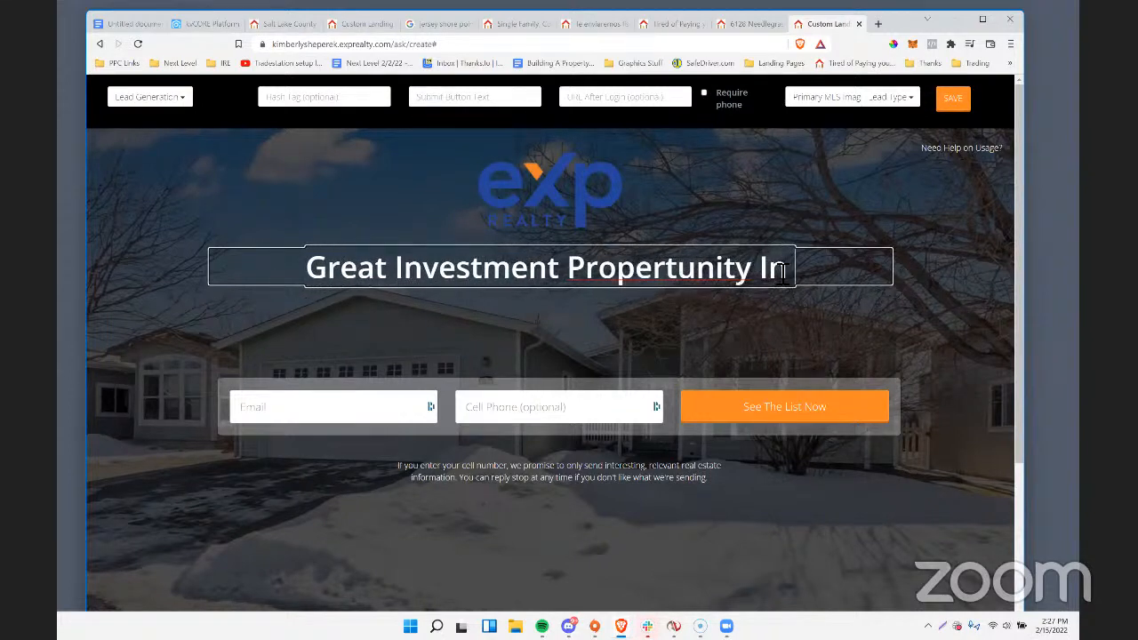
pyautogui.write('k')
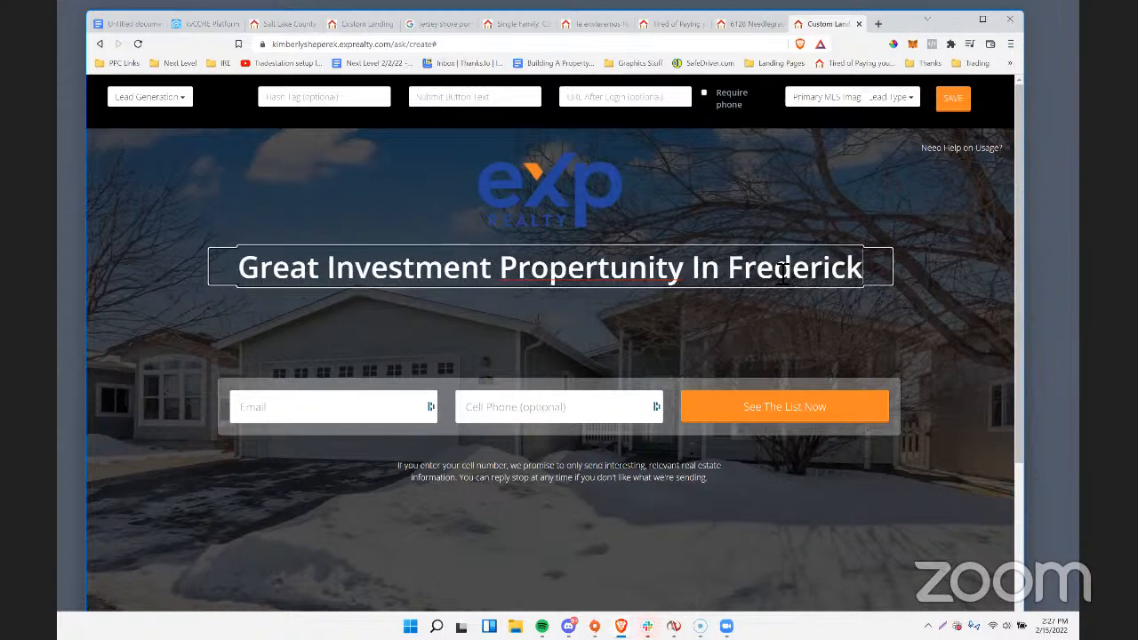
pyautogui.write(', CO (Tenant')
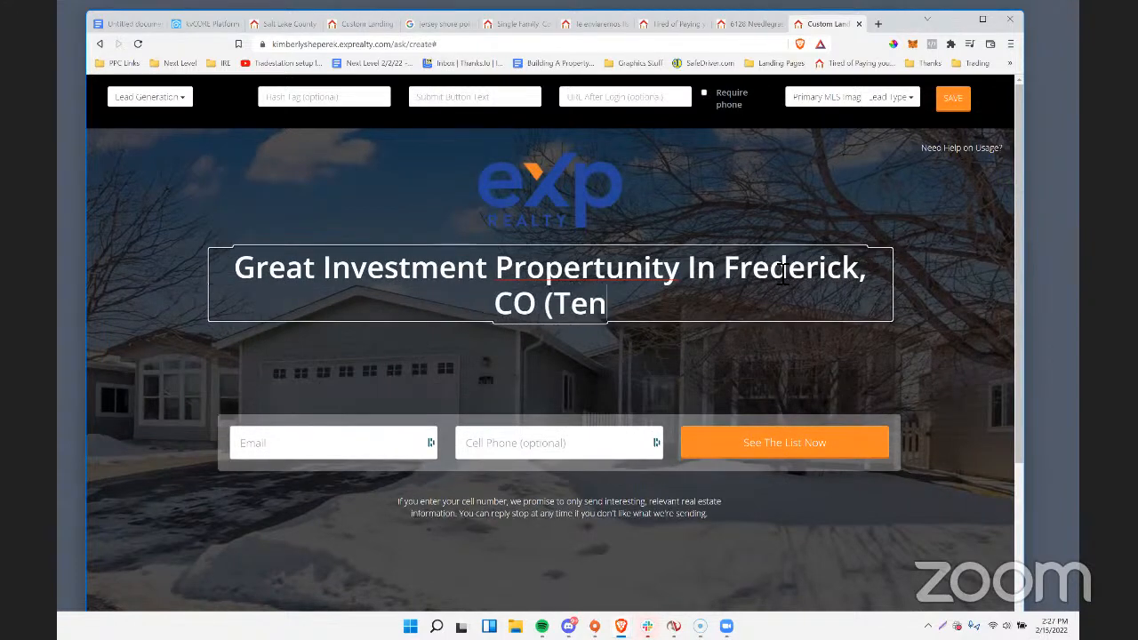
pyautogui.write('dy In Place)')
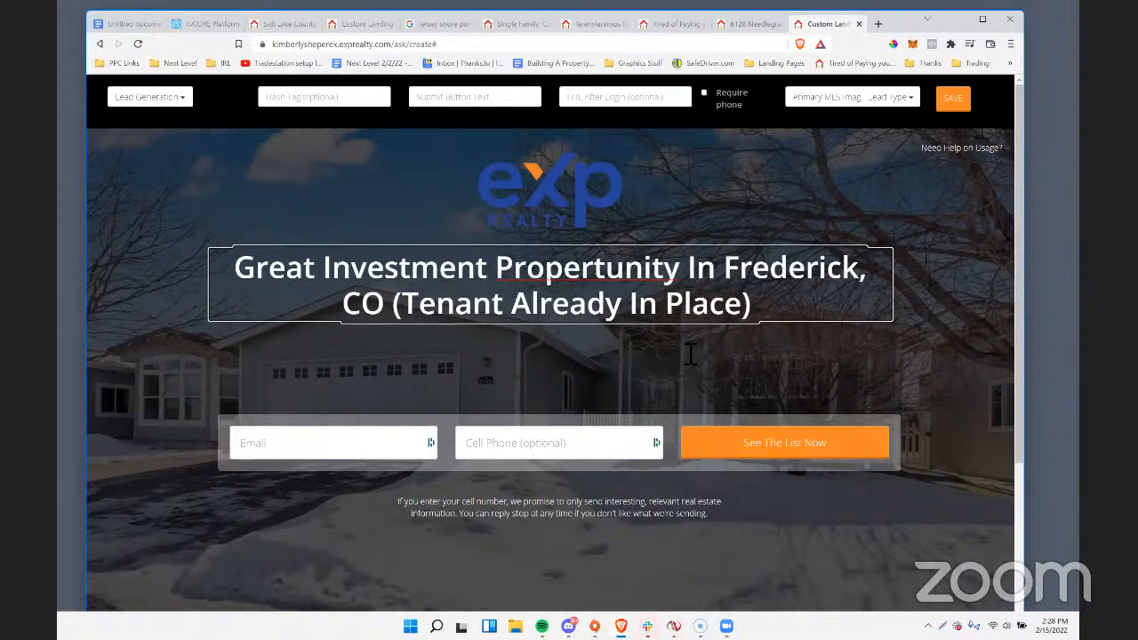
# Try starting the subheadline with "Click" and clear it again.
pyautogui.click(567, 343)
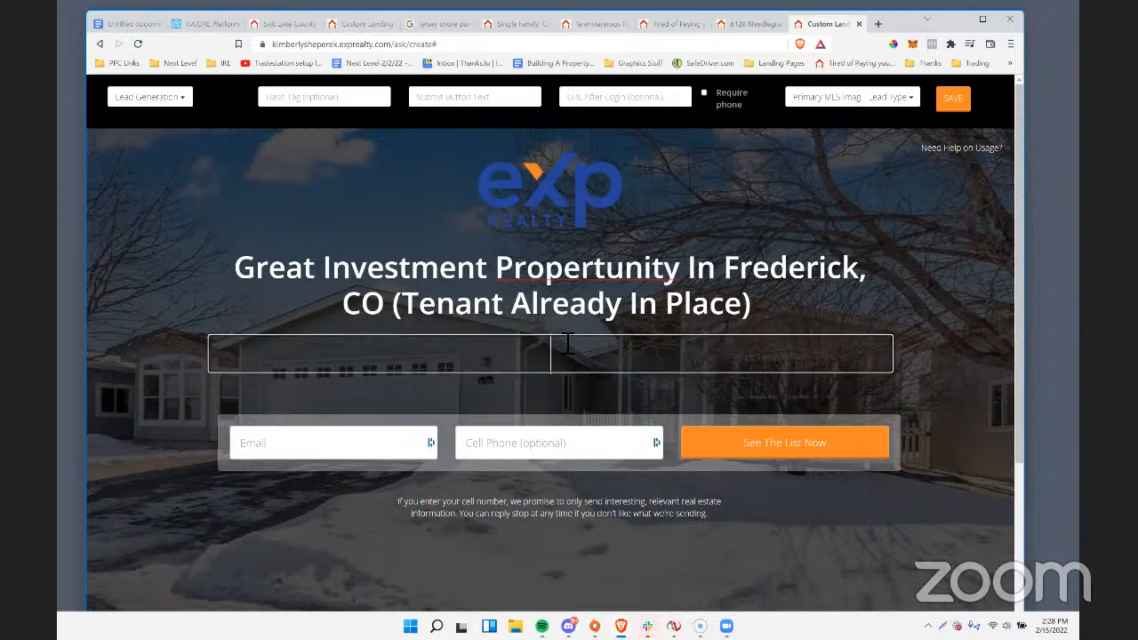
pyautogui.write('C')
pyautogui.press('BackSpace')
pyautogui.write('Cli')
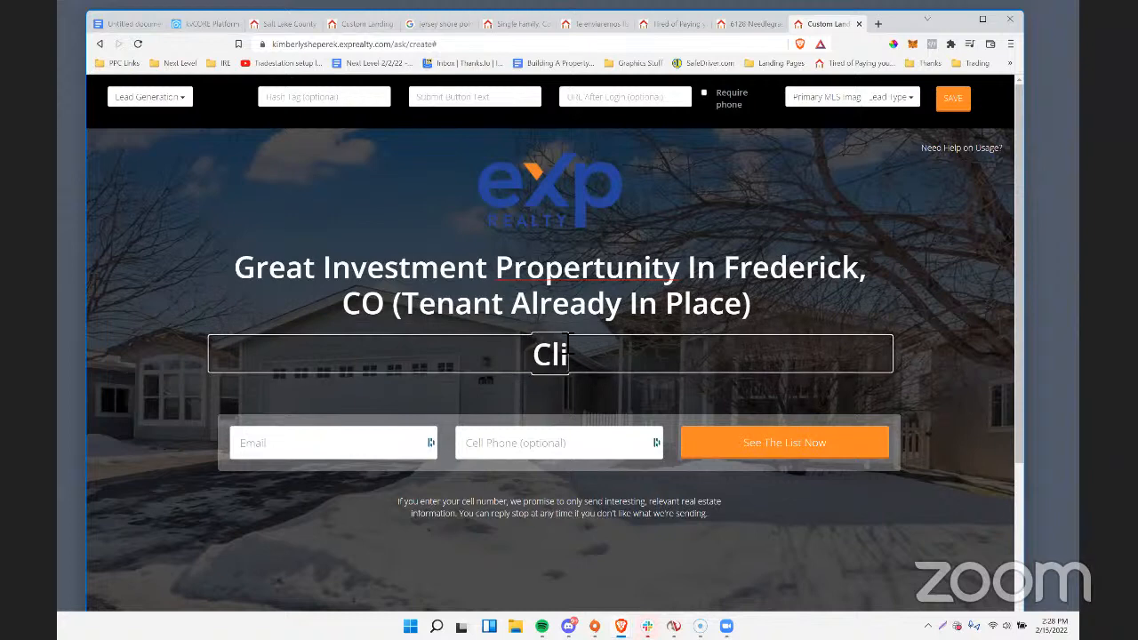
pyautogui.write('ck')
pyautogui.click(639, 303)
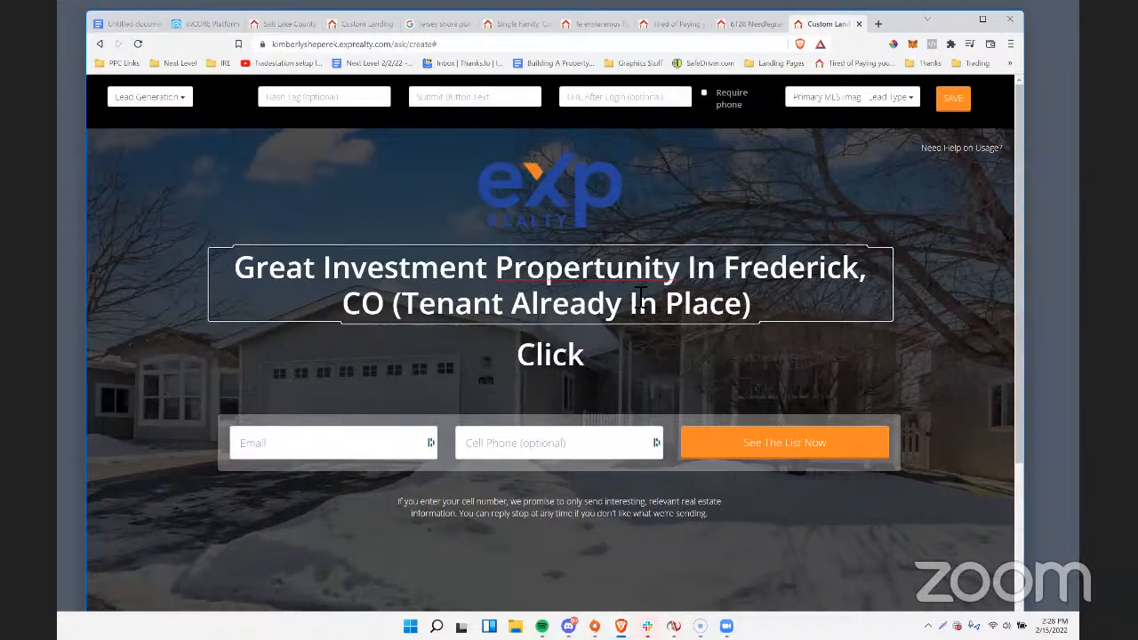
pyautogui.moveTo(640, 297); pyautogui.dragTo(207, 275)
pyautogui.moveTo(516, 356); pyautogui.dragTo(600, 353)
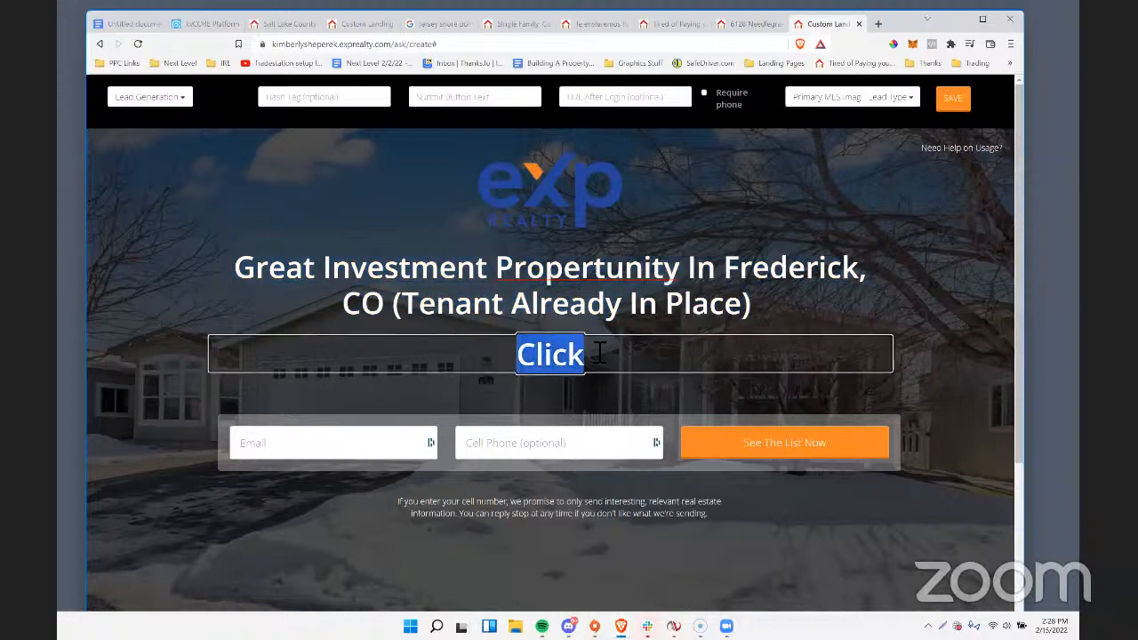
pyautogui.hotkey('ctrl', '-')
pyautogui.hotkey('ctrl', '-')
pyautogui.hotkey('ctrl', '-')
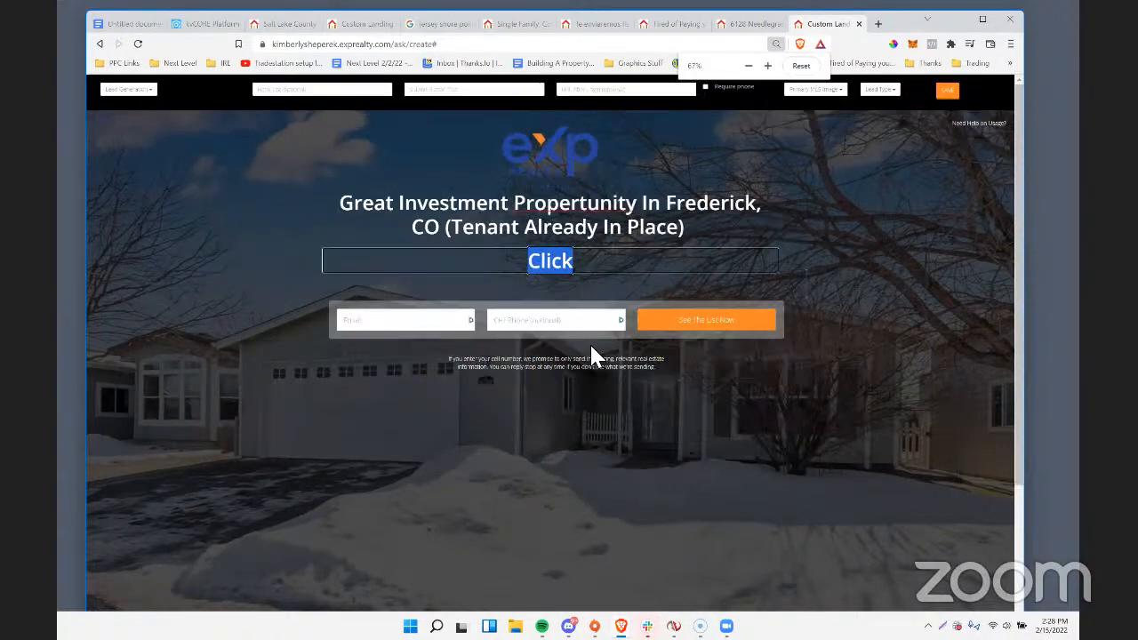
pyautogui.hotkey('ctrl', '+')
pyautogui.hotkey('ctrl', '+')
pyautogui.hotkey('ctrl', '+')
pyautogui.click(588, 328)
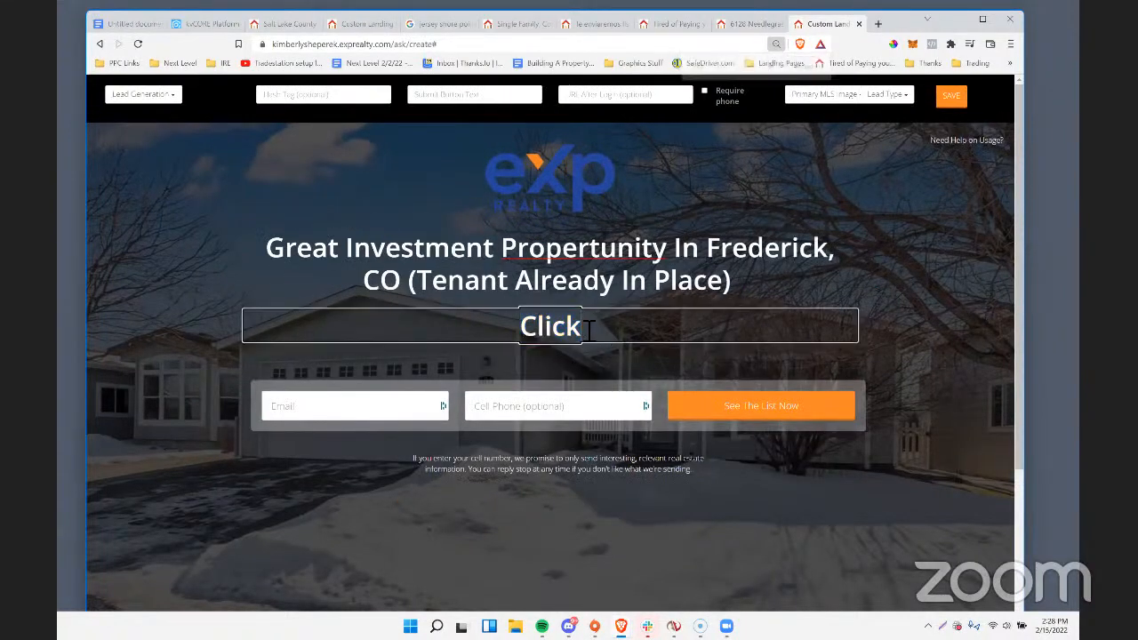
pyautogui.moveTo(588, 329); pyautogui.dragTo(528, 331)
pyautogui.press('BackSpace')
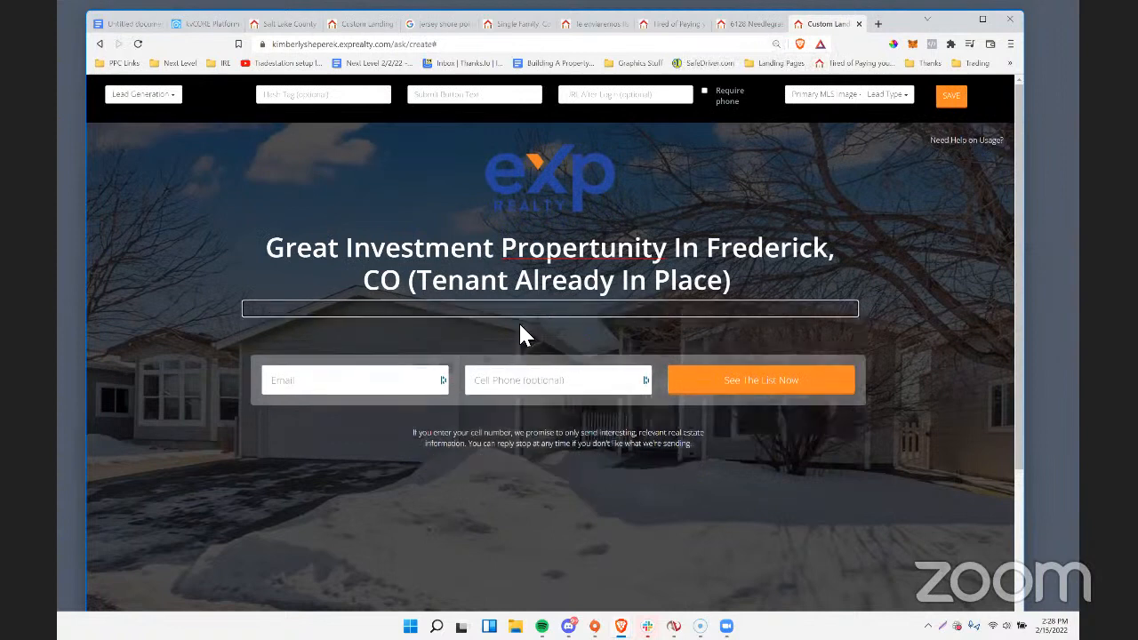
# Try the subheadline "If you're looking for a safe, conservative real estate investment this might be" and erase it.
pyautogui.write('g')
pyautogui.press('BackSpace')
pyautogui.write('Gre')
pyautogui.press('BackSpace')
pyautogui.press('BackSpace')
pyautogui.press('BackSpace')
pyautogui.write("If you're looking fo")
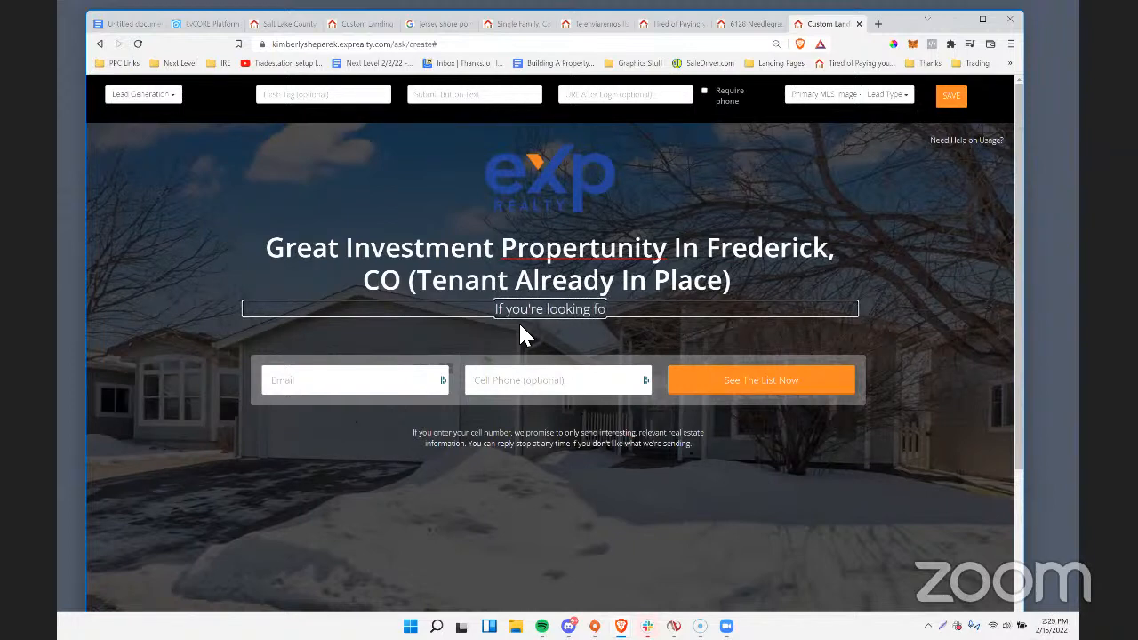
pyautogui.write('r a safe')
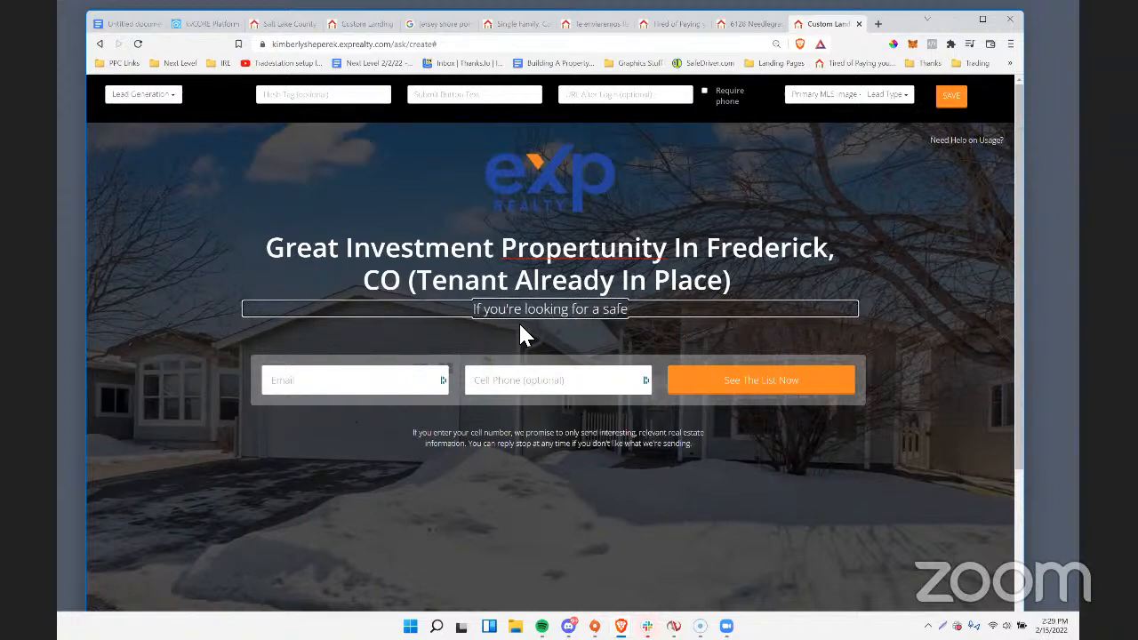
pyautogui.write(', con')
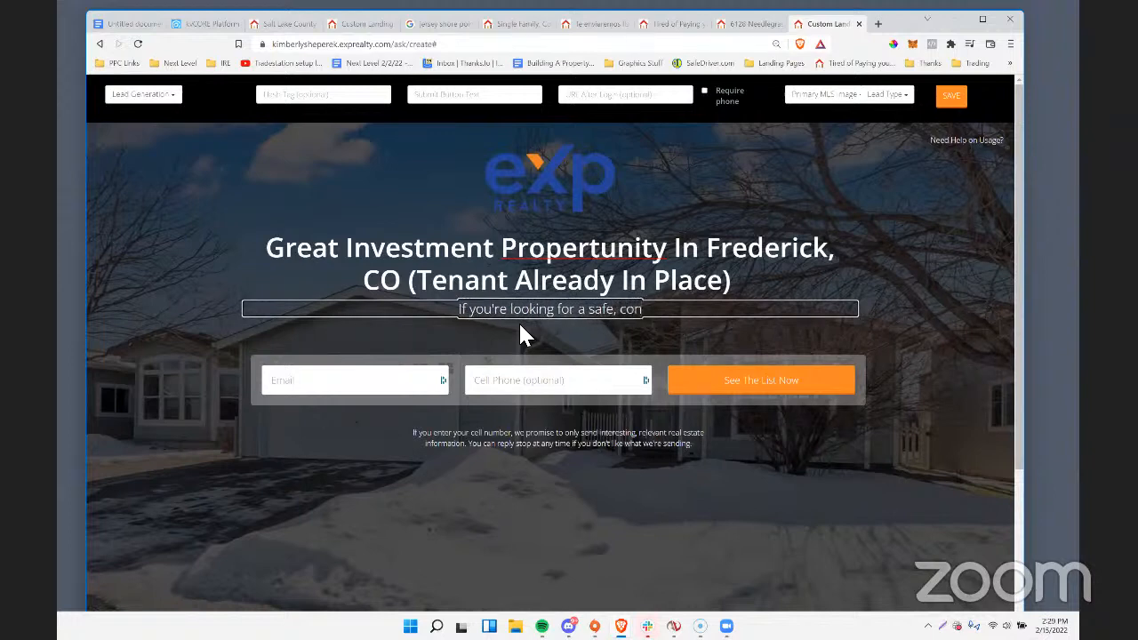
pyautogui.write('servative')
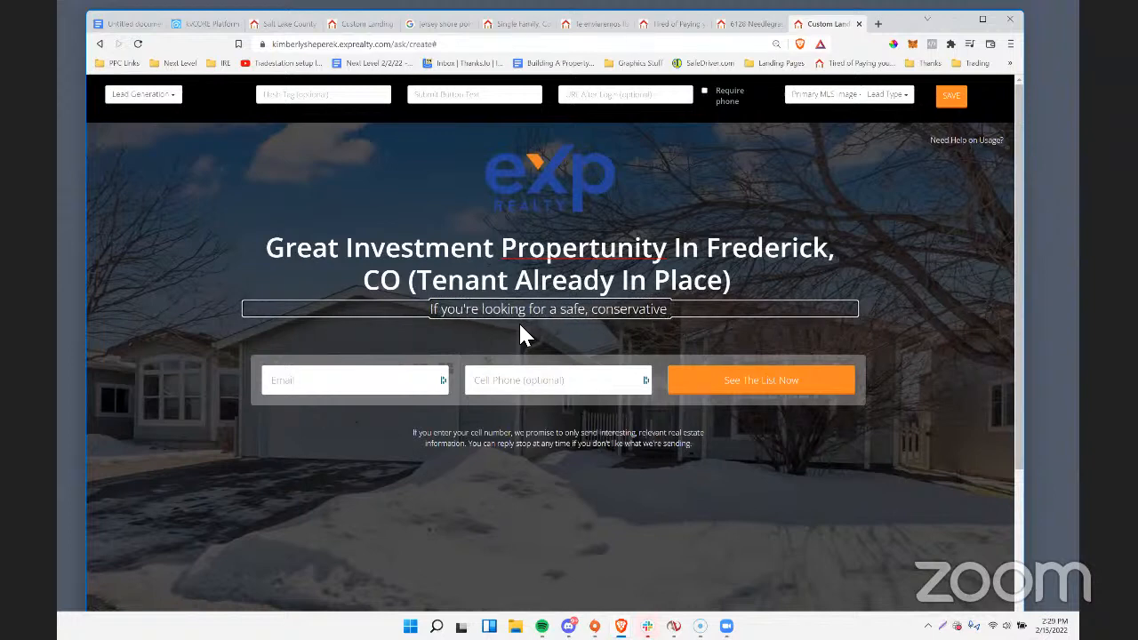
pyautogui.write(' real estate in')
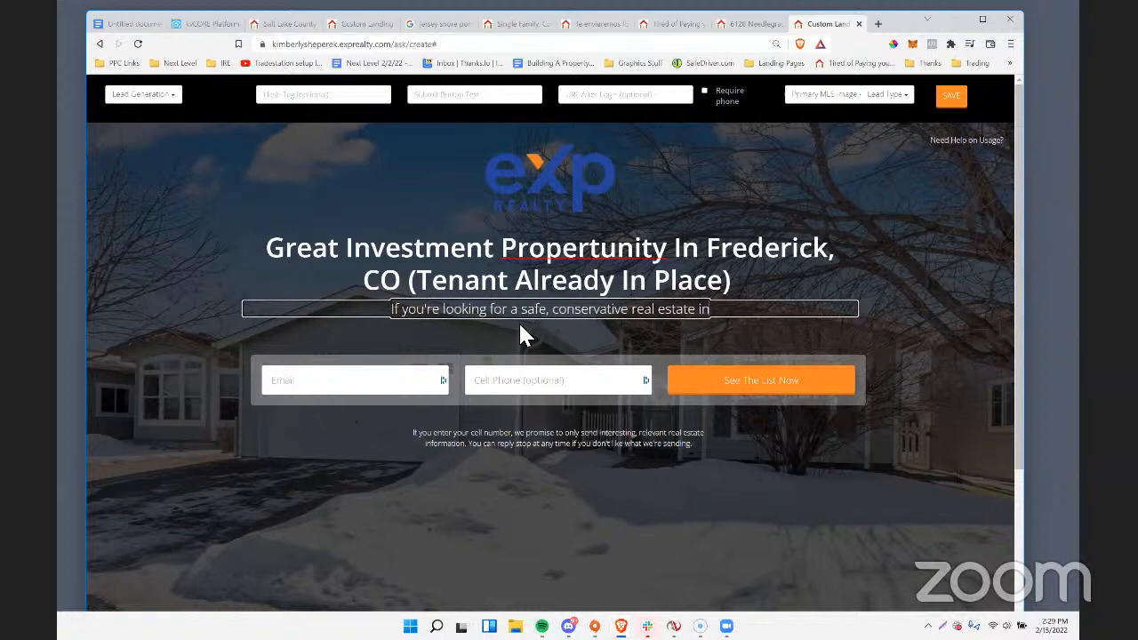
pyautogui.write('vestment')
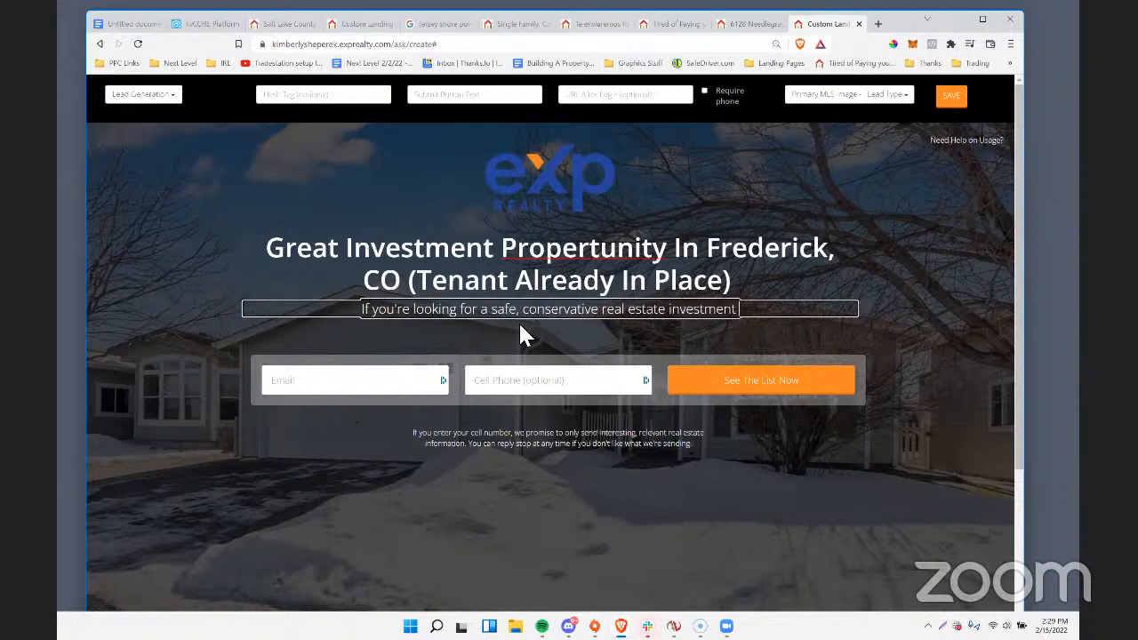
pyautogui.write(' this might be')
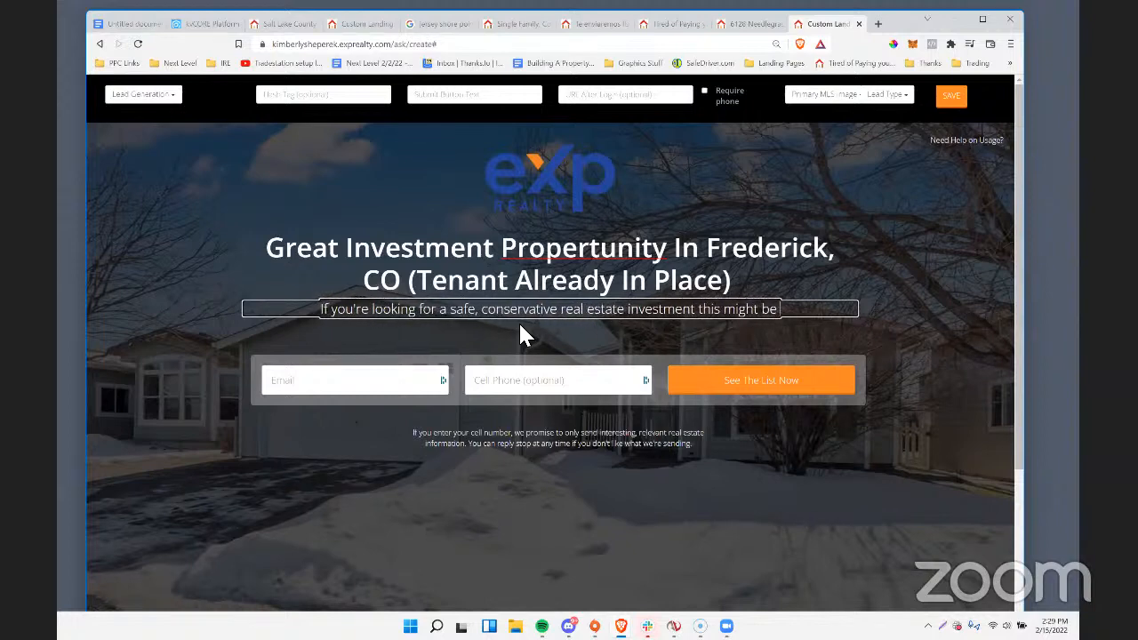
pyautogui.press('BackSpace')
pyautogui.press('BackSpace')
pyautogui.press('BackSpace')
pyautogui.press('BackSpace')
pyautogui.press('BackSpace')
pyautogui.press('BackSpace')
pyautogui.press('BackSpace')
pyautogui.press('BackSpace')
pyautogui.press('BackSpace')
pyautogui.press('BackSpace')
pyautogui.press('BackSpace')
pyautogui.press('BackSpace')
pyautogui.press('BackSpace')
pyautogui.press('BackSpace')
pyautogui.press('BackSpace')
pyautogui.press('BackSpace')
pyautogui.press('BackSpace')
pyautogui.press('BackSpace')
pyautogui.press('BackSpace')
pyautogui.press('BackSpace')
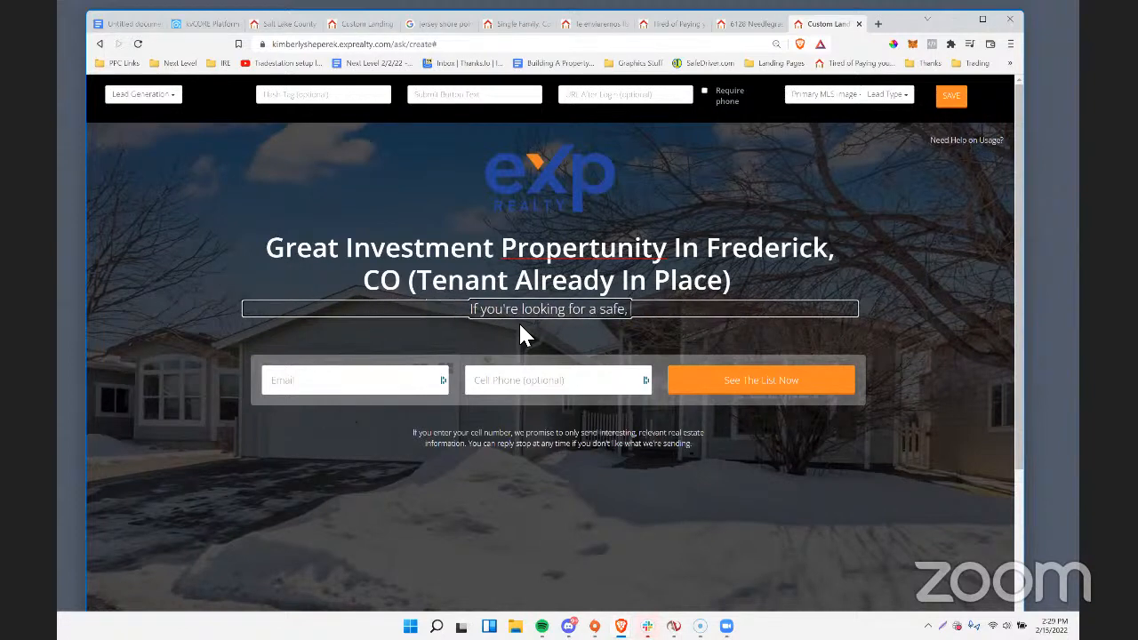
pyautogui.press('BackSpace')
pyautogui.press('BackSpace')
pyautogui.press('BackSpace')
pyautogui.press('BackSpace')
pyautogui.press('BackSpace')
pyautogui.press('BackSpace')
pyautogui.press('BackSpace')
pyautogui.press('BackSpace')
pyautogui.press('BackSpace')
pyautogui.press('BackSpace')
pyautogui.press('BackSpace')
pyautogui.press('BackSpace')
pyautogui.press('BackSpace')
pyautogui.press('BackSpace')
pyautogui.press('BackSpace')
pyautogui.press('BackSpace')
pyautogui.press('BackSpace')
pyautogui.press('BackSpace')
pyautogui.press('BackSpace')
pyautogui.press('BackSpace')
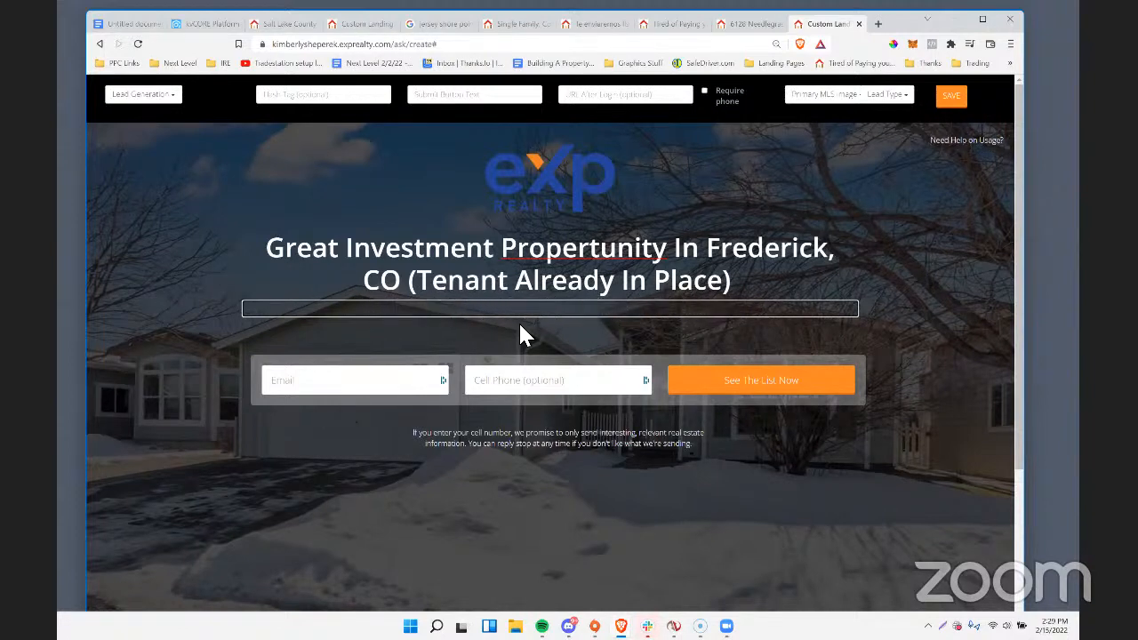
# Check the property listing's details and write the landing page subheadline "4 Bedrooms, 2 Baths, Rented For The Next 2 Years".
pyautogui.click(750, 24)
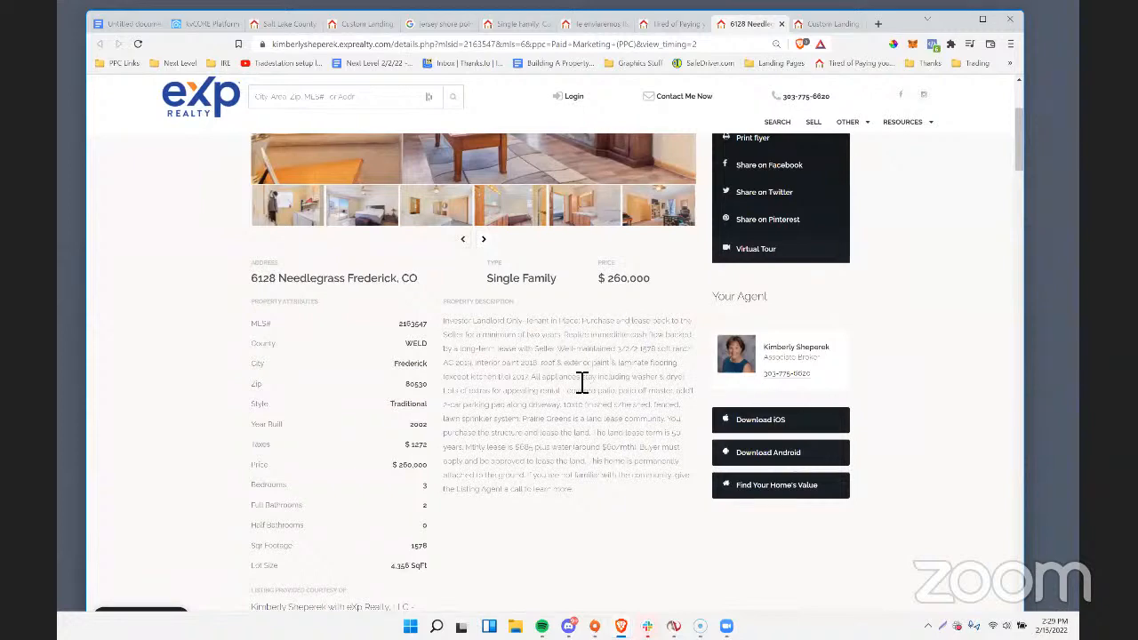
pyautogui.click(816, 24)
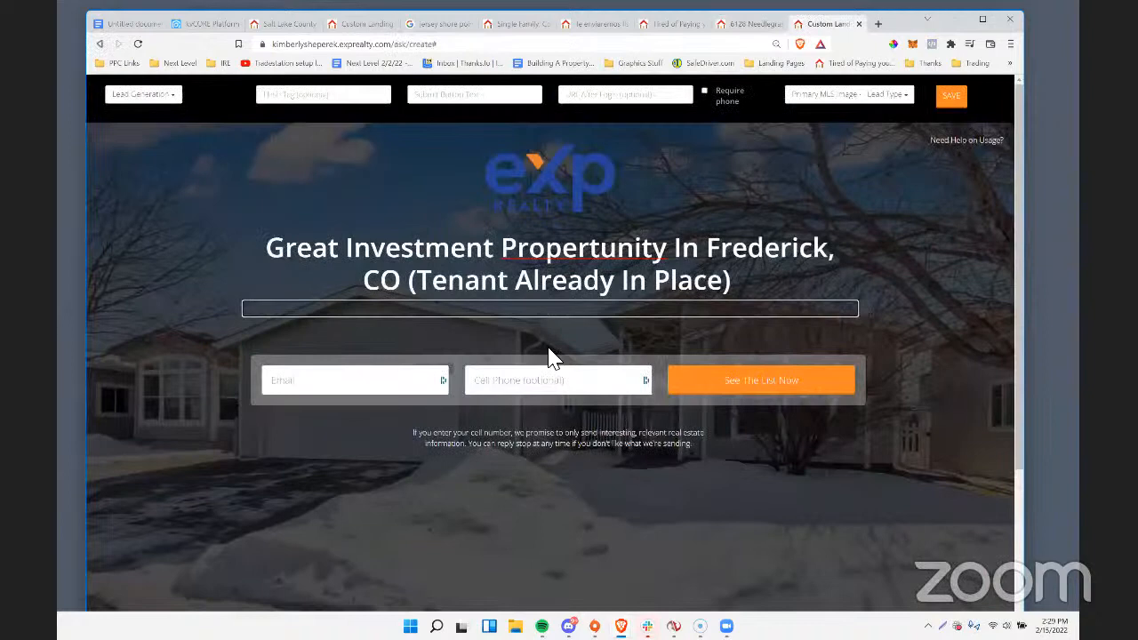
pyautogui.write('4 Bedroo')
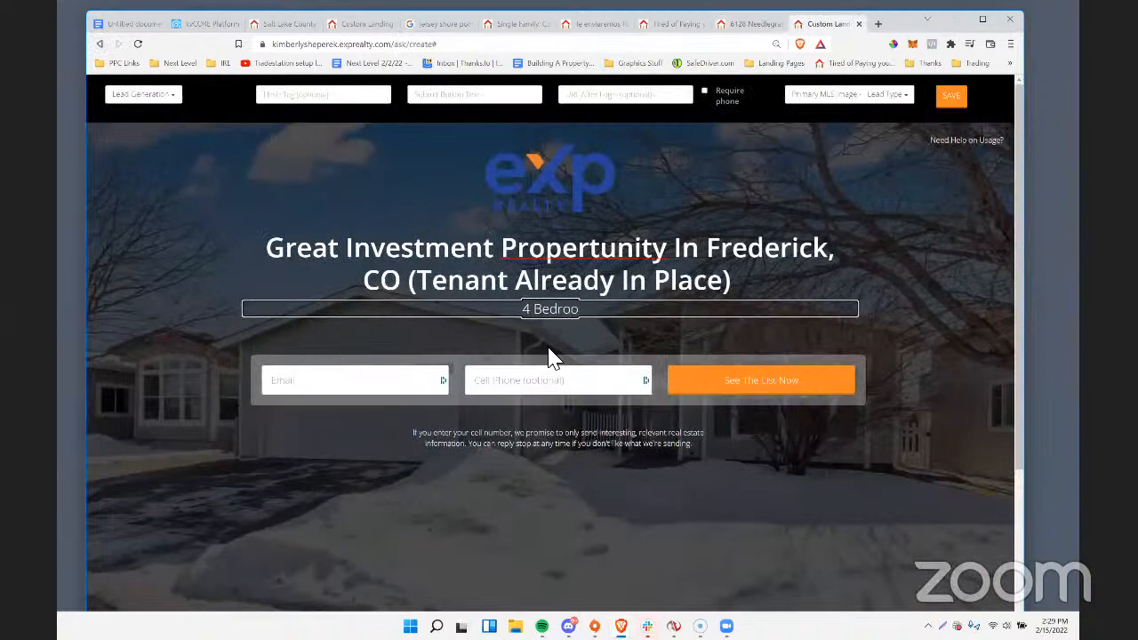
pyautogui.write('ms, 2 Baths,')
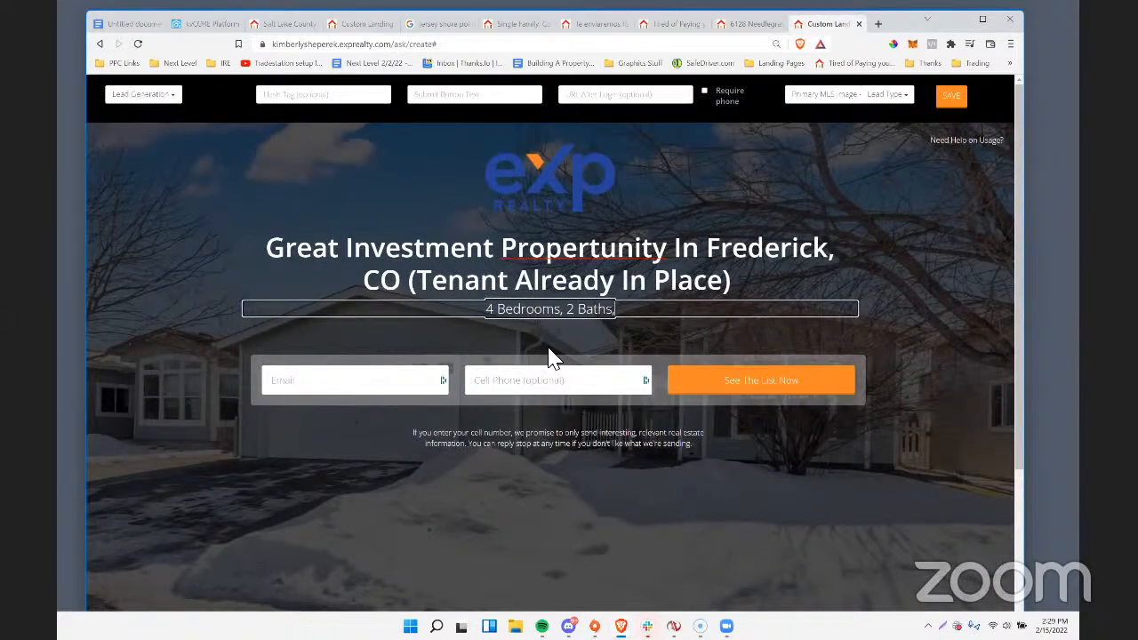
pyautogui.write(' Rented')
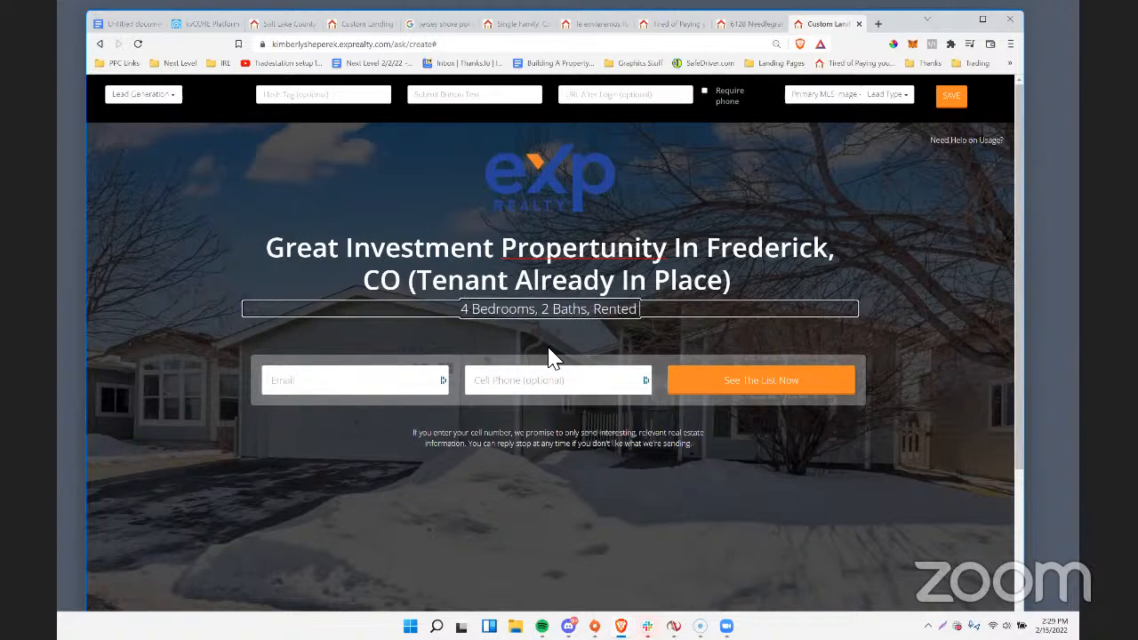
pyautogui.write(' For the')
pyautogui.press('BackSpace')
pyautogui.press('BackSpace')
pyautogui.press('BackSpace')
pyautogui.write('The')
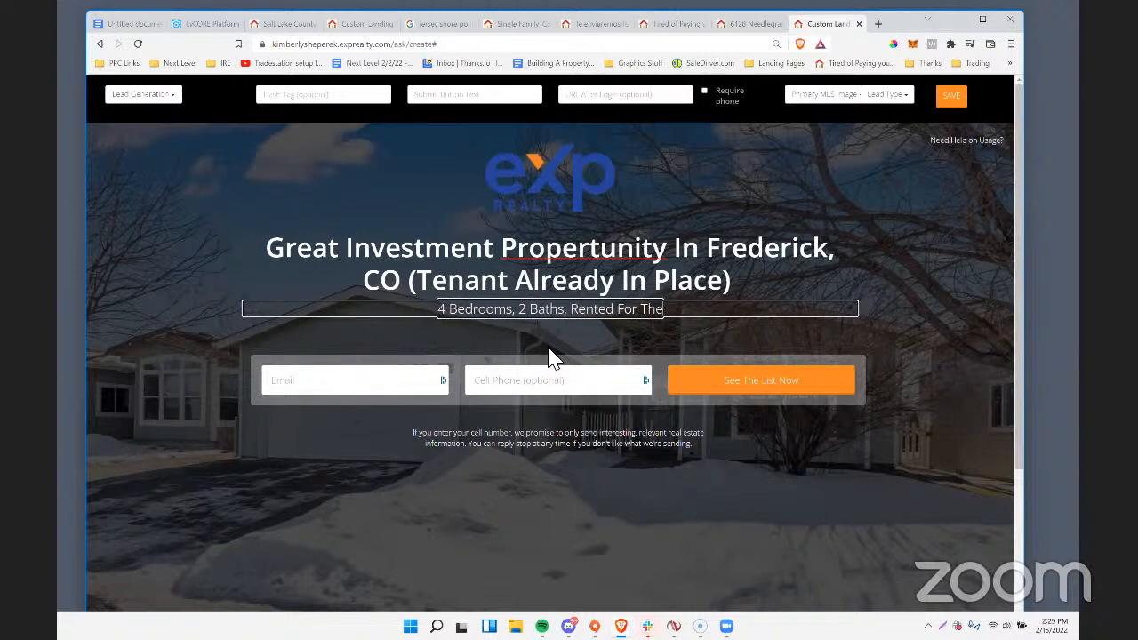
pyautogui.write(' Next 2 Years')
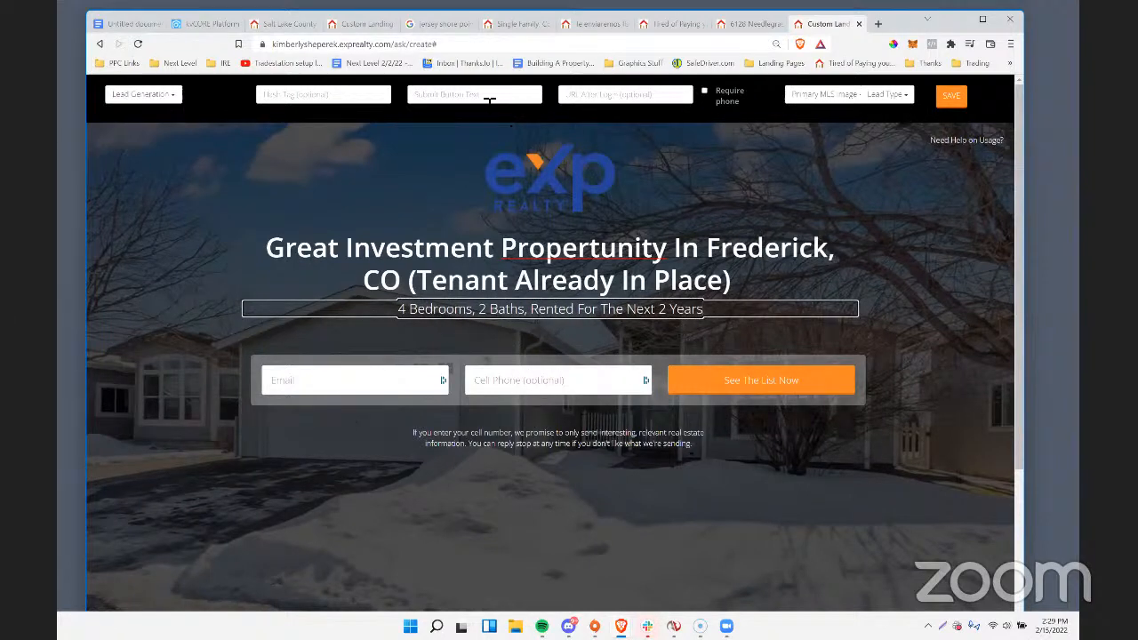
# Set the landing page's submit button text to "Get Price & Other Details".
pyautogui.click(434, 98)
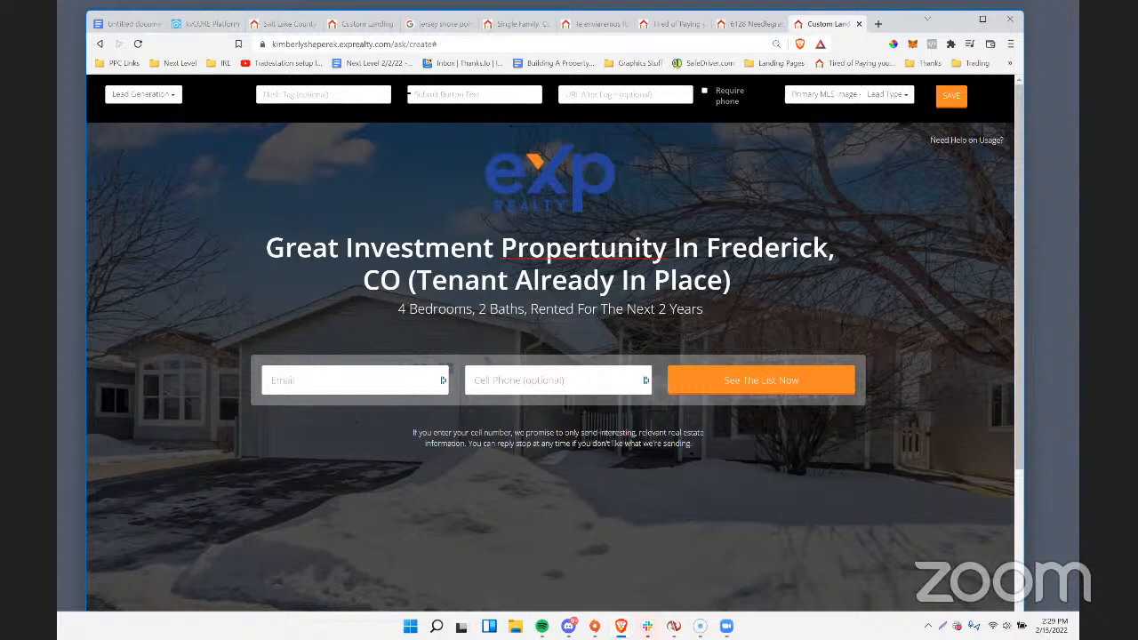
pyautogui.write('Get Price & Other deta')
pyautogui.press('BackSpace')
pyautogui.press('BackSpace')
pyautogui.press('BackSpace')
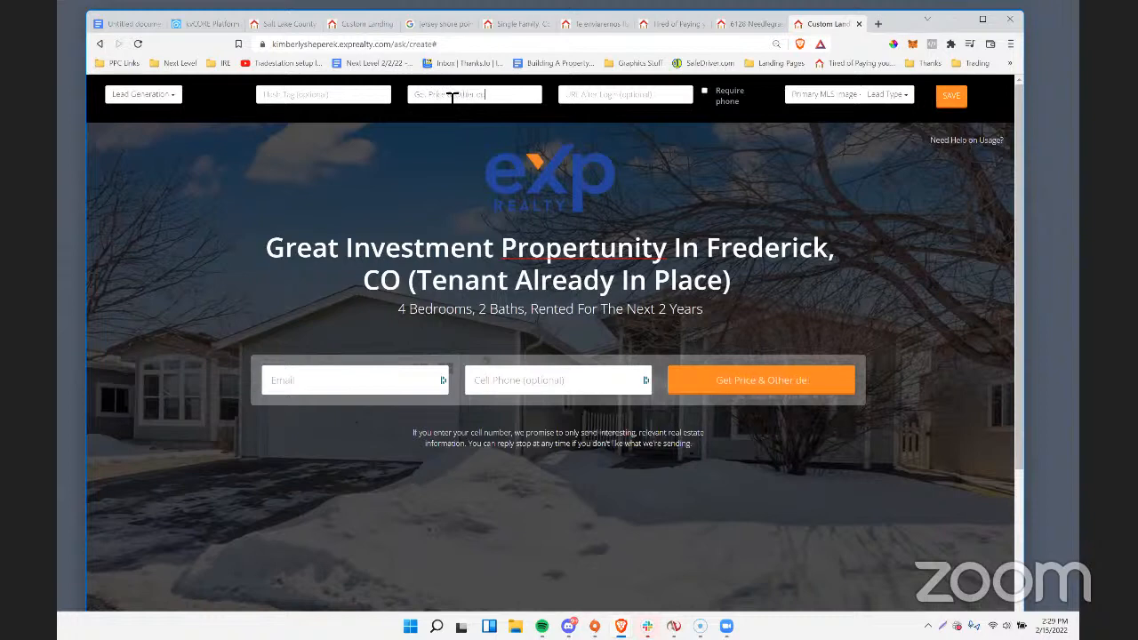
pyautogui.press('BackSpace')
pyautogui.write('Details')
# Reword the submit button text to "See Price & Other Terms".
pyautogui.moveTo(477, 96); pyautogui.dragTo(530, 98)
pyautogui.write('Terms')
pyautogui.doubleClick(420, 95)
pyautogui.write('See')
pyautogui.click(392, 281)
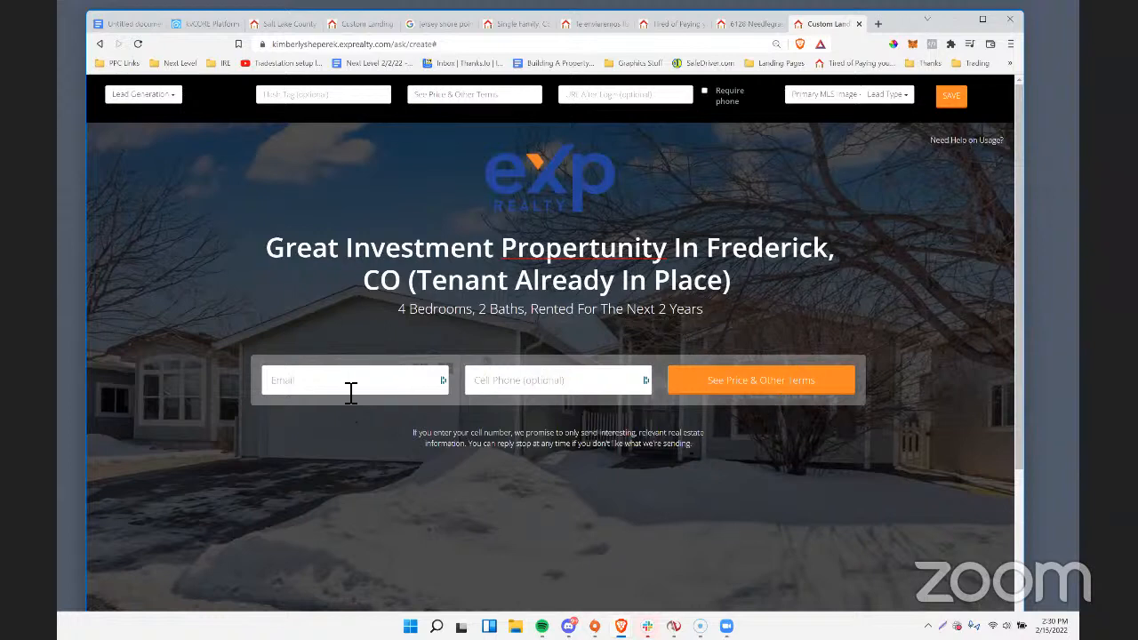
# In the disclaimer, replace everything after "cell number," with "we'll text you advanced notice whenever we have other "propertunities" like this coming up in the area.".
pyautogui.click(460, 447)
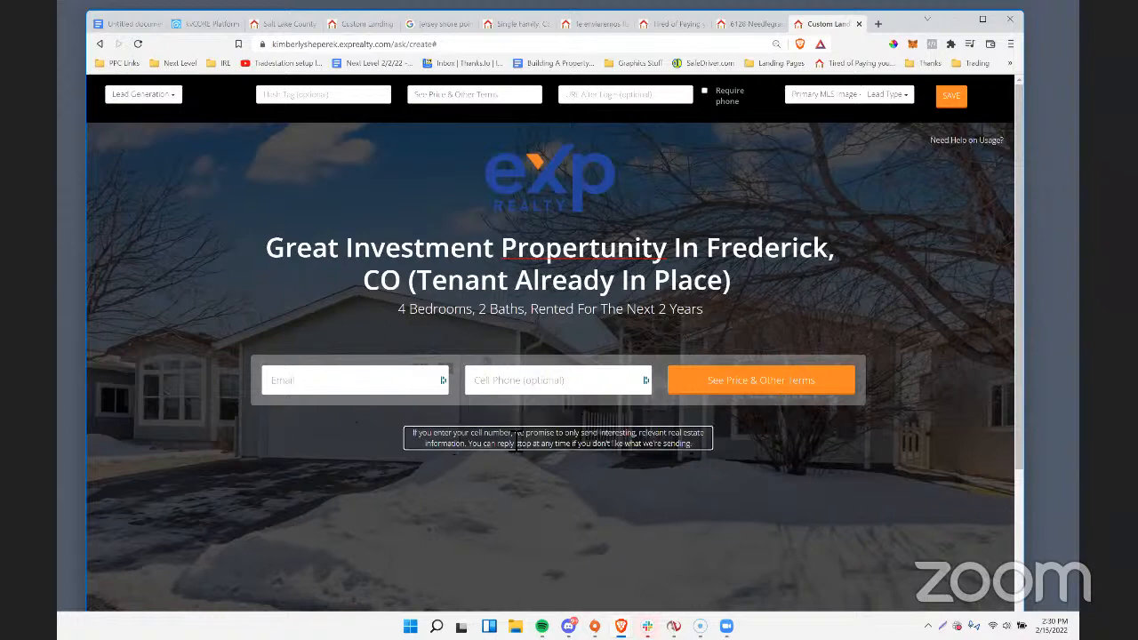
pyautogui.moveTo(515, 434); pyautogui.dragTo(705, 455)
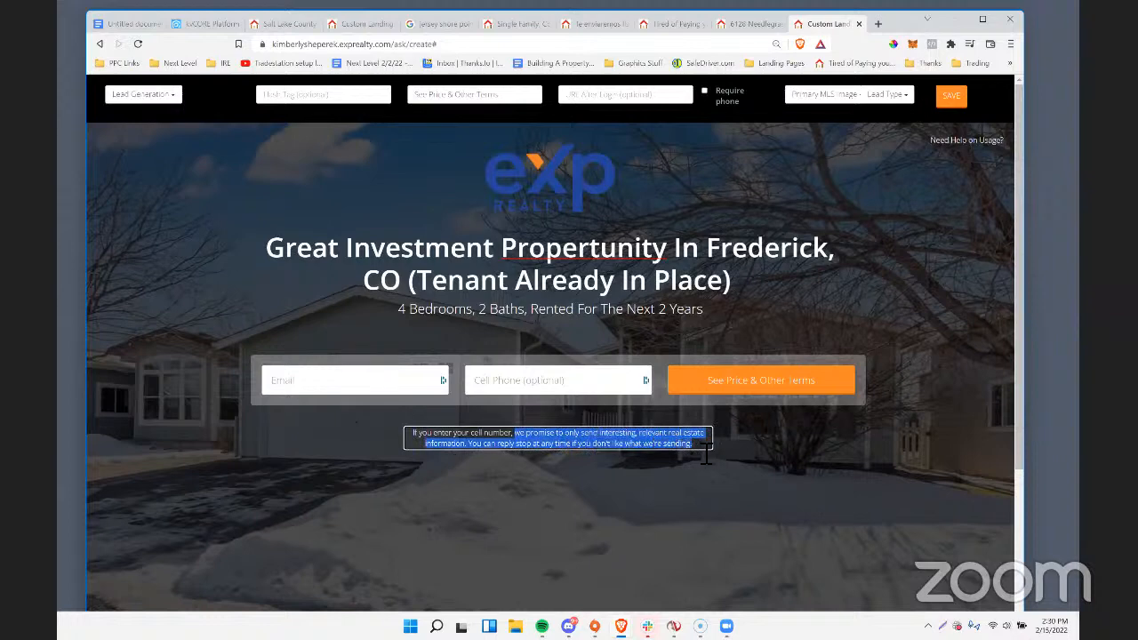
pyautogui.write("we'll text you a")
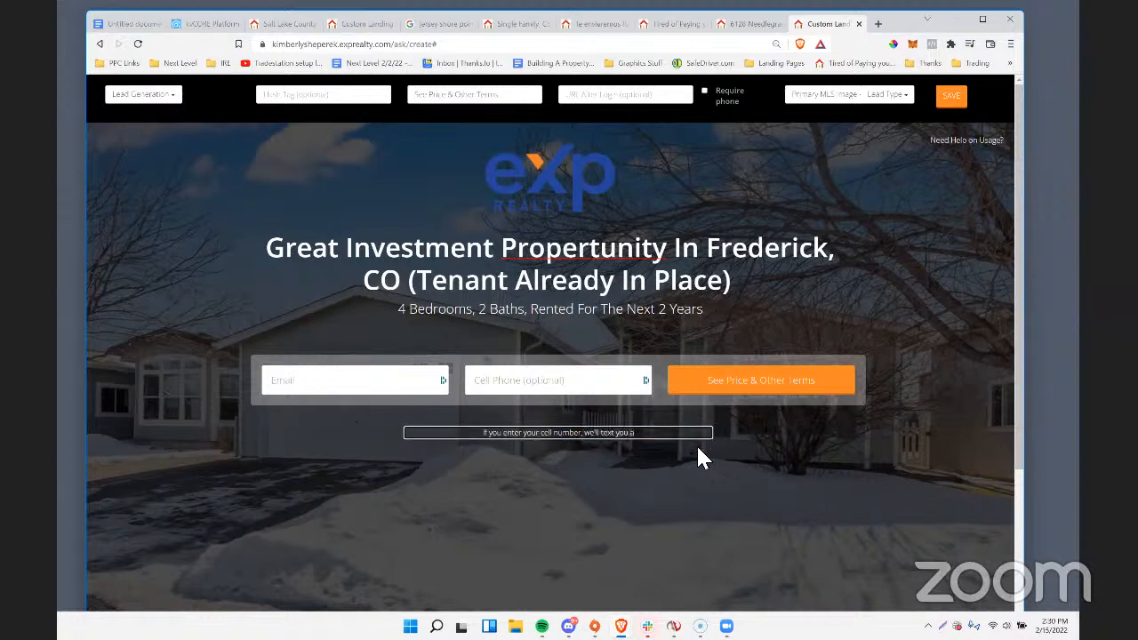
pyautogui.write('dvanced notic')
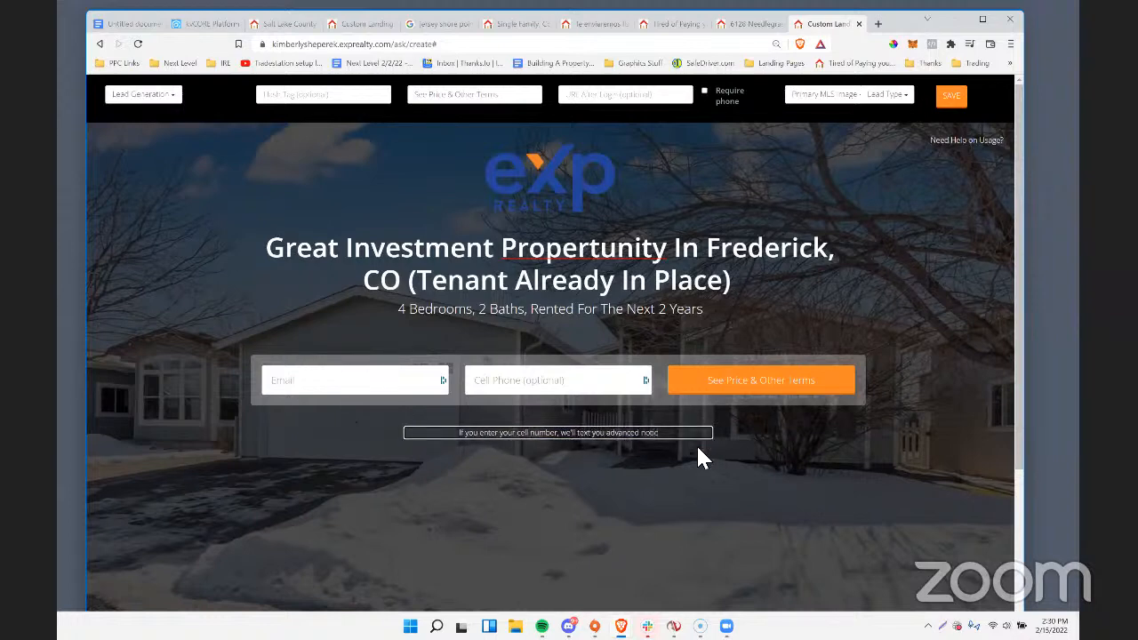
pyautogui.write('e whenever we have')
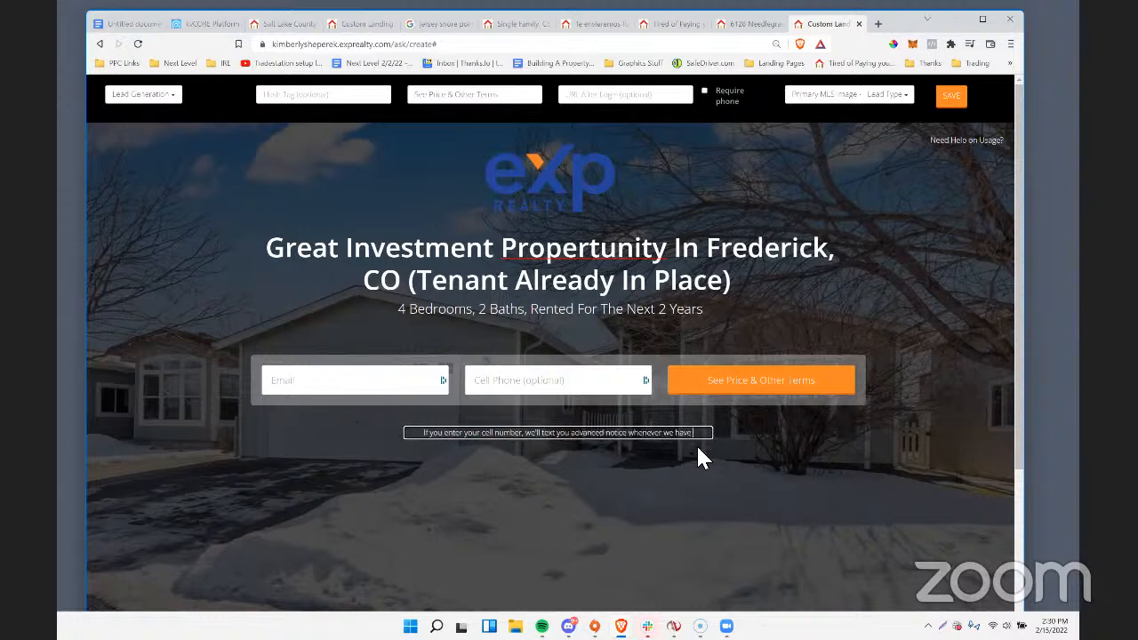
pyautogui.write(' other t')
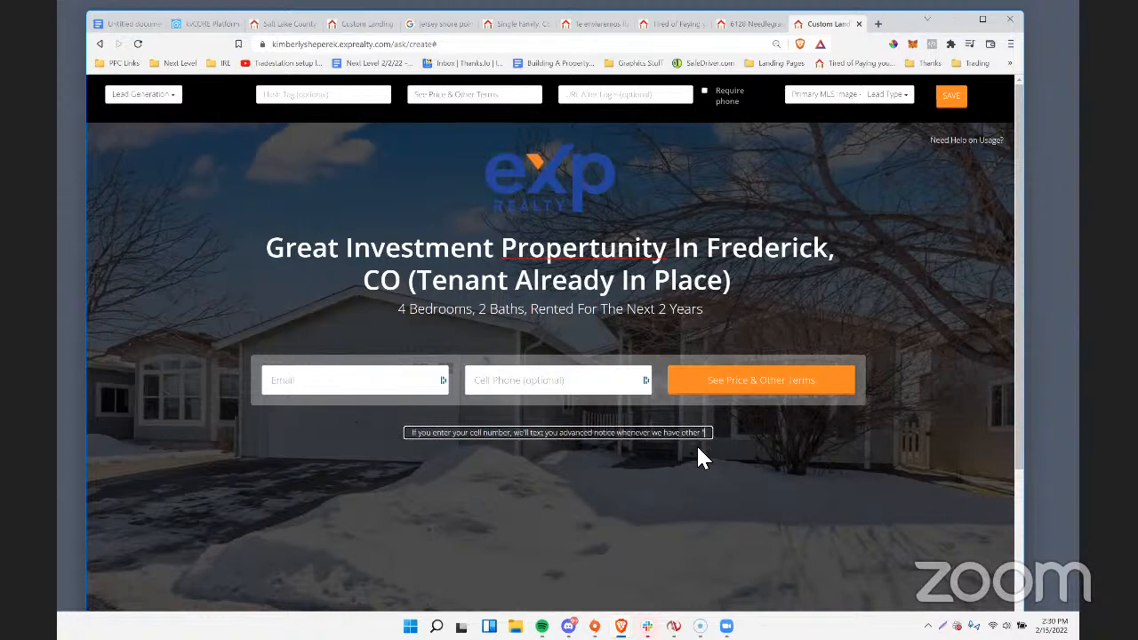
pyautogui.write('propertuni')
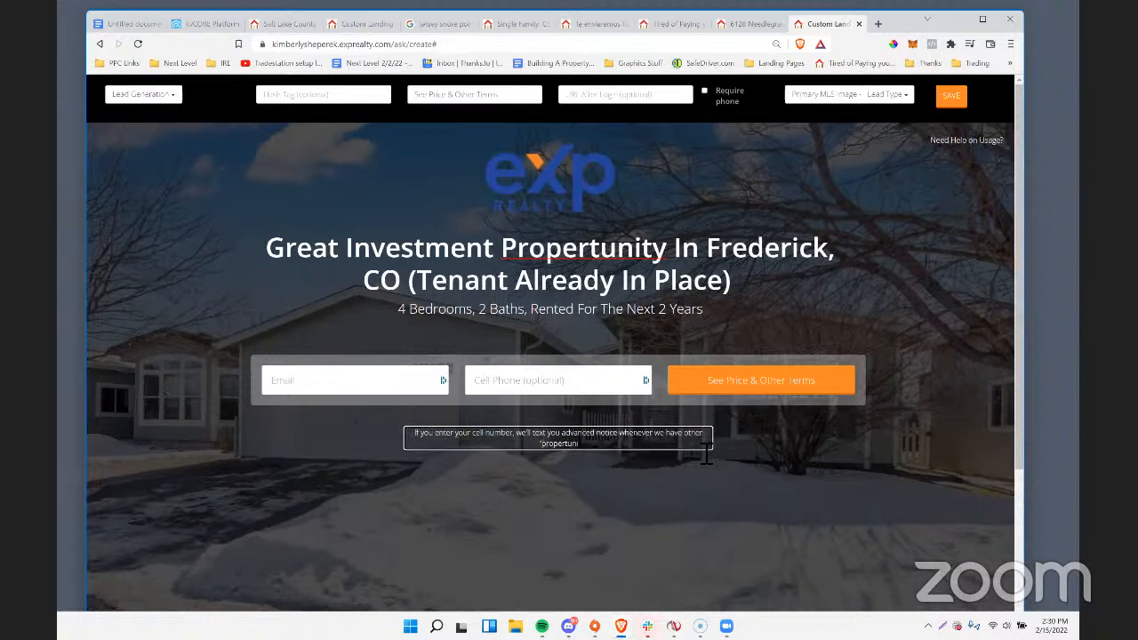
pyautogui.write('ties" like this coming up in the')
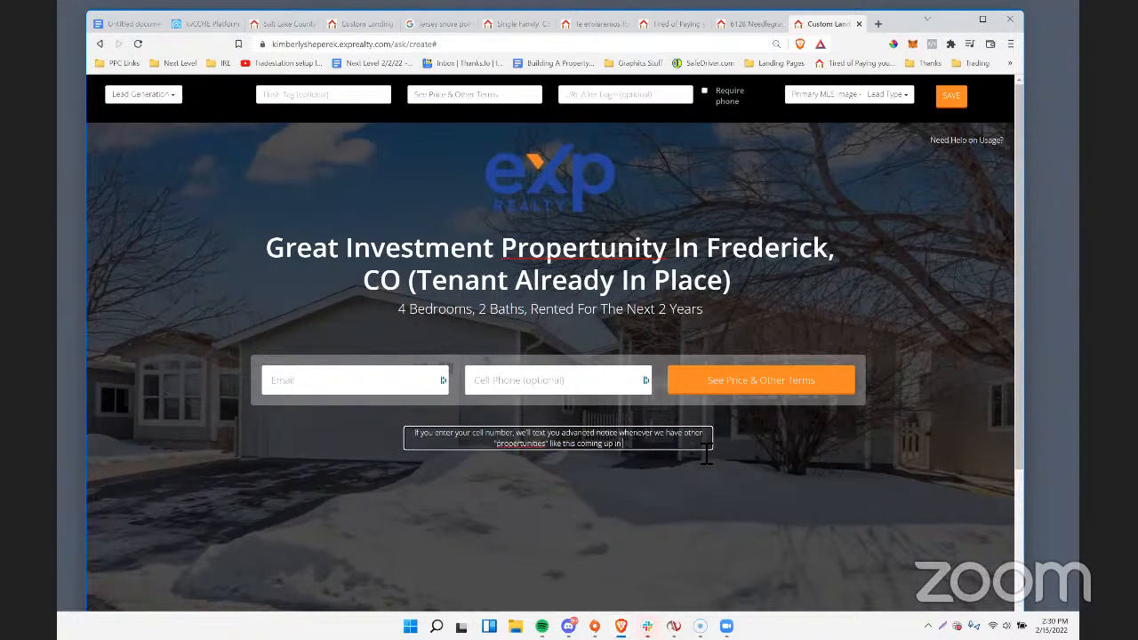
pyautogui.write(' area.')
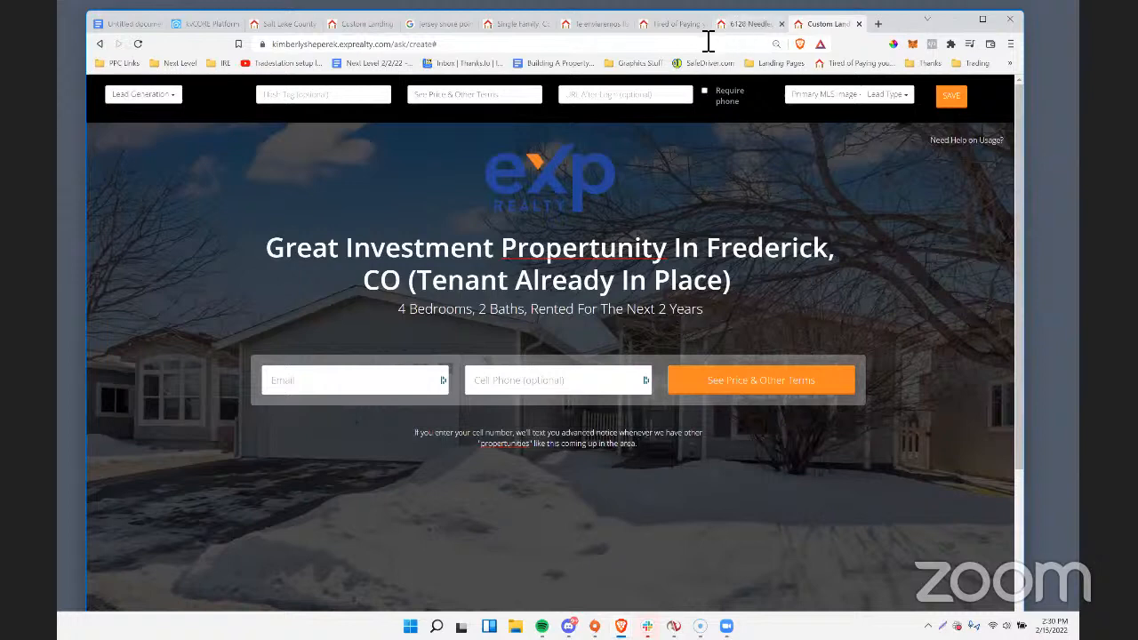
pyautogui.click(740, 24)
pyautogui.click(343, 43)
pyautogui.rightClick(338, 45)
pyautogui.click(388, 110)
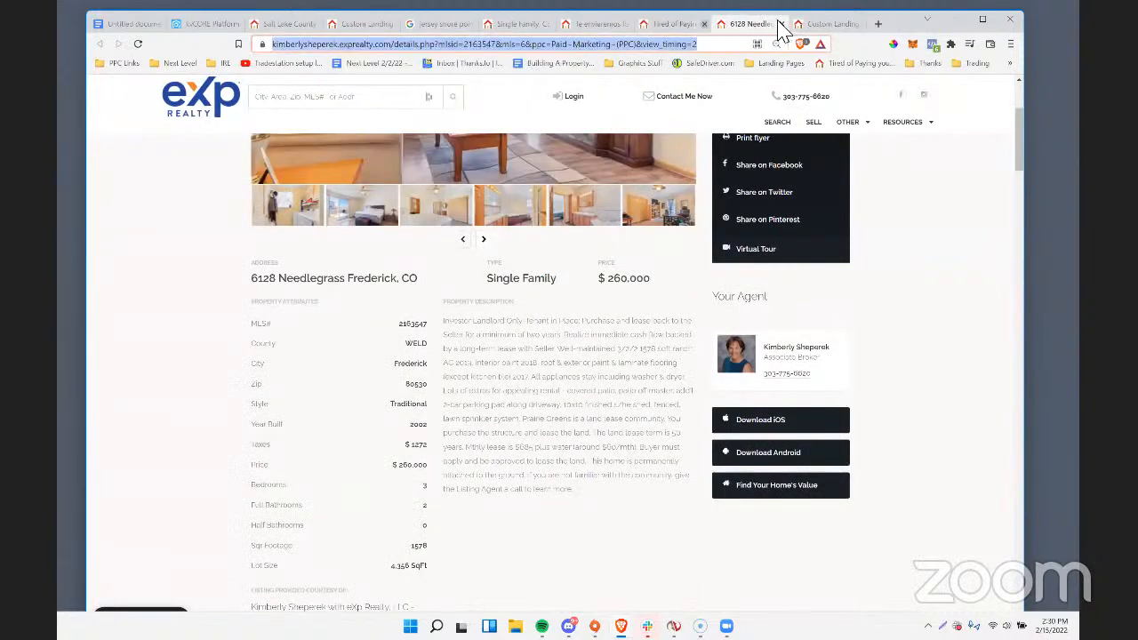
pyautogui.click(812, 25)
pyautogui.click(594, 96)
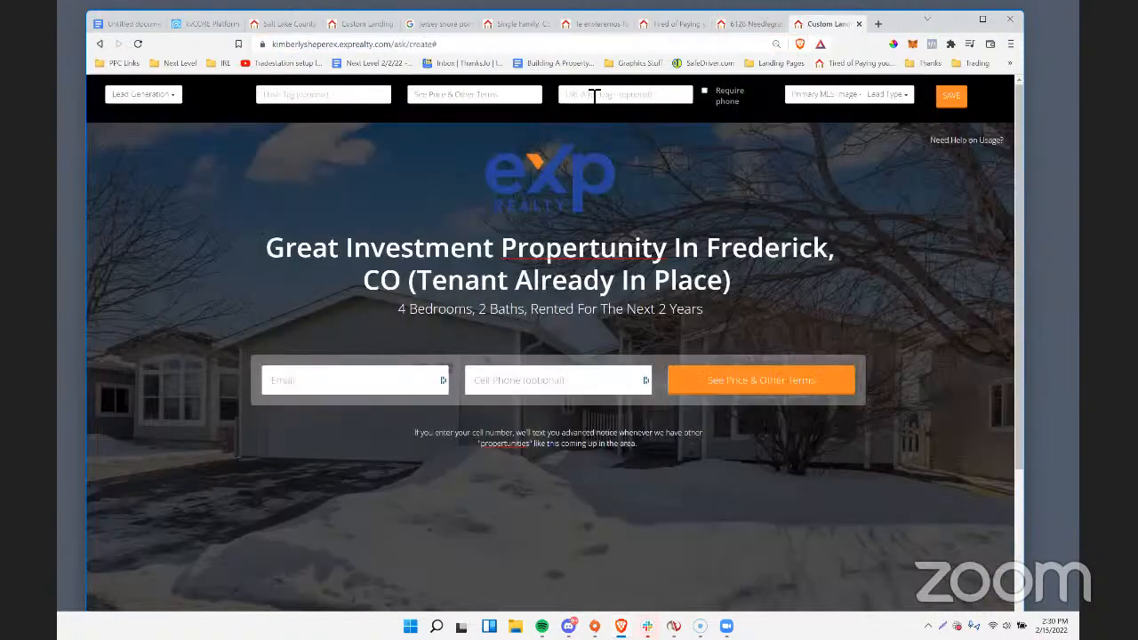
pyautogui.hotkey('ctrl', 'v')
pyautogui.click(623, 114)
pyautogui.moveTo(573, 94); pyautogui.dragTo(698, 93)
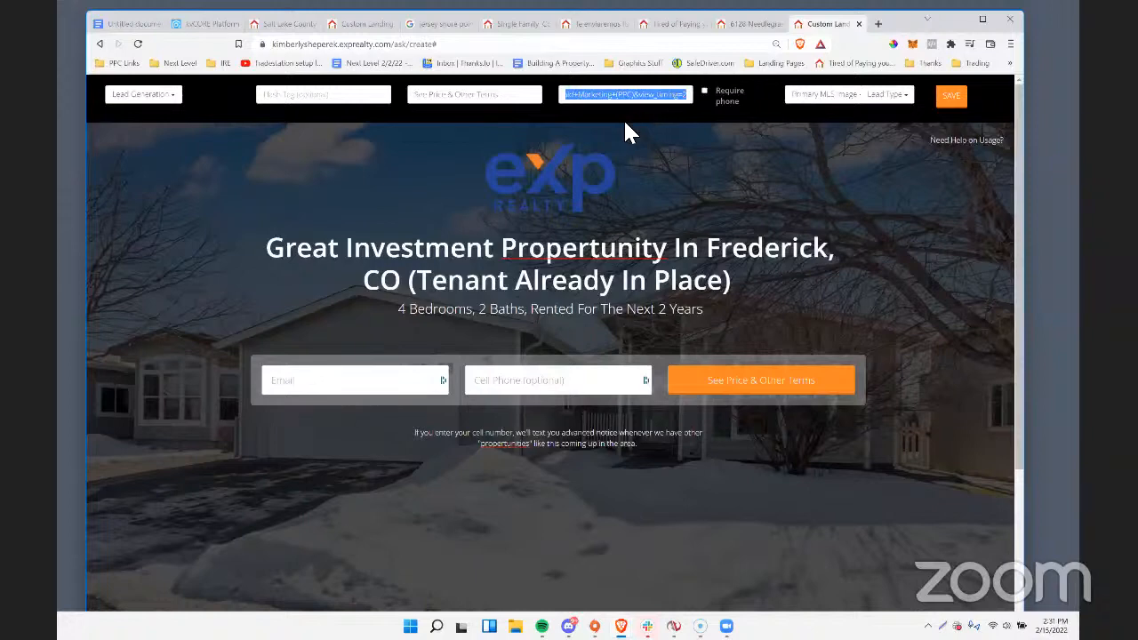
# Add the rent to the subheadline, making it "4 Bedrooms, 2 Baths, Rented For $1800 For The Next 2 Years".
pyautogui.click(665, 313)
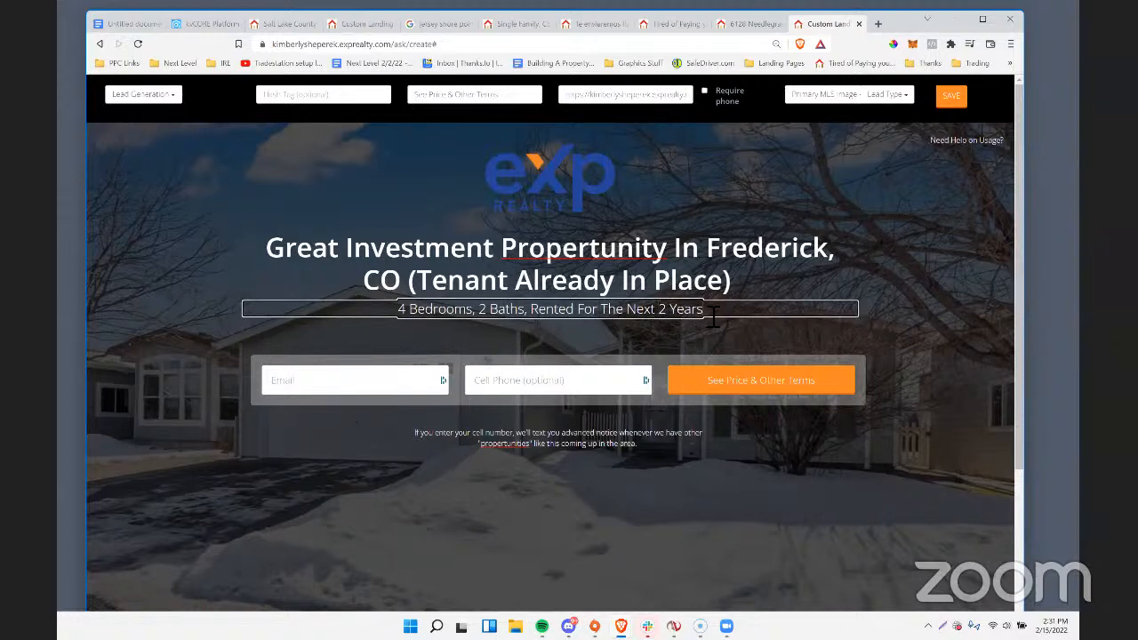
pyautogui.click(607, 313)
pyautogui.write('$1800 ')
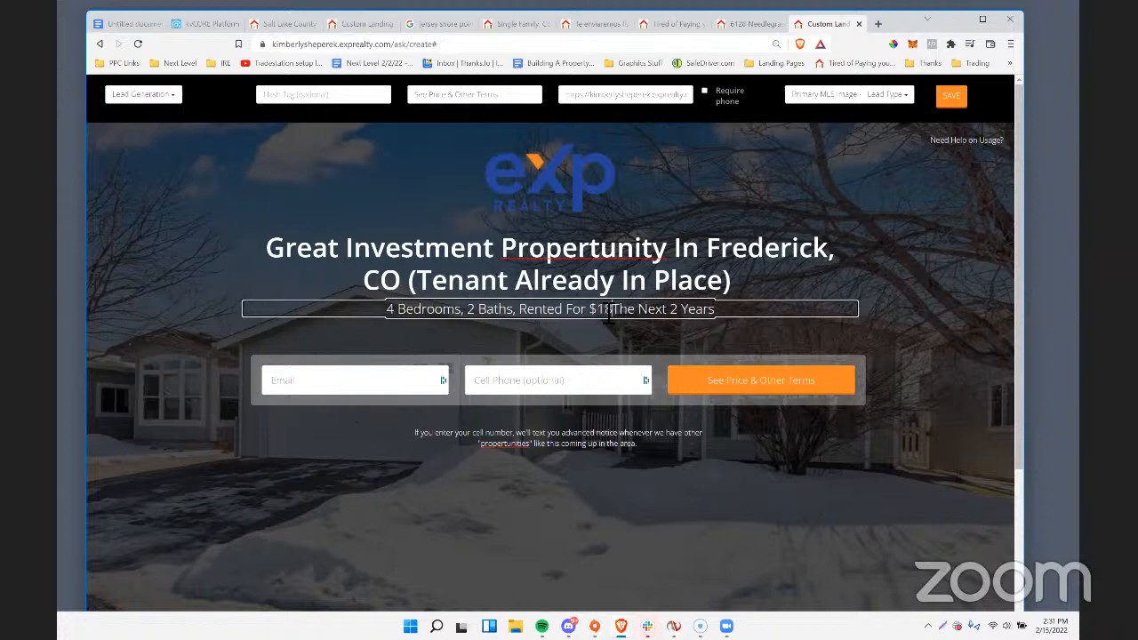
pyautogui.write('For')
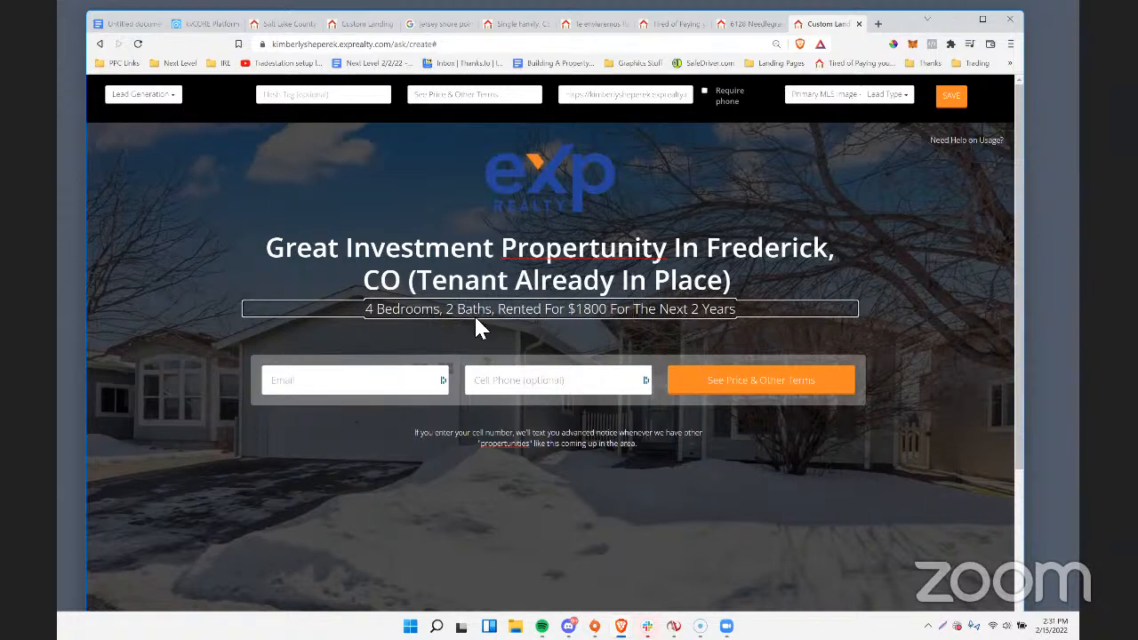
# Check the price on the property listing and view the available landing page types.
pyautogui.click(760, 27)
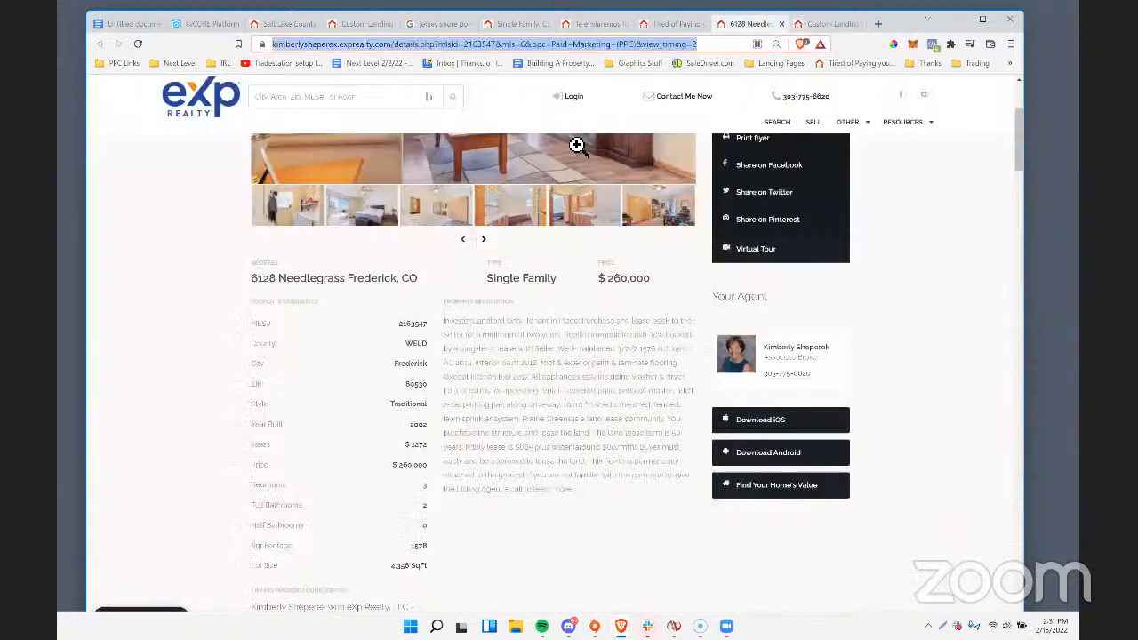
pyautogui.moveTo(600, 283); pyautogui.dragTo(668, 284)
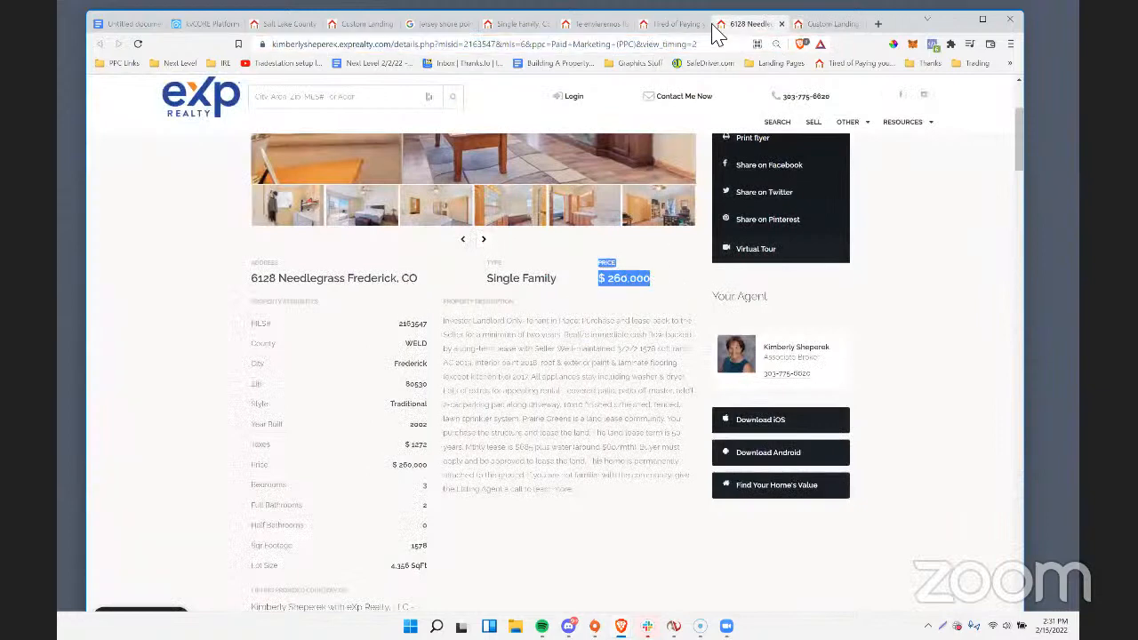
pyautogui.click(816, 24)
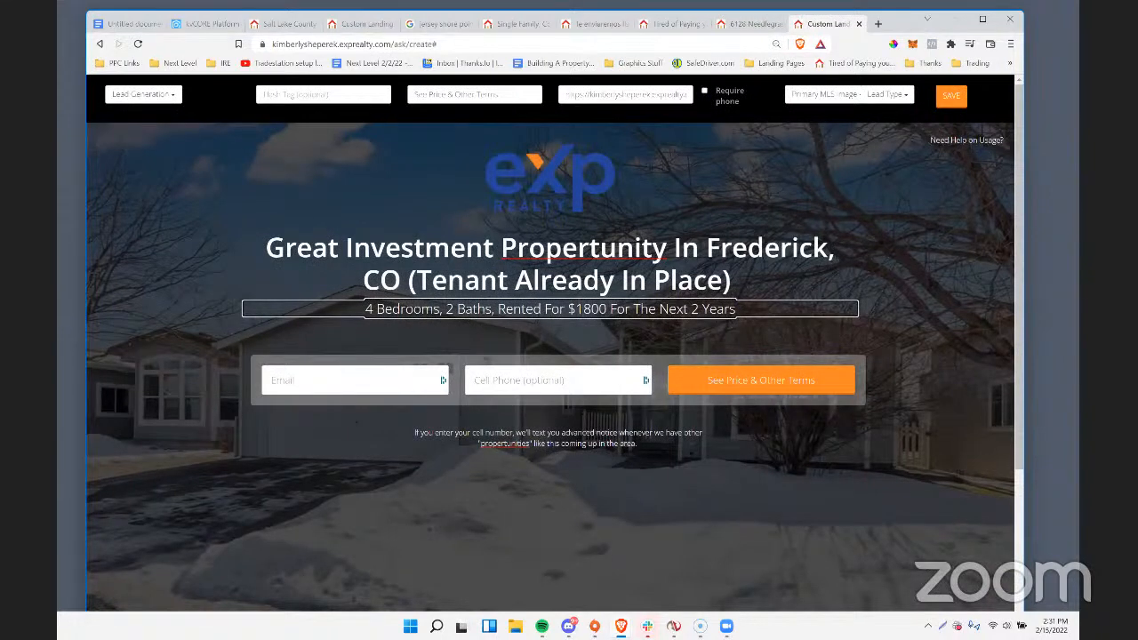
pyautogui.click(144, 96)
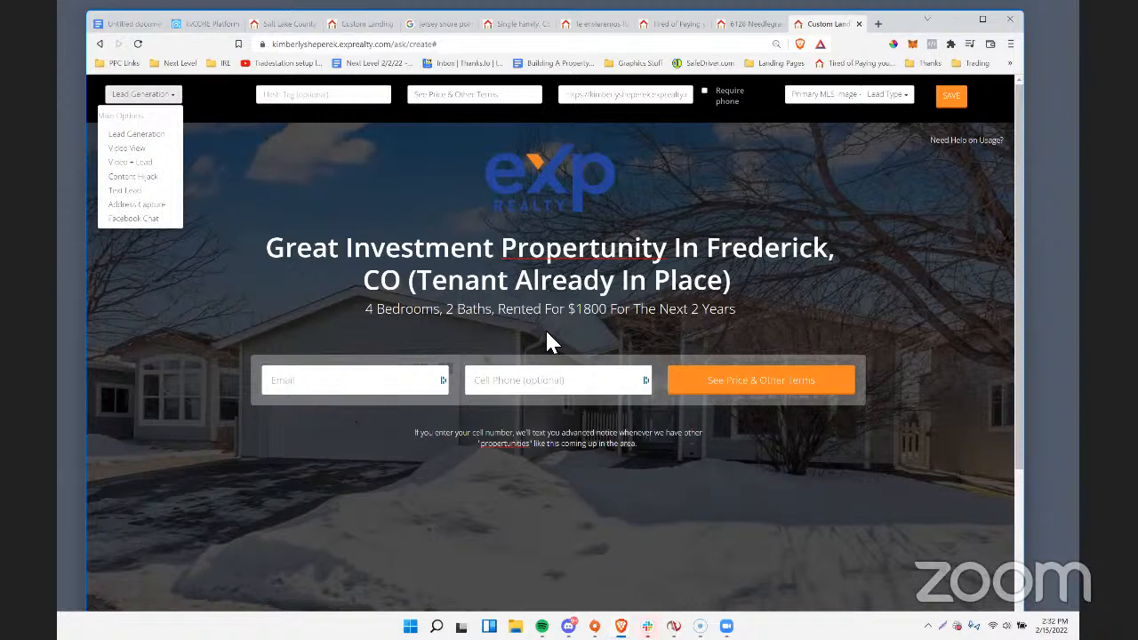
pyautogui.scroll(-1, 609, 267)
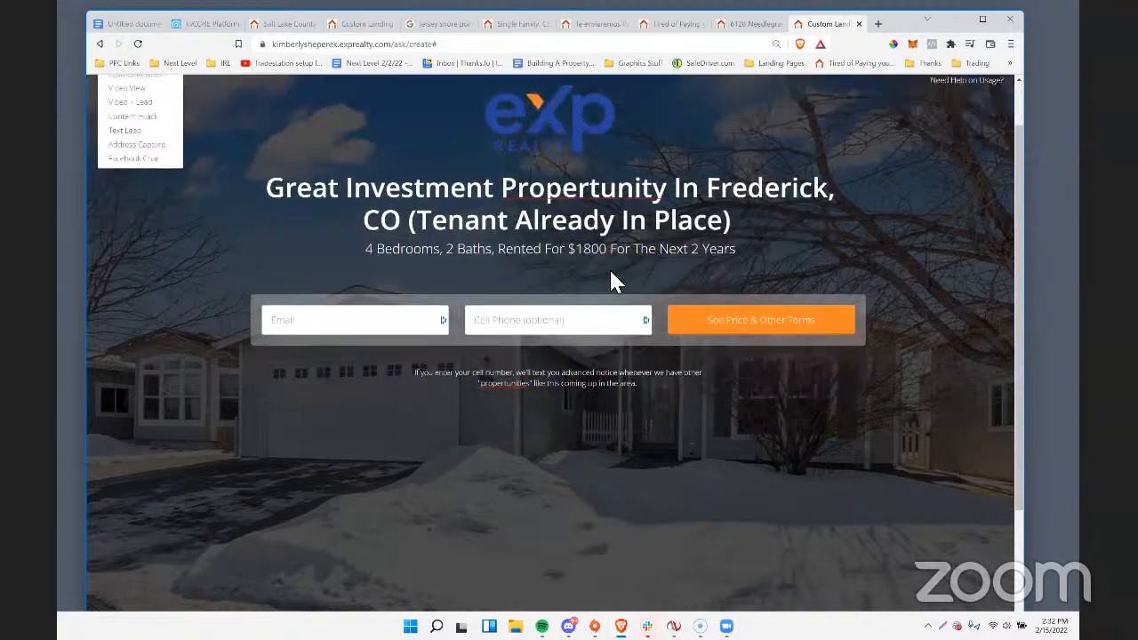
pyautogui.scroll(1, 609, 268)
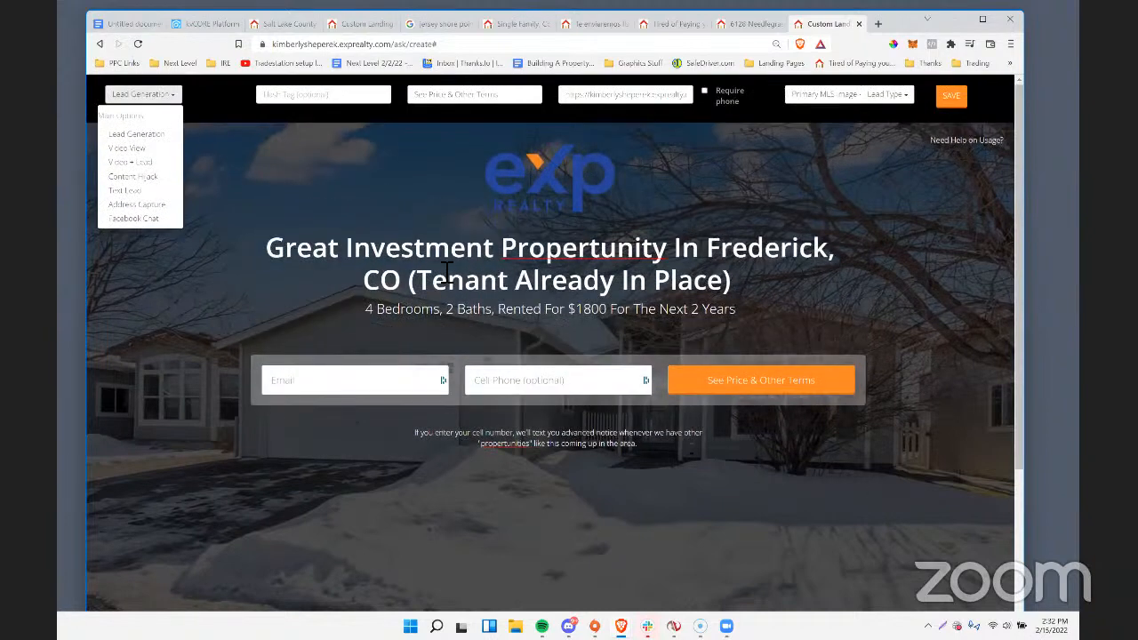
# Replace "Propertunity" in the headline with "Opportunity".
pyautogui.click(508, 257)
pyautogui.write('"')
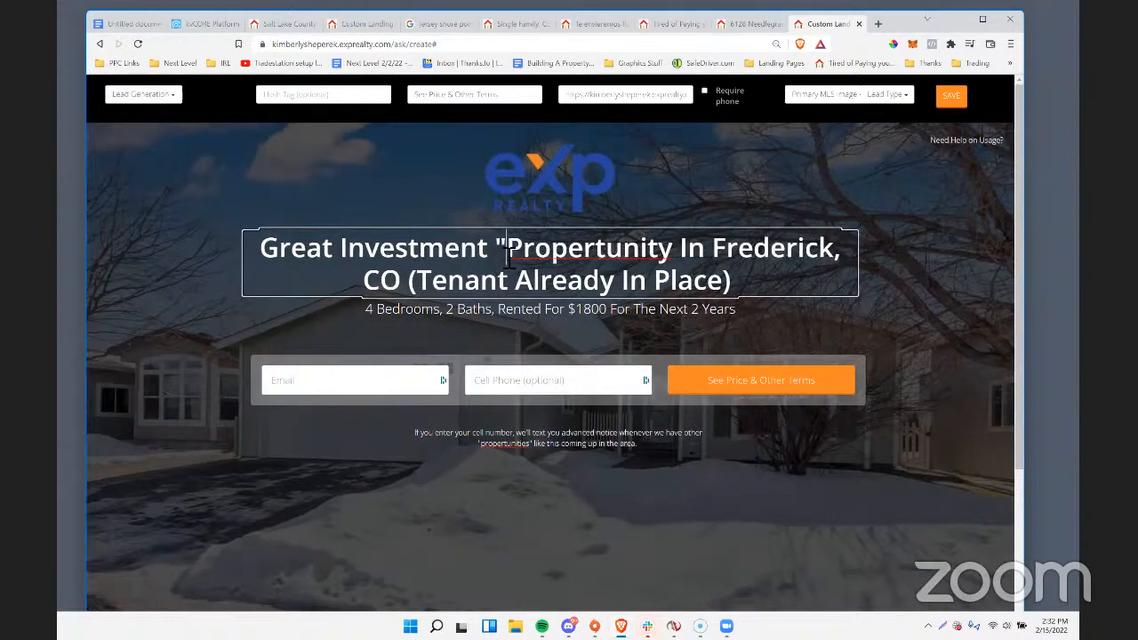
pyautogui.moveTo(674, 254); pyautogui.dragTo(507, 262)
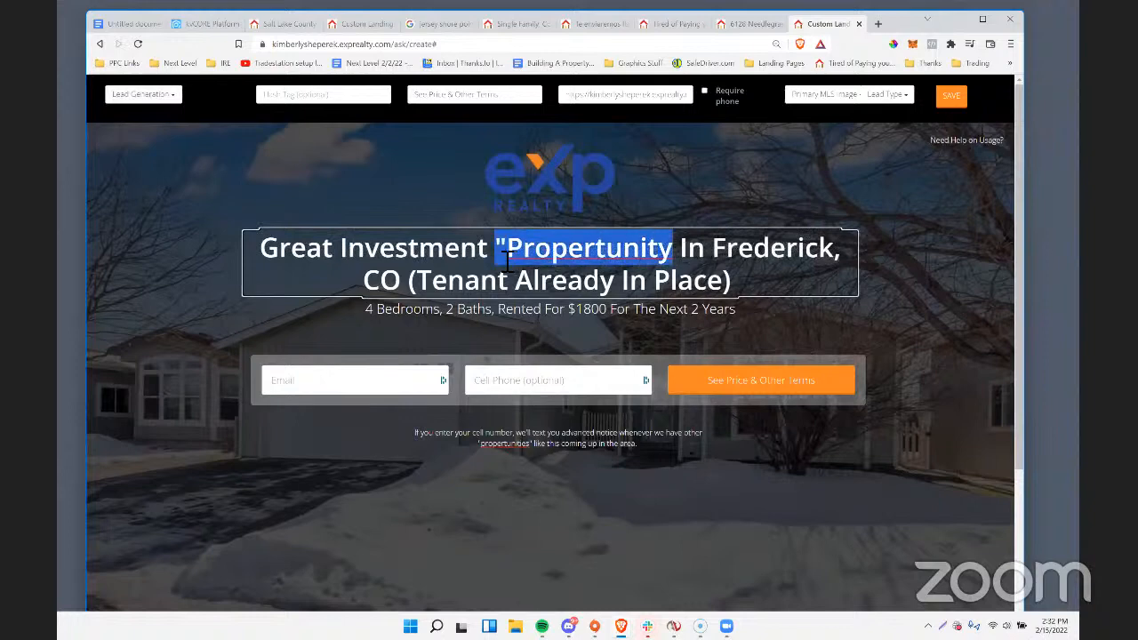
pyautogui.write('Oppor')
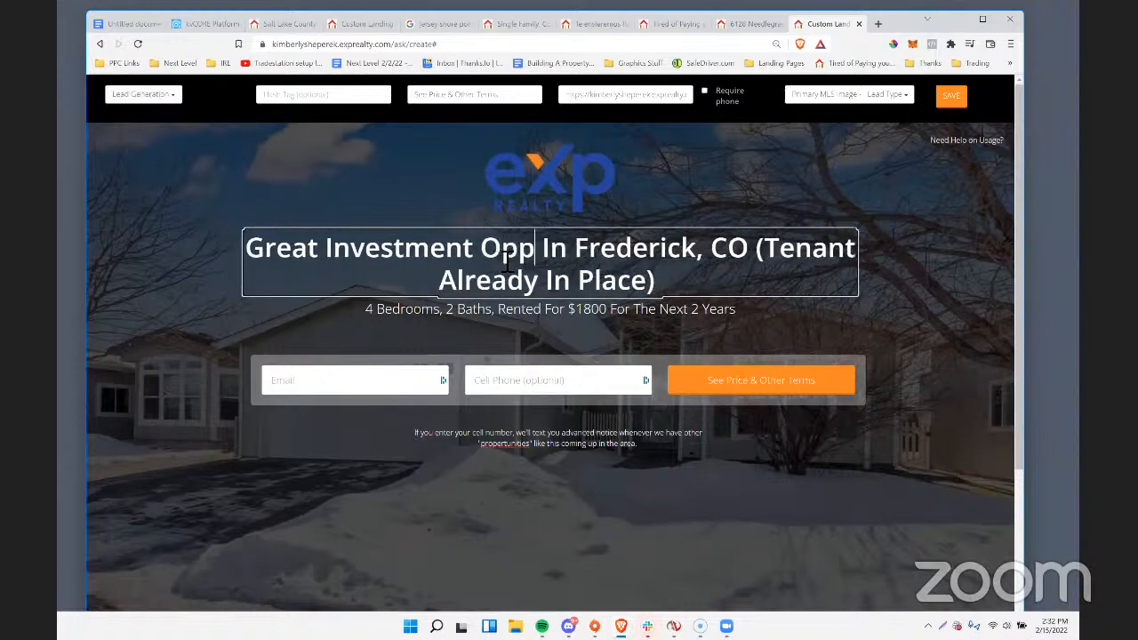
pyautogui.write('tunity')
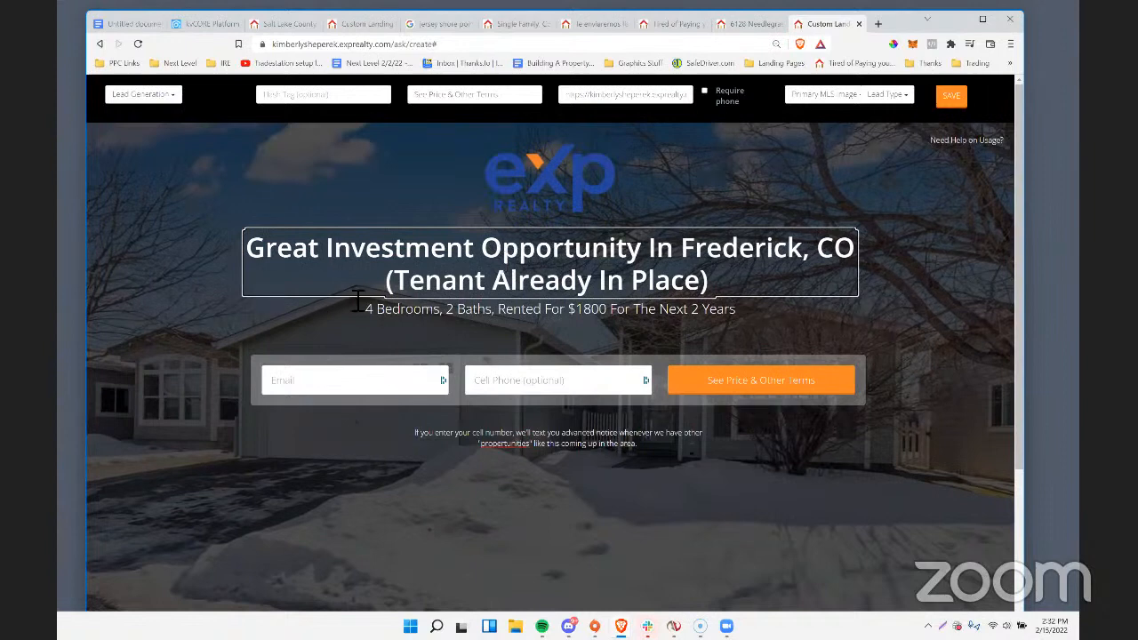
# Save the investment landing page, open the published page and copy its web address.
pyautogui.click(474, 347)
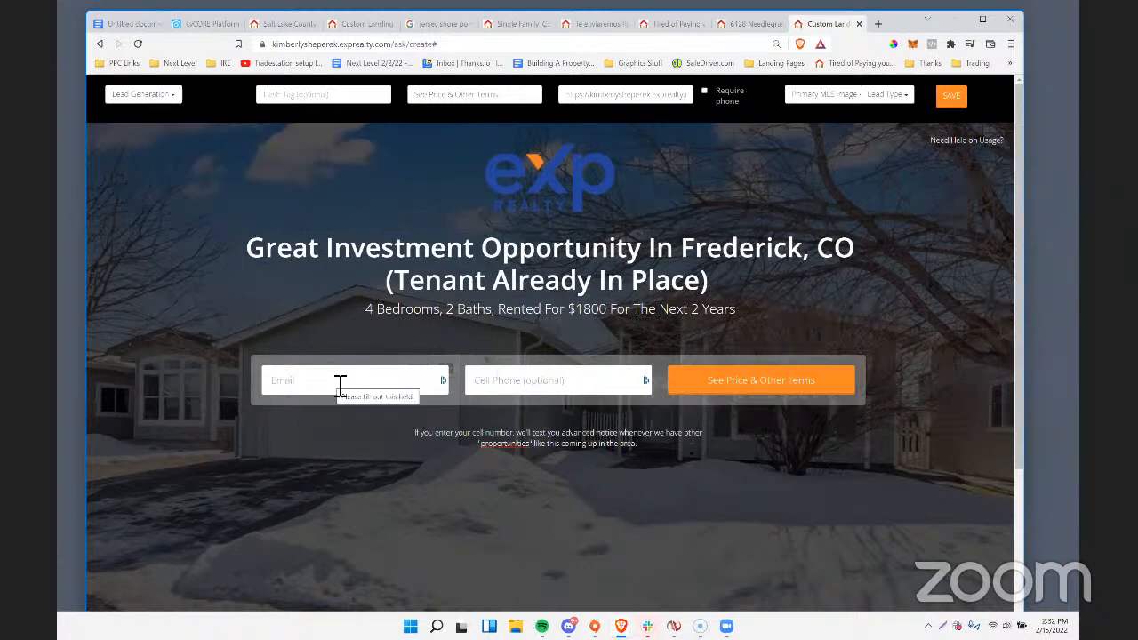
pyautogui.click(951, 101)
pyautogui.click(604, 216)
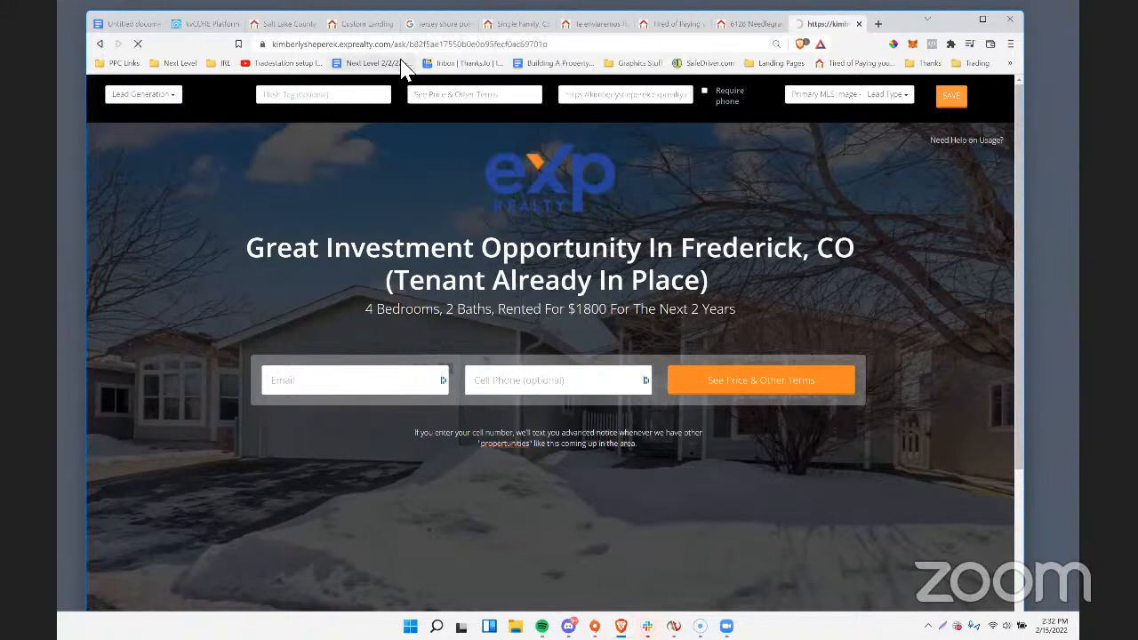
pyautogui.rightClick(402, 51)
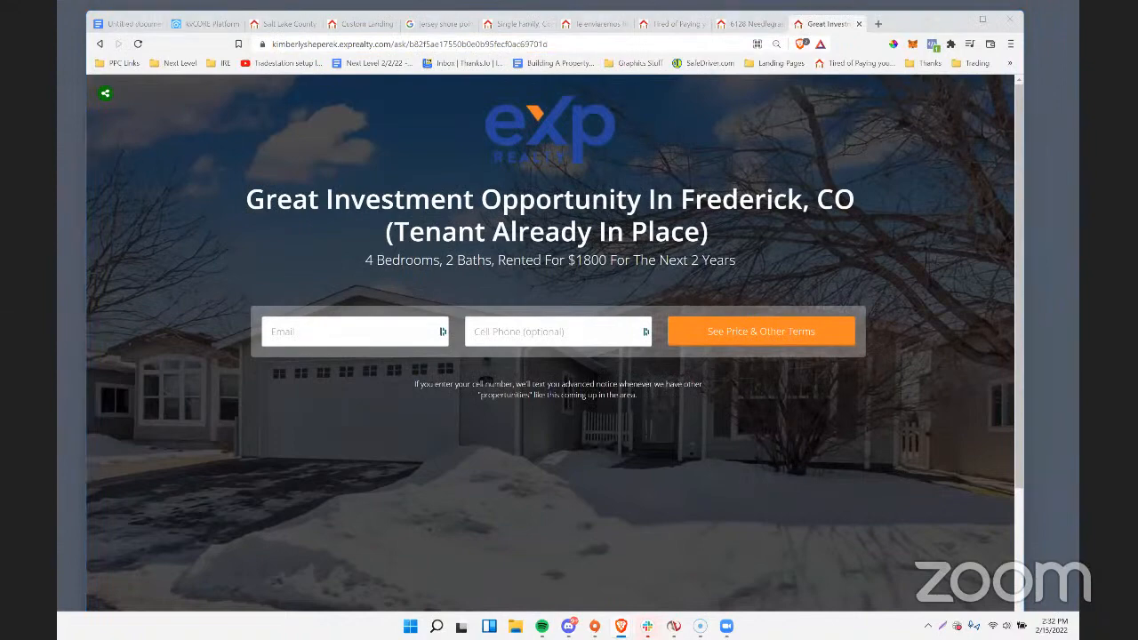
# Close the test contact's record in kvCORE and open the full set of Lead Engine tools.
pyautogui.click(203, 25)
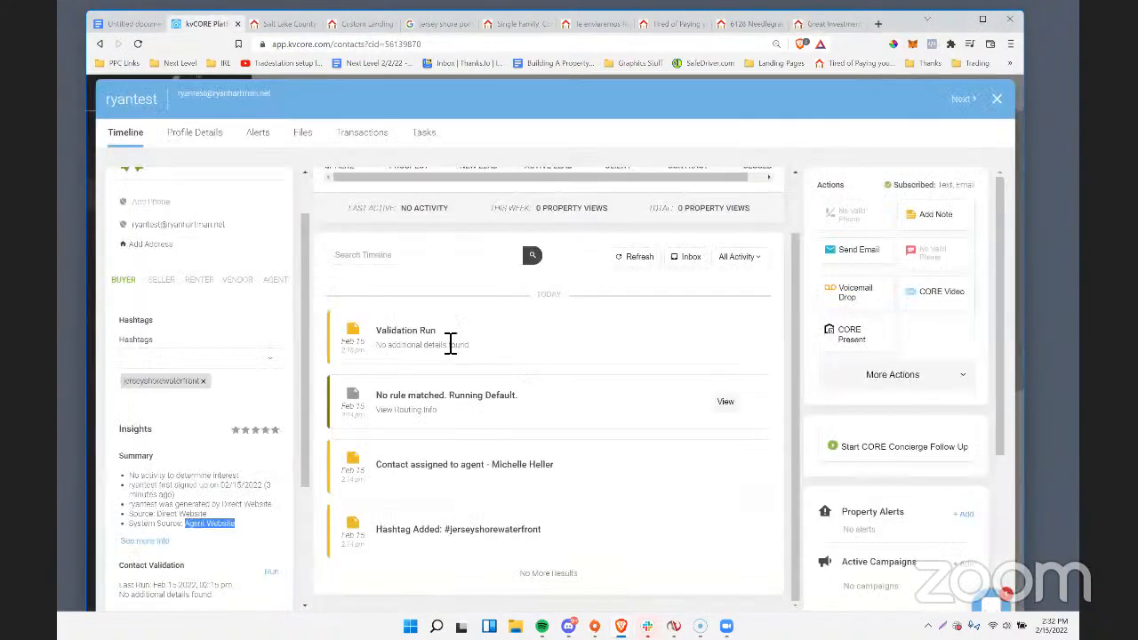
pyautogui.click(999, 102)
pyautogui.moveTo(152, 292)
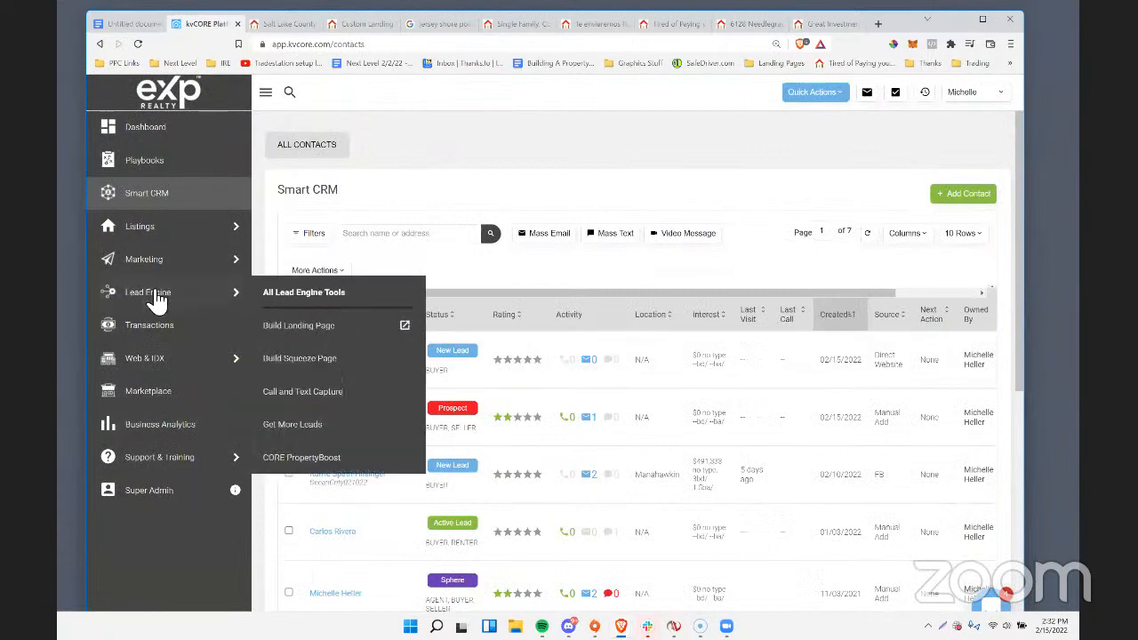
pyautogui.click(303, 294)
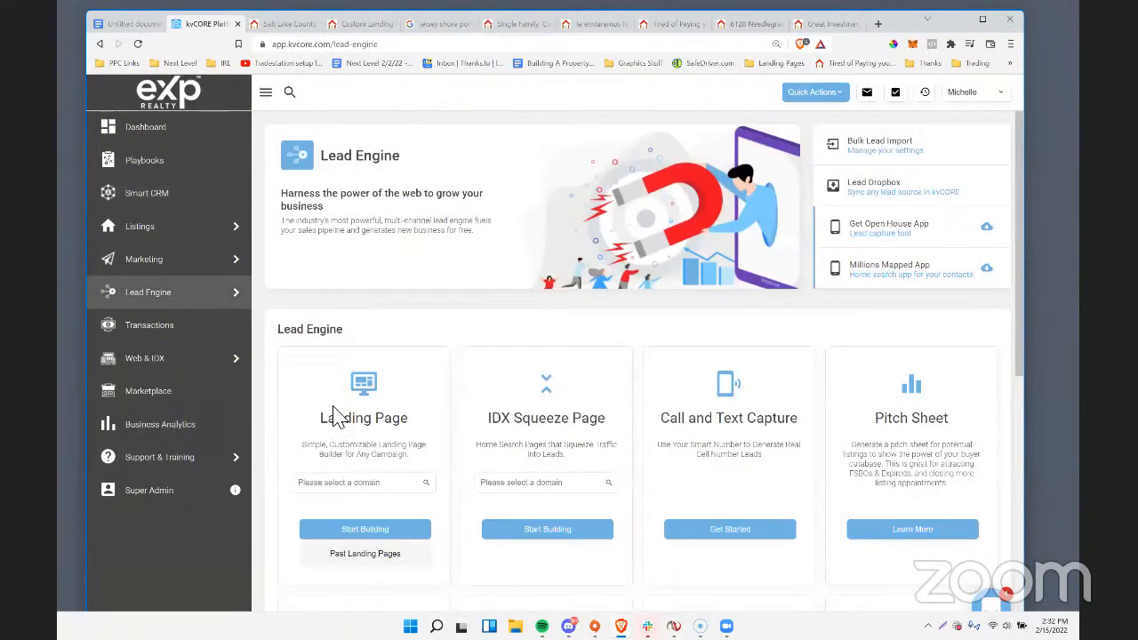
# Select the agent's eXp Realty domain for landing pages and view its past landing pages.
pyautogui.scroll(-2, 337, 418)
pyautogui.click(363, 434)
pyautogui.click(362, 364)
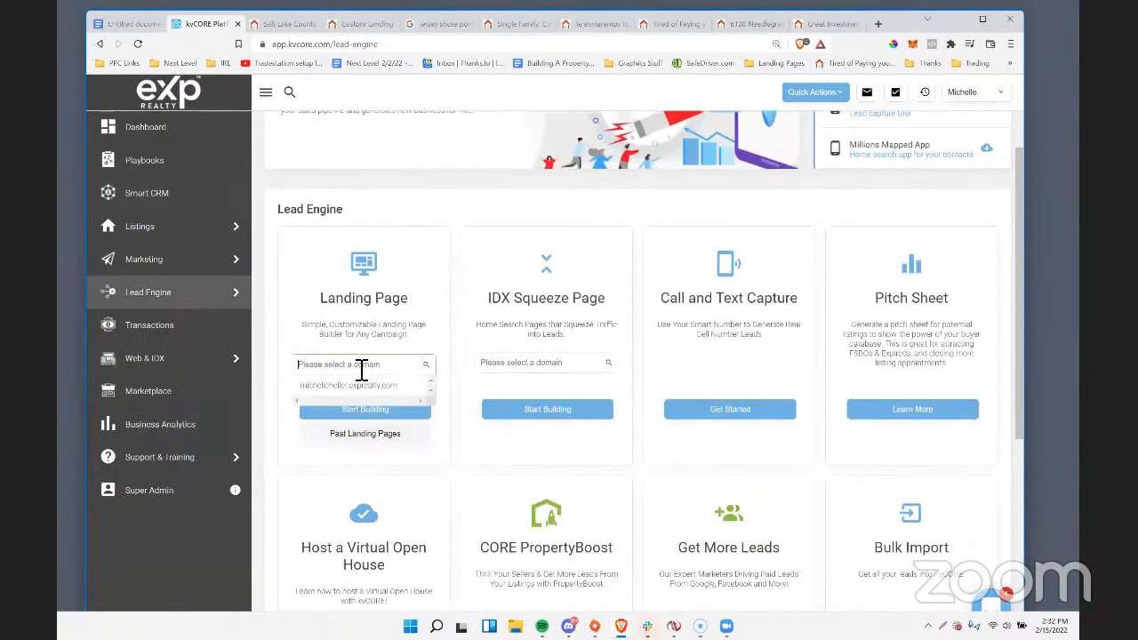
pyautogui.click(348, 385)
pyautogui.click(360, 435)
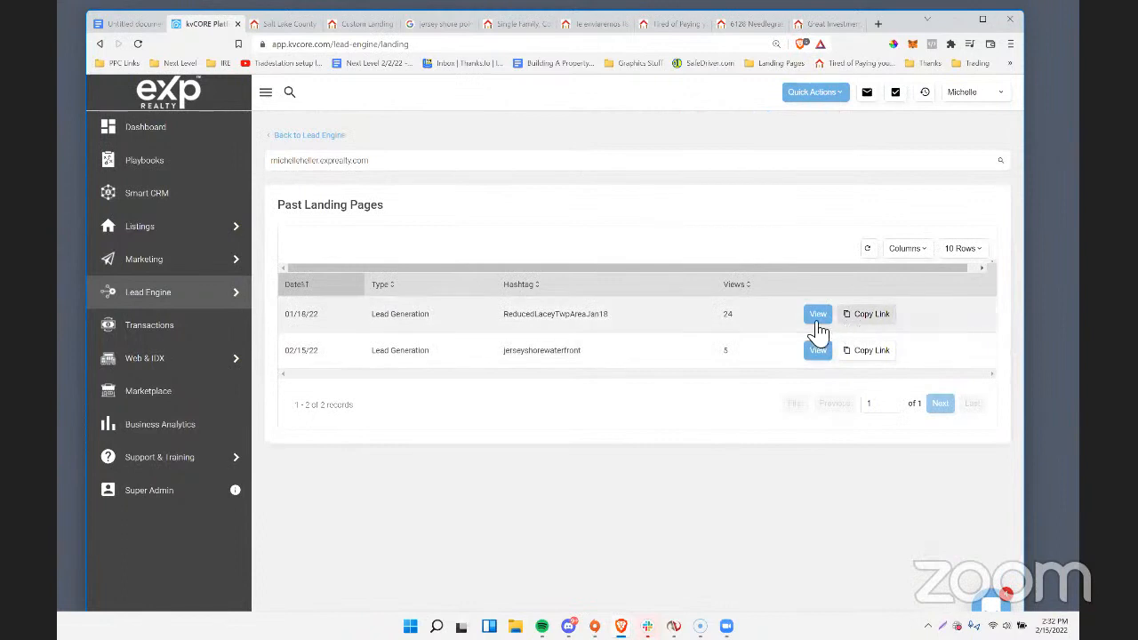
pyautogui.click(816, 320)
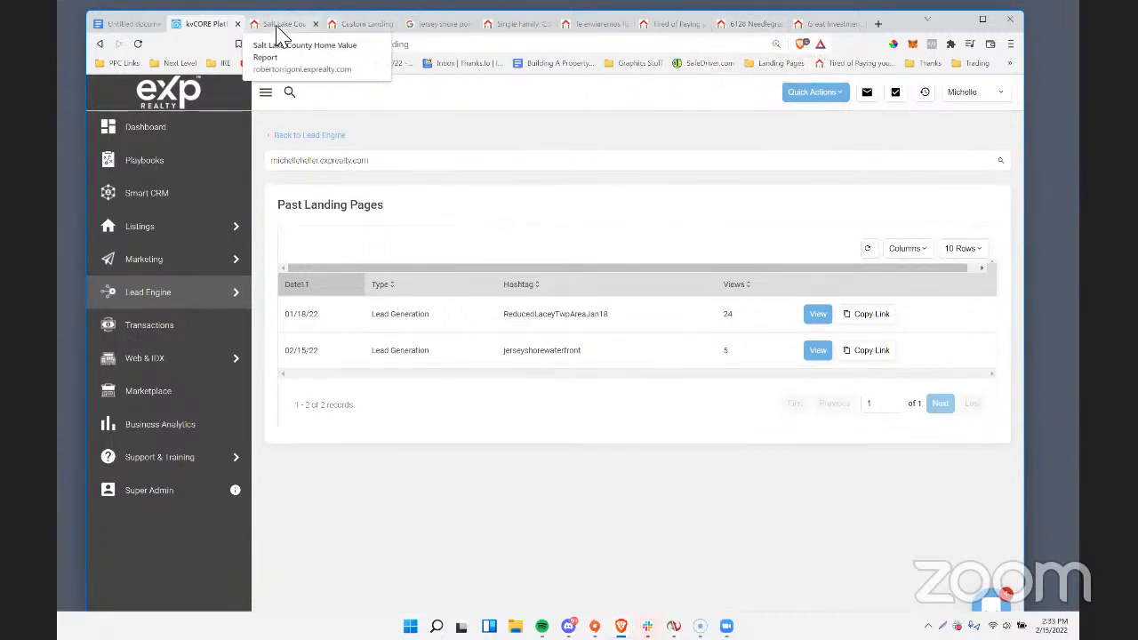
pyautogui.click(599, 24)
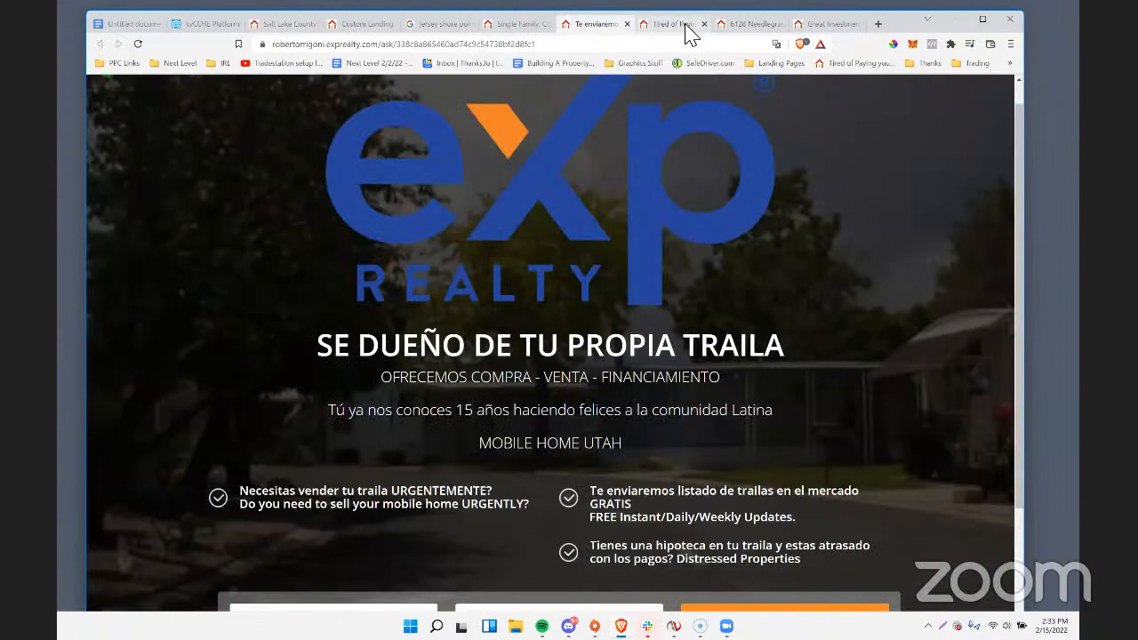
pyautogui.click(685, 25)
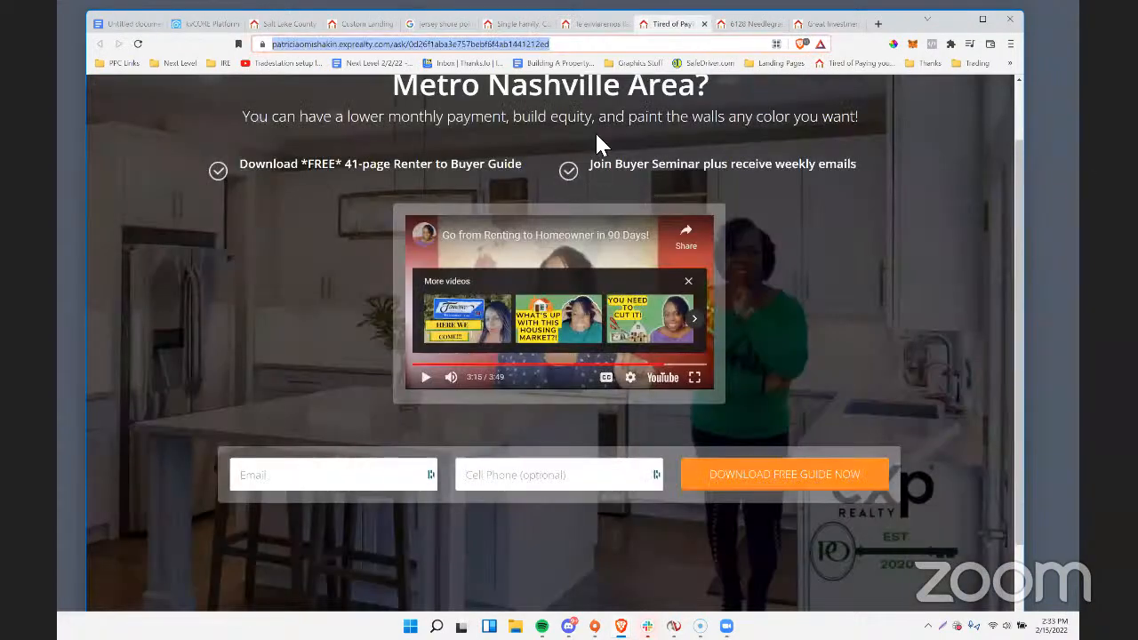
pyautogui.click(746, 25)
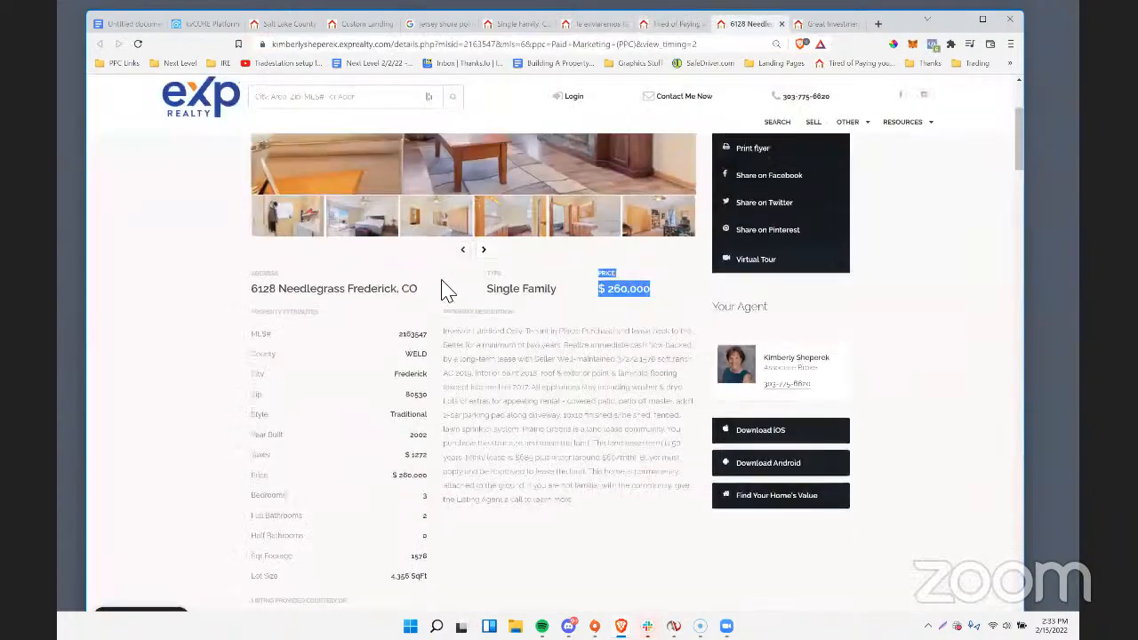
pyautogui.scroll(3, 448, 289)
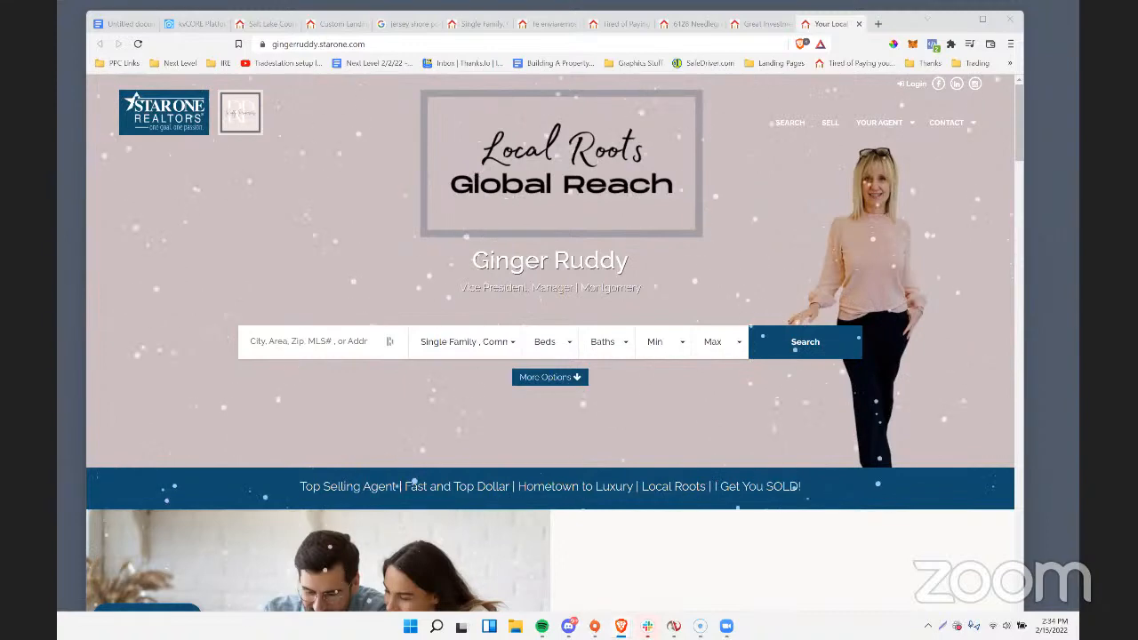
# Examine the Star One agent website's homepage, including its falling snow effect and content sections.
pyautogui.scroll(-3, 449, 244)
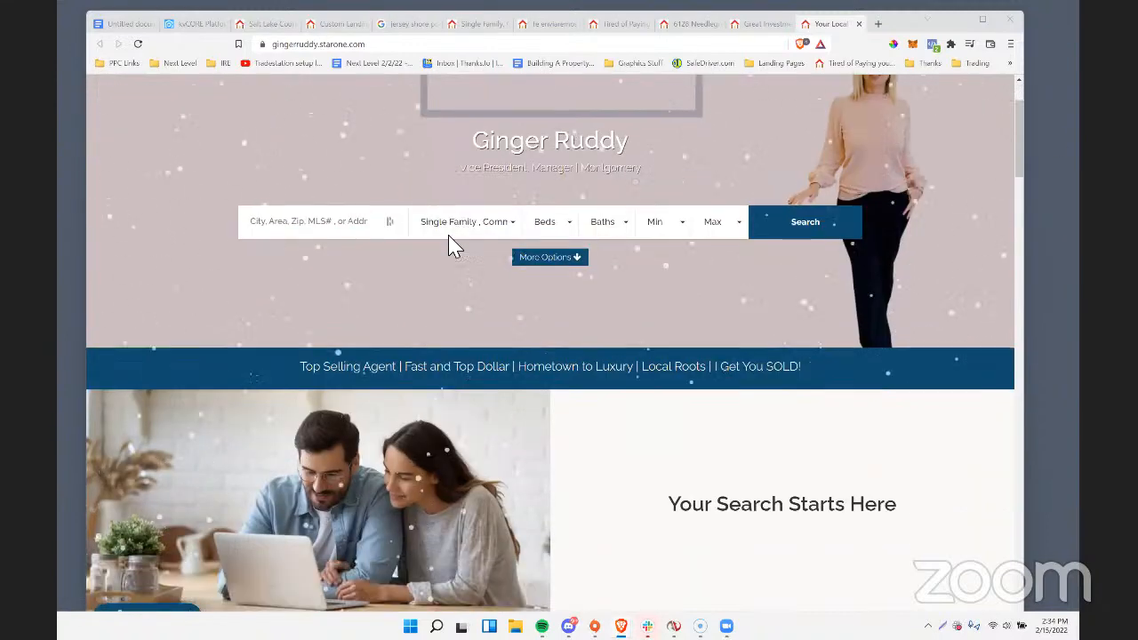
pyautogui.scroll(3, 448, 246)
pyautogui.scroll(-4, 706, 152)
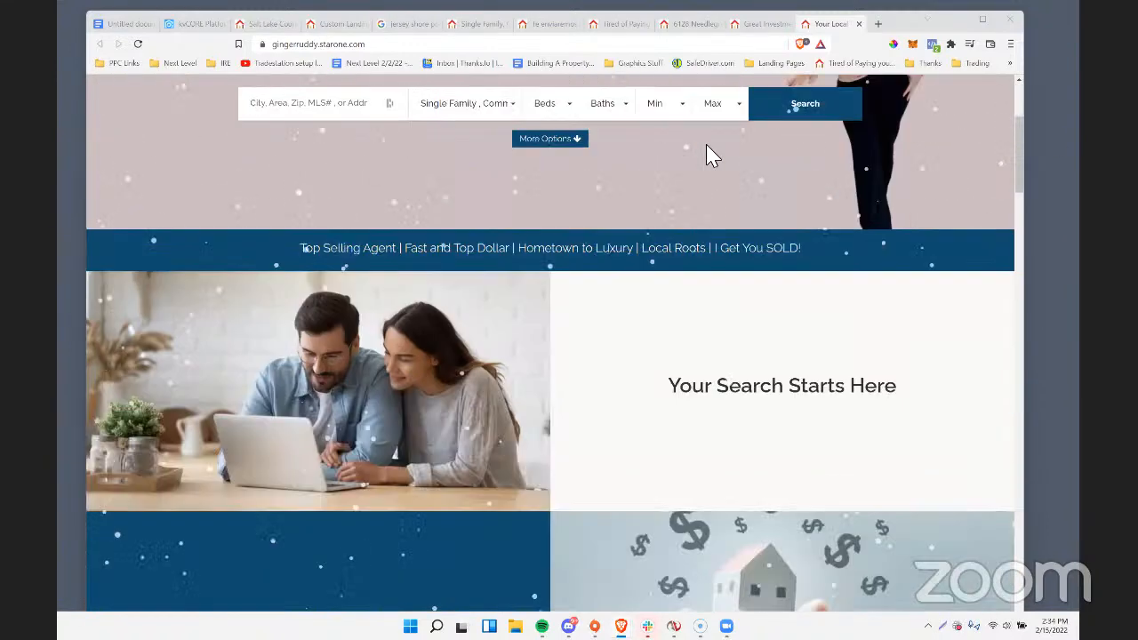
pyautogui.scroll(4, 549, 342)
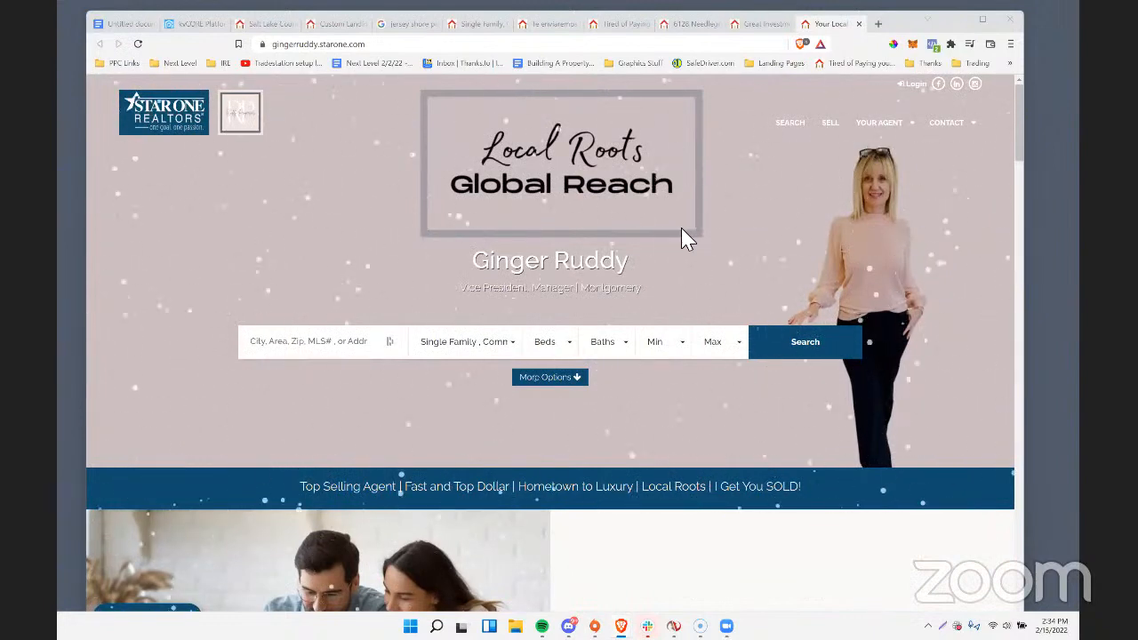
pyautogui.scroll(-2, 681, 237)
pyautogui.scroll(-1, 840, 208)
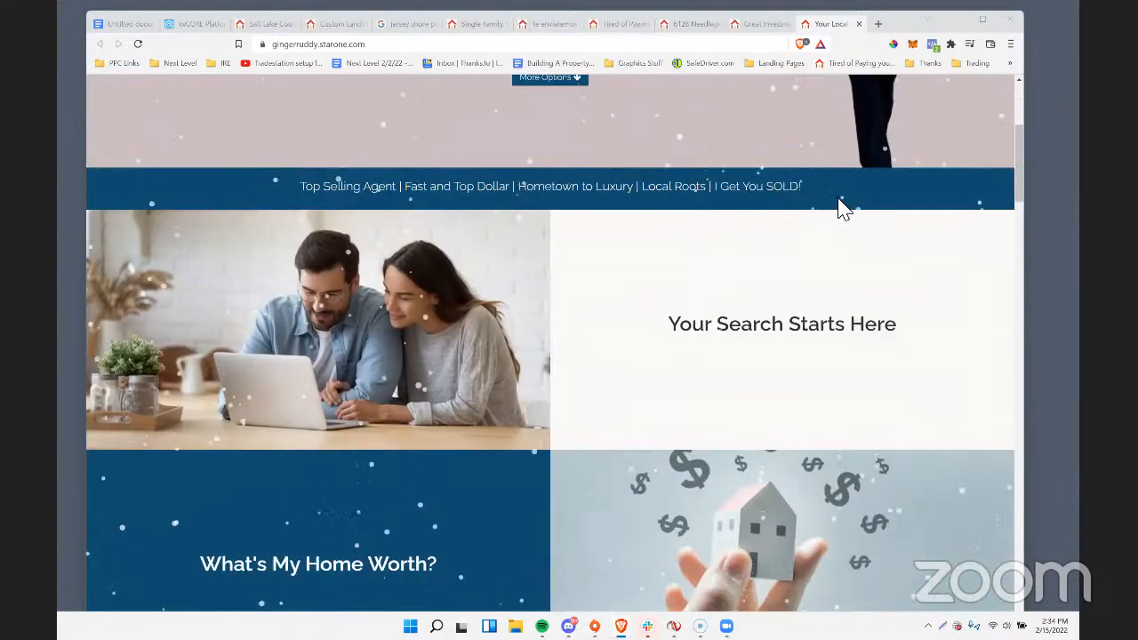
pyautogui.scroll(4, 1023, 167)
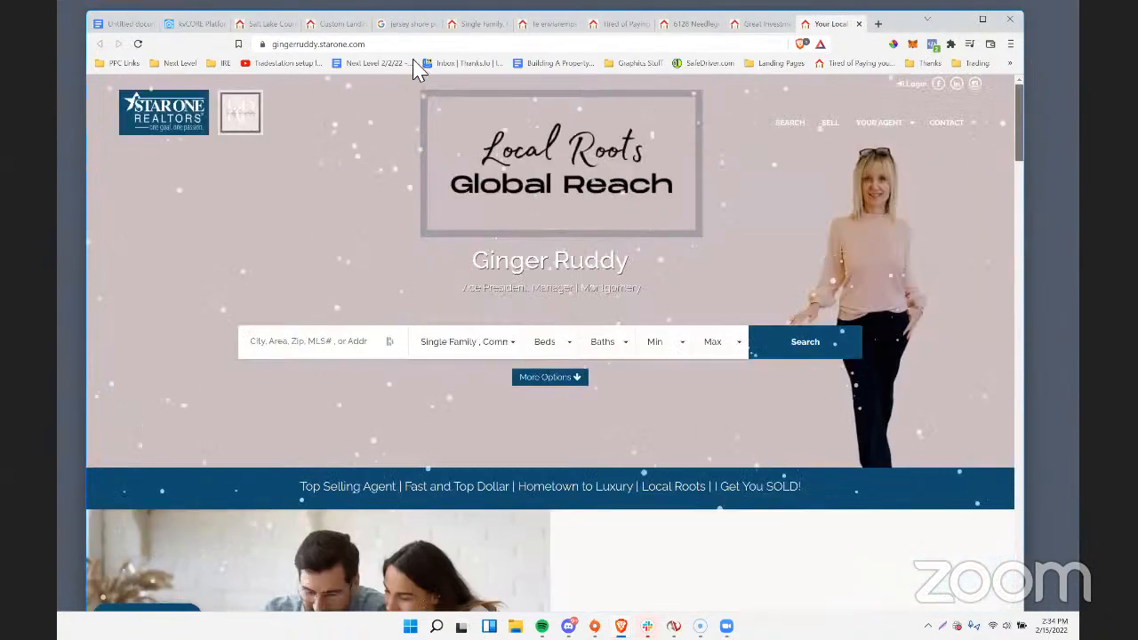
# Copy the web address of the Star One agent's website.
pyautogui.click(331, 45)
pyautogui.rightClick(331, 44)
pyautogui.click(356, 119)
# Search the kvCORE Super Admin users for the Star One agent's full name and log in to that account.
pyautogui.click(182, 24)
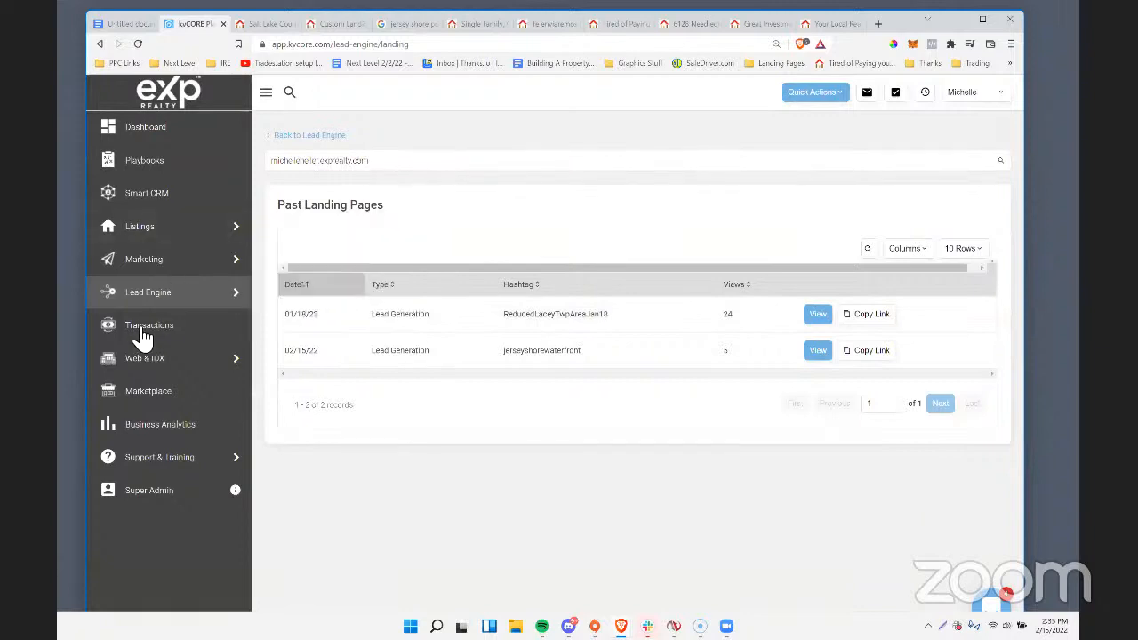
pyautogui.moveTo(177, 302)
pyautogui.click(148, 492)
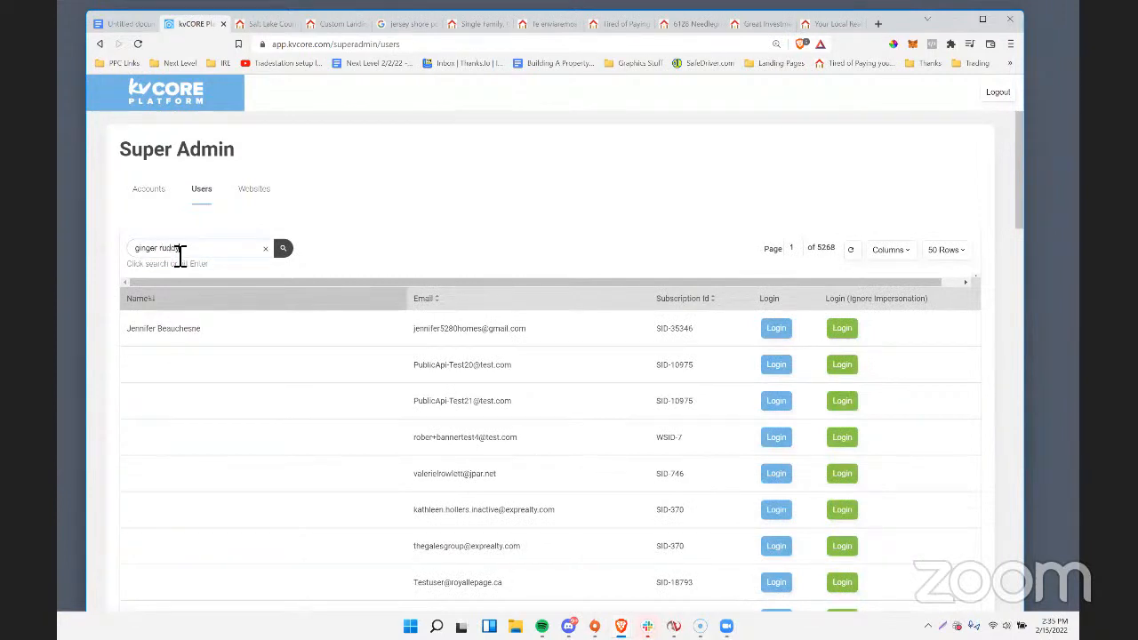
pyautogui.press('Return')
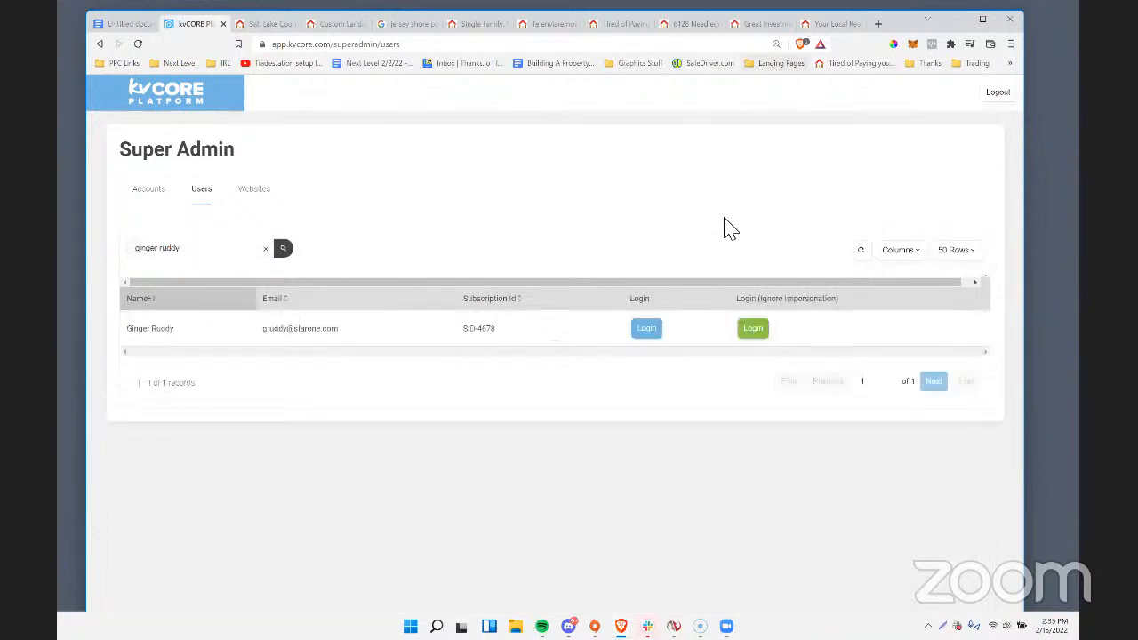
pyautogui.click(651, 328)
# Look at the published investment landing page and the Star One website, and return to the kvCORE dashboard.
pyautogui.click(754, 24)
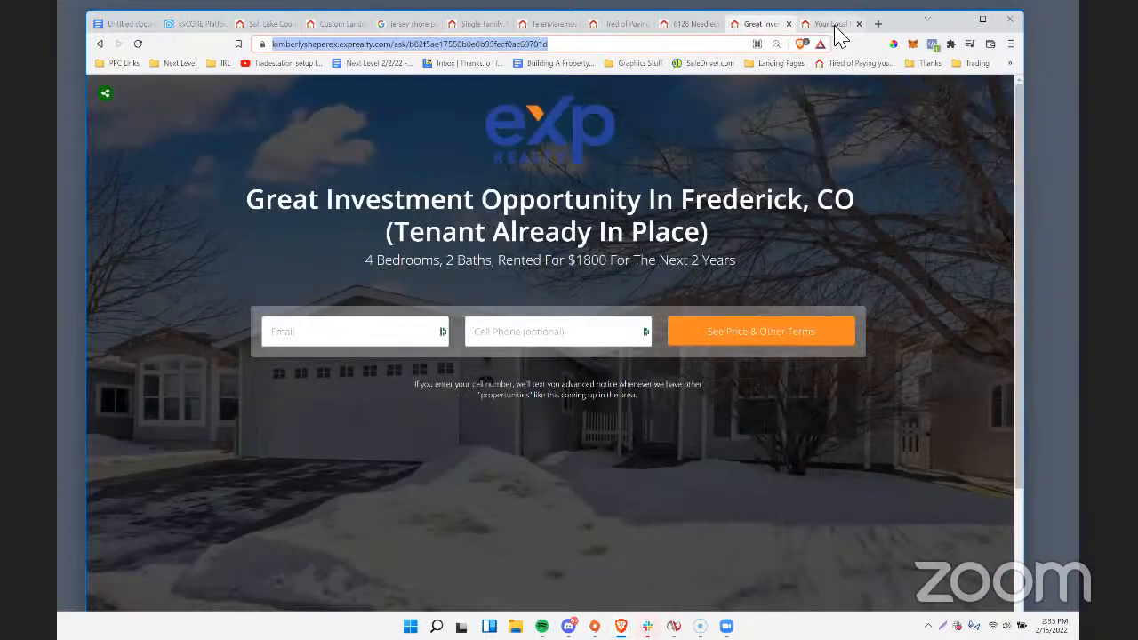
pyautogui.click(836, 24)
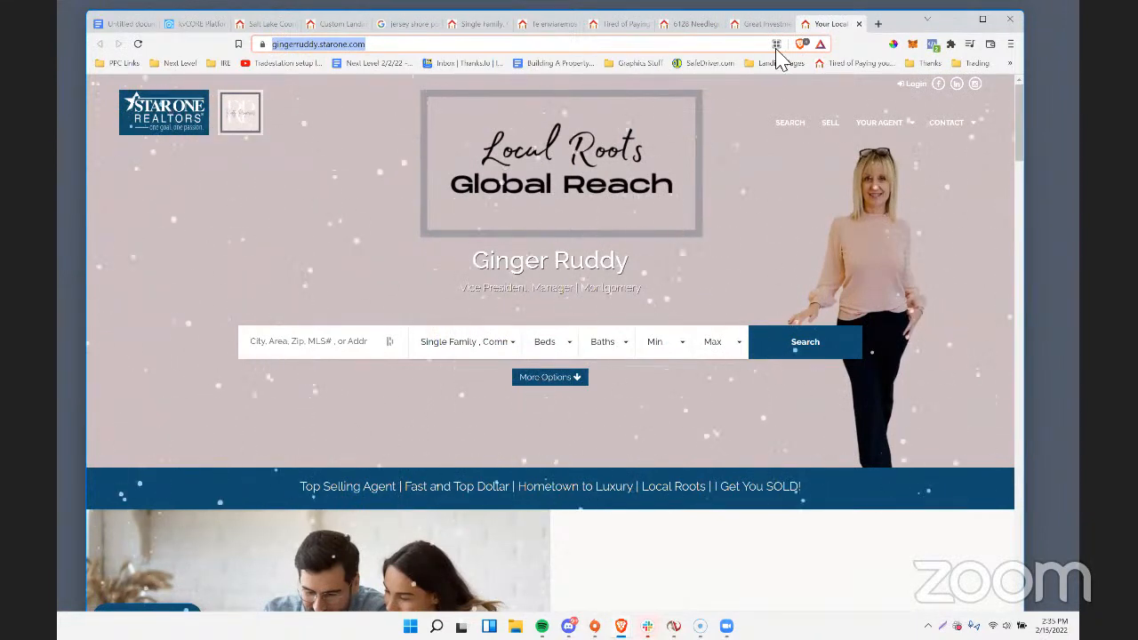
pyautogui.click(185, 27)
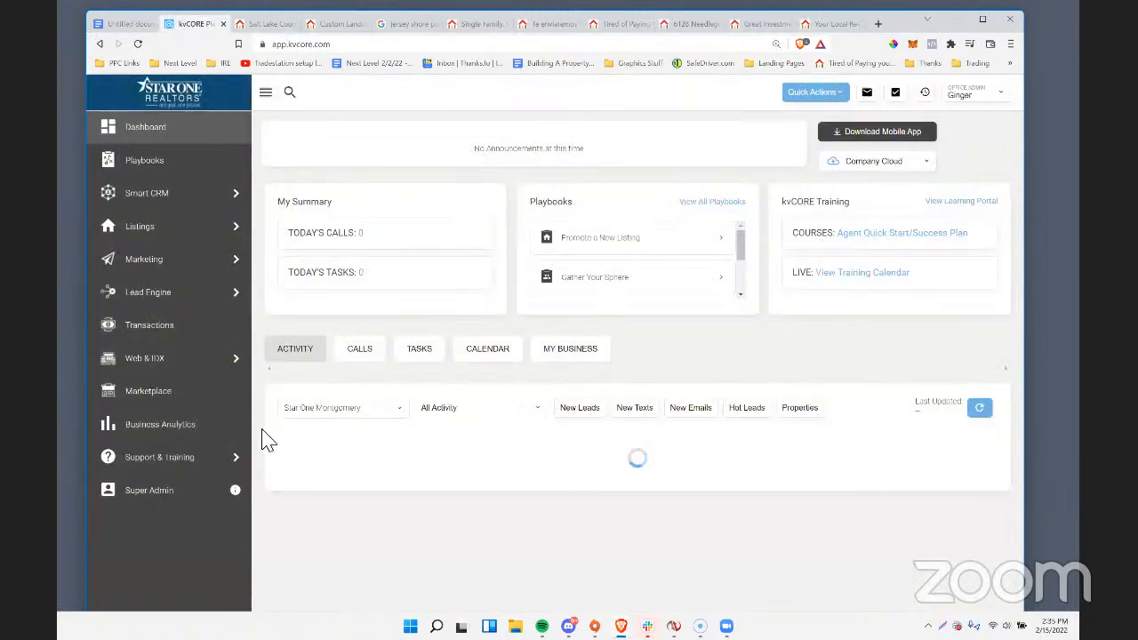
# Open the Web & IDX page, dismiss the assistant's question and open the agent's website settings for editing.
pyautogui.click(175, 360)
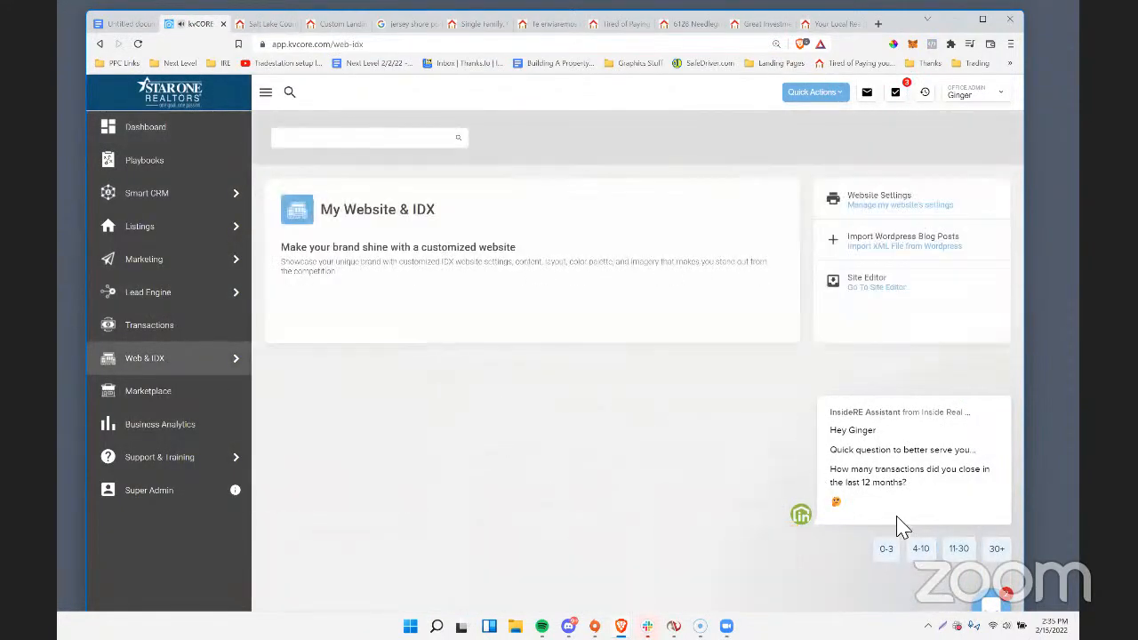
pyautogui.click(1001, 383)
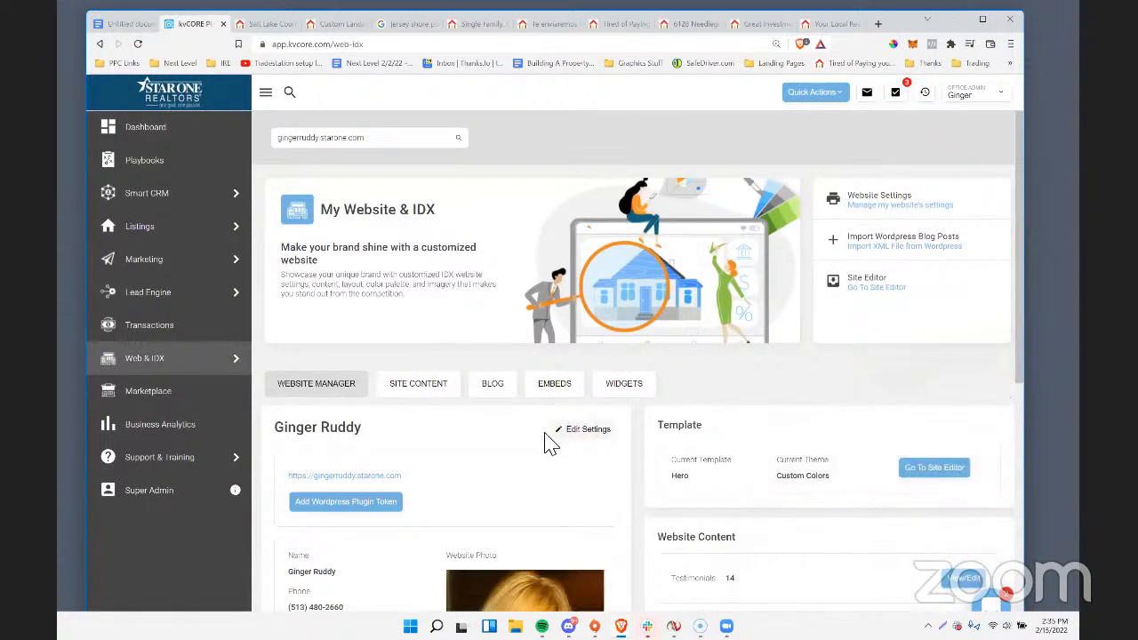
pyautogui.scroll(-2, 564, 424)
pyautogui.click(590, 320)
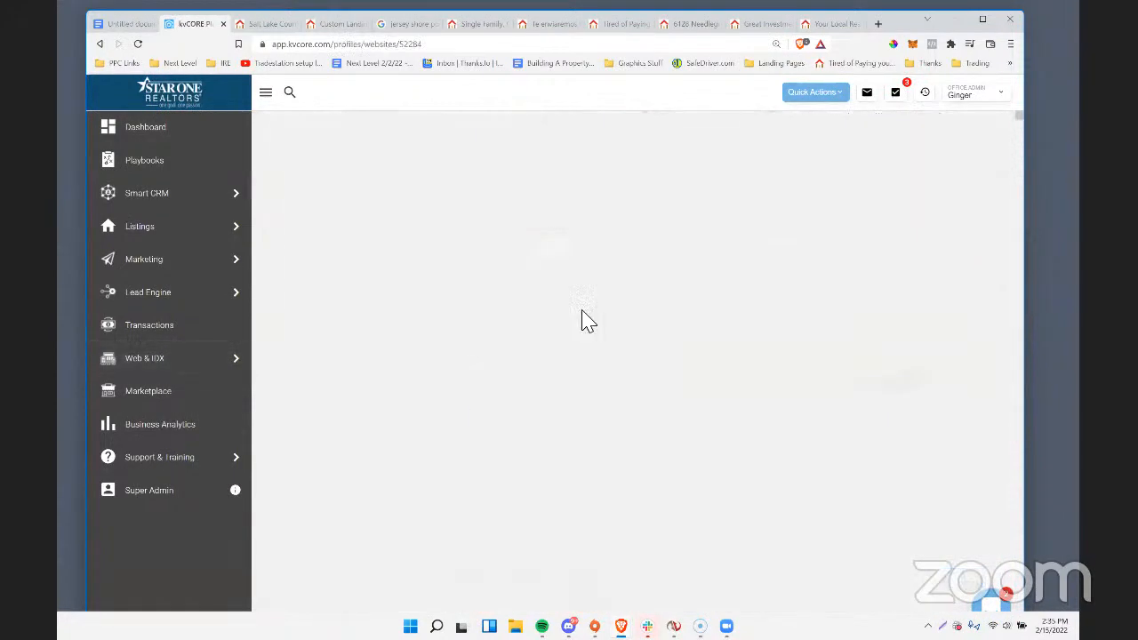
# Delete the Winter Wonderland snow script from the website's Custom Header and save the setting.
pyautogui.scroll(-6, 587, 343)
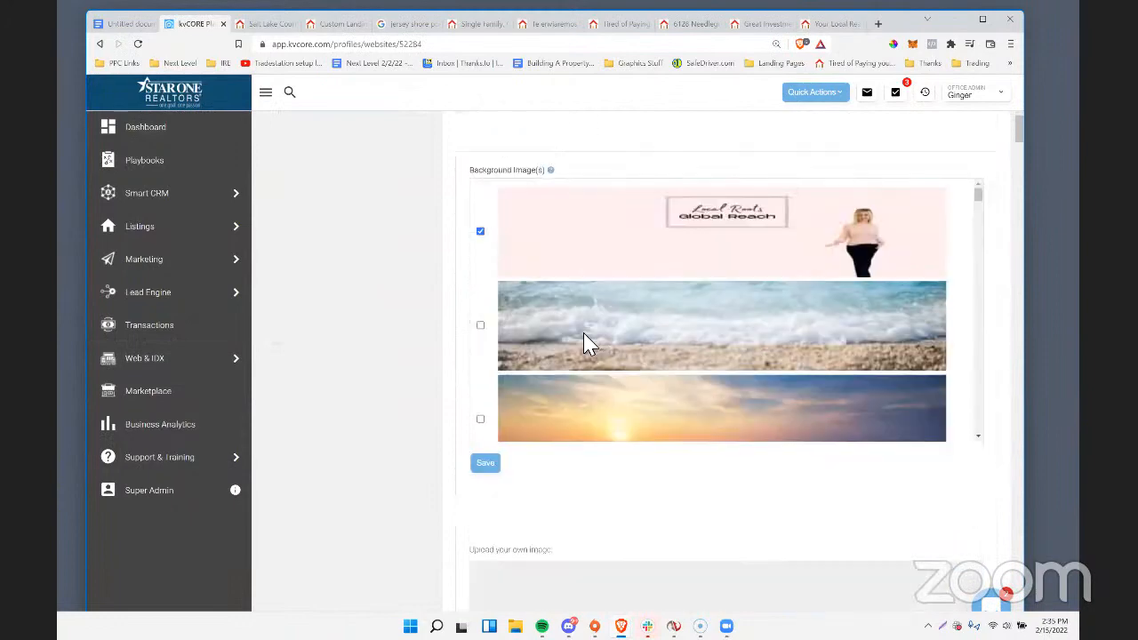
pyautogui.scroll(-5, 587, 343)
pyautogui.scroll(-10, 421, 427)
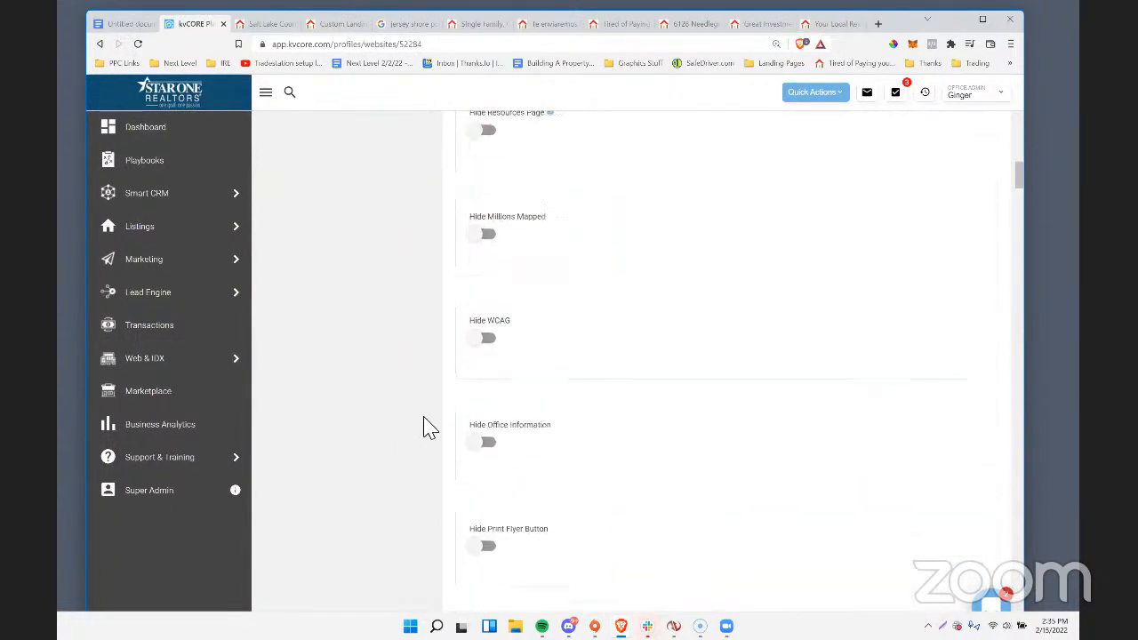
pyautogui.scroll(-20, 423, 427)
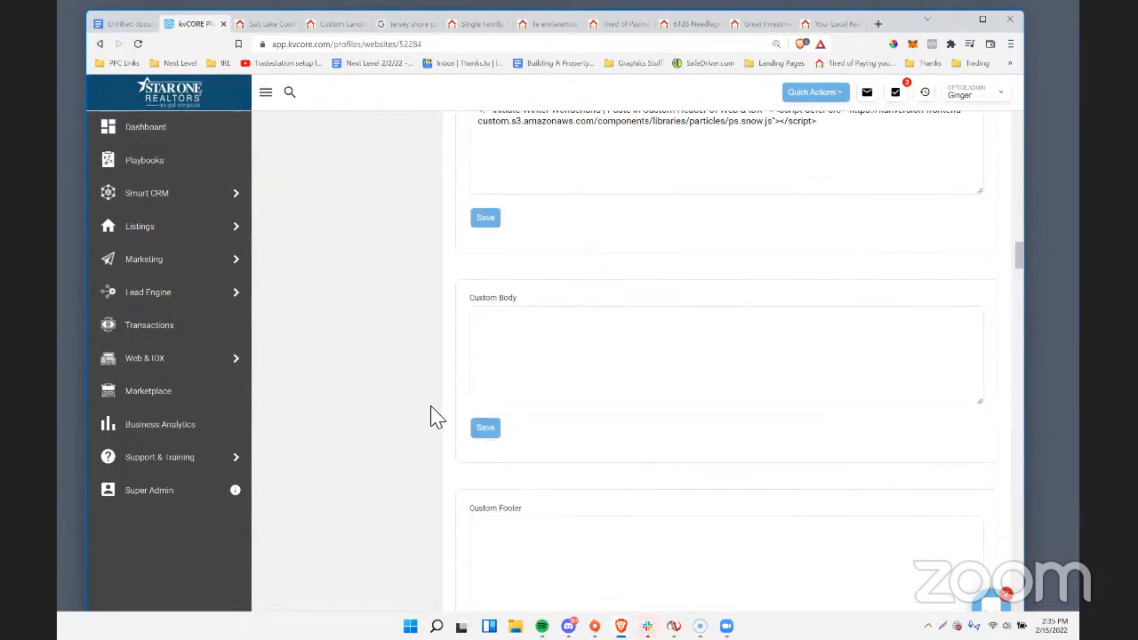
pyautogui.scroll(3, 435, 418)
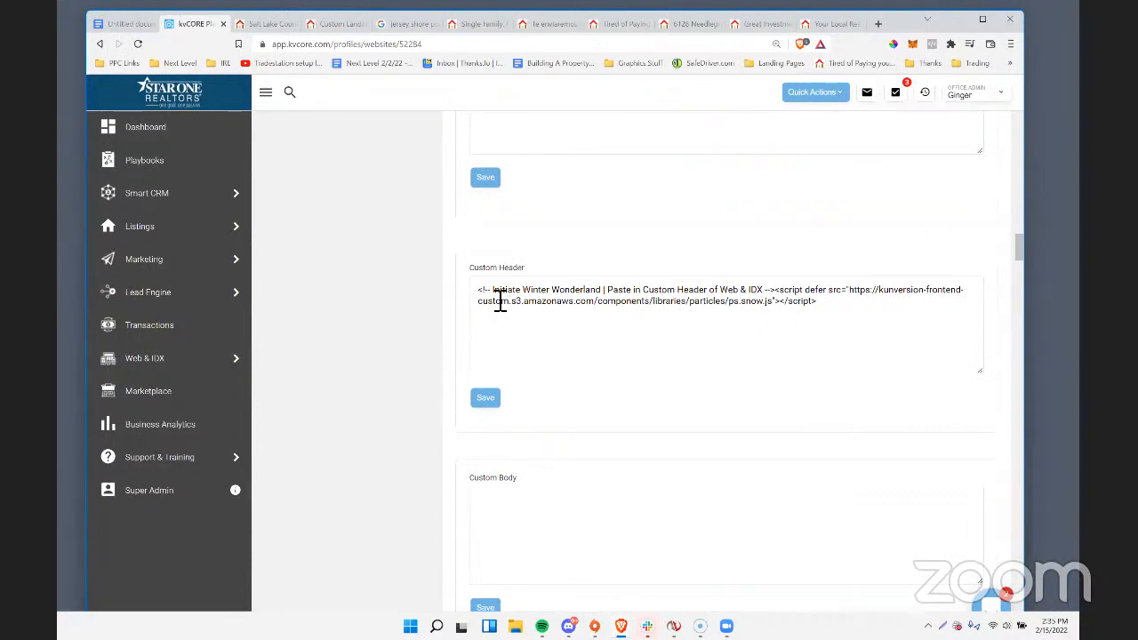
pyautogui.moveTo(481, 297); pyautogui.dragTo(834, 309)
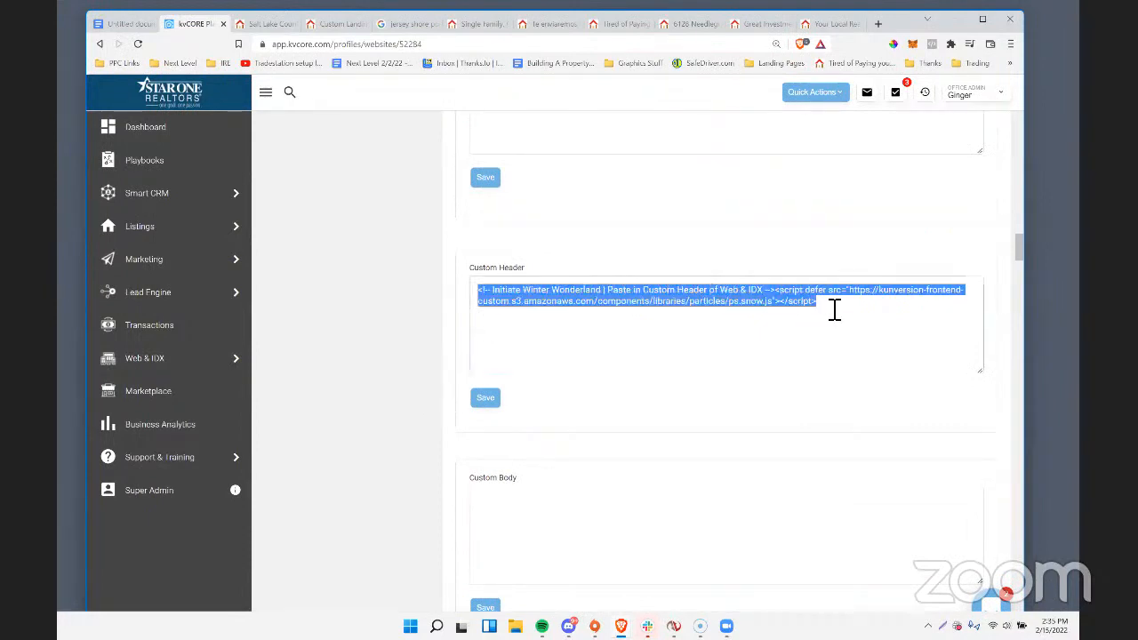
pyautogui.press('BackSpace')
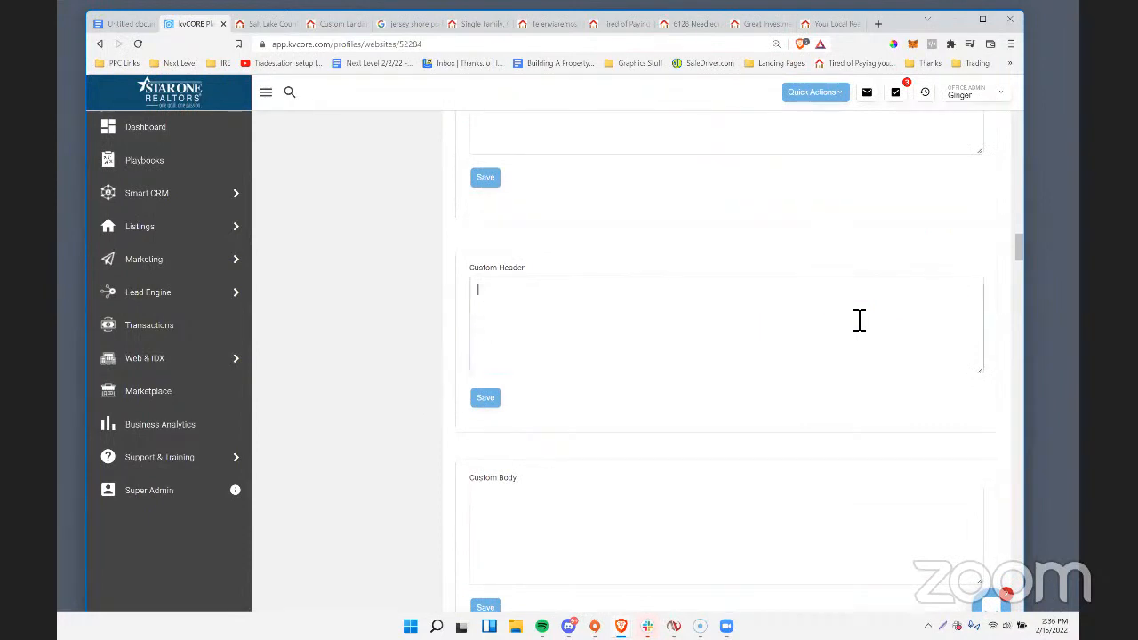
pyautogui.click(491, 405)
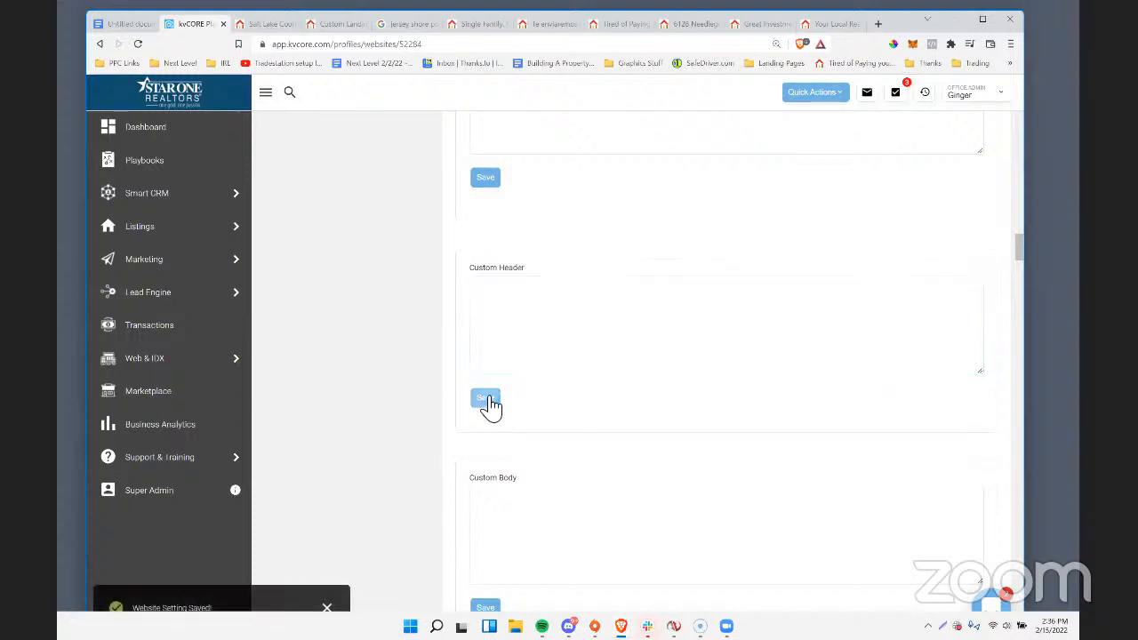
pyautogui.scroll(-2, 491, 404)
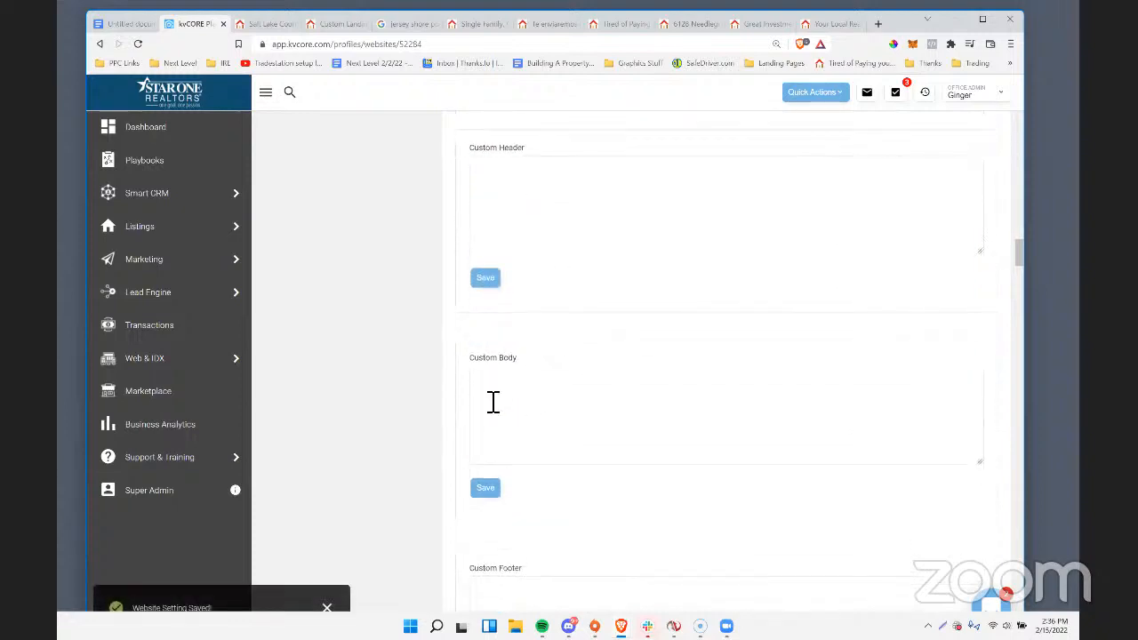
# Switch to the agent's Star One website, reload it and check the homepage for the snow effect.
pyautogui.scroll(2, 492, 404)
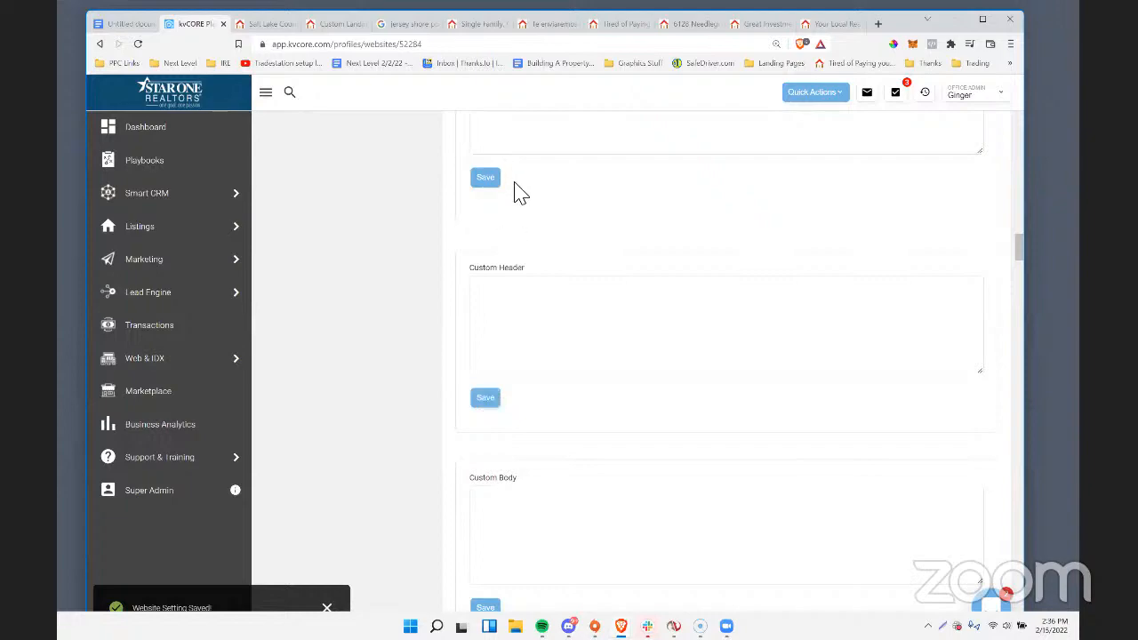
pyautogui.scroll(5, 613, 164)
pyautogui.click(747, 24)
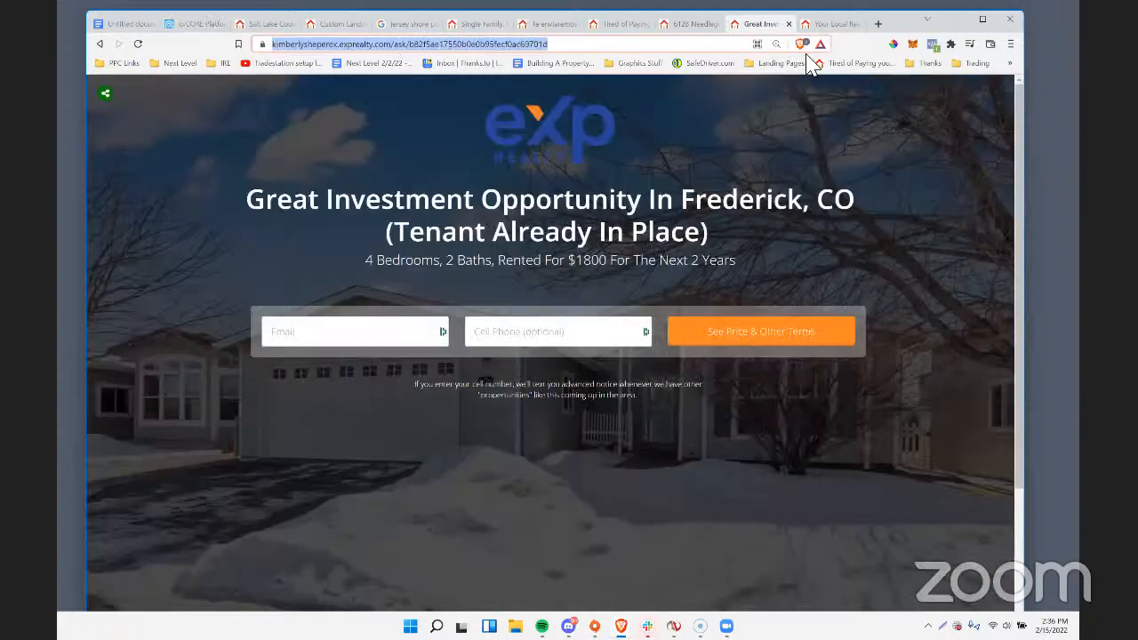
pyautogui.click(826, 27)
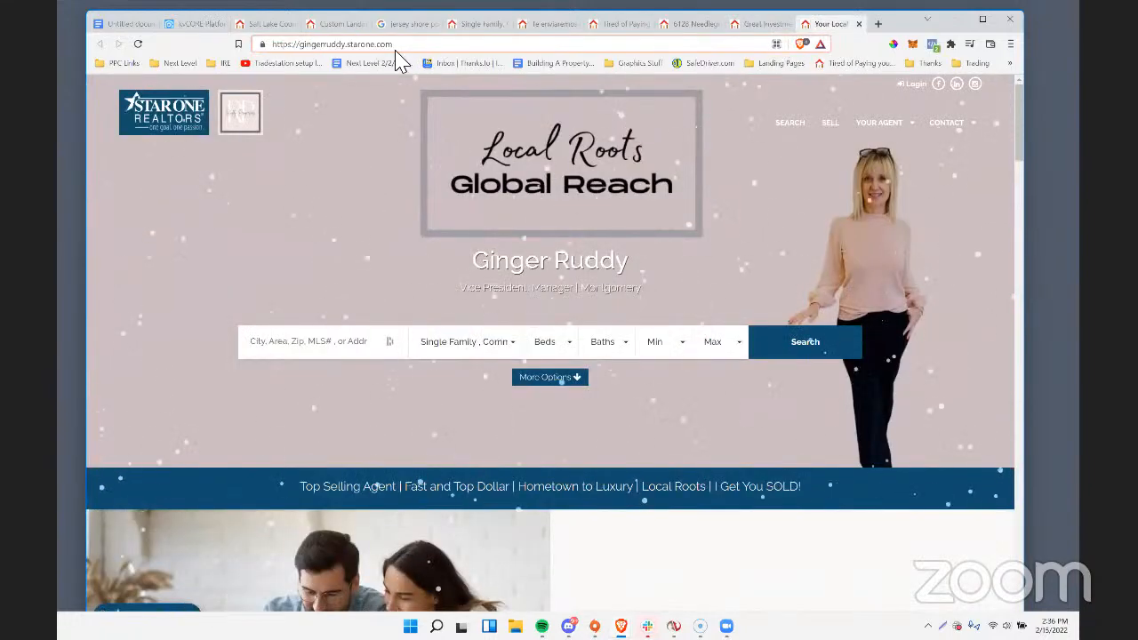
pyautogui.press('Return')
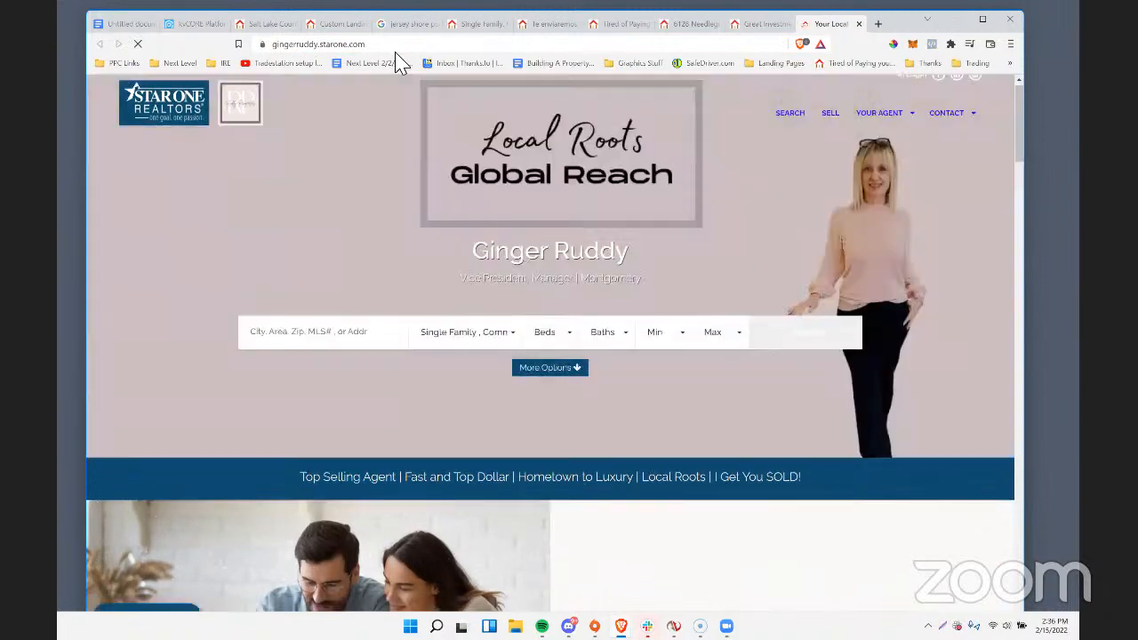
pyautogui.scroll(-9, 387, 278)
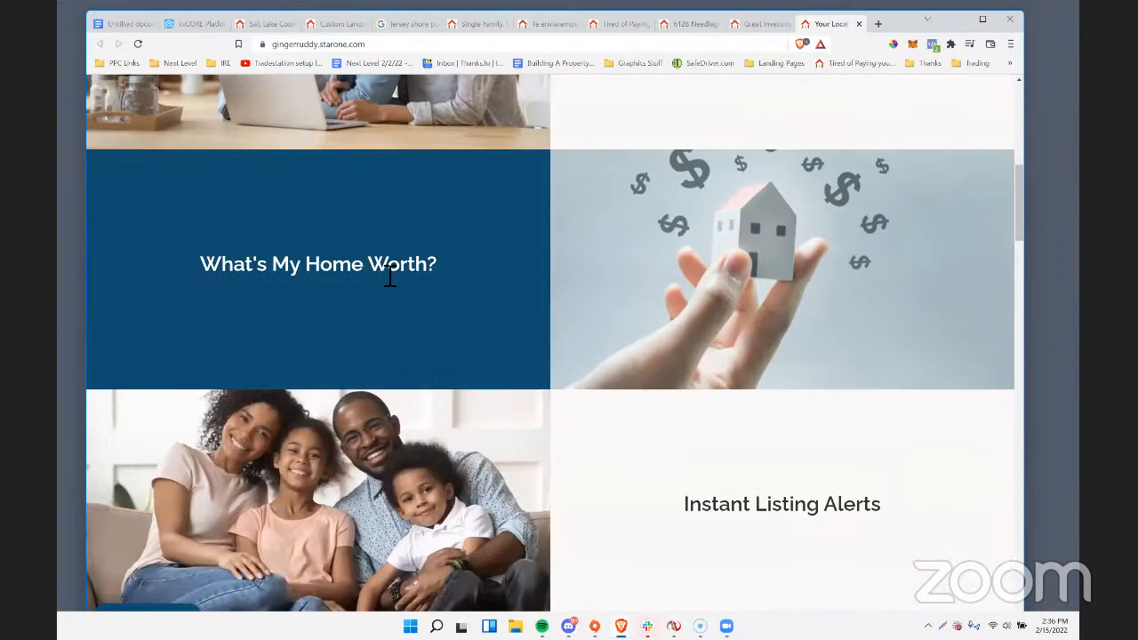
pyautogui.scroll(4, 383, 294)
pyautogui.scroll(5, 380, 296)
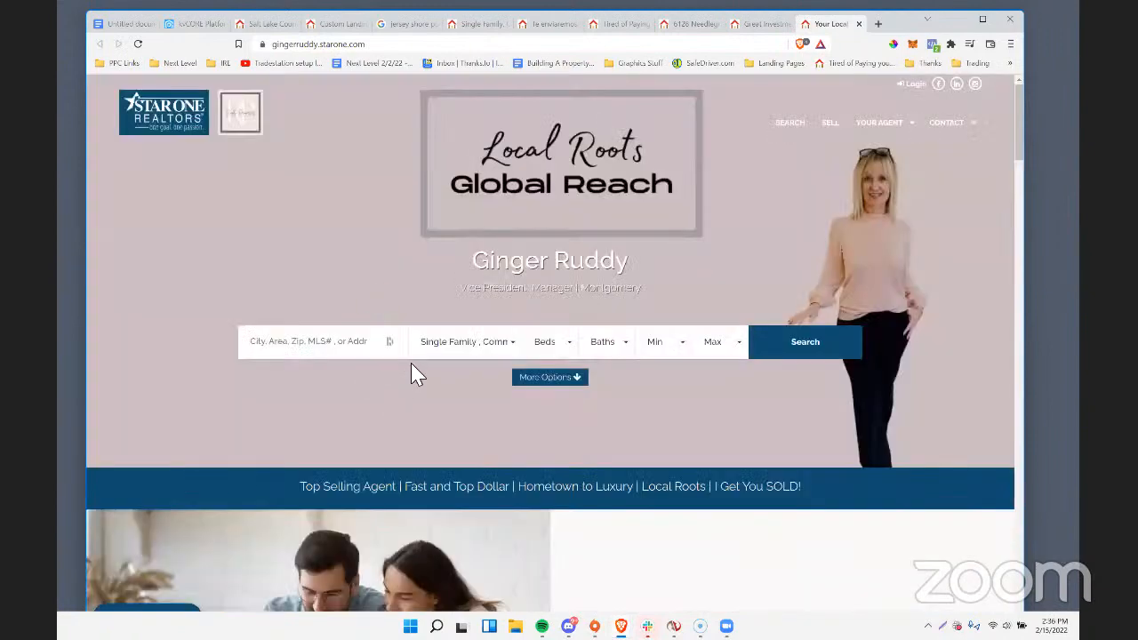
# Set the homepage property search to the city of Cincinnati (OH) with a minimum price of $500,000.
pyautogui.click(368, 349)
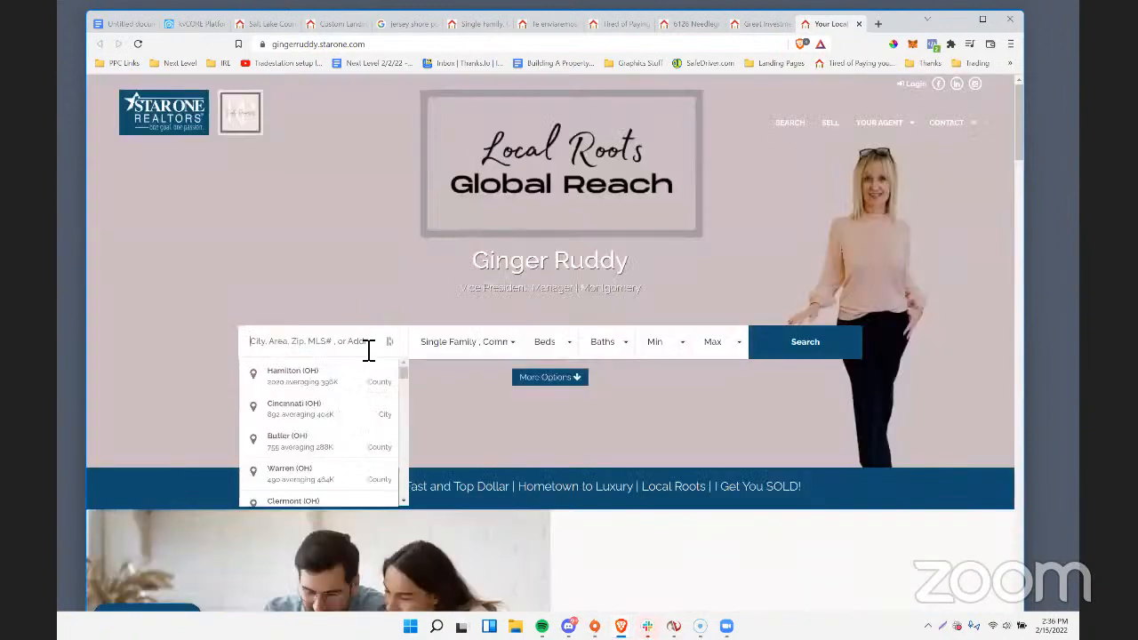
pyautogui.click(317, 411)
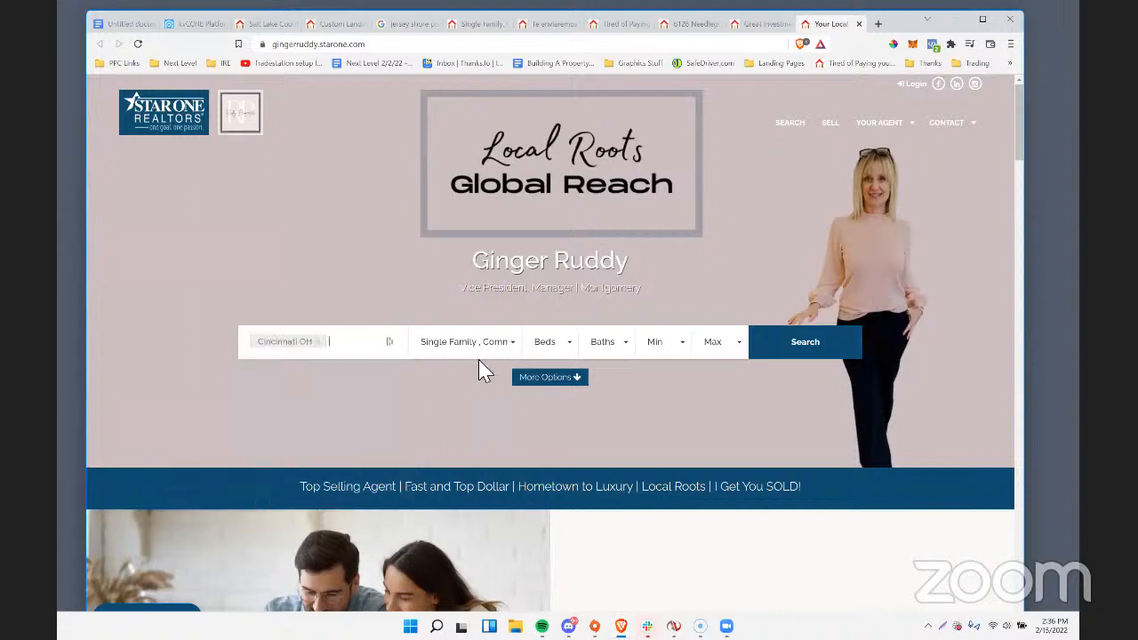
pyautogui.click(662, 346)
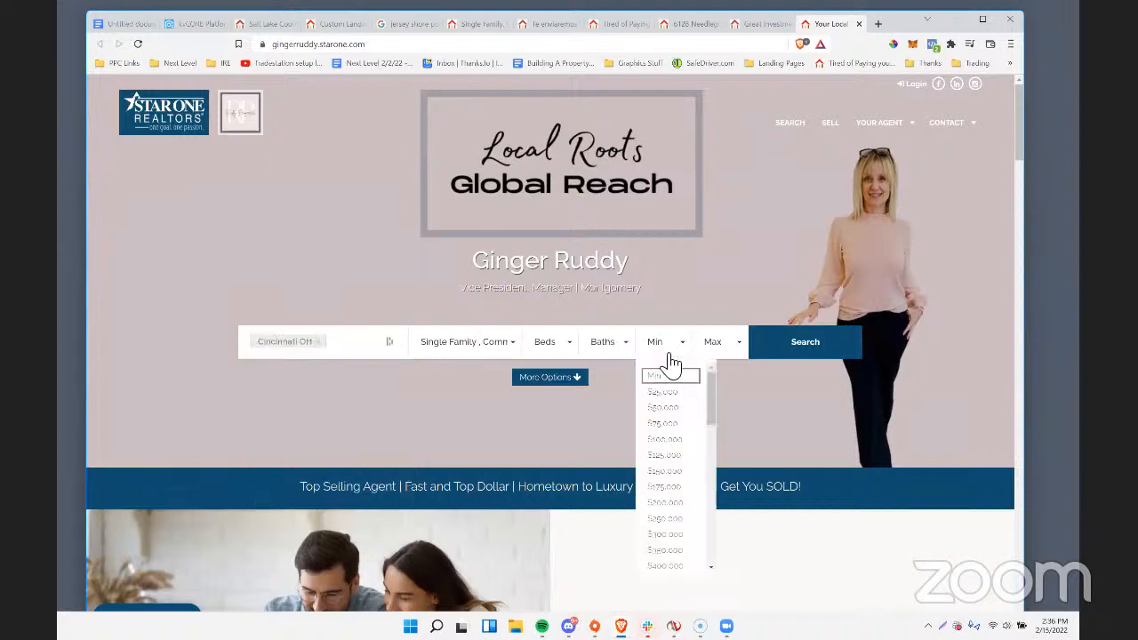
pyautogui.scroll(-2, 692, 471)
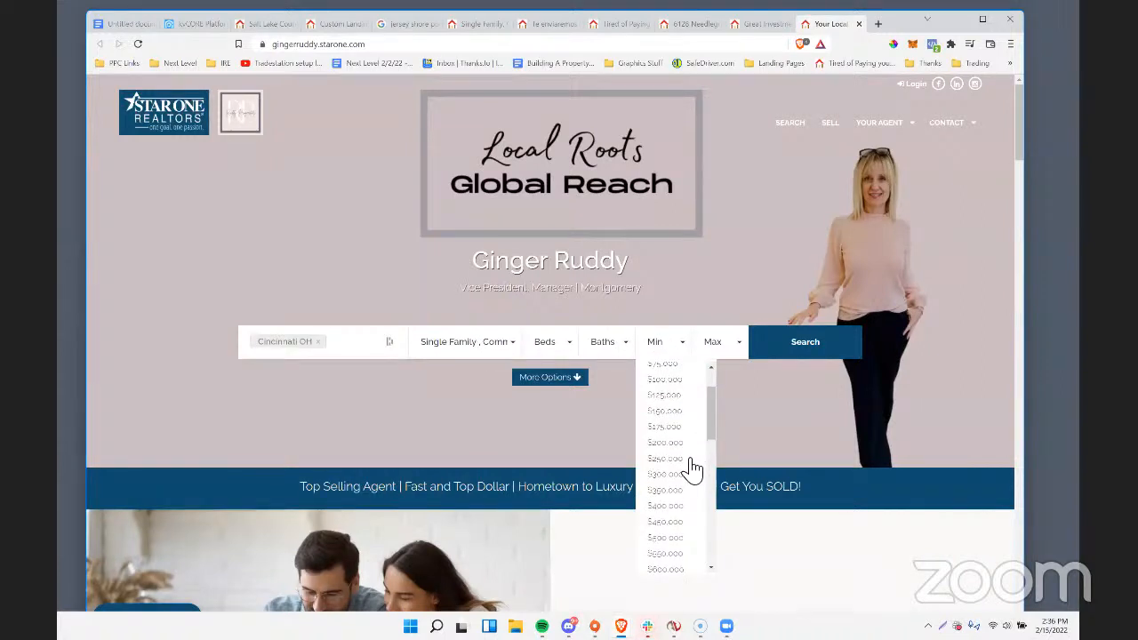
pyautogui.click(690, 538)
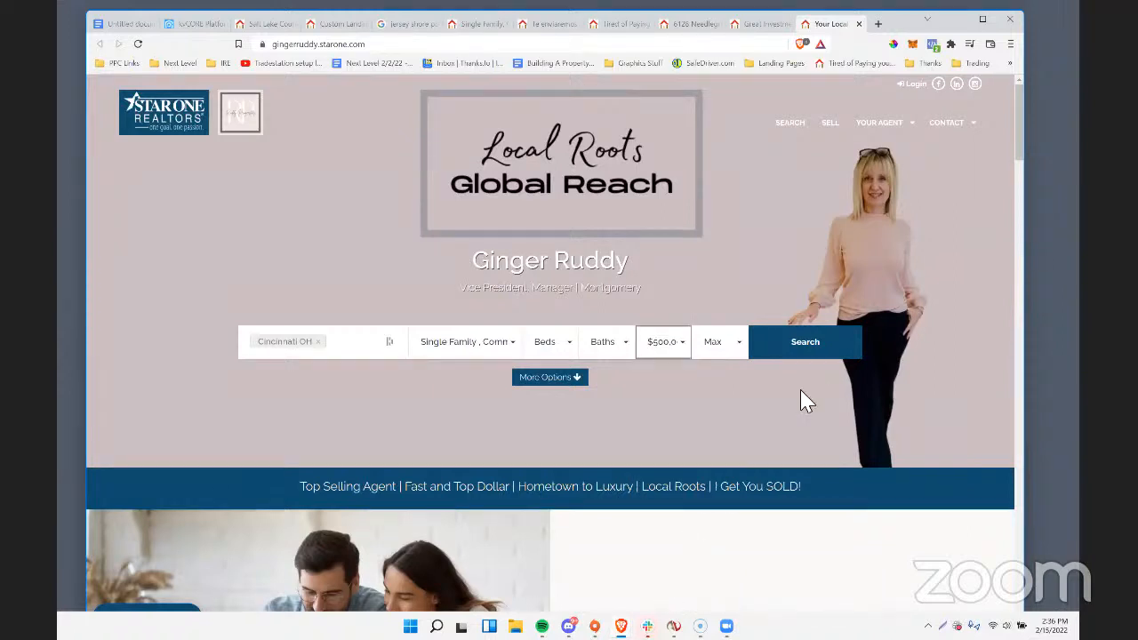
# Set the minimum price to $800,000, run the Cincinnati property search and show the results as a list.
pyautogui.click(669, 350)
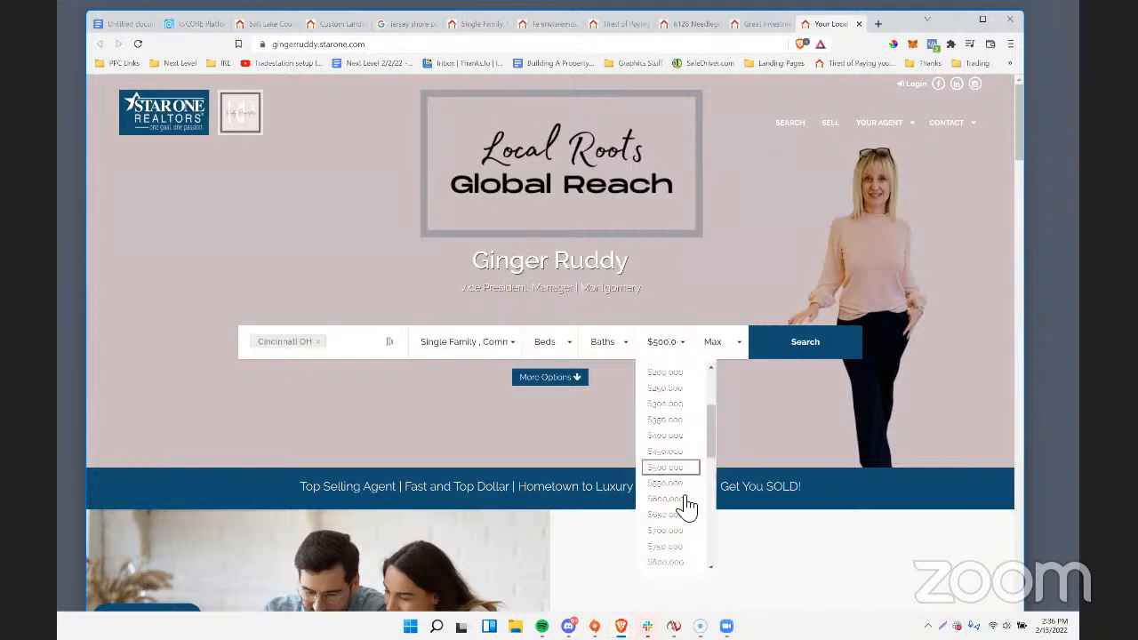
pyautogui.click(668, 563)
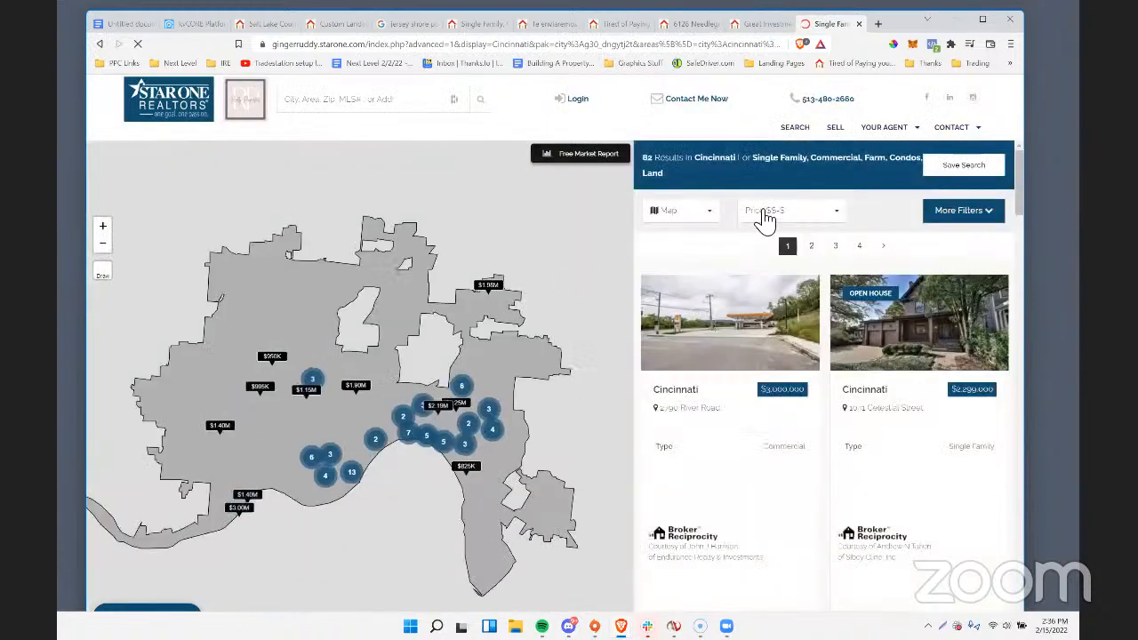
pyautogui.click(762, 215)
pyautogui.click(682, 222)
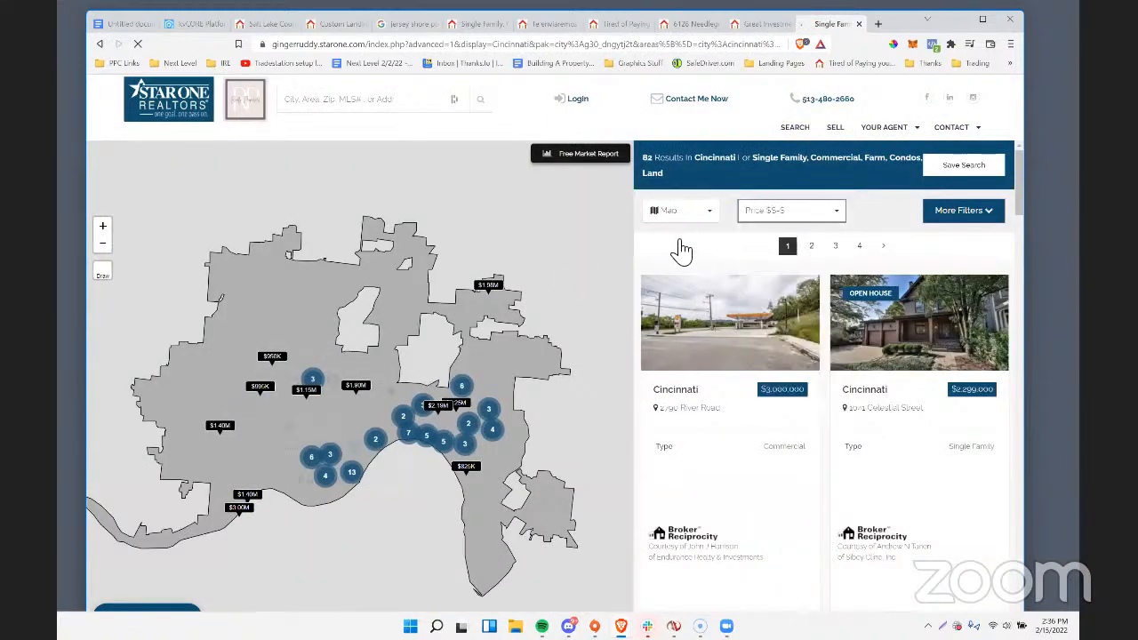
pyautogui.click(707, 219)
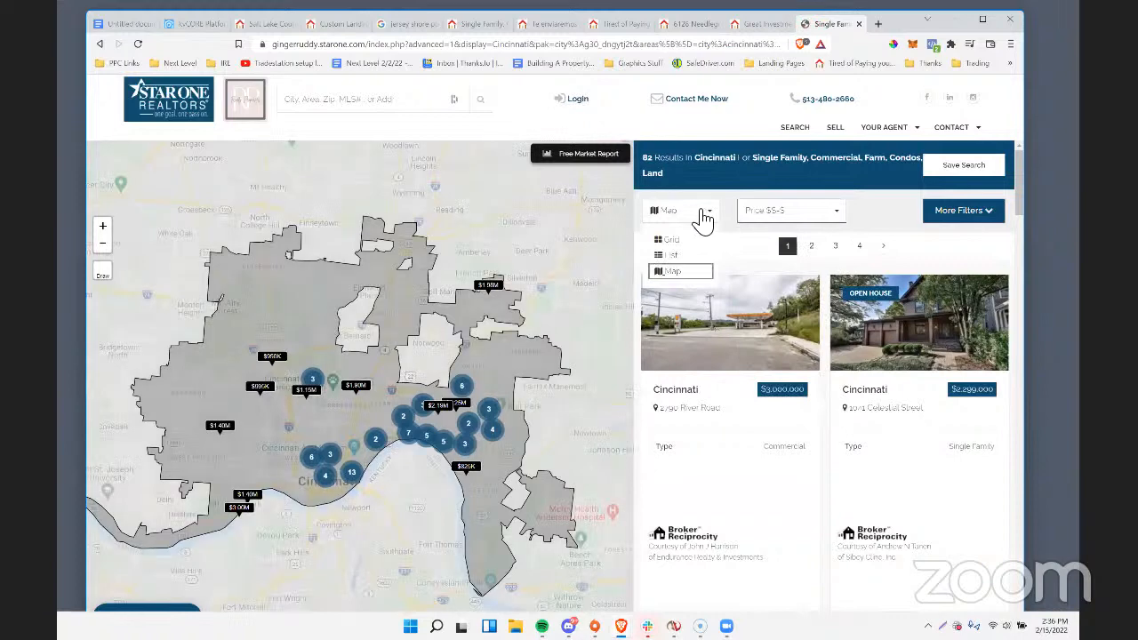
pyautogui.click(678, 265)
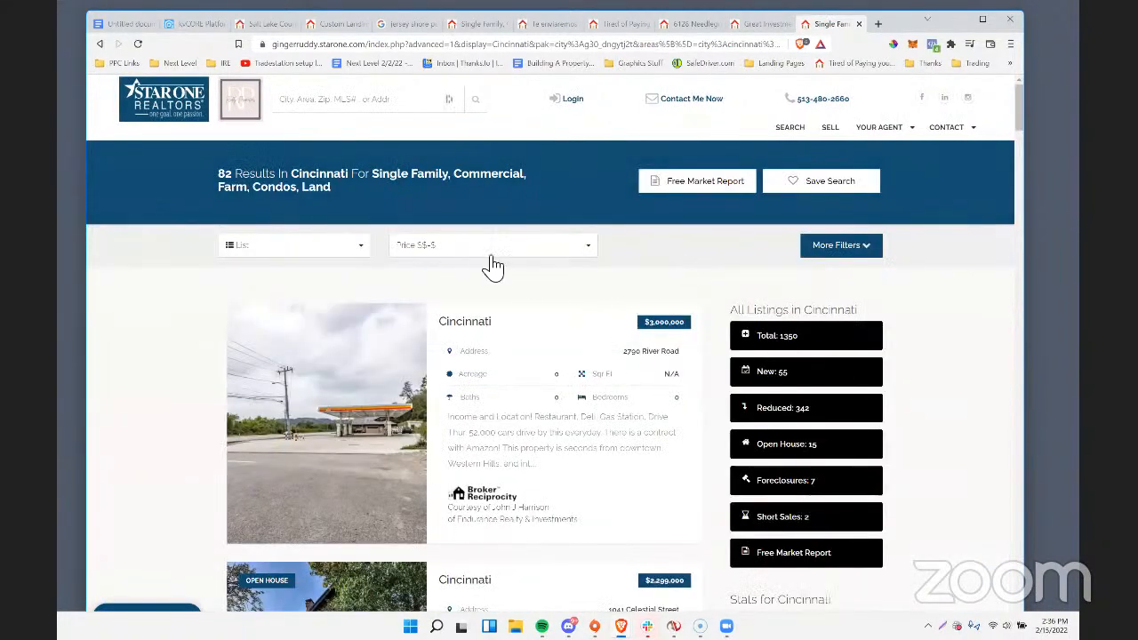
pyautogui.scroll(-3, 658, 396)
pyautogui.scroll(3, 551, 391)
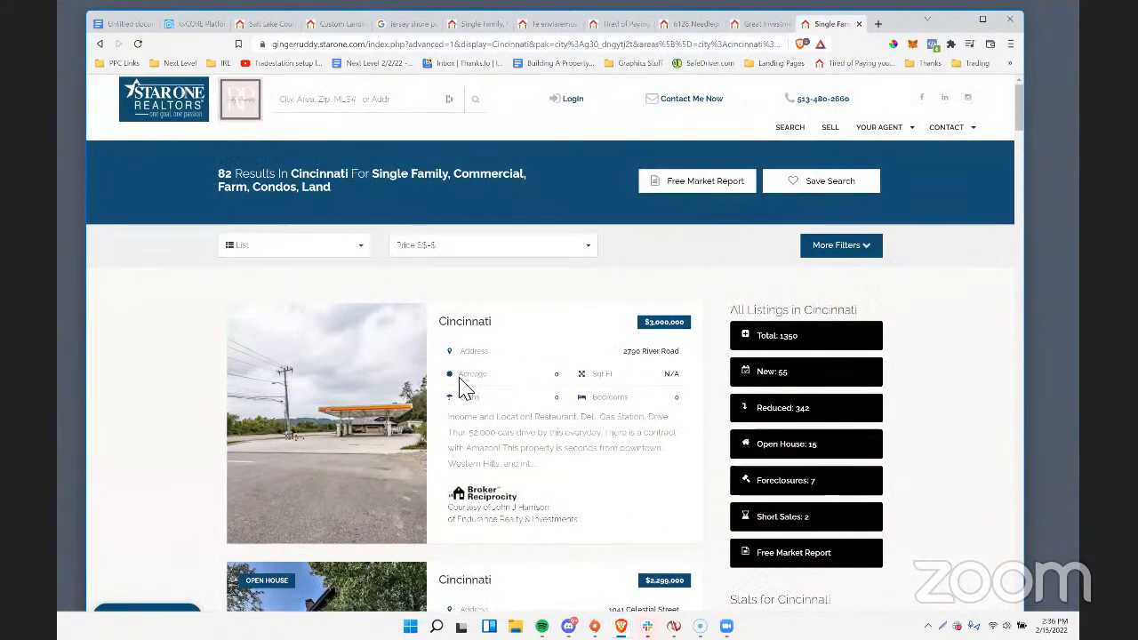
pyautogui.click(281, 252)
pyautogui.click(279, 254)
# Exclude the Commercial and Land property types in the search filters and apply them to the Cincinnati results.
pyautogui.click(840, 247)
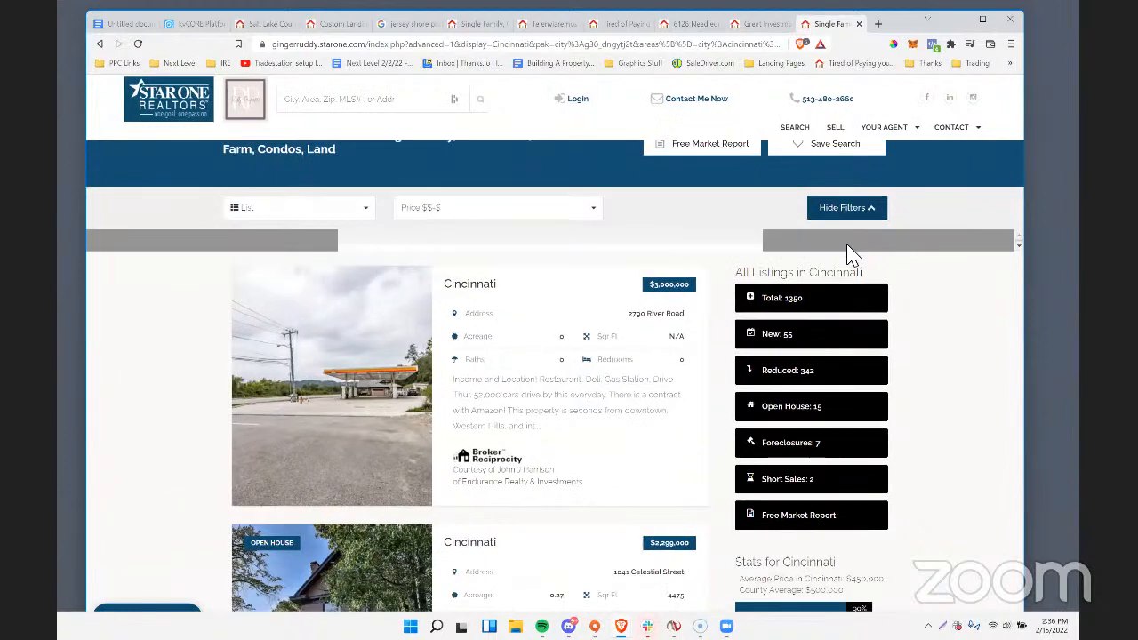
pyautogui.click(639, 407)
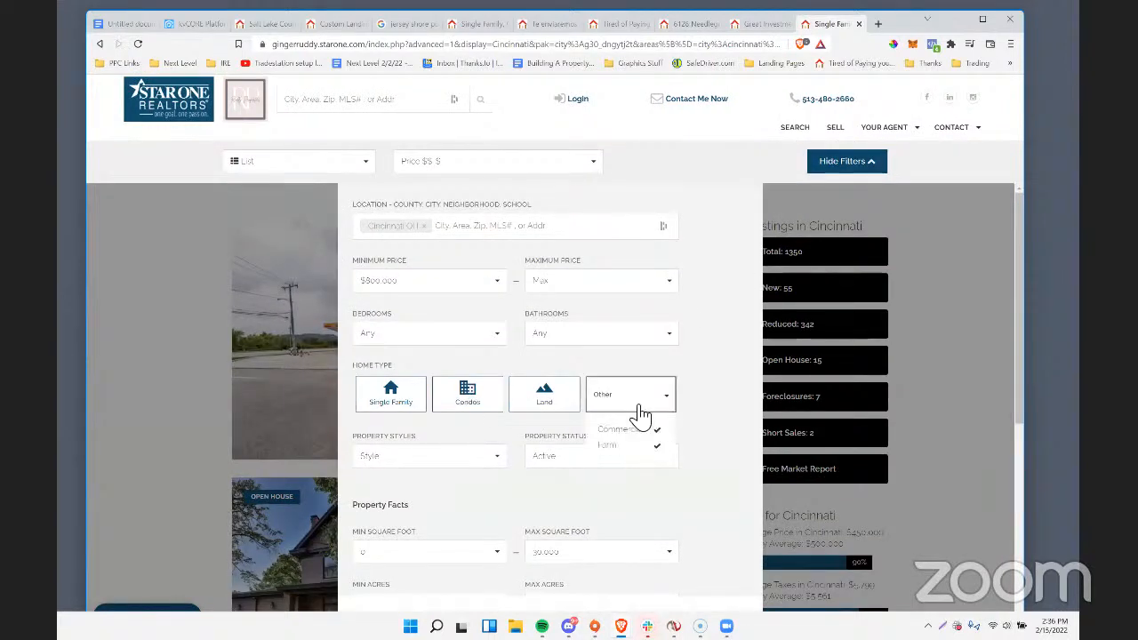
pyautogui.click(640, 430)
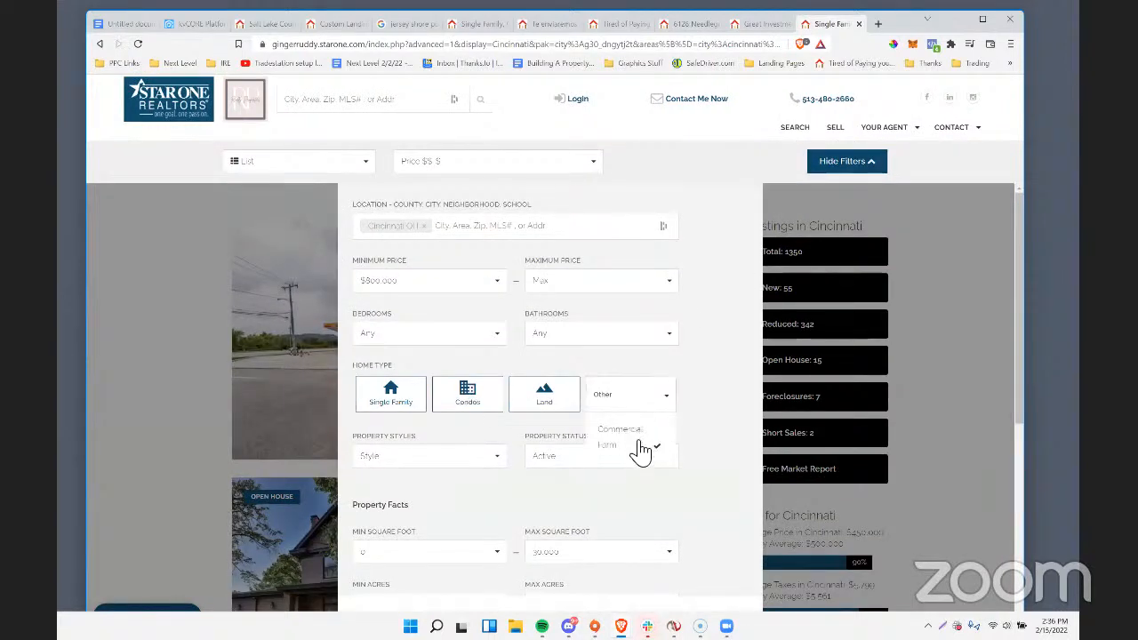
pyautogui.click(530, 407)
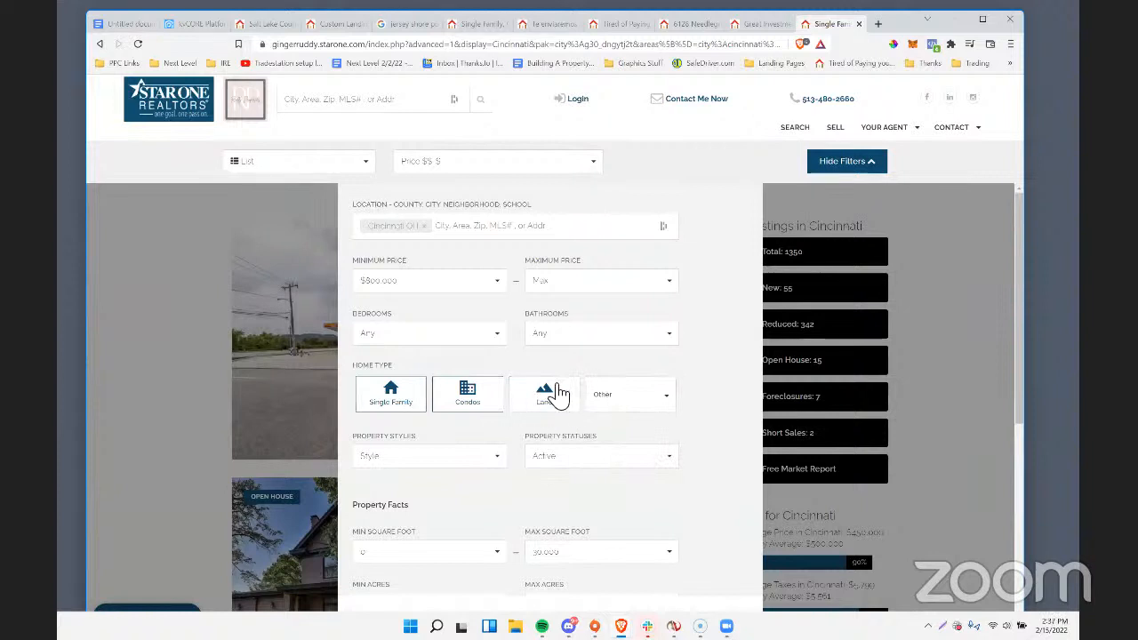
pyautogui.scroll(-10, 647, 391)
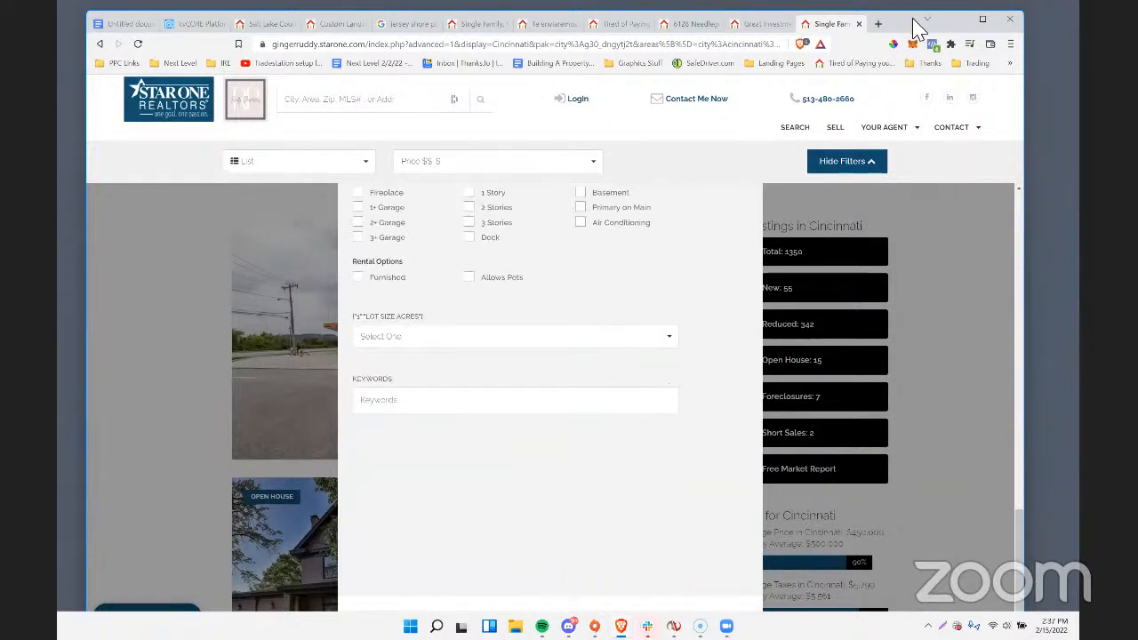
pyautogui.hotkey('ctrl', '-')
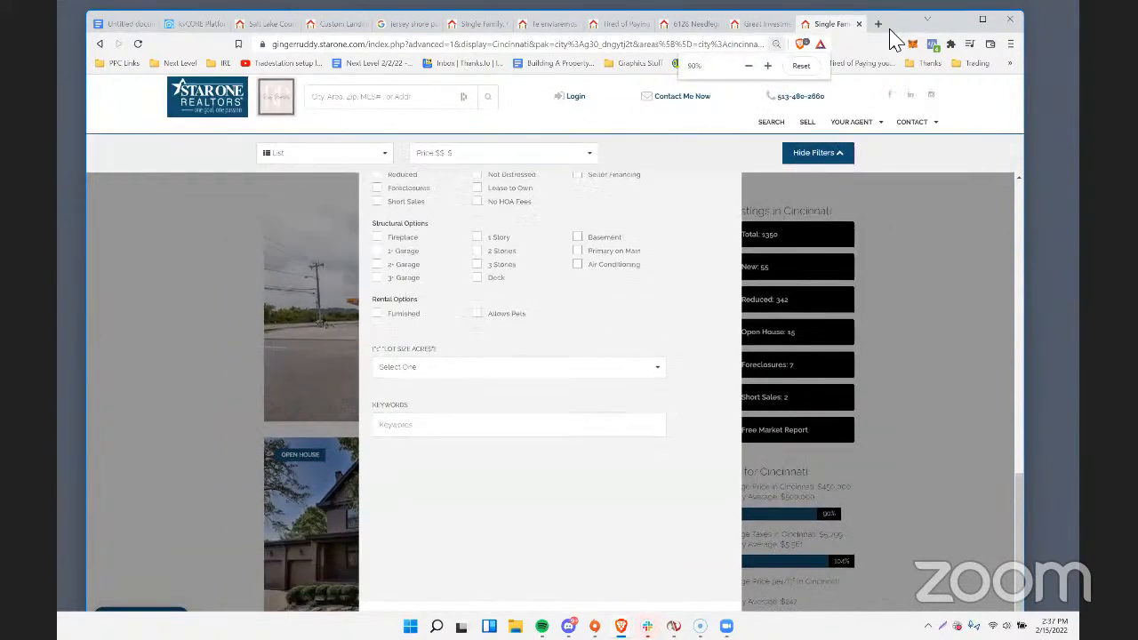
pyautogui.hotkey('ctrl', '-')
pyautogui.hotkey('ctrl', '-')
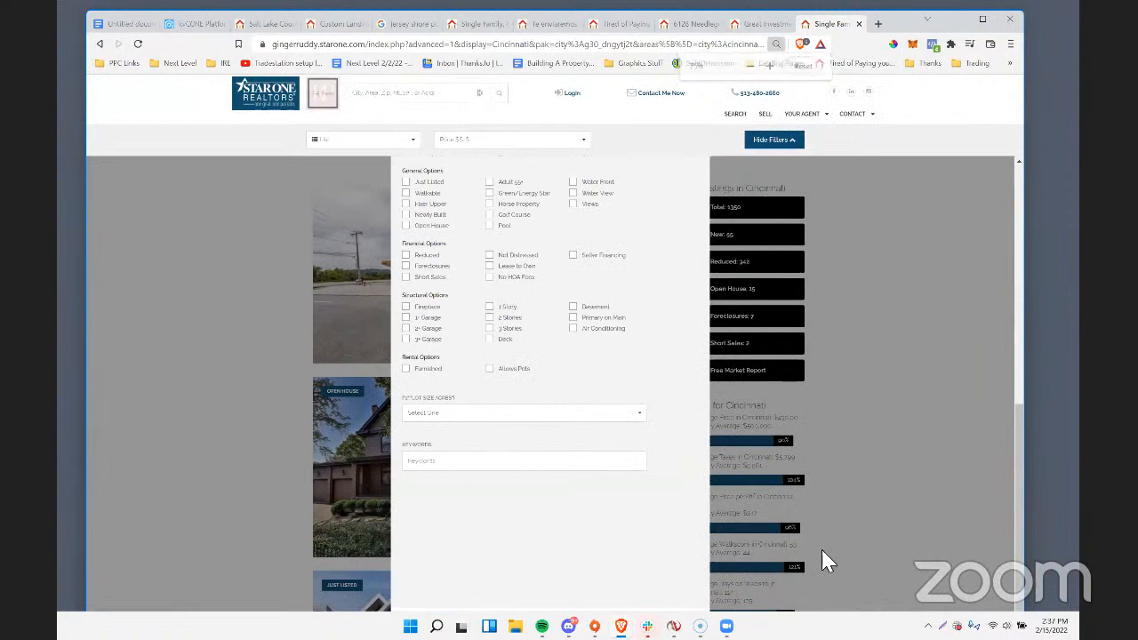
pyautogui.moveTo(897, 18); pyautogui.dragTo(879, 39)
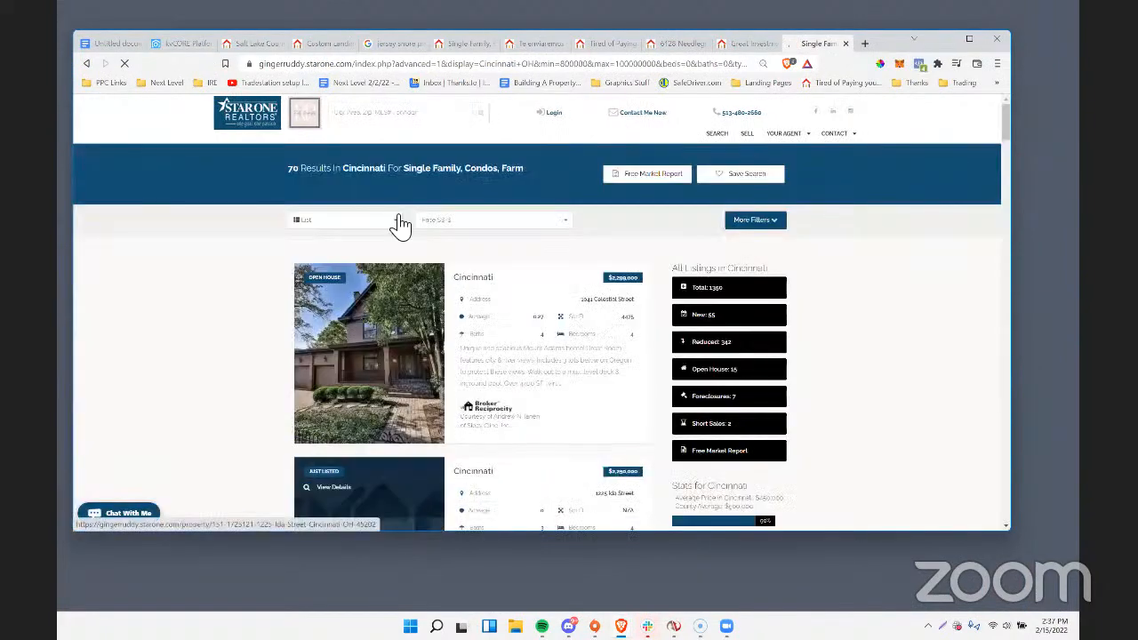
# Copy the web address of the filtered Cincinnati results and open it in a new tab.
pyautogui.click(428, 65)
pyautogui.rightClick(427, 70)
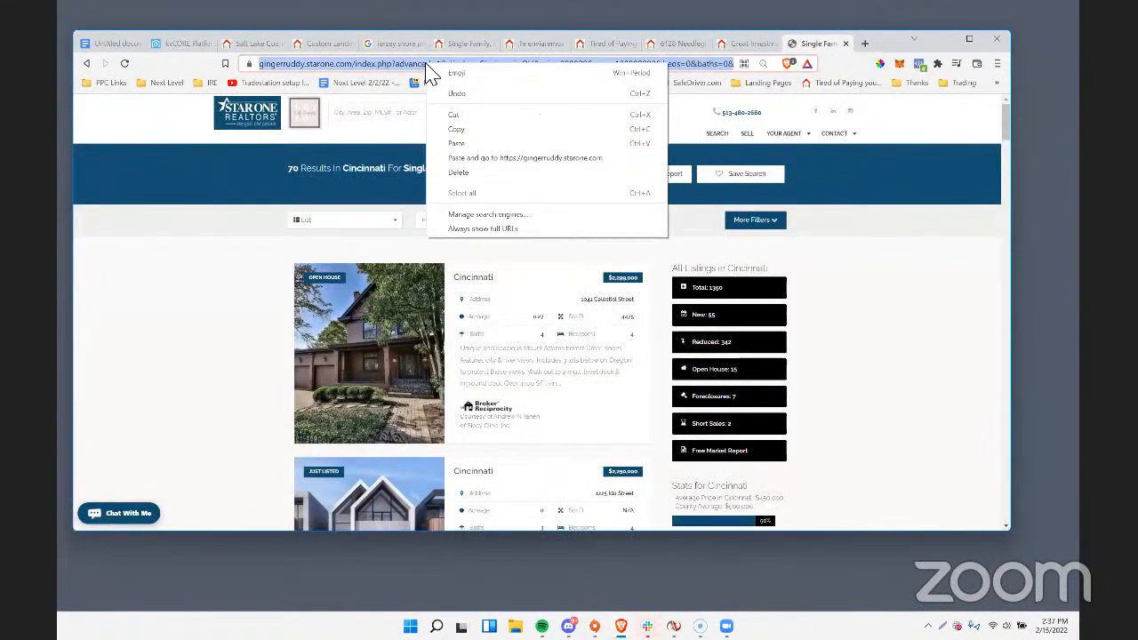
pyautogui.click(463, 132)
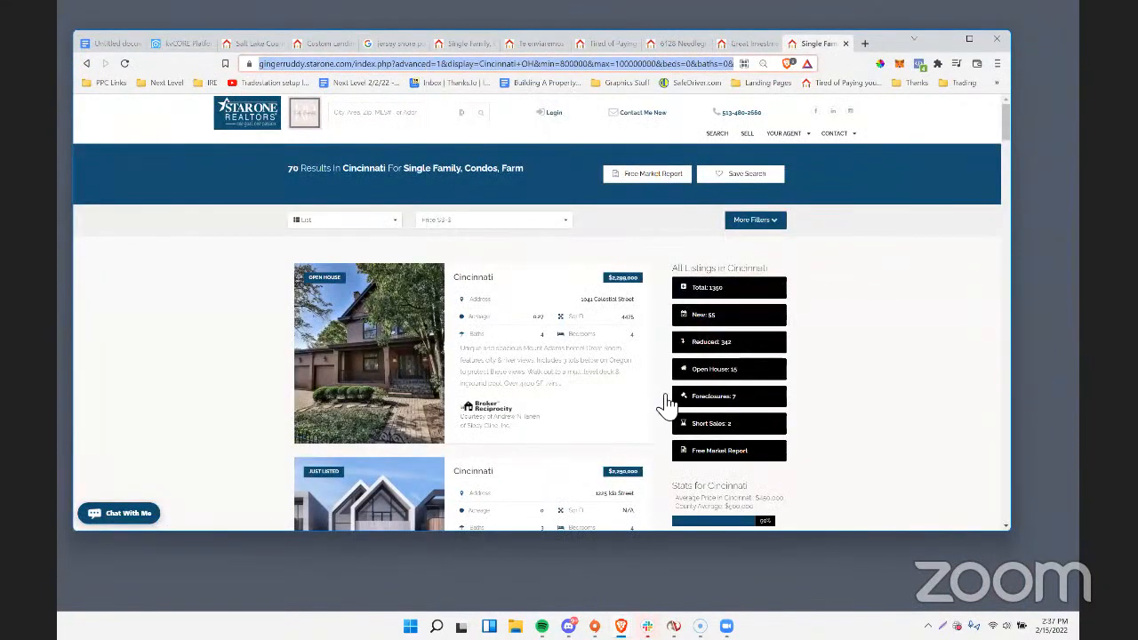
pyautogui.rightClick(579, 70)
pyautogui.click(617, 127)
pyautogui.hotkey('ctrl', 't')
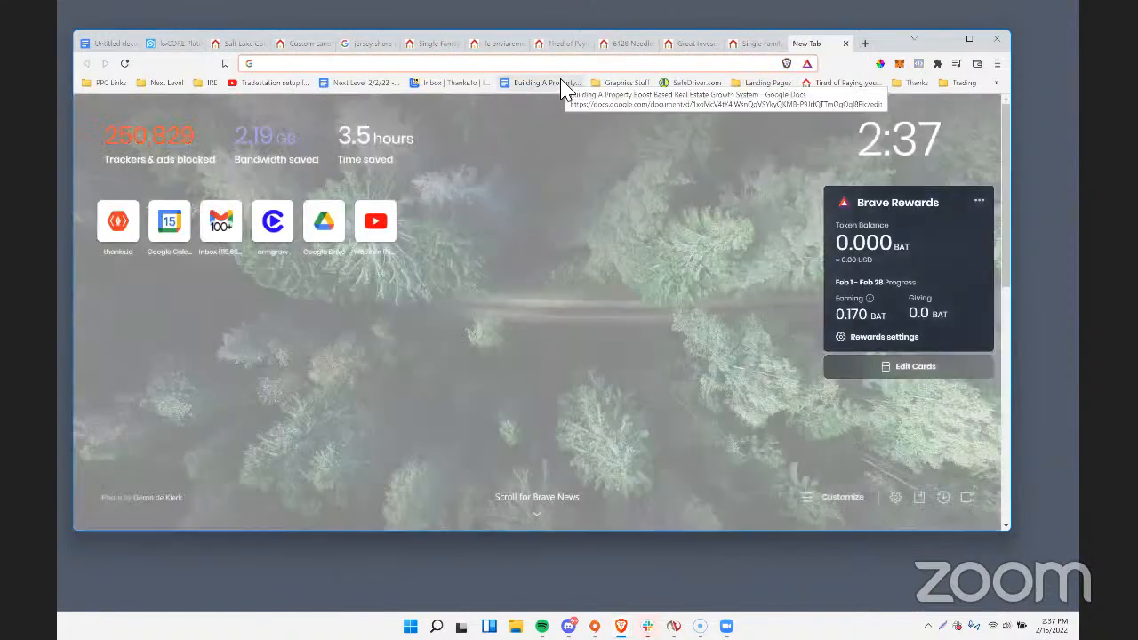
pyautogui.hotkey('ctrl', 'v')
pyautogui.press('Return')
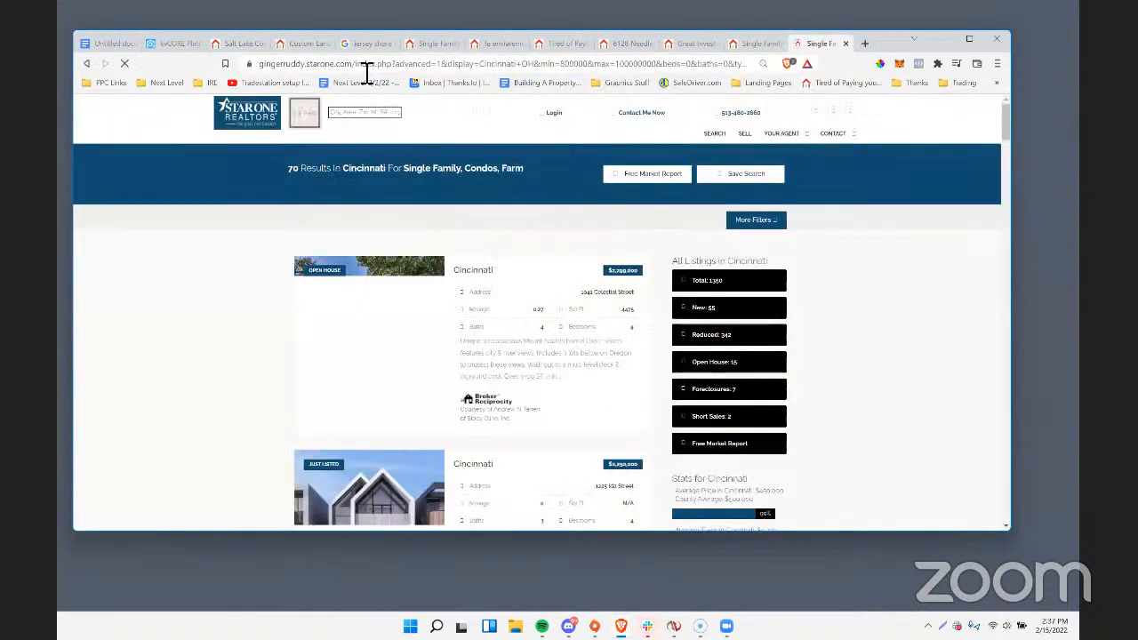
# Open the landing page builder at /ask/create on the agent's website in the duplicate results tab.
pyautogui.click(362, 64)
pyautogui.moveTo(732, 64); pyautogui.dragTo(735, 64)
pyautogui.press('BackSpace')
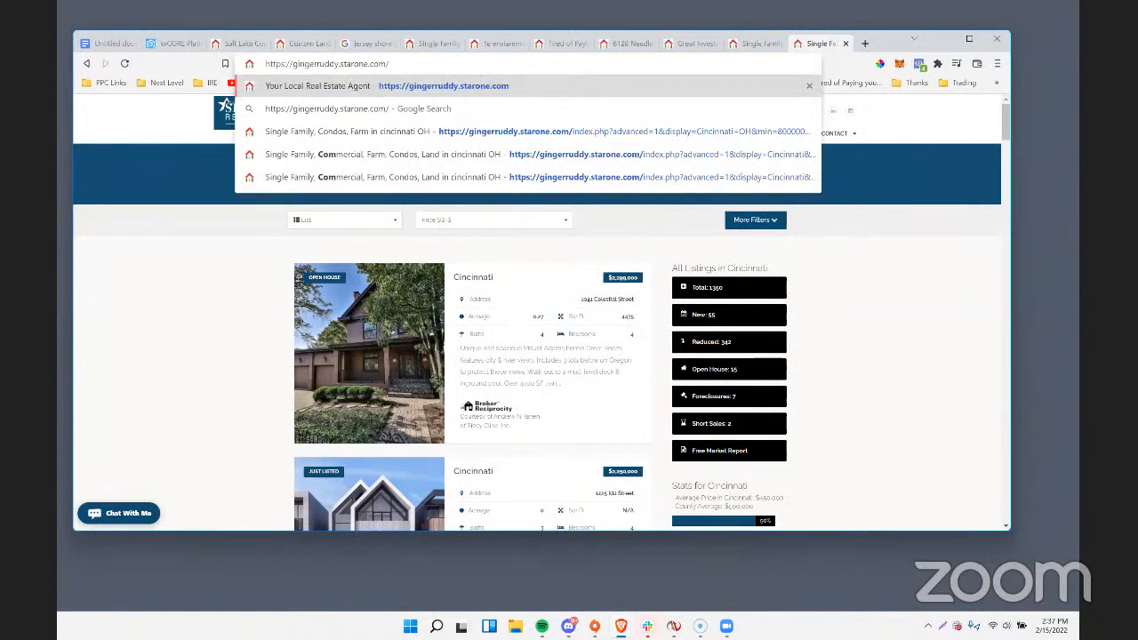
pyautogui.write('ask/create')
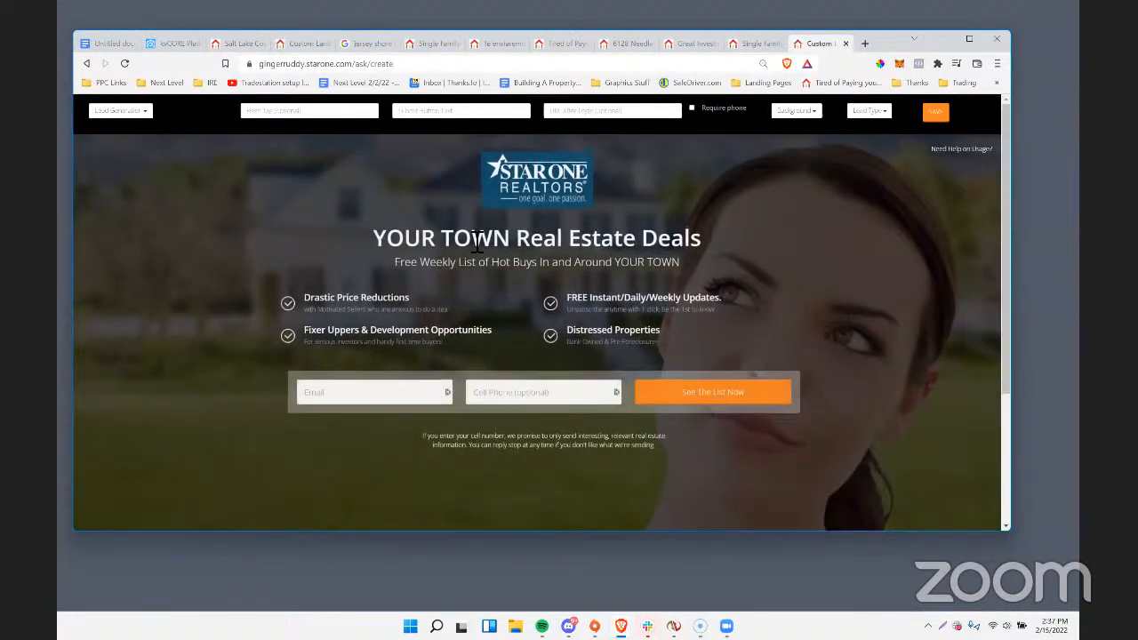
# Replace the landing page headline with "Cincinnati Luxury Homes For Sale", checking the city's spelling against the search results page.
pyautogui.click(447, 248)
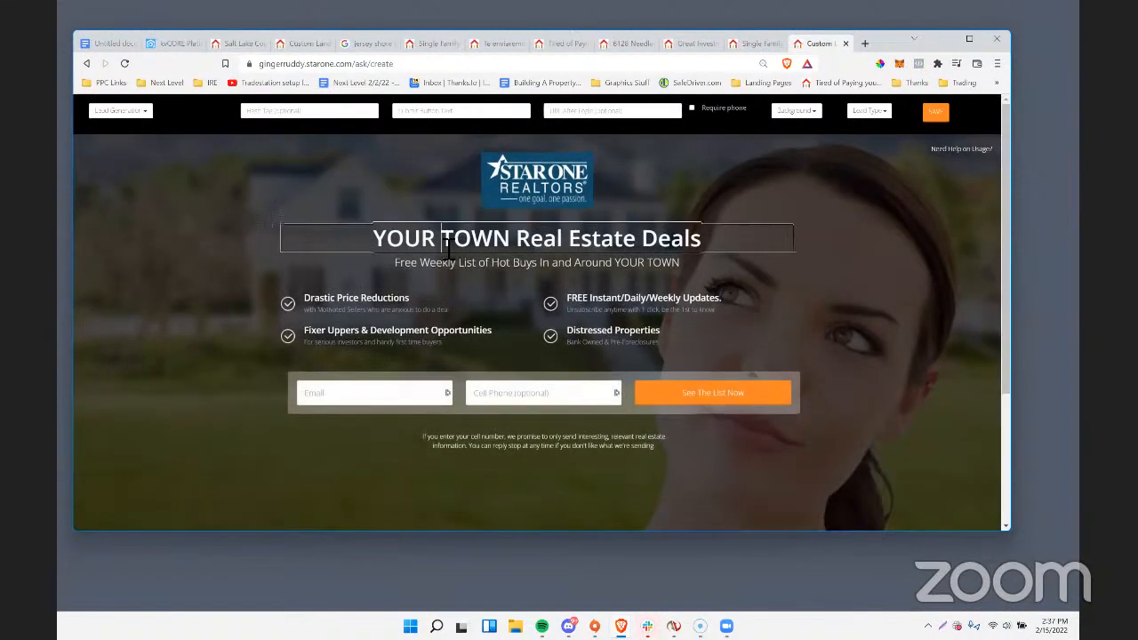
pyautogui.moveTo(374, 244); pyautogui.dragTo(920, 241)
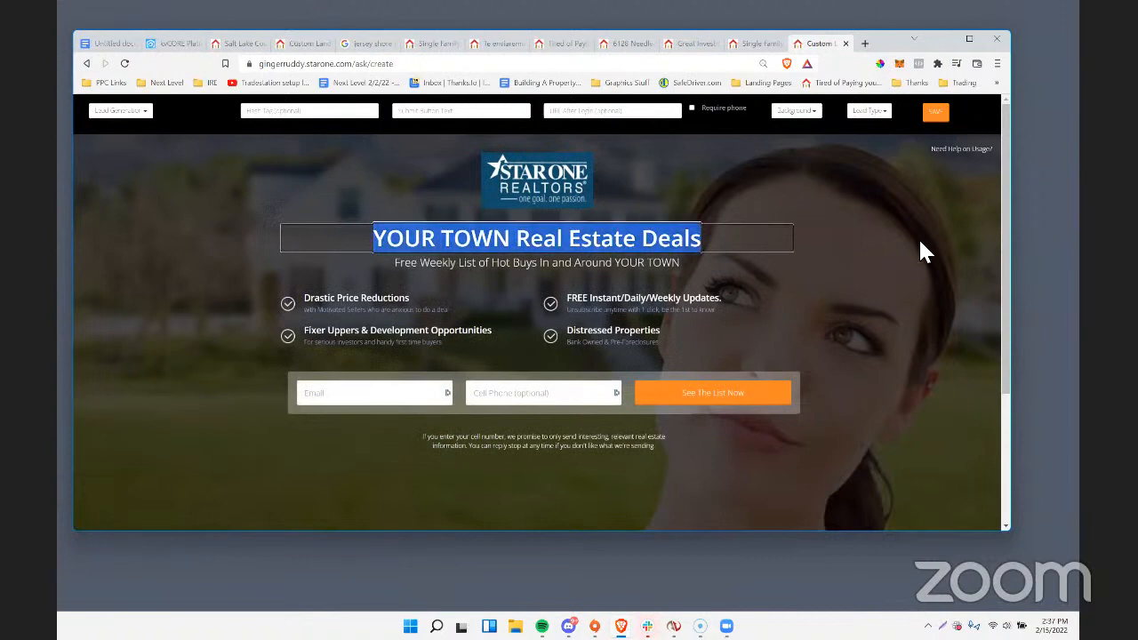
pyautogui.write('Cincin')
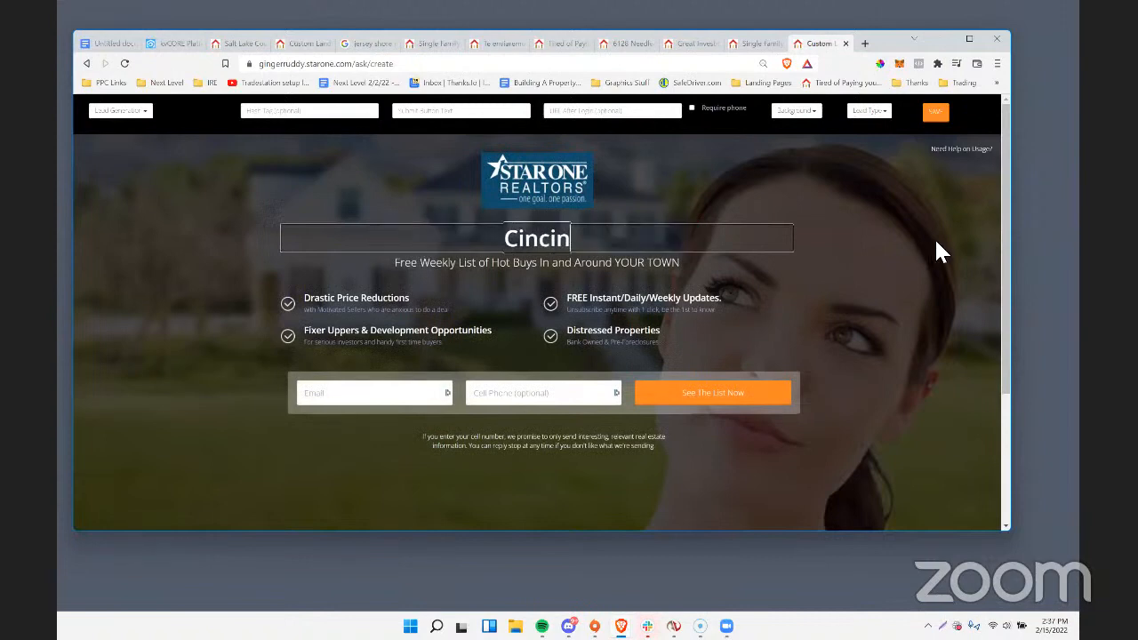
pyautogui.write('natti')
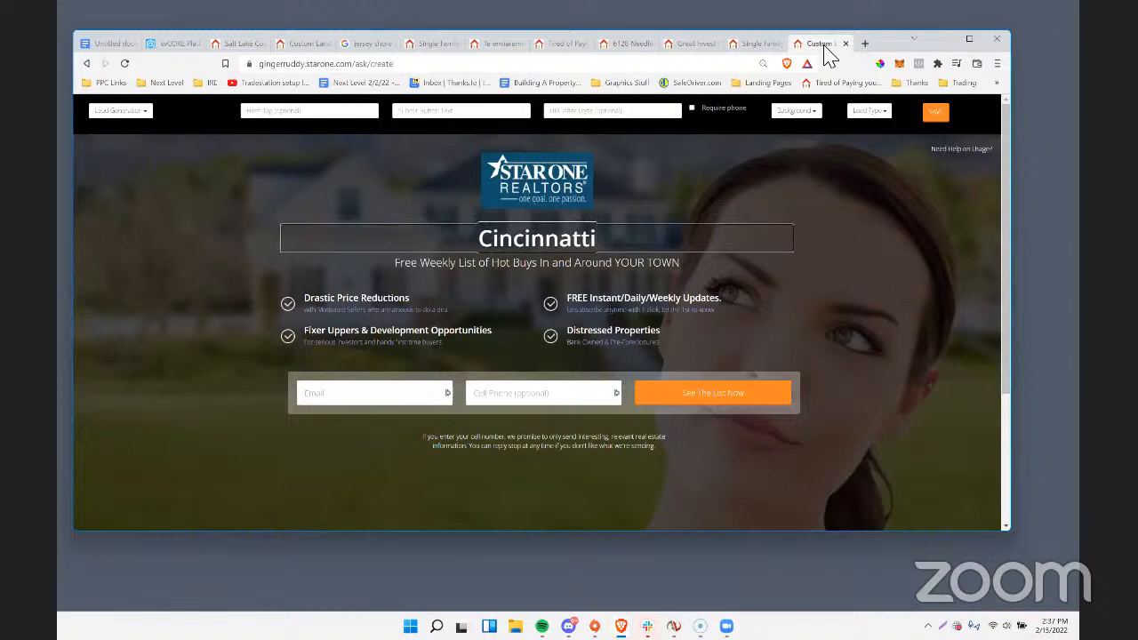
pyautogui.click(754, 45)
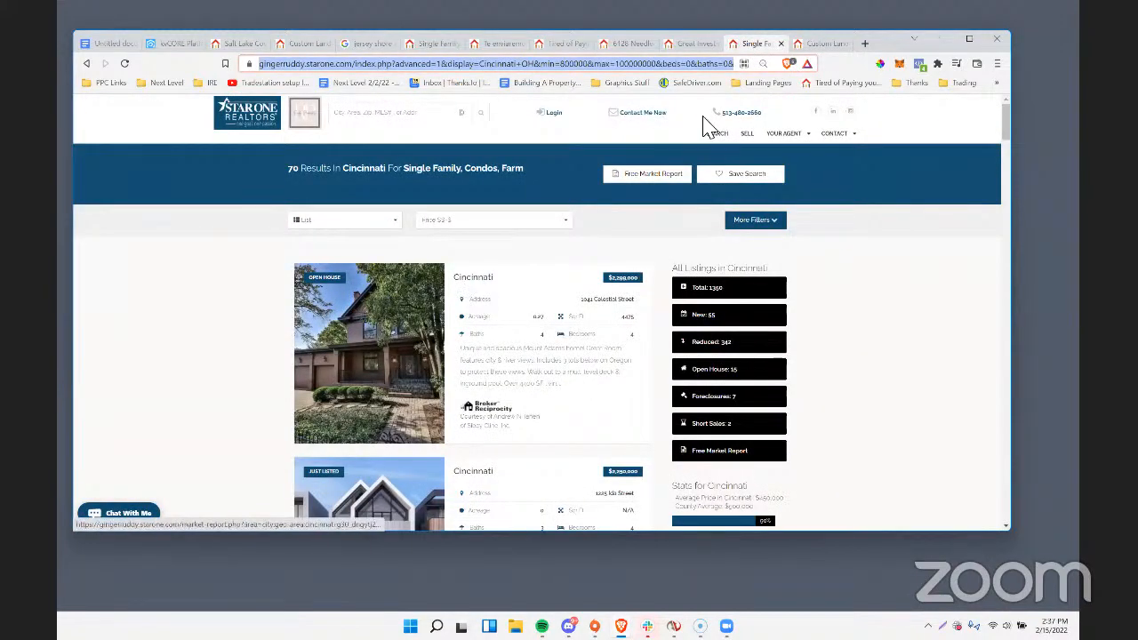
pyautogui.click(809, 43)
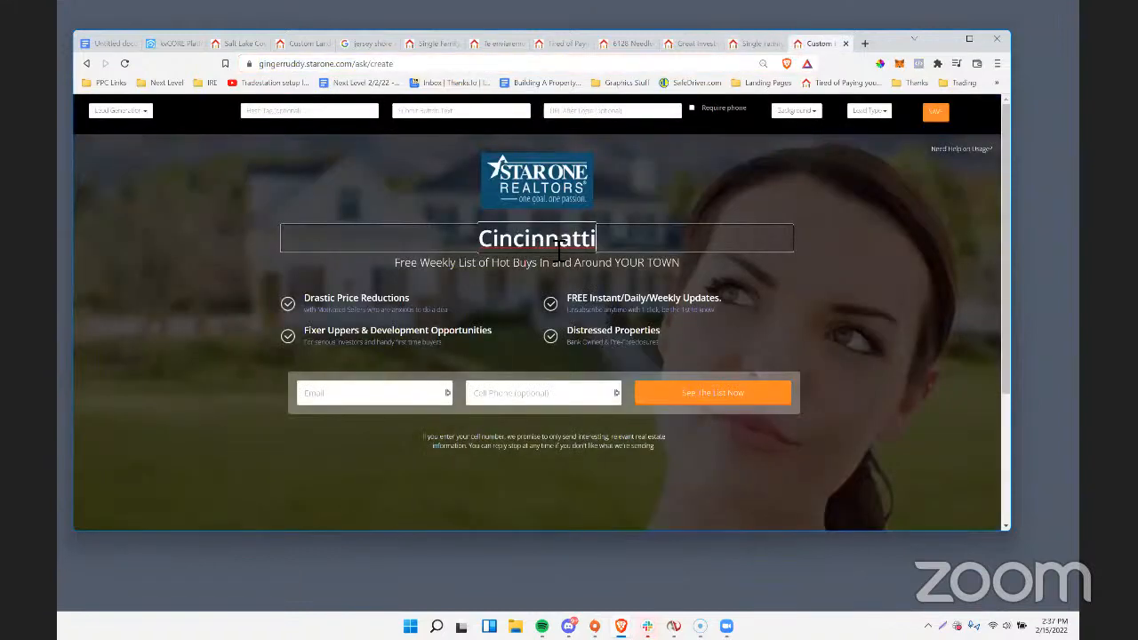
pyautogui.click(745, 45)
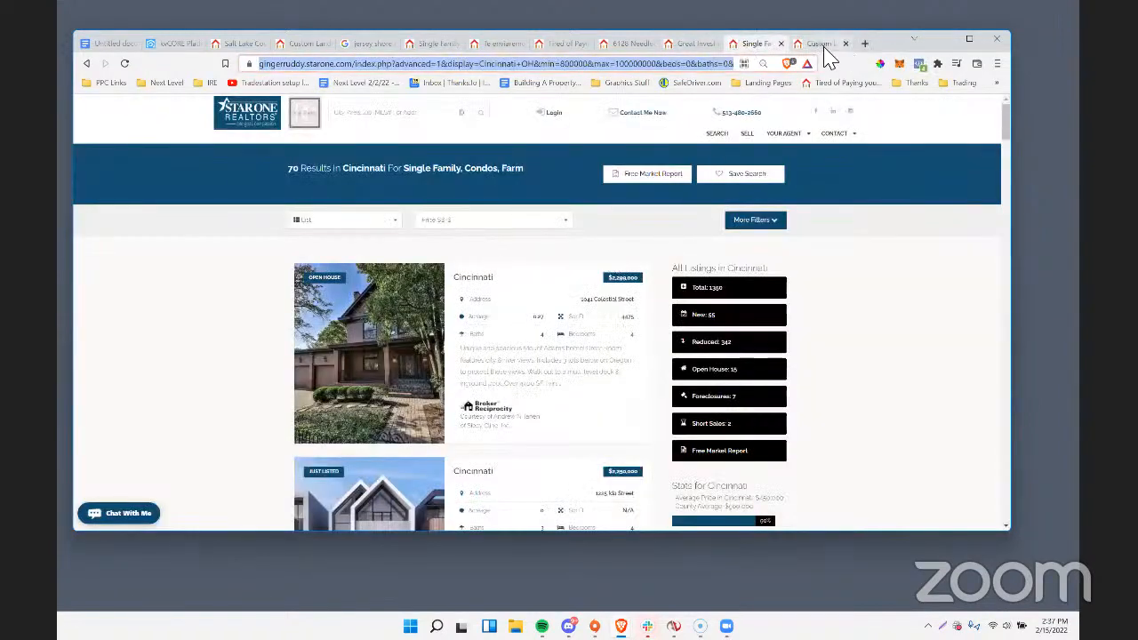
pyautogui.click(822, 44)
pyautogui.press('BackSpace')
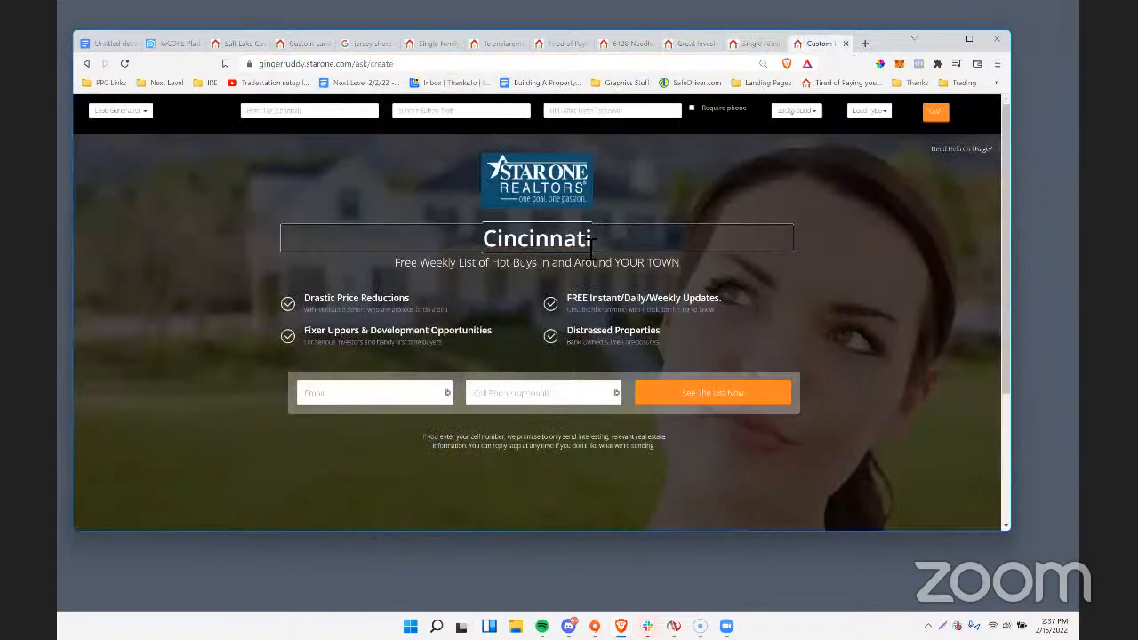
pyautogui.write('L')
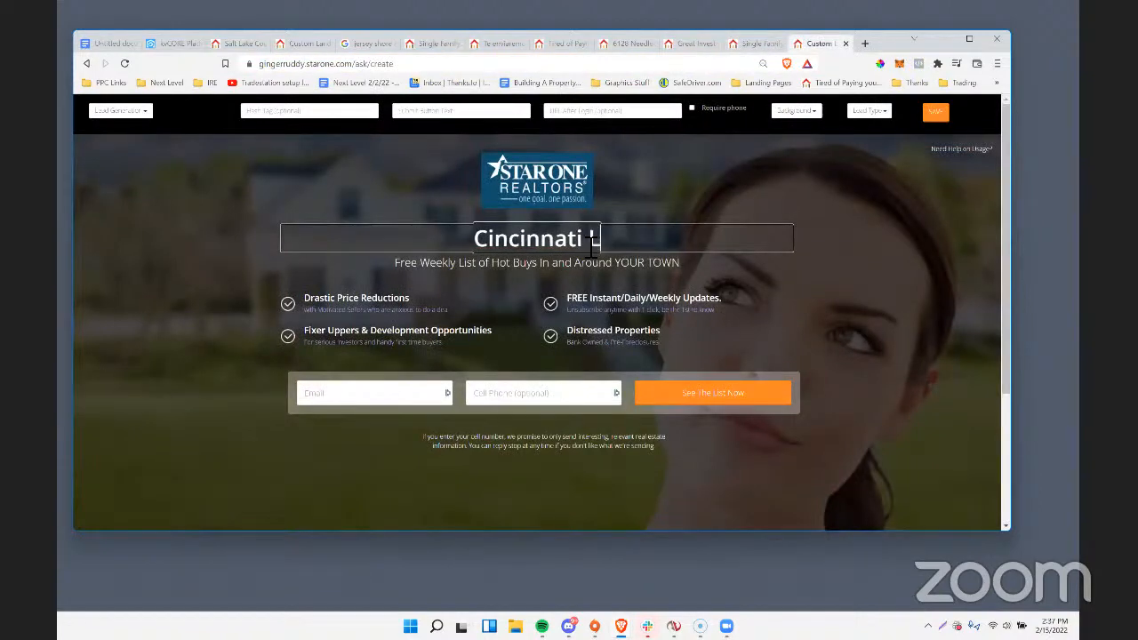
pyautogui.write('uxury Homes')
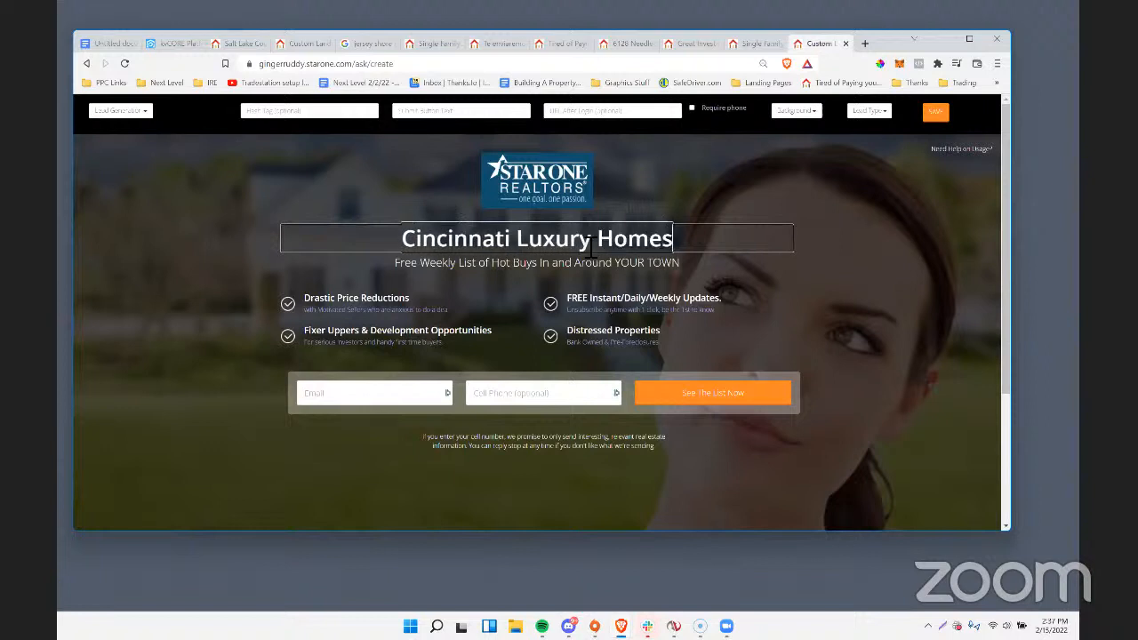
pyautogui.write(' For Sale')
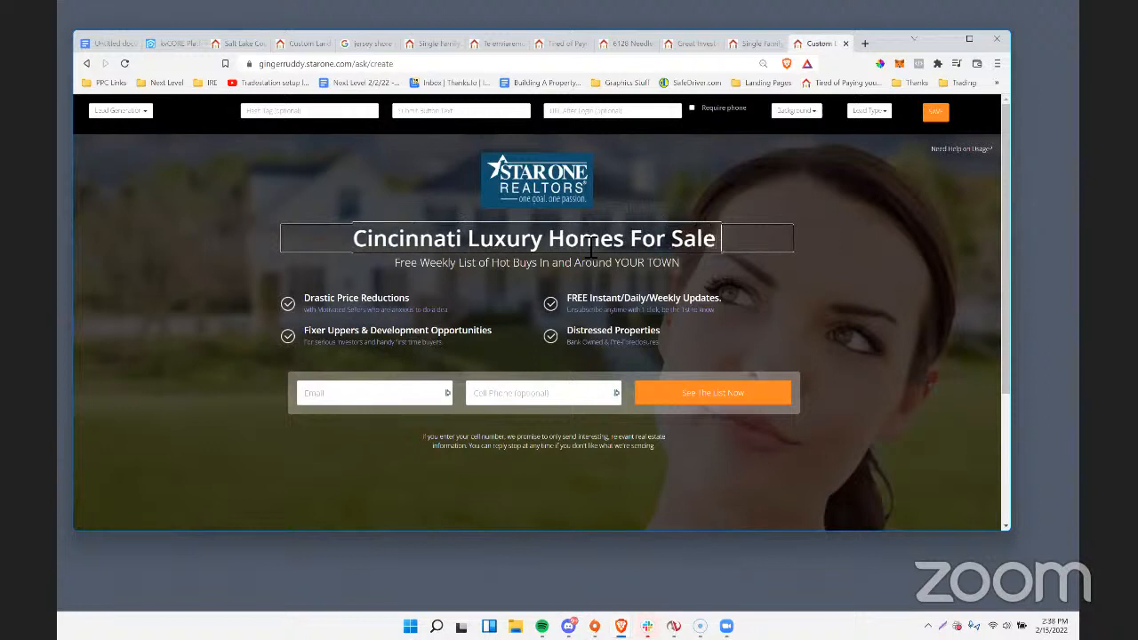
# Replace the landing page subheadline with "See A Complete Current List Now - Priced From $800k-$3 Million+".
pyautogui.click(453, 265)
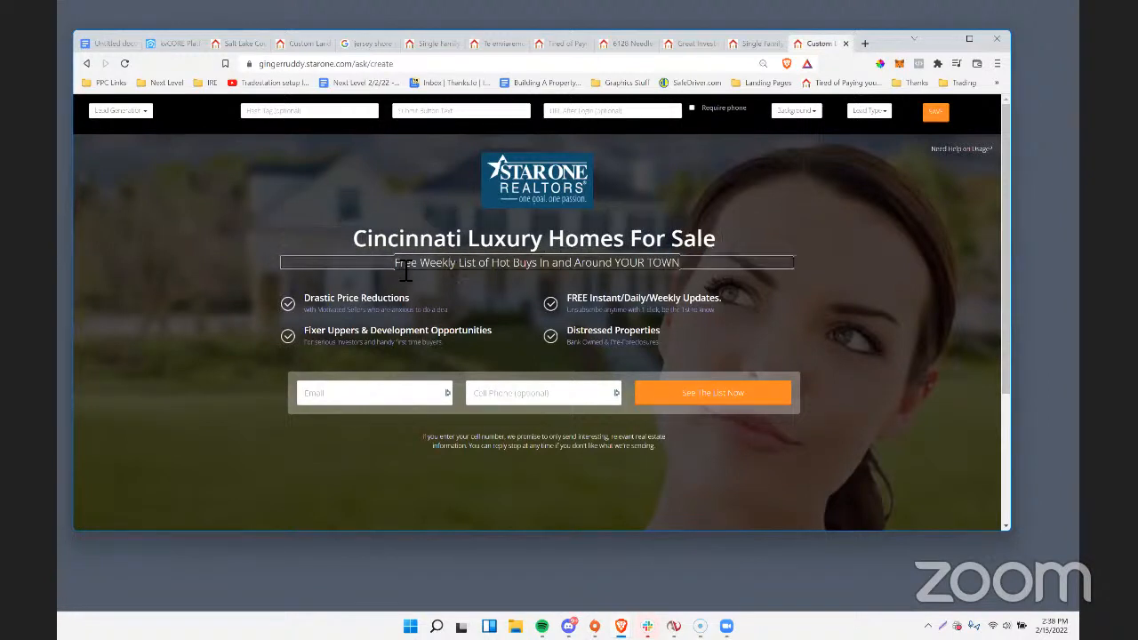
pyautogui.moveTo(406, 270); pyautogui.dragTo(717, 264)
pyautogui.write('Fee A')
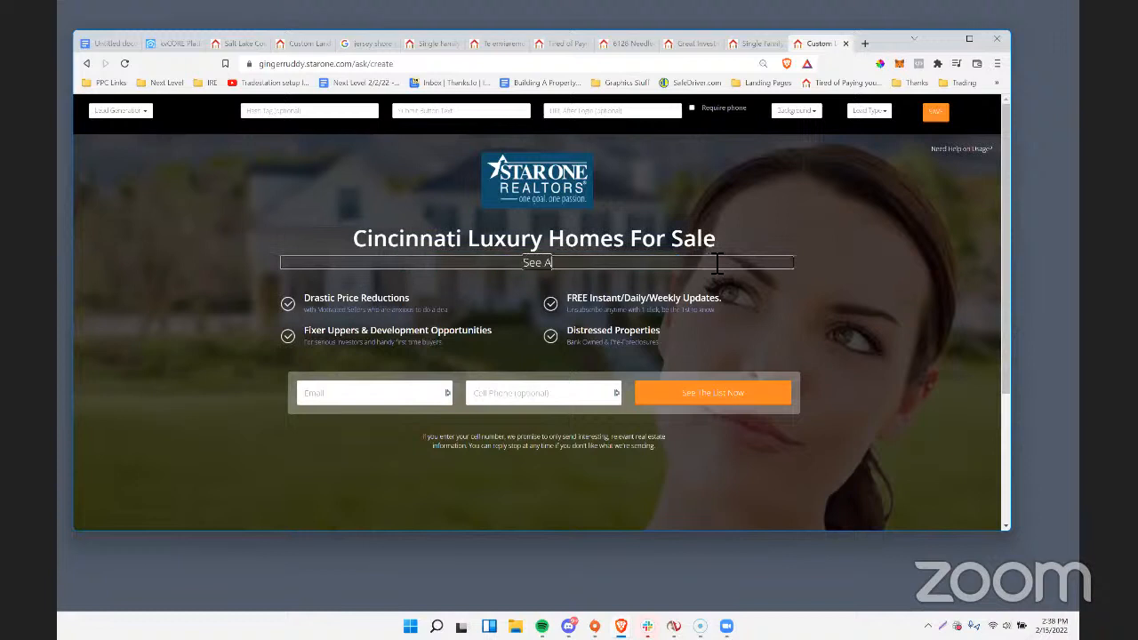
pyautogui.write(' Complete Current')
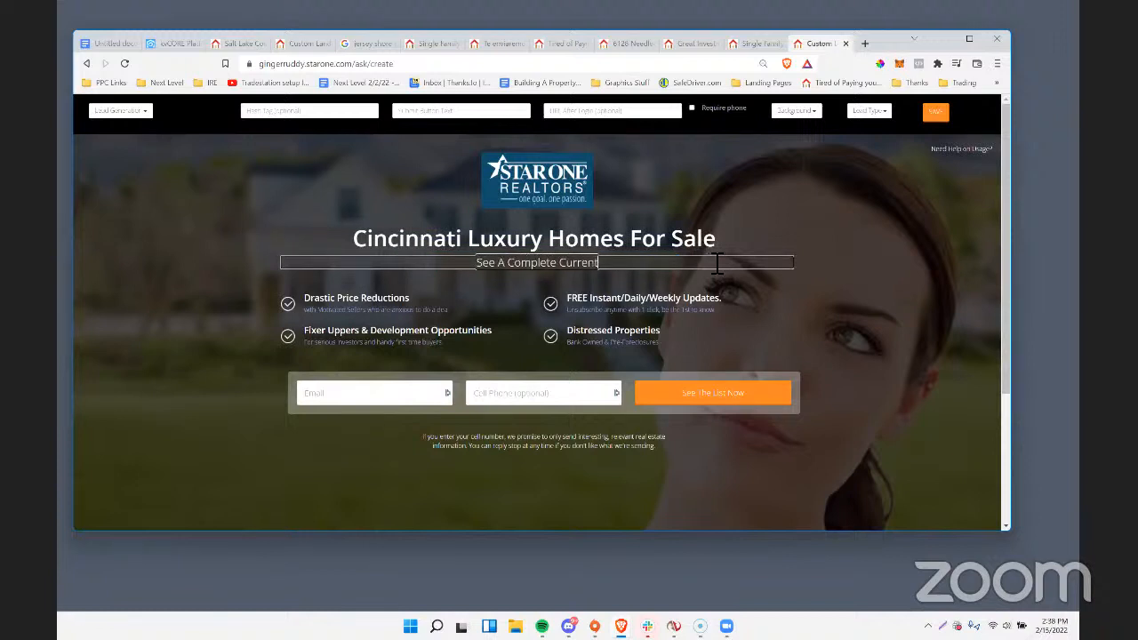
pyautogui.write(' List Now - Priced From')
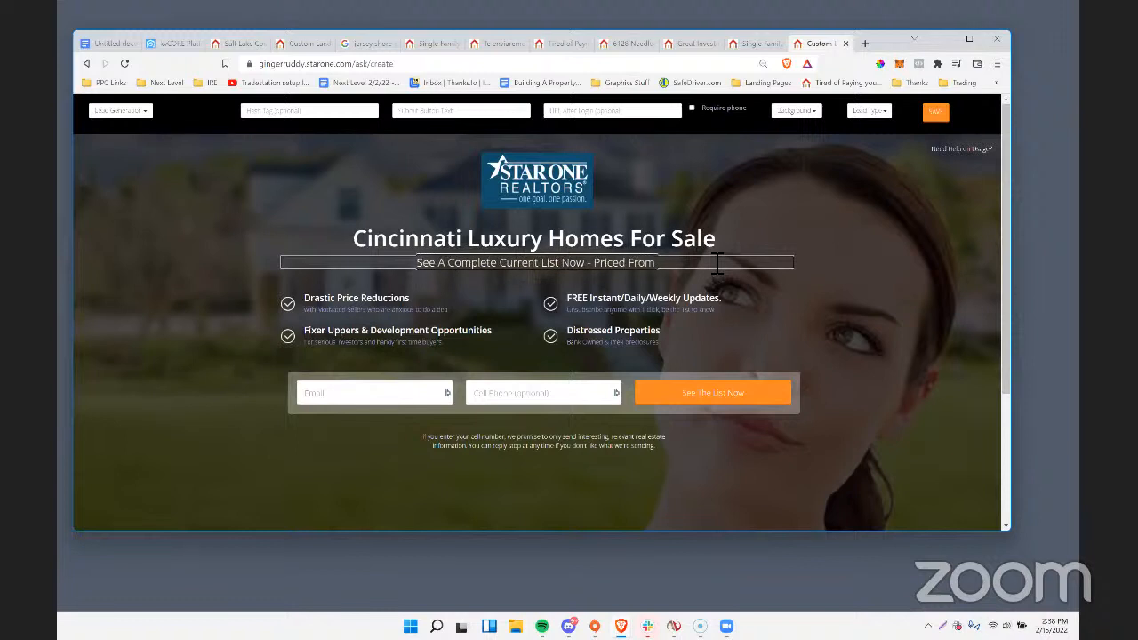
pyautogui.write('$800')
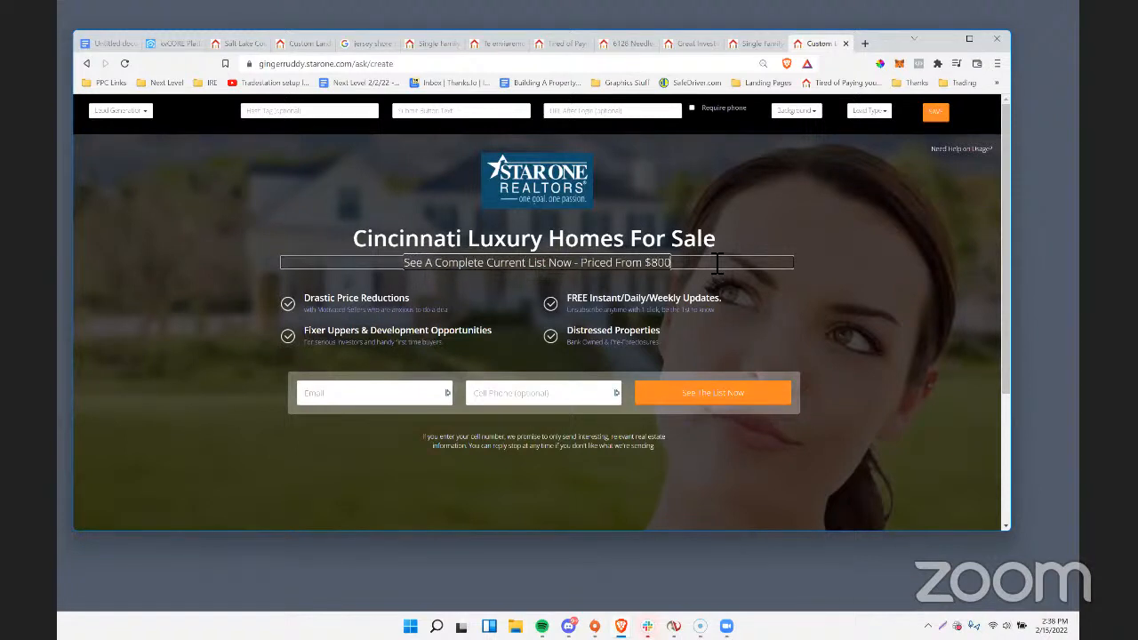
pyautogui.write('k-$3')
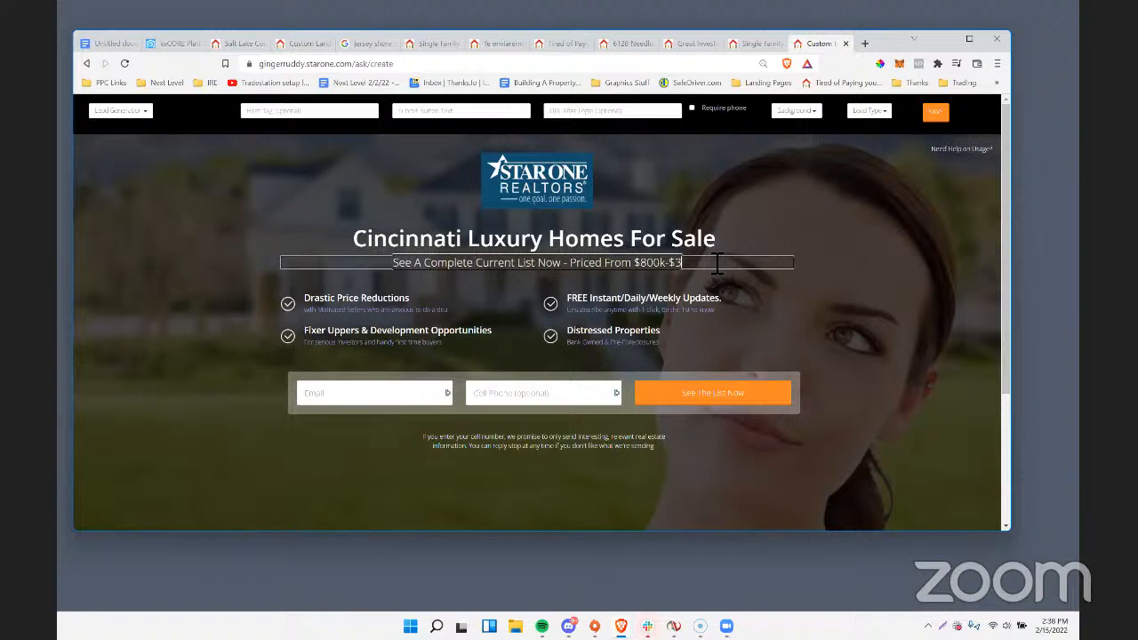
pyautogui.write(' Million')
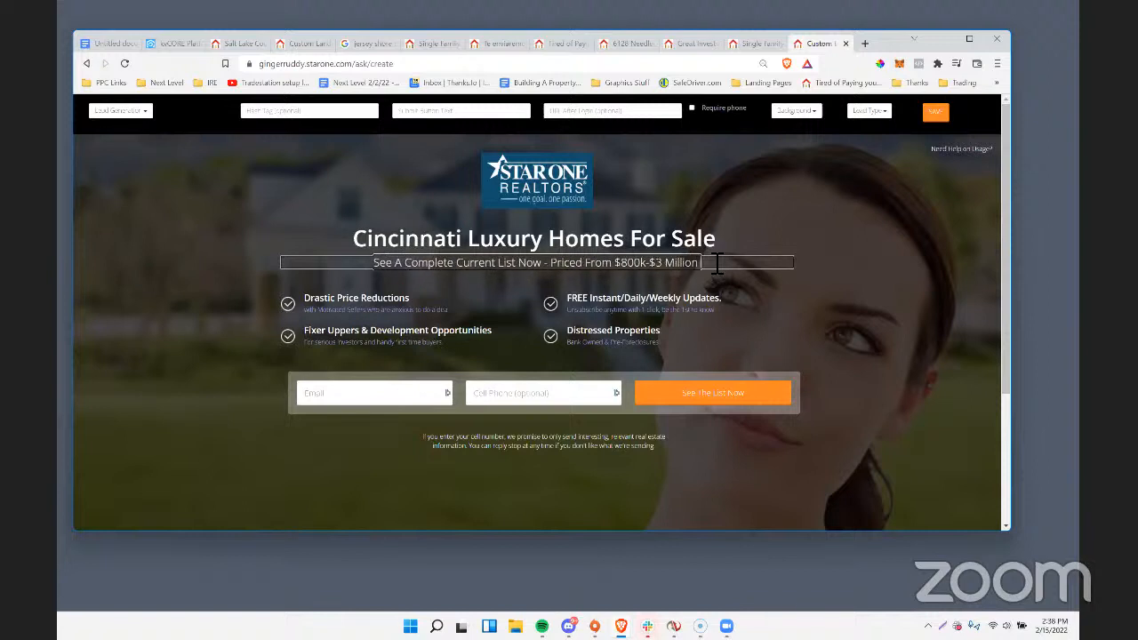
pyautogui.write('+')
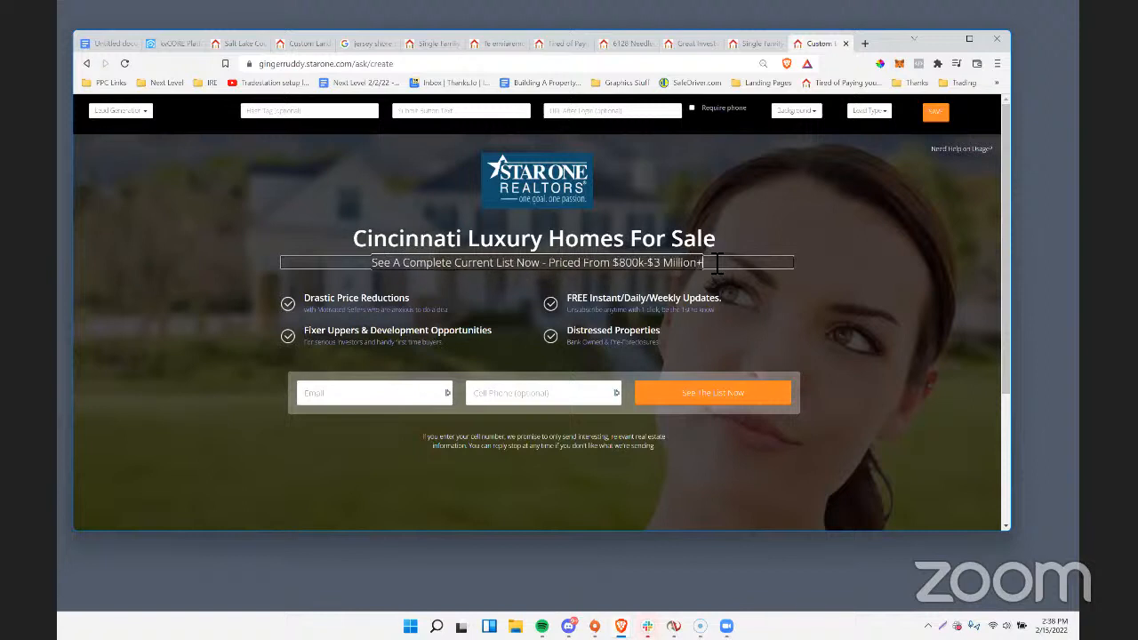
# Try the Modern, Kitchen 2, Living Room, Eco and Kitchen background images on the landing page.
pyautogui.click(795, 110)
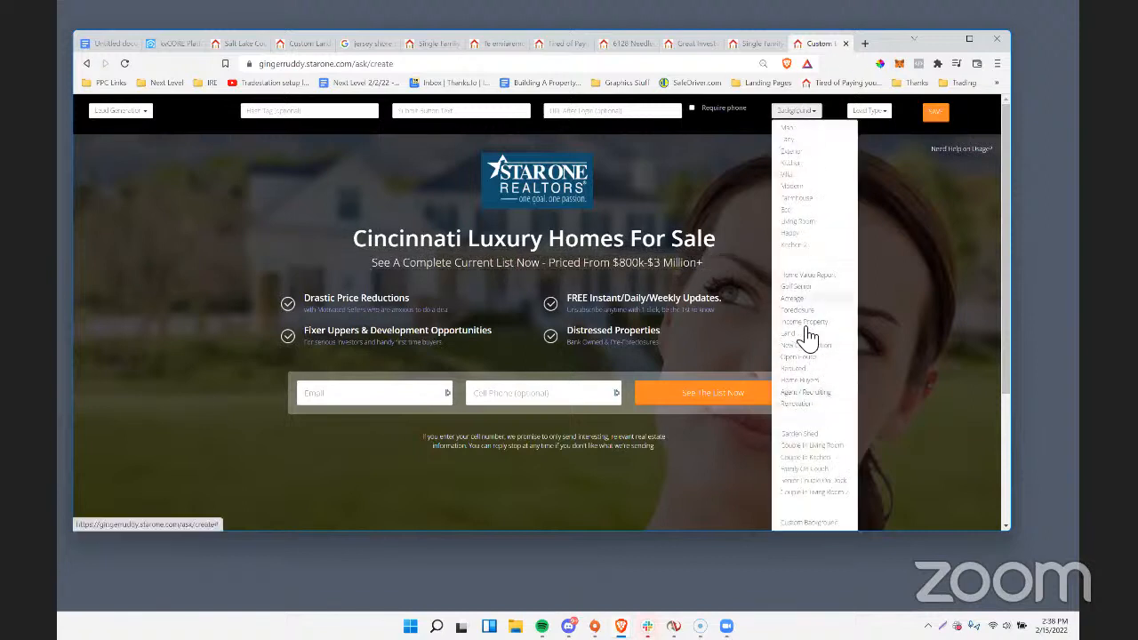
pyautogui.click(801, 186)
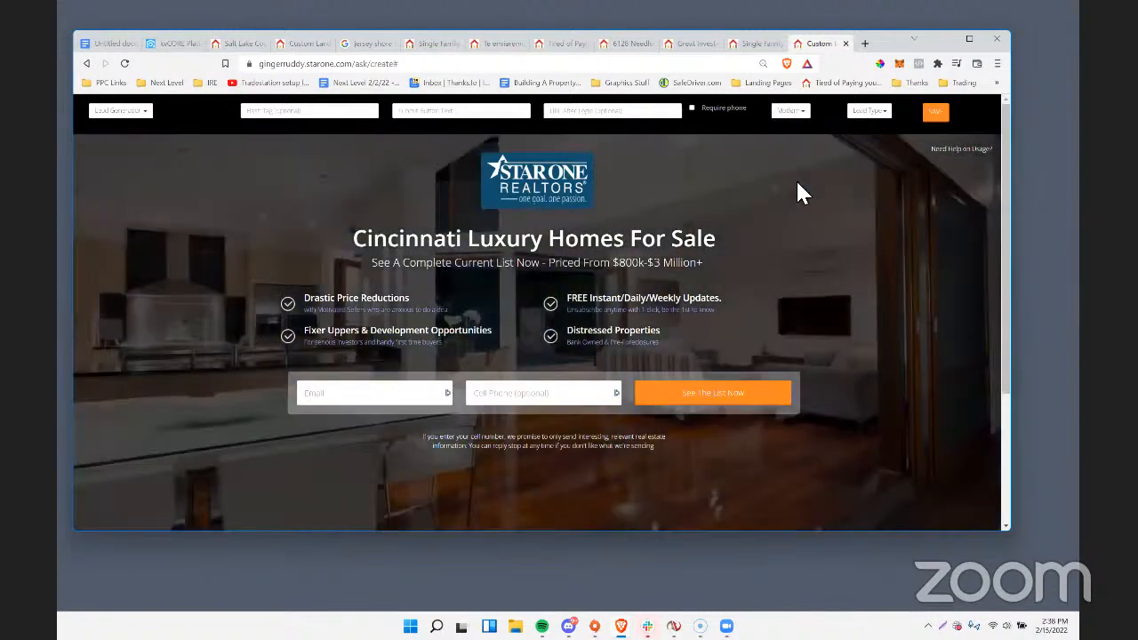
pyautogui.click(795, 113)
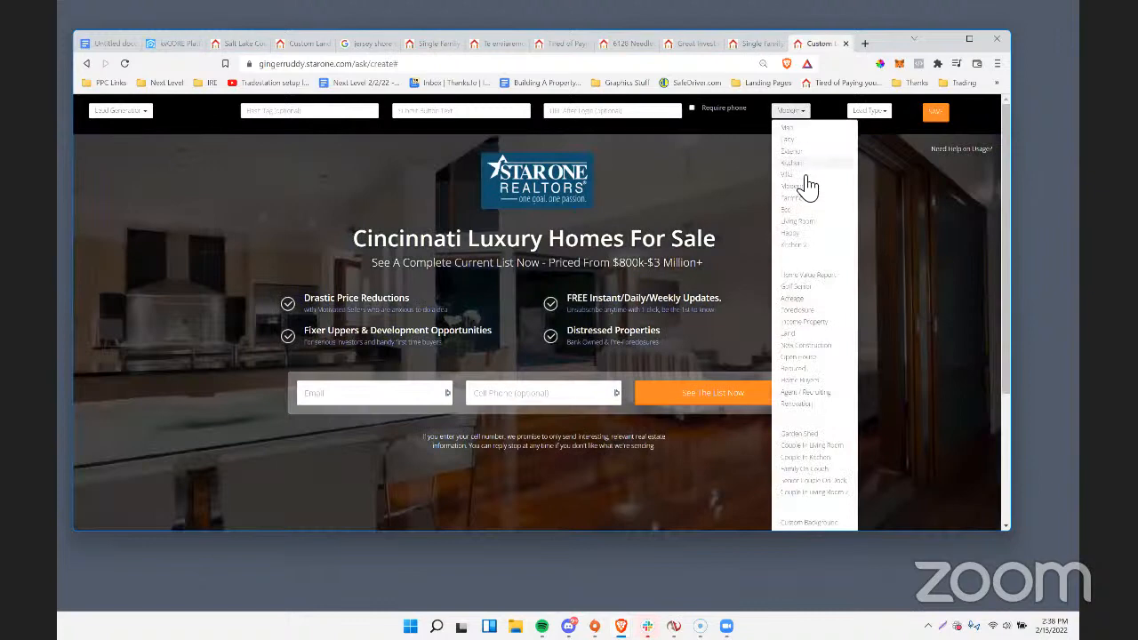
pyautogui.click(797, 243)
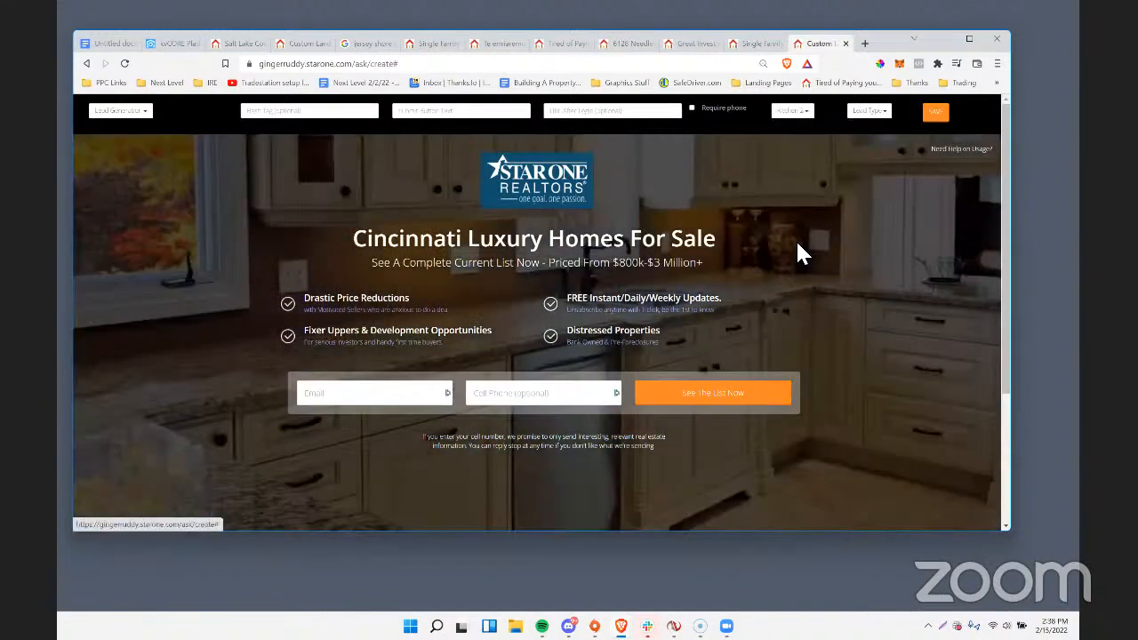
pyautogui.click(798, 114)
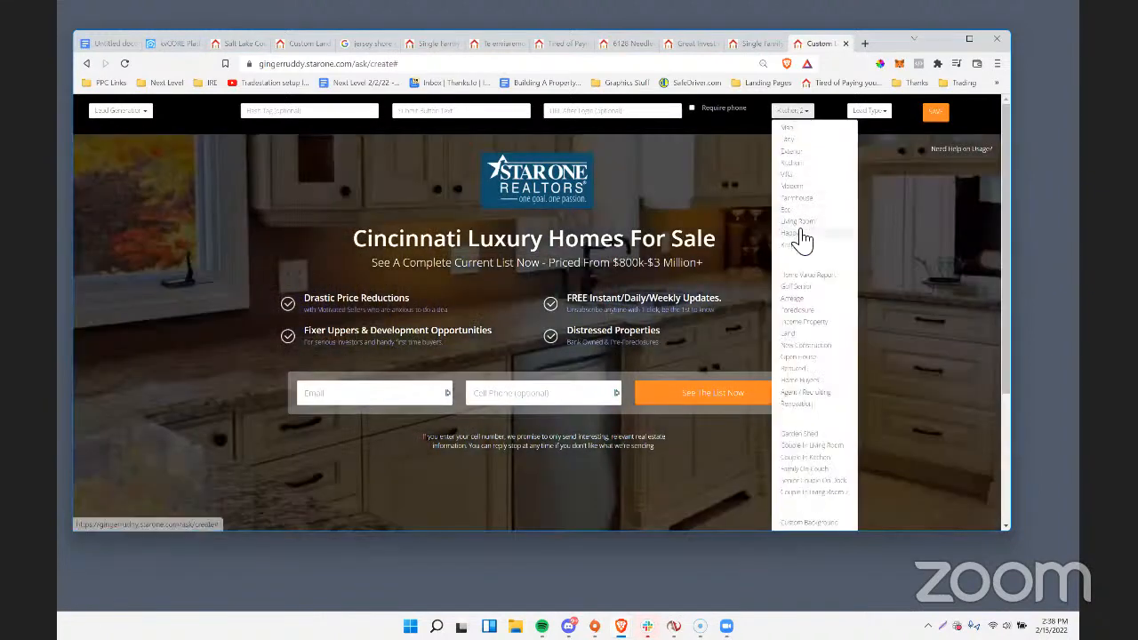
pyautogui.click(797, 233)
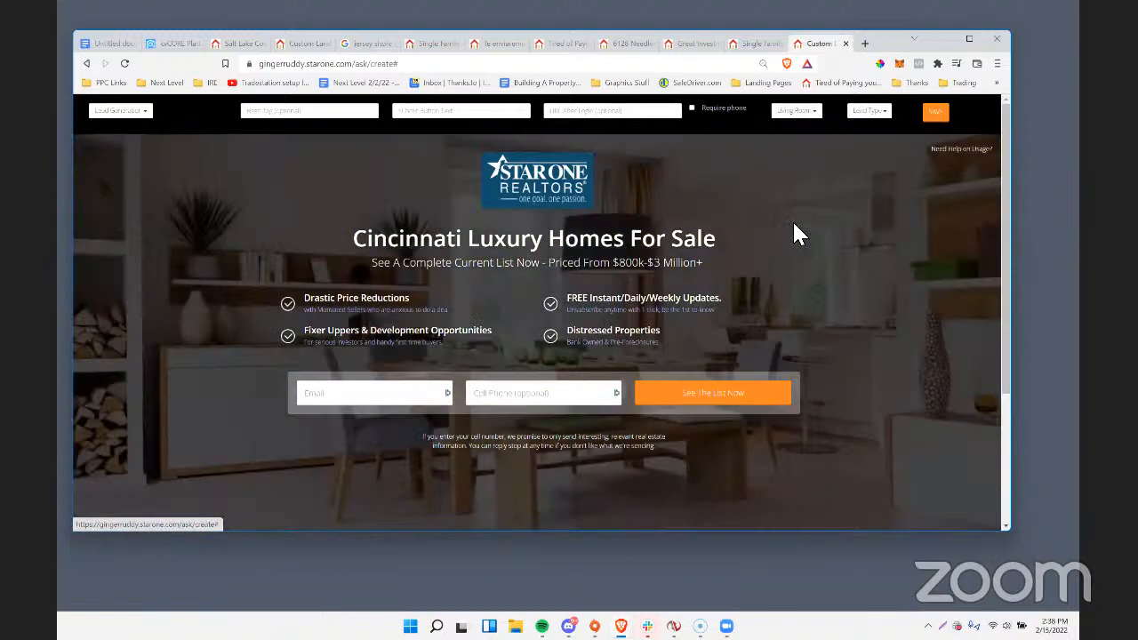
pyautogui.click(796, 111)
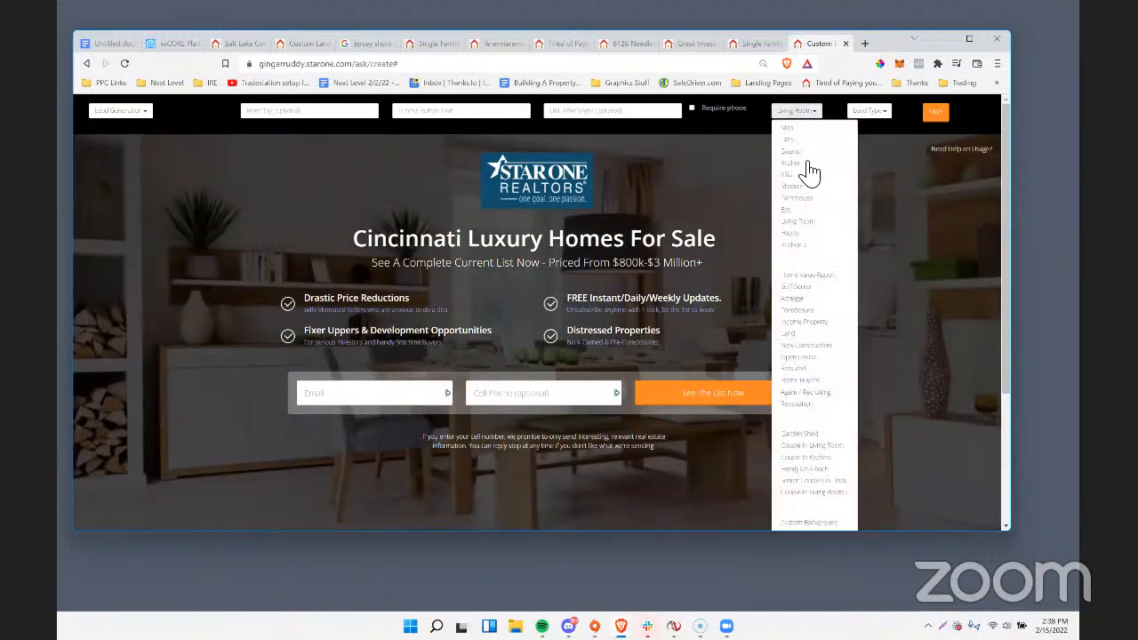
pyautogui.click(797, 210)
pyautogui.click(796, 114)
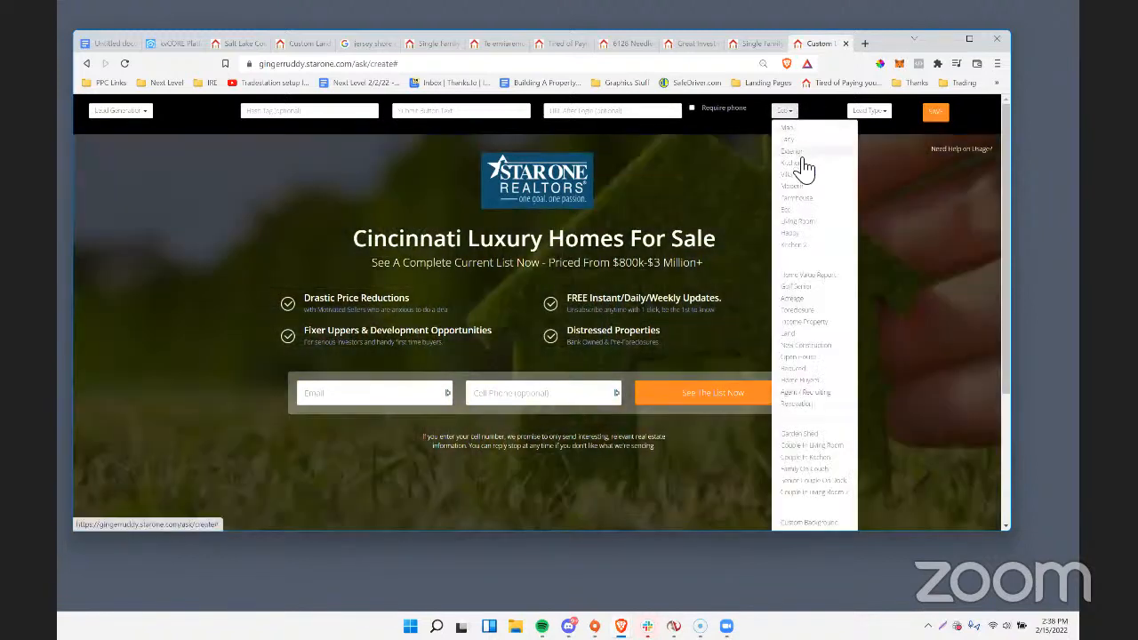
pyautogui.click(802, 163)
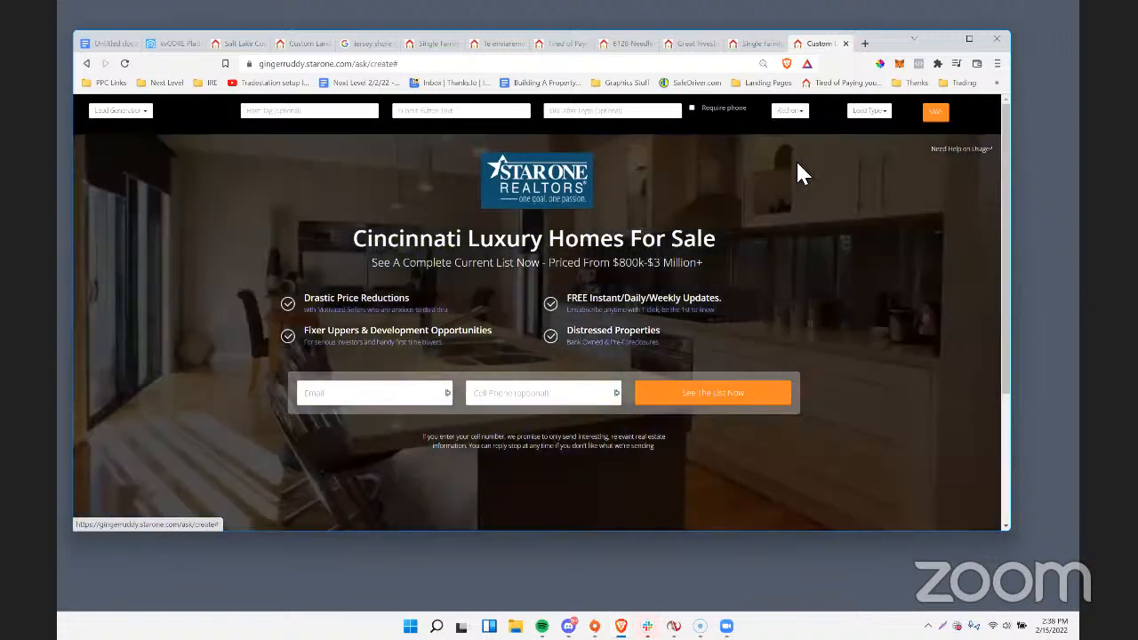
# Set the landing page background to Modern.
pyautogui.click(792, 114)
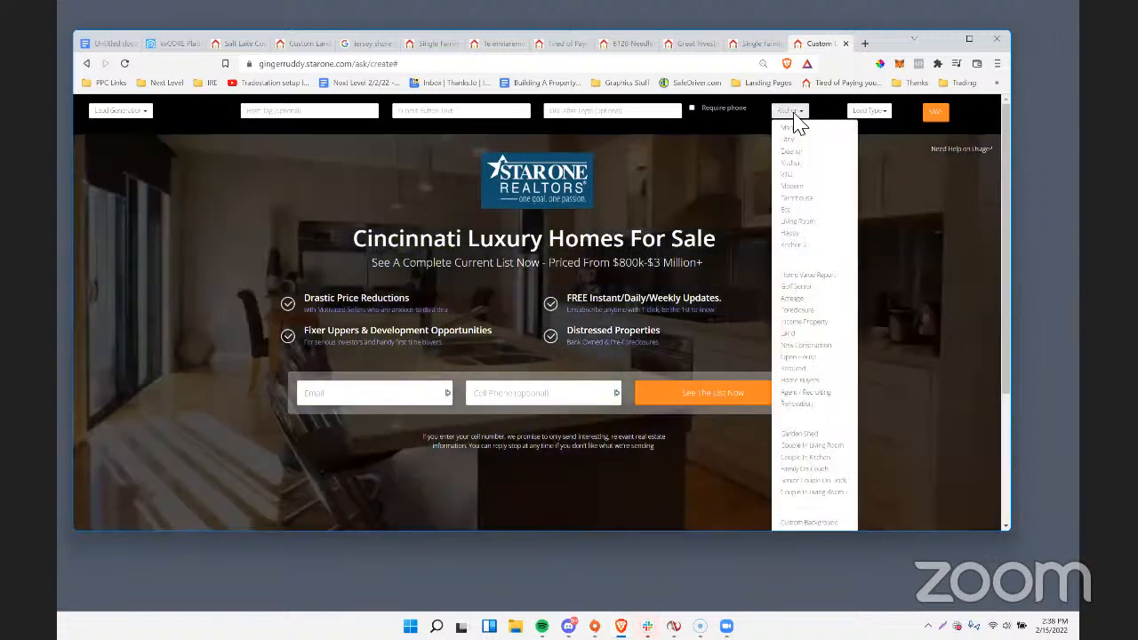
pyautogui.click(236, 310)
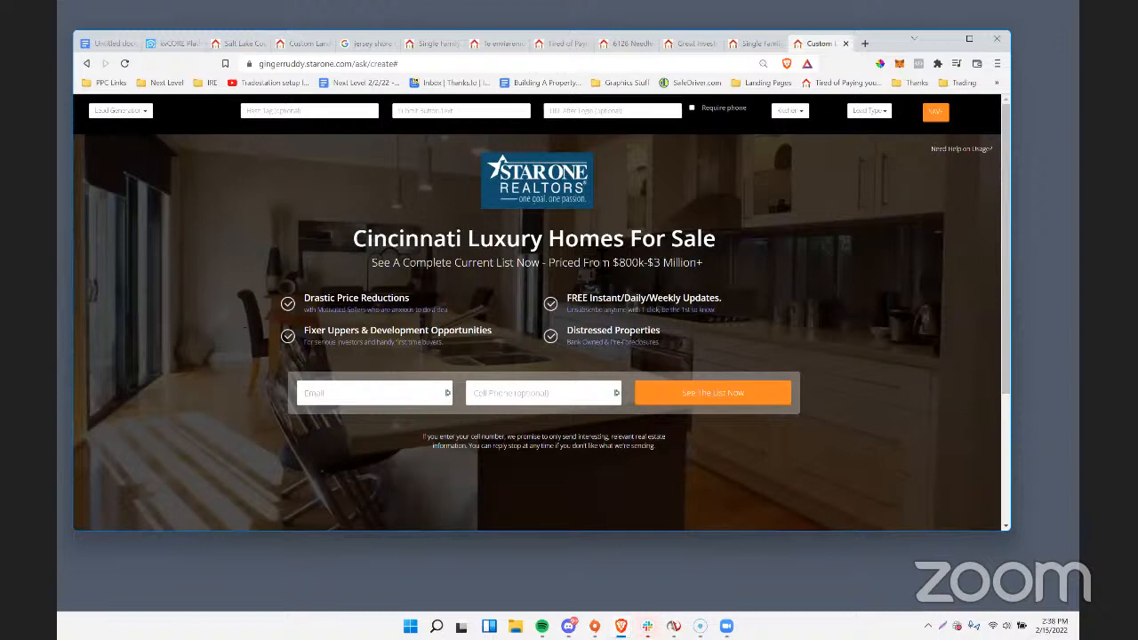
pyautogui.click(792, 112)
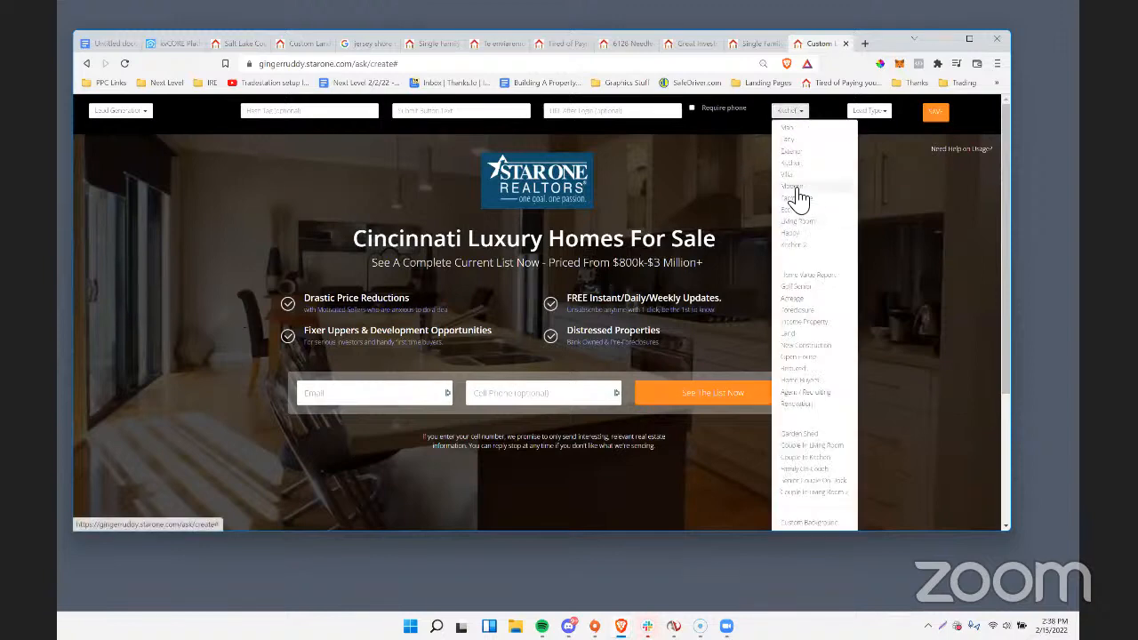
pyautogui.click(797, 187)
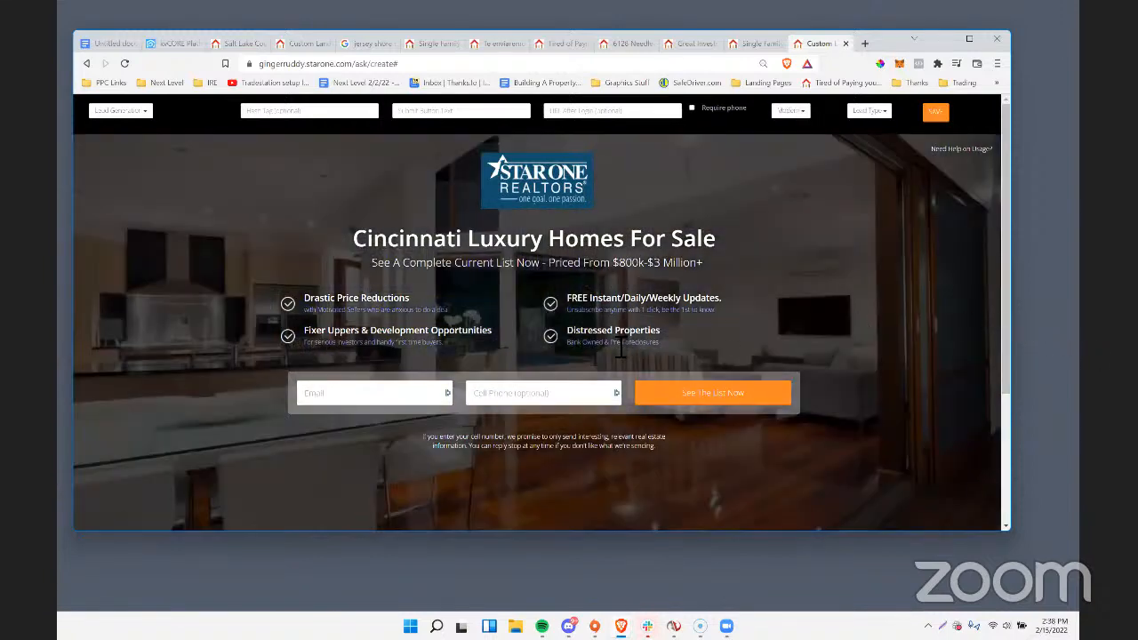
# Remove all four checkmarked bullet points between the subheadline and the lead form.
pyautogui.click(376, 307)
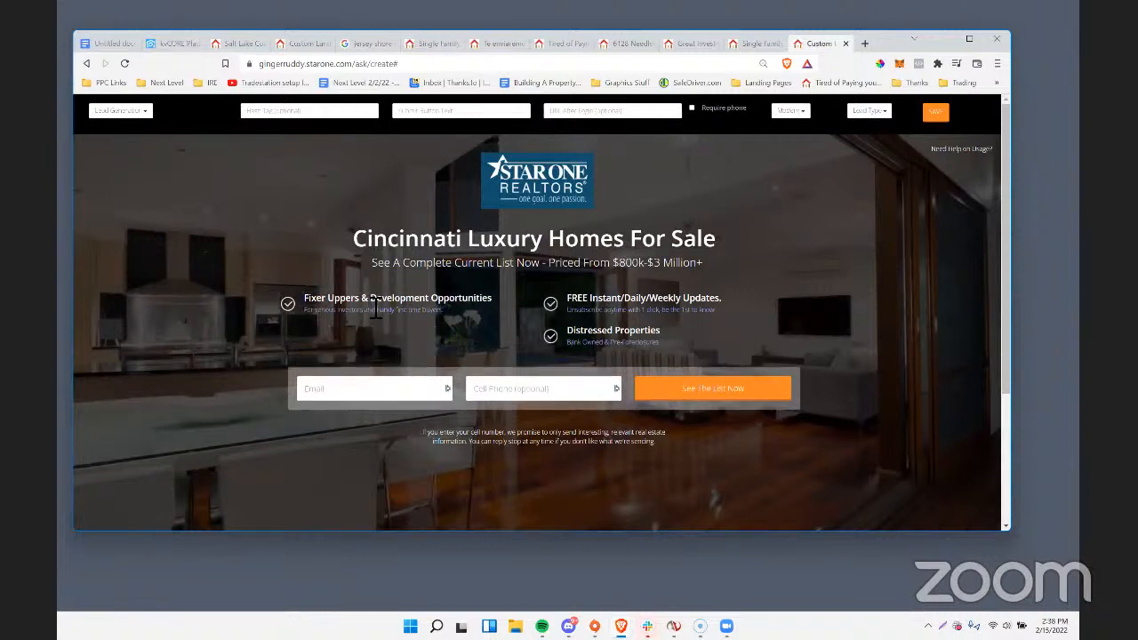
pyautogui.click(376, 304)
pyautogui.click(622, 304)
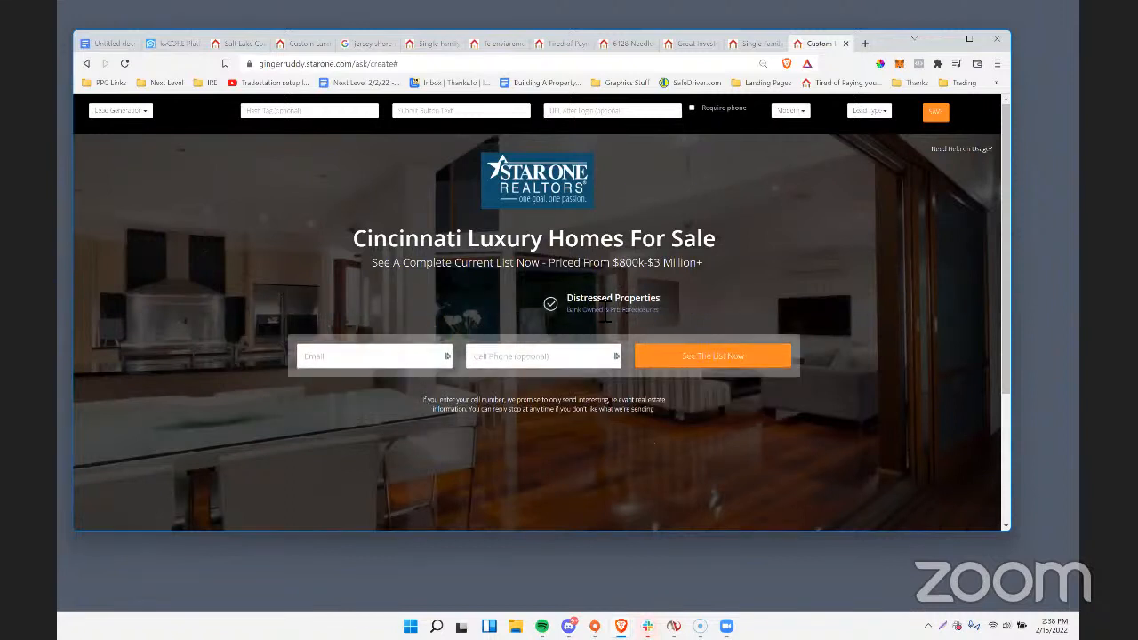
pyautogui.doubleClick(601, 298)
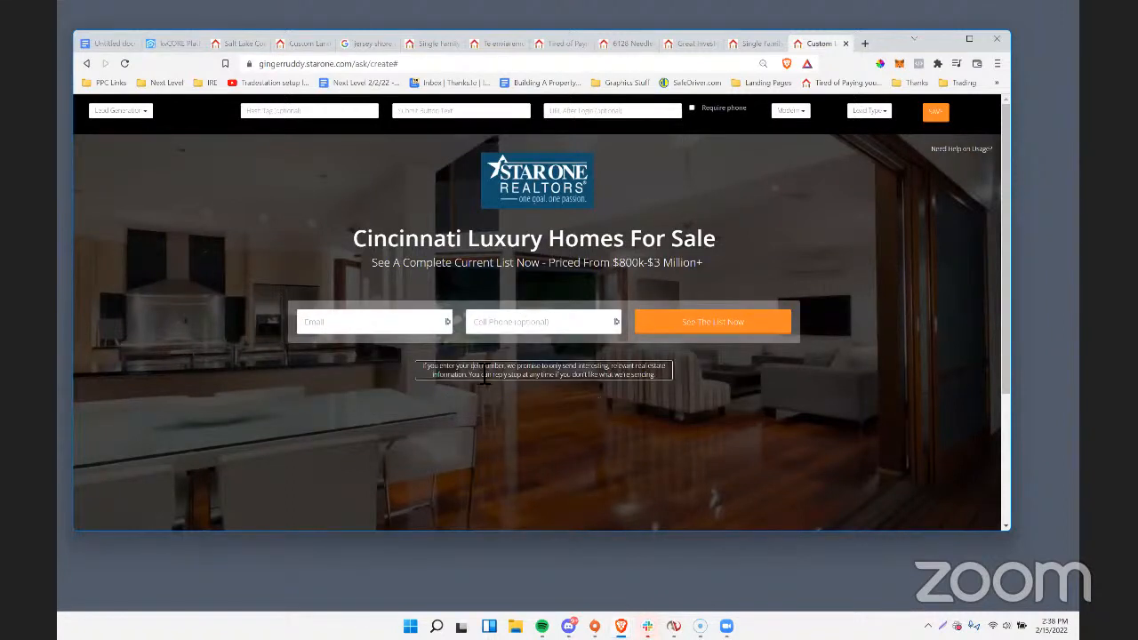
# End the cell-number note with "we'll text you advance notice of any great high end properties about to hit the market... so you know before other buyers do.".
pyautogui.moveTo(518, 368); pyautogui.dragTo(673, 381)
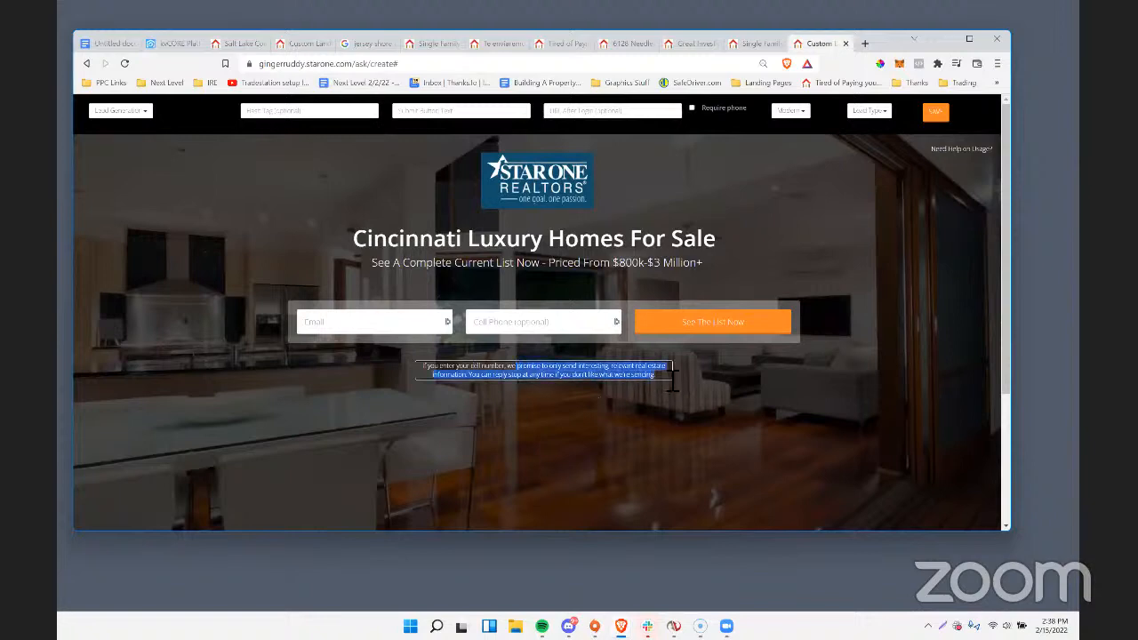
pyautogui.write("'ll")
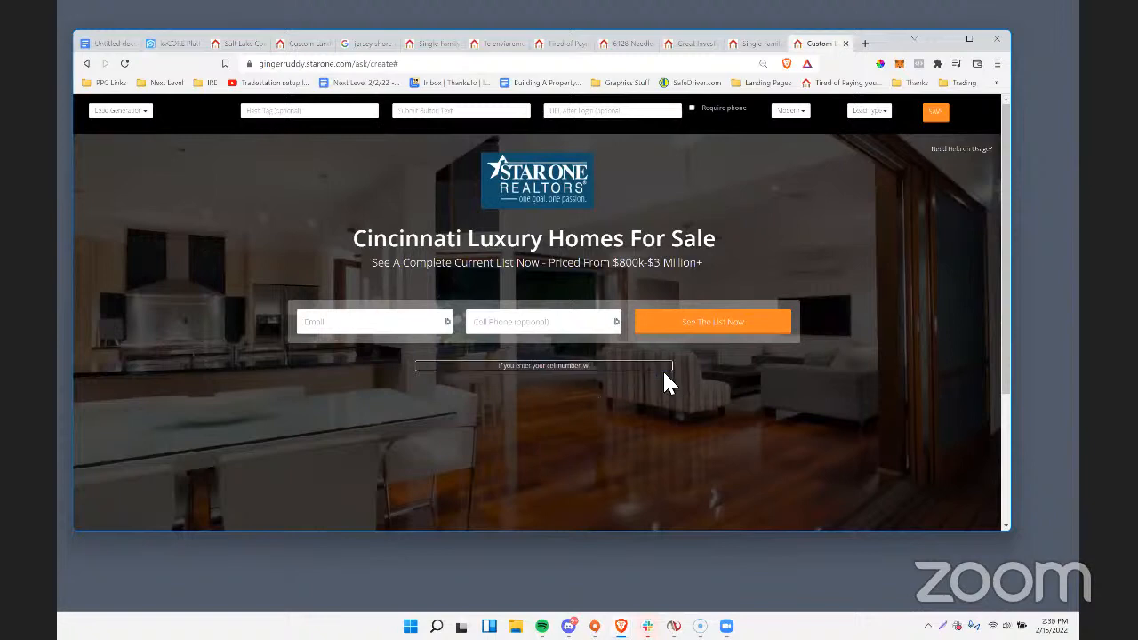
pyautogui.write(' text you atdvance notice of any')
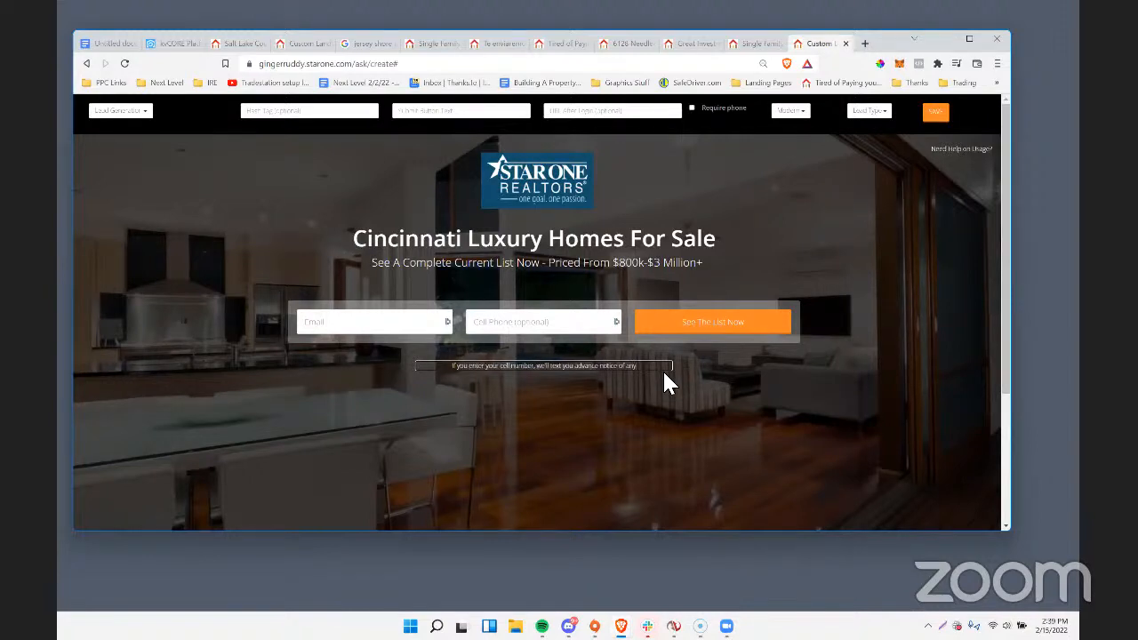
pyautogui.write(' great high')
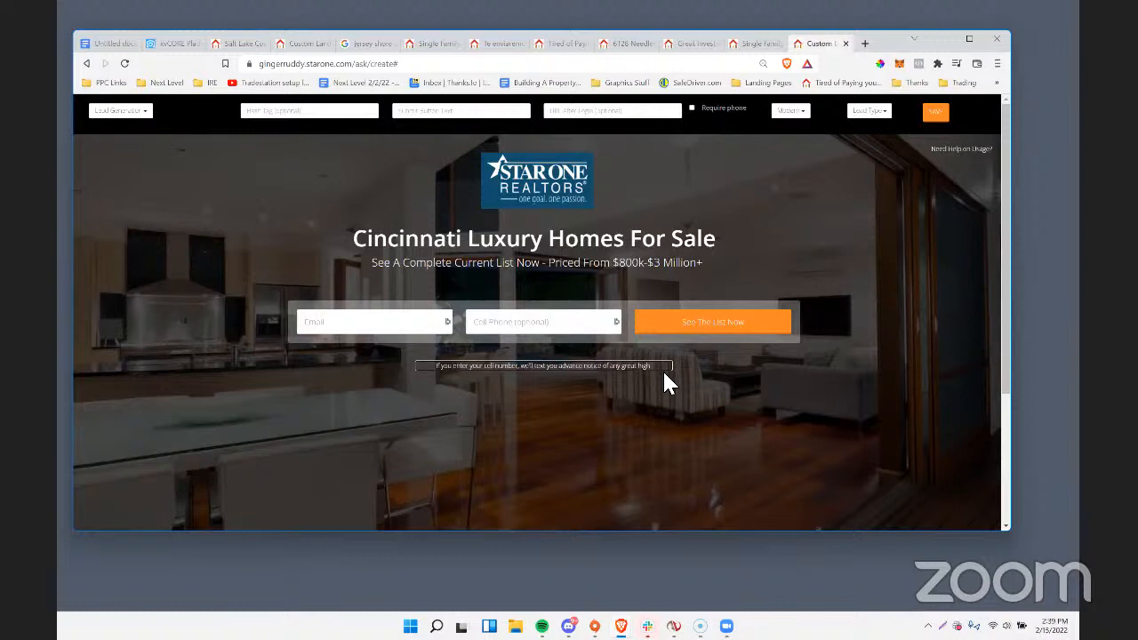
pyautogui.write(' end sroperties about')
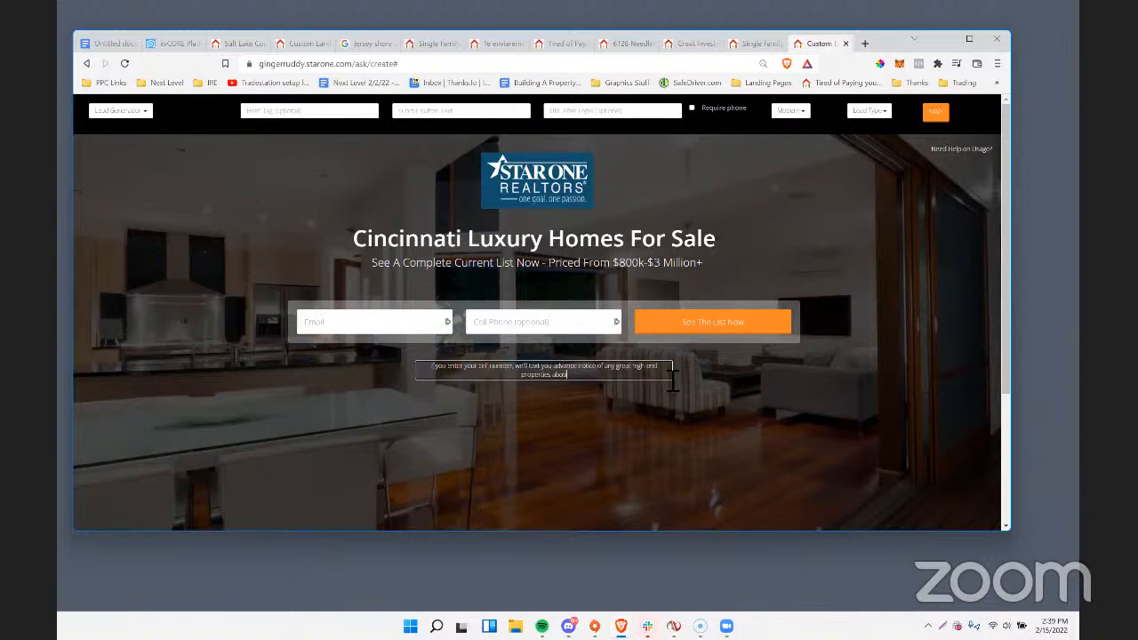
pyautogui.write(' to hit the market... so you know before other buyers do.')
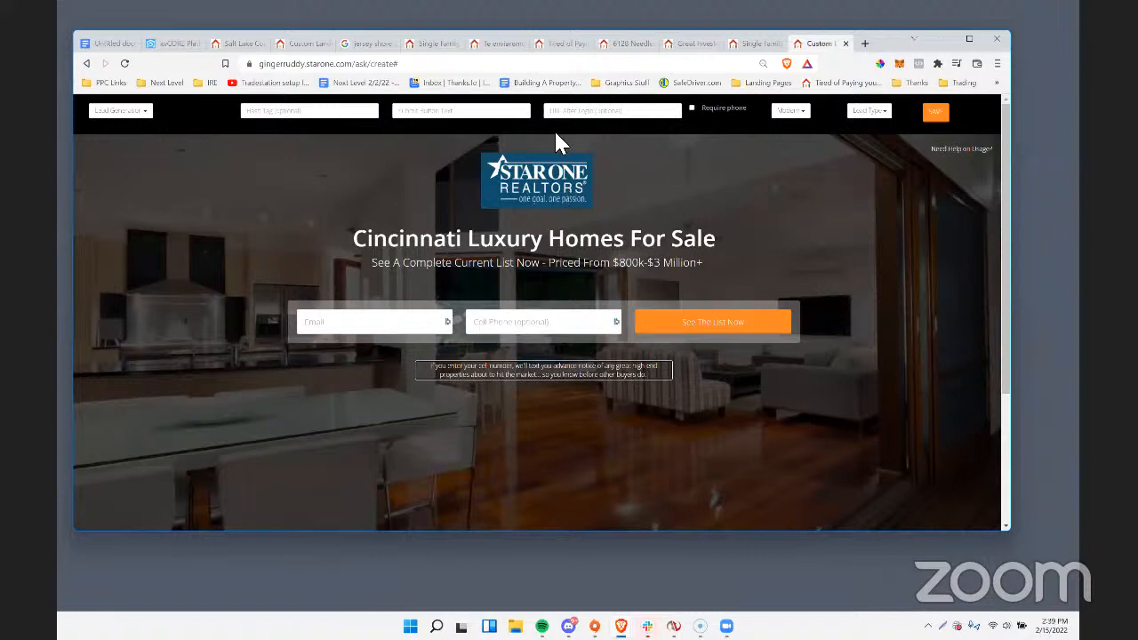
# Copy the web address of the filtered Cincinnati search results and enter it as the landing page's URL after login.
pyautogui.click(754, 43)
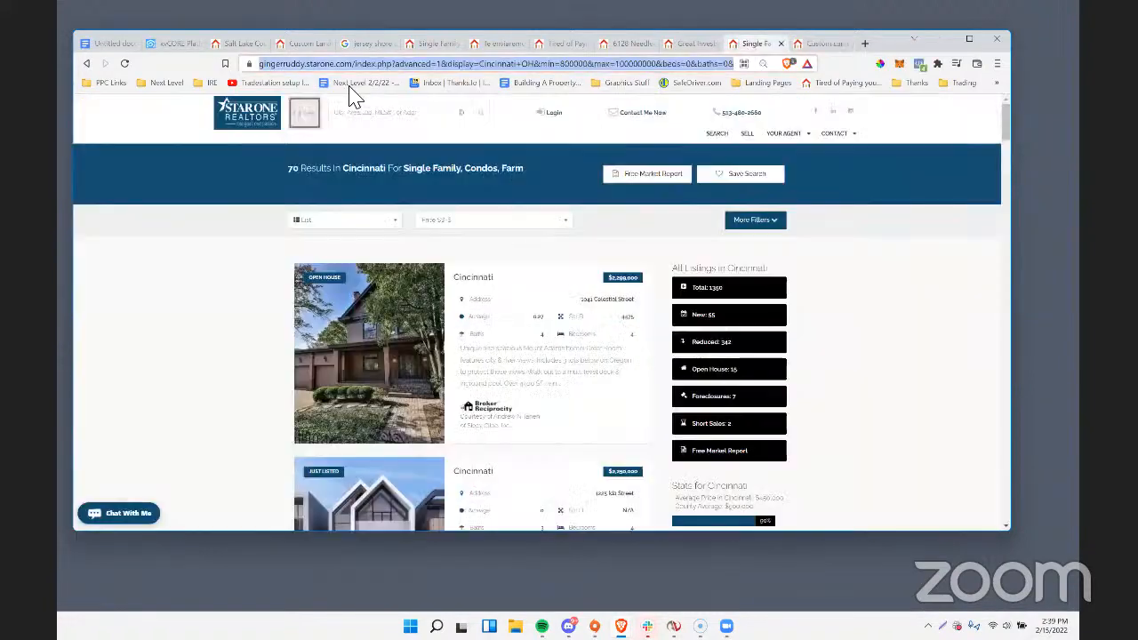
pyautogui.rightClick(334, 63)
pyautogui.click(394, 128)
pyautogui.click(809, 43)
pyautogui.click(602, 113)
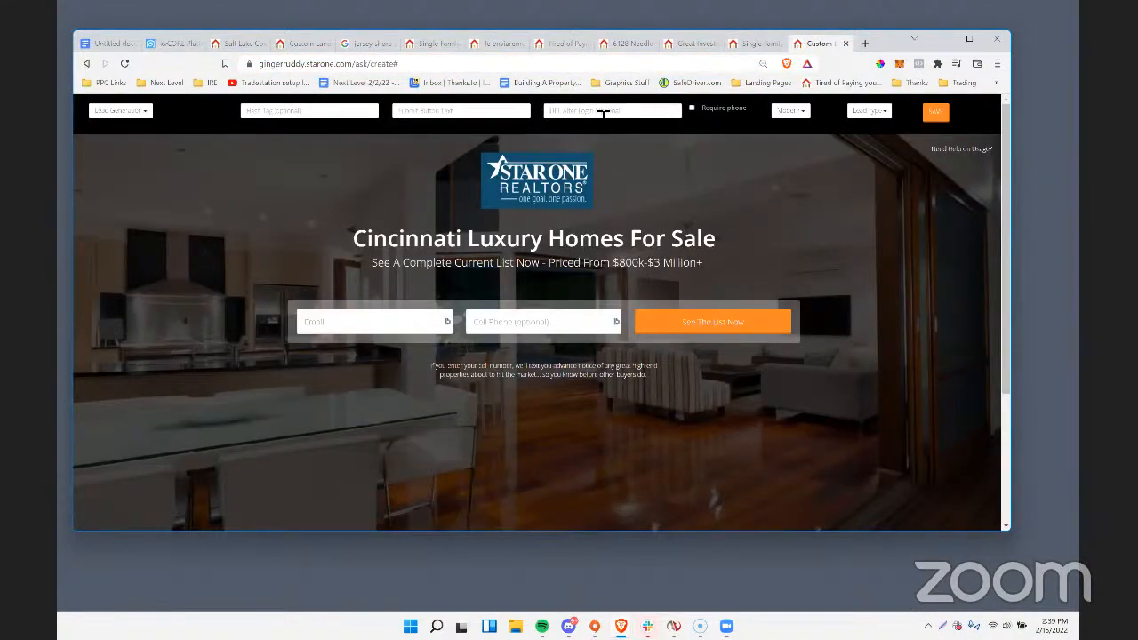
pyautogui.hotkey('ctrl', 'v')
# Set the submit button text to "See The List Now", enter a luxury hashtag for the page, and narrow the browser window.
pyautogui.click(455, 114)
pyautogui.write('Se')
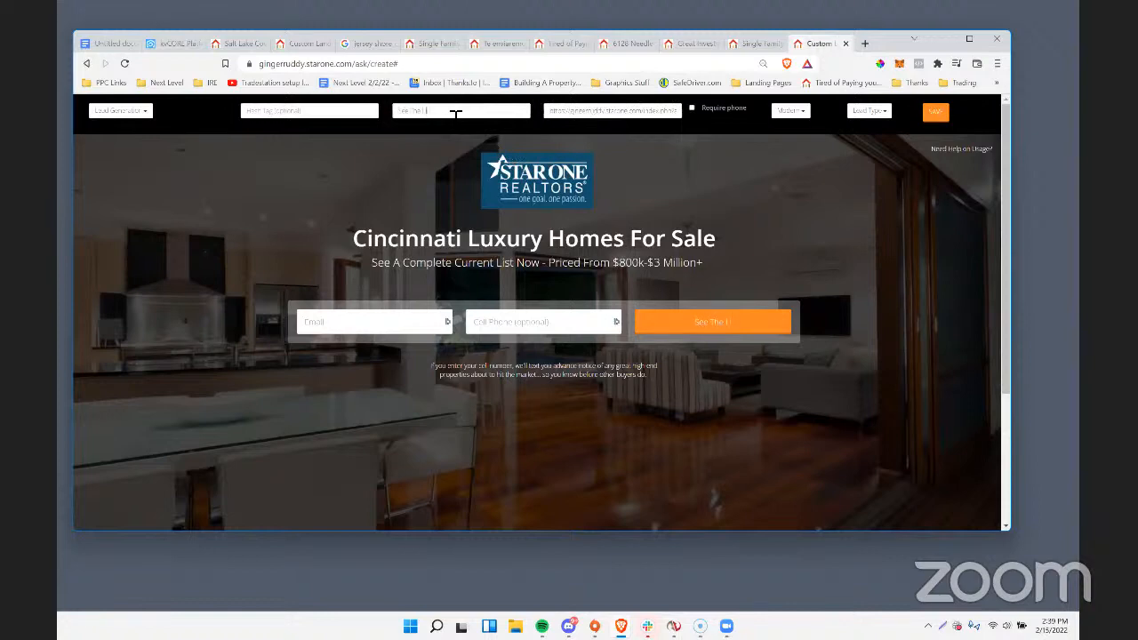
pyautogui.write('e The List Now')
pyautogui.click(283, 113)
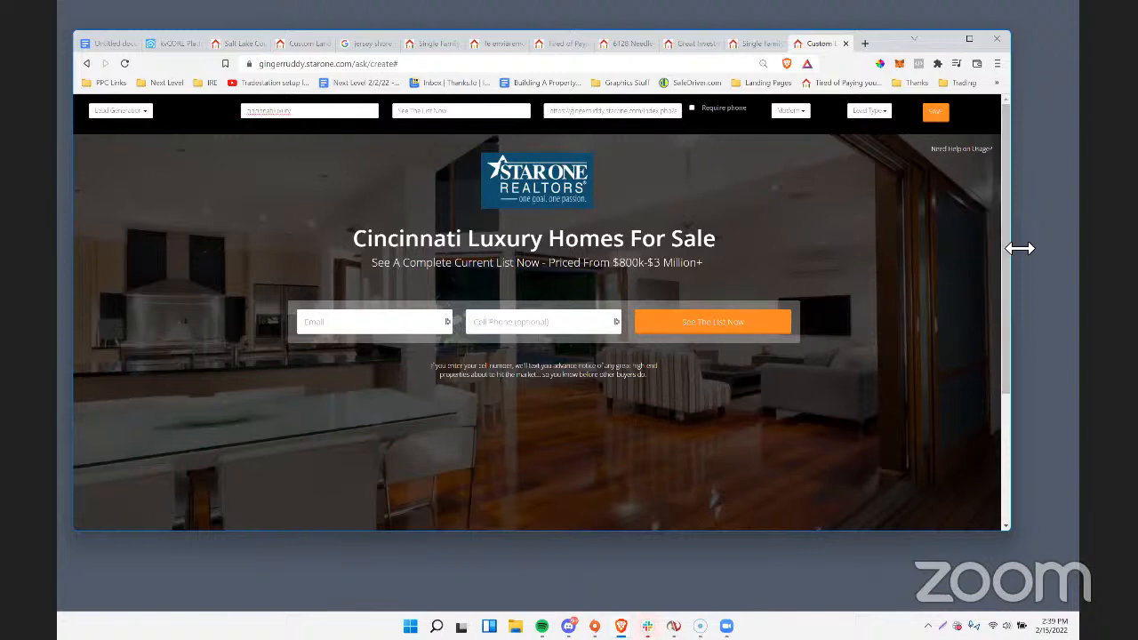
pyautogui.moveTo(1020, 248); pyautogui.dragTo(790, 248)
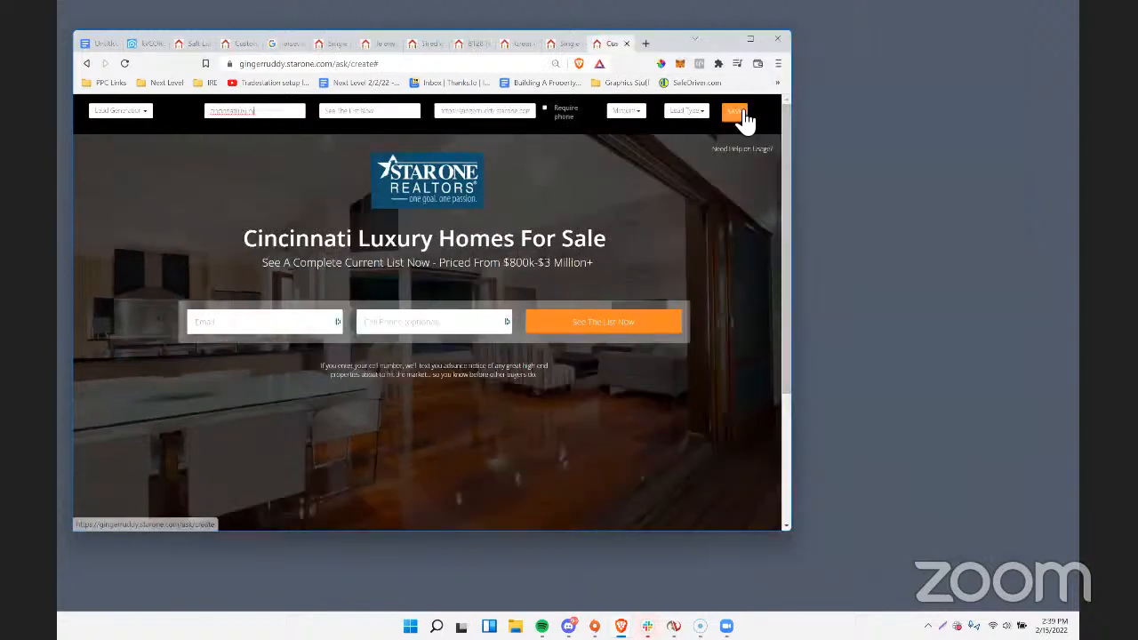
# Save the Cincinnati luxury homes landing page, review its published headline and price range, and widen the browser window.
pyautogui.click(738, 112)
pyautogui.click(506, 234)
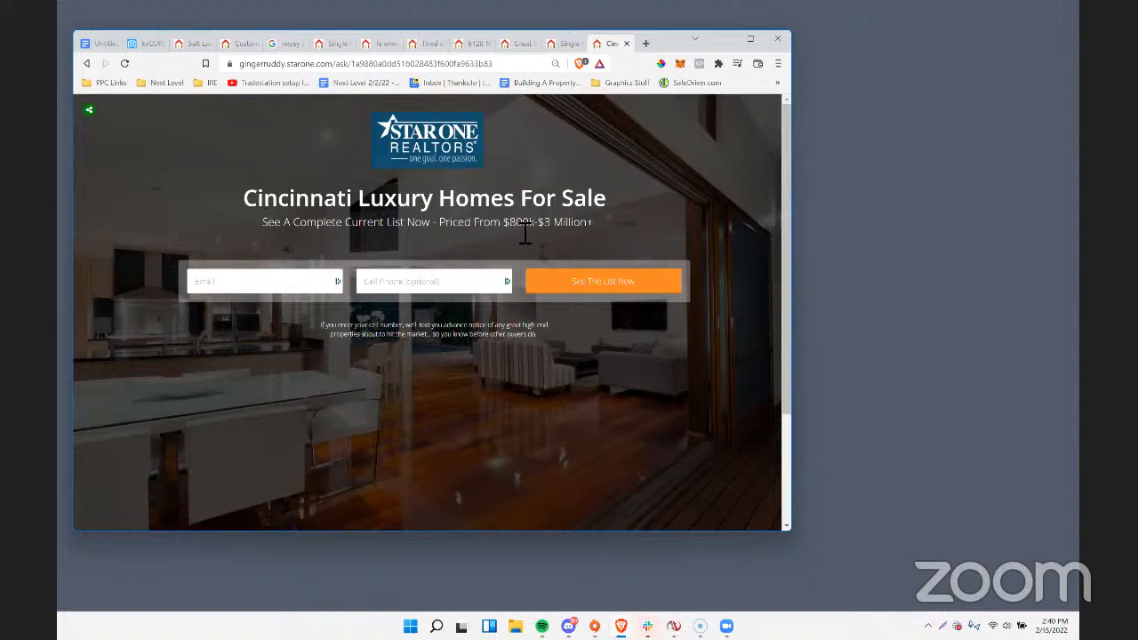
pyautogui.moveTo(510, 224); pyautogui.dragTo(587, 228)
pyautogui.click(543, 342)
pyautogui.moveTo(791, 330); pyautogui.dragTo(970, 331)
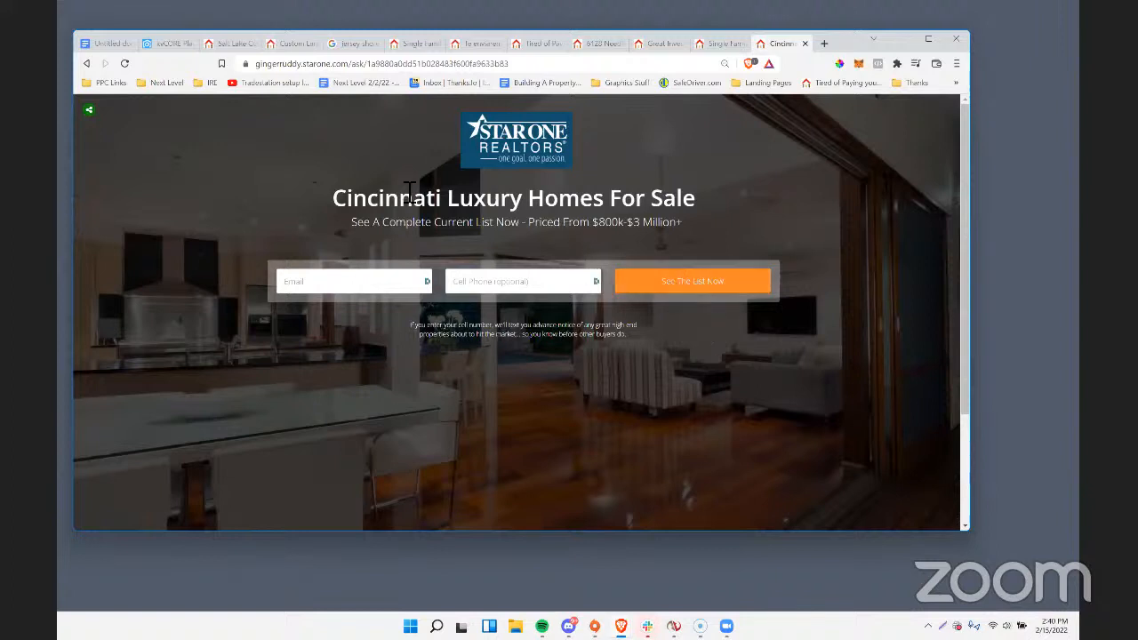
# Submit the published page's lead form with a test email address, leaving the optional cell phone blank.
pyautogui.click(373, 279)
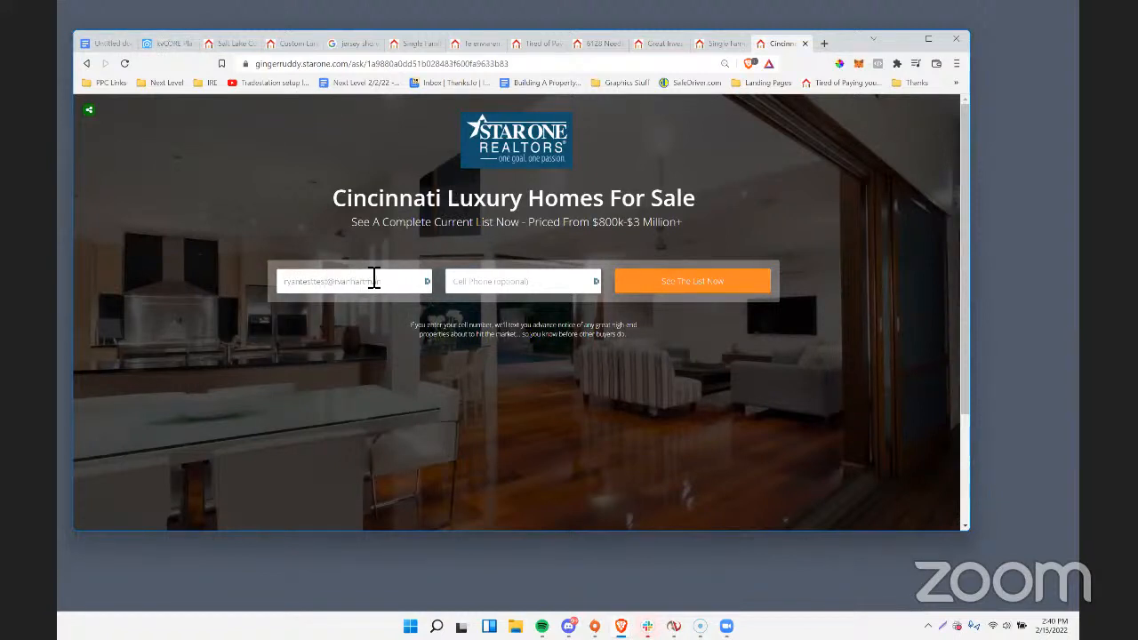
pyautogui.click(720, 290)
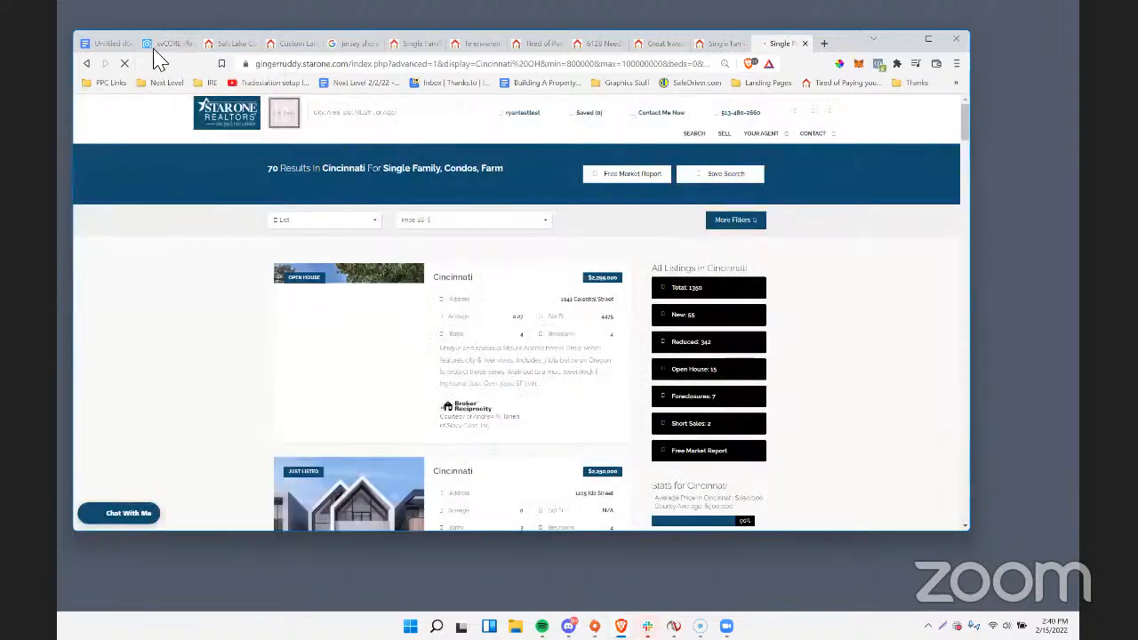
# Switch to kvCORE and open the list of all contacts in the Smart CRM.
pyautogui.click(160, 45)
pyautogui.scroll(8, 247, 257)
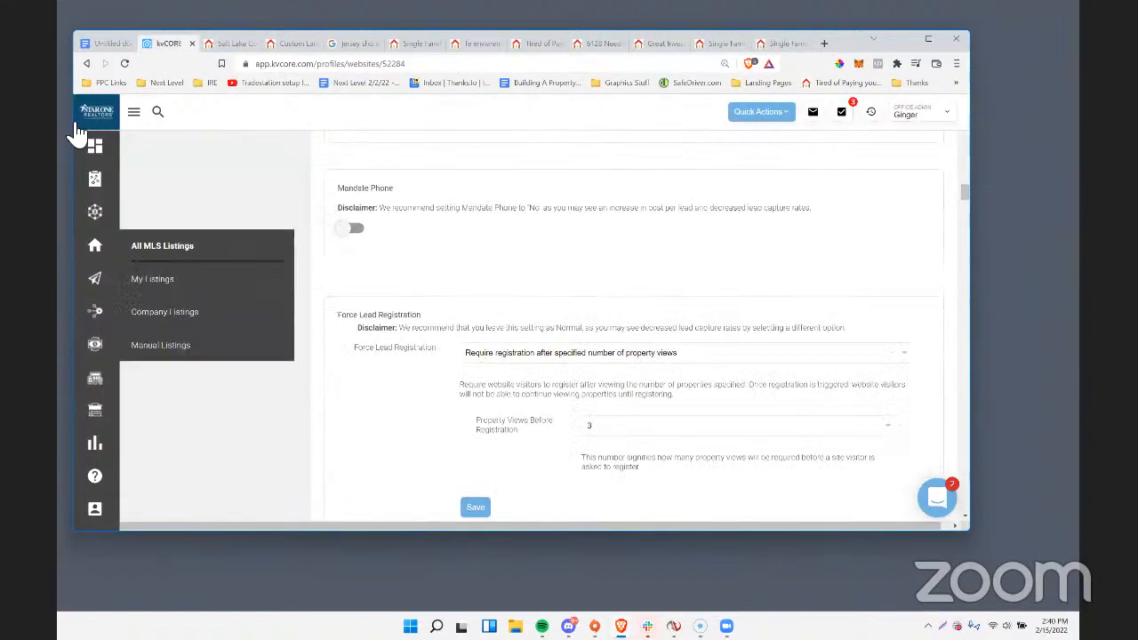
pyautogui.click(136, 118)
pyautogui.moveTo(139, 223)
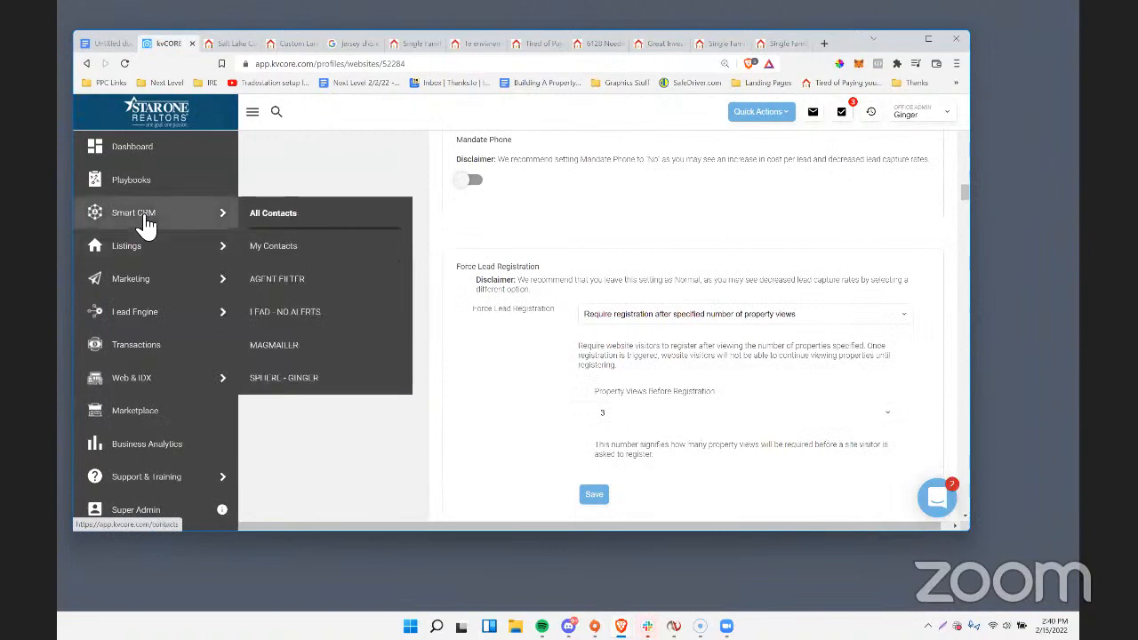
pyautogui.click(279, 222)
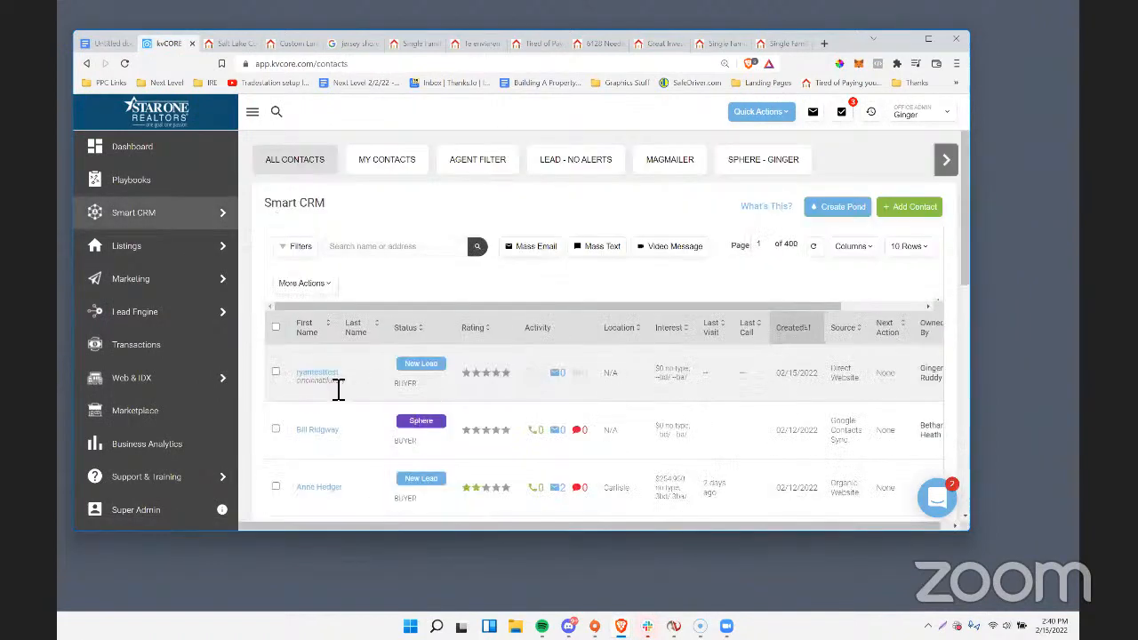
# Copy the cincinnatiluxury hashtag shown under the newest test lead.
pyautogui.moveTo(354, 389); pyautogui.dragTo(295, 387)
pyautogui.rightClick(313, 386)
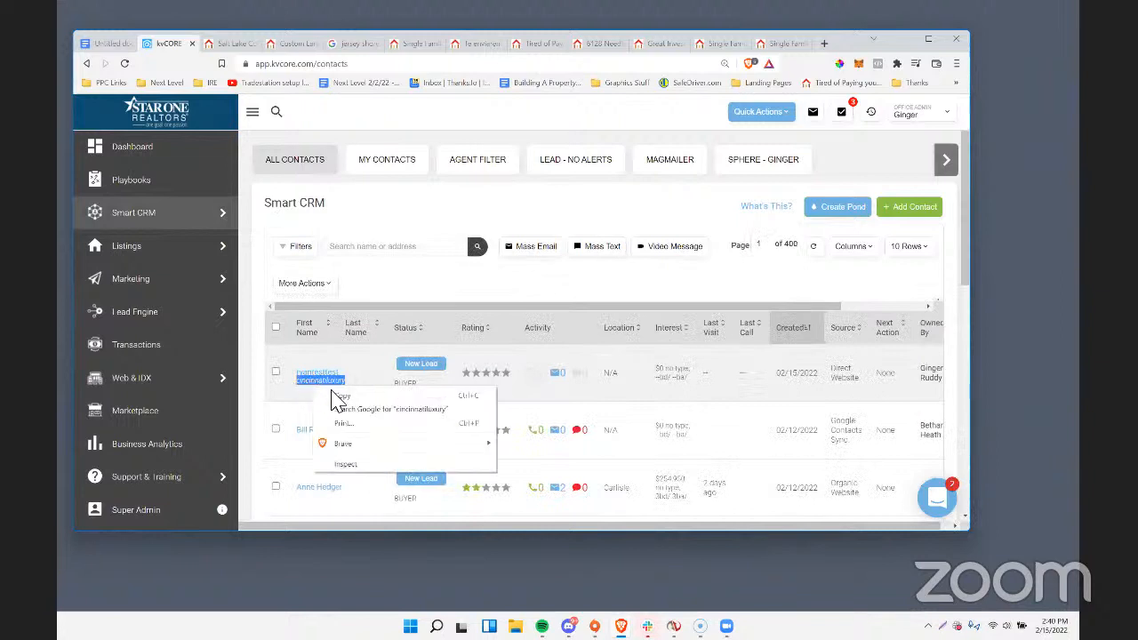
pyautogui.click(333, 395)
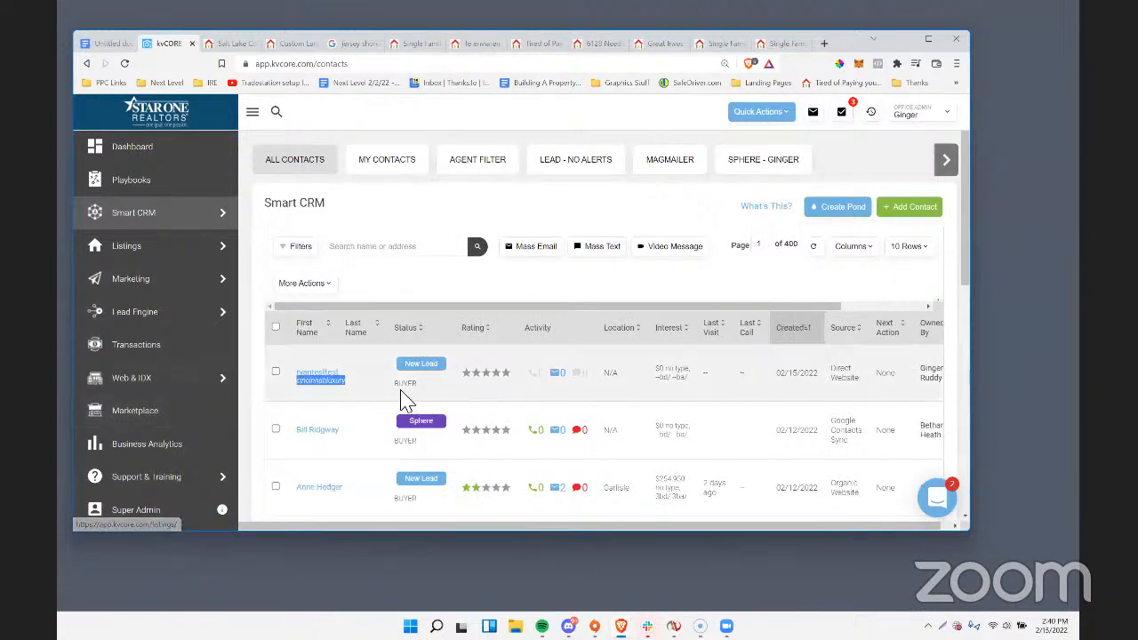
pyautogui.rightClick(322, 385)
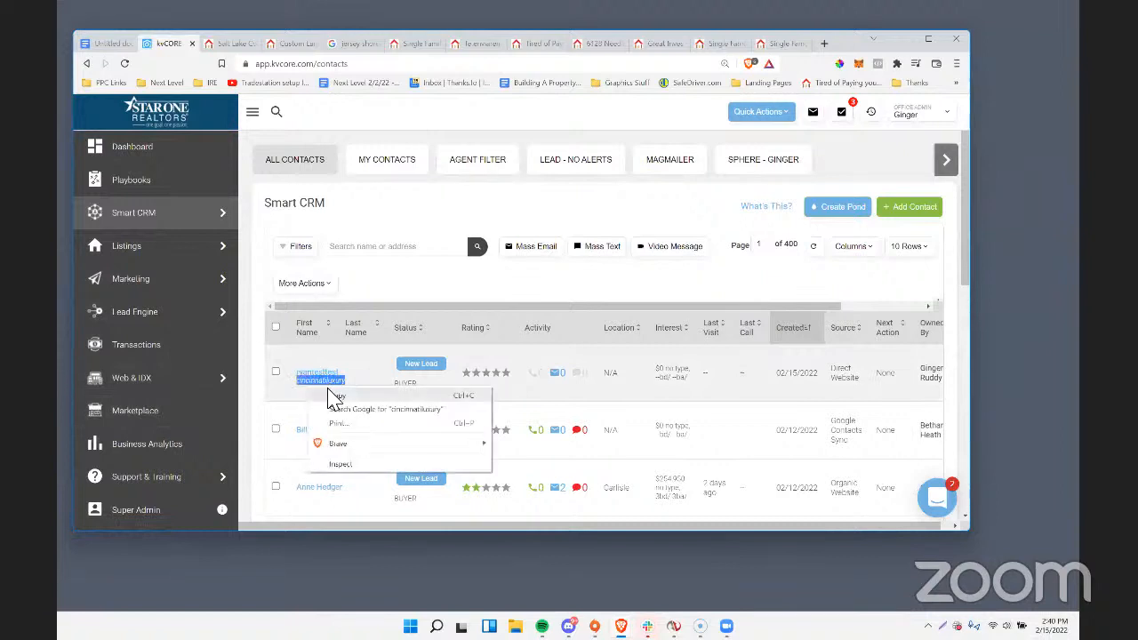
pyautogui.click(324, 395)
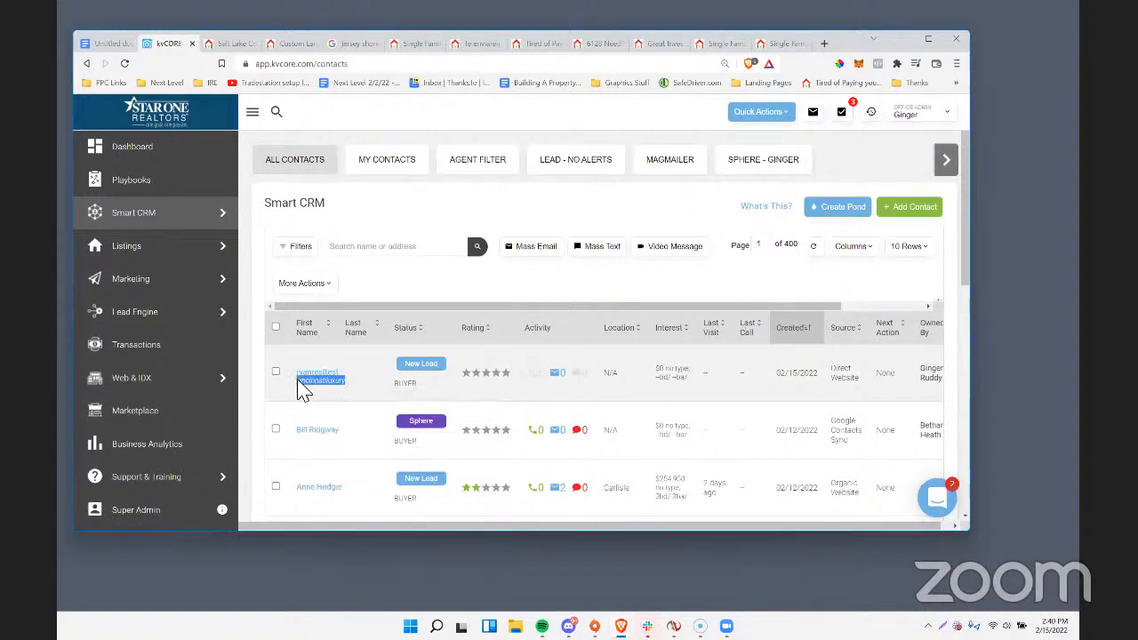
pyautogui.moveTo(193, 373)
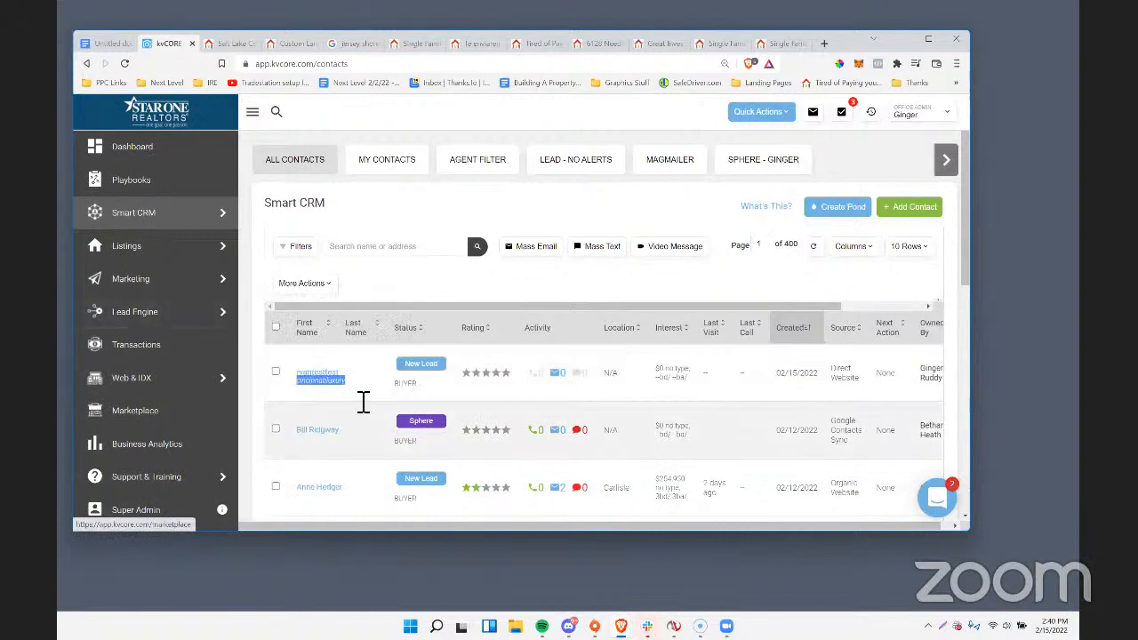
# Open the marketing area's listing alerts page at the Auto Assigned Search Alerts section.
pyautogui.moveTo(137, 380)
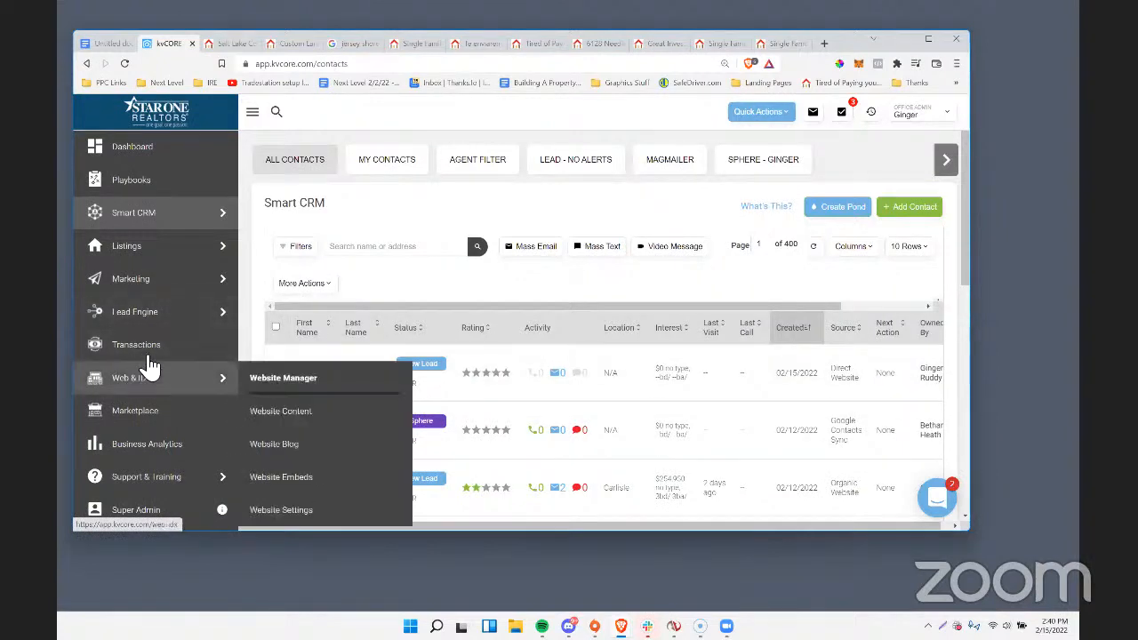
pyautogui.click(140, 287)
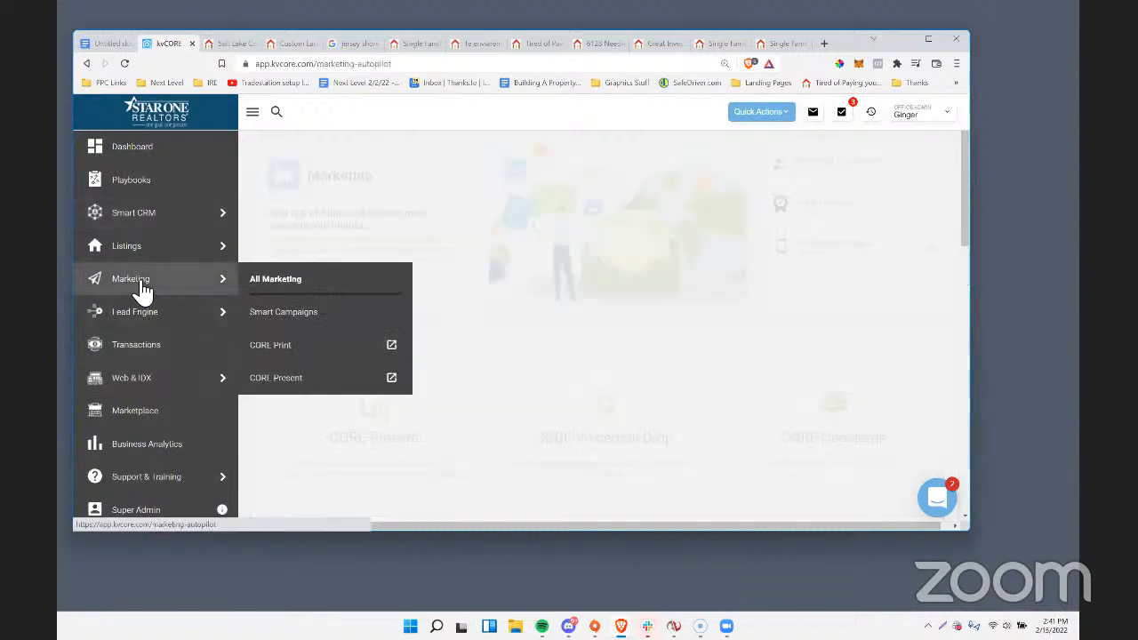
pyautogui.scroll(-5, 727, 339)
pyautogui.scroll(-2, 729, 338)
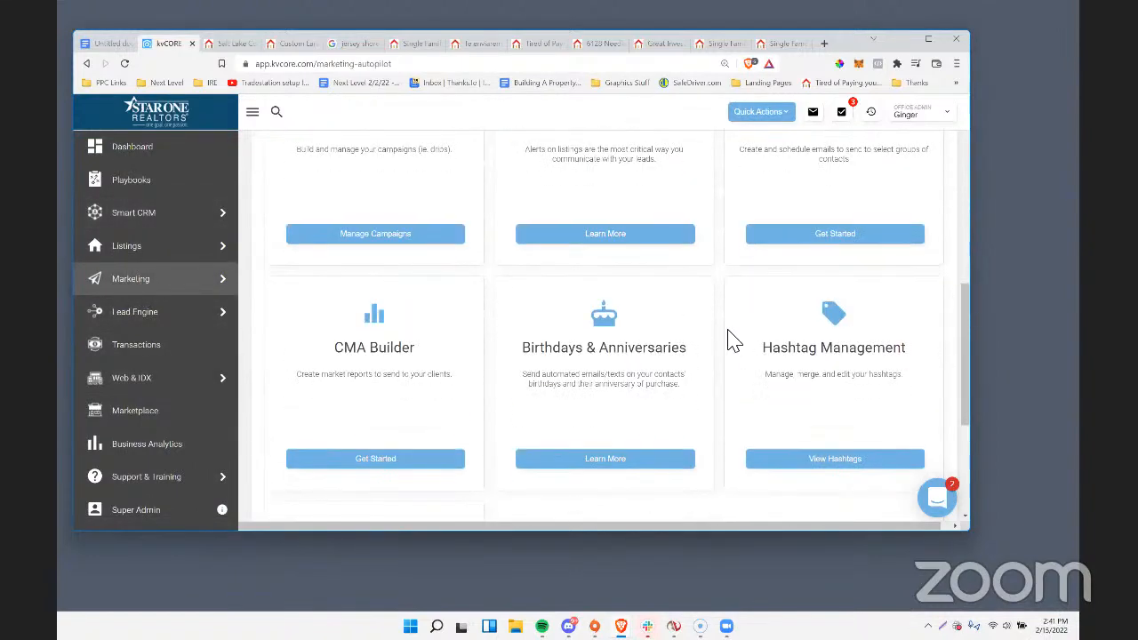
pyautogui.scroll(2, 729, 337)
pyautogui.click(593, 367)
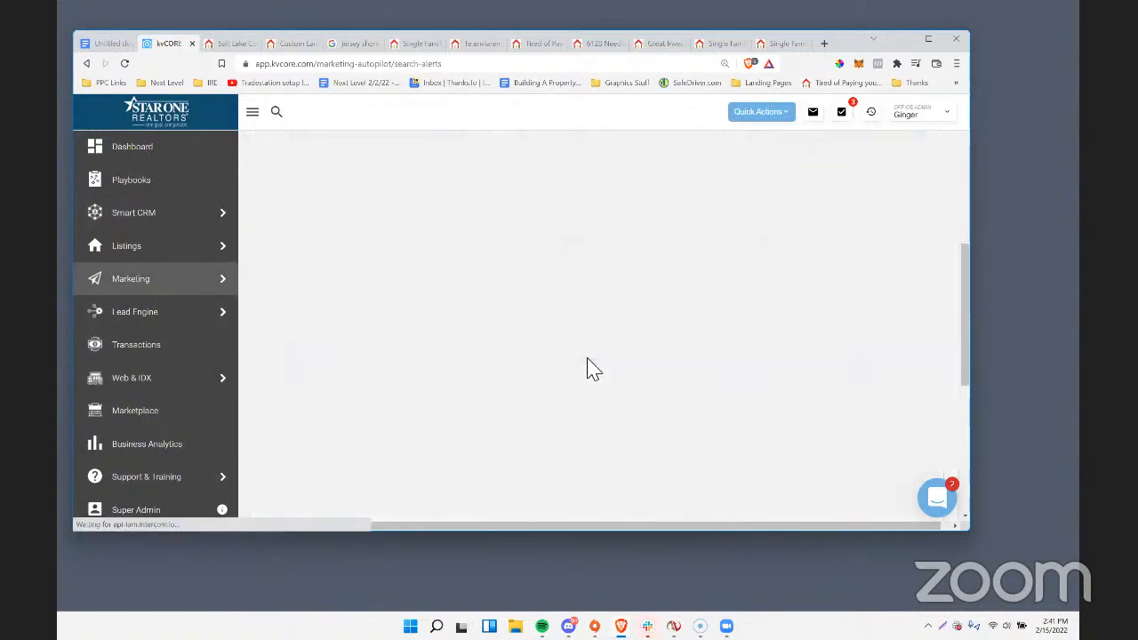
pyautogui.scroll(-1, 587, 368)
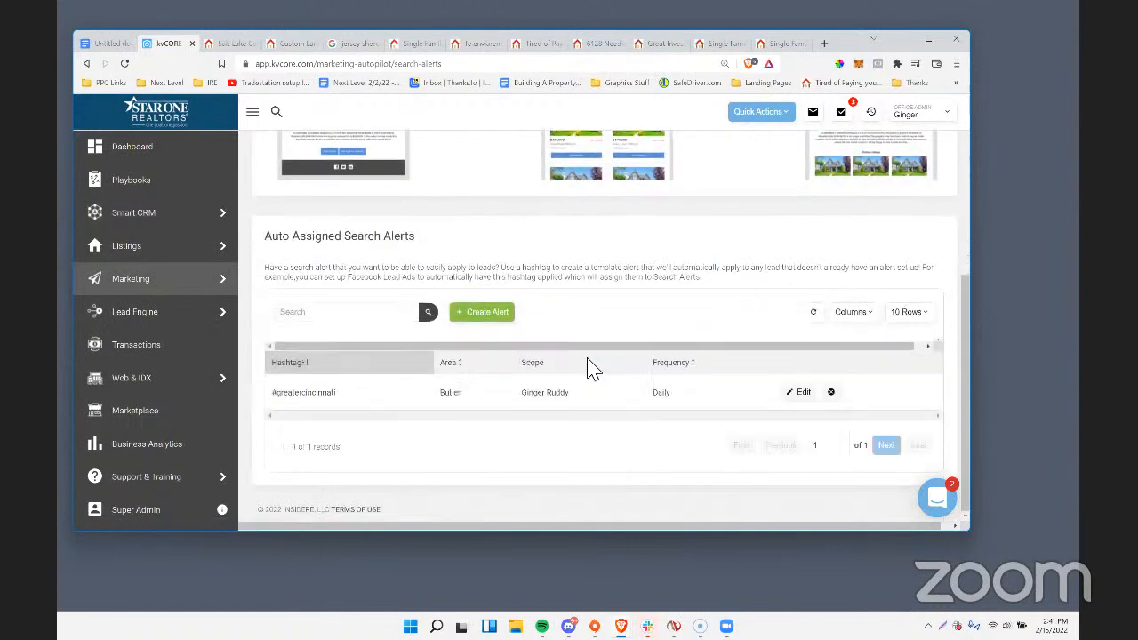
# Start a new search alert for the cincinnatiluxury hashtag with the city of Cincinnati, OH as its location.
pyautogui.click(480, 315)
pyautogui.click(324, 224)
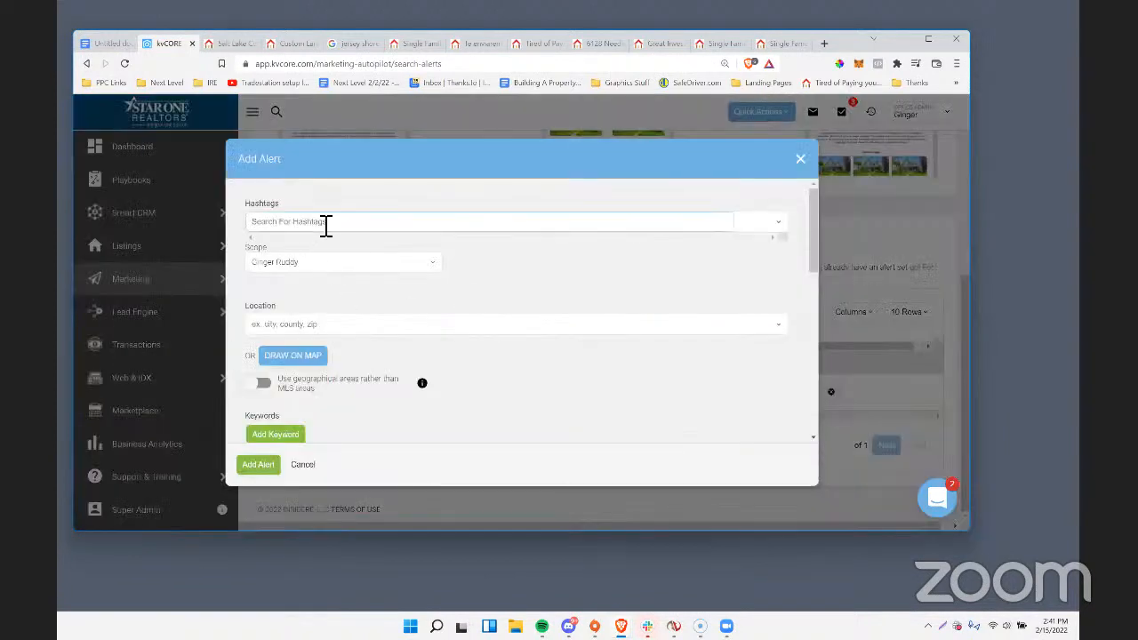
pyautogui.write('cincin')
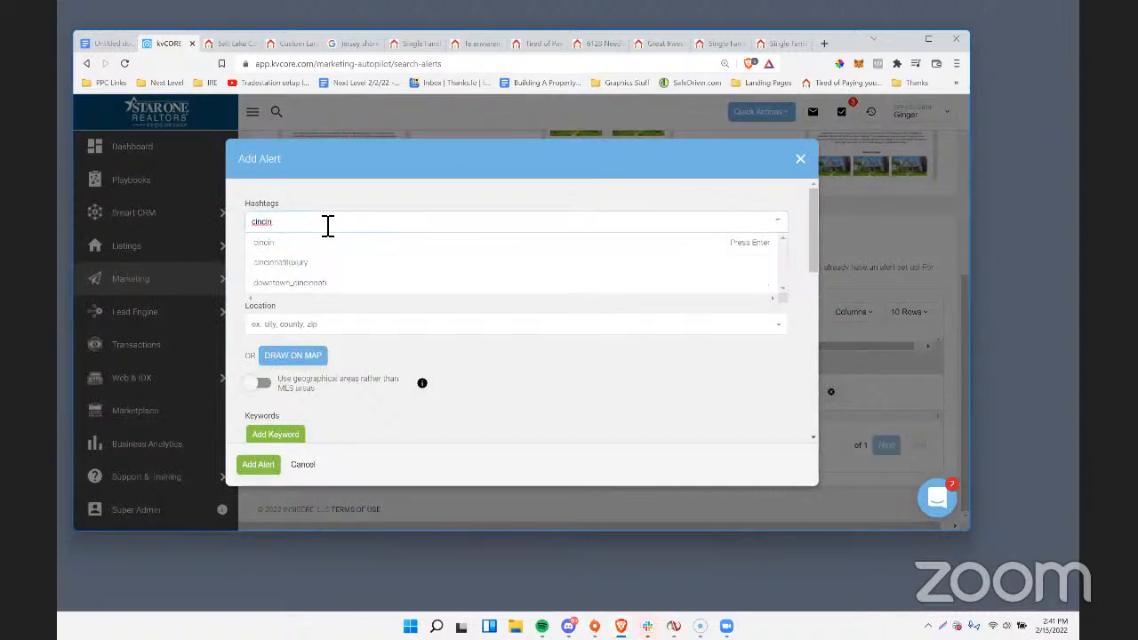
pyautogui.click(289, 265)
pyautogui.scroll(-1, 289, 267)
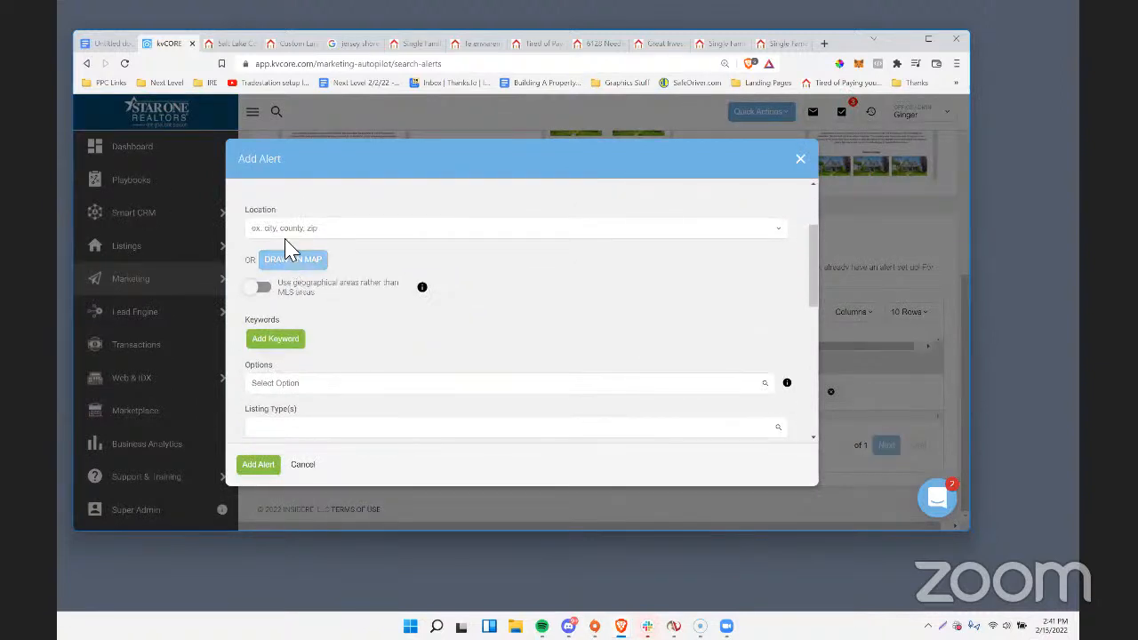
pyautogui.click(298, 230)
pyautogui.write('cinci')
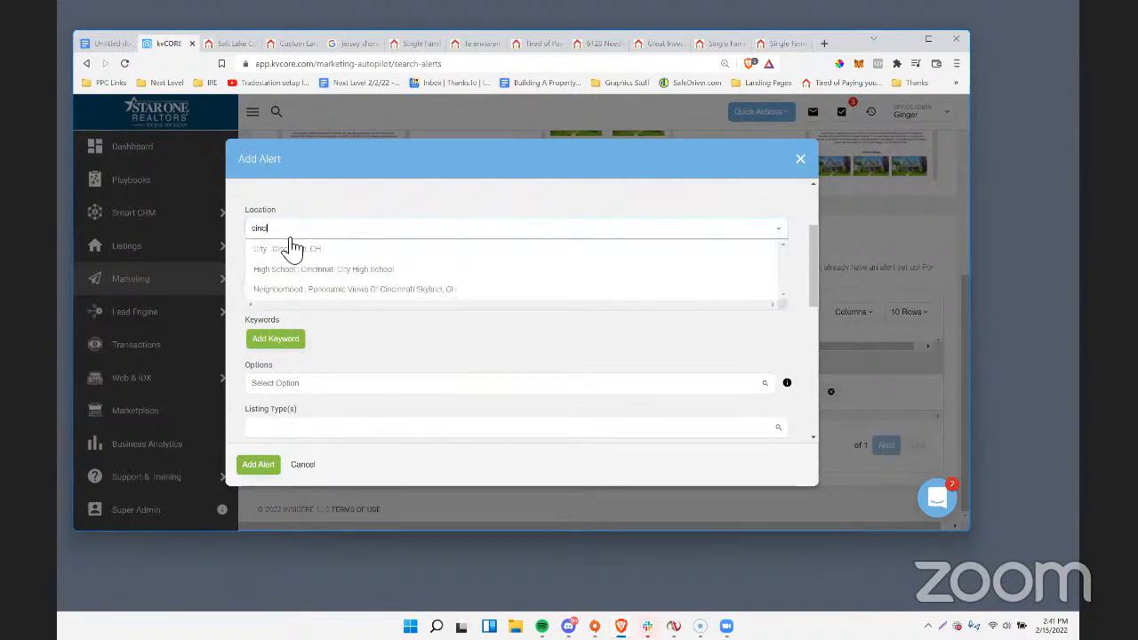
pyautogui.click(292, 253)
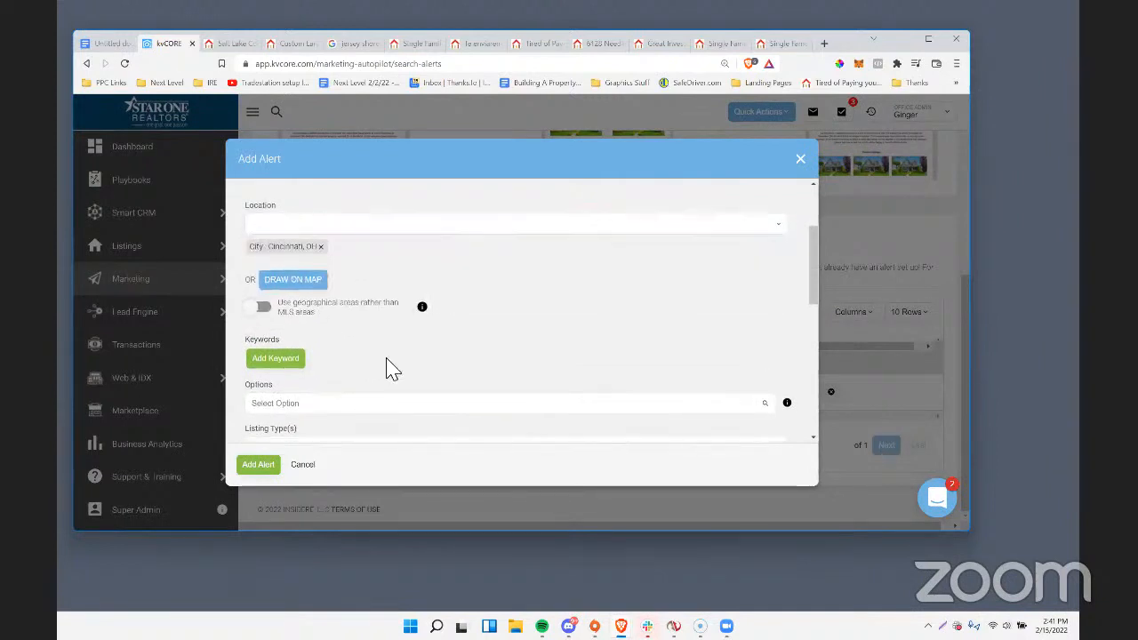
# Set the alert's minimum price to $800,000, keep the daily frequency, and add the alert.
pyautogui.scroll(-1, 389, 368)
pyautogui.scroll(-3, 313, 356)
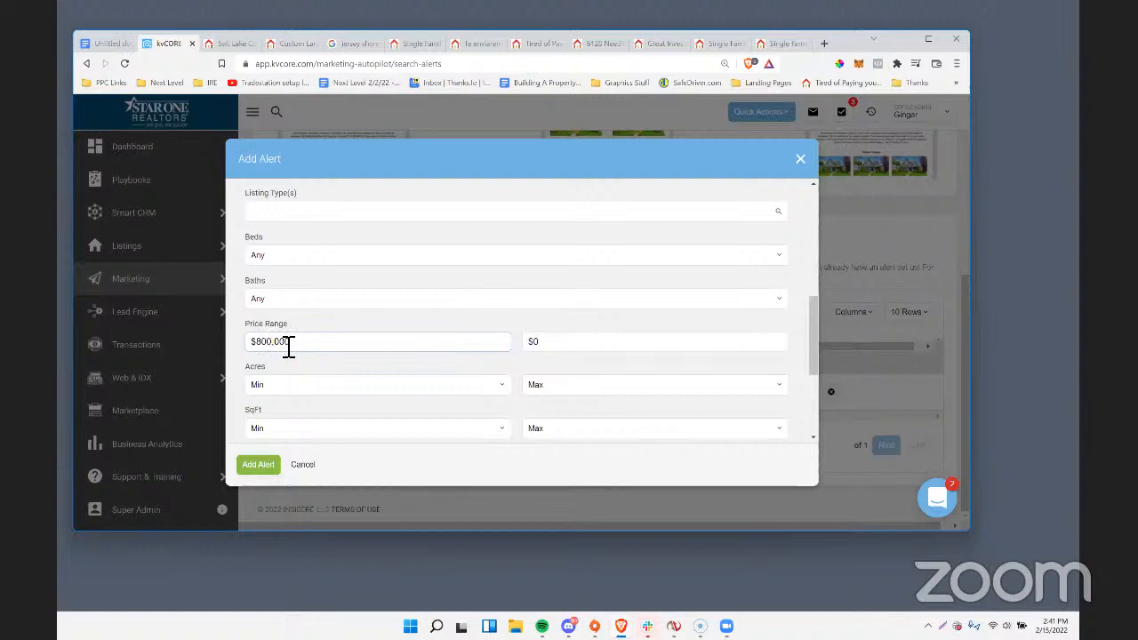
pyautogui.press('Tab')
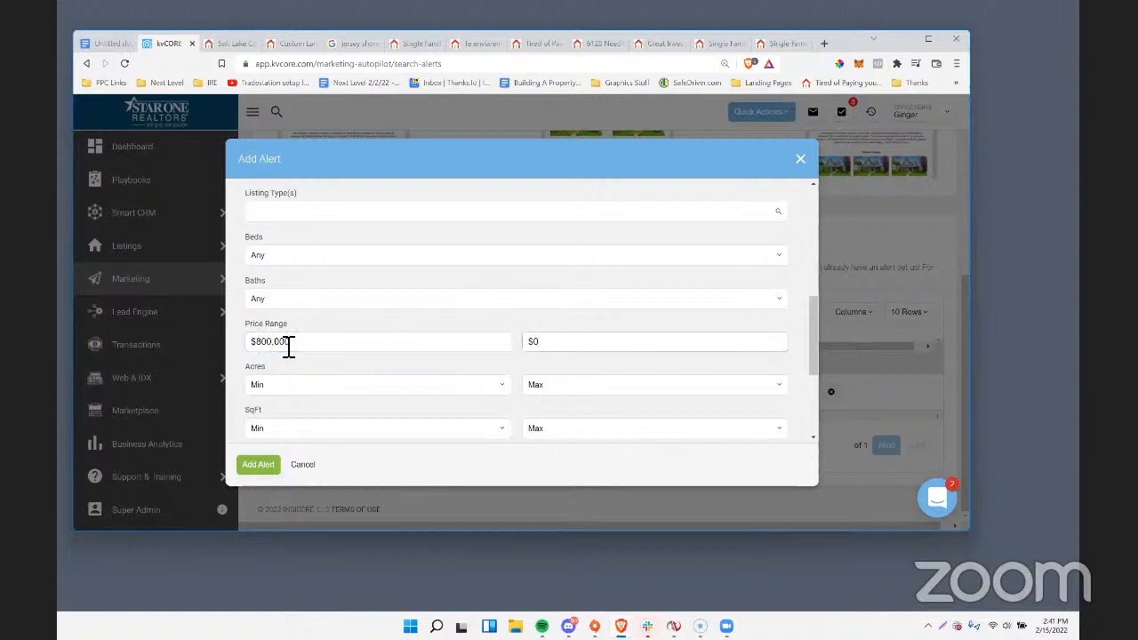
pyautogui.scroll(-4, 288, 350)
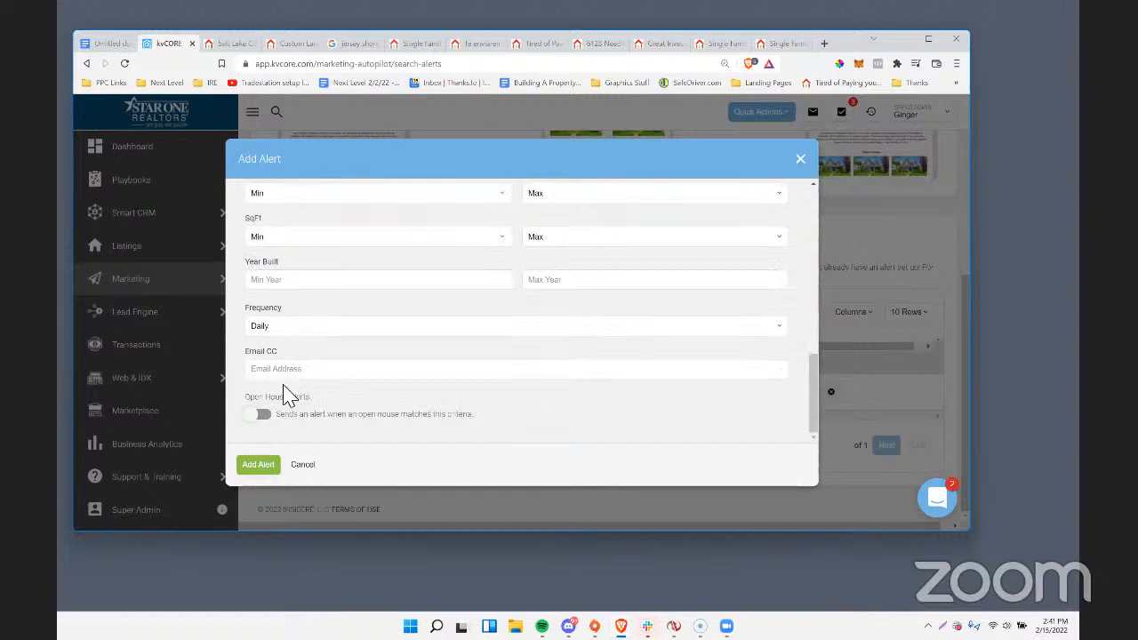
pyautogui.scroll(3, 284, 394)
pyautogui.scroll(-3, 283, 400)
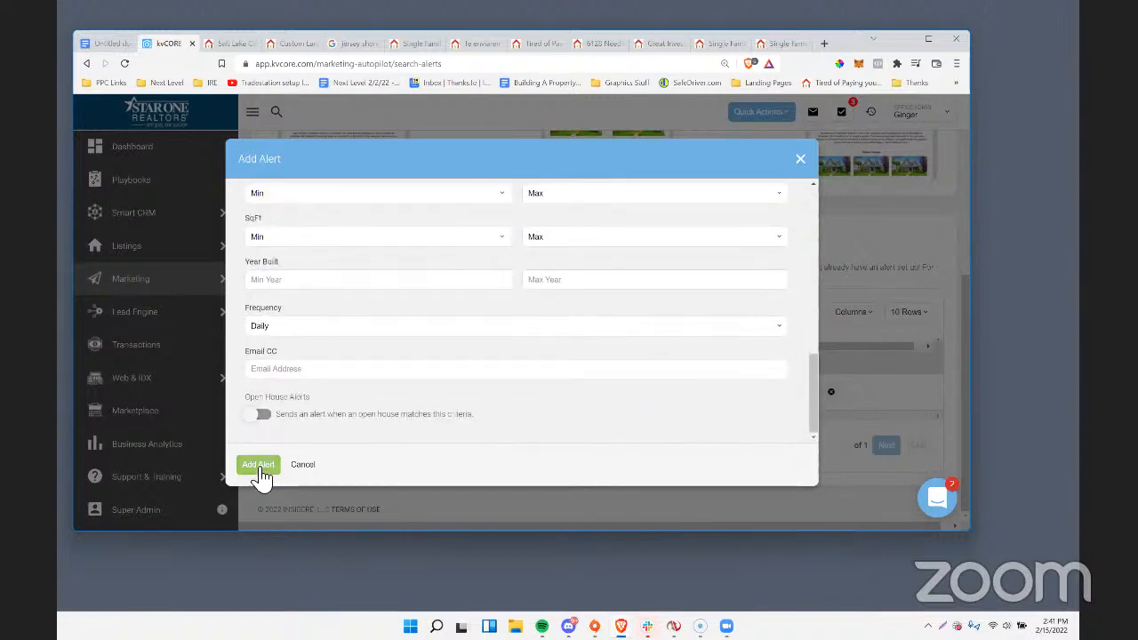
pyautogui.click(259, 466)
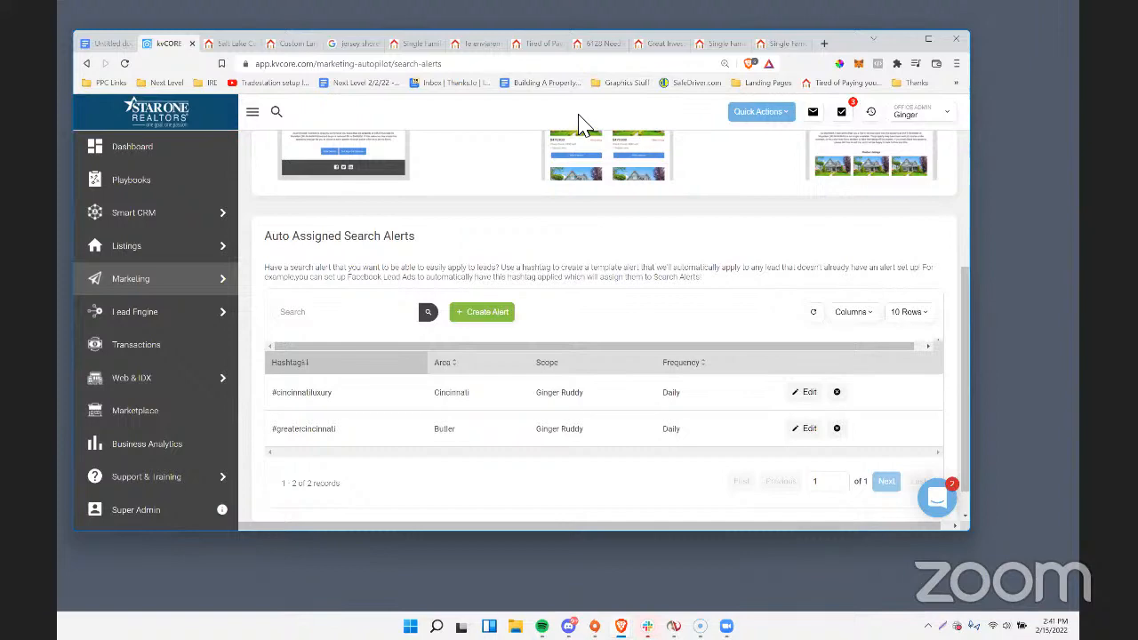
# Look through the Cincinnati search results, the Frederick investment landing page and the auto-assigned search alerts.
pyautogui.click(779, 43)
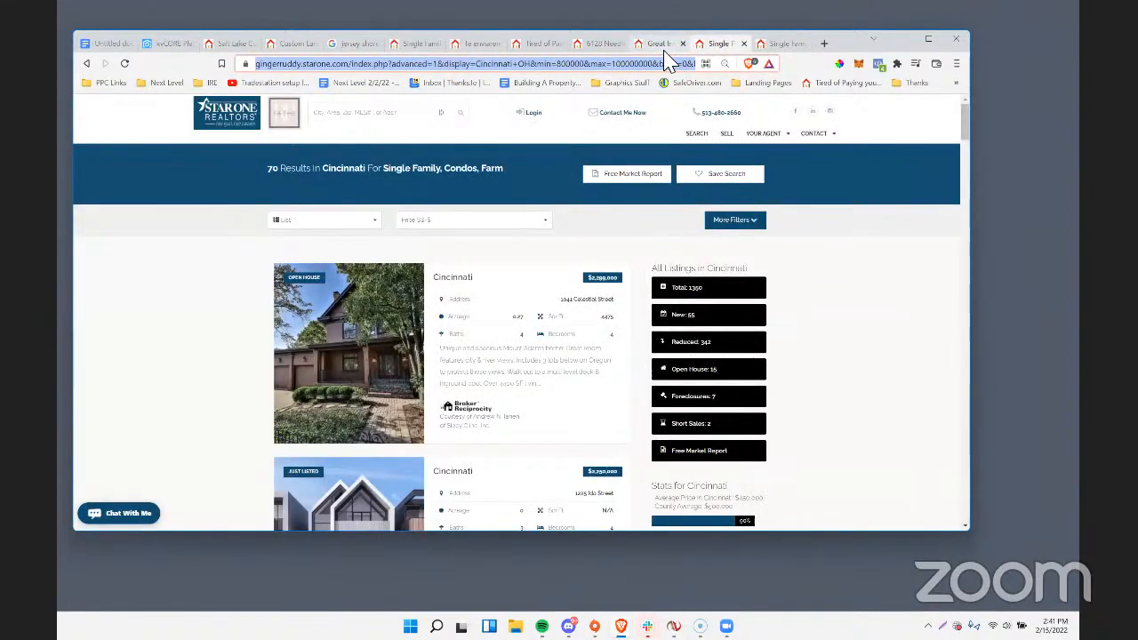
pyautogui.click(662, 45)
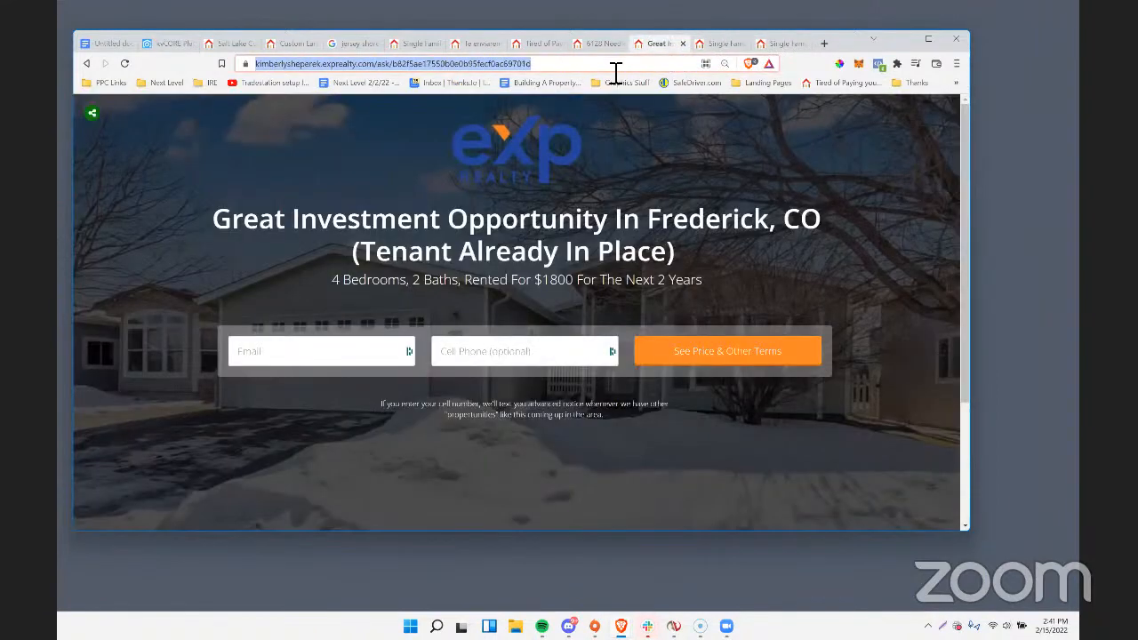
pyautogui.click(716, 47)
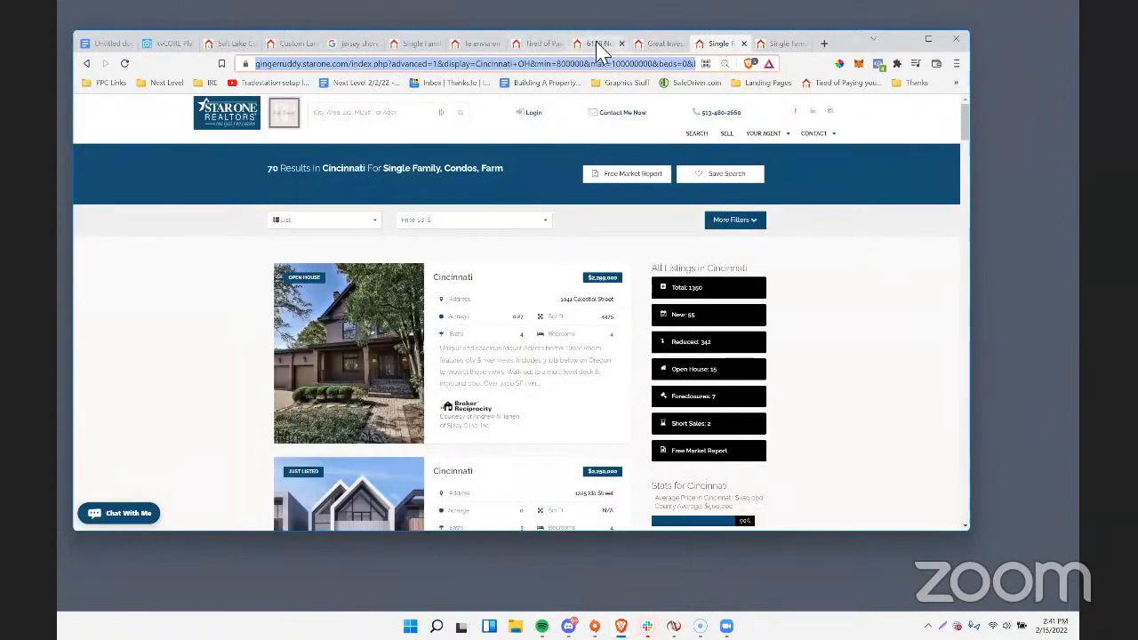
pyautogui.click(776, 47)
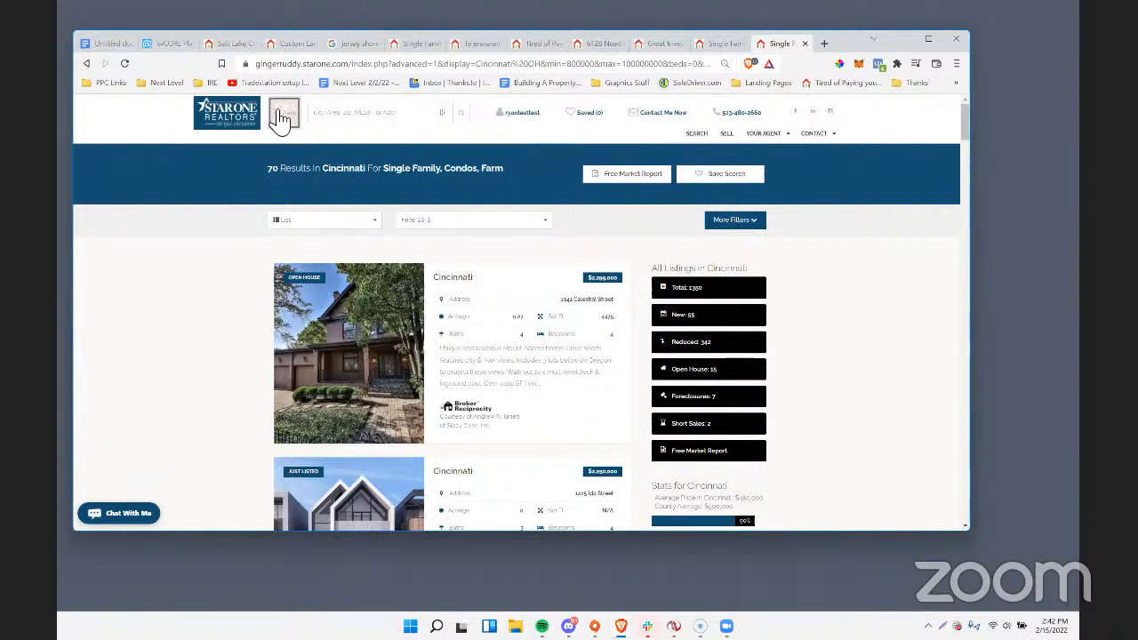
pyautogui.click(169, 43)
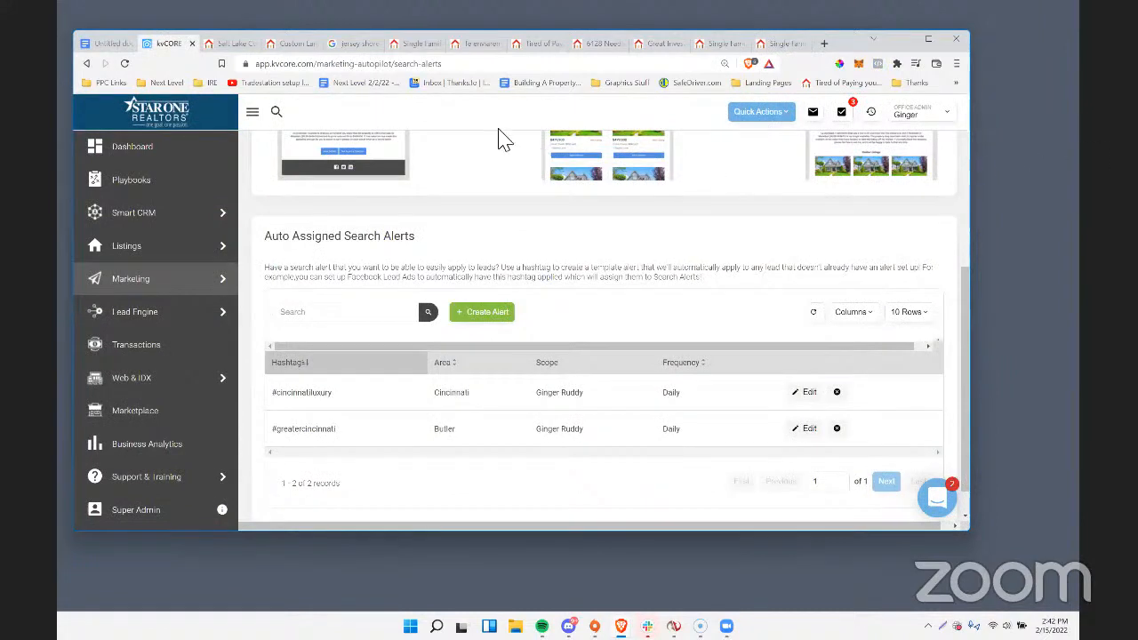
pyautogui.click(720, 43)
pyautogui.click(658, 45)
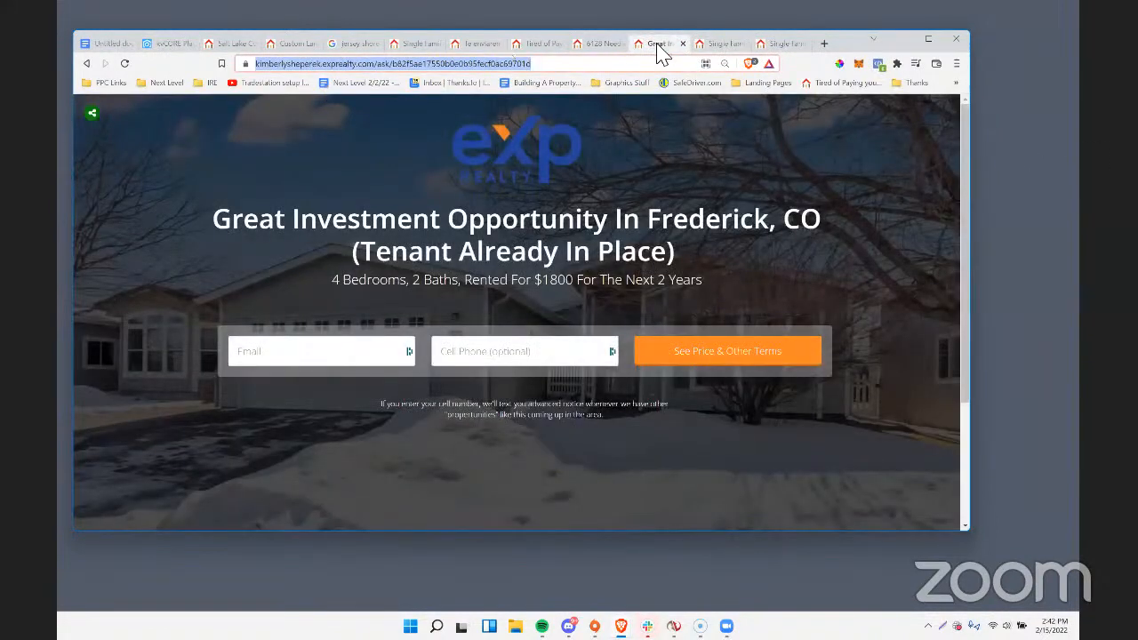
pyautogui.click(777, 43)
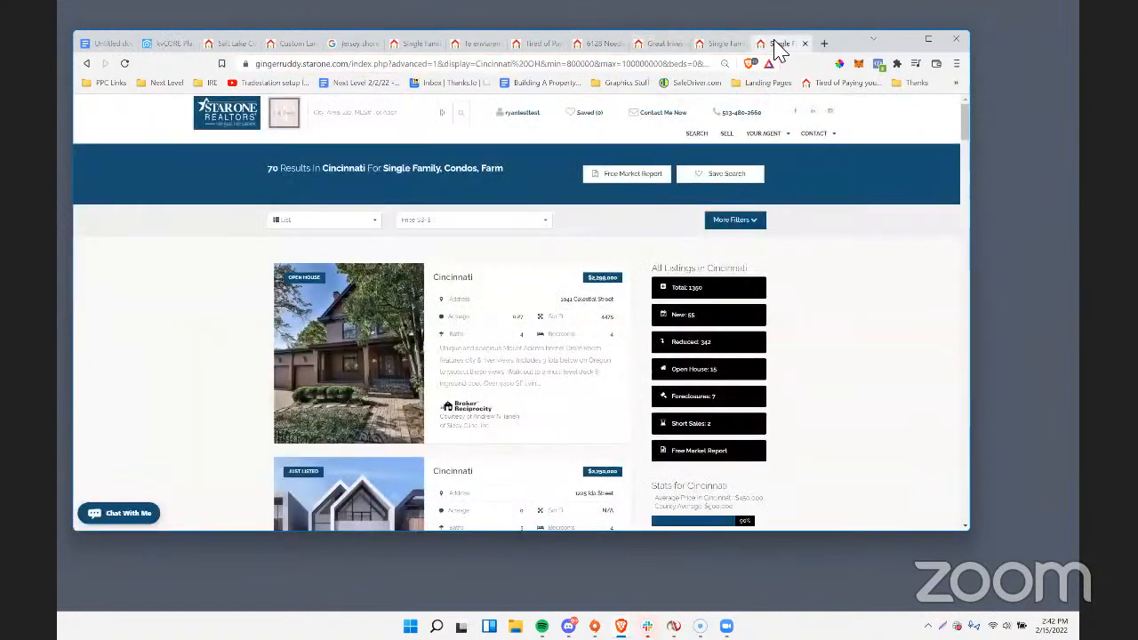
# Copy the web address of the Cincinnati search results reached through the landing page's lead form.
pyautogui.click(345, 72)
pyautogui.rightClick(338, 74)
pyautogui.click(353, 144)
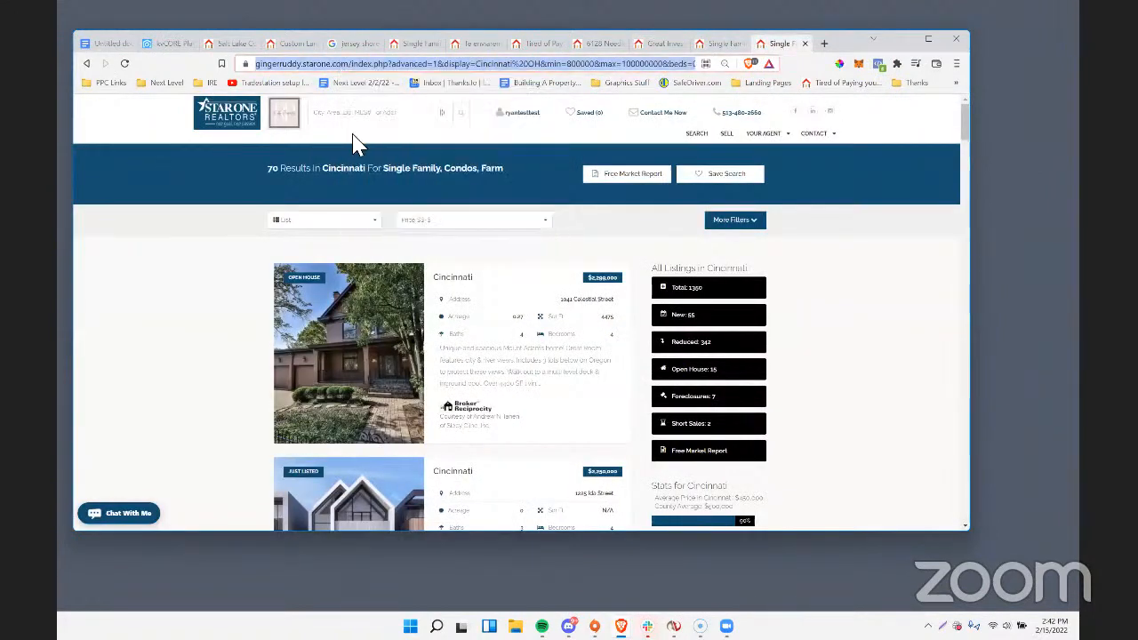
# Open the Facebook Ads Manager campaign list for the Thx ad account in a new browser tab.
pyautogui.click(824, 44)
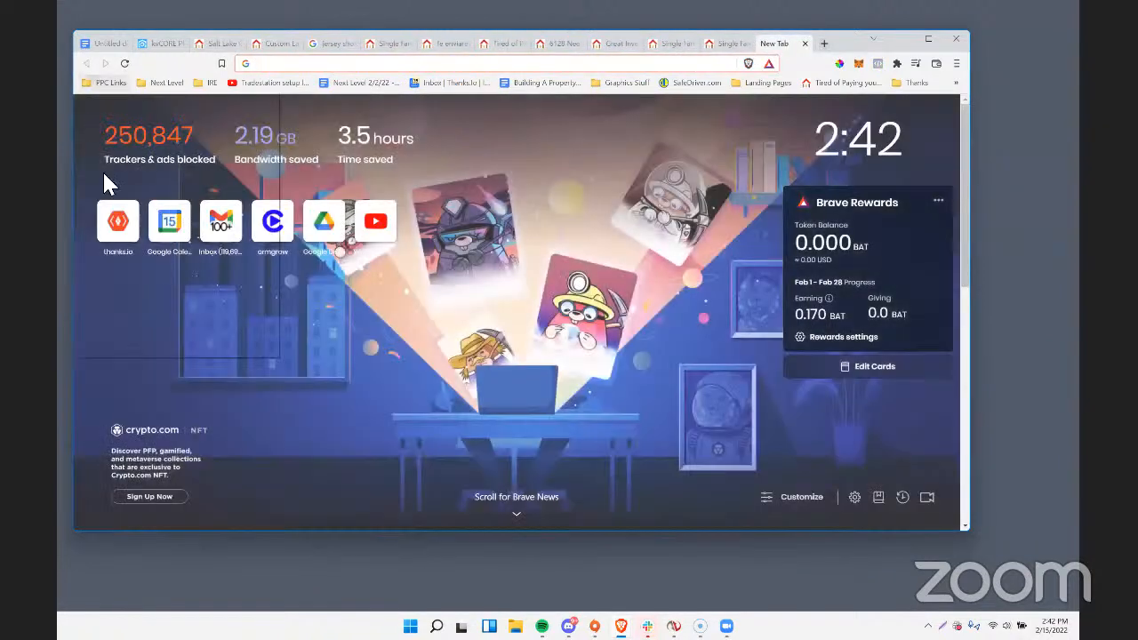
pyautogui.click(109, 82)
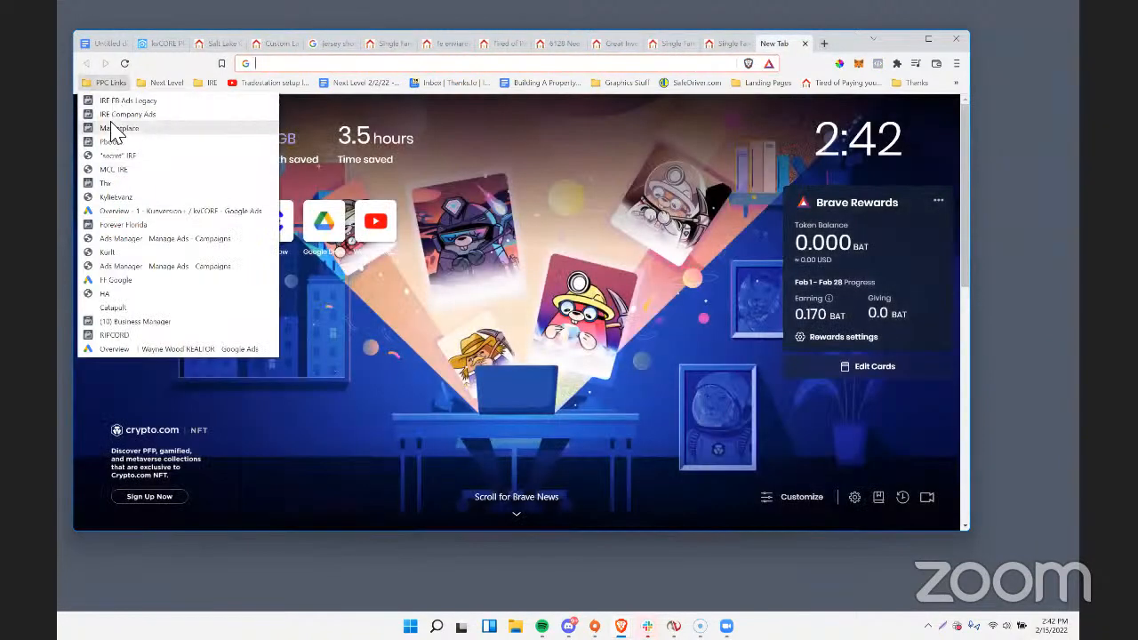
pyautogui.click(142, 238)
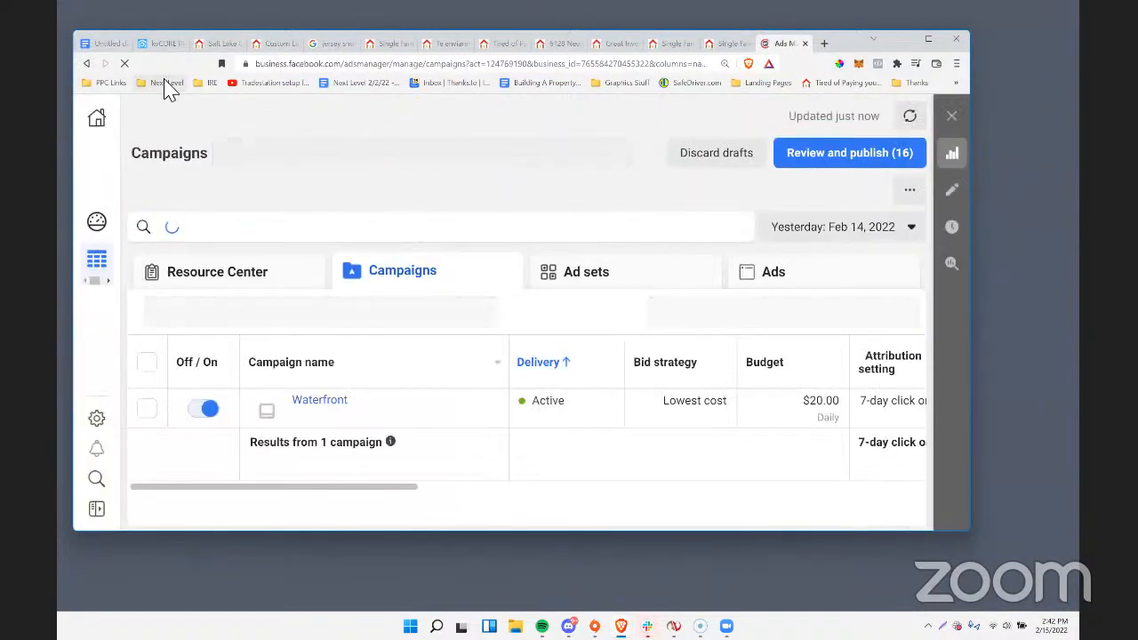
pyautogui.click(105, 84)
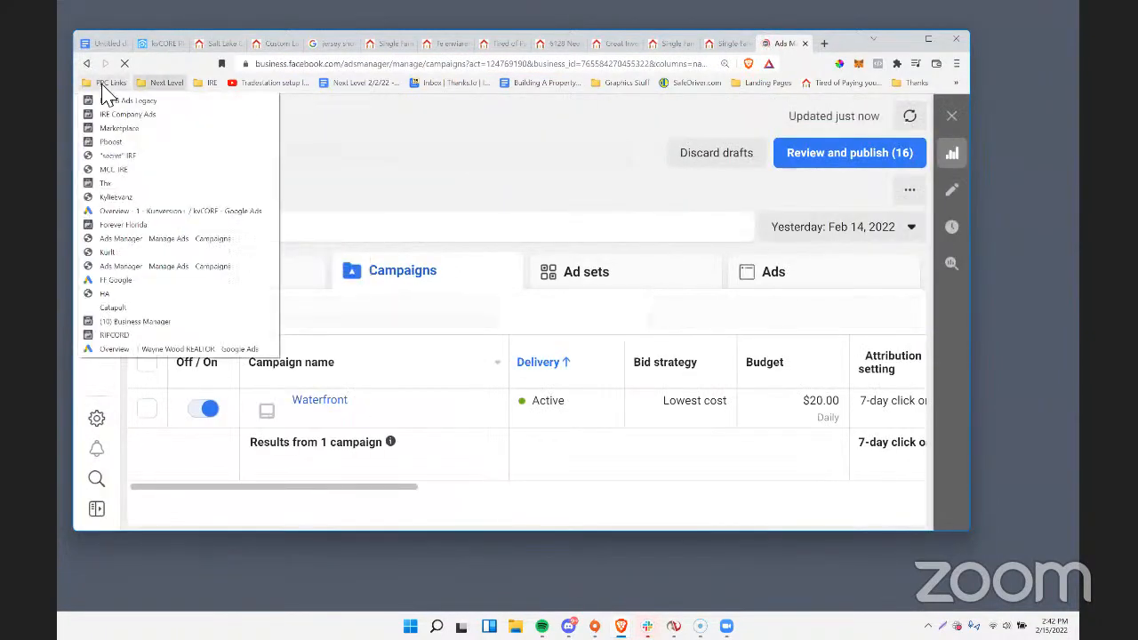
pyautogui.click(113, 190)
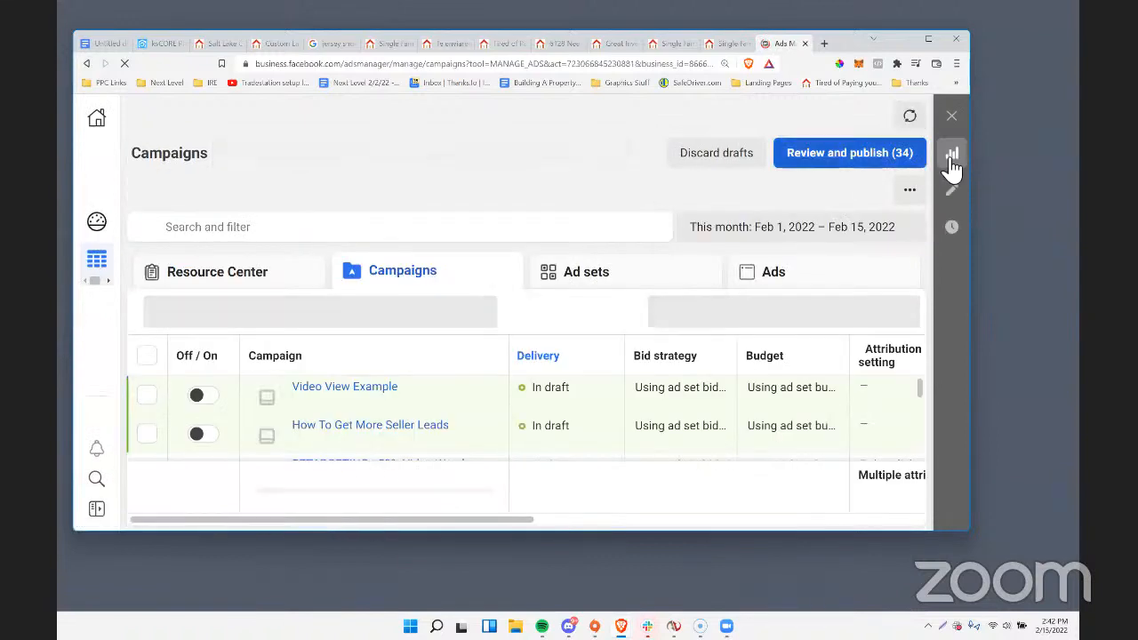
pyautogui.moveTo(970, 168); pyautogui.dragTo(1040, 197)
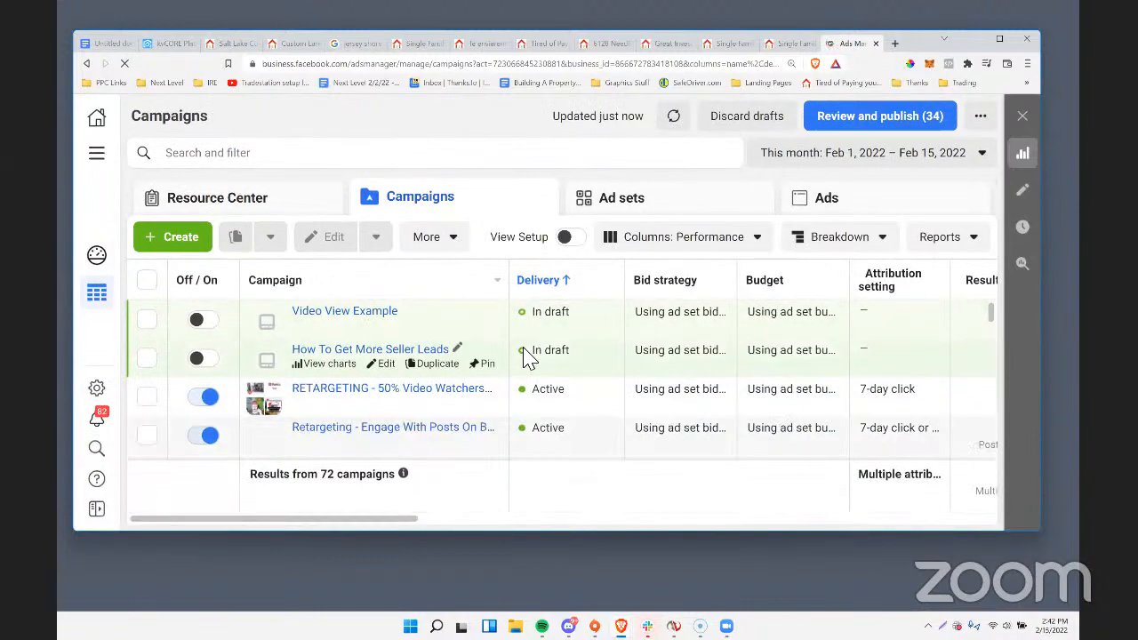
pyautogui.scroll(-5, 469, 398)
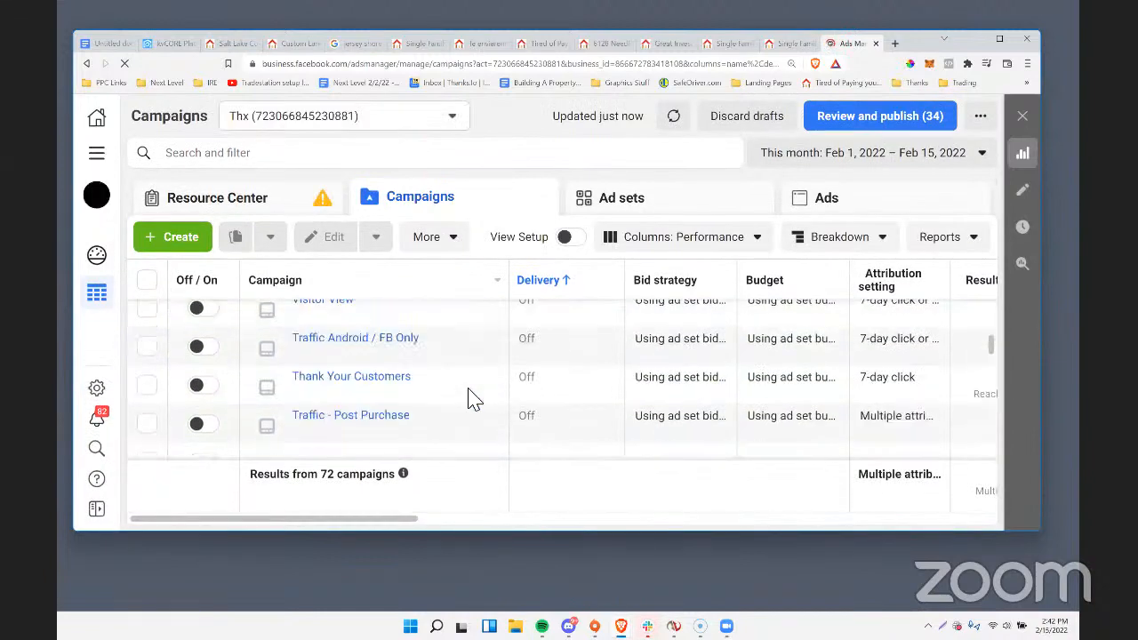
# Create a new campaign with the Traffic objective and name it Luxury Demo.
pyautogui.click(201, 248)
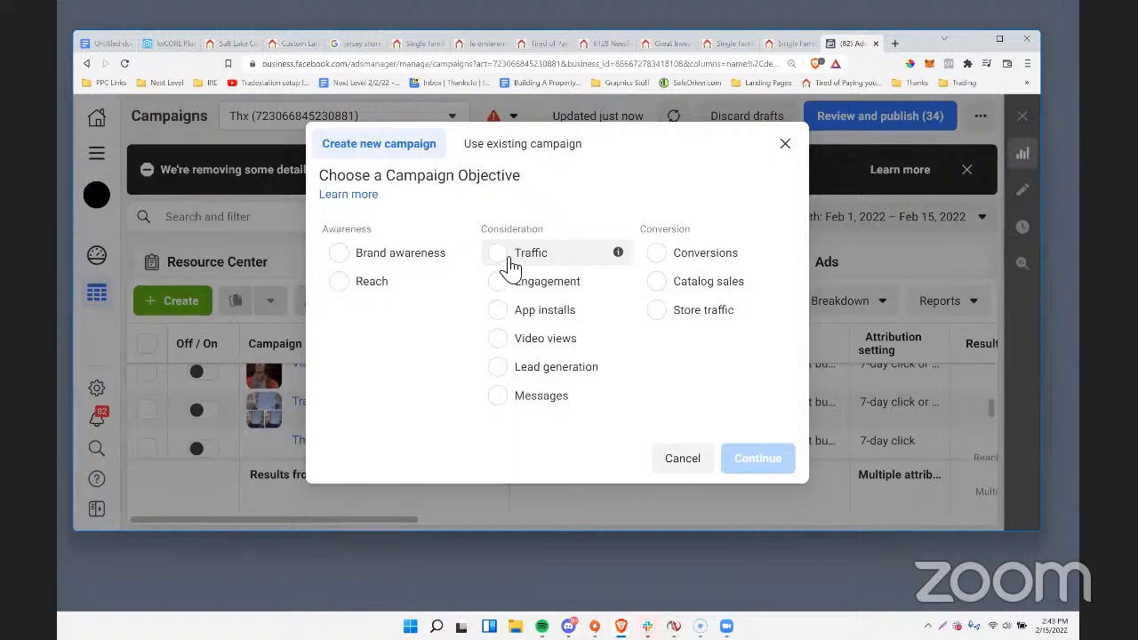
pyautogui.click(497, 254)
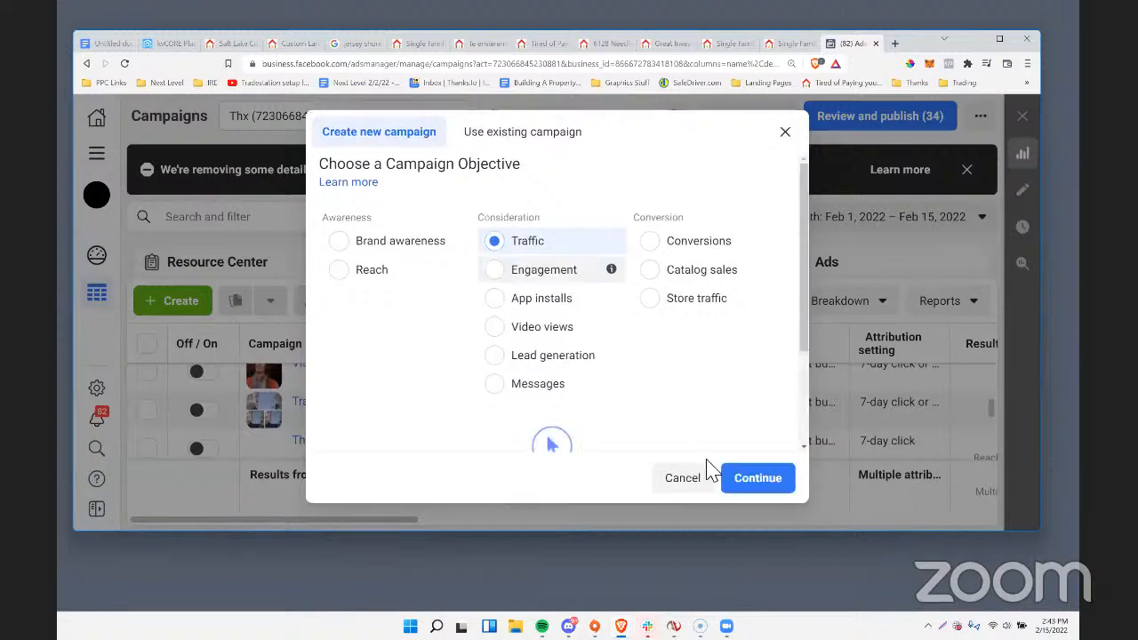
pyautogui.click(740, 484)
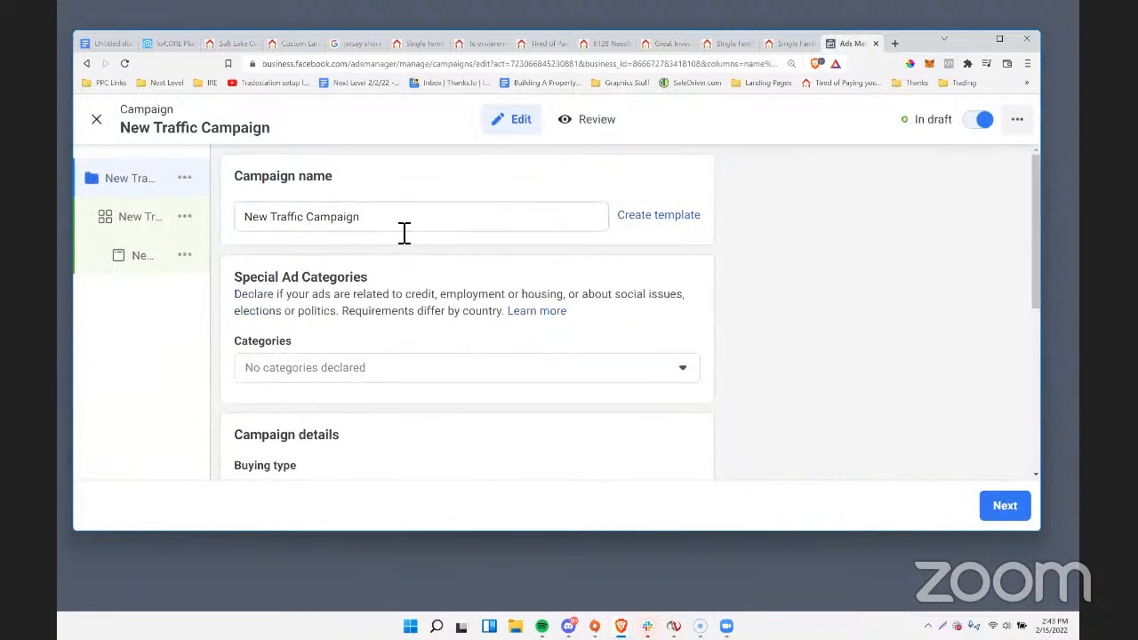
pyautogui.moveTo(366, 222); pyautogui.dragTo(240, 216)
pyautogui.write('Luxury Demo')
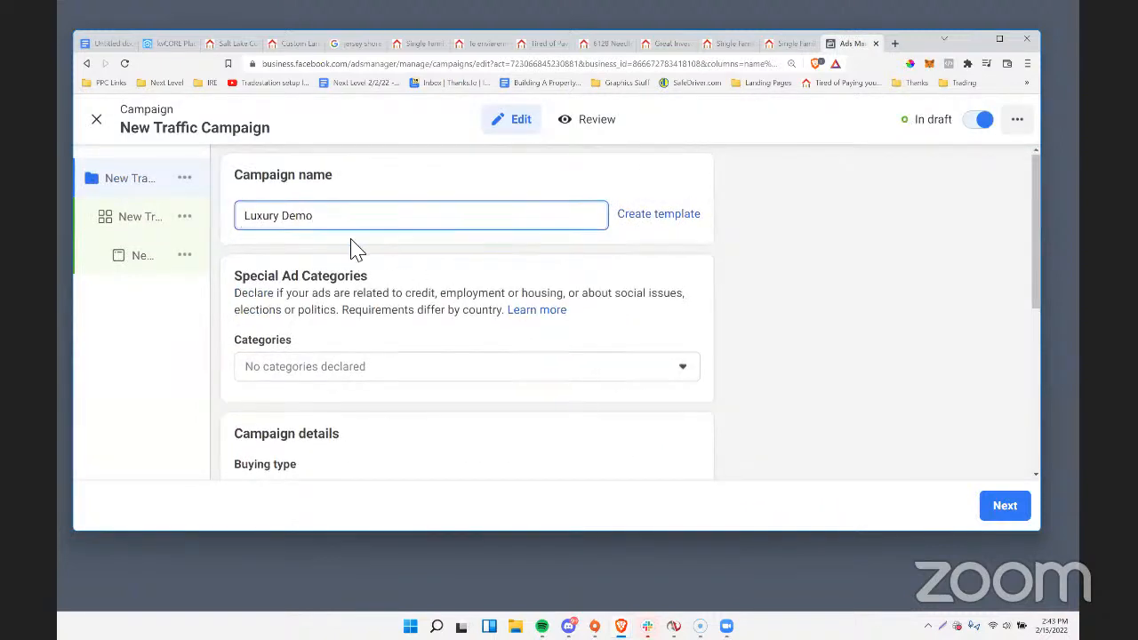
# Declare Housing as the campaign's special ad category and continue to the ad set settings.
pyautogui.scroll(-3, 353, 247)
pyautogui.scroll(2, 348, 247)
pyautogui.click(329, 257)
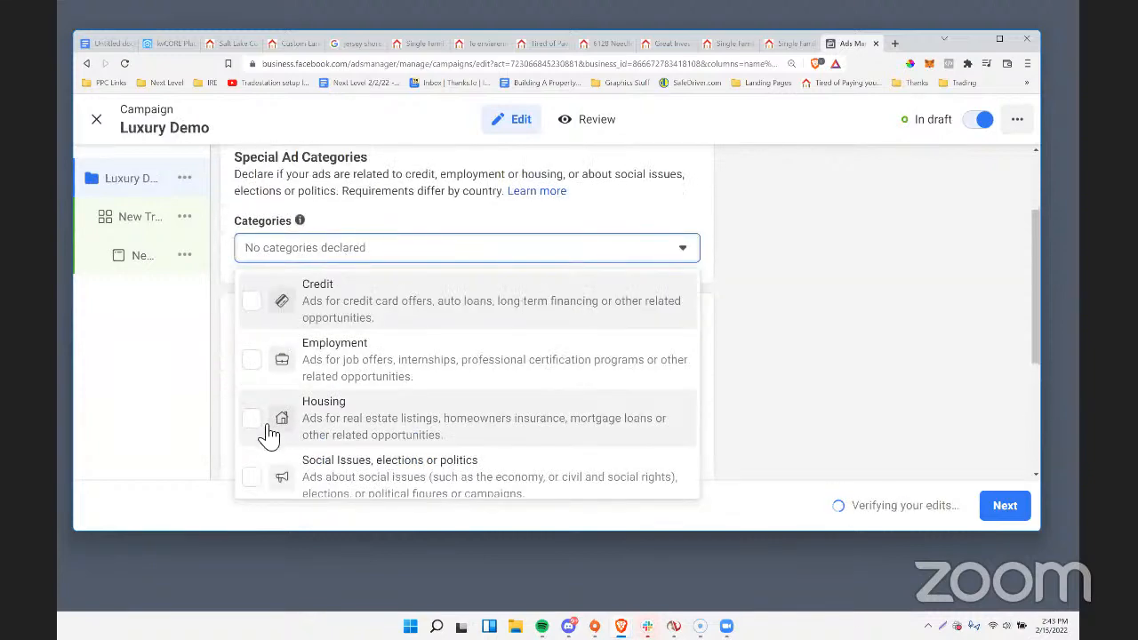
pyautogui.click(258, 424)
pyautogui.click(826, 237)
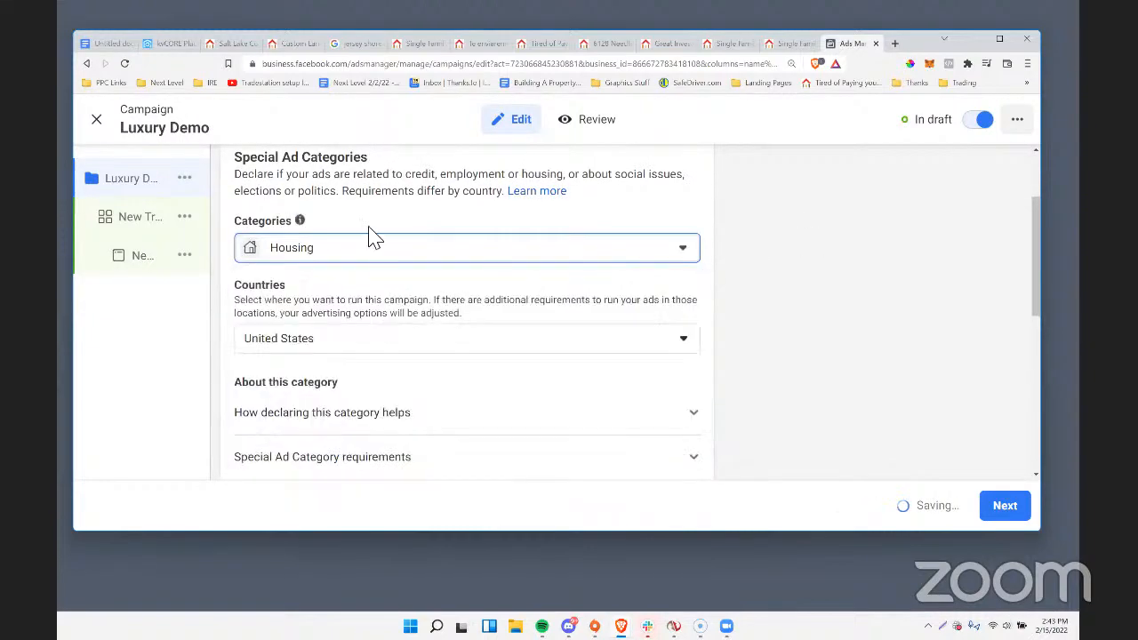
pyautogui.scroll(-2, 394, 340)
pyautogui.scroll(-3, 391, 339)
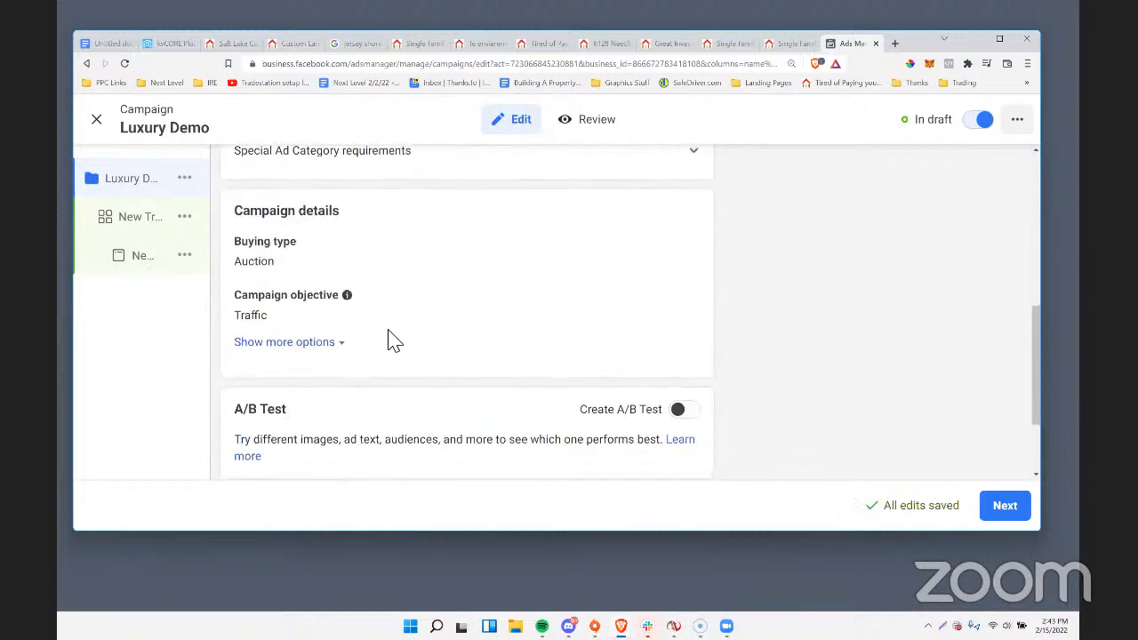
pyautogui.click(1002, 503)
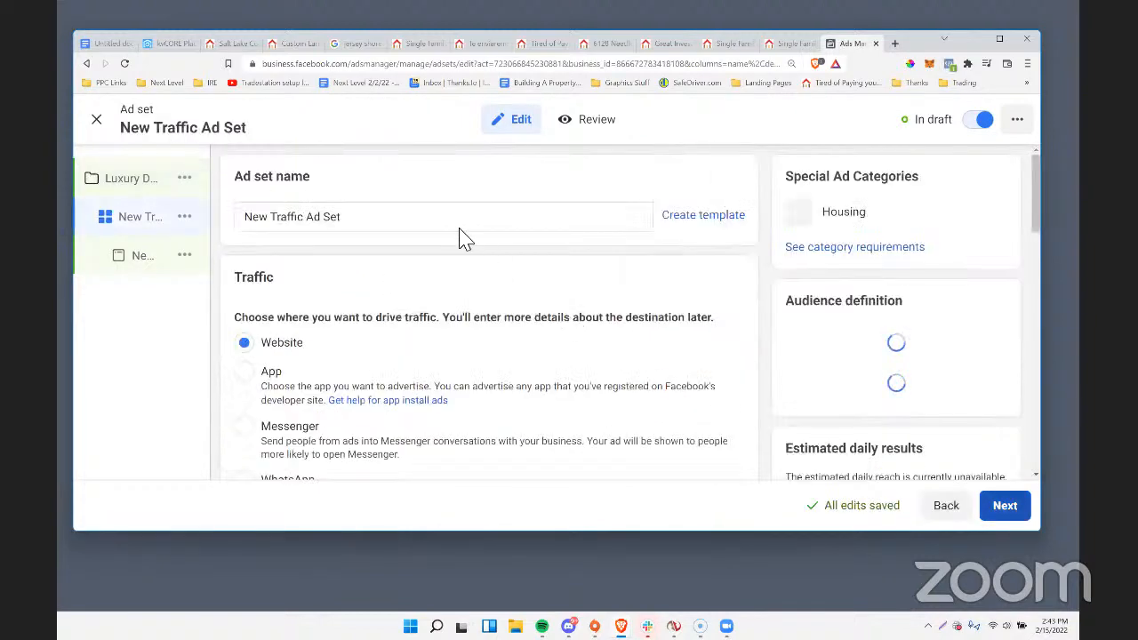
# Look through the ad set's budget, schedule, custom audience, age, gender and detailed targeting settings.
pyautogui.scroll(-4, 459, 236)
pyautogui.scroll(-2, 460, 237)
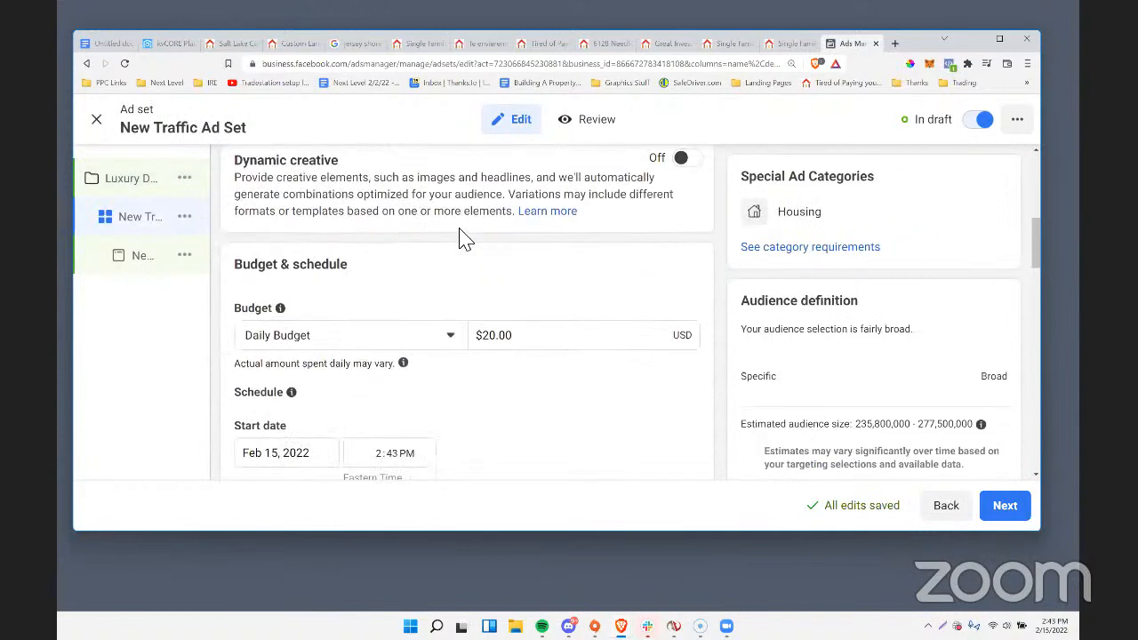
pyautogui.scroll(-1, 460, 327)
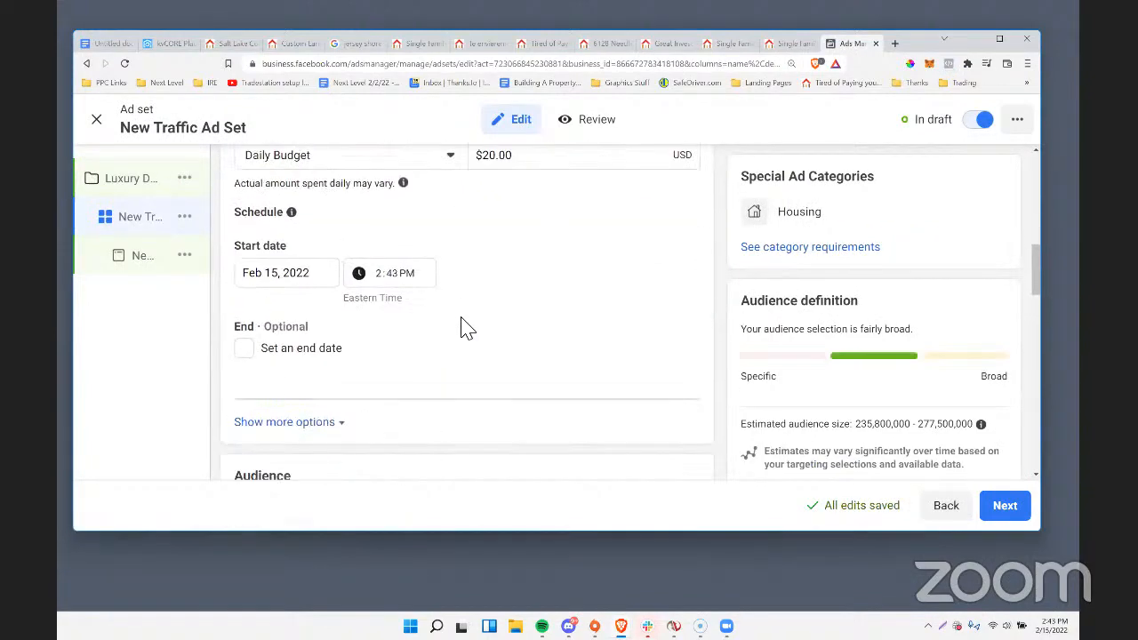
pyautogui.scroll(-1, 461, 327)
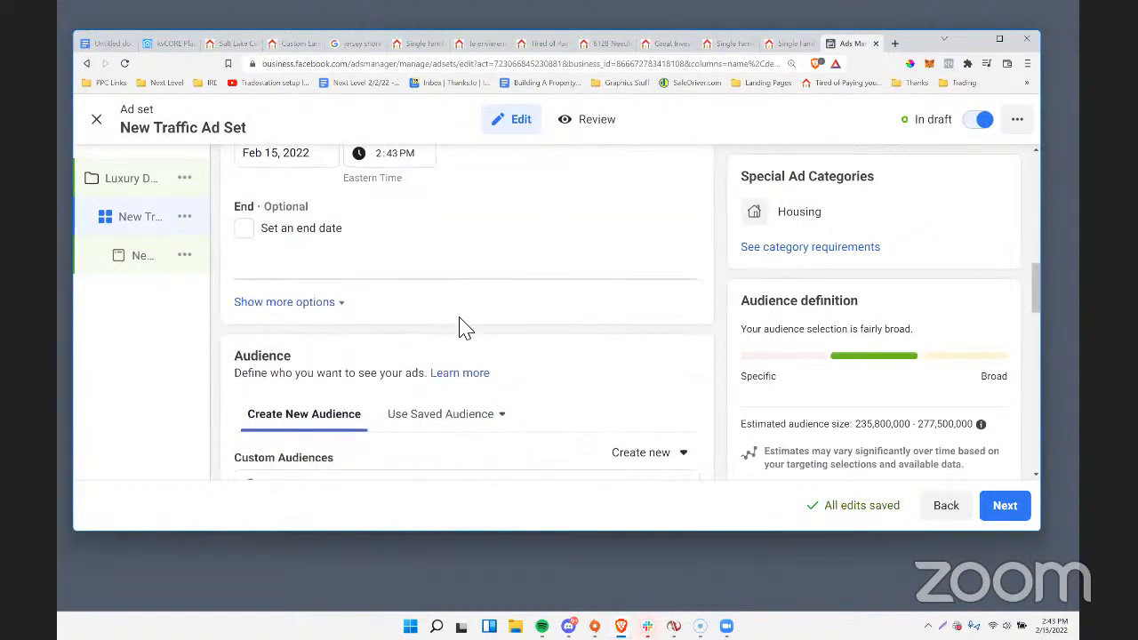
pyautogui.scroll(1, 460, 327)
pyautogui.scroll(-2, 461, 327)
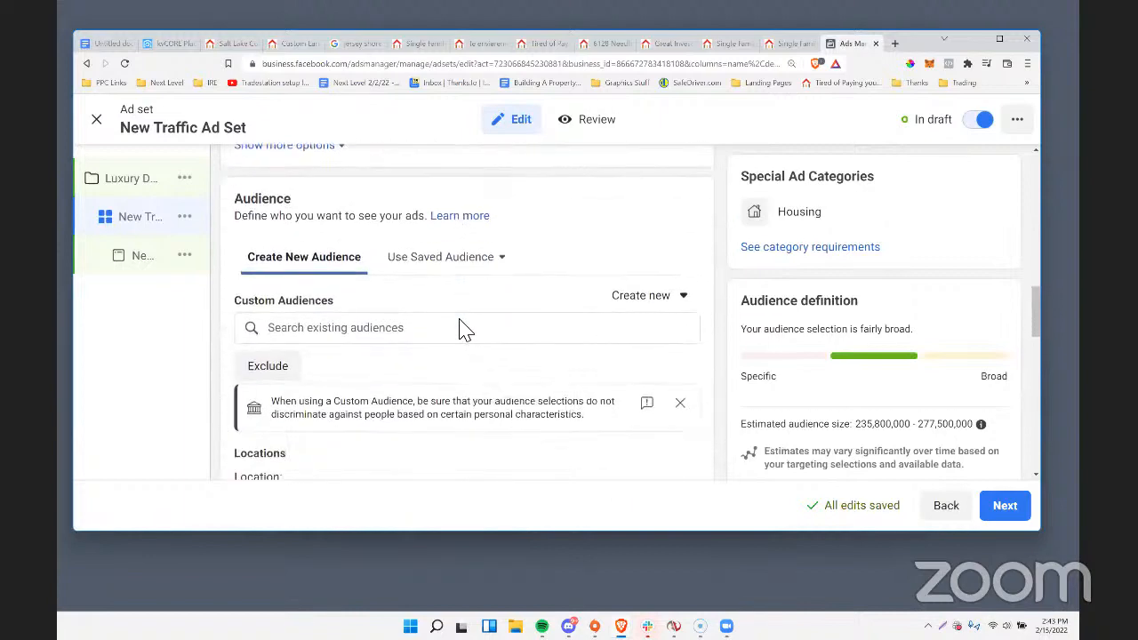
pyautogui.scroll(-2, 376, 284)
pyautogui.scroll(2, 351, 278)
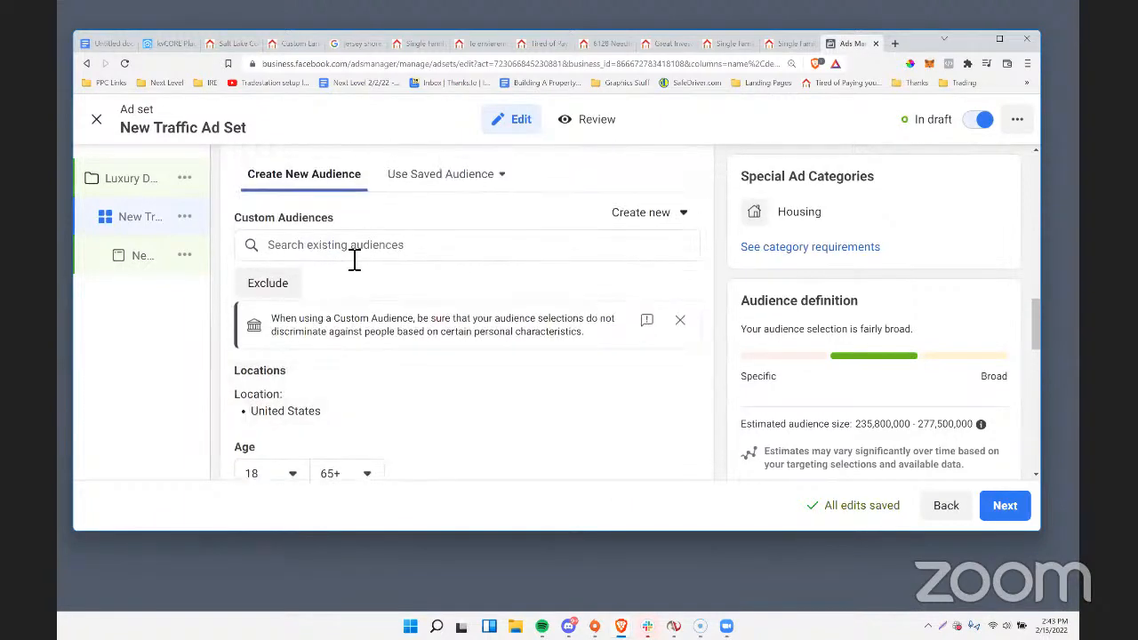
pyautogui.scroll(-2, 353, 257)
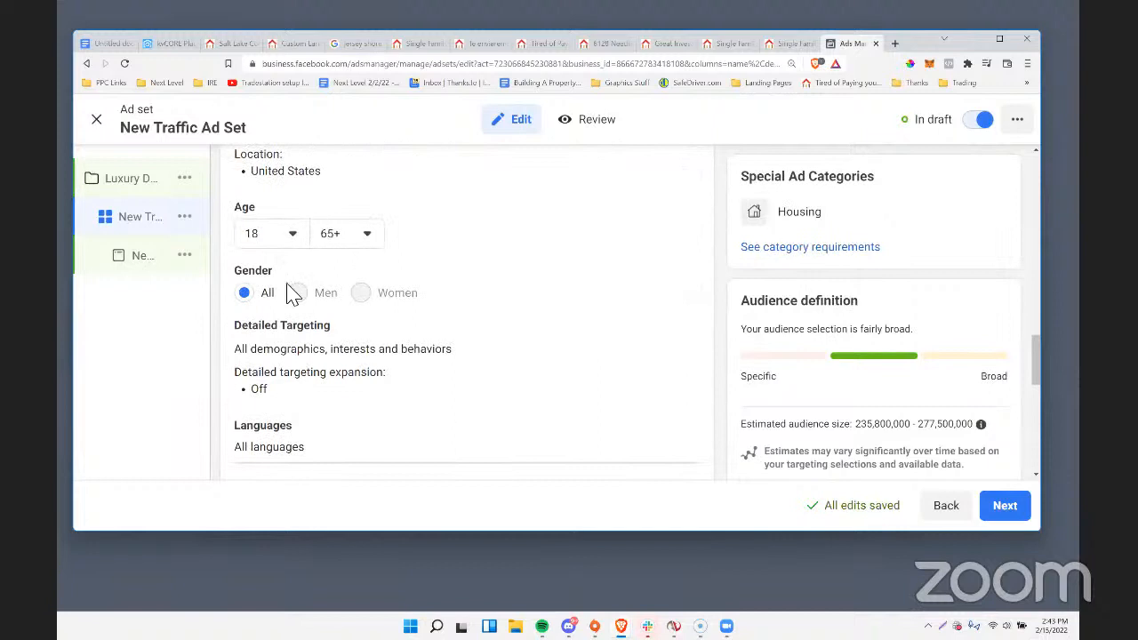
pyautogui.scroll(-1, 395, 300)
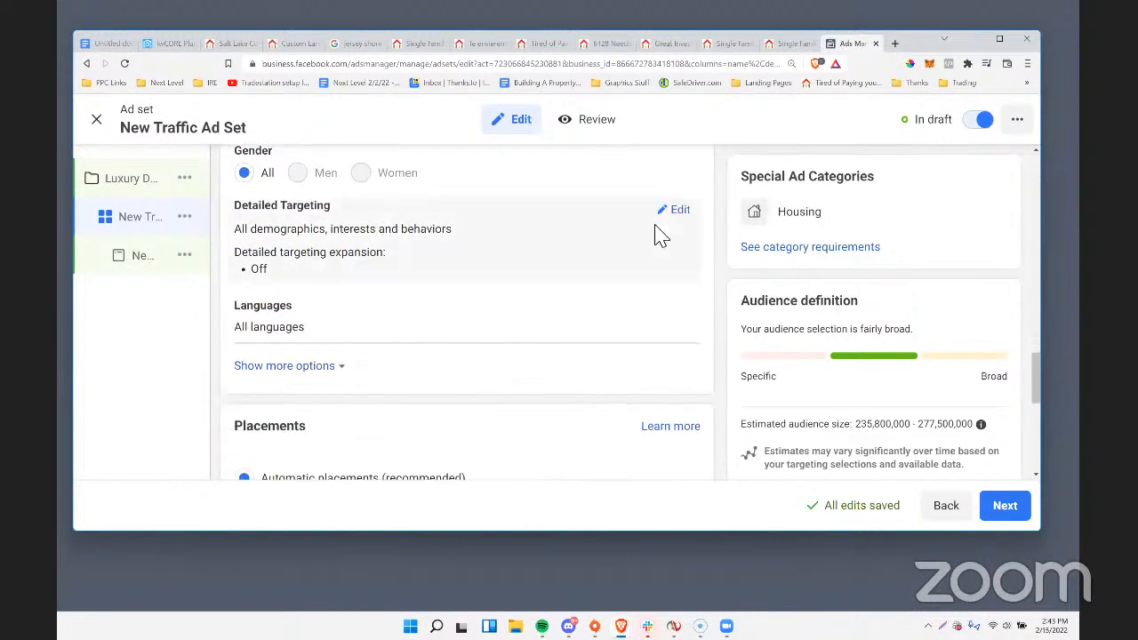
# Target people living in or recently in Cincinnati, Ohio as the ad set's audience location.
pyautogui.scroll(3, 501, 302)
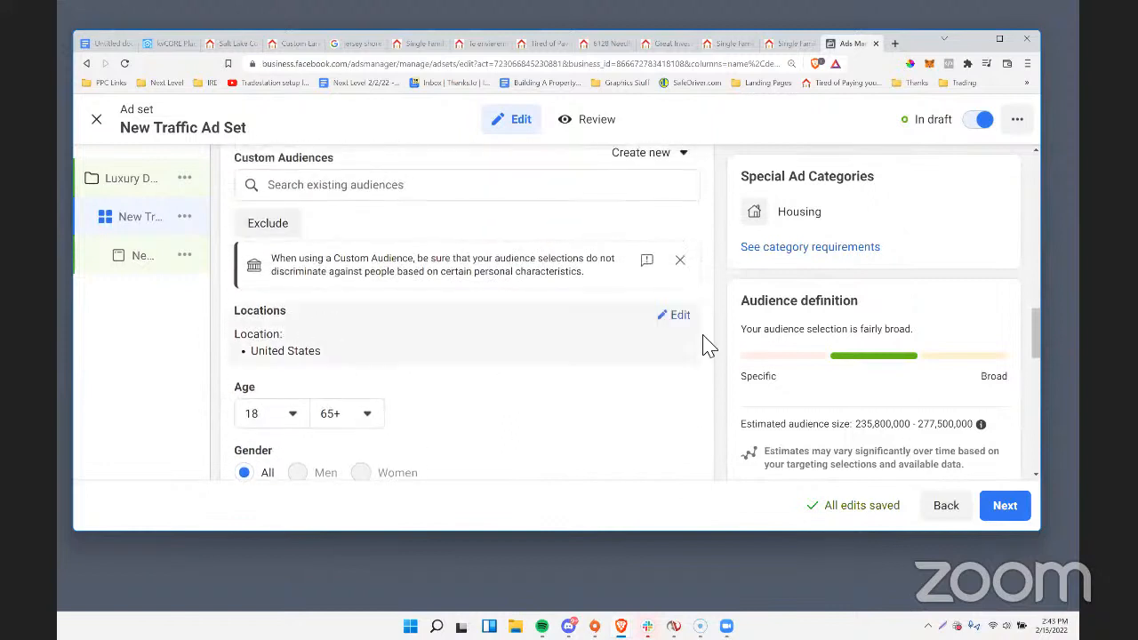
pyautogui.click(683, 318)
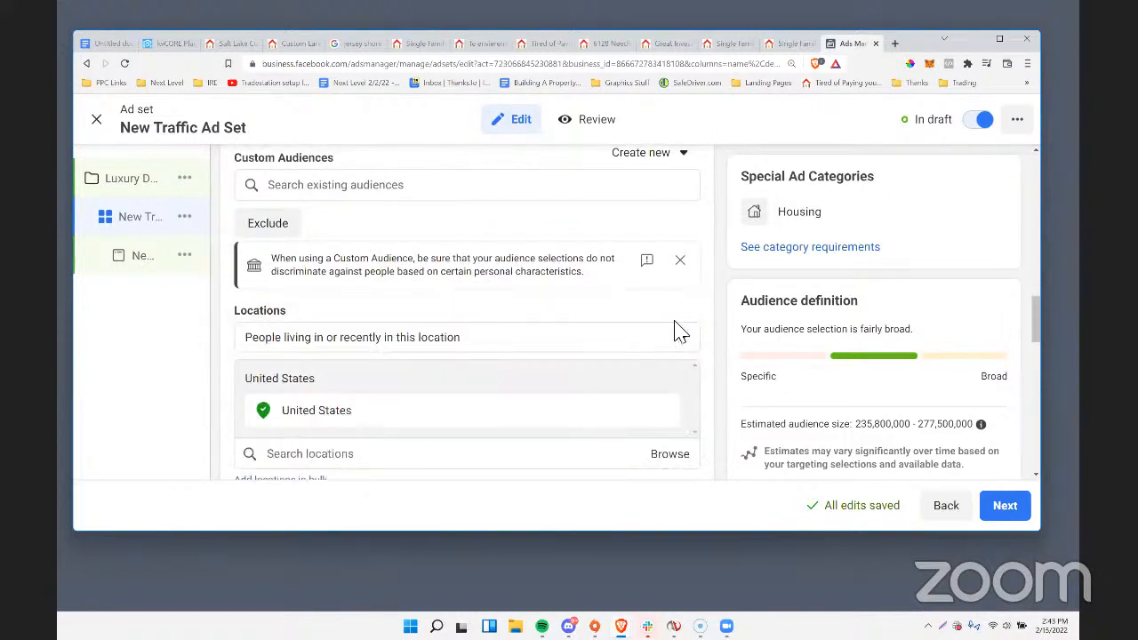
pyautogui.click(327, 338)
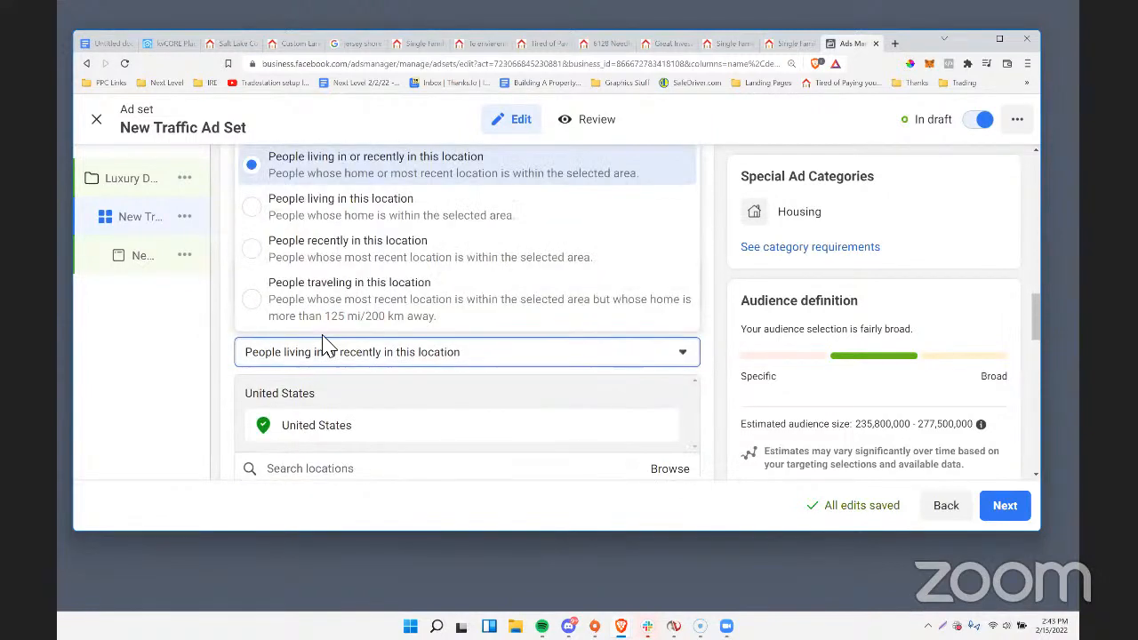
pyautogui.click(253, 165)
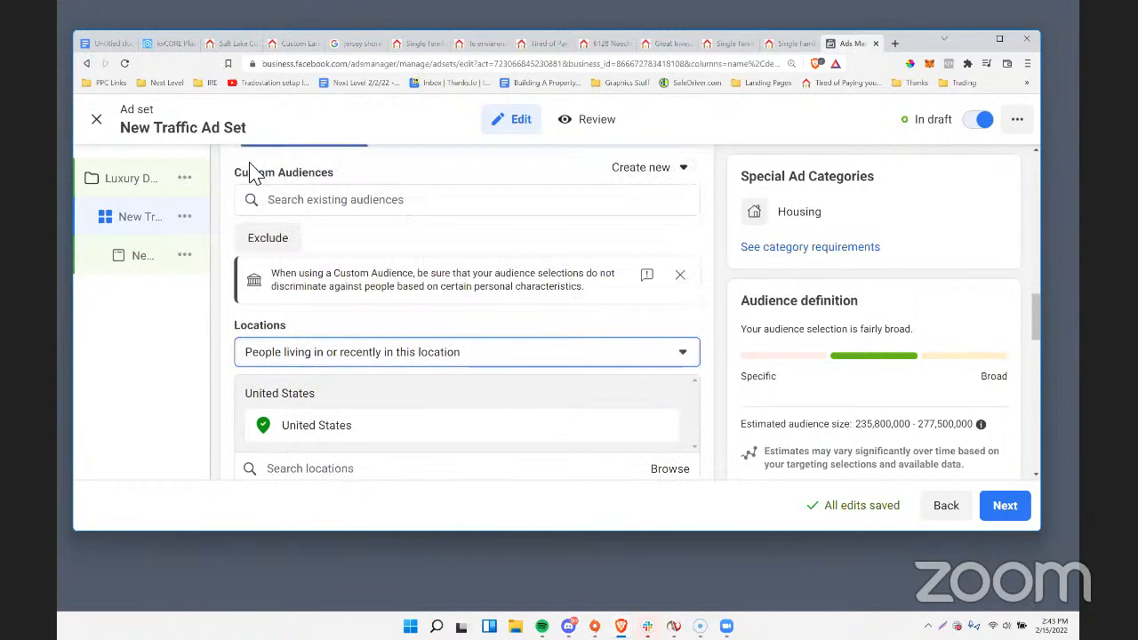
pyautogui.click(303, 360)
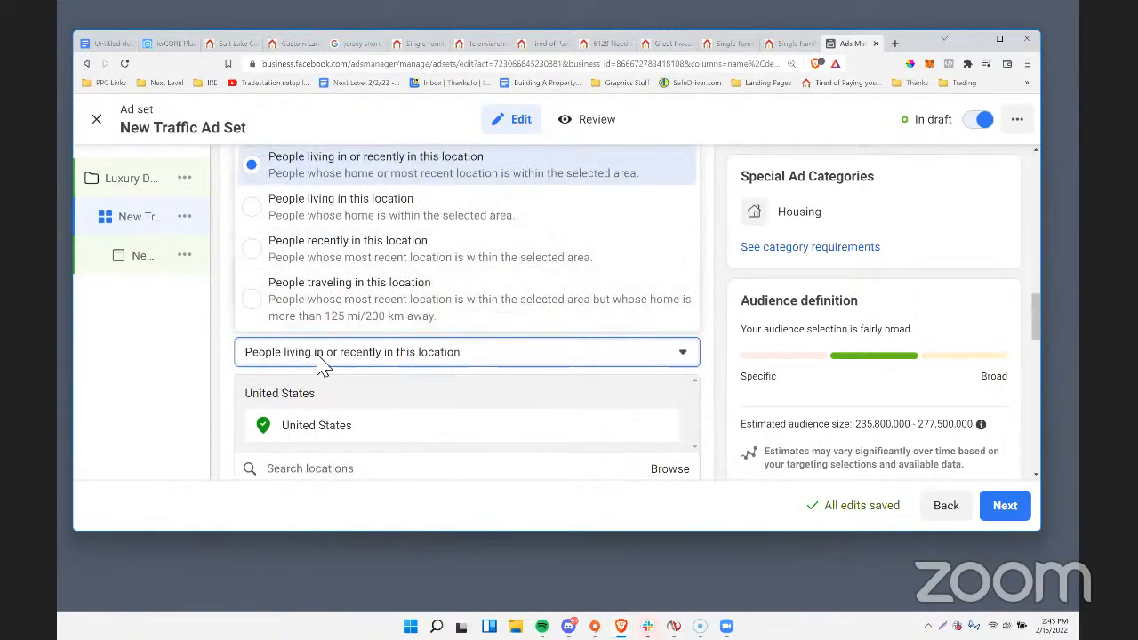
pyautogui.click(318, 356)
pyautogui.scroll(-2, 377, 415)
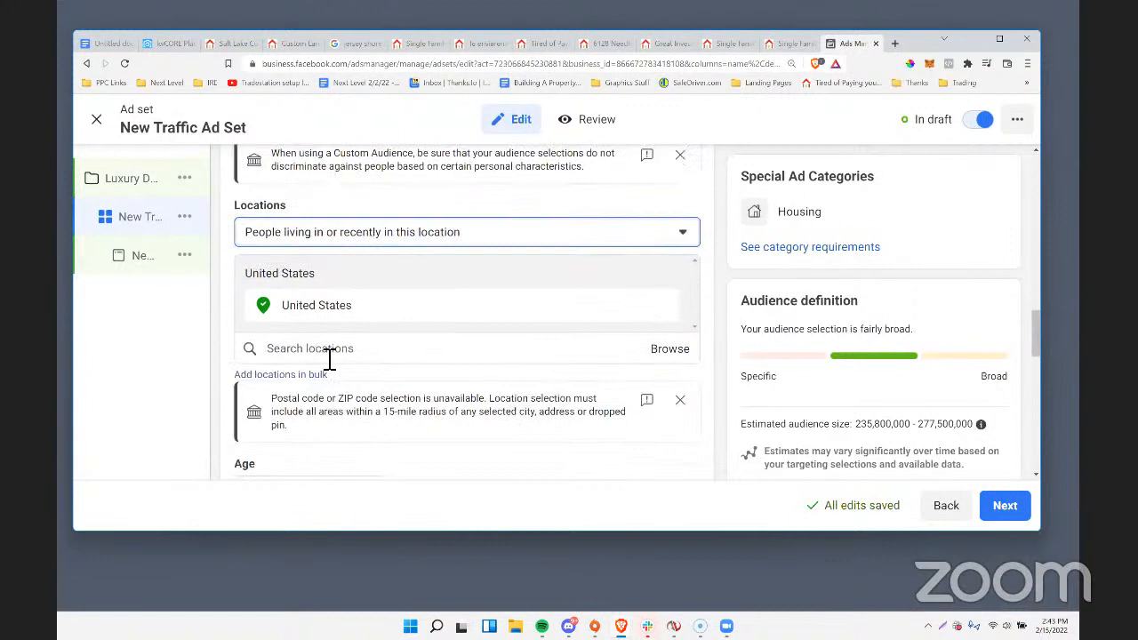
pyautogui.click(328, 358)
pyautogui.write('cincin')
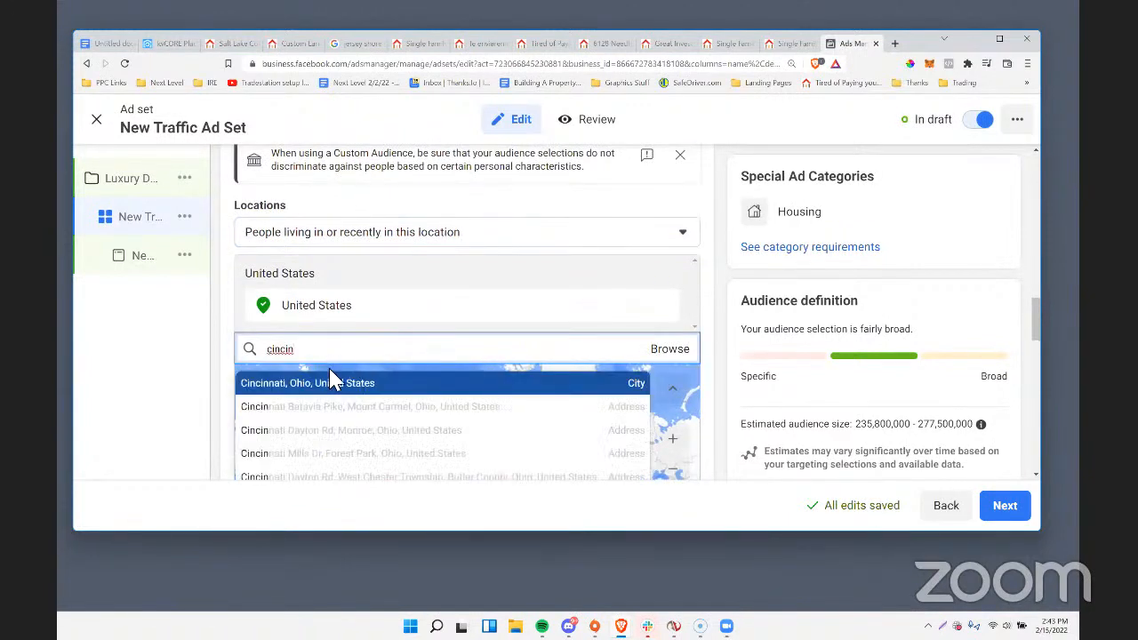
pyautogui.click(342, 383)
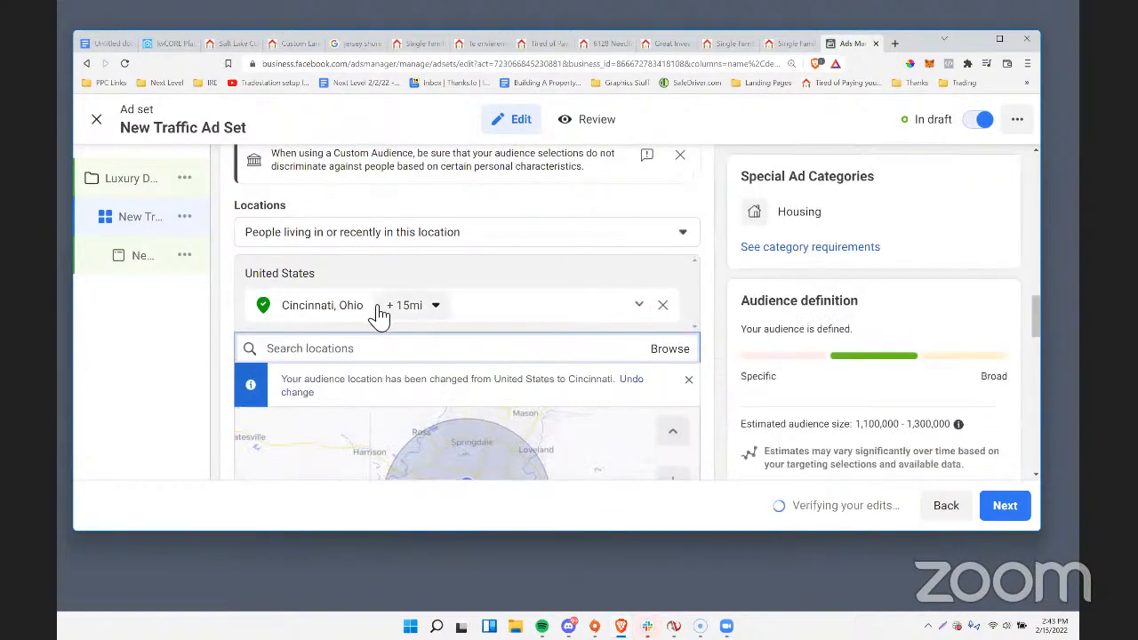
# Switch the ad set to manual placements and exclude the Audience network and Messenger platforms.
pyautogui.scroll(-4, 689, 364)
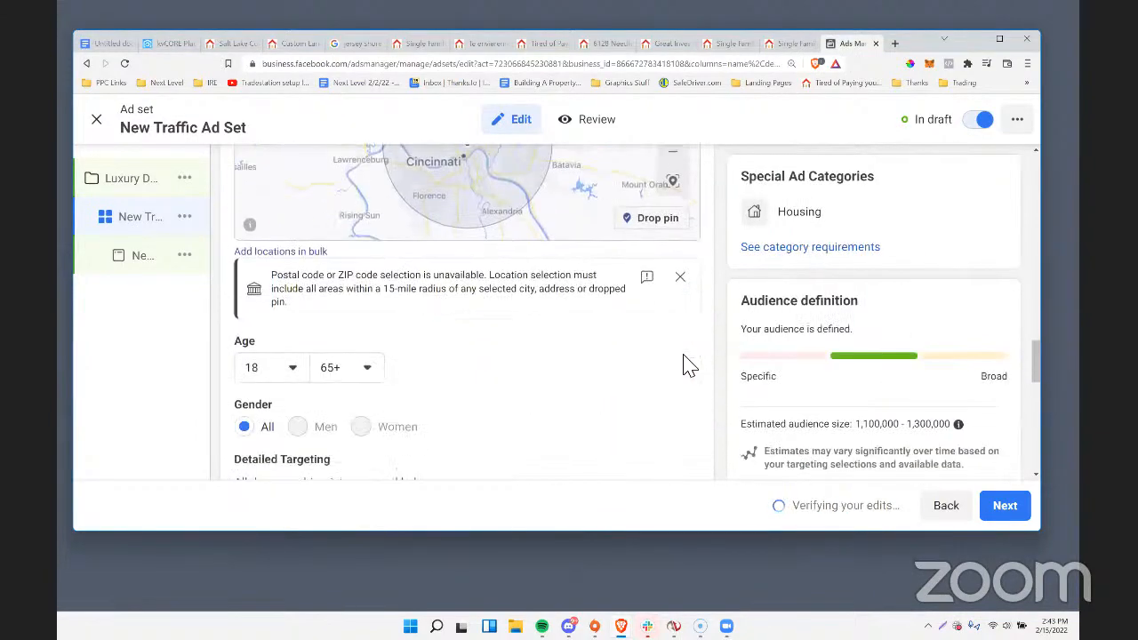
pyautogui.scroll(-6, 689, 364)
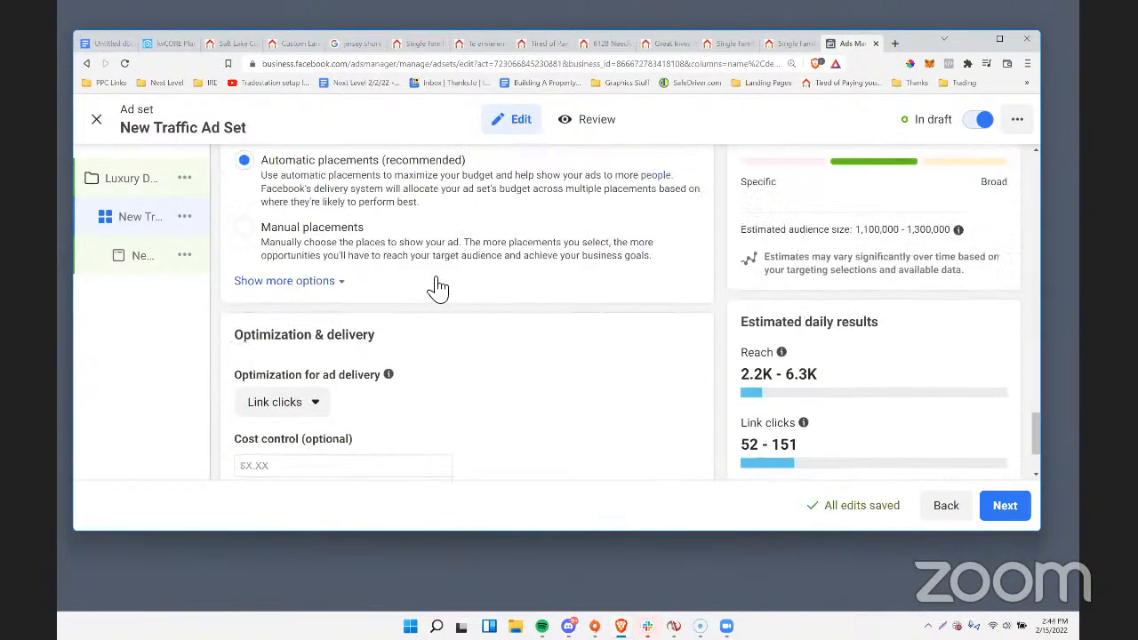
pyautogui.scroll(1, 437, 287)
pyautogui.click(244, 259)
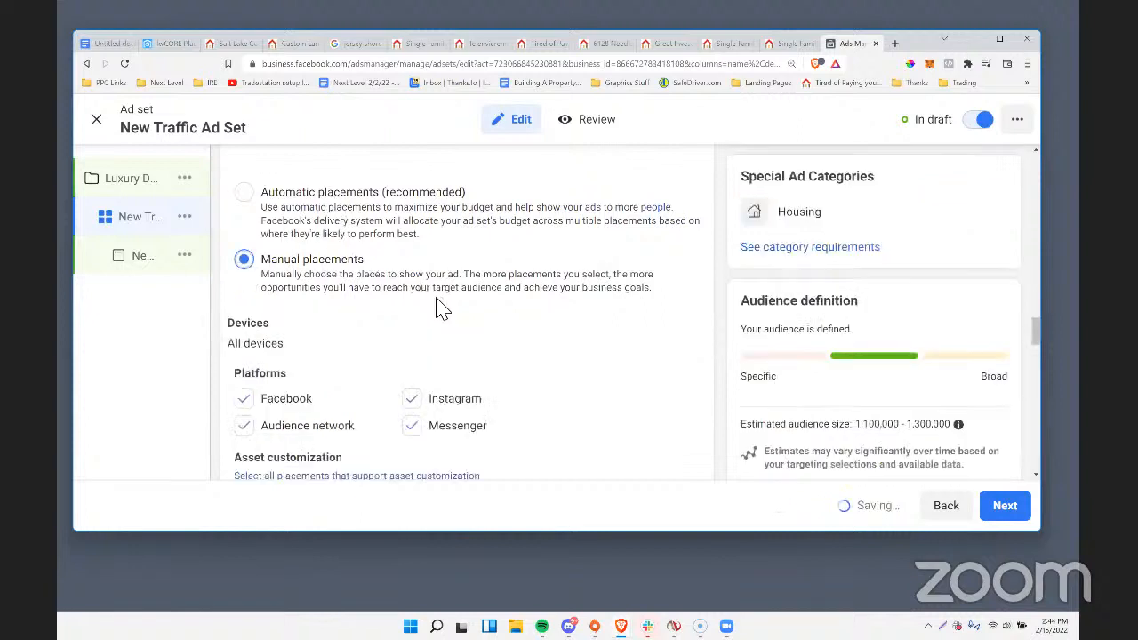
pyautogui.click(245, 426)
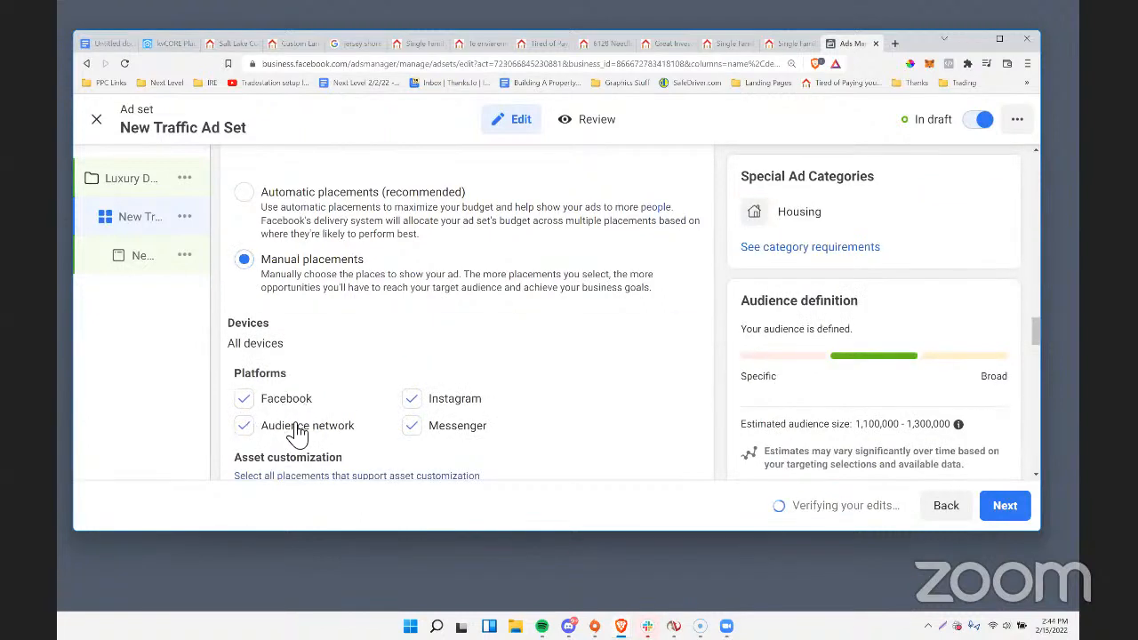
pyautogui.click(439, 432)
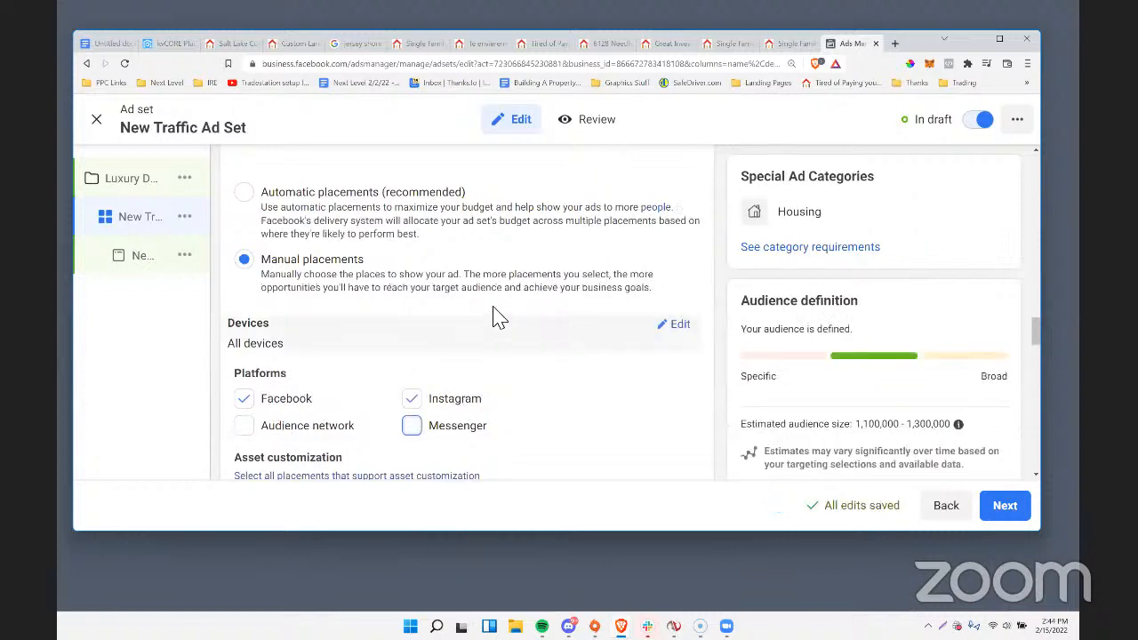
# Look through the ad set's platform and feed placement options and its optimization and delivery settings.
pyautogui.scroll(-2, 508, 368)
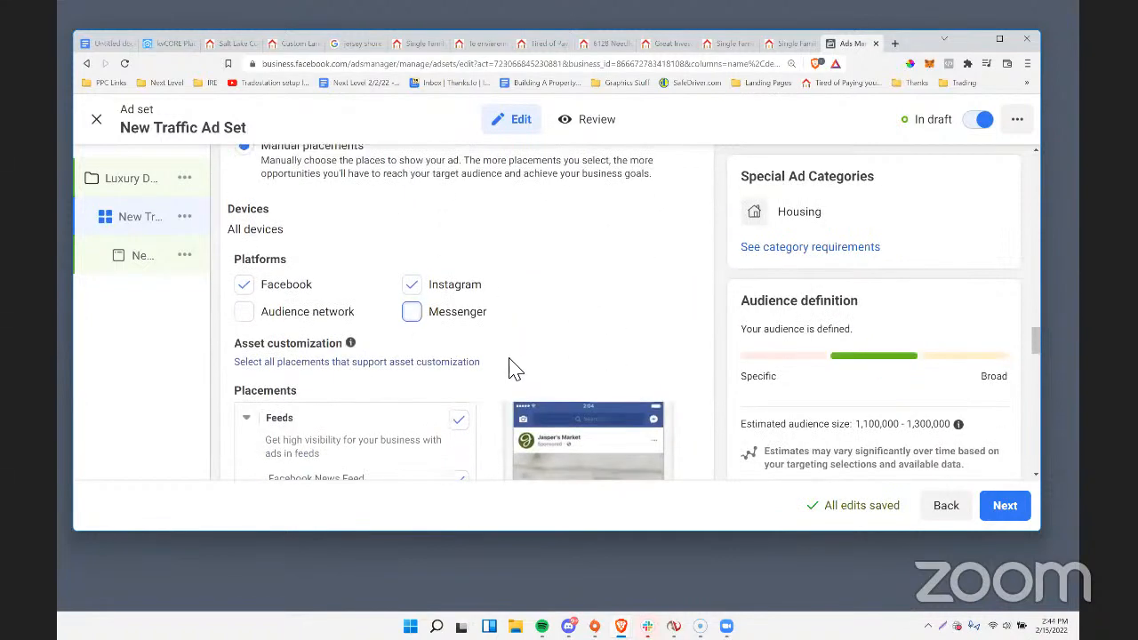
pyautogui.scroll(1, 514, 368)
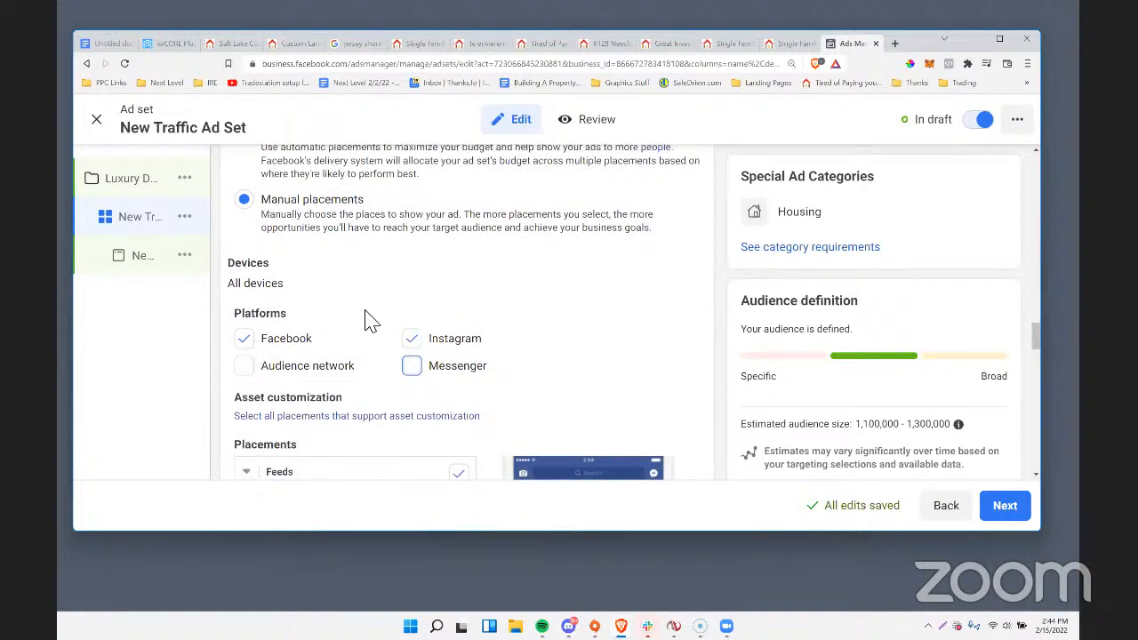
pyautogui.scroll(-5, 427, 301)
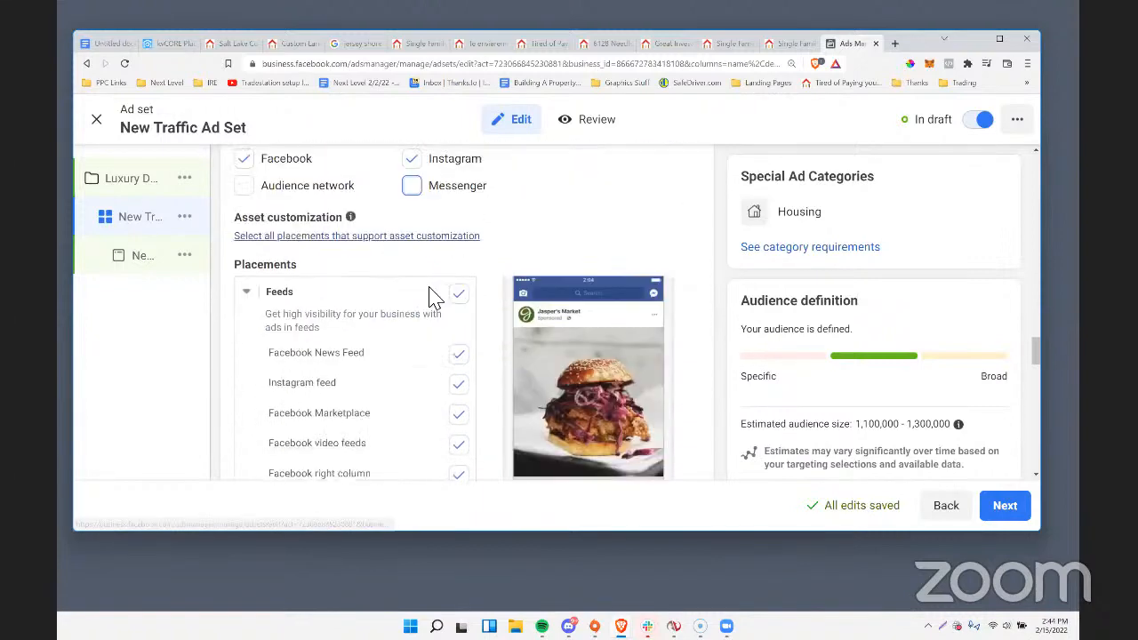
pyautogui.scroll(2, 427, 300)
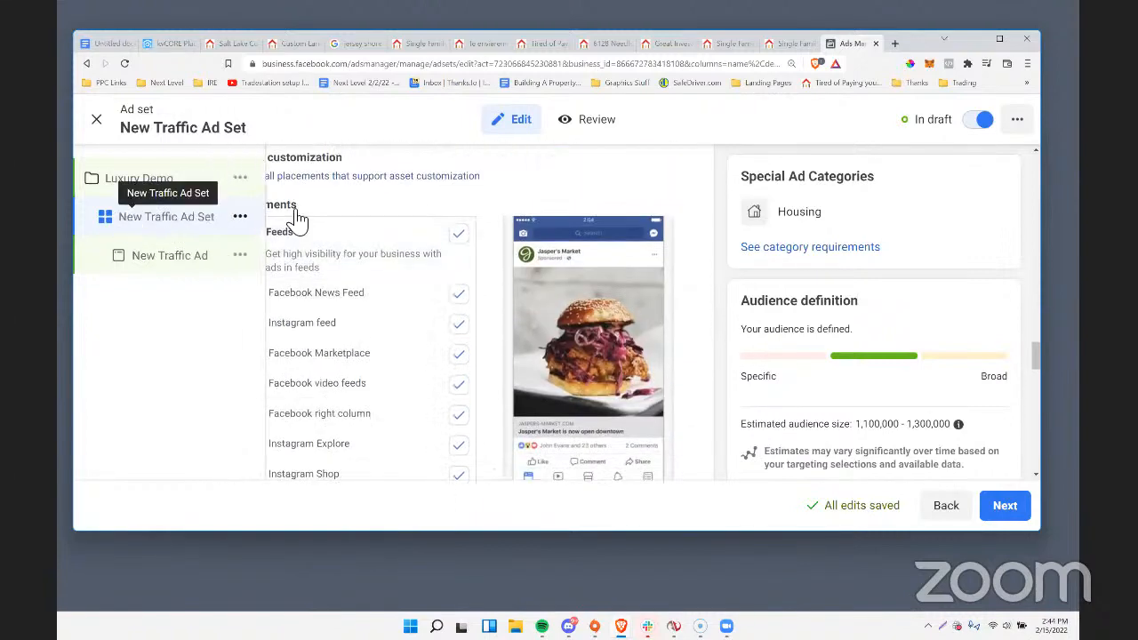
pyautogui.scroll(7, 593, 213)
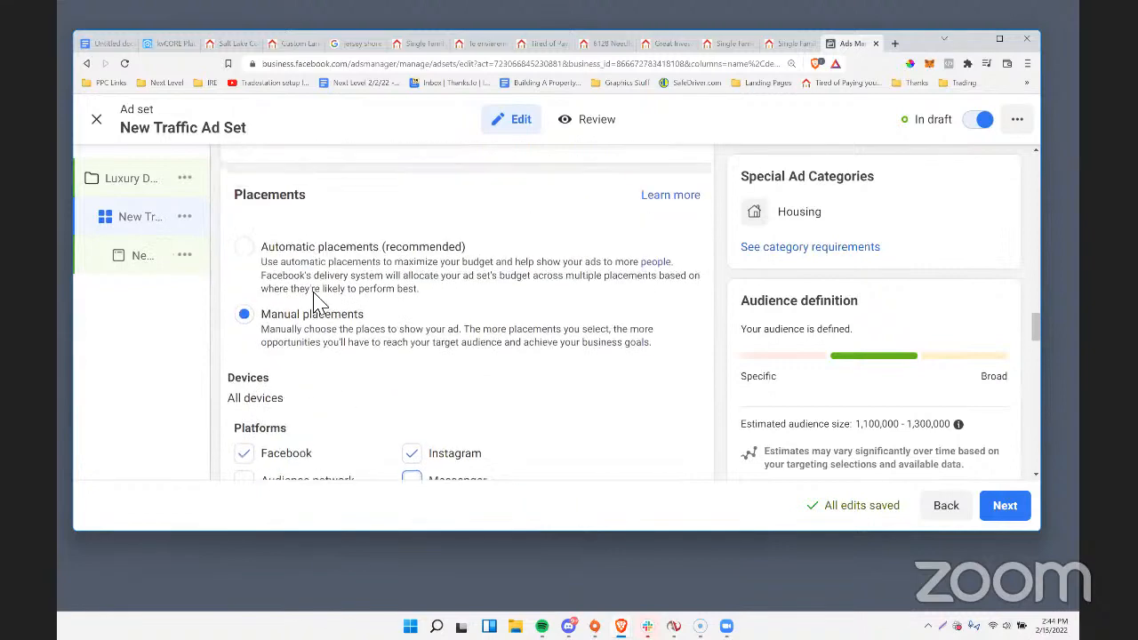
pyautogui.moveTo(340, 322); pyautogui.dragTo(245, 326)
pyautogui.click(323, 326)
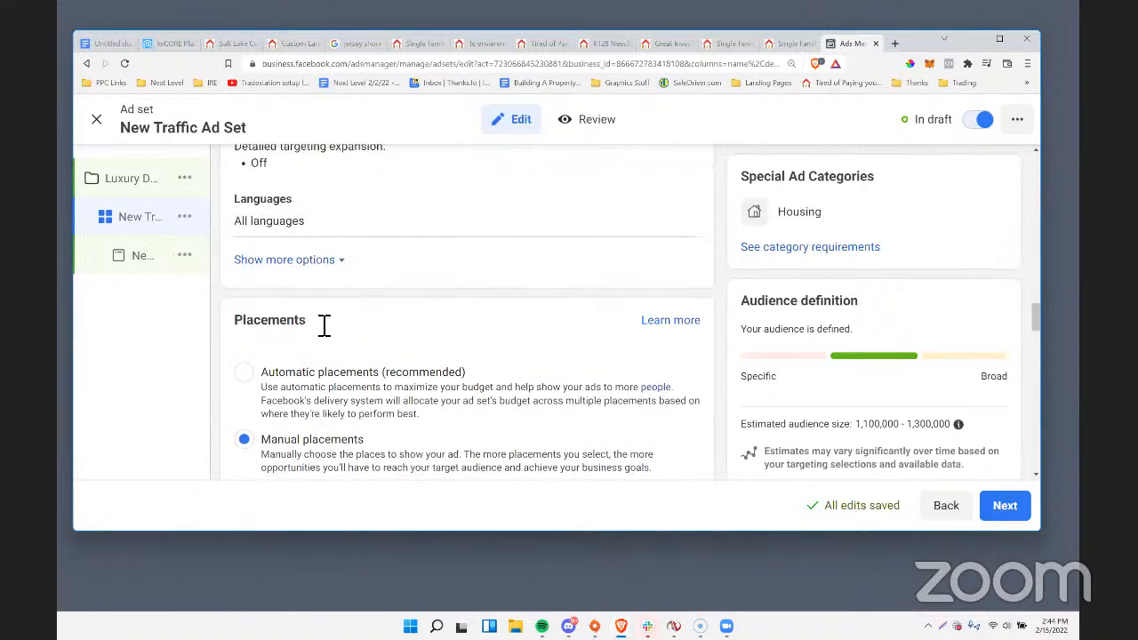
pyautogui.scroll(-15, 465, 326)
pyautogui.scroll(-10, 580, 377)
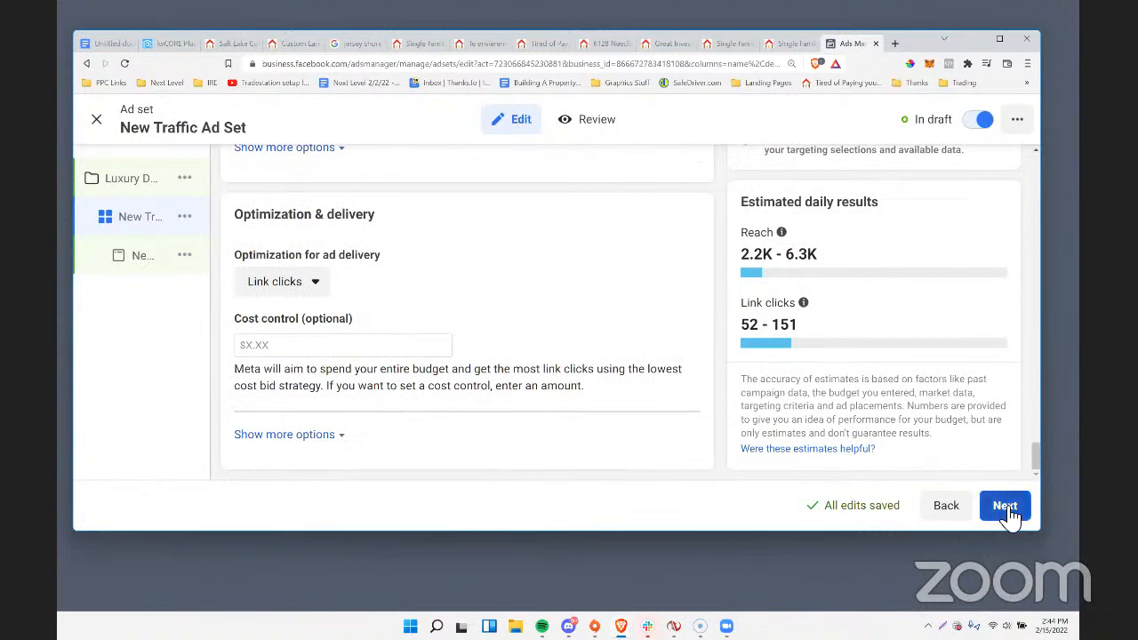
# Continue to the ad settings and look through the Facebook Page choices, media and primary text options.
pyautogui.click(1004, 505)
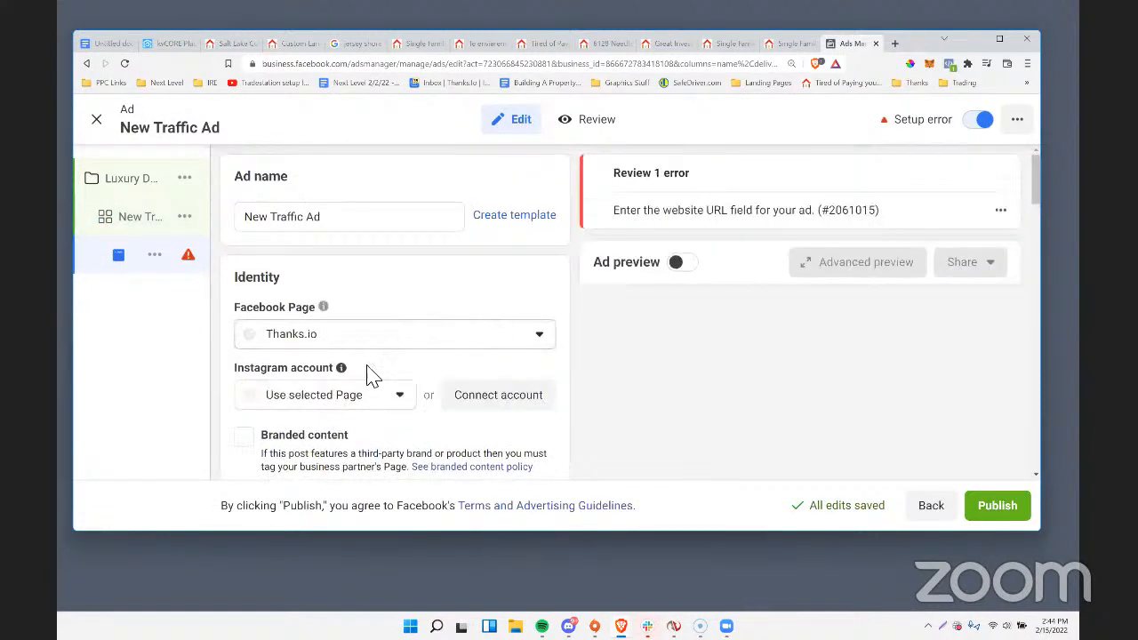
pyautogui.click(330, 345)
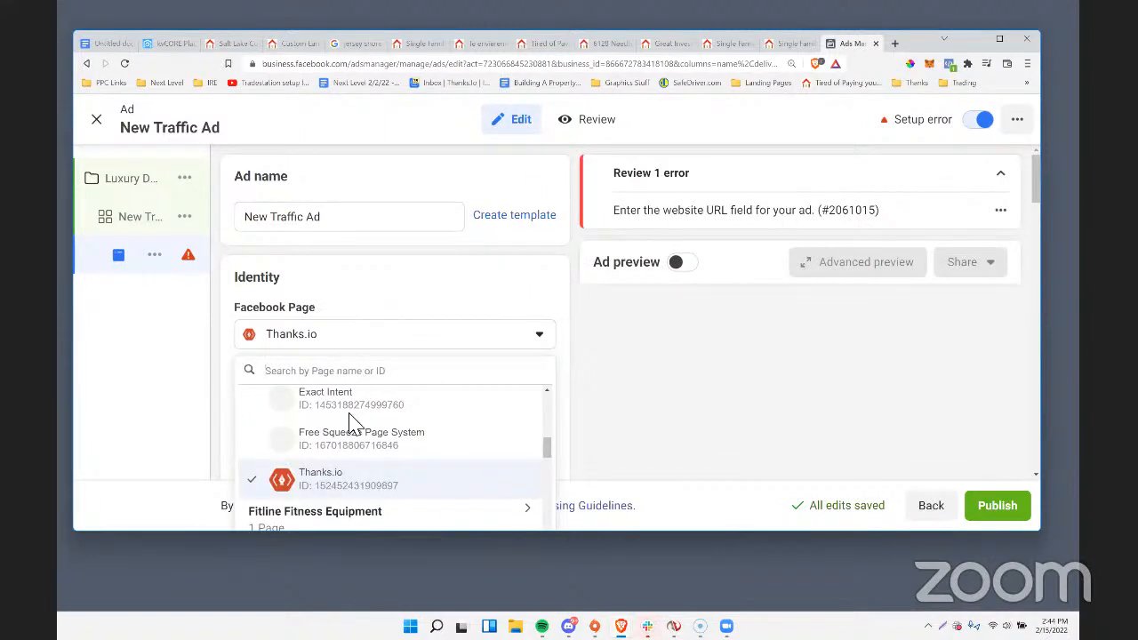
pyautogui.click(708, 371)
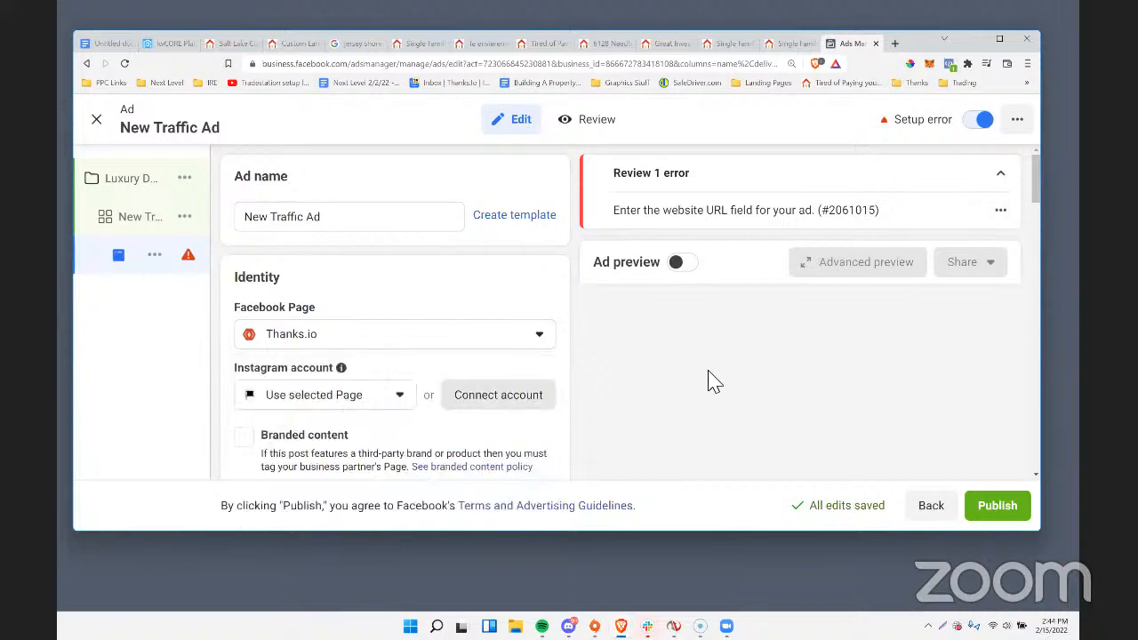
pyautogui.scroll(-3, 702, 371)
pyautogui.scroll(-4, 611, 380)
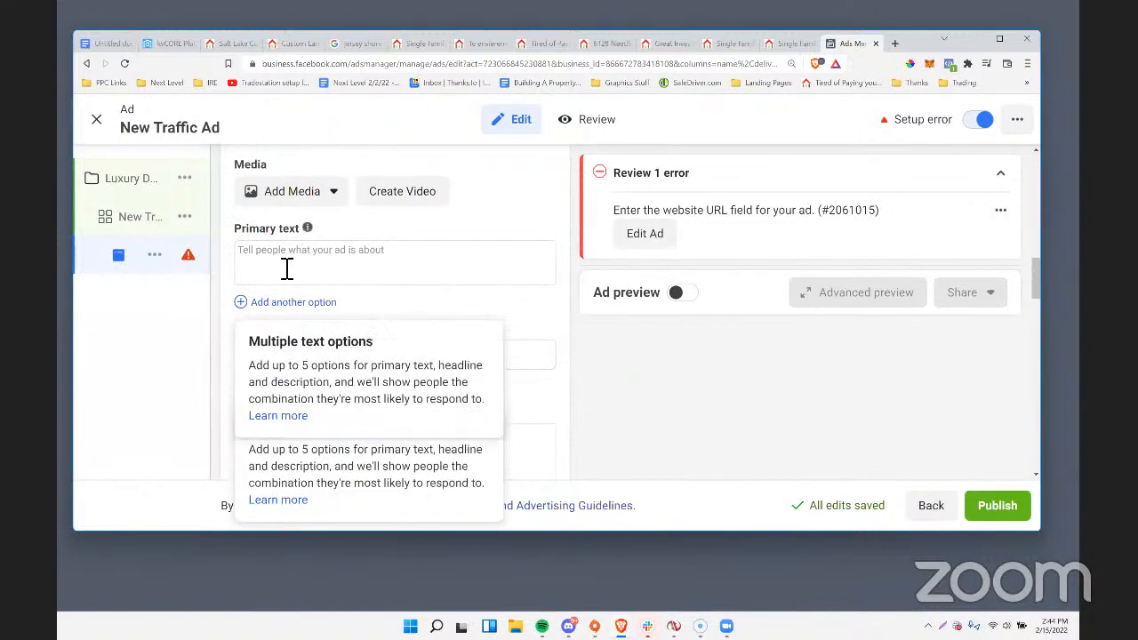
# Search the open browser tabs for the Cincinnati luxury homes landing page.
pyautogui.click(783, 46)
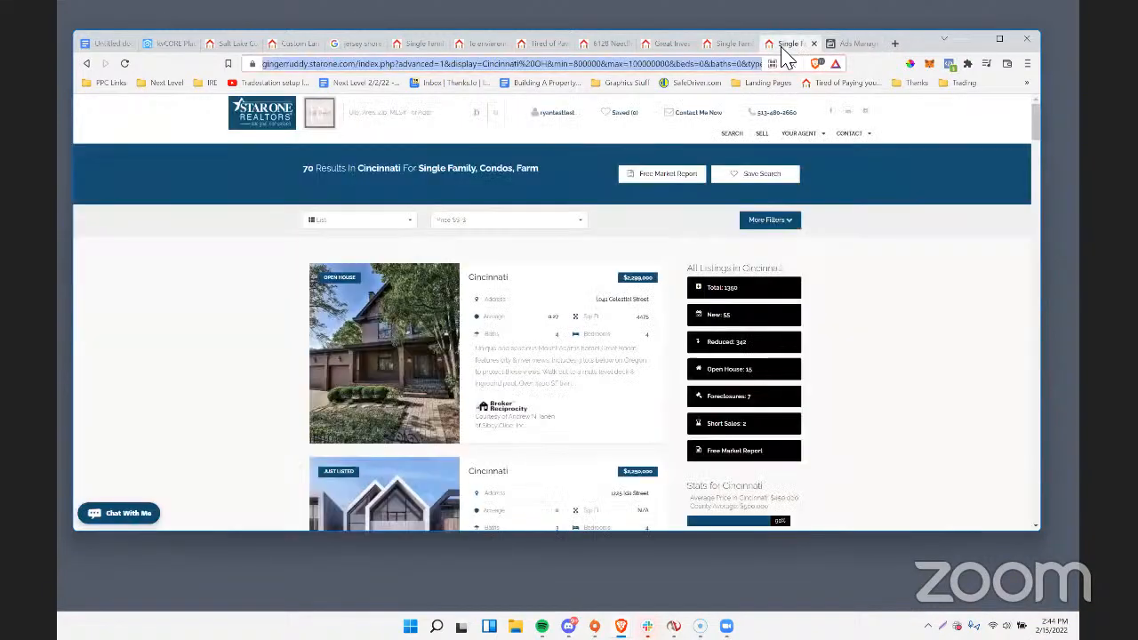
pyautogui.click(725, 46)
pyautogui.click(663, 46)
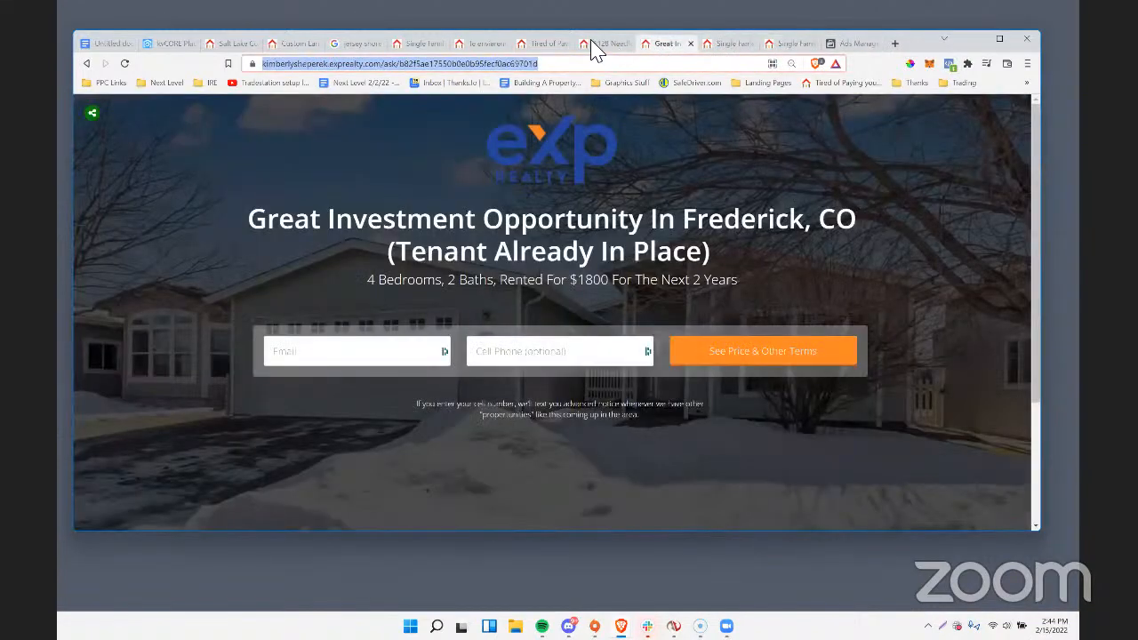
pyautogui.click(590, 45)
pyautogui.click(525, 45)
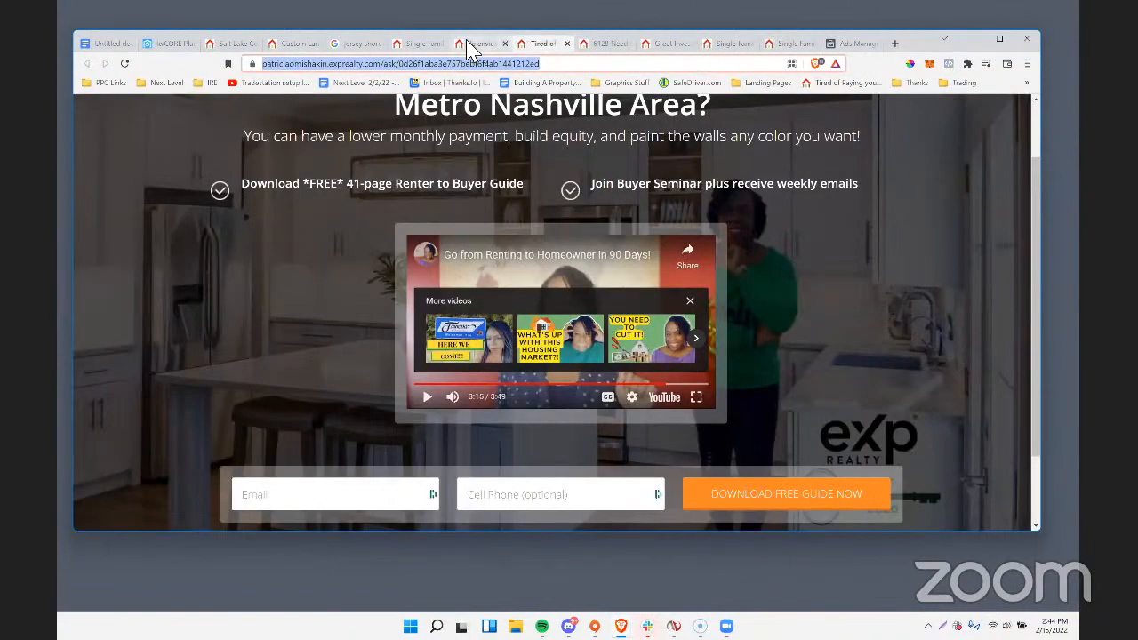
pyautogui.click(467, 44)
pyautogui.click(408, 45)
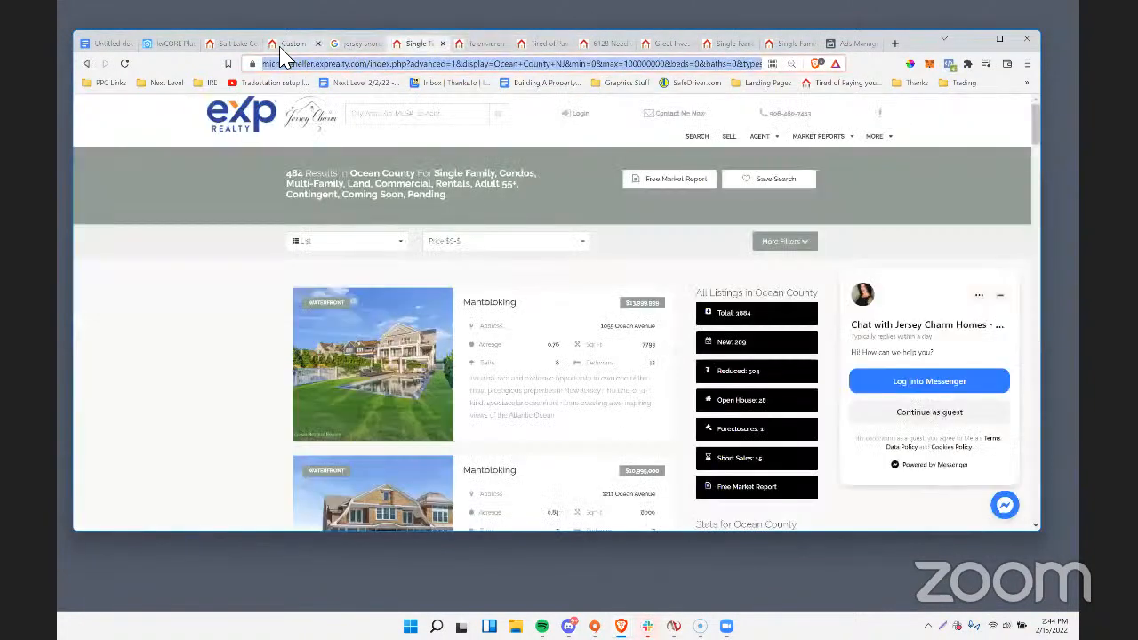
pyautogui.click(287, 45)
pyautogui.click(228, 44)
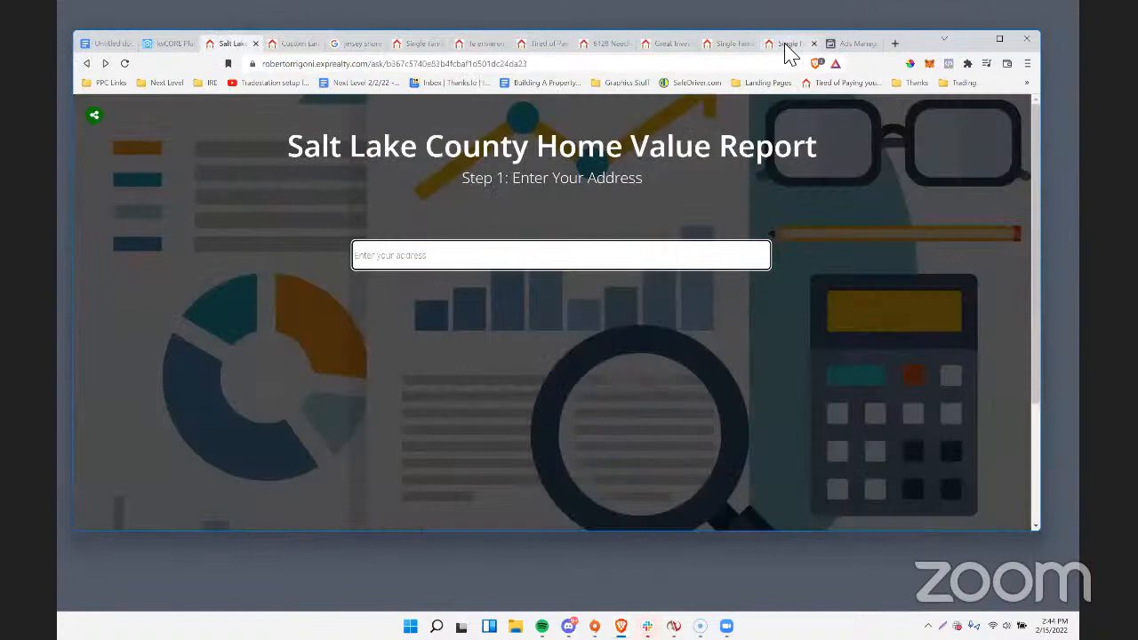
pyautogui.click(894, 44)
pyautogui.hotkey('ctrl', 'v')
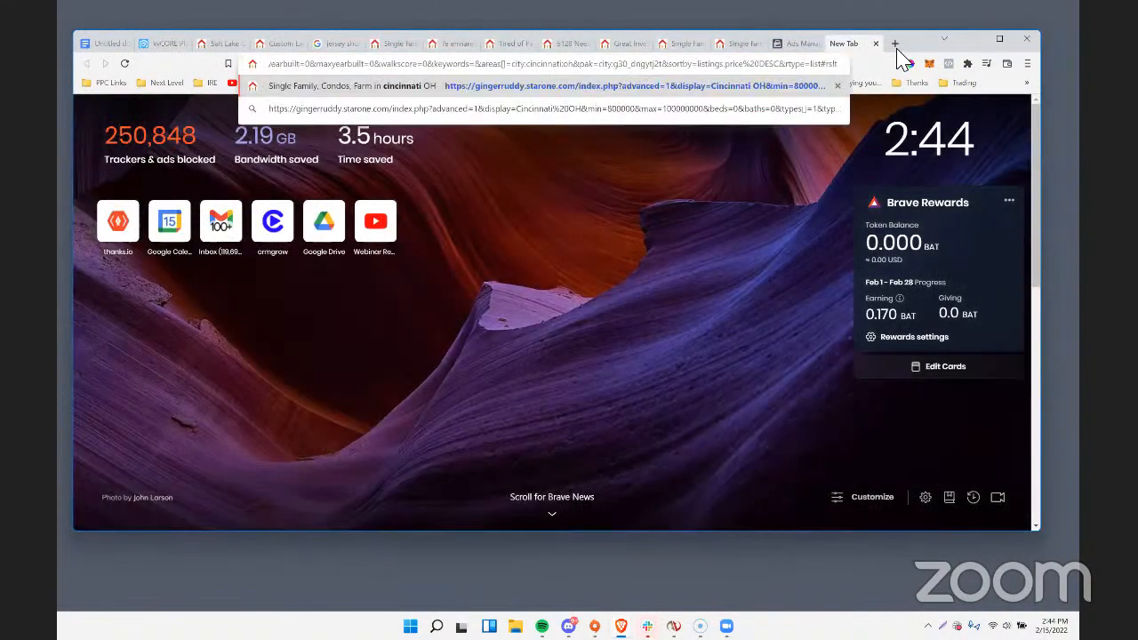
pyautogui.click(689, 44)
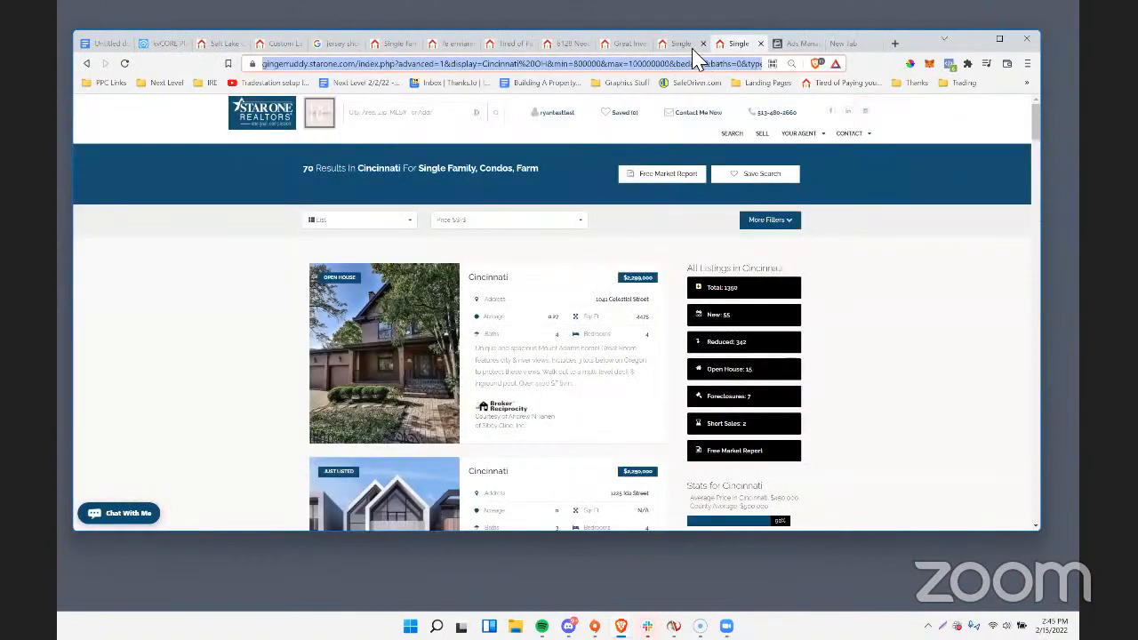
pyautogui.click(613, 45)
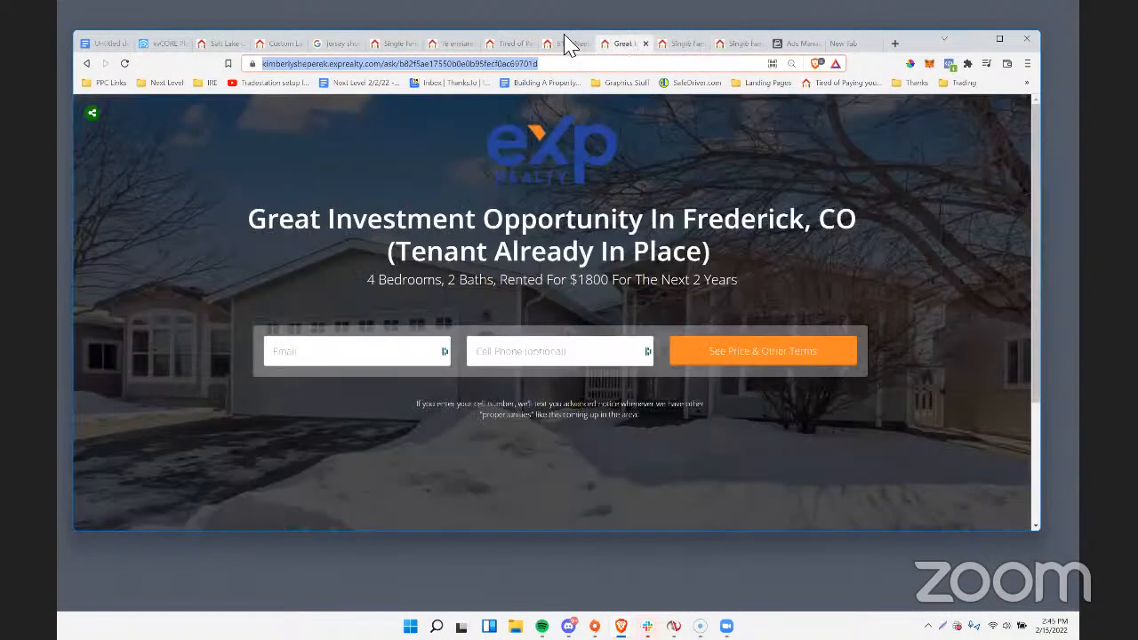
# In kvCORE's Lead Engine, select the agent's starone.com domain for the landing page builder and open its past landing pages.
pyautogui.click(149, 46)
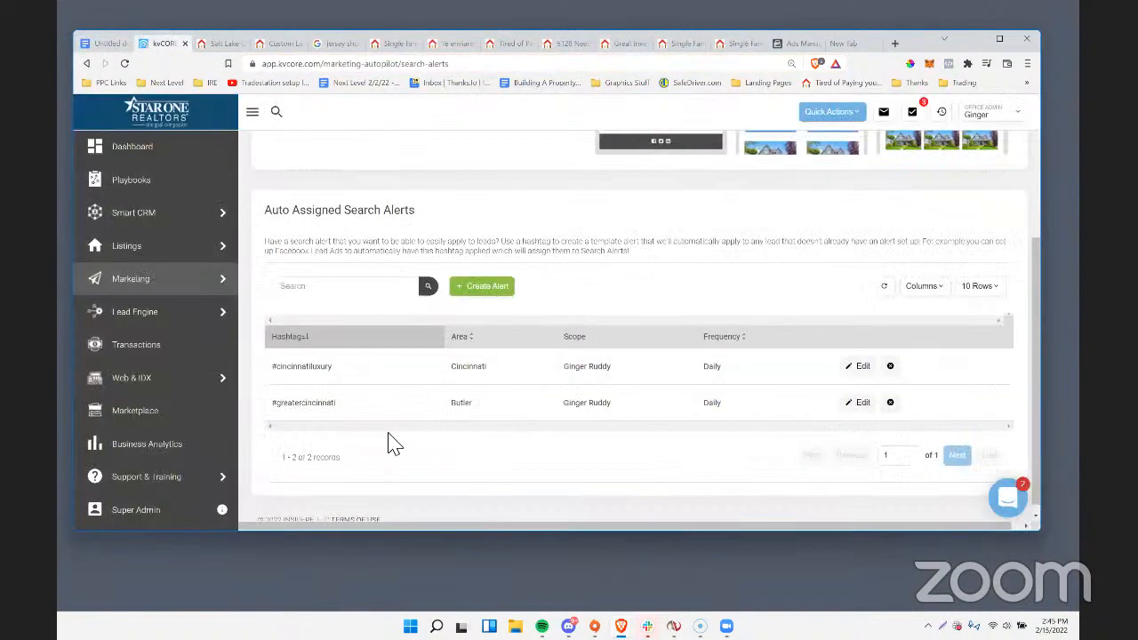
pyautogui.moveTo(153, 327)
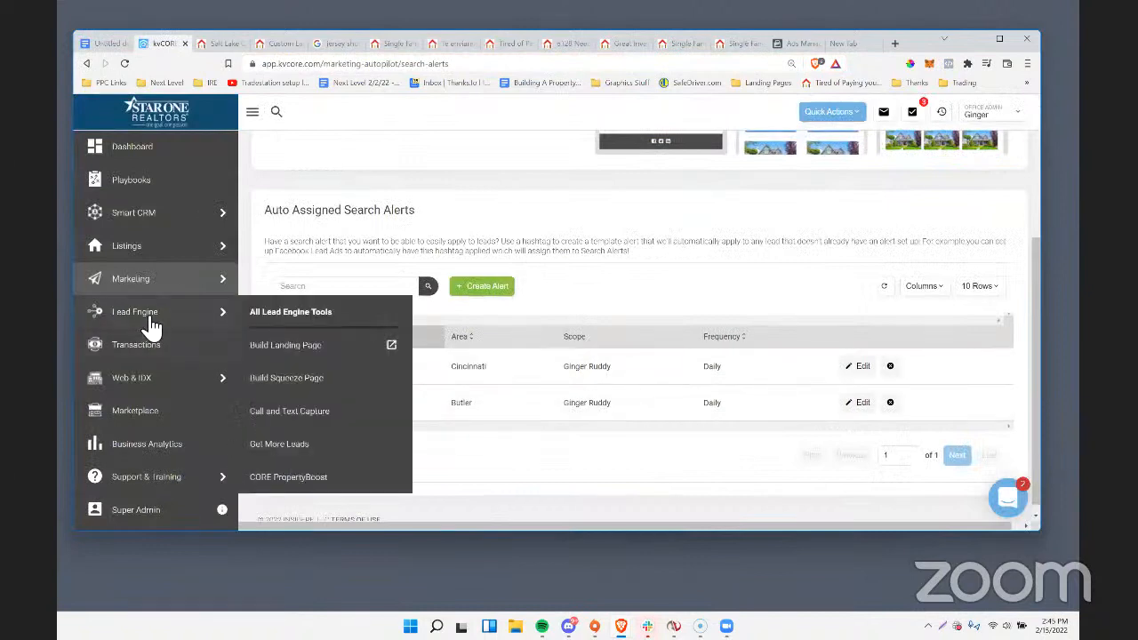
pyautogui.click(287, 315)
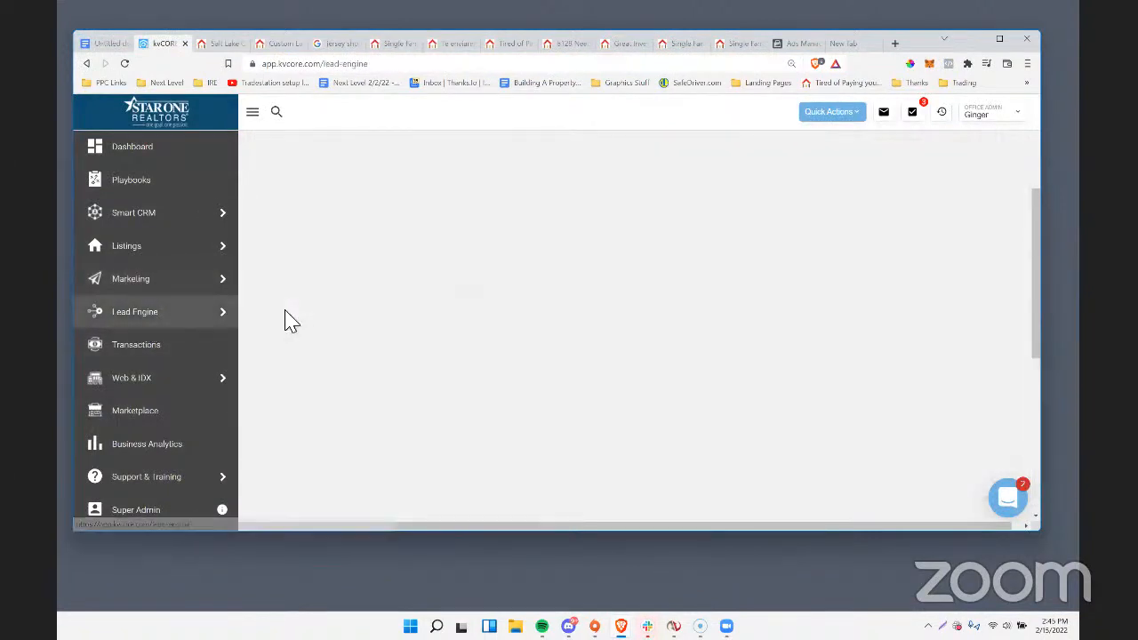
pyautogui.scroll(-3, 391, 304)
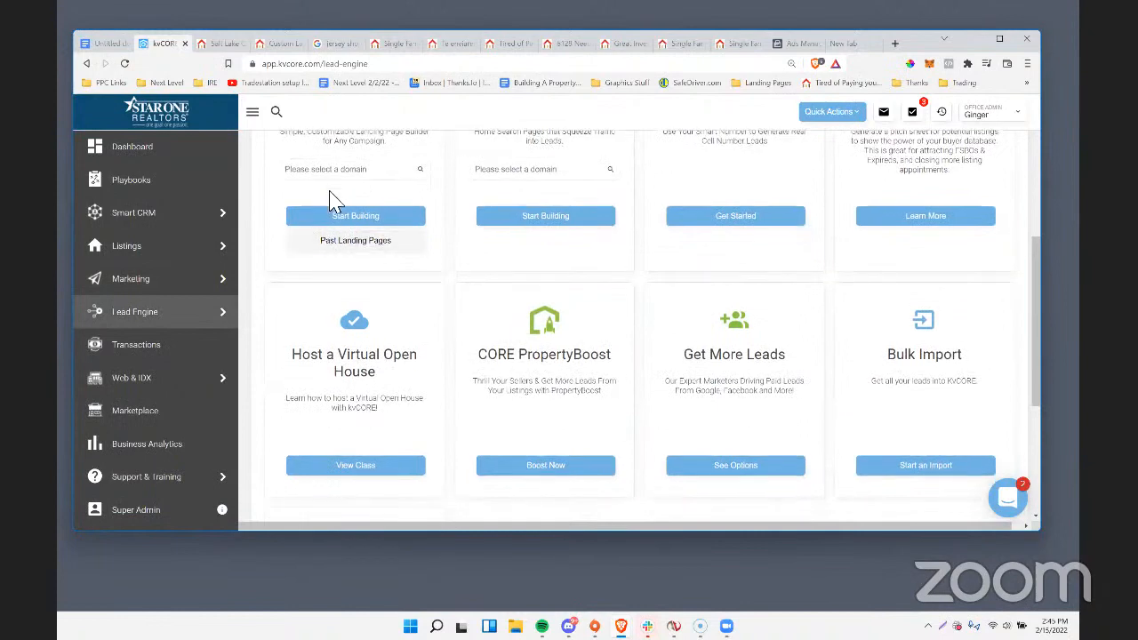
pyautogui.click(338, 170)
pyautogui.click(334, 192)
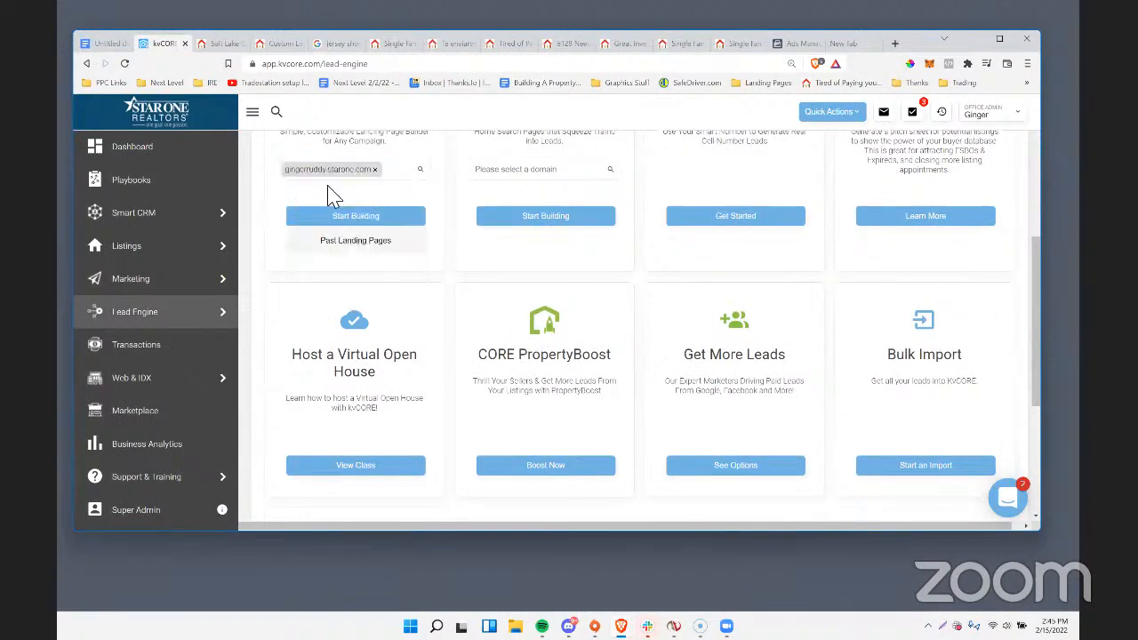
pyautogui.click(359, 240)
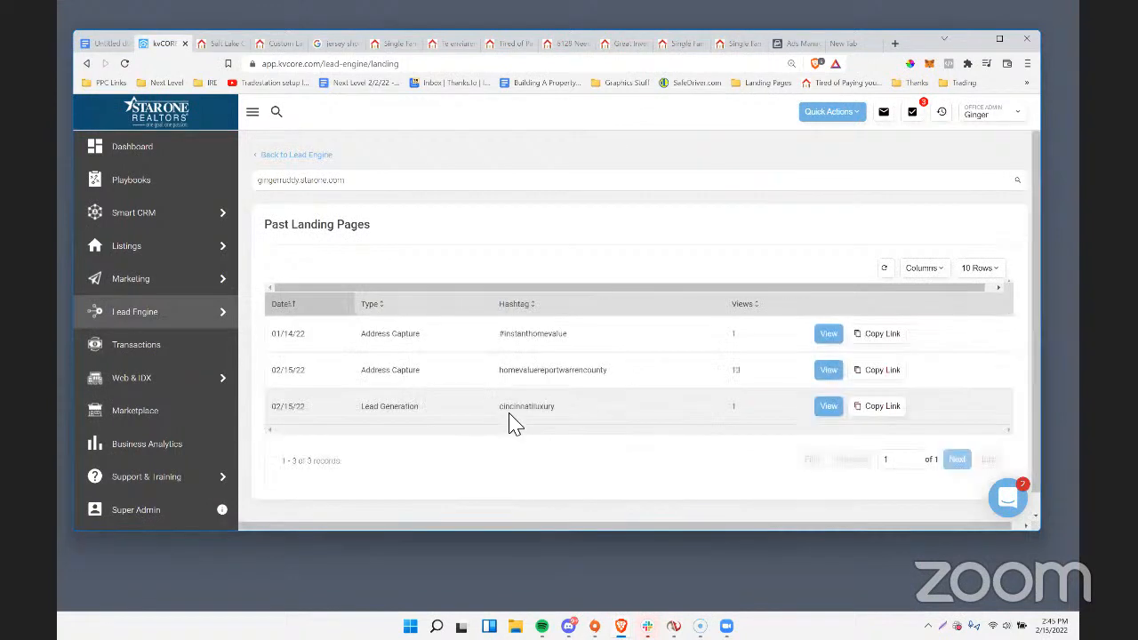
# View the cincinnatiluxury lead generation page and copy its web address.
pyautogui.click(828, 406)
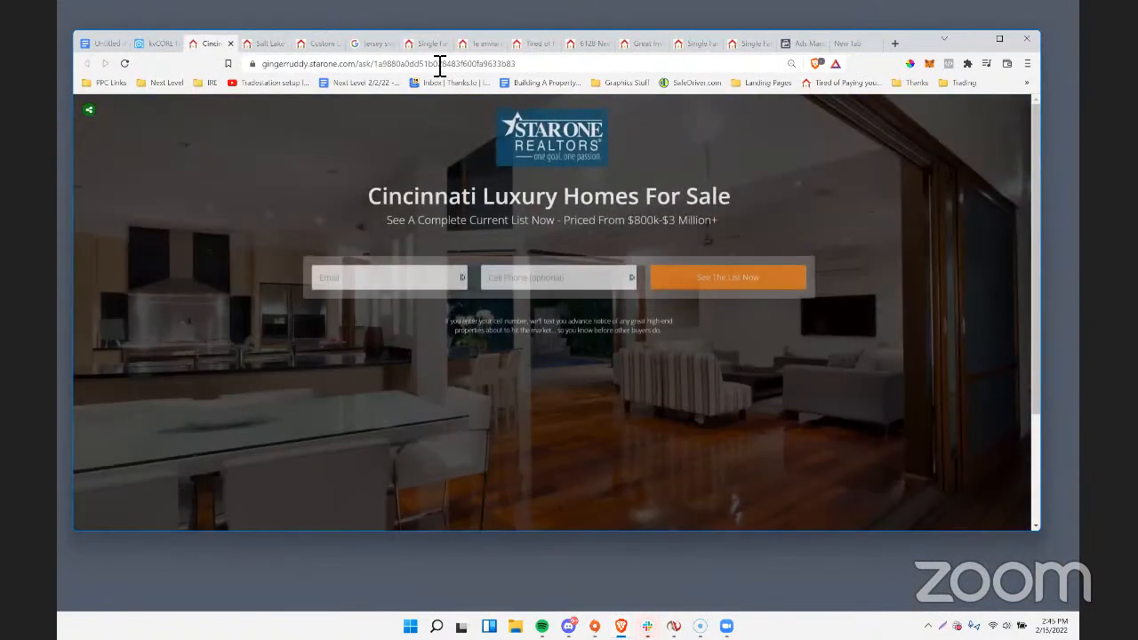
pyautogui.click(439, 67)
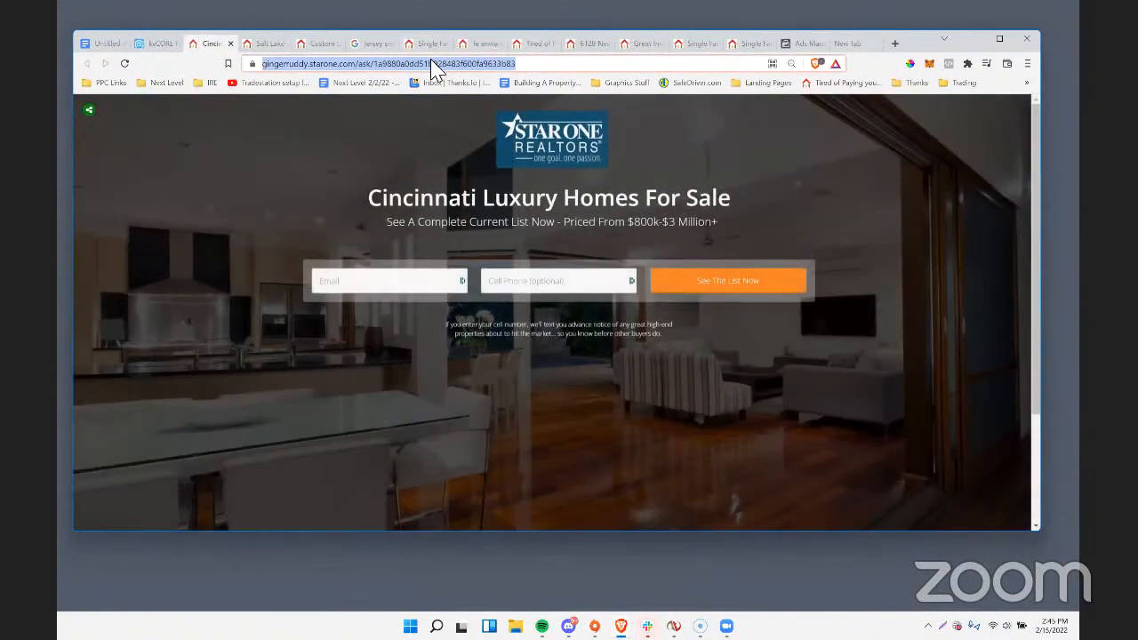
pyautogui.rightClick(427, 64)
pyautogui.click(472, 127)
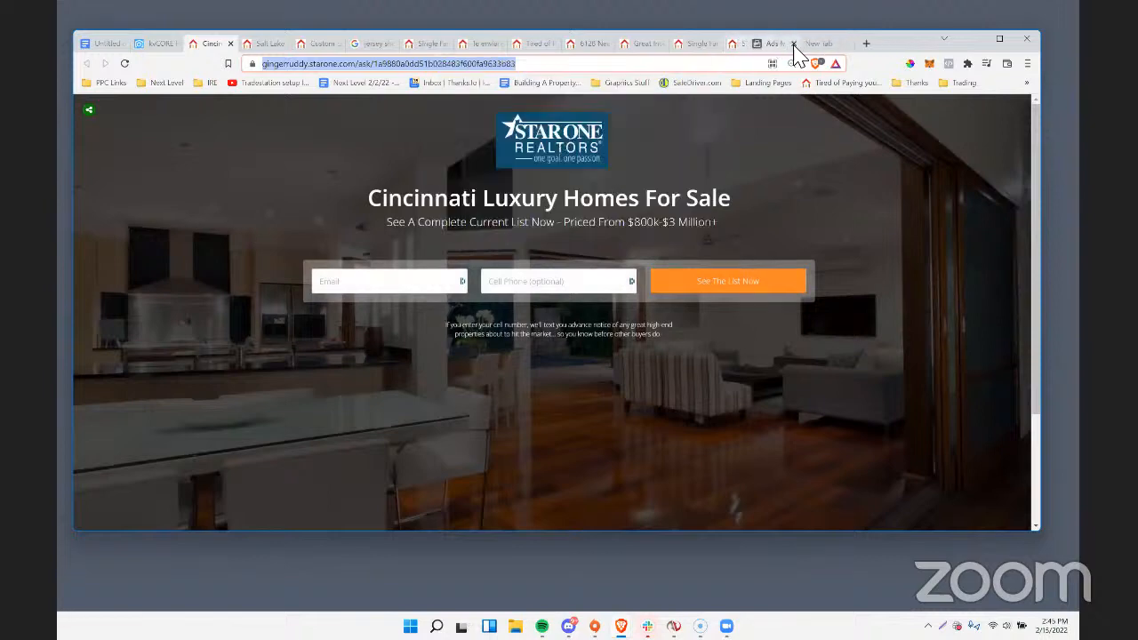
# Return to the traffic ad, dismiss the video recommendation and paste the landing page address as the Website URL.
pyautogui.click(791, 44)
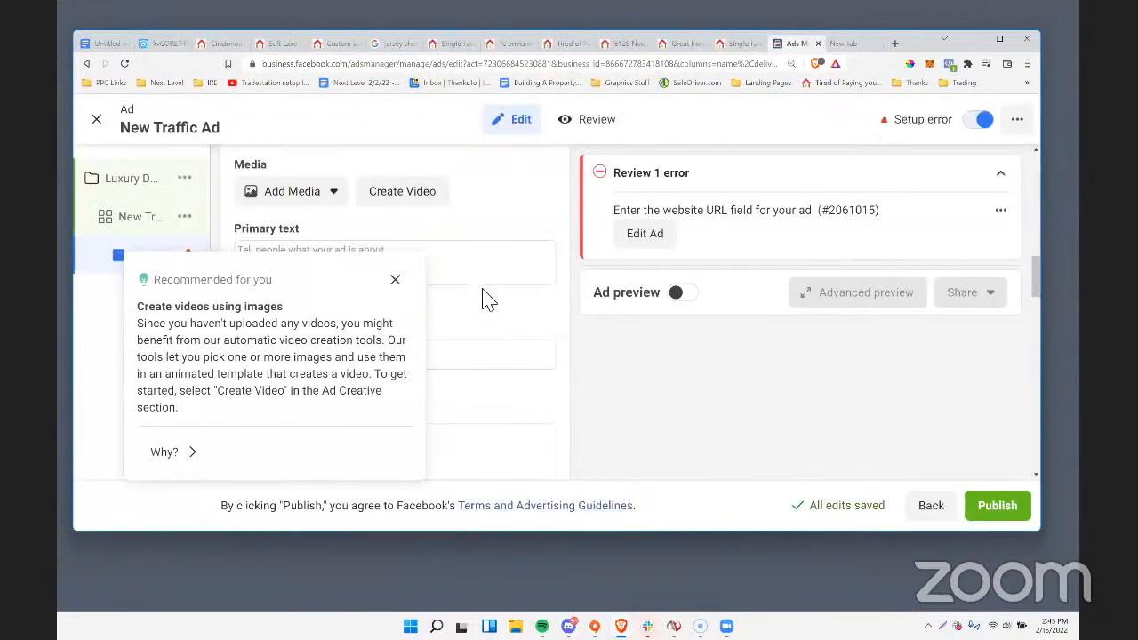
pyautogui.click(395, 280)
pyautogui.scroll(-4, 311, 347)
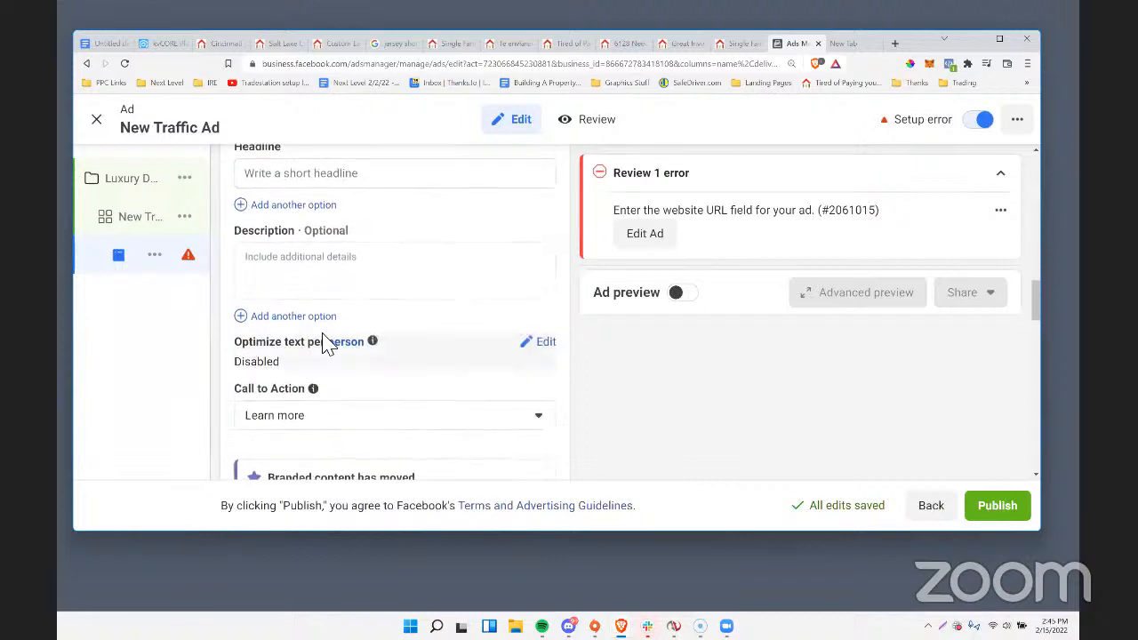
pyautogui.scroll(-4, 326, 345)
pyautogui.click(330, 337)
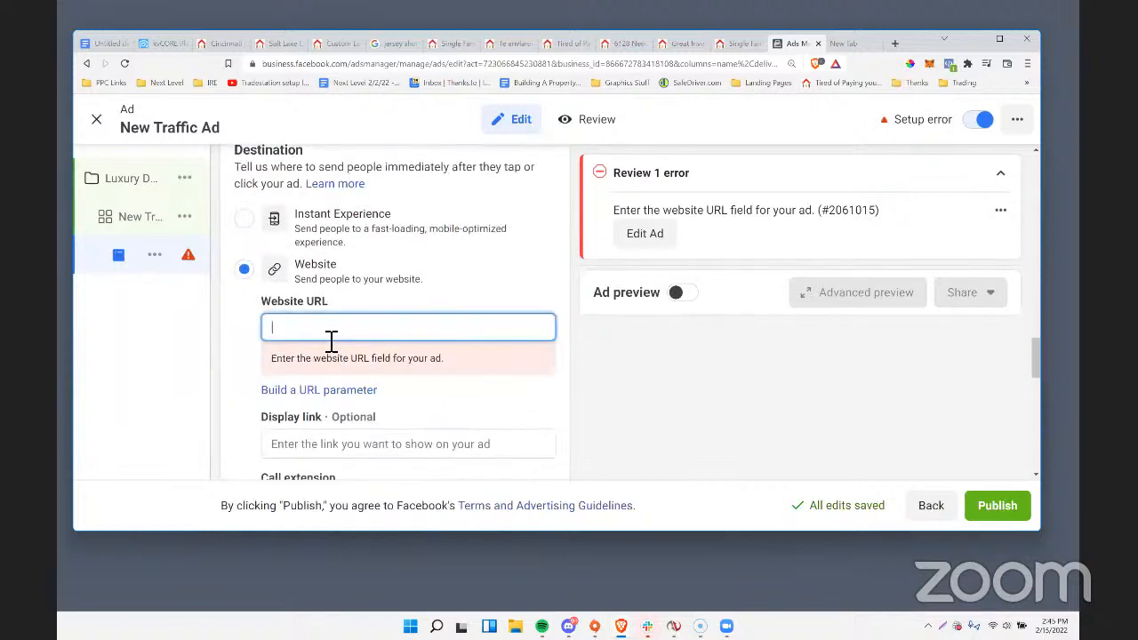
pyautogui.hotkey('ctrl', 'v')
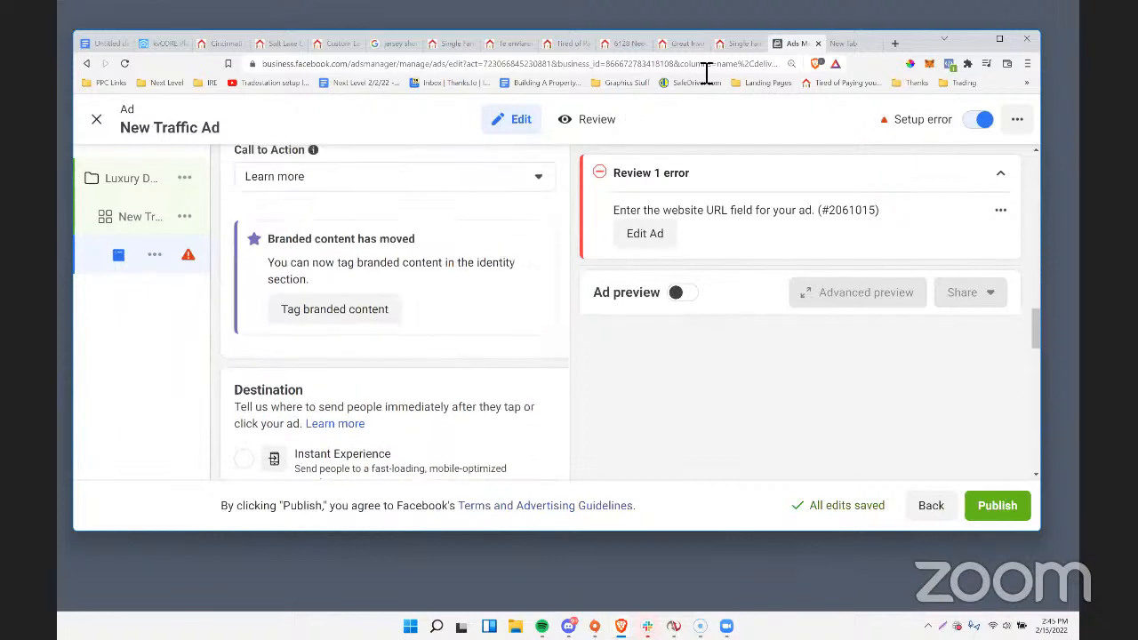
# Load the copied landing page address in place of the Cincinnati search results and highlight the page's headline.
pyautogui.click(745, 44)
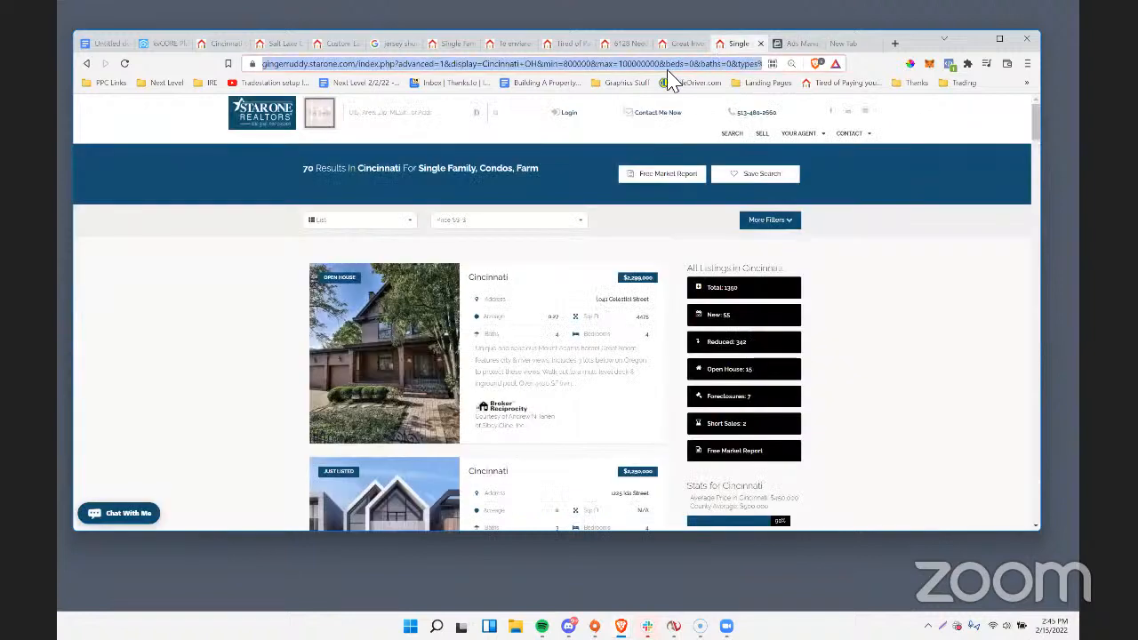
pyautogui.hotkey('ctrl', 'v')
pyautogui.press('Return')
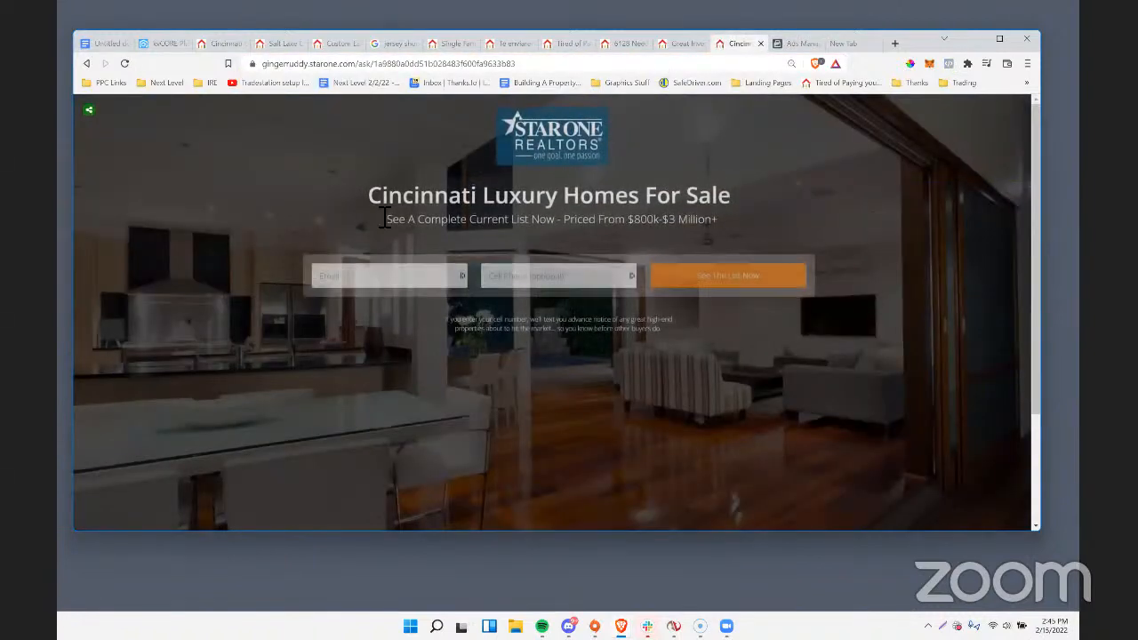
pyautogui.moveTo(368, 198); pyautogui.dragTo(726, 199)
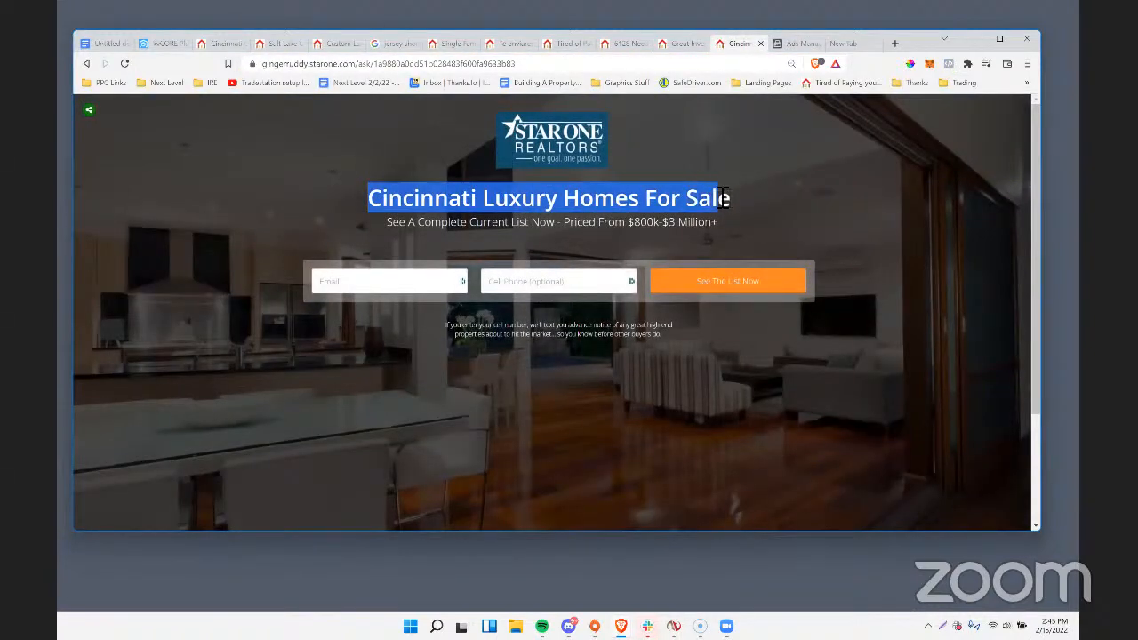
# Return to the traffic ad and set its Facebook Page identity to Forever Florida Real Estate Inc.
pyautogui.click(791, 46)
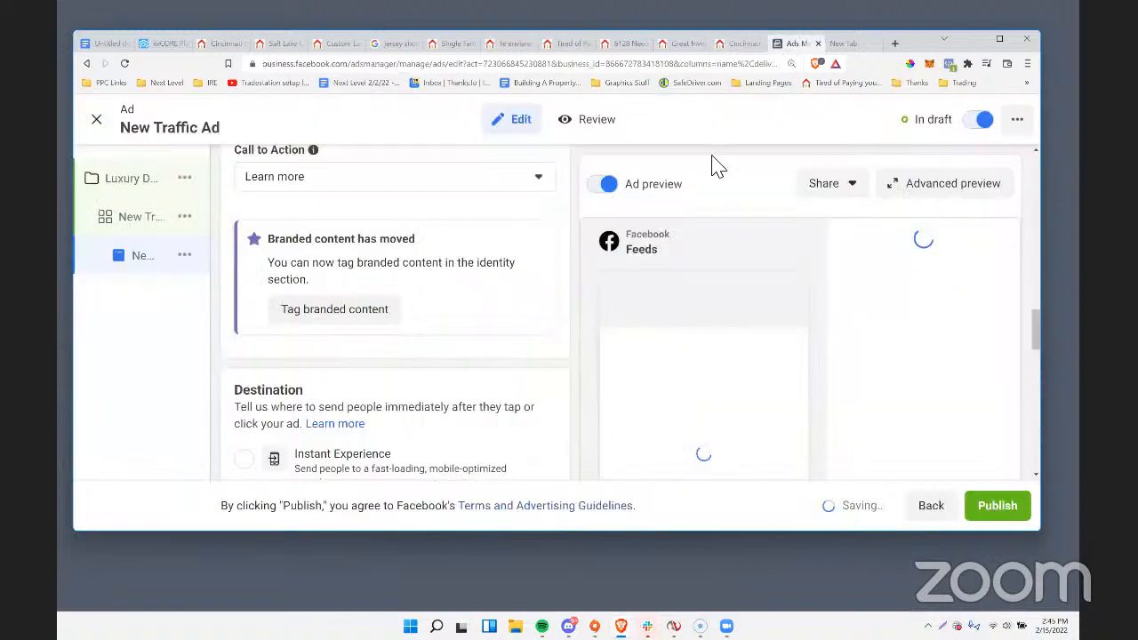
pyautogui.scroll(3, 440, 305)
pyautogui.scroll(2, 400, 302)
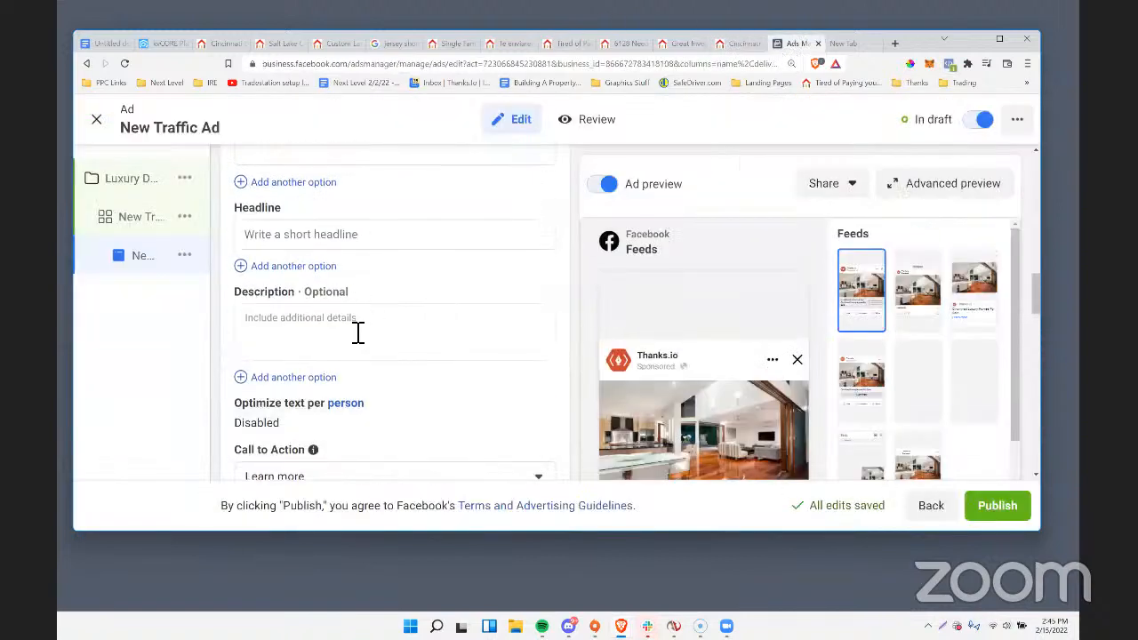
pyautogui.scroll(-4, 711, 382)
pyautogui.scroll(5, 544, 361)
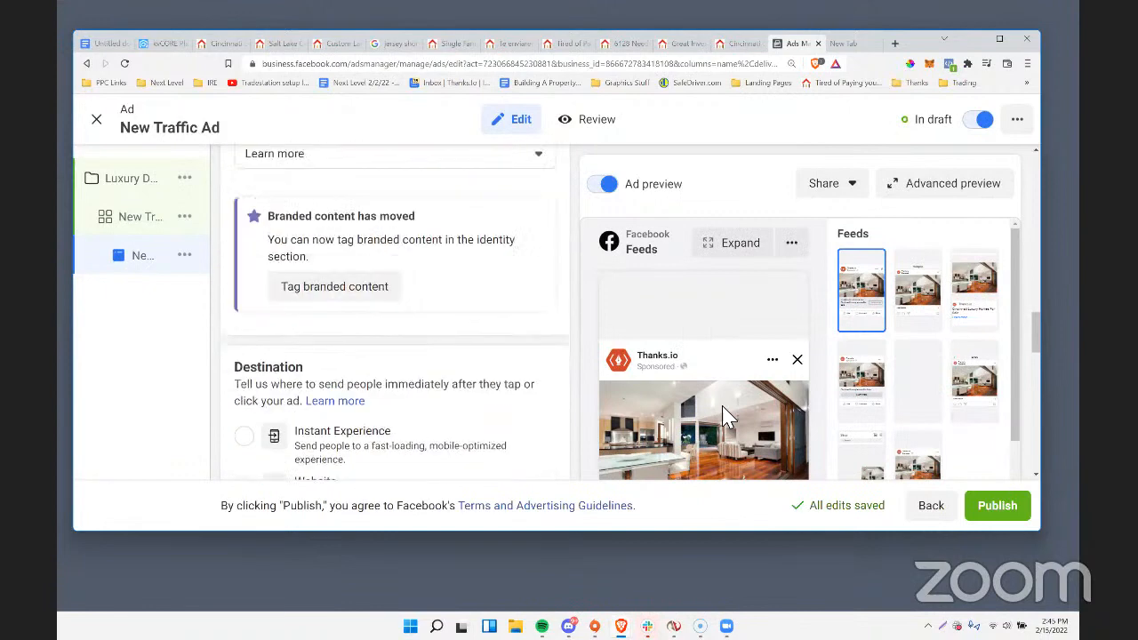
pyautogui.scroll(5, 457, 345)
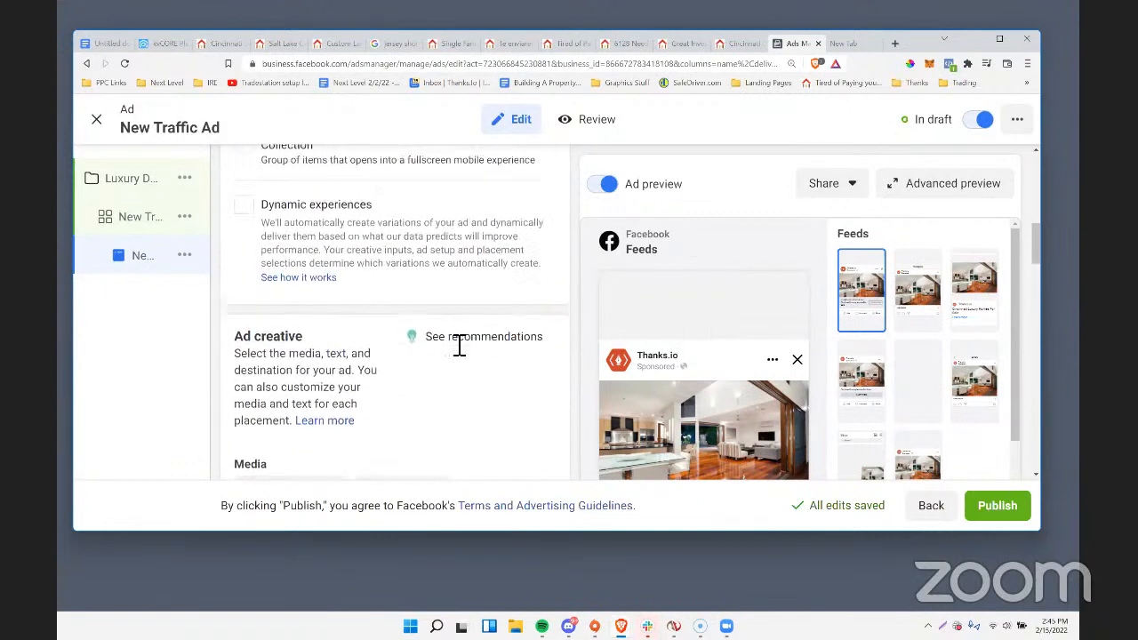
pyautogui.scroll(5, 457, 346)
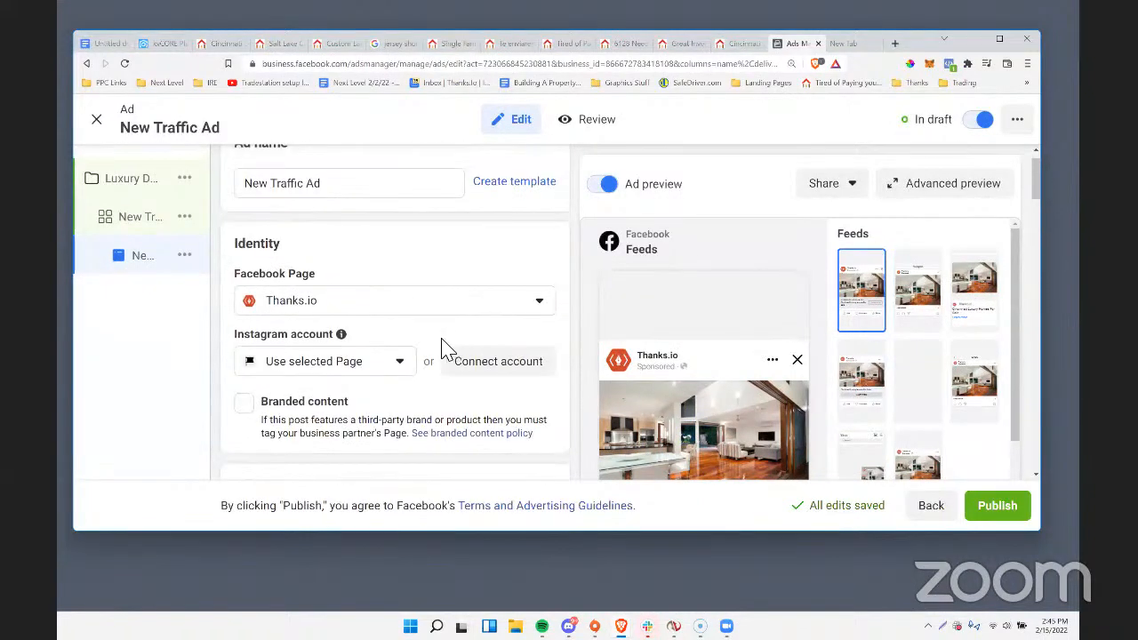
pyautogui.click(360, 374)
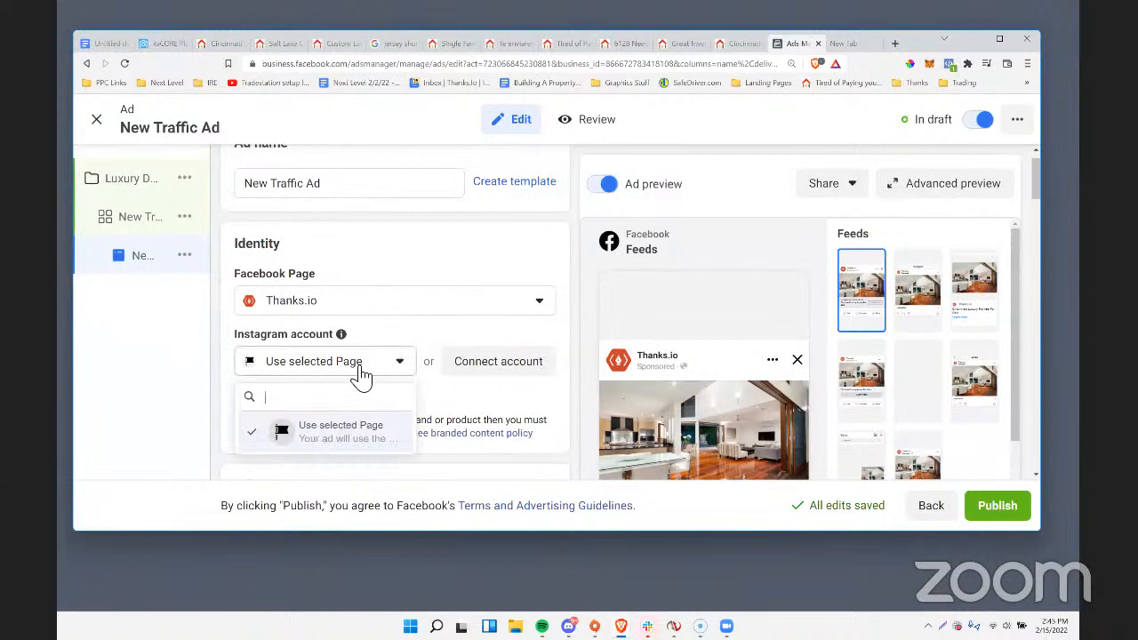
pyautogui.click(366, 304)
pyautogui.scroll(-1, 327, 400)
pyautogui.scroll(-2, 327, 400)
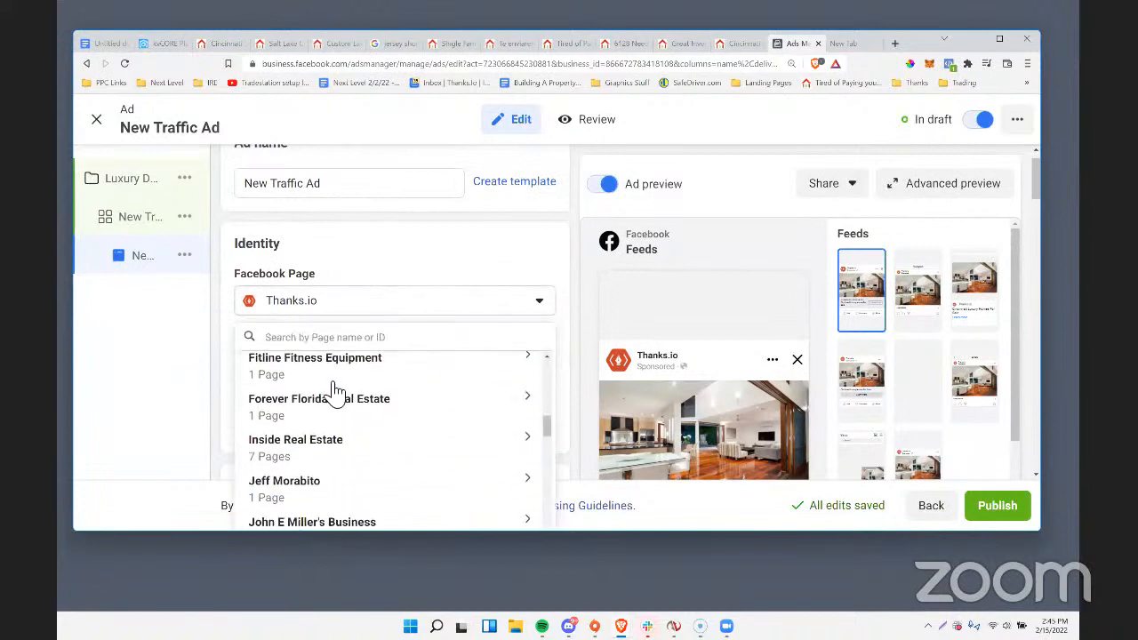
pyautogui.click(332, 411)
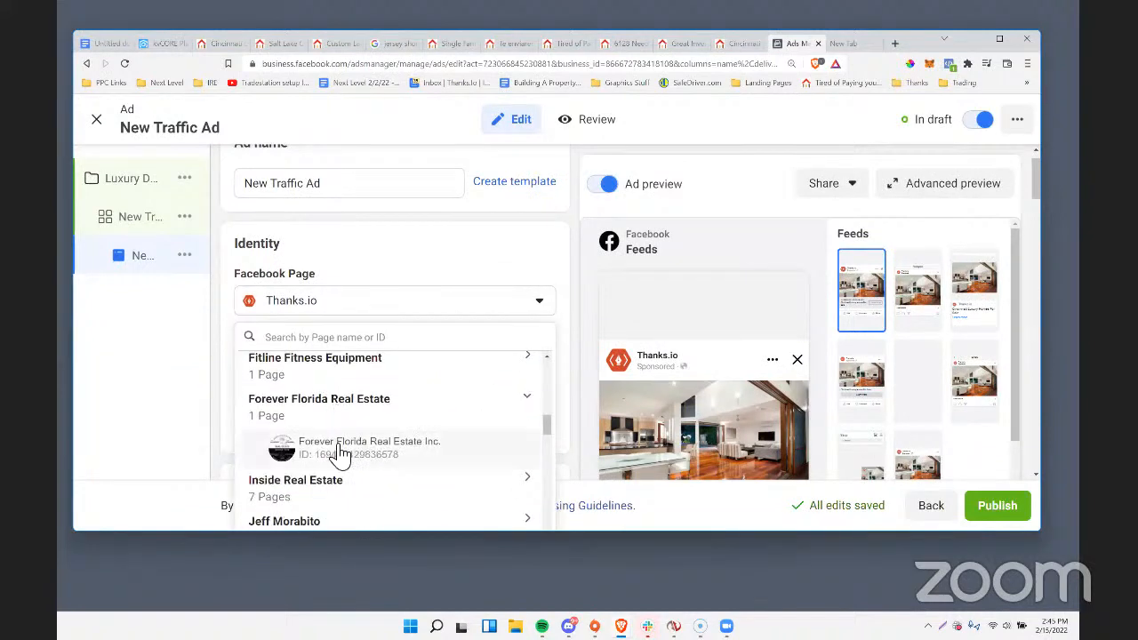
pyautogui.click(338, 447)
# Enter "Cincinnati Luxury Homes For Sale (Priced From 800k - 3Million+)" as the ad's primary text.
pyautogui.scroll(-6, 458, 360)
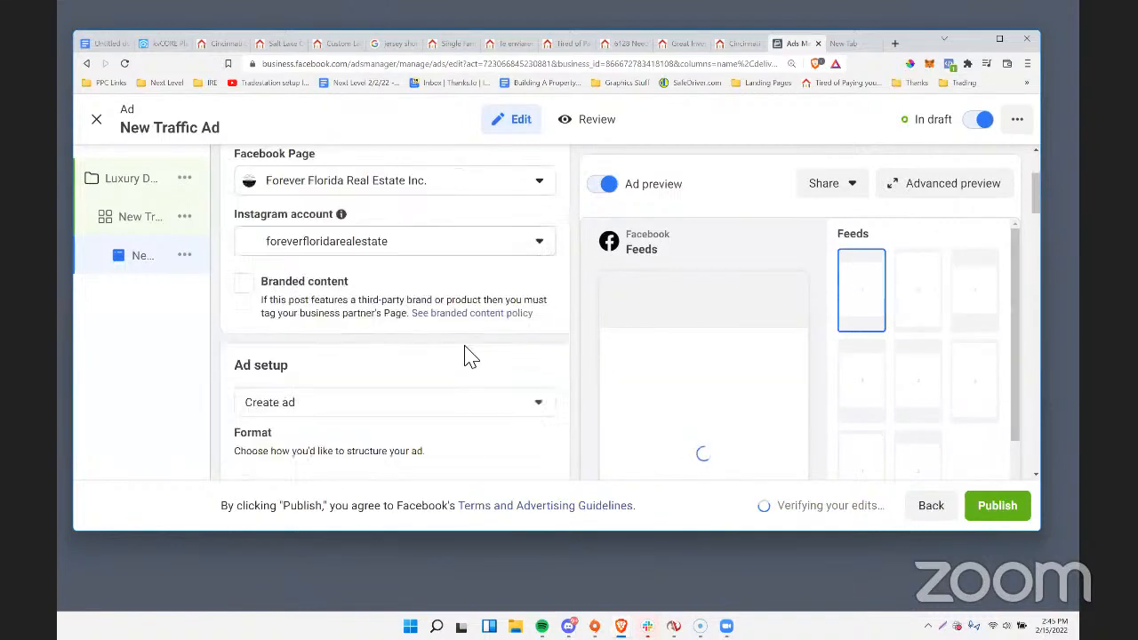
pyautogui.scroll(-3, 458, 360)
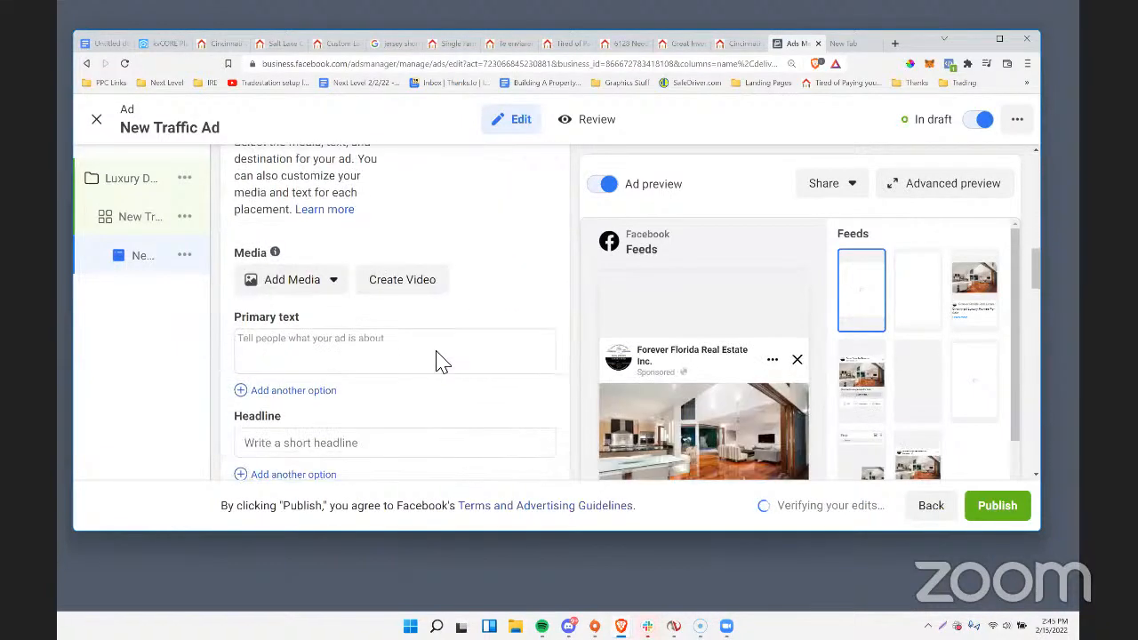
pyautogui.click(281, 312)
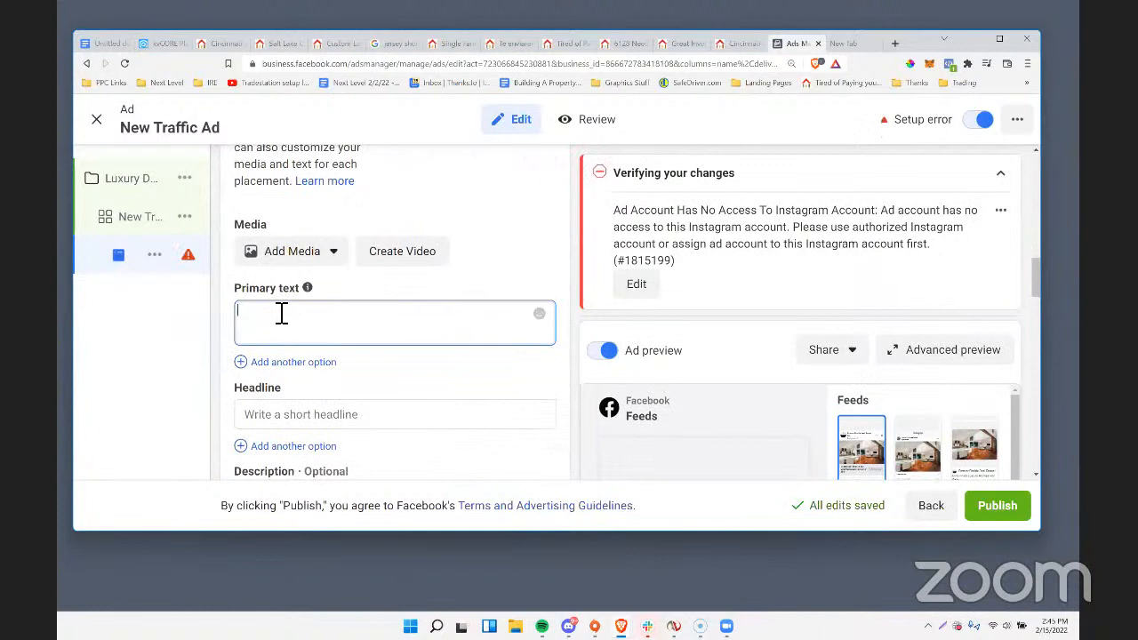
pyautogui.write('Cincinnati Luxury Homes For S')
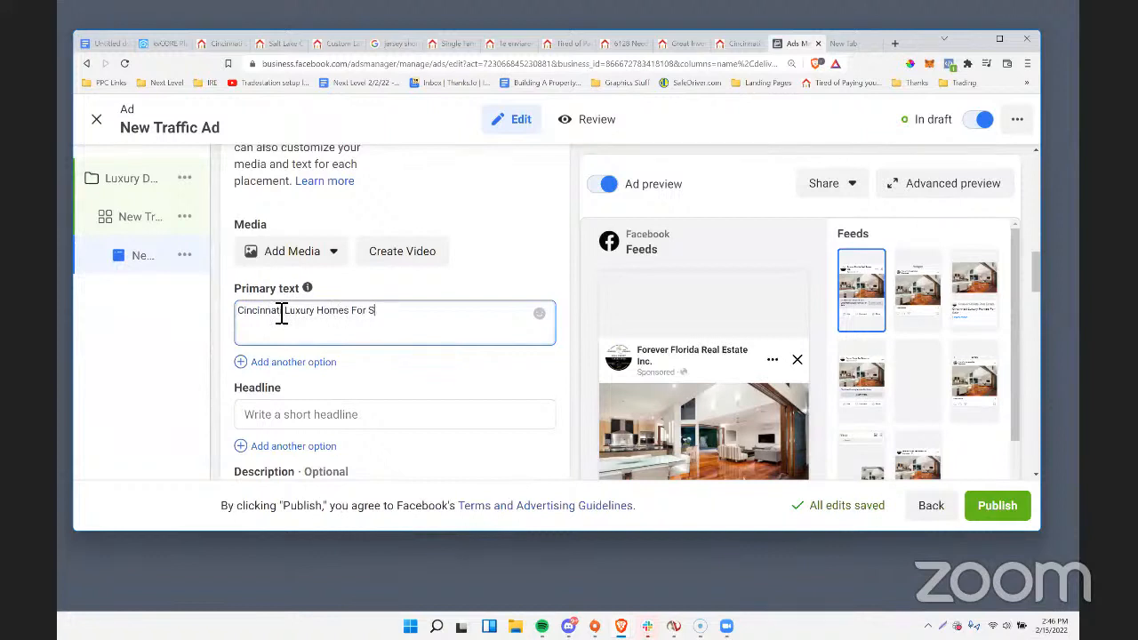
pyautogui.write('ale (P')
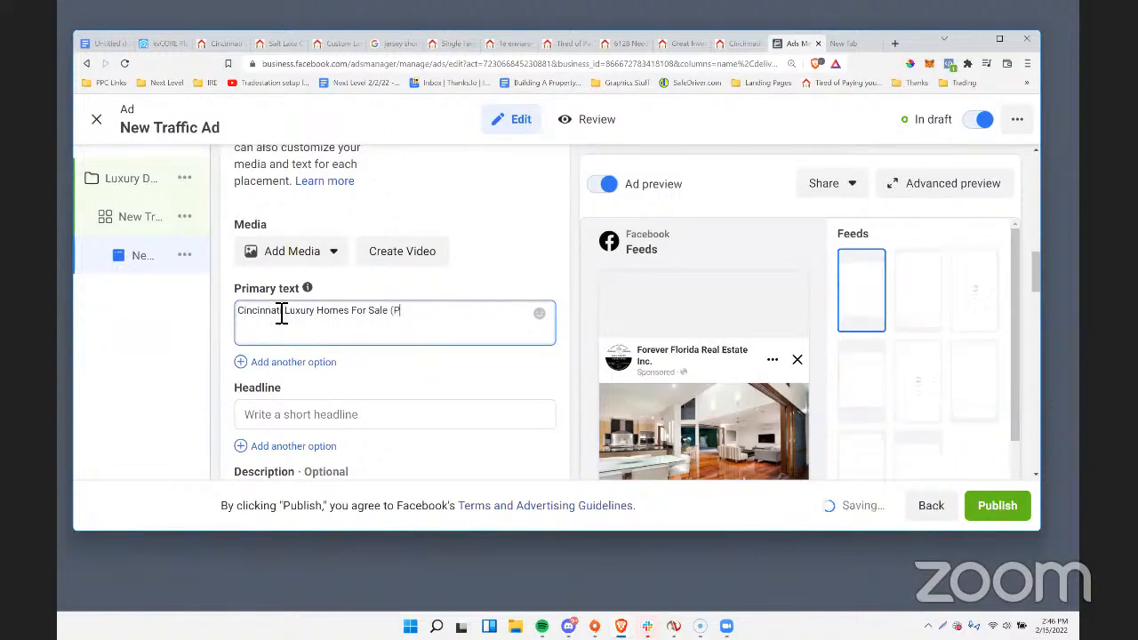
pyautogui.write('riced From ')
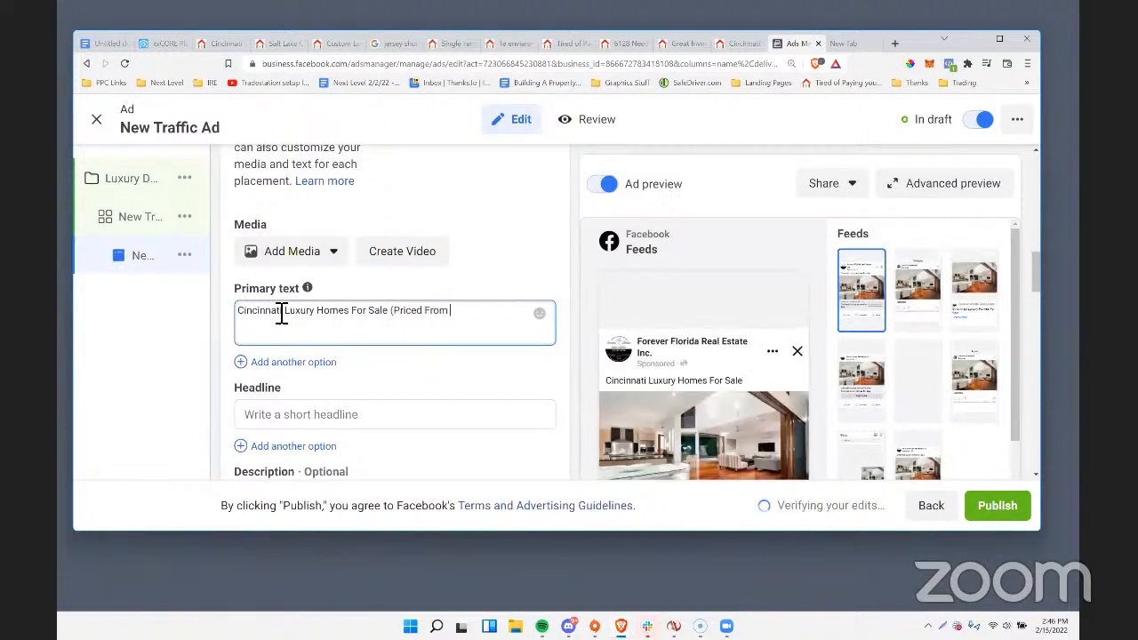
pyautogui.write('800k - 3Million+')
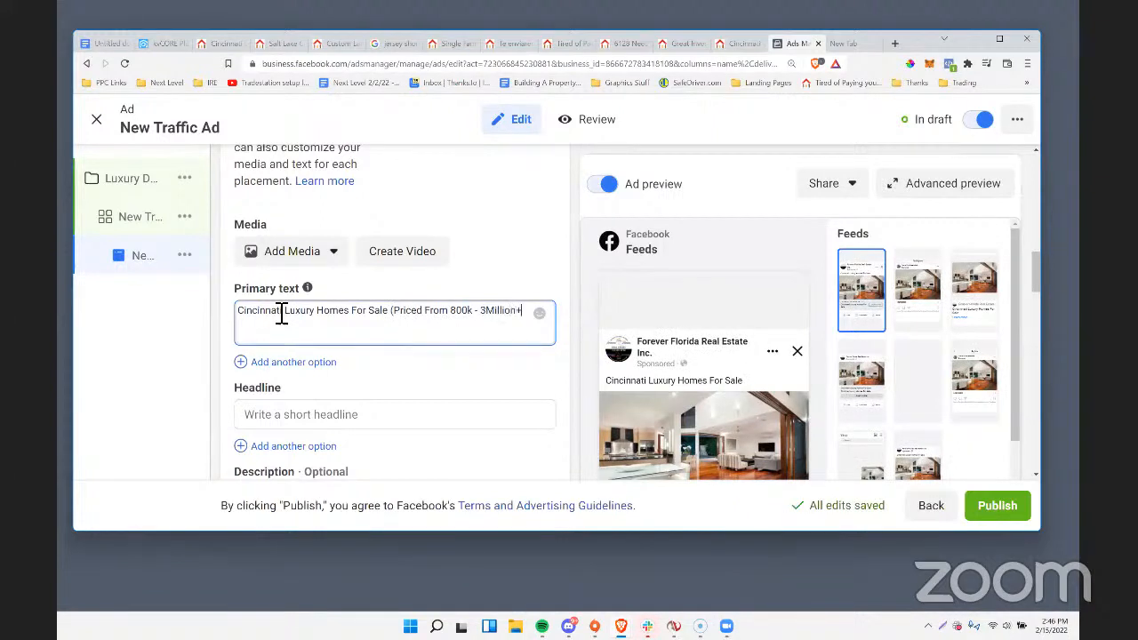
pyautogui.write(')')
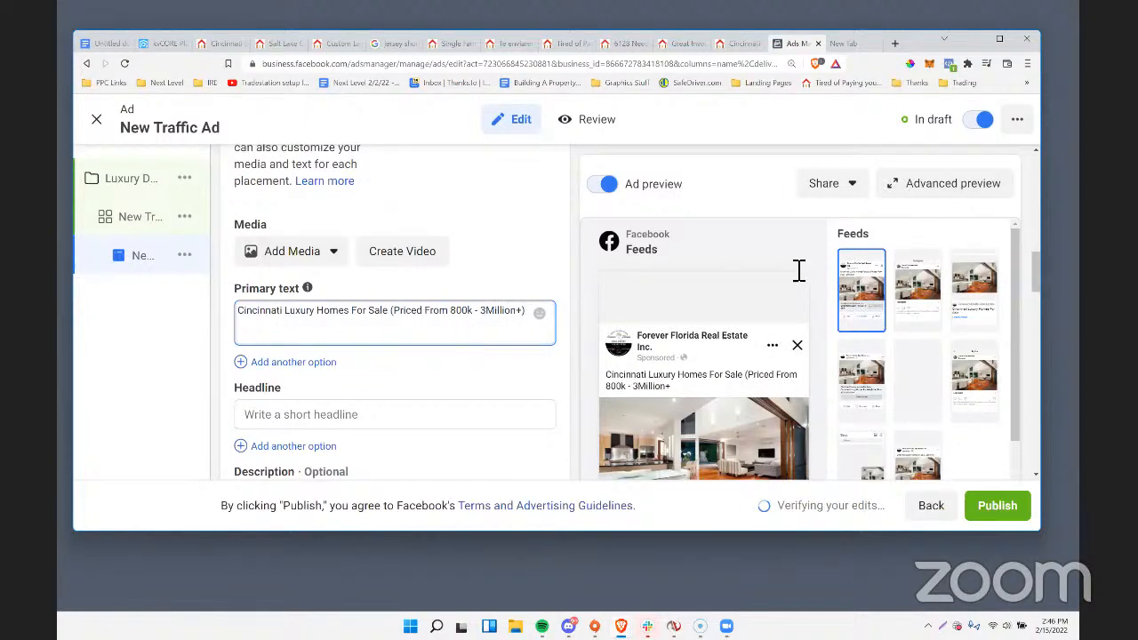
# Review the ad's destination and tracking settings together with the Facebook feed preview.
pyautogui.scroll(-4, 809, 391)
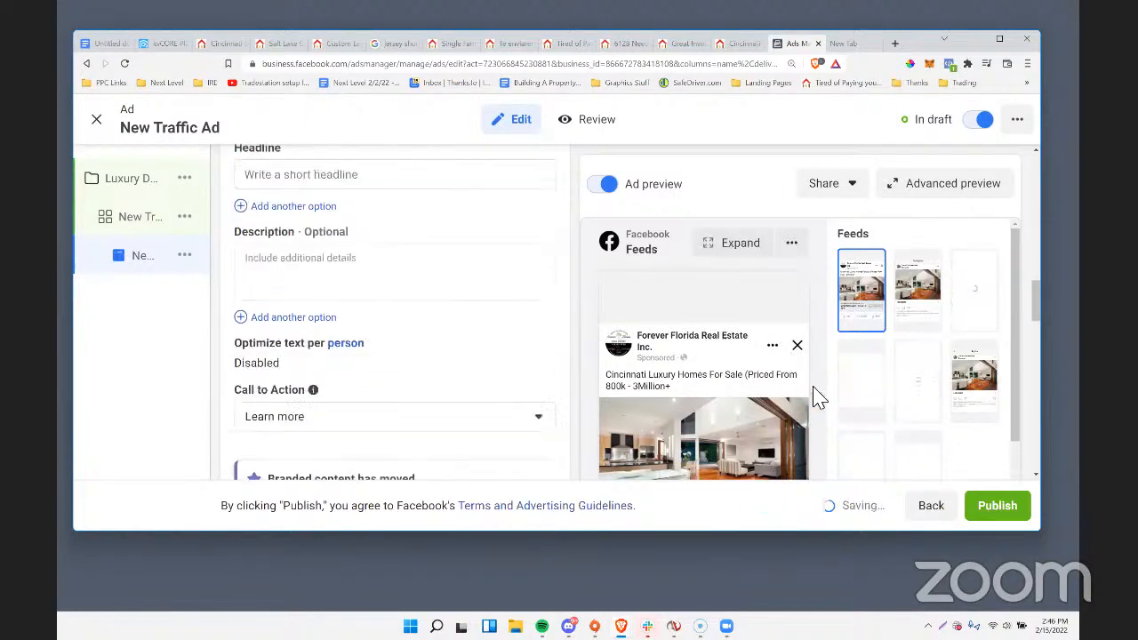
pyautogui.scroll(-5, 765, 393)
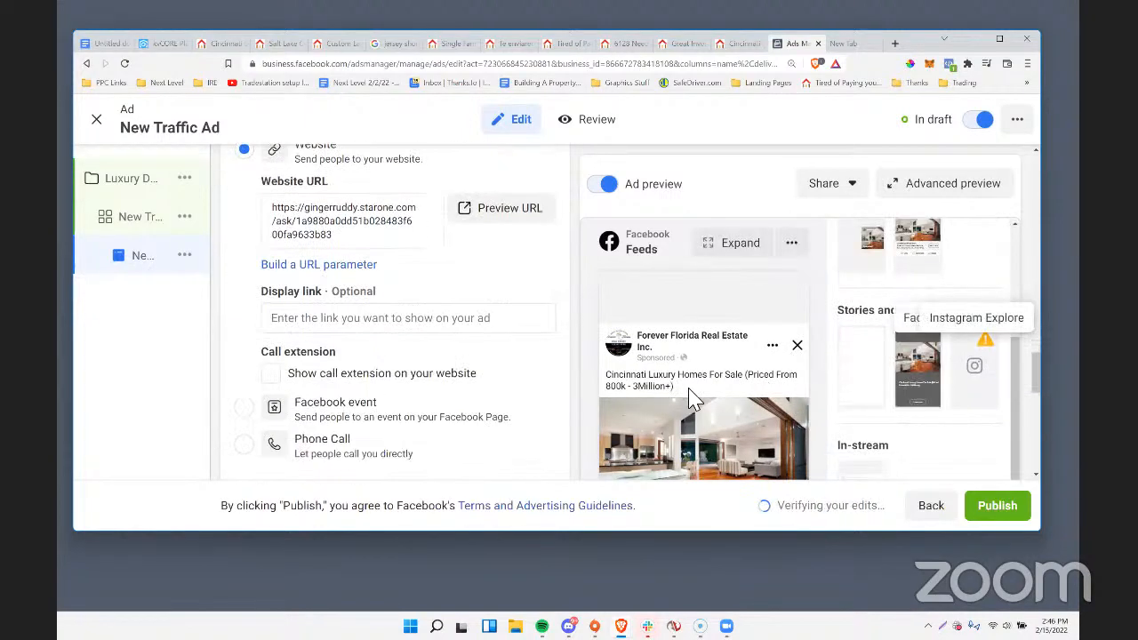
pyautogui.scroll(3, 453, 373)
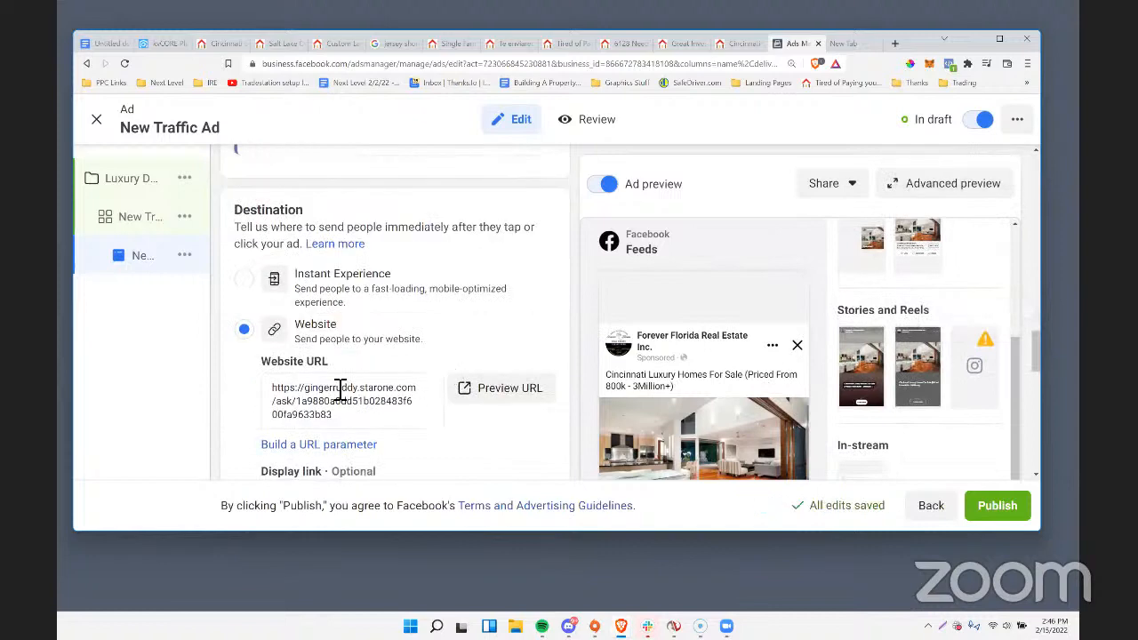
pyautogui.scroll(3, 418, 338)
pyautogui.scroll(-5, 409, 333)
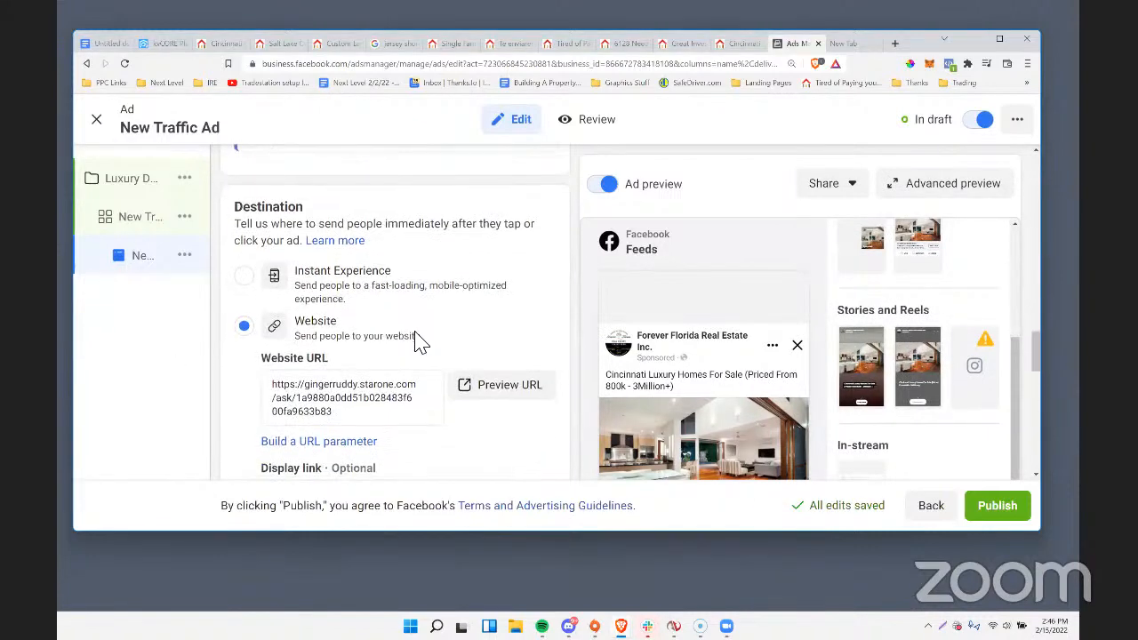
pyautogui.scroll(-4, 925, 338)
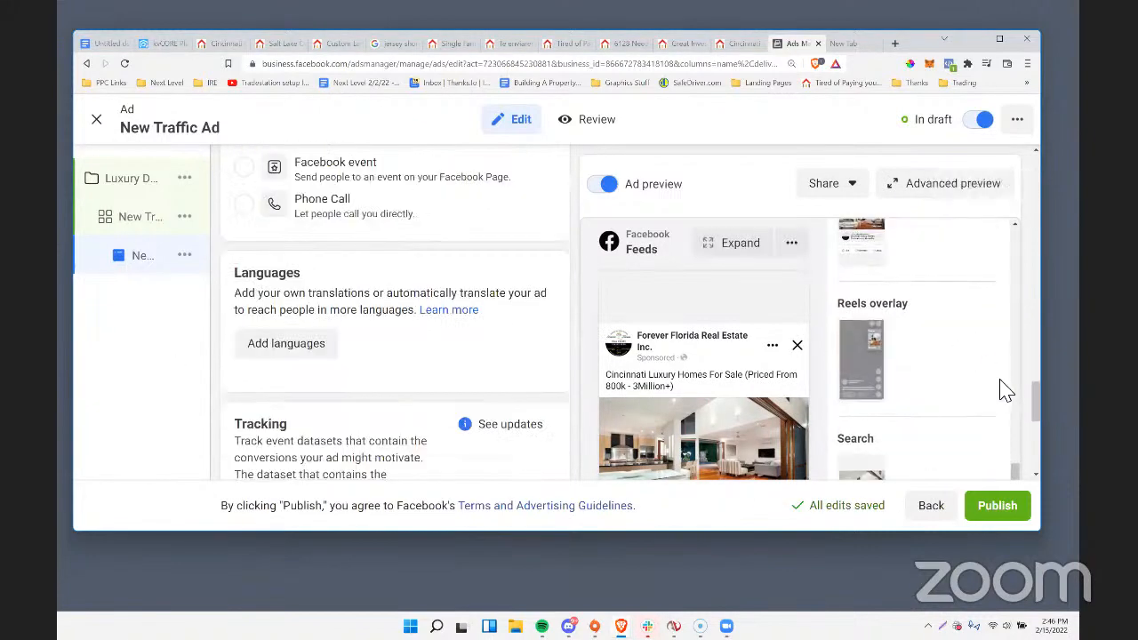
pyautogui.scroll(-5, 1033, 407)
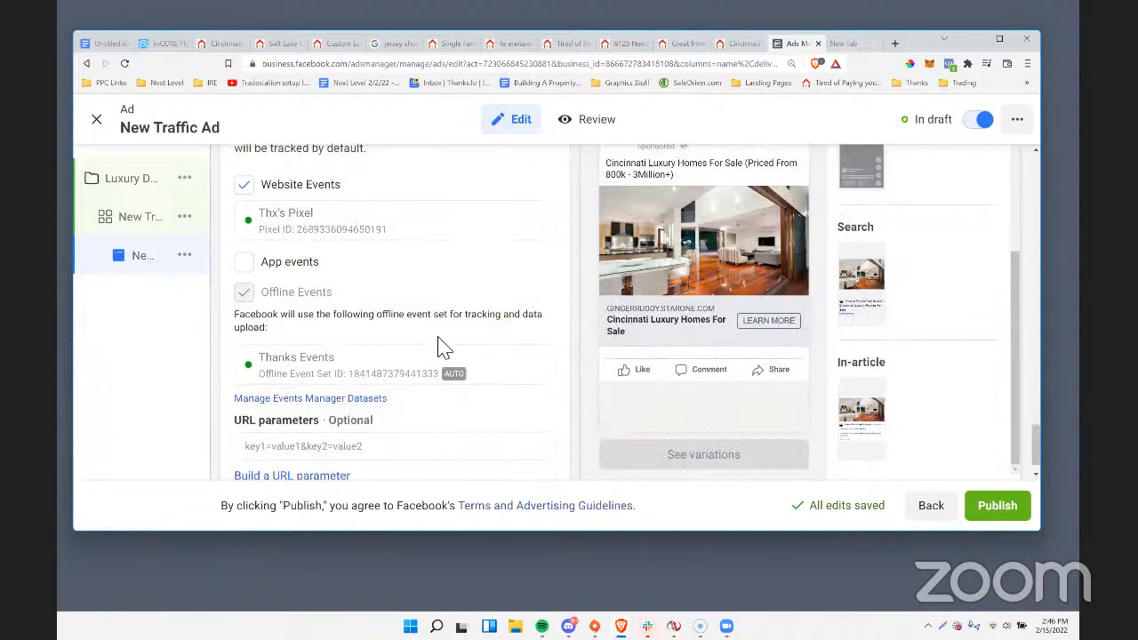
# Set the ad's headline to "Cincinnati Luxury Homes - See The List Now".
pyautogui.scroll(10, 444, 347)
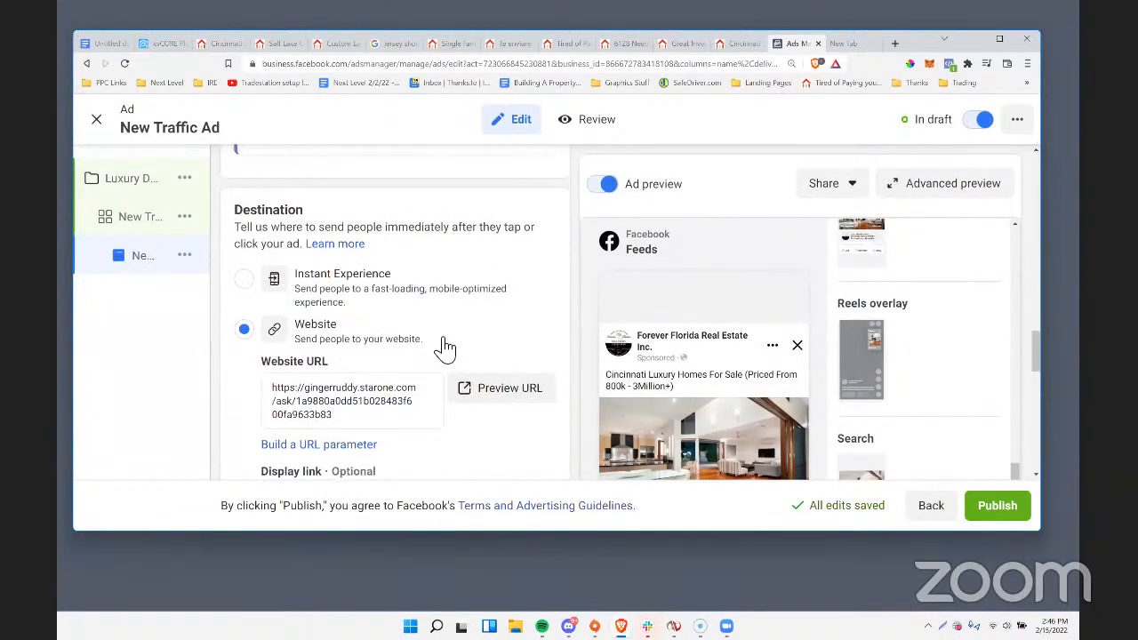
pyautogui.scroll(8, 444, 346)
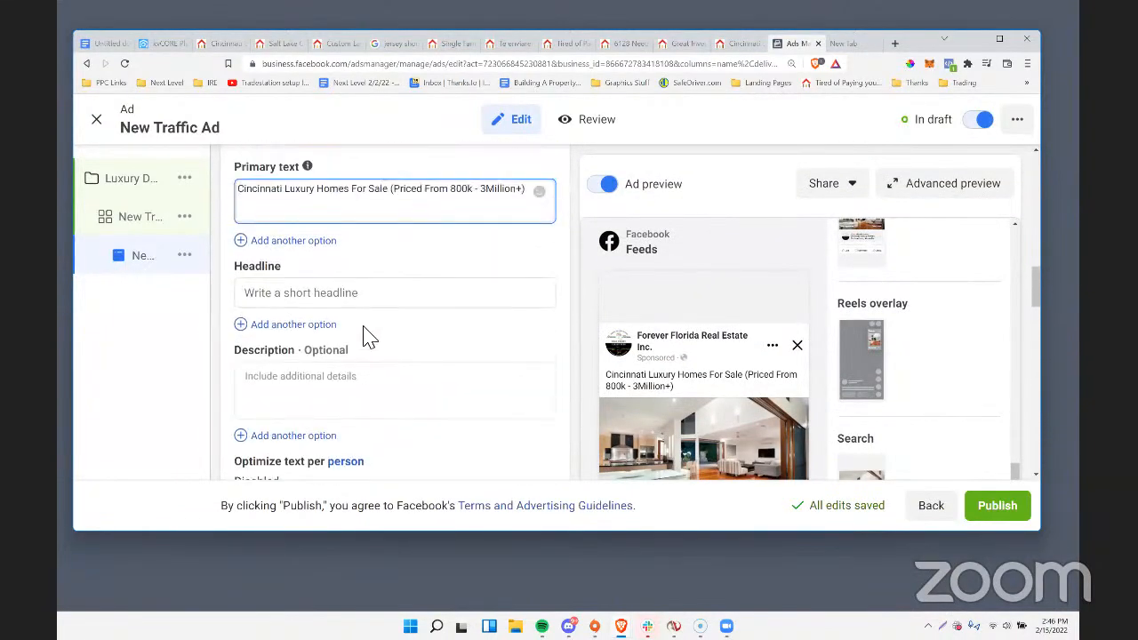
pyautogui.click(326, 296)
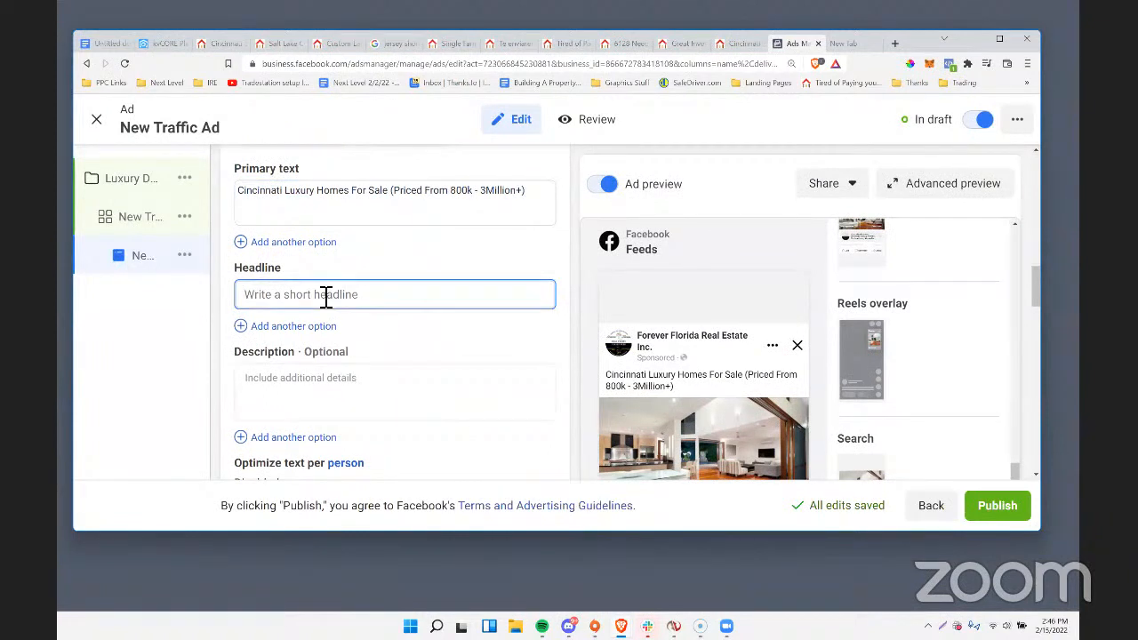
pyautogui.write('Cin')
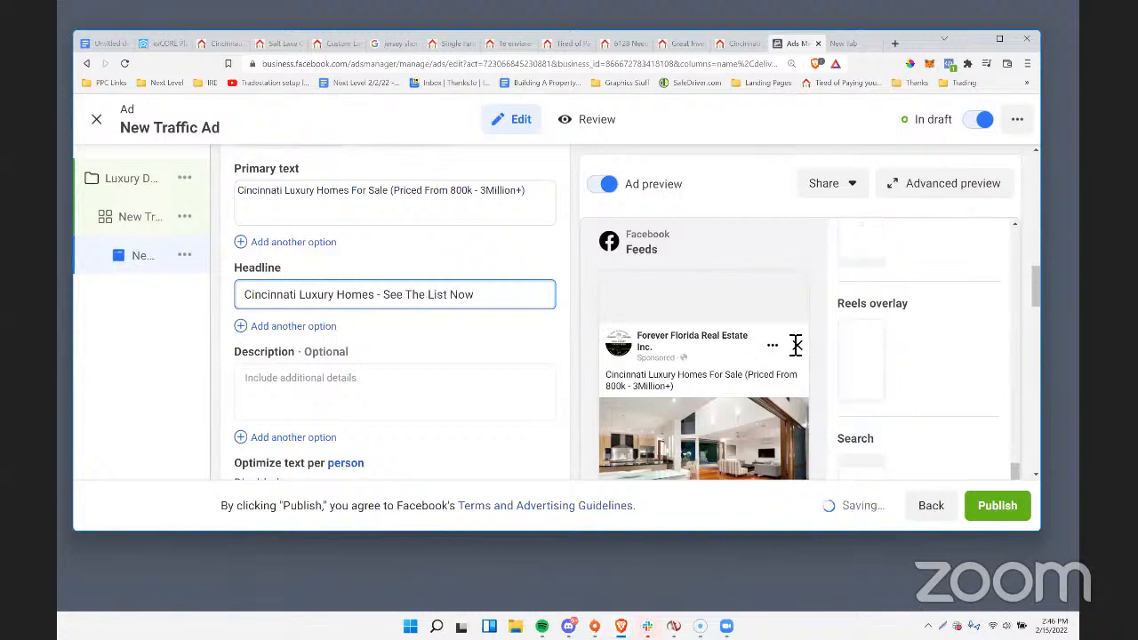
# Examine how the new headline, image and call to action appear in the ad's feed preview.
pyautogui.scroll(-5, 795, 347)
pyautogui.scroll(-10, 719, 355)
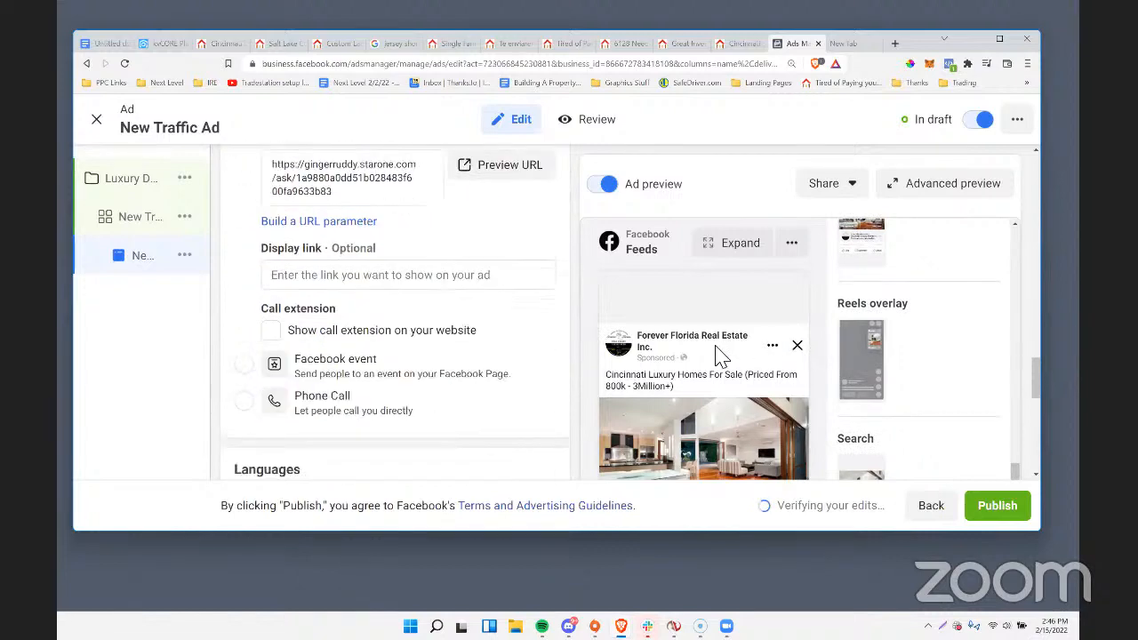
pyautogui.scroll(1, 755, 396)
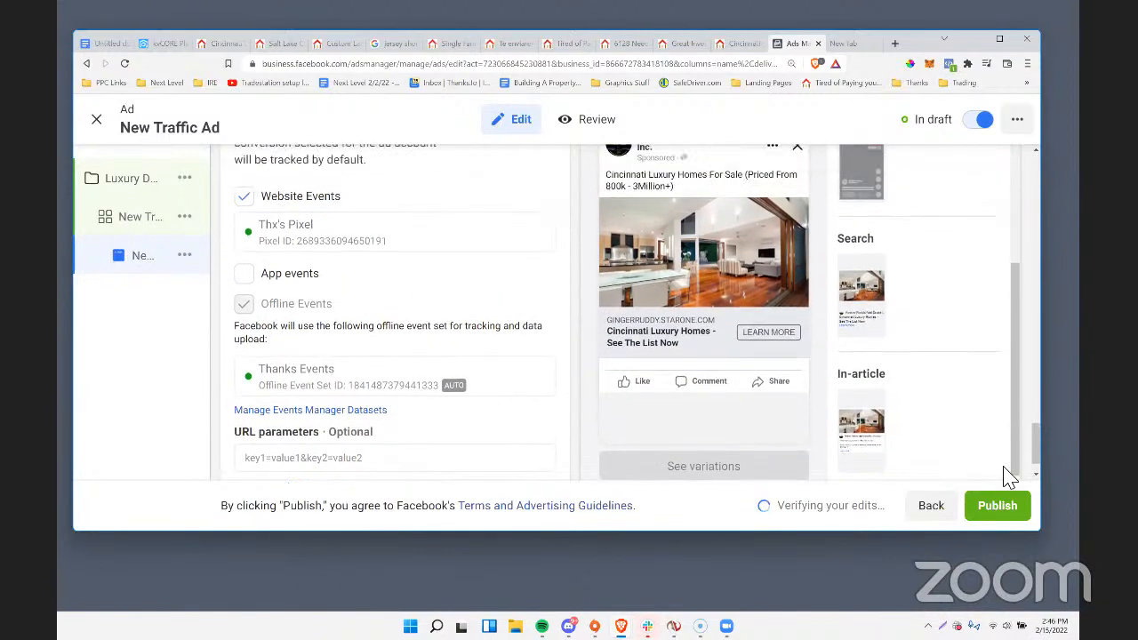
pyautogui.scroll(2, 729, 391)
pyautogui.scroll(-2, 727, 397)
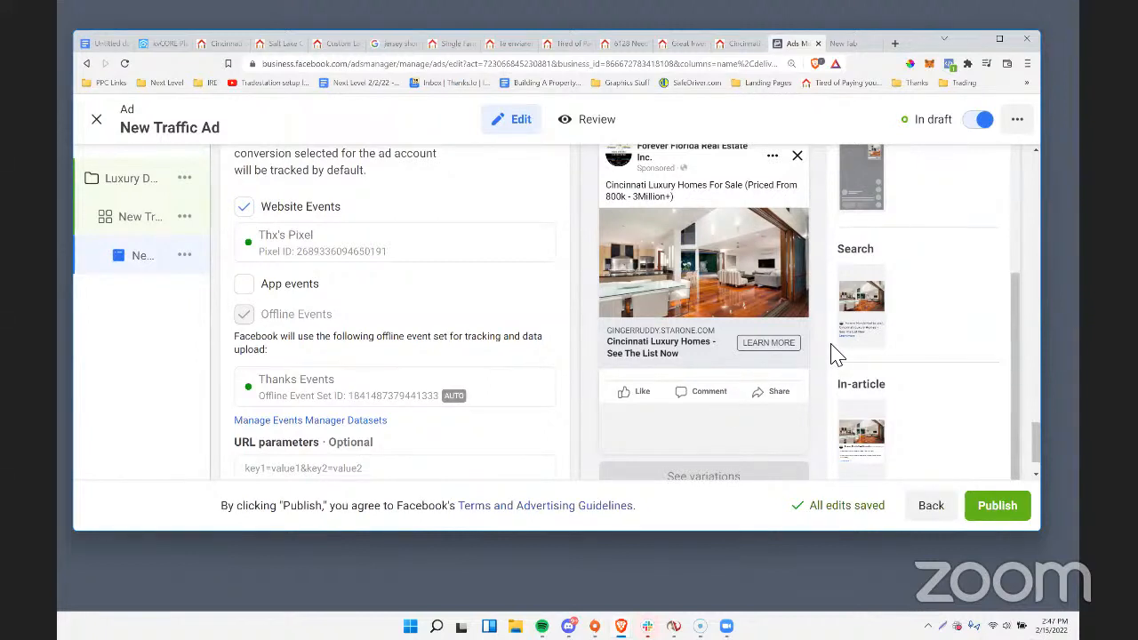
pyautogui.scroll(5, 807, 337)
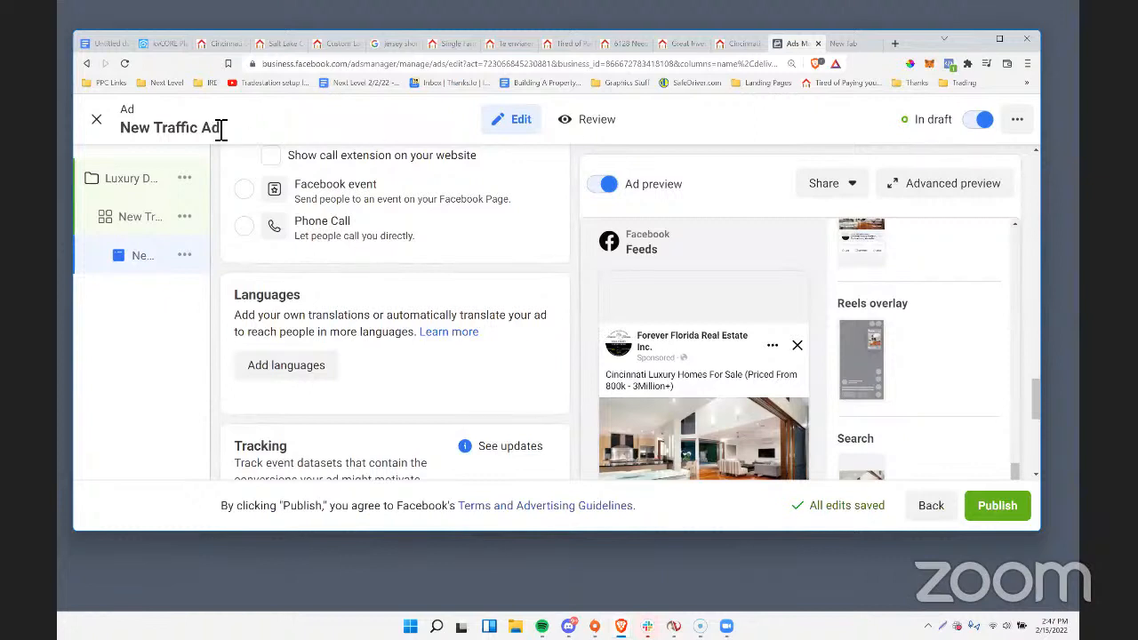
# Switch to kvCORE and open the Lead Engine's squeeze page builder.
pyautogui.click(156, 43)
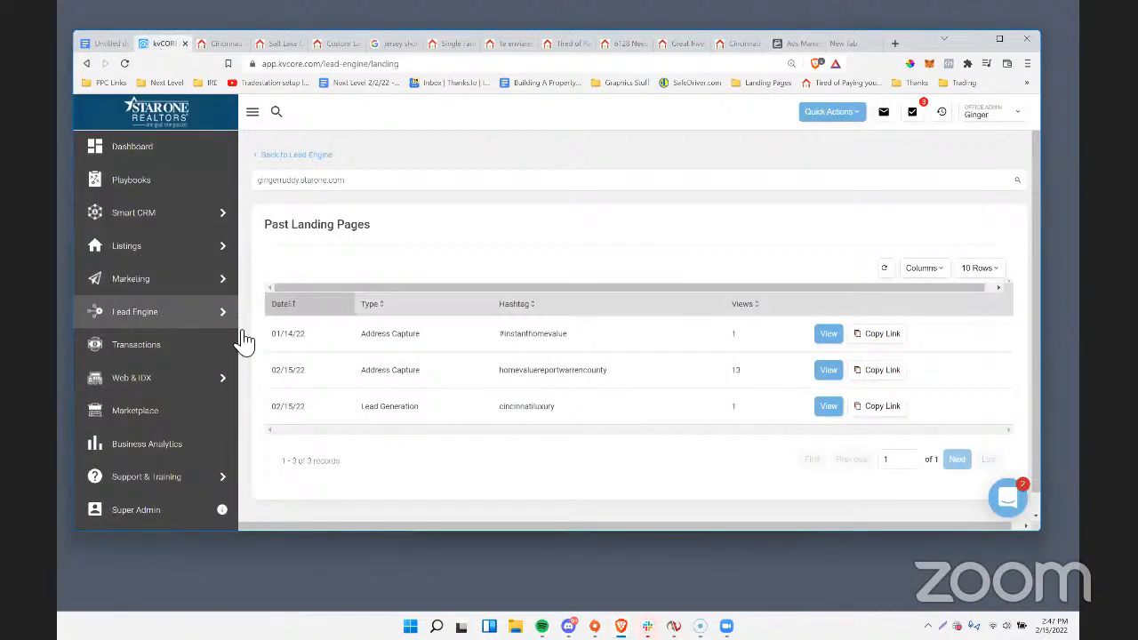
pyautogui.moveTo(165, 320)
pyautogui.click(286, 378)
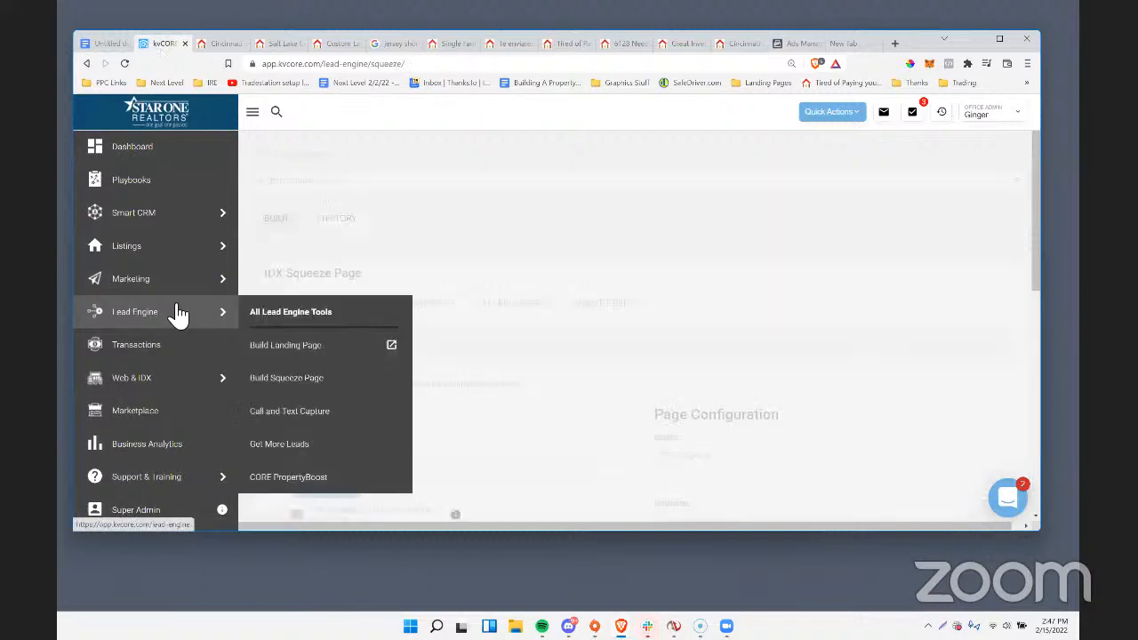
# Review the search criteria, page configuration and link options of the multi-property squeeze page builder.
pyautogui.scroll(-3, 643, 303)
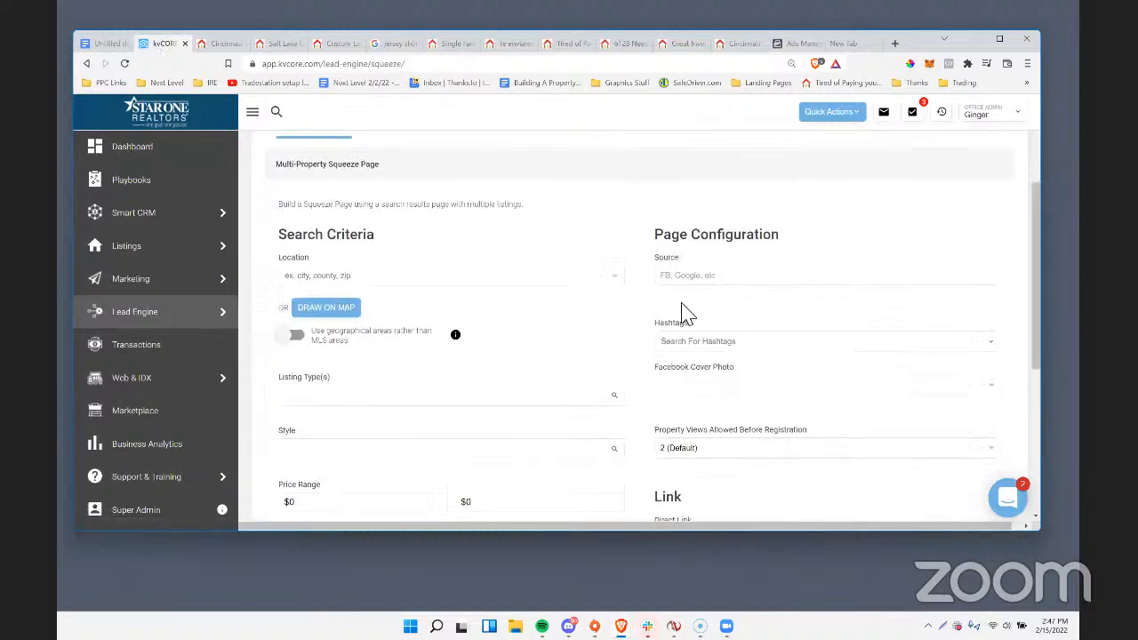
pyautogui.scroll(-2, 731, 249)
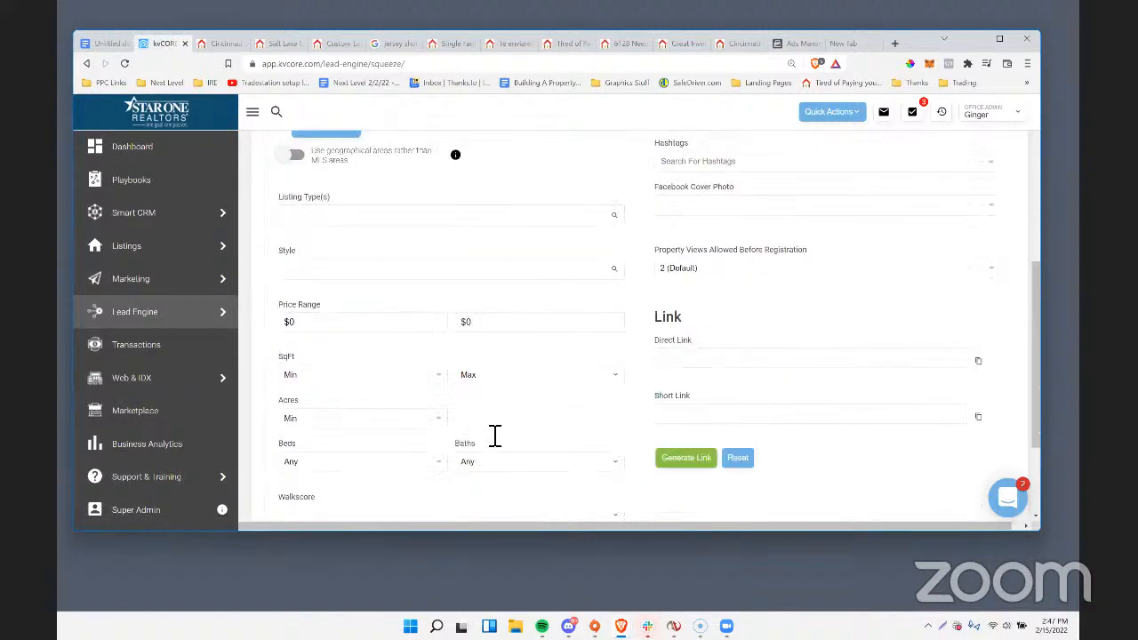
pyautogui.scroll(2, 524, 432)
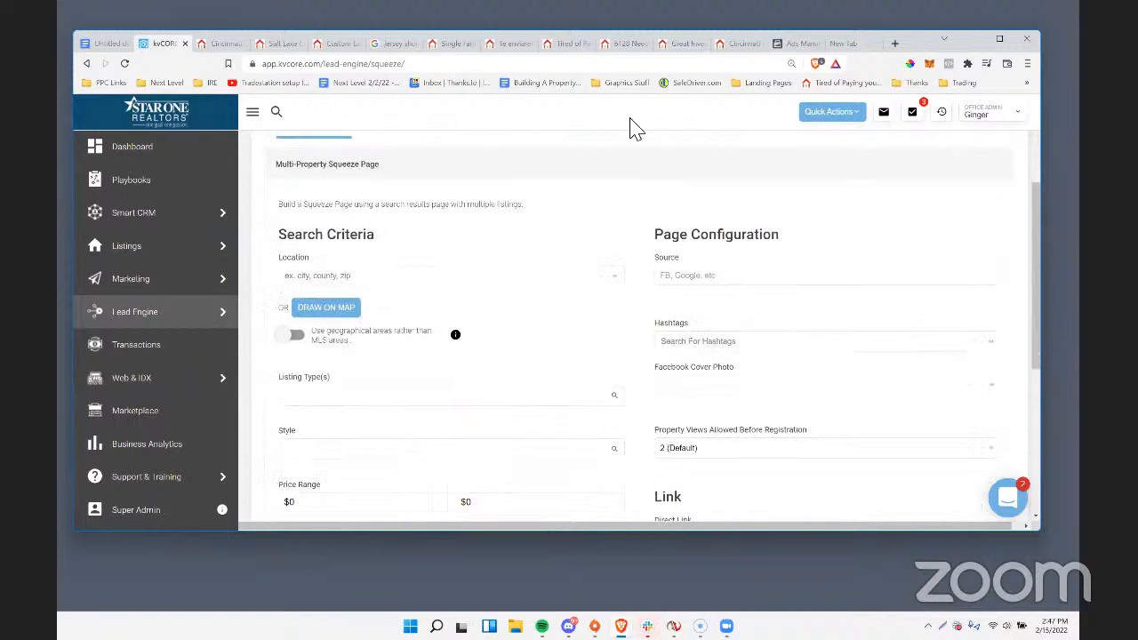
# Return to the Cincinnati luxury homes landing page and cut its address back to the domain to load the agent's website home page.
pyautogui.click(738, 47)
pyautogui.click(660, 45)
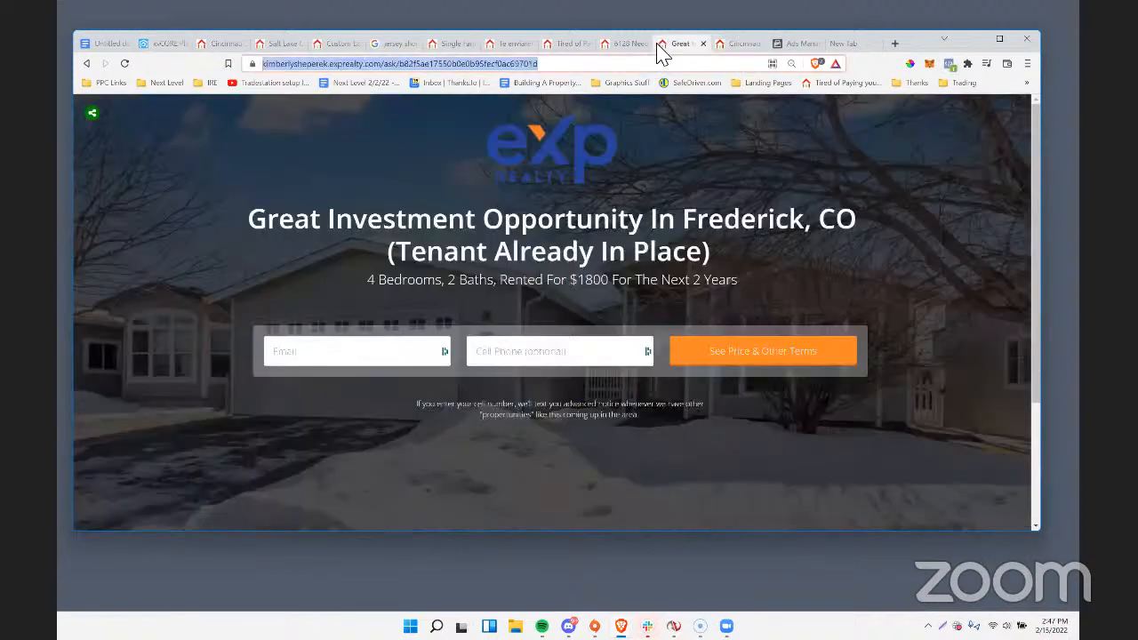
pyautogui.click(606, 45)
pyautogui.click(740, 45)
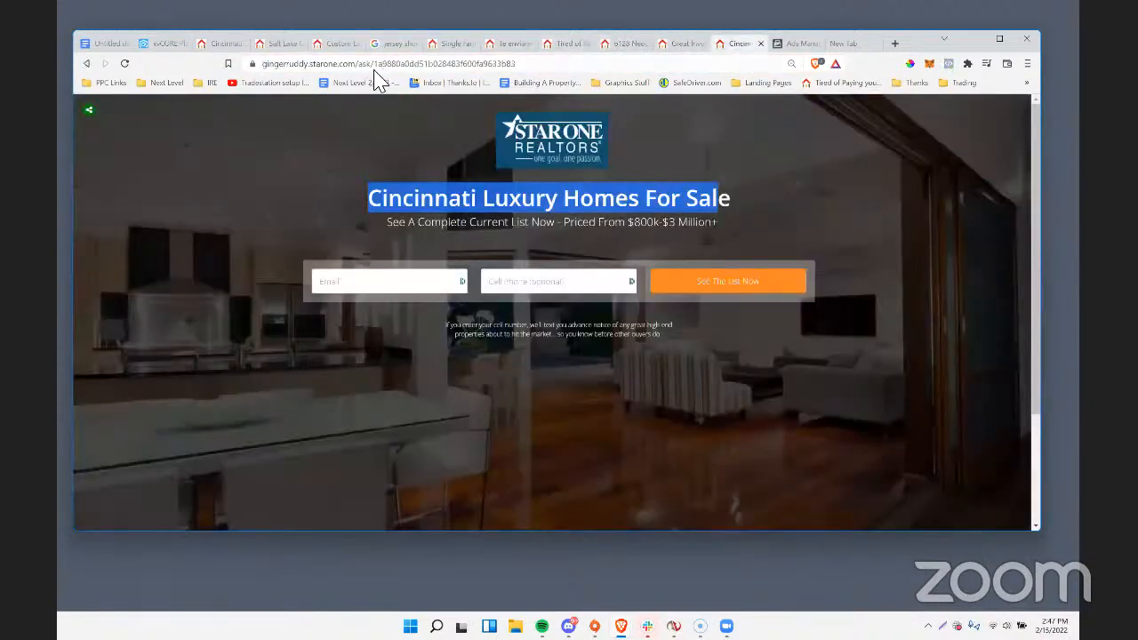
pyautogui.moveTo(364, 68); pyautogui.dragTo(829, 70)
pyautogui.press('BackSpace')
pyautogui.press('Return')
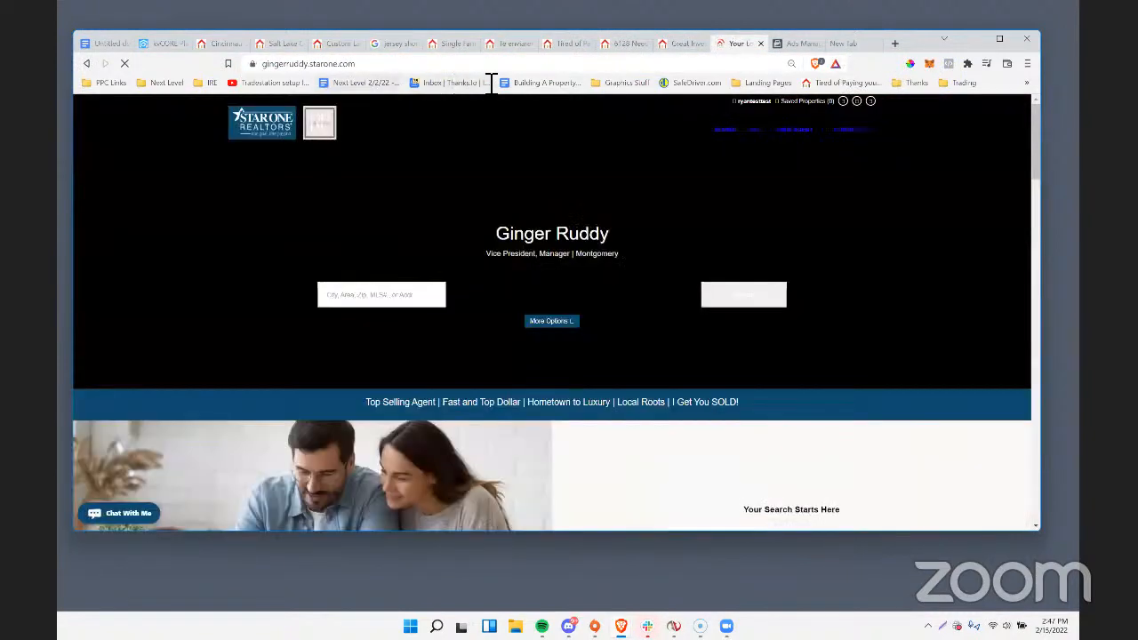
pyautogui.scroll(-1, 525, 178)
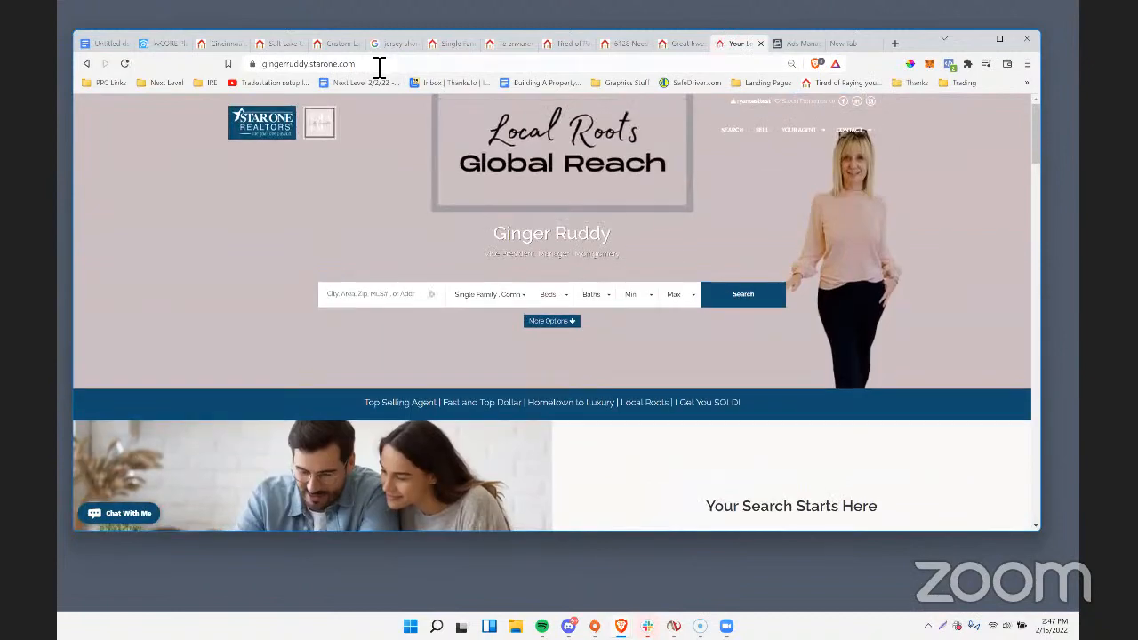
pyautogui.moveTo(378, 67); pyautogui.dragTo(298, 65)
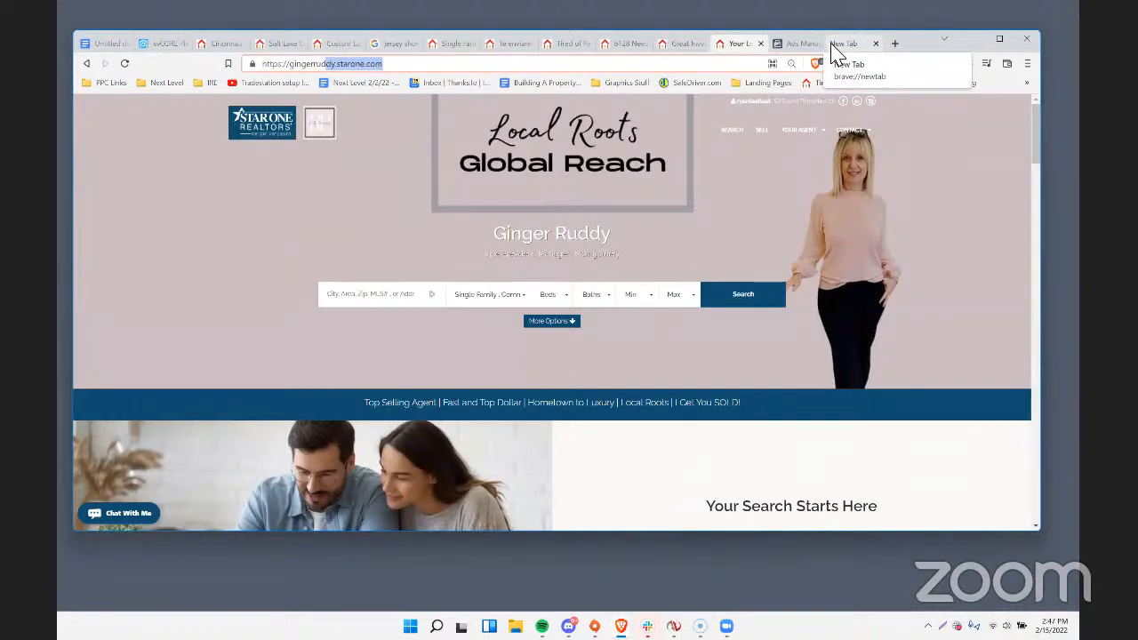
# Load facebook.com/business in a new browser tab and look over the saved PPC Links bookmarks.
pyautogui.click(894, 43)
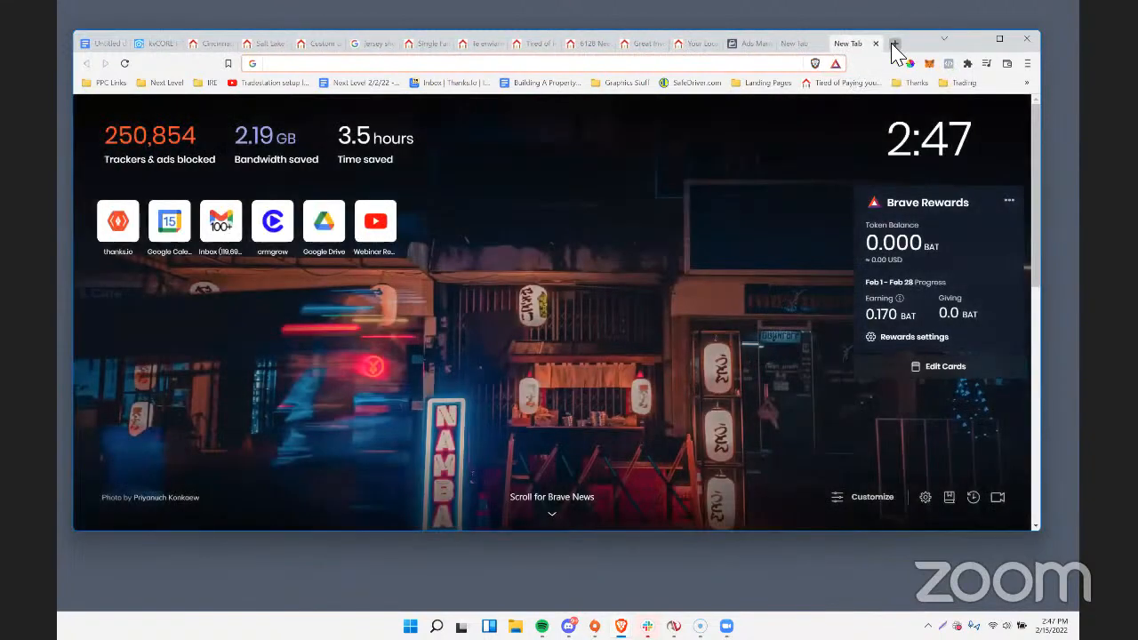
pyautogui.write('facebook.com/')
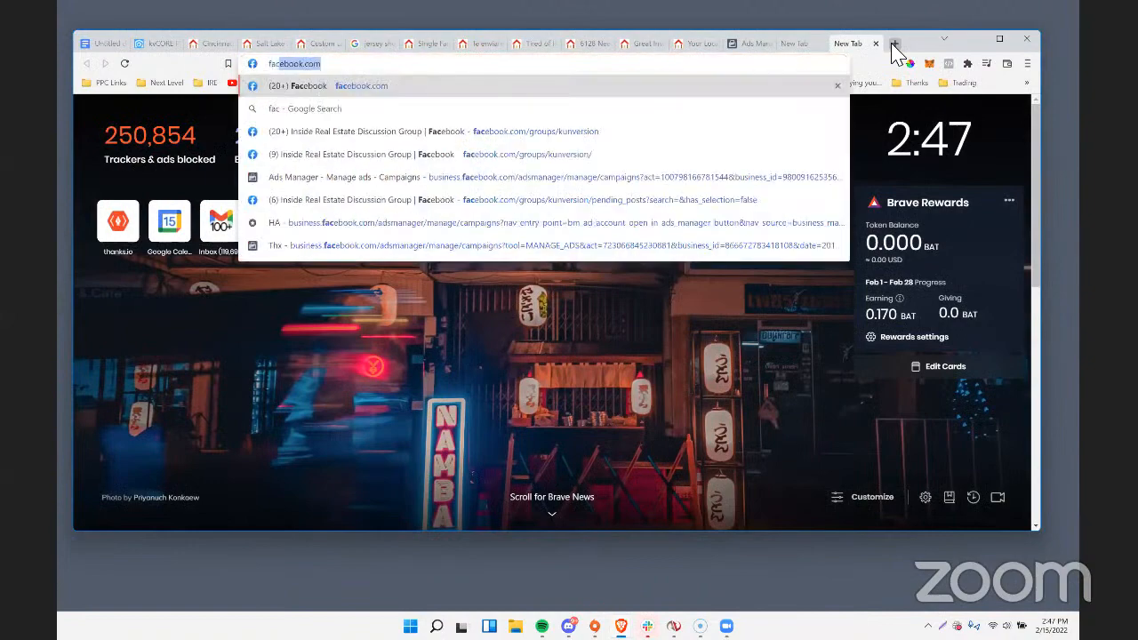
pyautogui.write('busi')
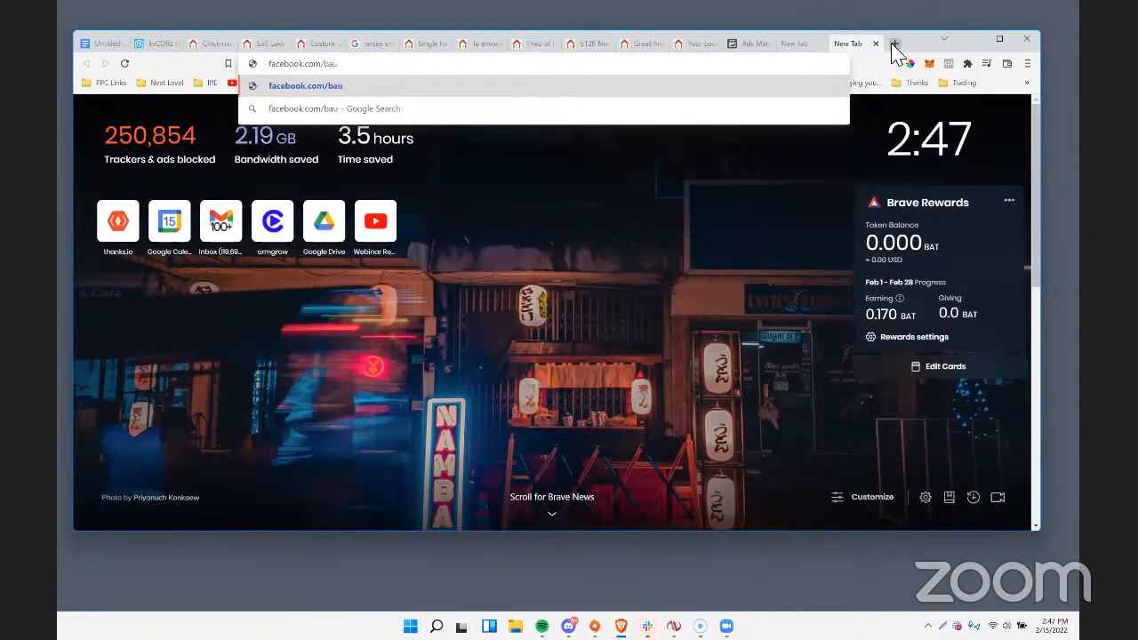
pyautogui.write('ness')
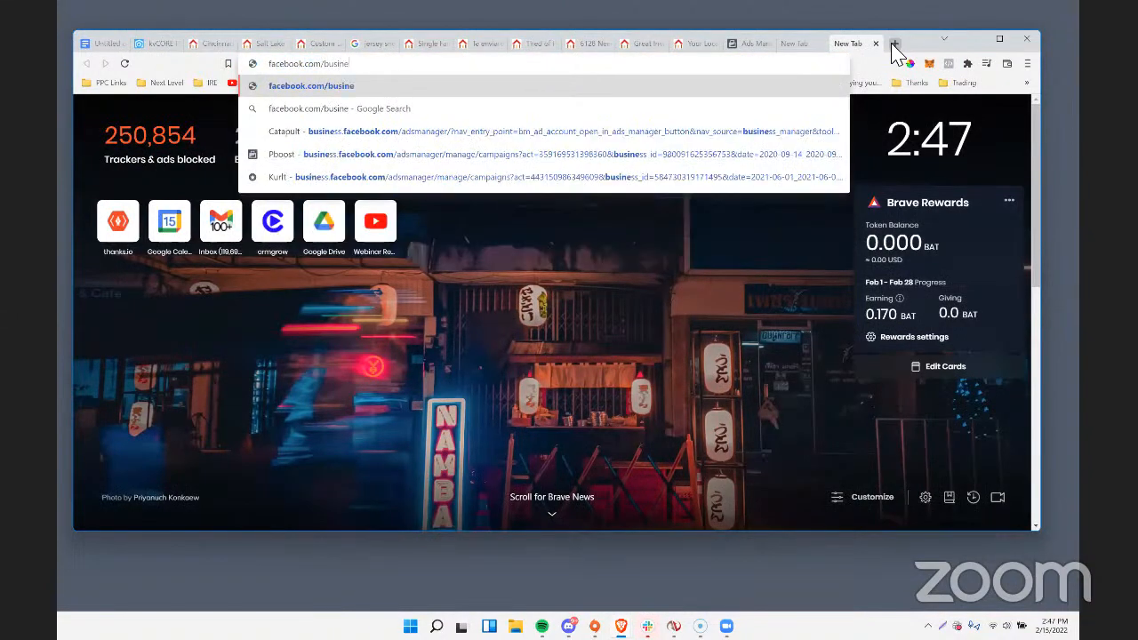
pyautogui.press('Return')
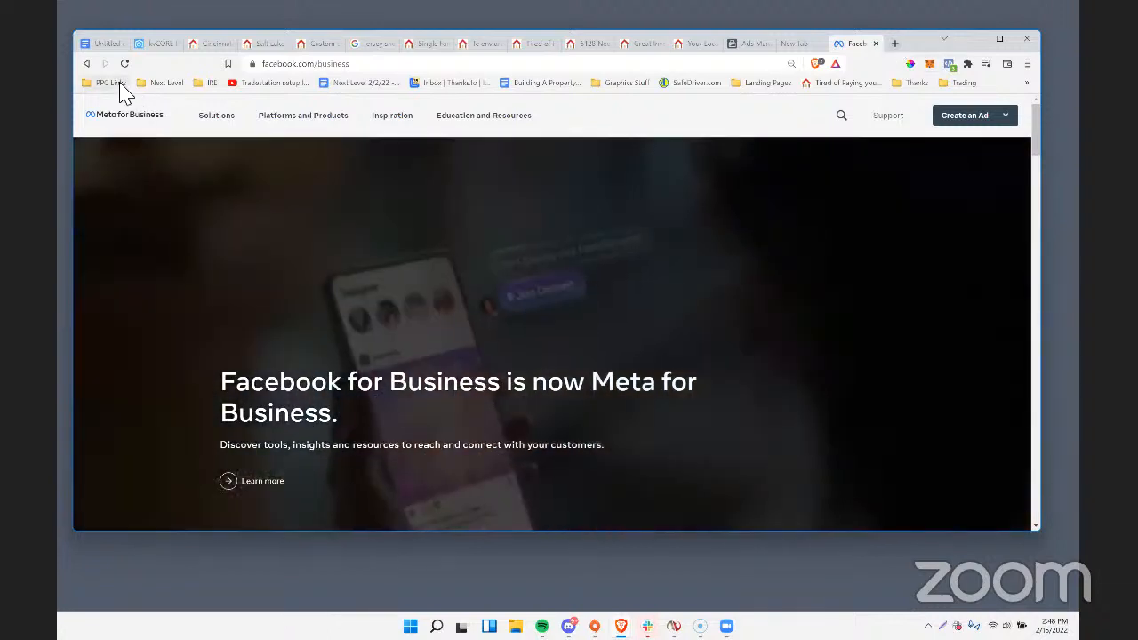
pyautogui.click(111, 81)
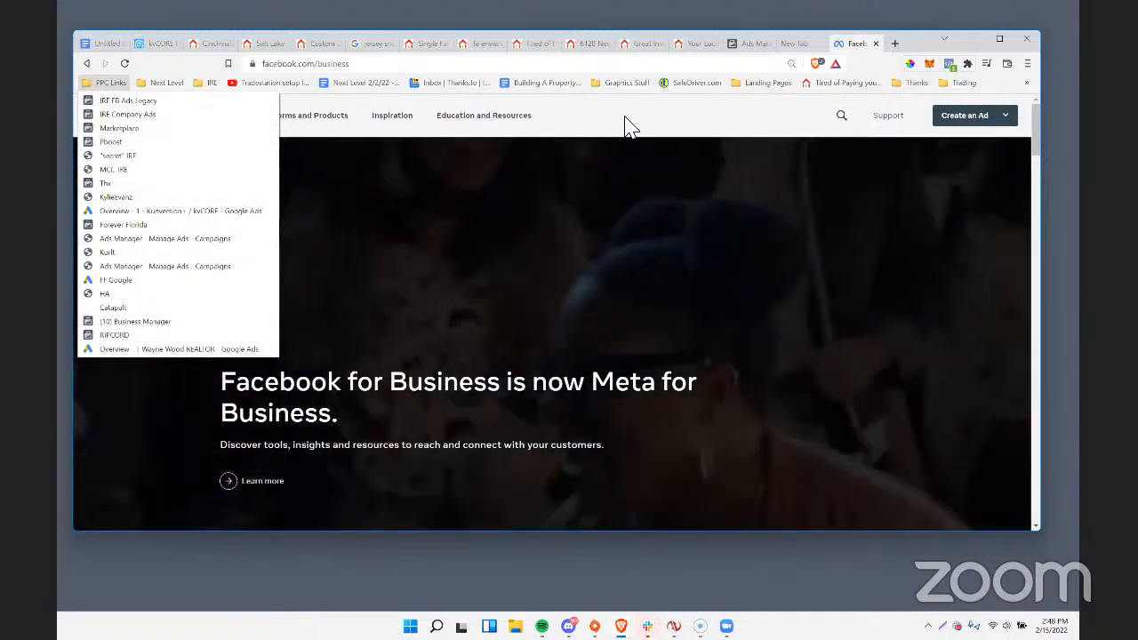
pyautogui.click(238, 116)
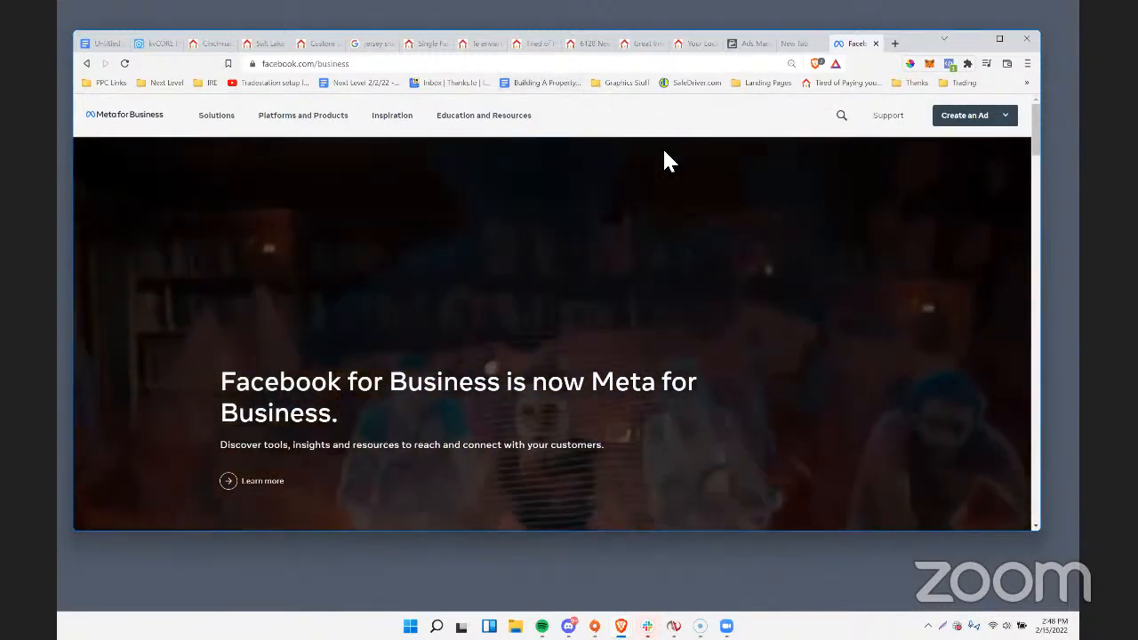
# Replace the Facebook business address with LinkedIn's and go to the LinkedIn Ads marketing page.
pyautogui.click(319, 64)
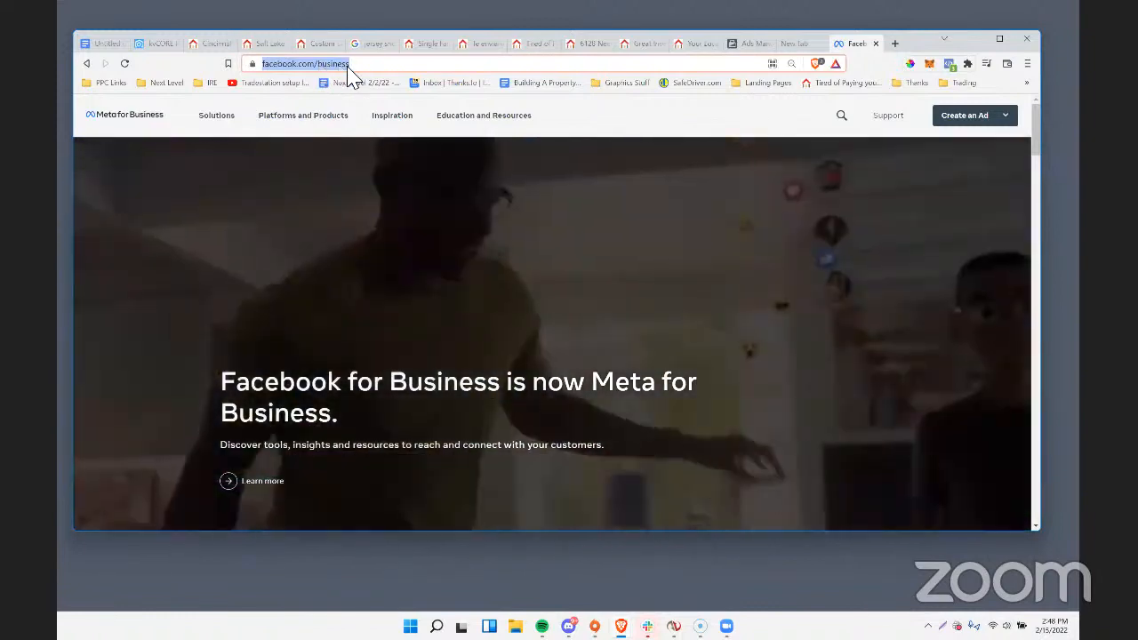
pyautogui.click(363, 66)
pyautogui.hotkey('ctrl', 'a')
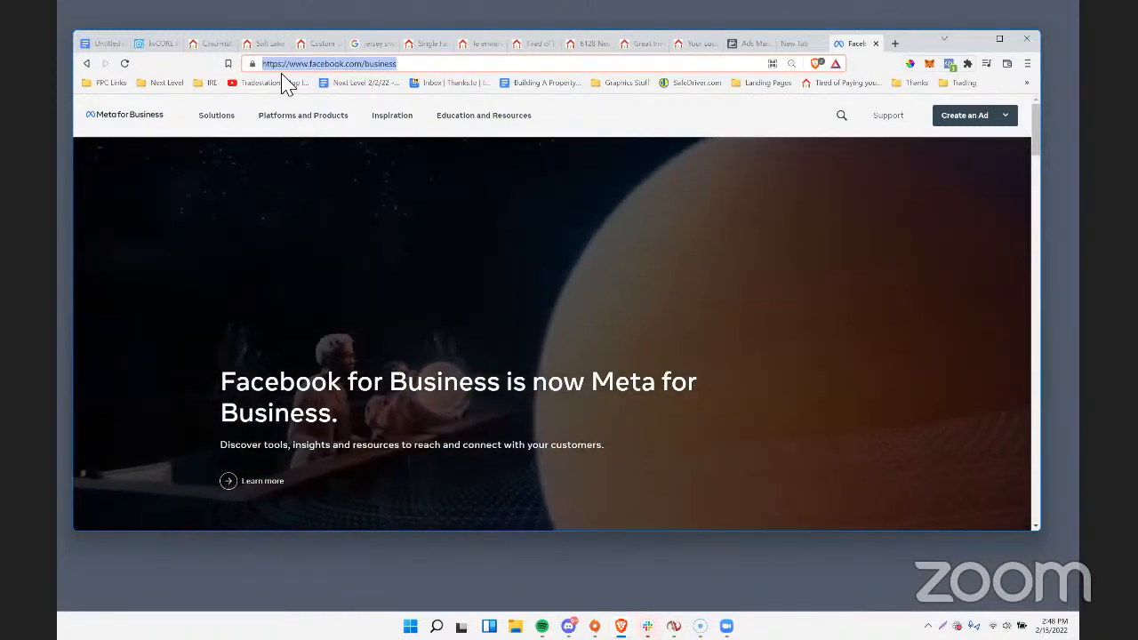
pyautogui.write('linkedin.com')
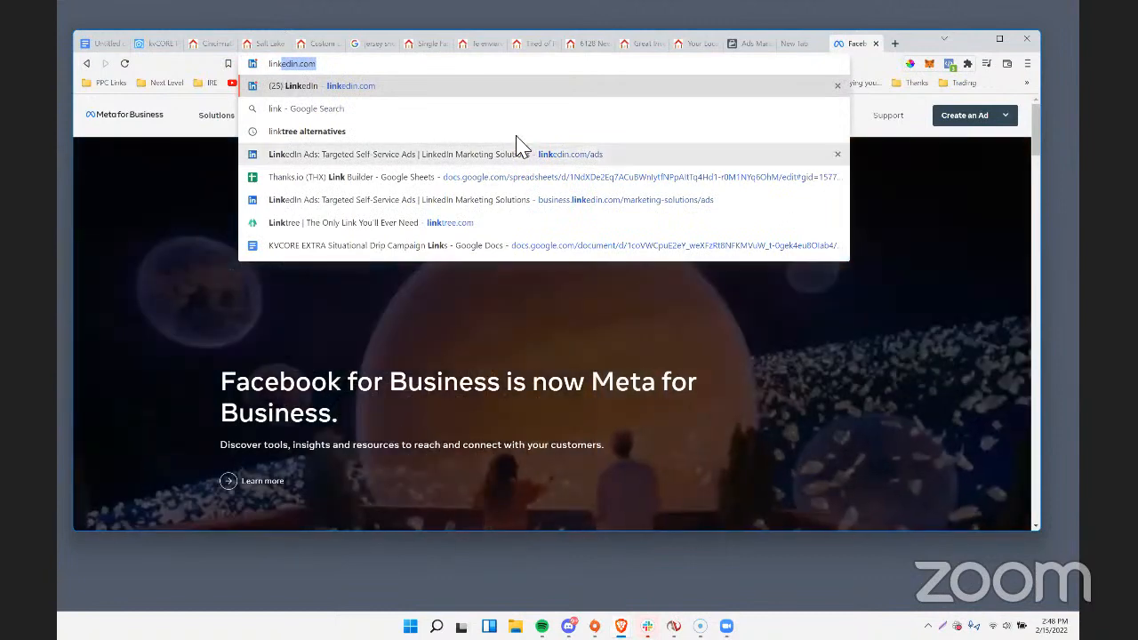
pyautogui.click(524, 160)
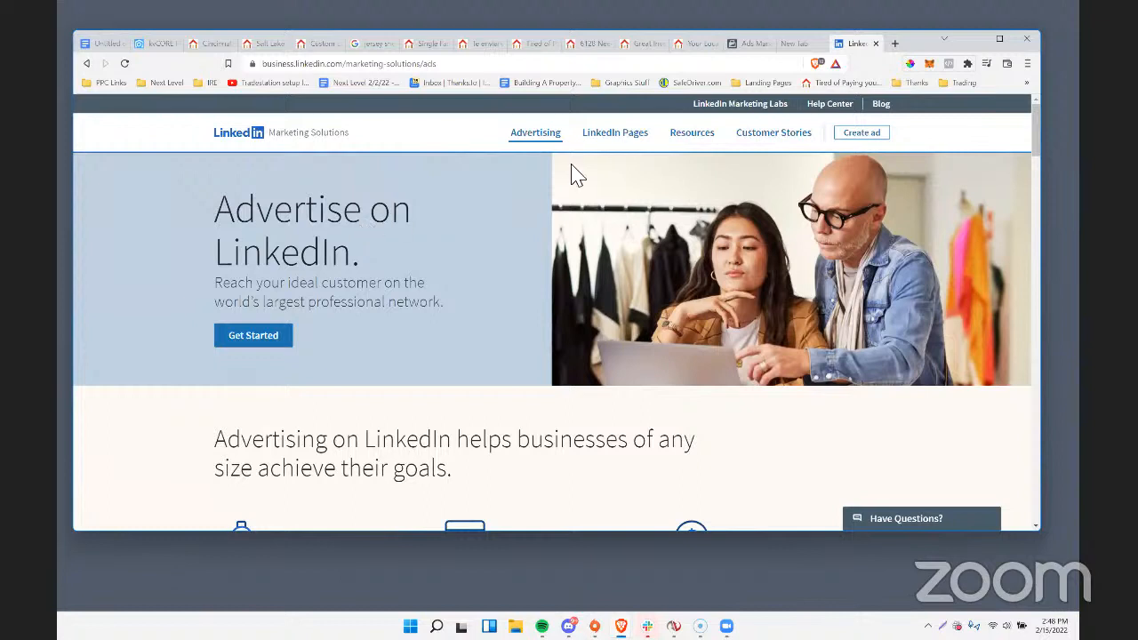
# Start creating a LinkedIn ad and look through the ad accounts listed in Campaign Manager.
pyautogui.moveTo(593, 144)
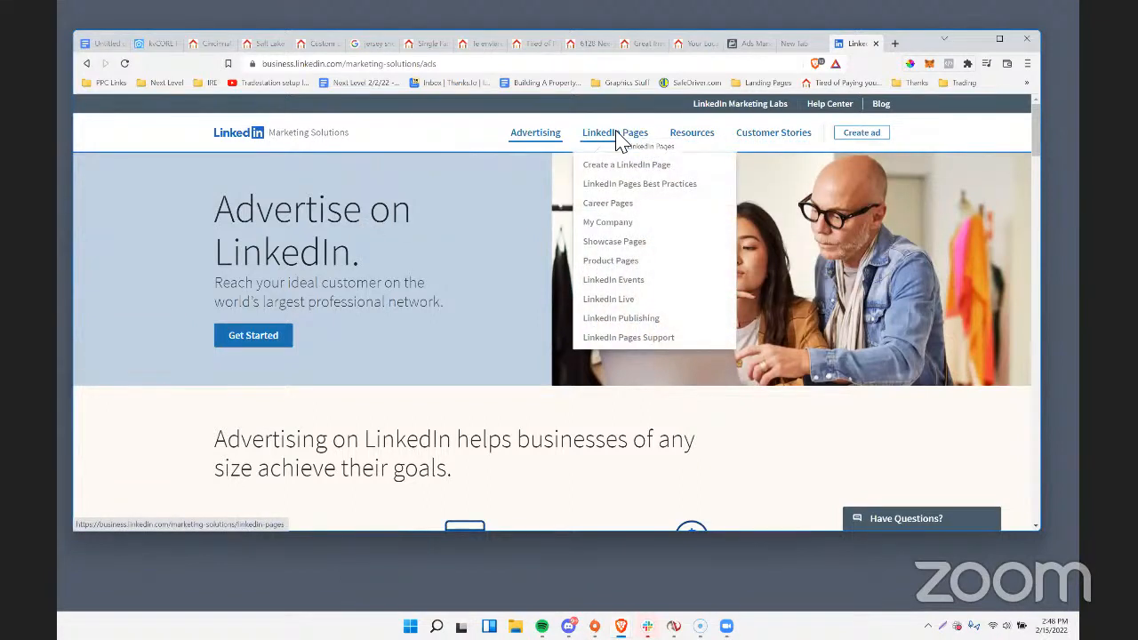
pyautogui.click(855, 136)
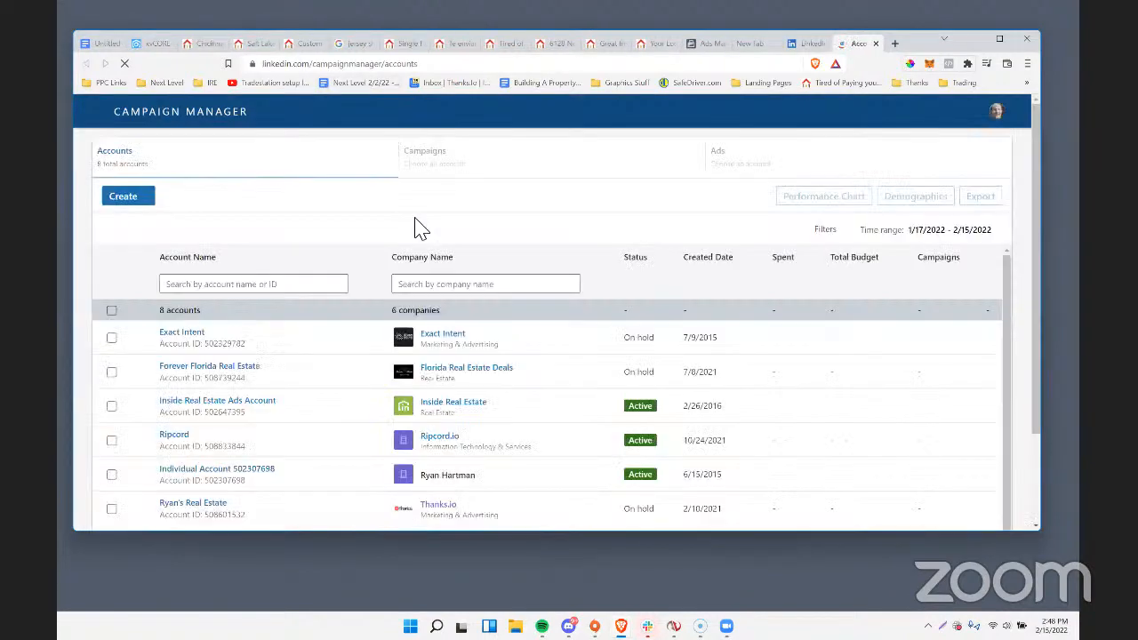
pyautogui.scroll(-1, 305, 381)
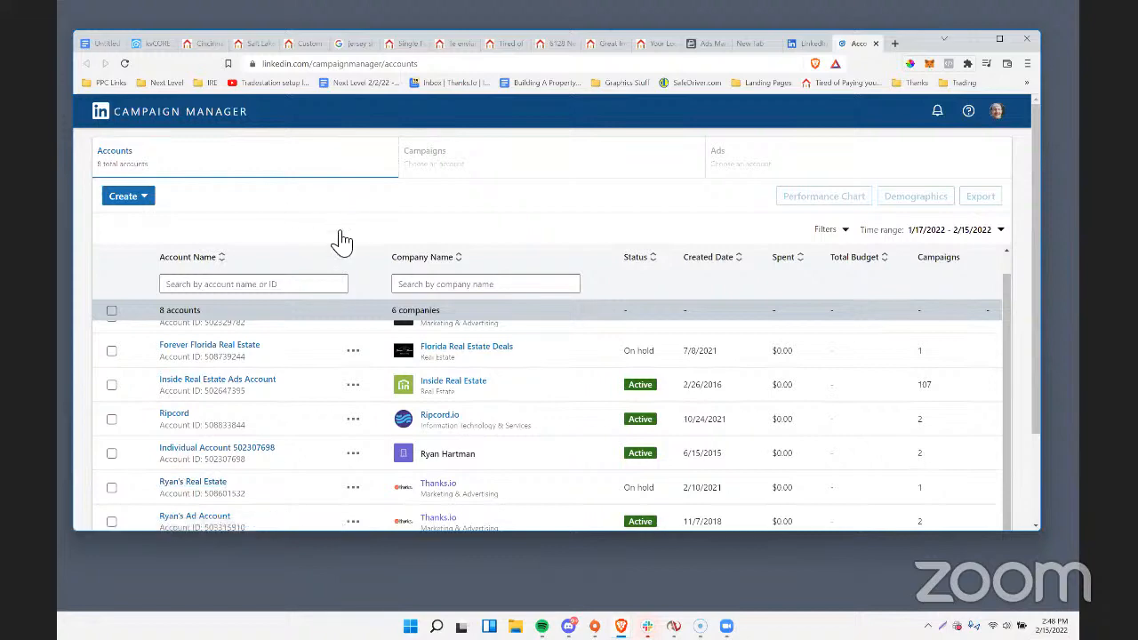
# Return to the LinkedIn Ads page and load linkedin.com in its place.
pyautogui.click(798, 43)
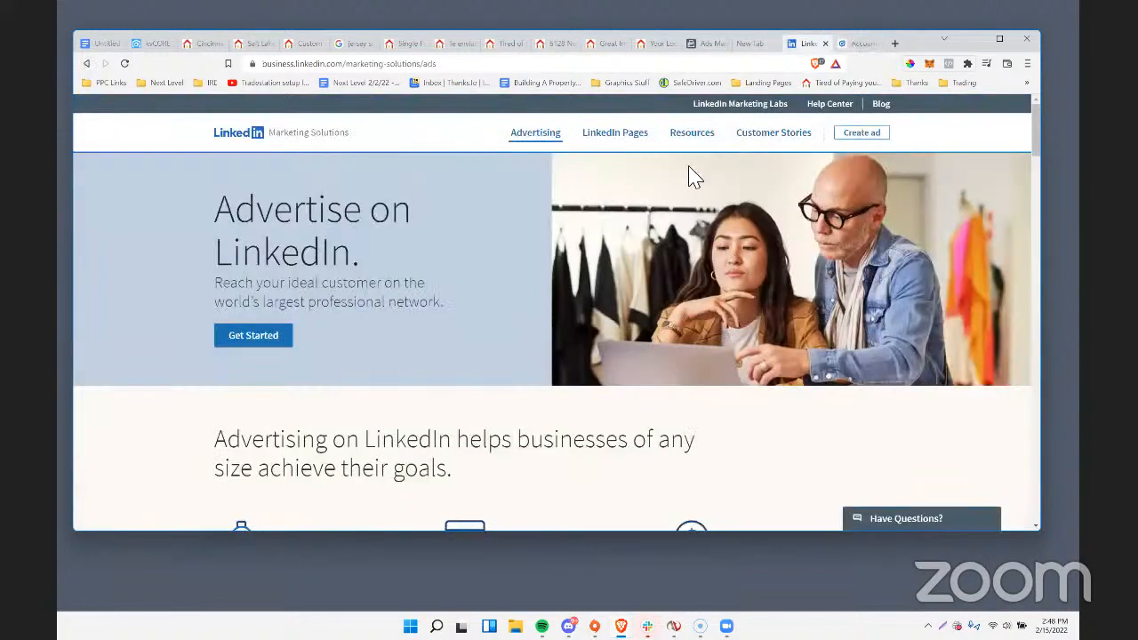
pyautogui.click(751, 67)
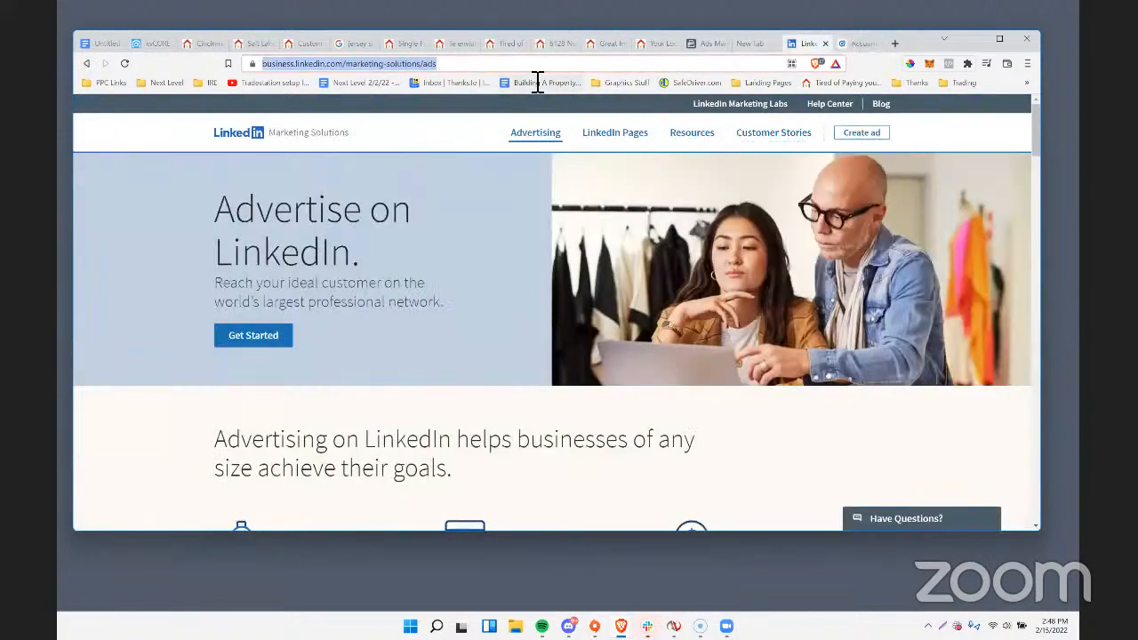
pyautogui.write('linkedin.com')
pyautogui.press('Return')
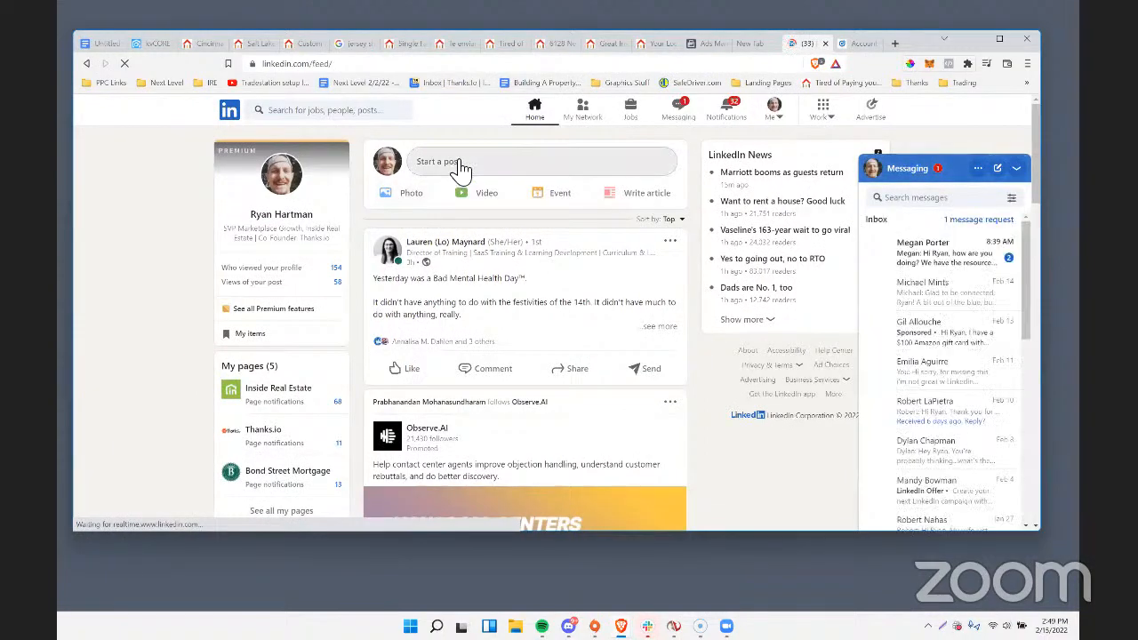
# Search LinkedIn for the realtor contact by name and open the contact's profile.
pyautogui.click(326, 116)
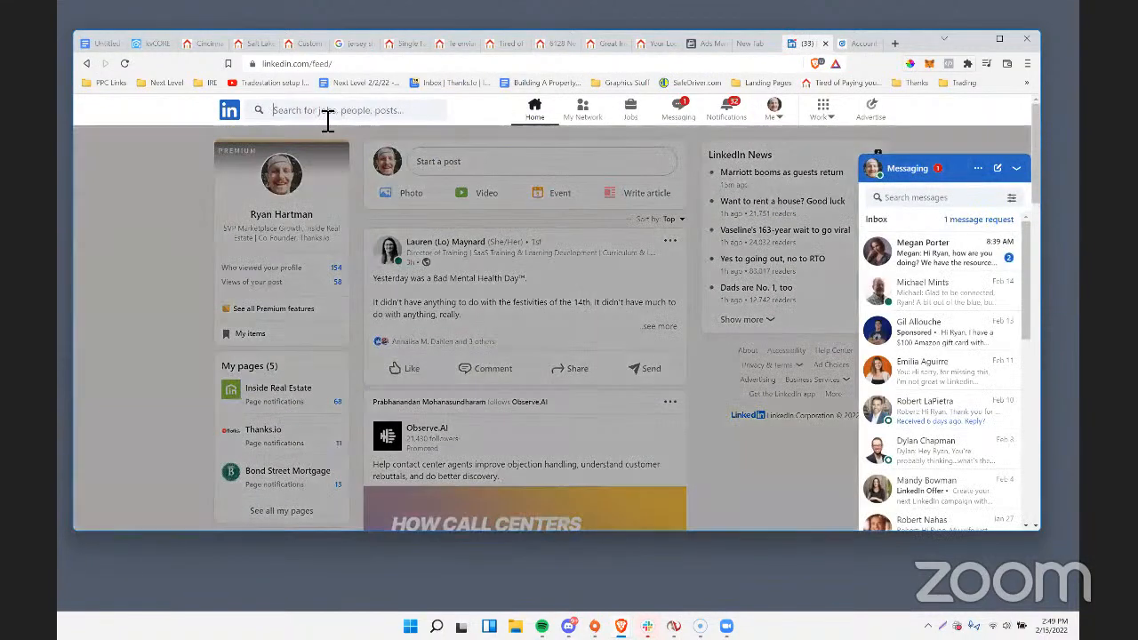
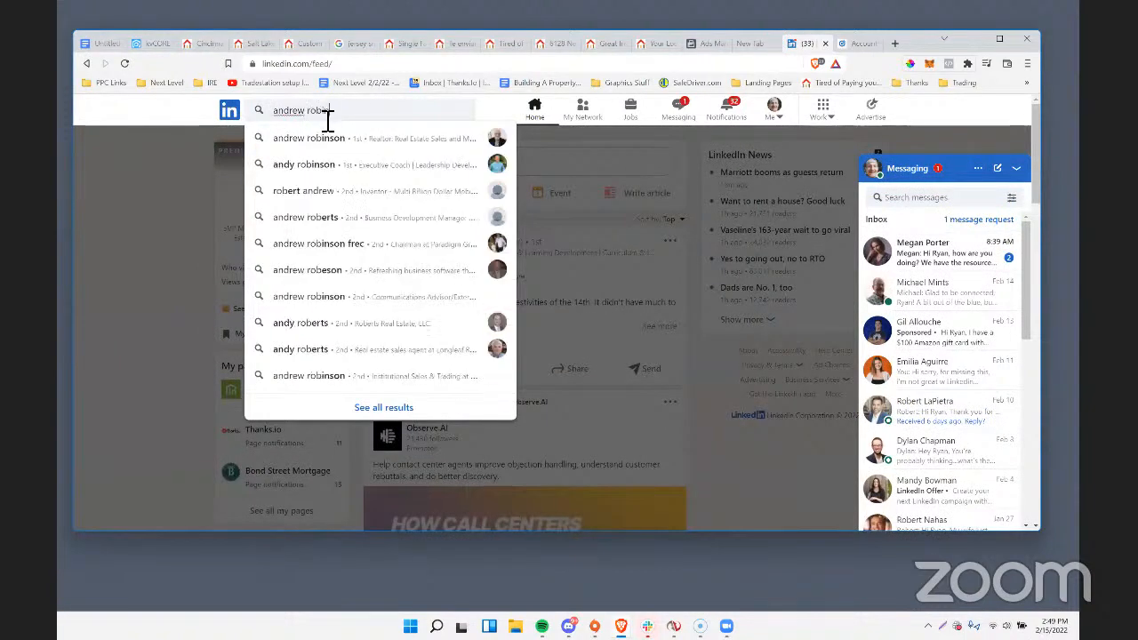
pyautogui.click(320, 147)
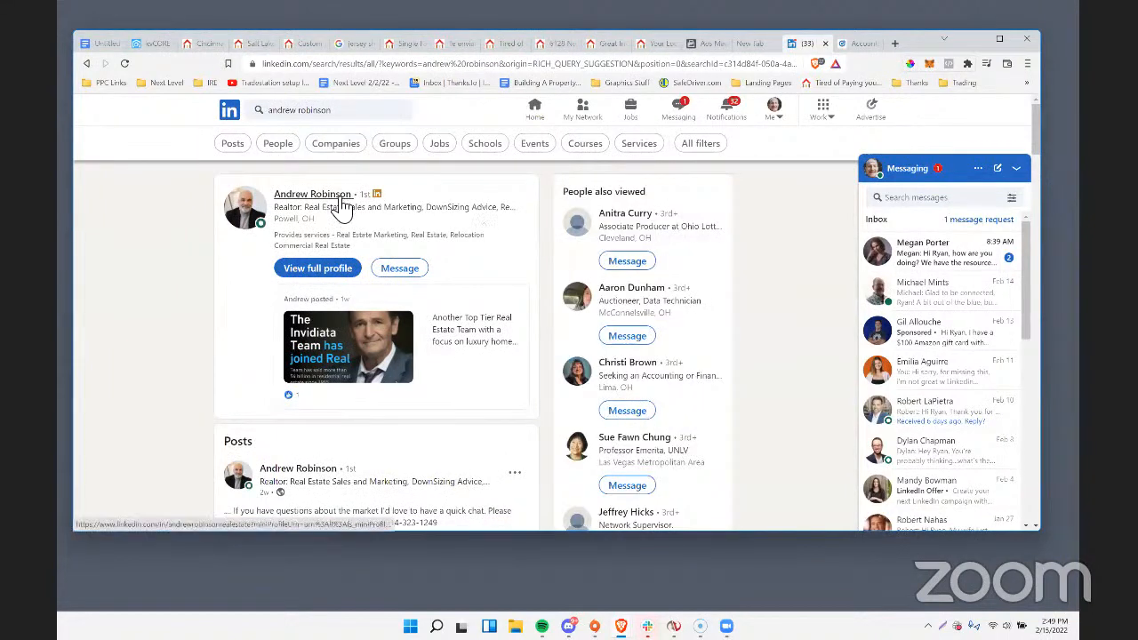
pyautogui.click(333, 196)
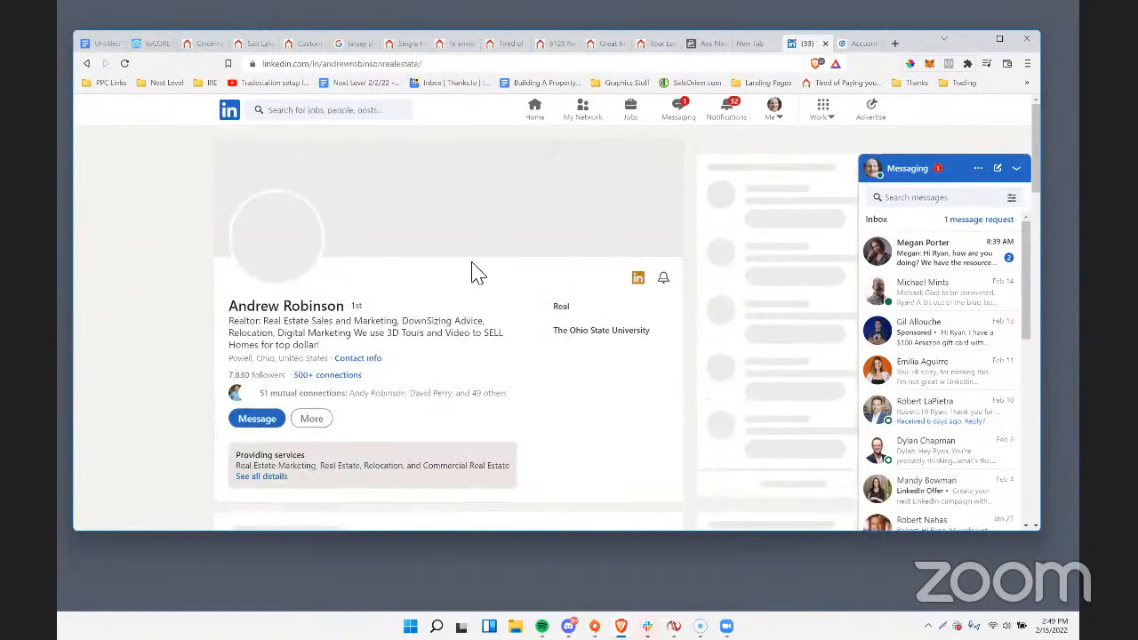
# Look through the realtor's LinkedIn profile, including the About, Featured, Experience and Education sections.
pyautogui.scroll(-3, 471, 271)
pyautogui.scroll(-5, 474, 273)
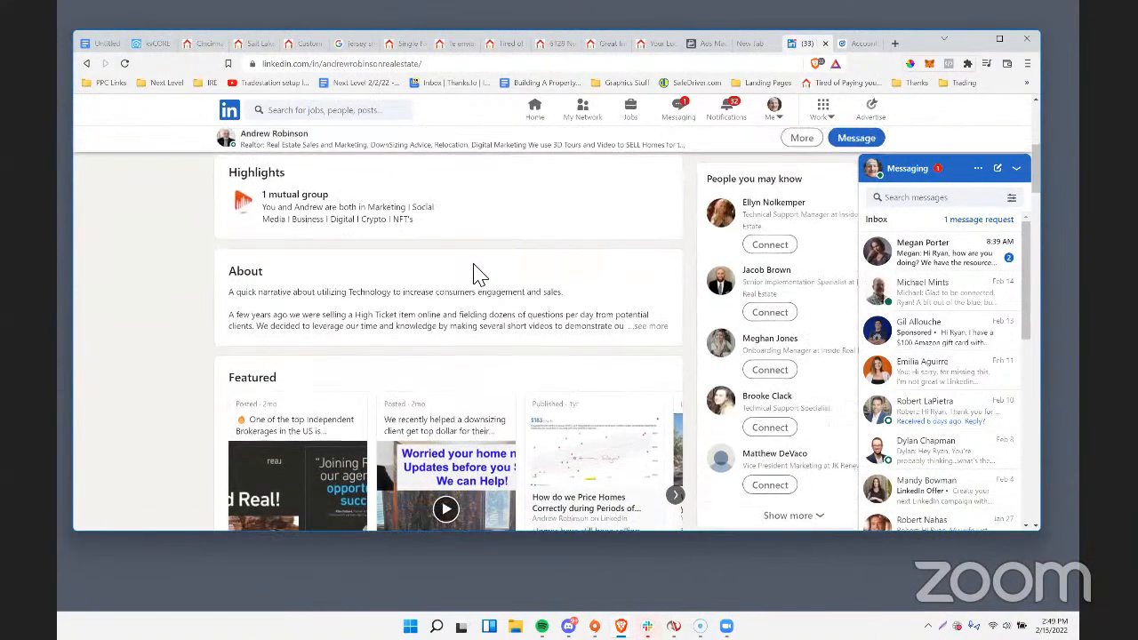
pyautogui.scroll(-5, 480, 276)
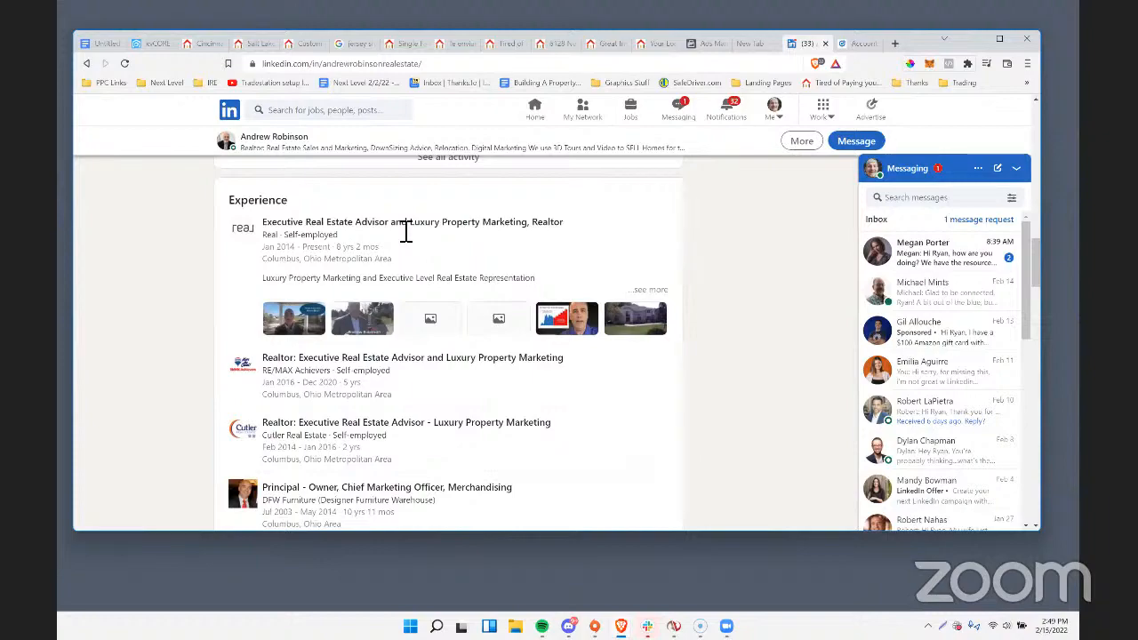
pyautogui.scroll(-5, 405, 230)
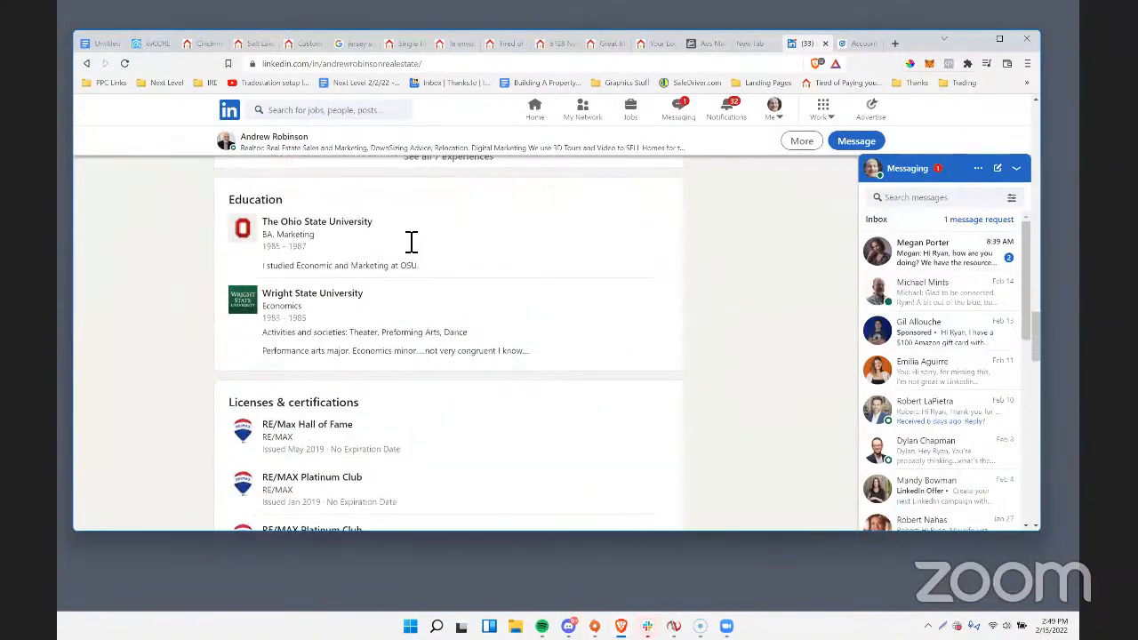
pyautogui.scroll(15, 412, 242)
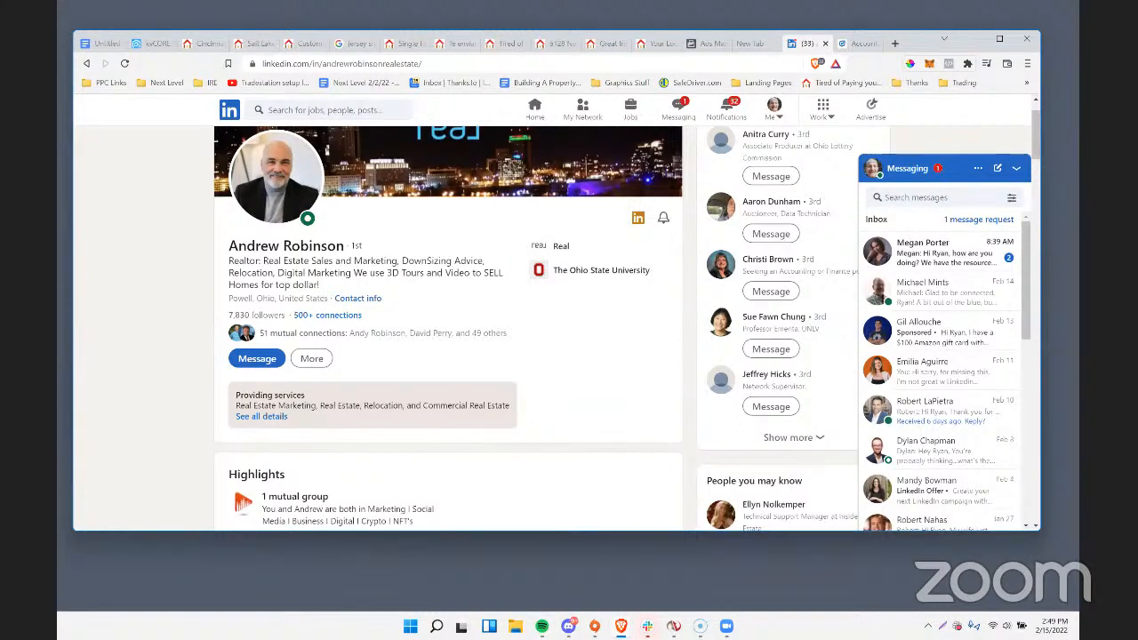
# Switch to the Frederick, CO investment landing page and replace the page ID after /ask/ in its address with "create" to load that page.
pyautogui.click(603, 44)
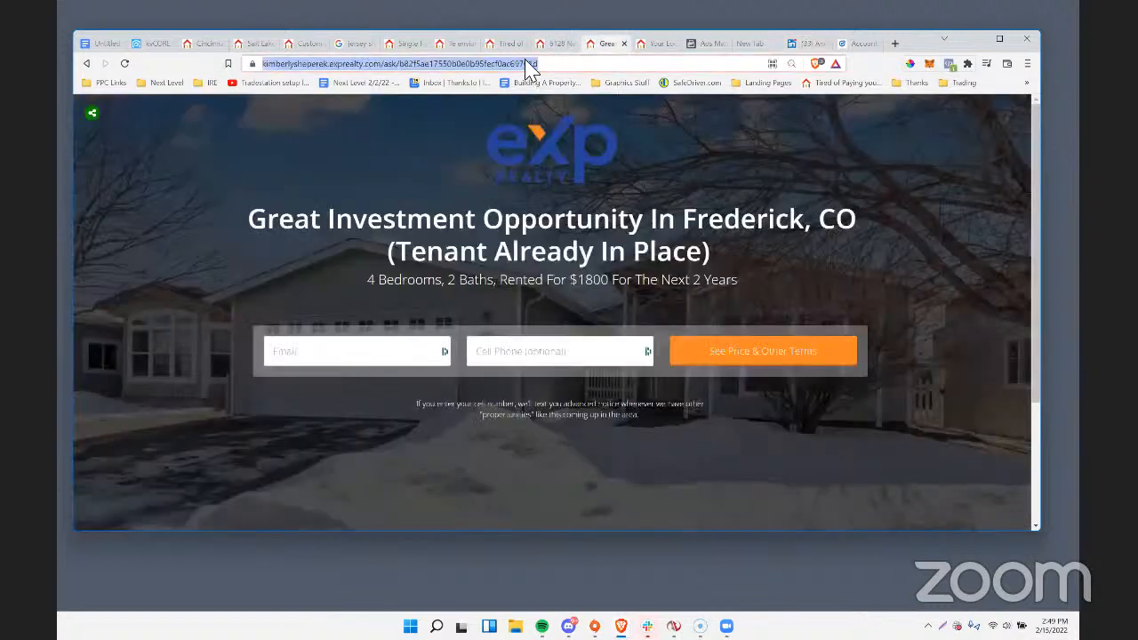
pyautogui.click(374, 64)
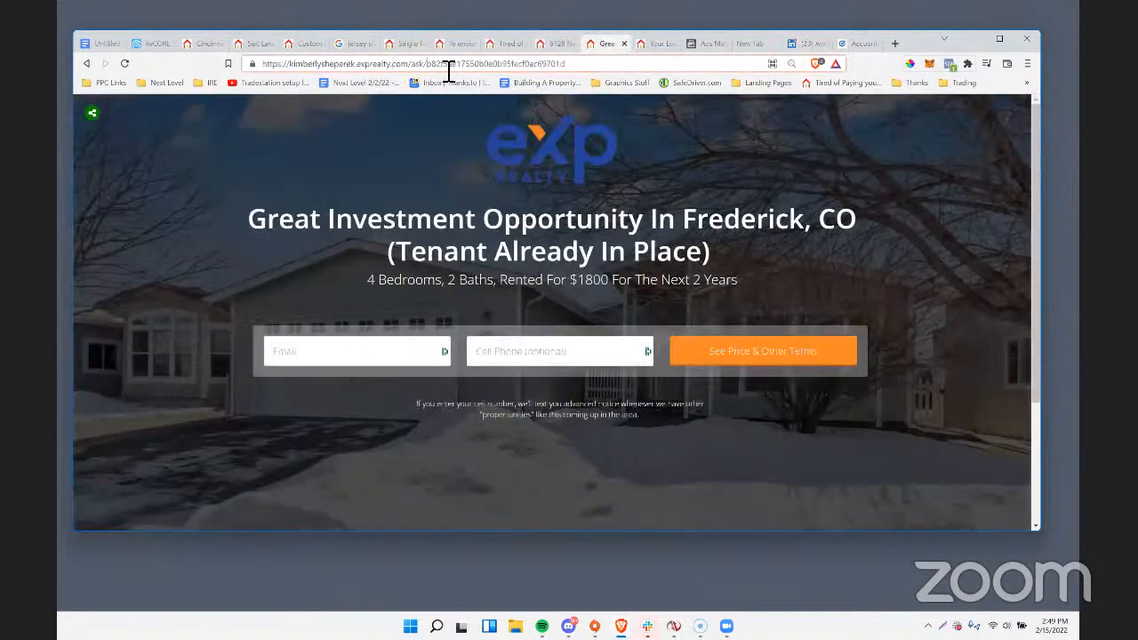
pyautogui.doubleClick(449, 65)
pyautogui.write('crfeate')
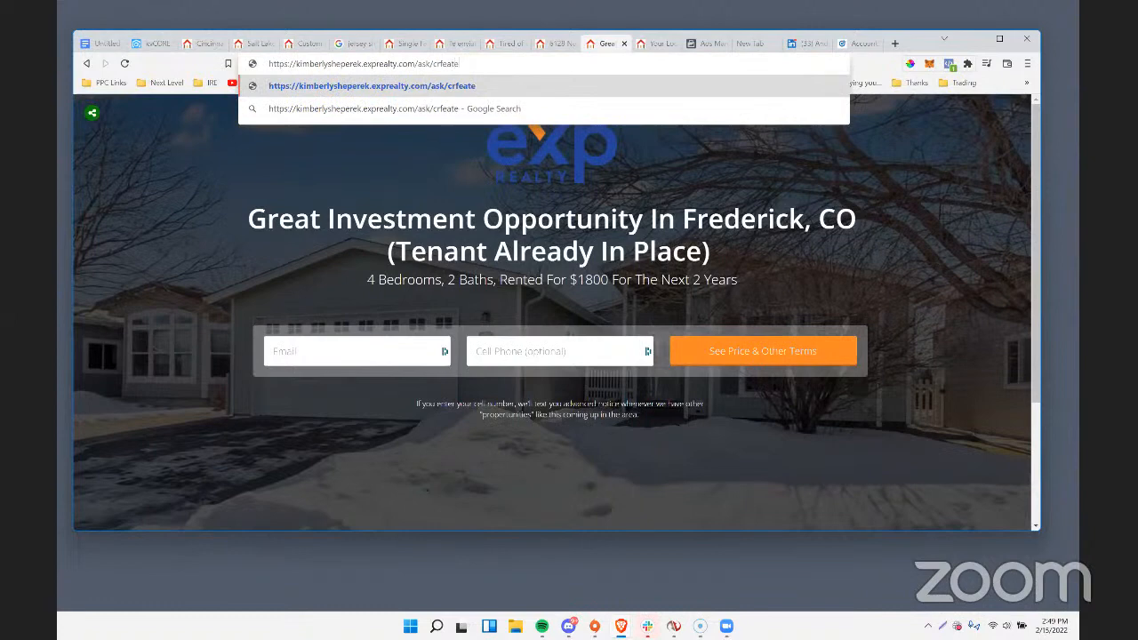
pyautogui.press('BackSpace')
pyautogui.press('BackSpace')
pyautogui.write('eate')
pyautogui.press('Return')
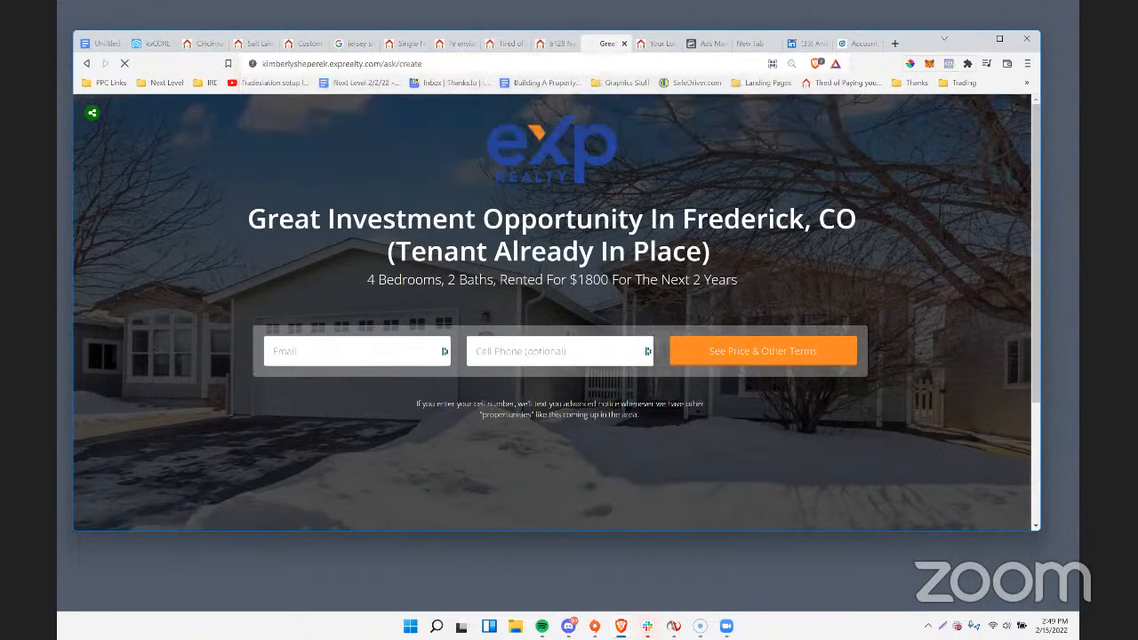
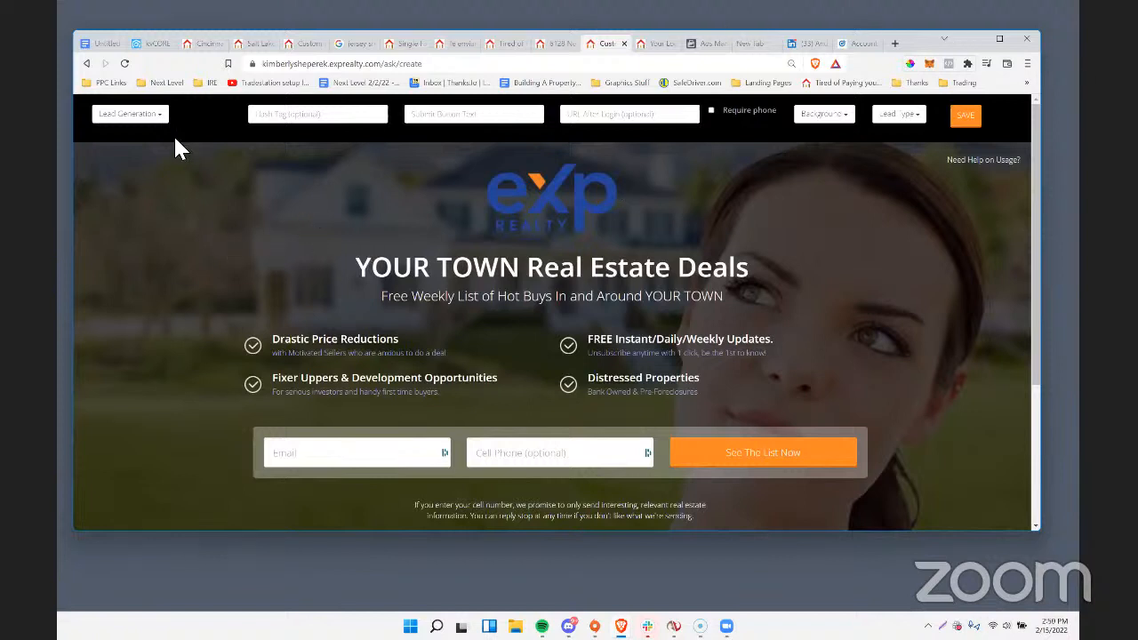
# Set the eXp landing page's type to Video View and look at the placeholder video's instructions.
pyautogui.click(155, 116)
pyautogui.click(131, 181)
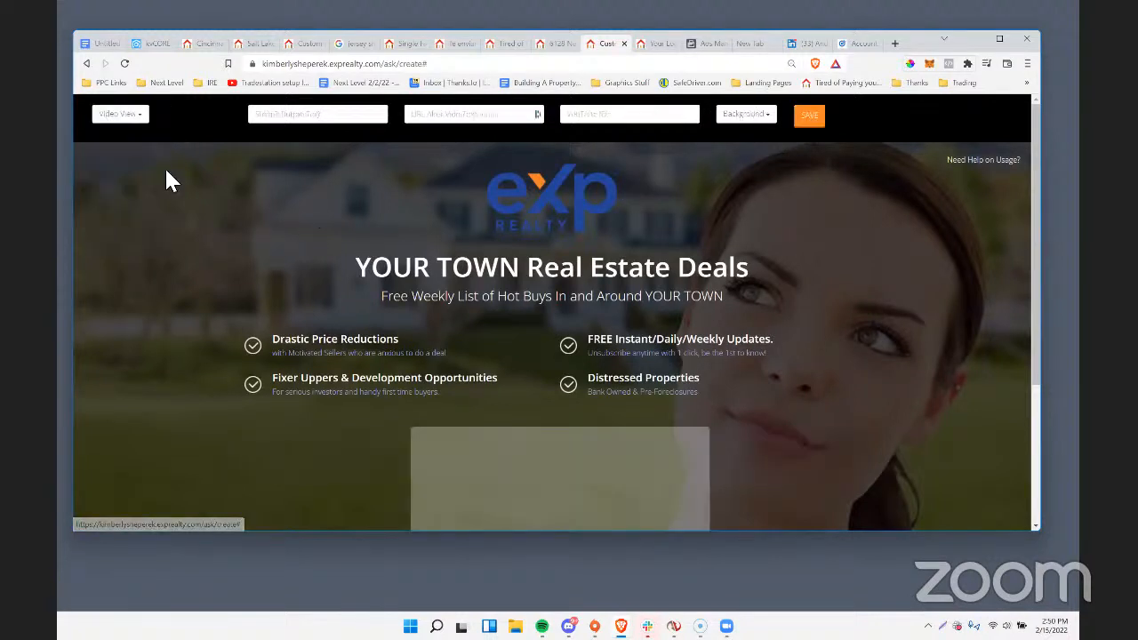
pyautogui.scroll(-2, 594, 378)
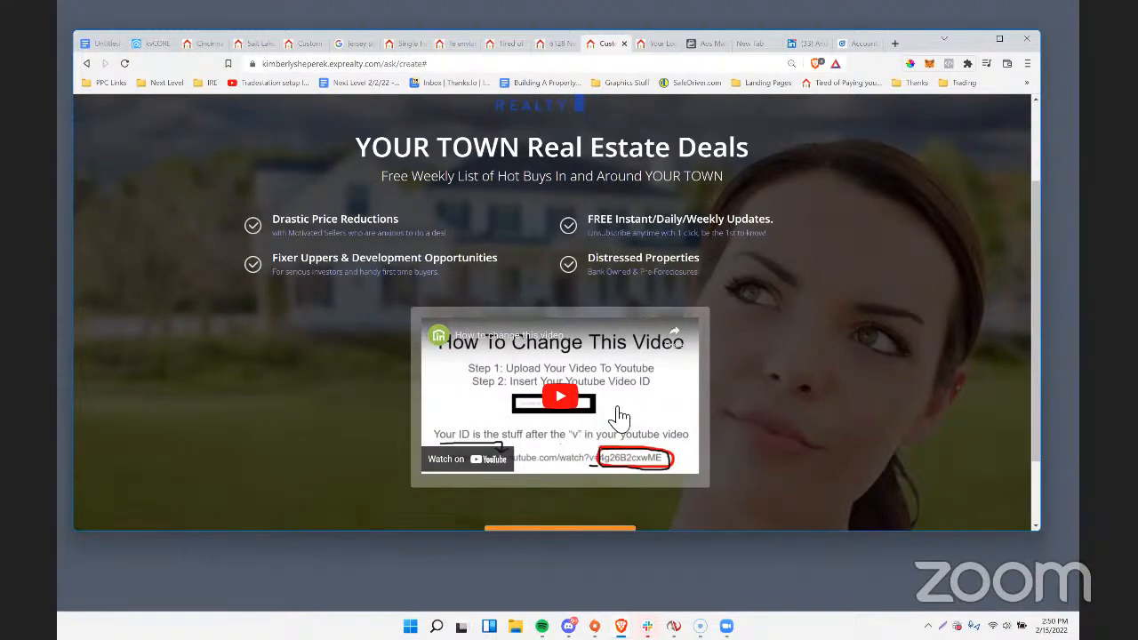
pyautogui.scroll(2, 620, 416)
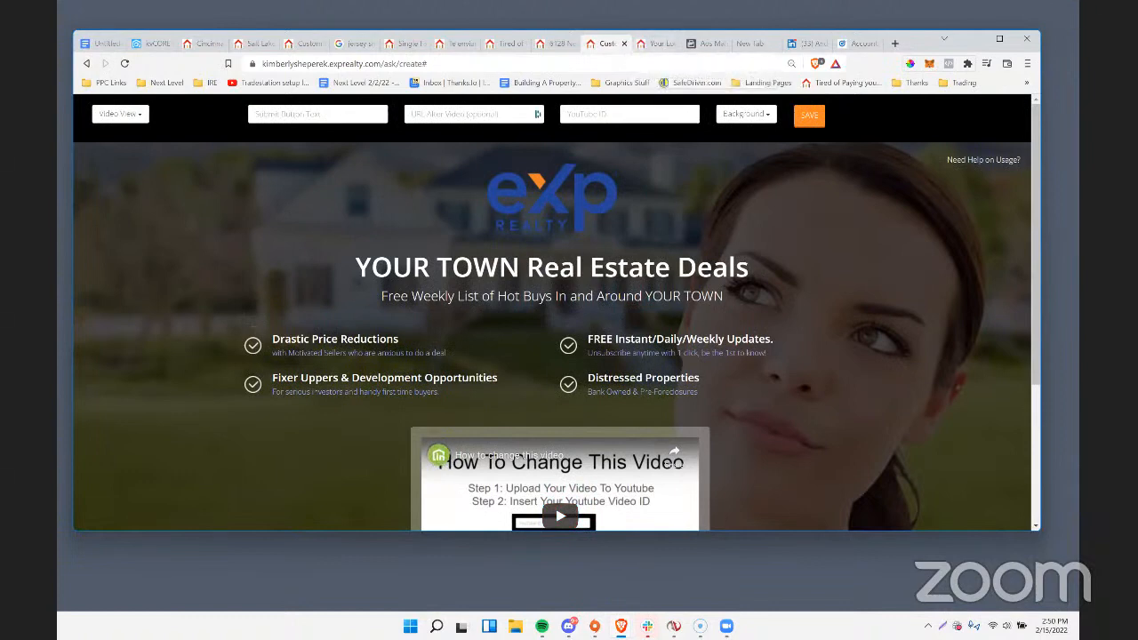
# Switch to the YouTube window and copy the video ID WK27zw168aw from the webinar's address.
pyautogui.hotkey('alt', 'Tab')
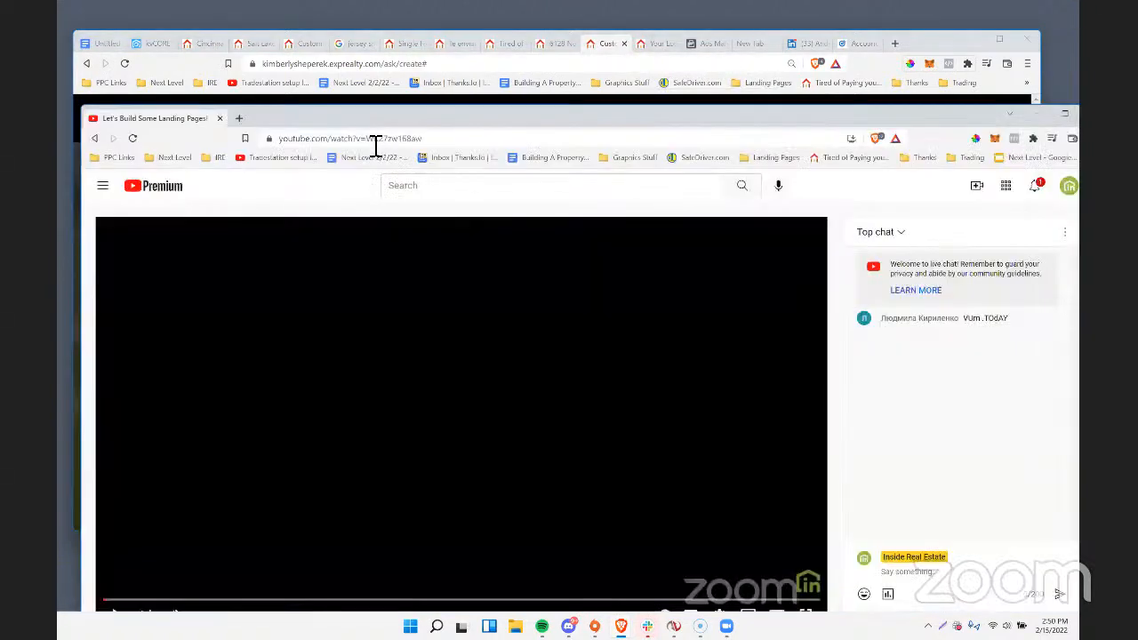
pyautogui.doubleClick(385, 146)
pyautogui.click(389, 147)
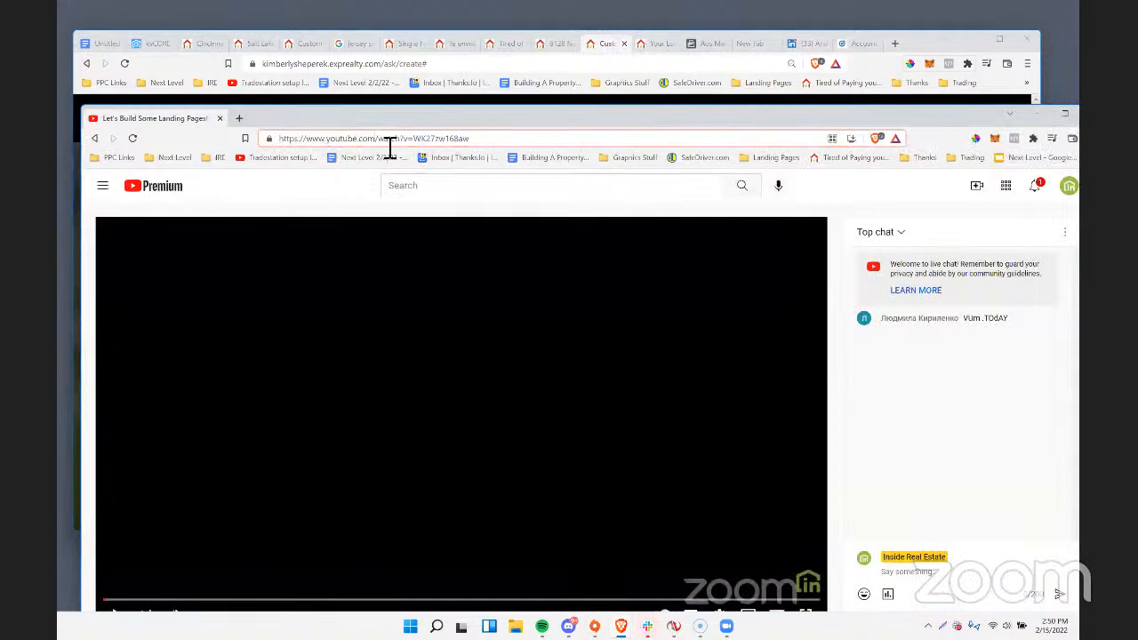
pyautogui.moveTo(411, 147); pyautogui.dragTo(487, 144)
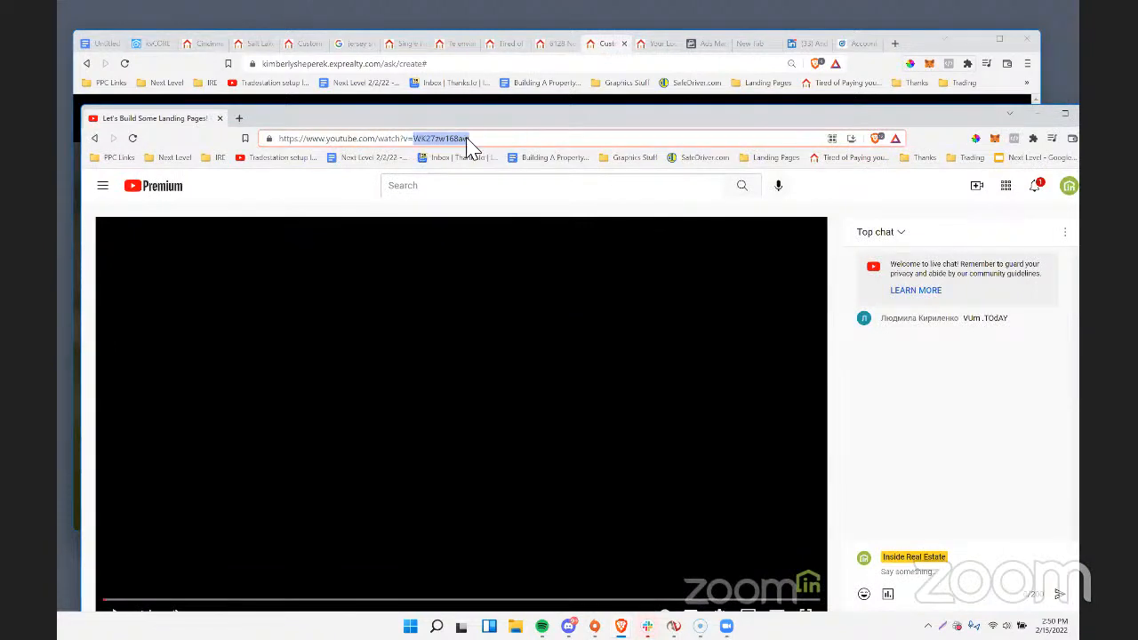
pyautogui.rightClick(469, 146)
pyautogui.click(521, 212)
# Return to the custom landing page and load /ask/create on the agent's foreverfloridarealestate.com site in its place.
pyautogui.click(645, 48)
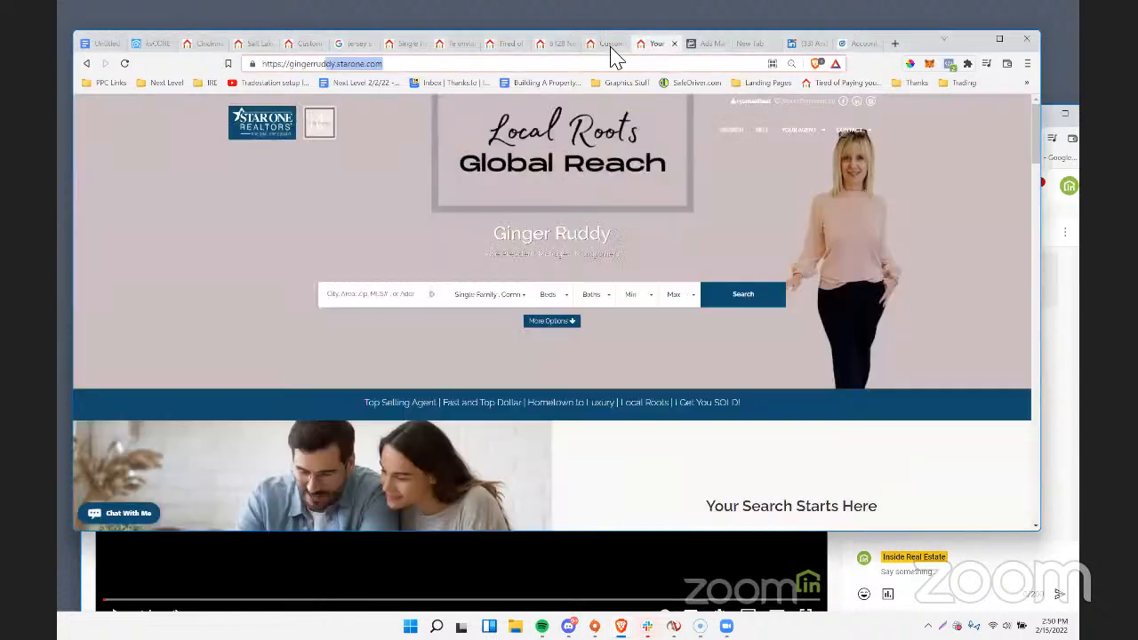
pyautogui.click(611, 46)
pyautogui.click(481, 65)
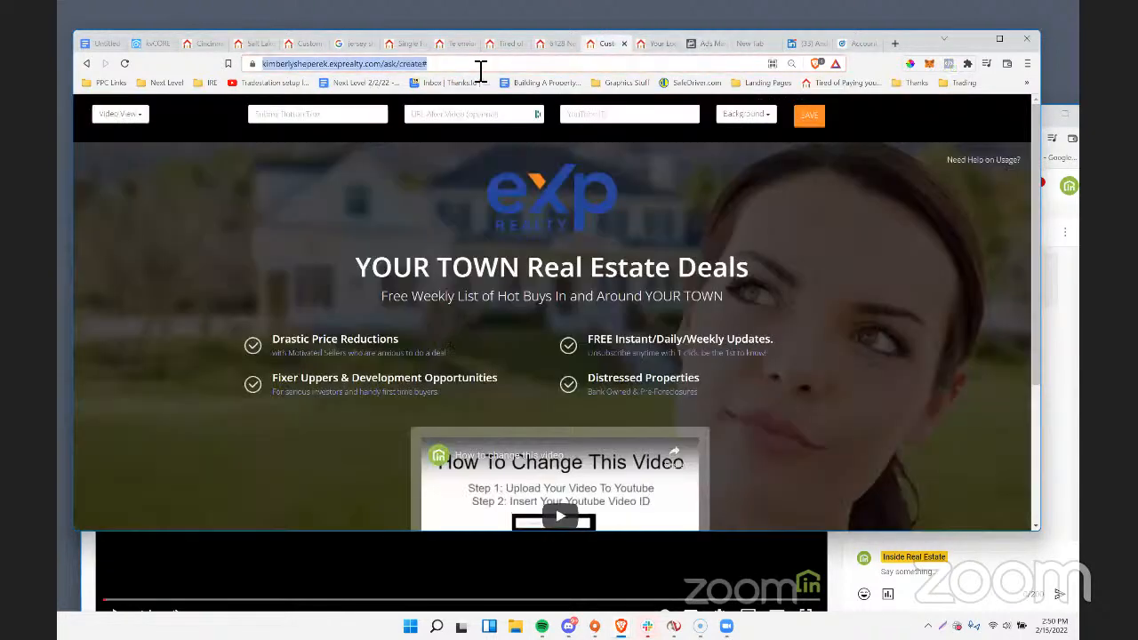
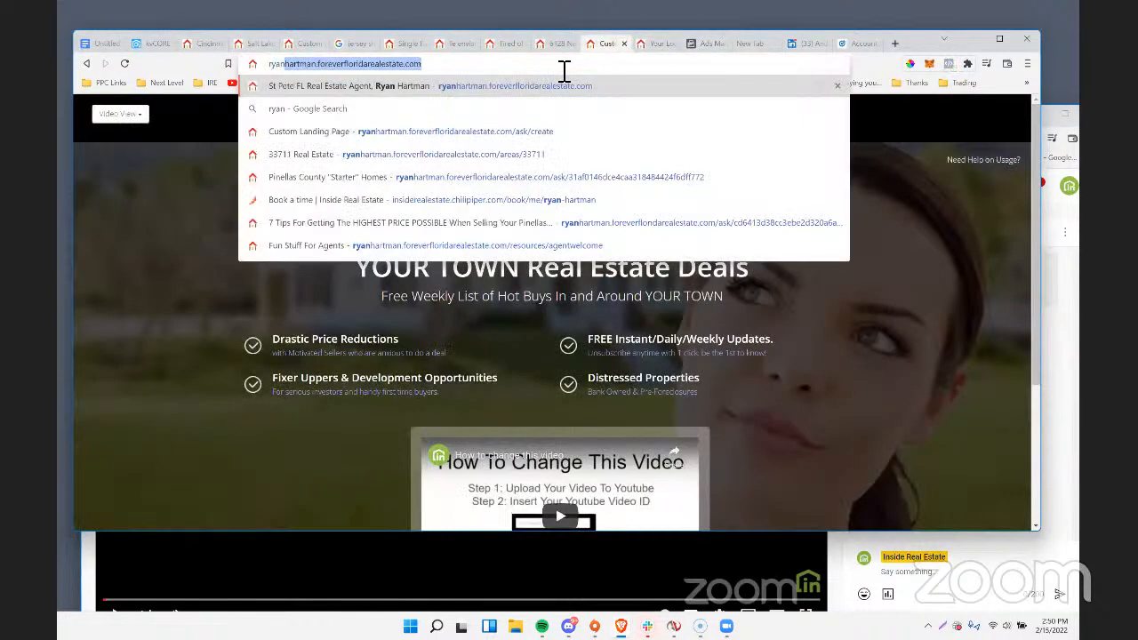
pyautogui.press('Right')
pyautogui.write('/as')
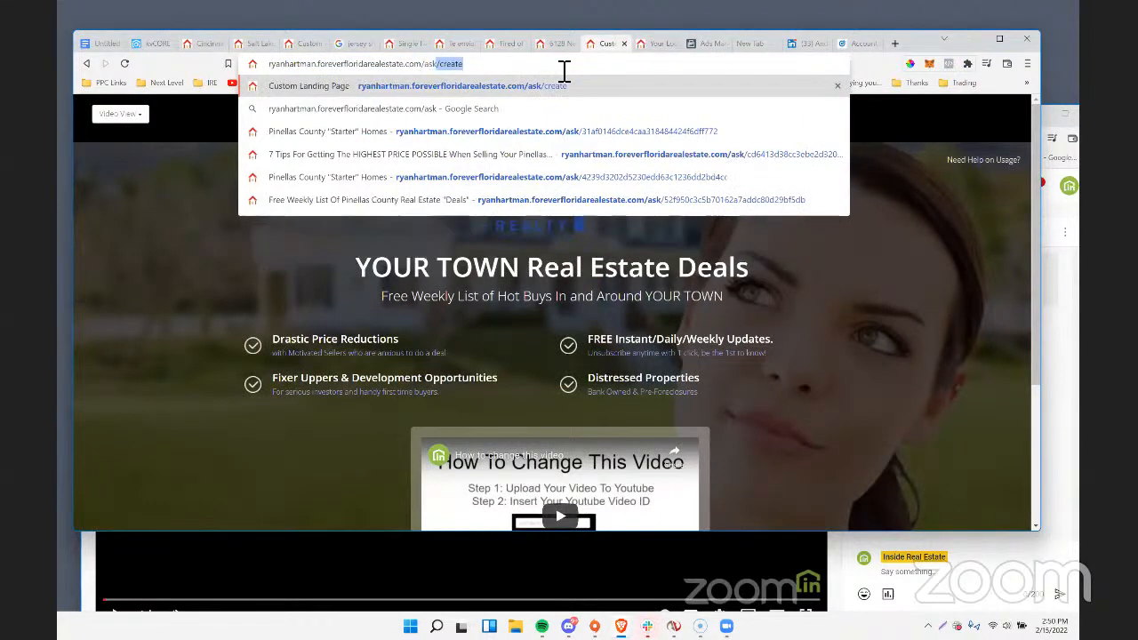
pyautogui.press('Return')
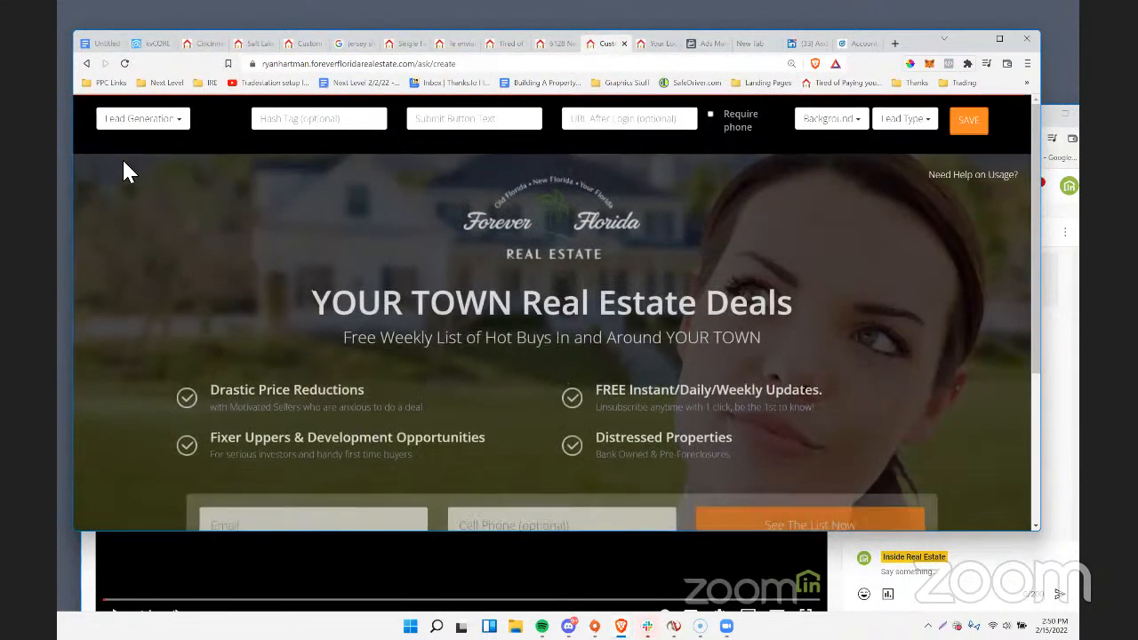
# Set the landing page type to Video + Lead and remove the Forever Florida logo, accepting the MLS compliance warning.
pyautogui.click(160, 125)
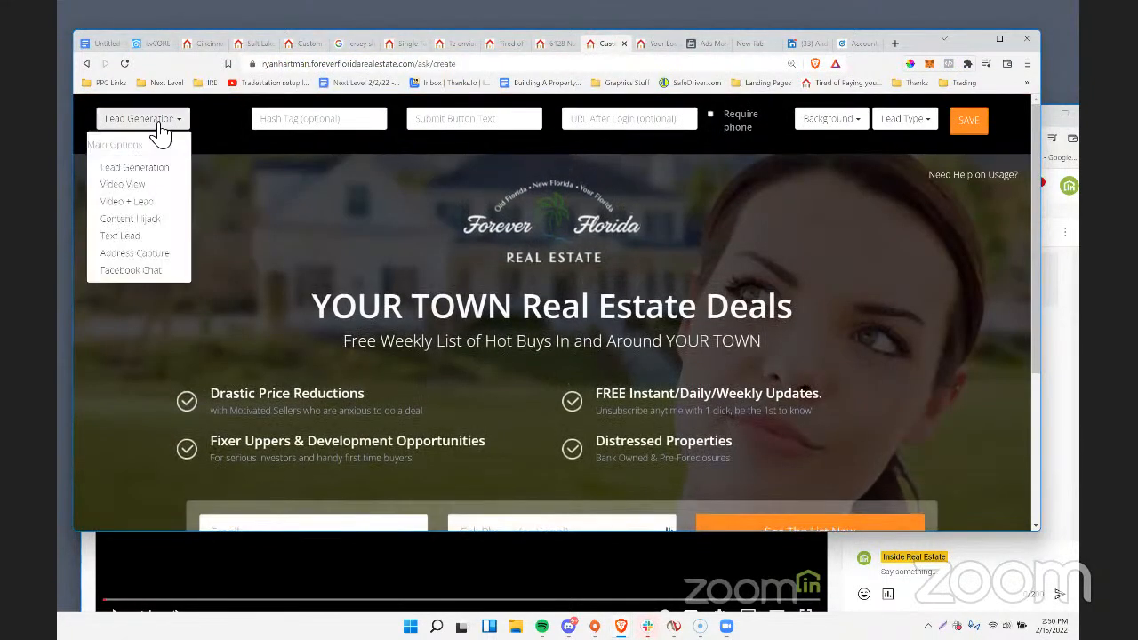
pyautogui.click(127, 201)
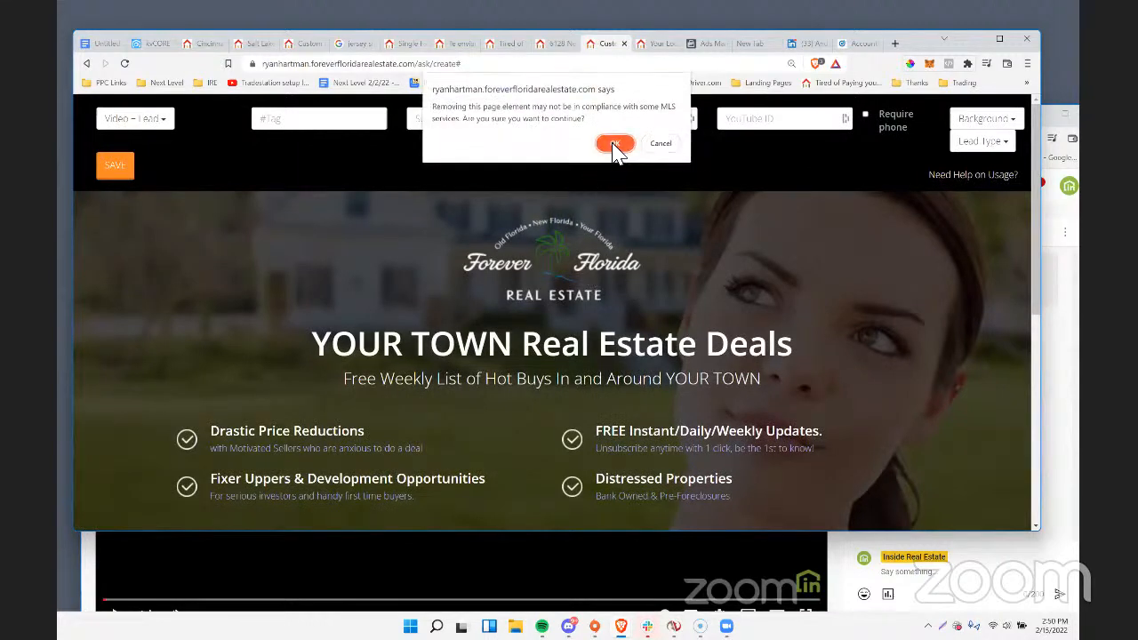
pyautogui.click(611, 150)
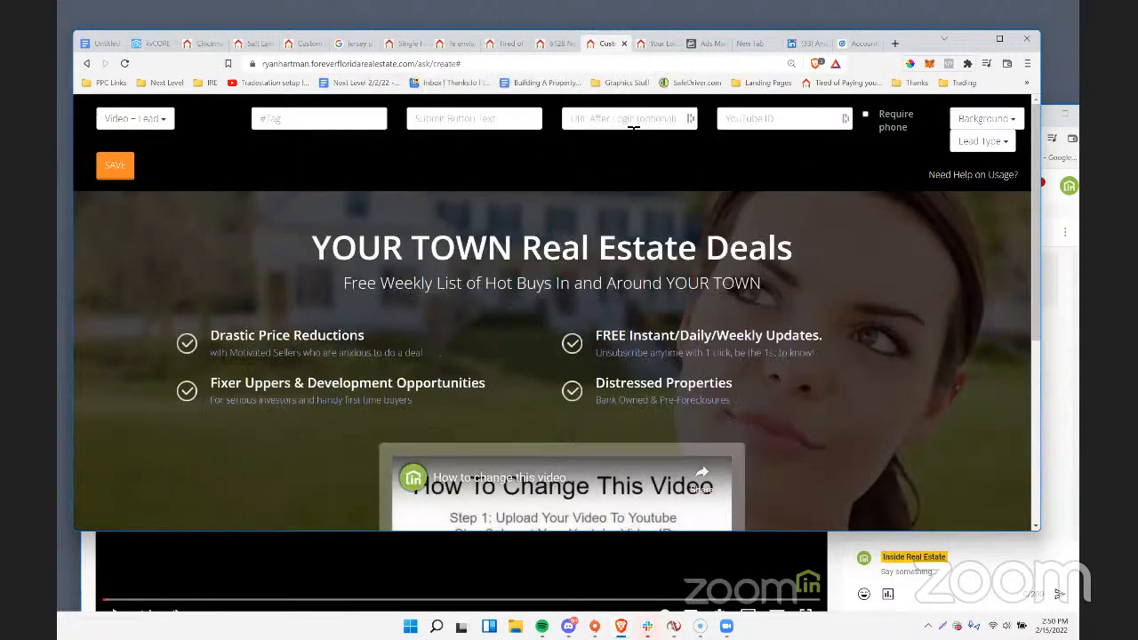
# Paste WK27zw168aw as the landing page's YouTube ID and check the embedded video.
pyautogui.click(793, 120)
pyautogui.hotkey('ctrl', 'v')
pyautogui.scroll(-2, 580, 418)
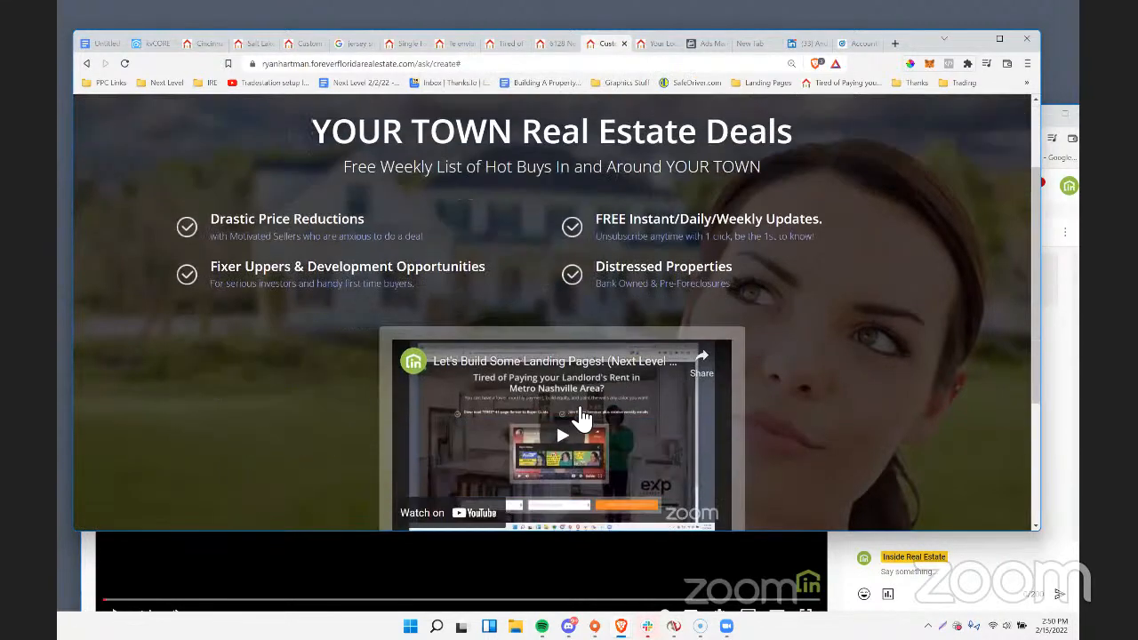
pyautogui.scroll(2, 405, 221)
# Replace the landing page headline with 'Learn How To "Kill It" w/ kvCORE'.
pyautogui.click(377, 258)
pyautogui.moveTo(314, 250); pyautogui.dragTo(882, 258)
pyautogui.write('Learn')
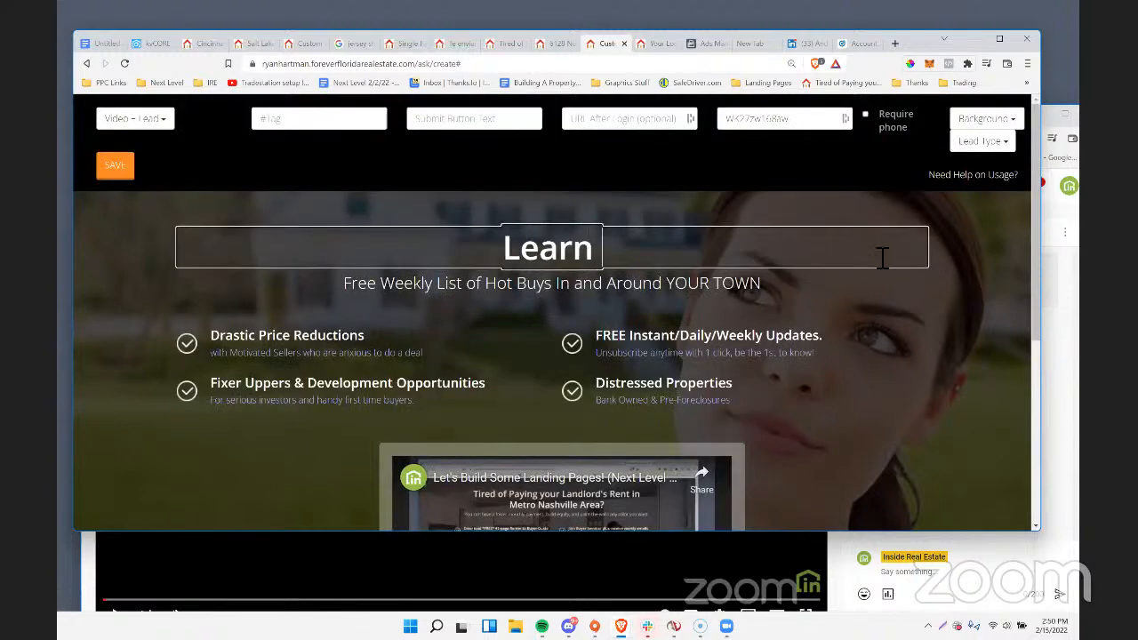
pyautogui.write(' How To Kill')
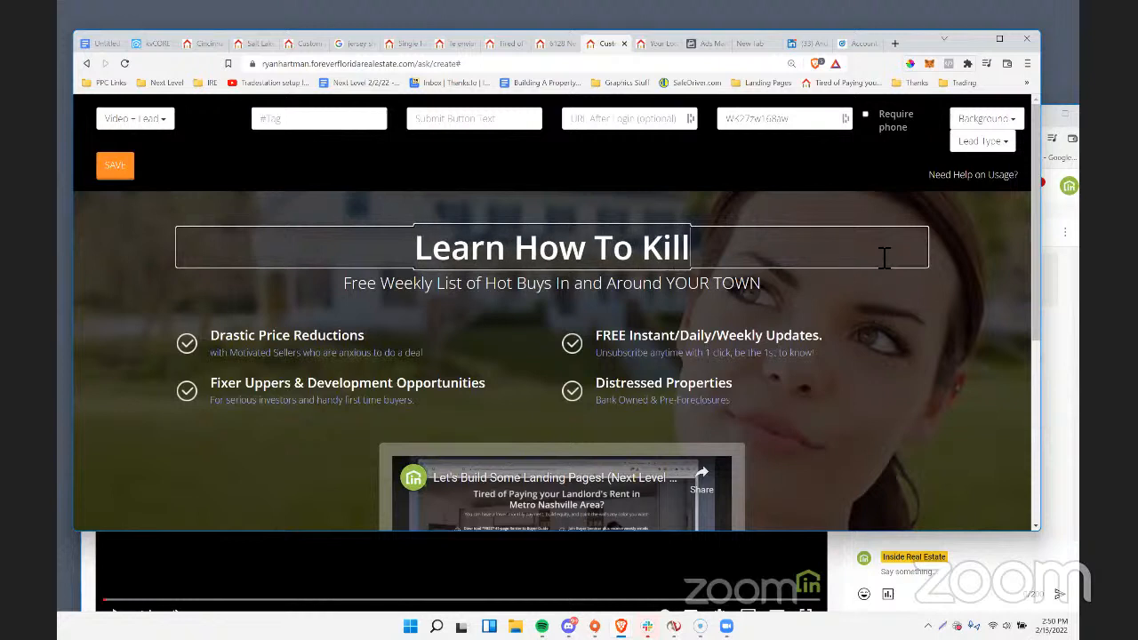
pyautogui.write(' It Wit')
pyautogui.press('BackSpace')
pyautogui.press('BackSpace')
pyautogui.press('BackSpace')
pyautogui.press('BackSpace')
pyautogui.press('BackSpace')
pyautogui.press('BackSpace')
pyautogui.press('BackSpace')
pyautogui.press('BackSpace')
pyautogui.press('BackSpace')
pyautogui.press('BackSpace')
pyautogui.press('BackSpace')
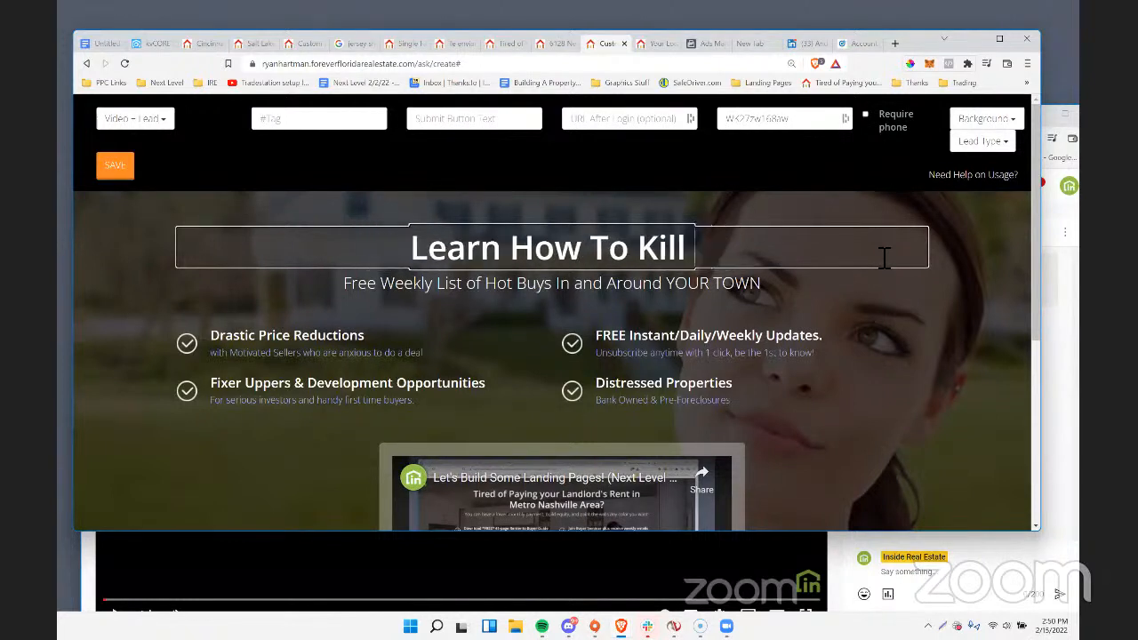
pyautogui.write('"Kill I')
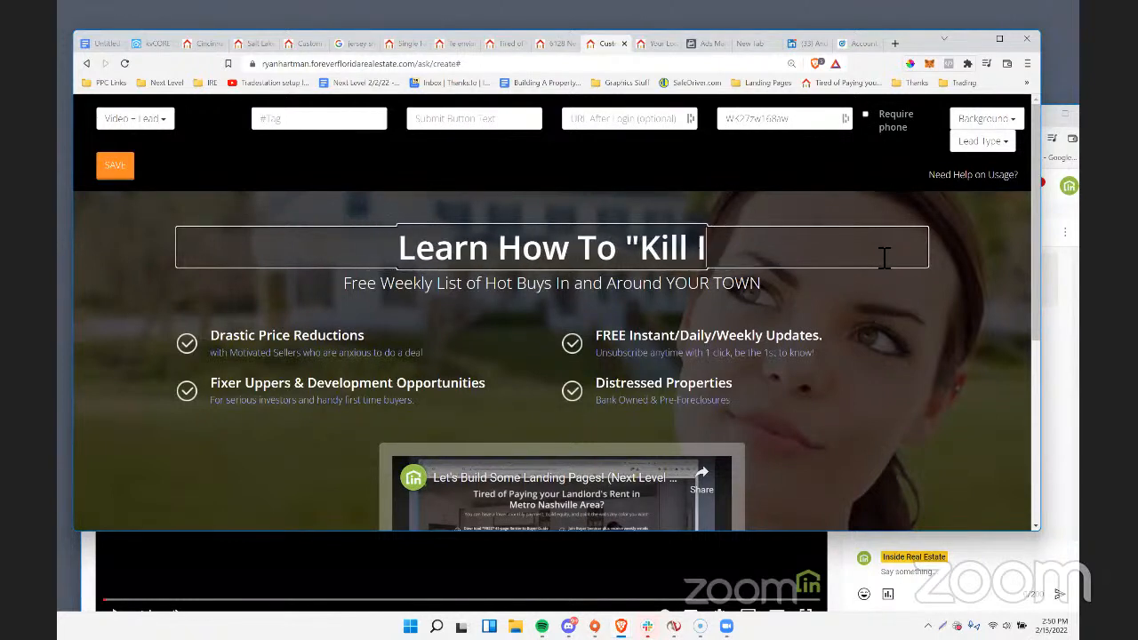
pyautogui.write('t" w/ kvCORE')
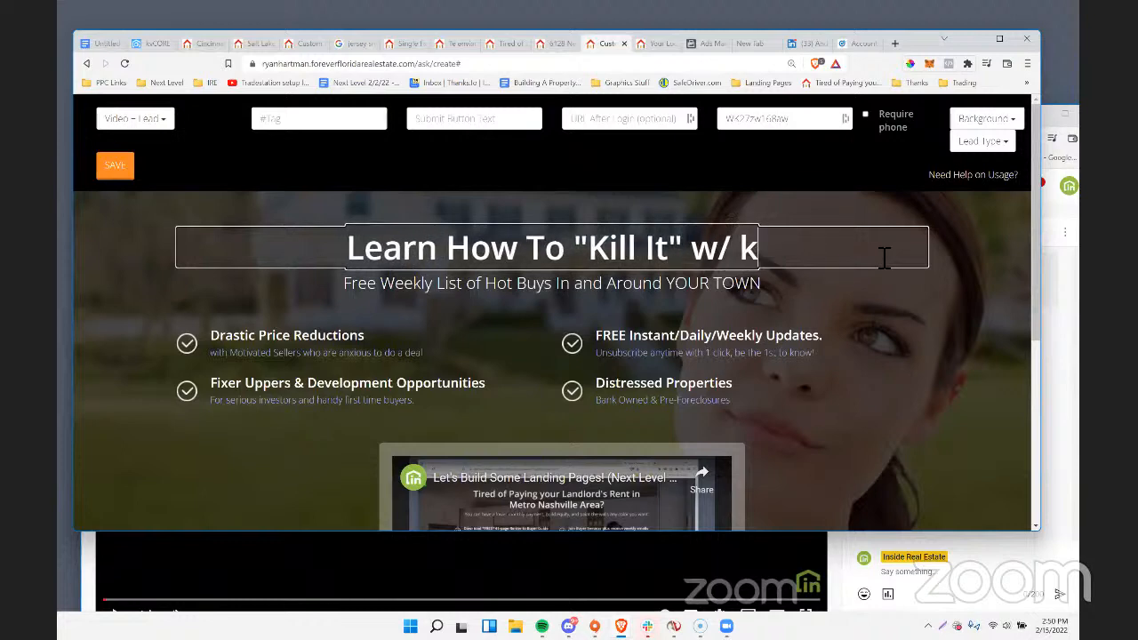
# Replace the subheadline below the headline with "Every M, T, W, R @ 2pm EST.".
pyautogui.click(524, 289)
pyautogui.moveTo(354, 294); pyautogui.dragTo(1069, 292)
pyautogui.write('Ev')
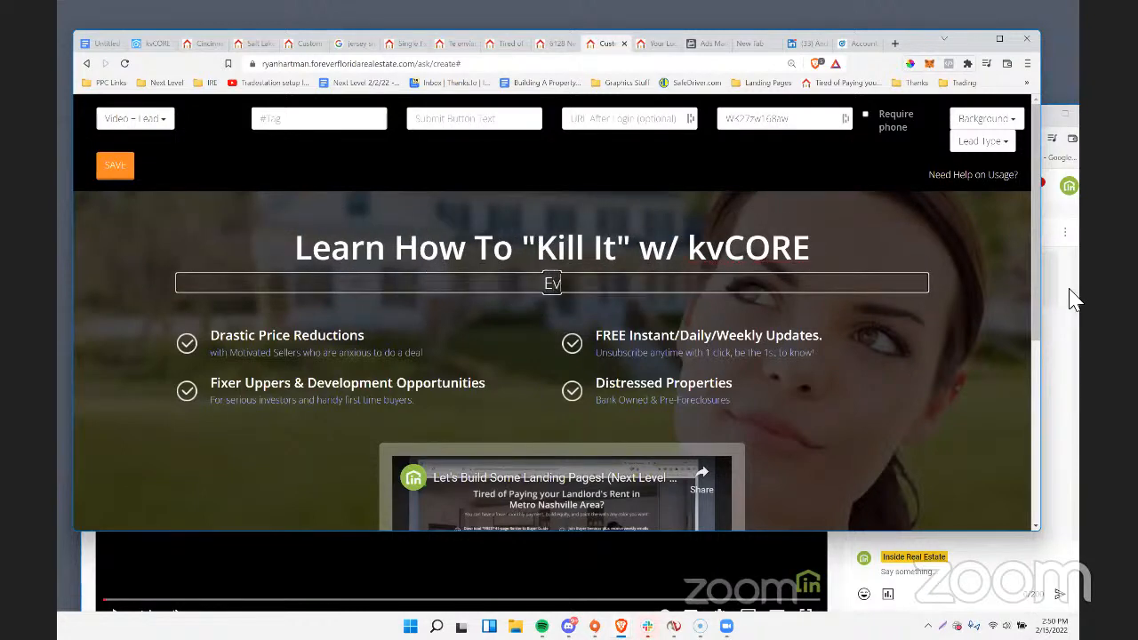
pyautogui.write('ery we')
pyautogui.press('BackSpace')
pyautogui.press('BackSpace')
pyautogui.press('BackSpace')
pyautogui.write('M, T, W')
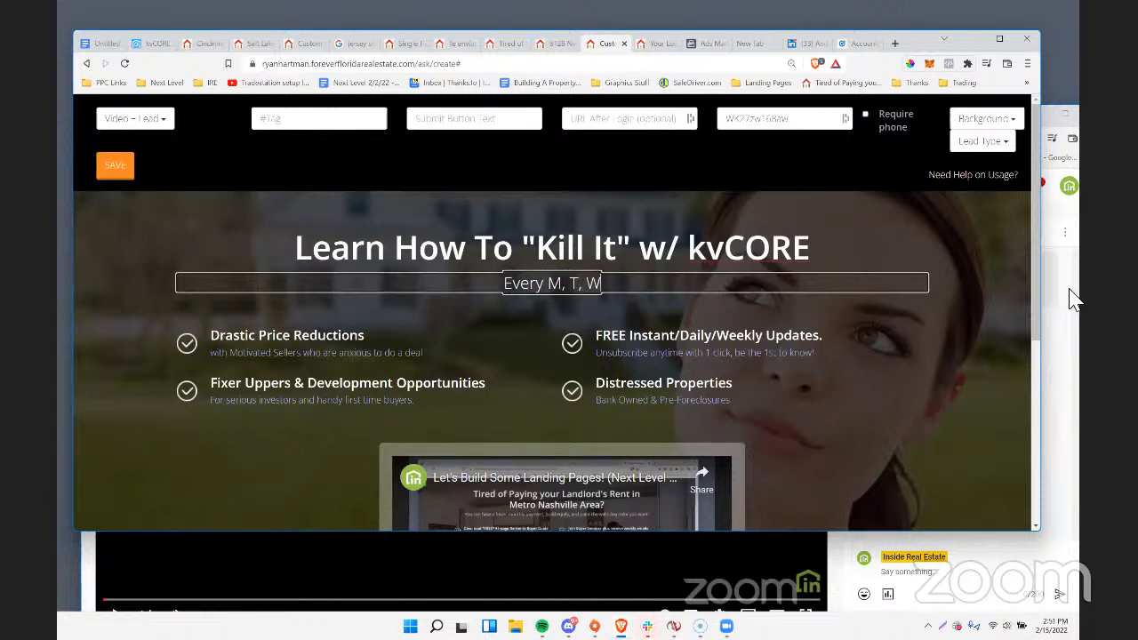
pyautogui.write(', T')
pyautogui.press('BackSpace')
pyautogui.write('R')
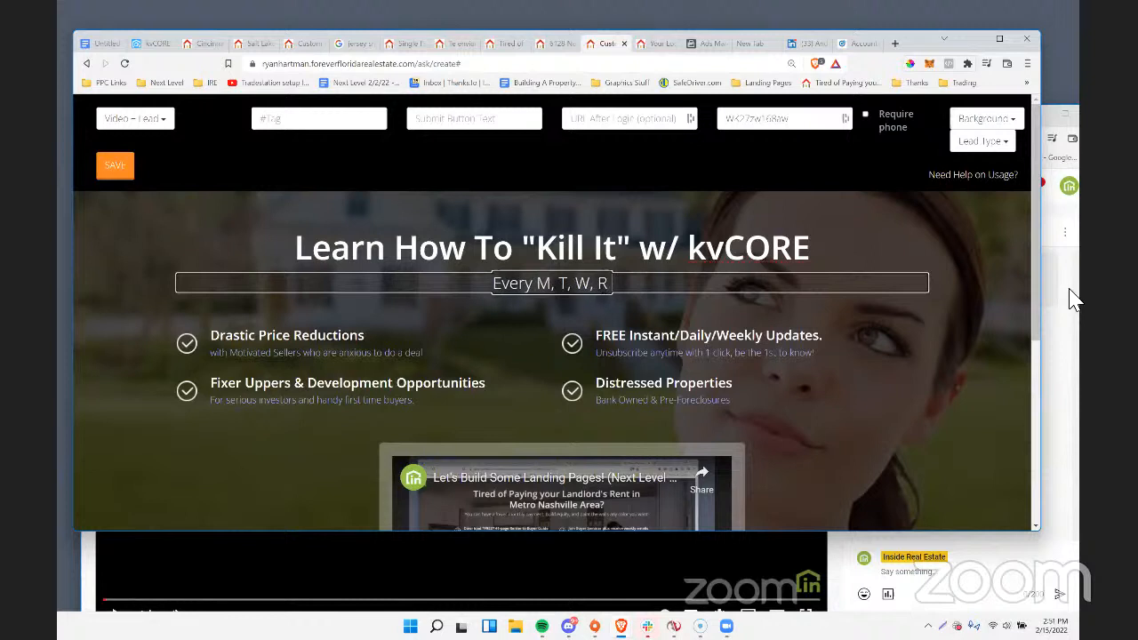
pyautogui.write(' @ 2pm EST.')
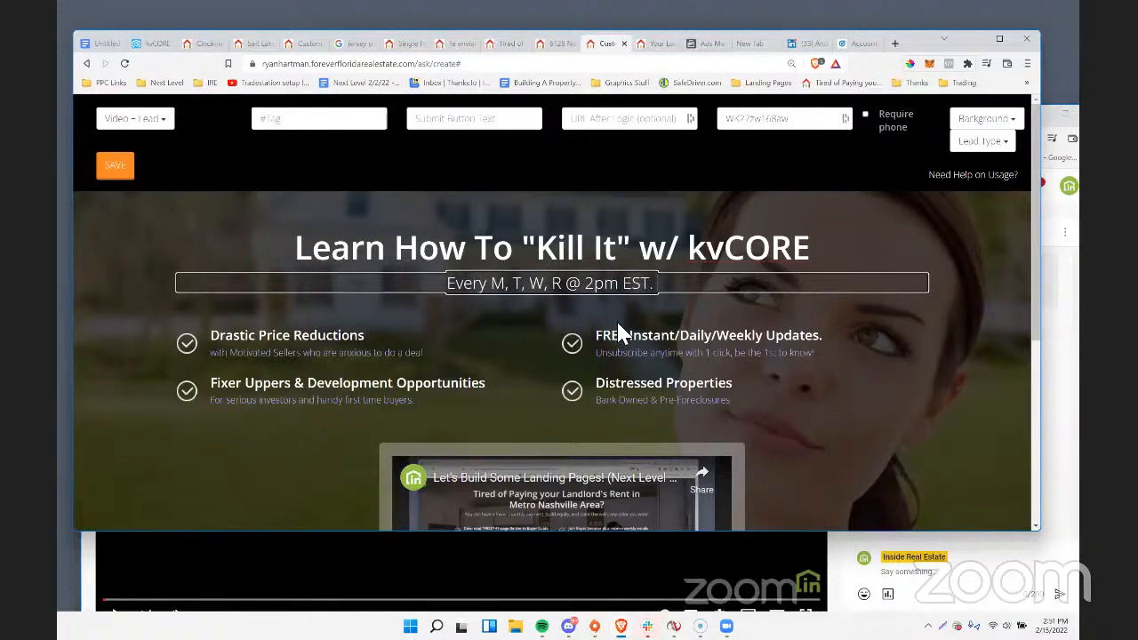
pyautogui.write(' -- W')
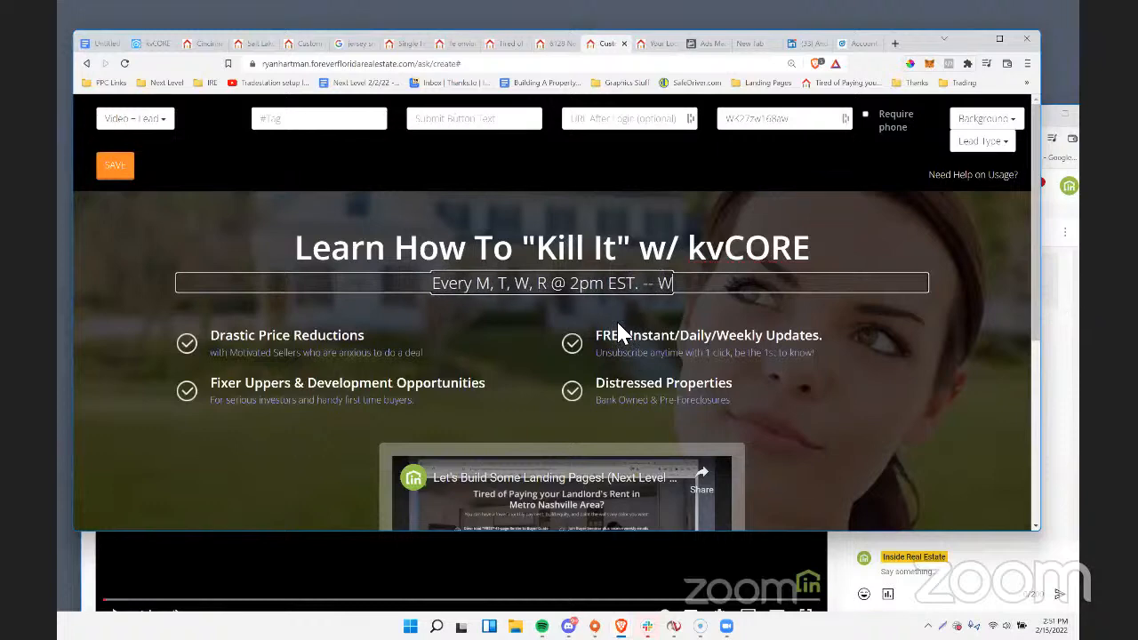
pyautogui.write('atch our recen')
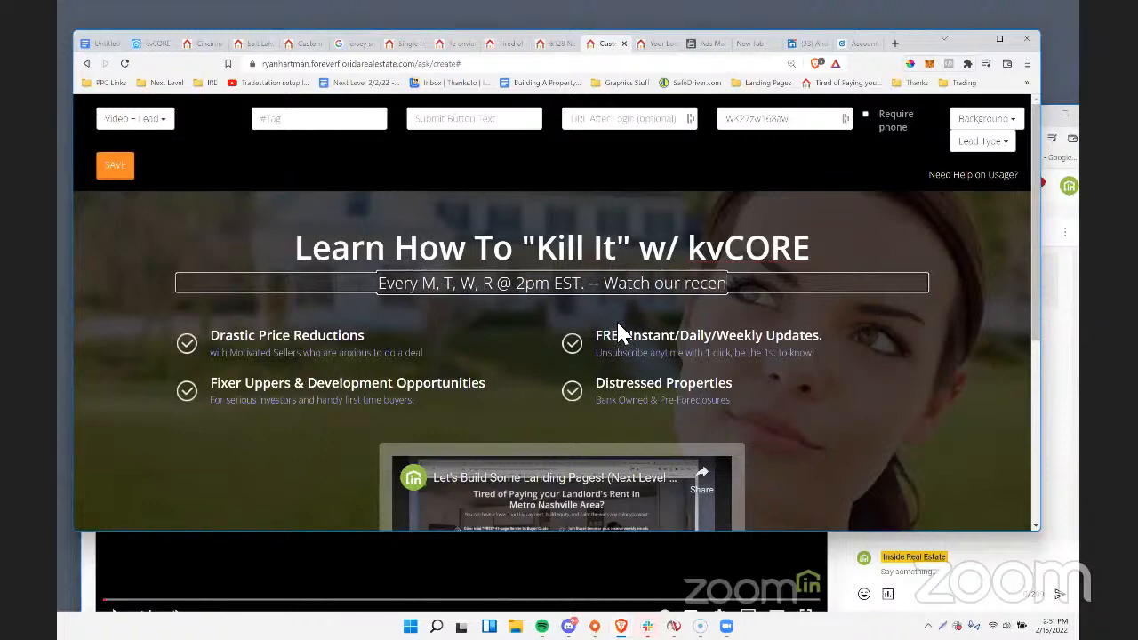
pyautogui.write('t landing pages')
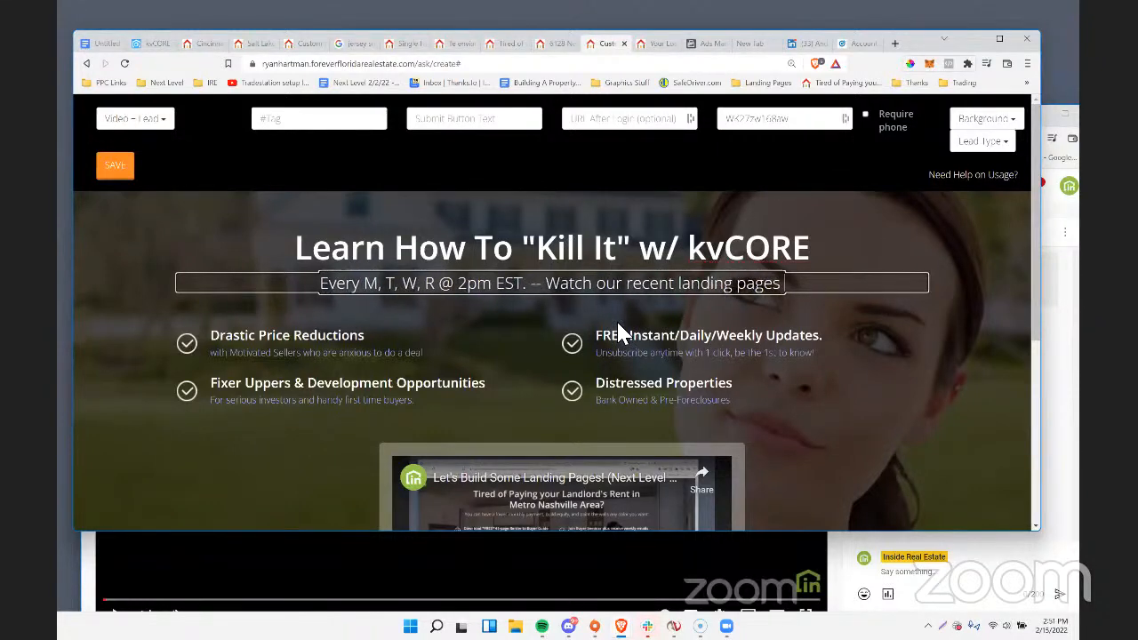
pyautogui.write(' webinar now, then')
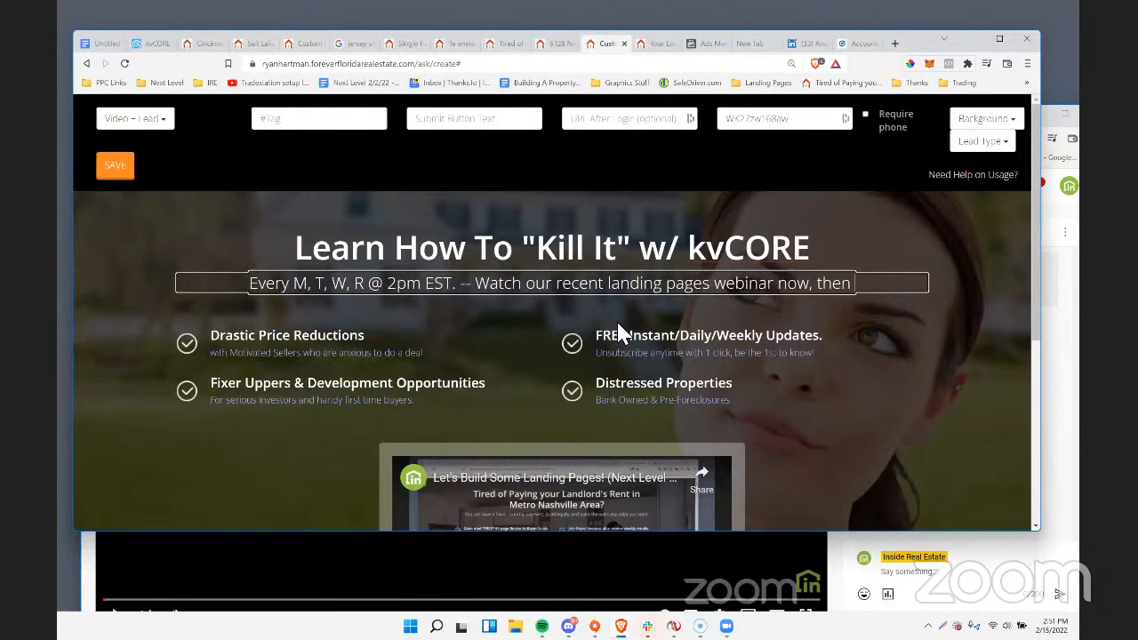
pyautogui.write(' click to see th')
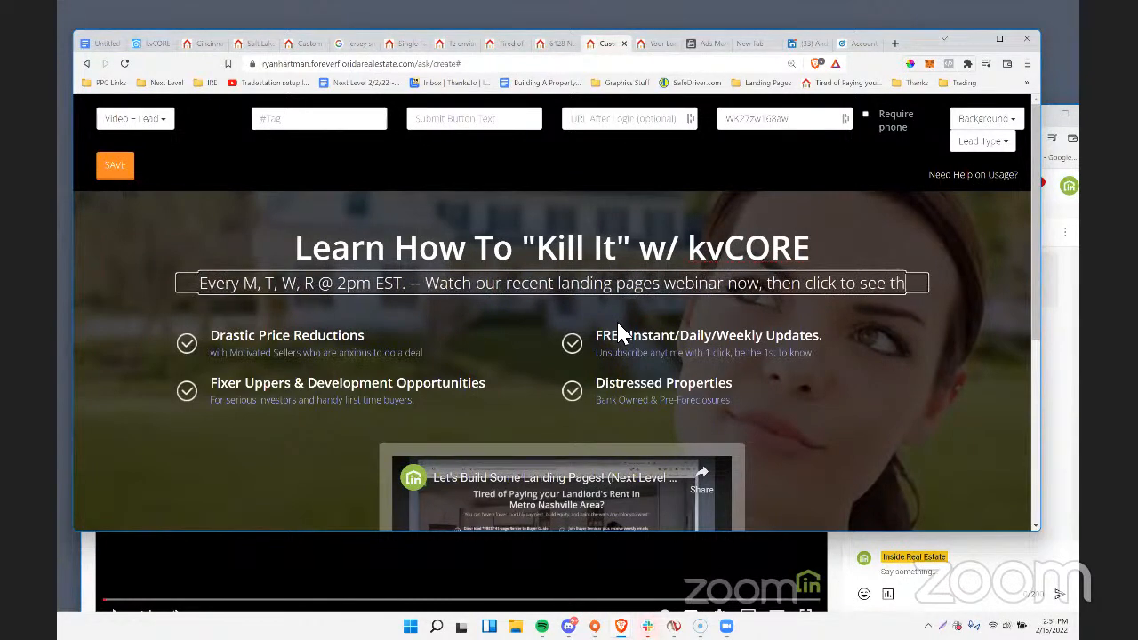
pyautogui.write('e full libra')
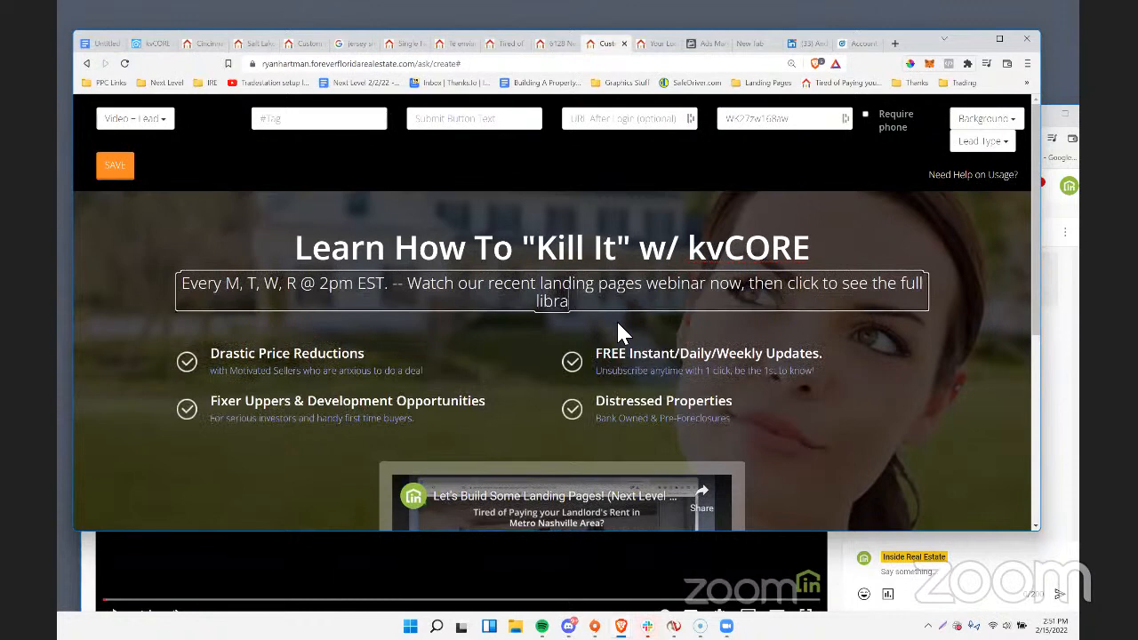
pyautogui.write('ry of replays and ')
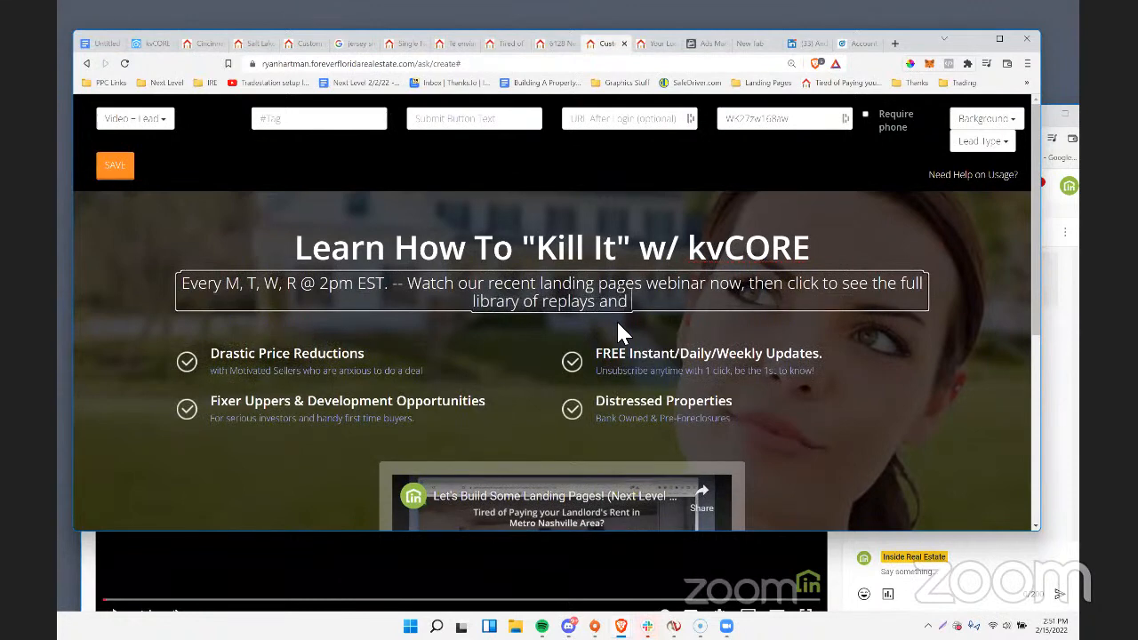
pyautogui.write('get your ')
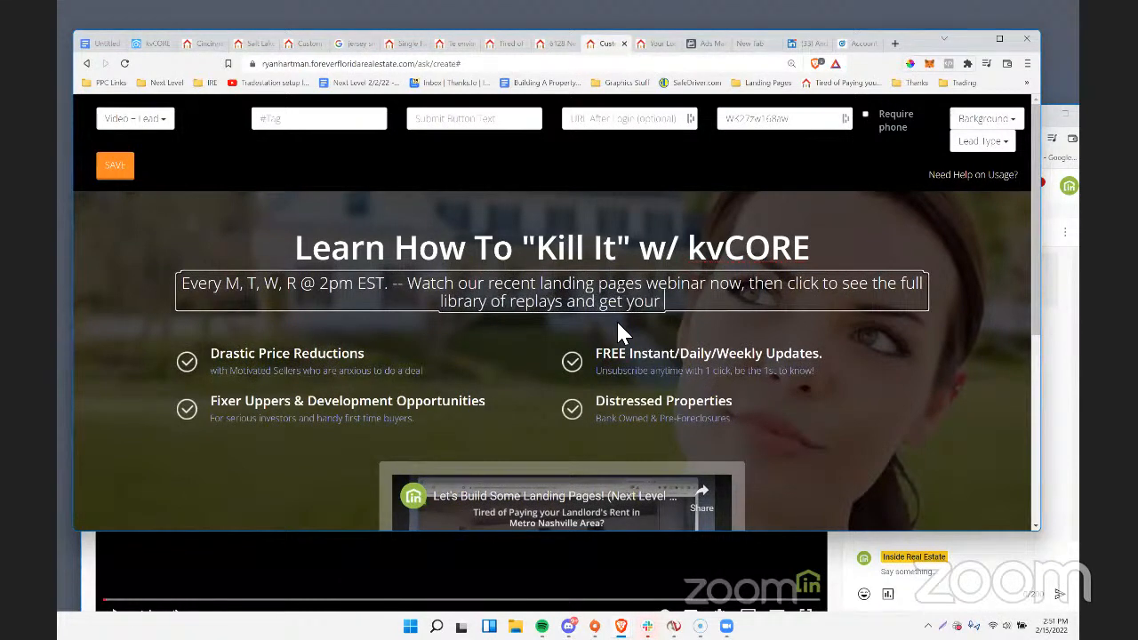
pyautogui.write('zoom lin')
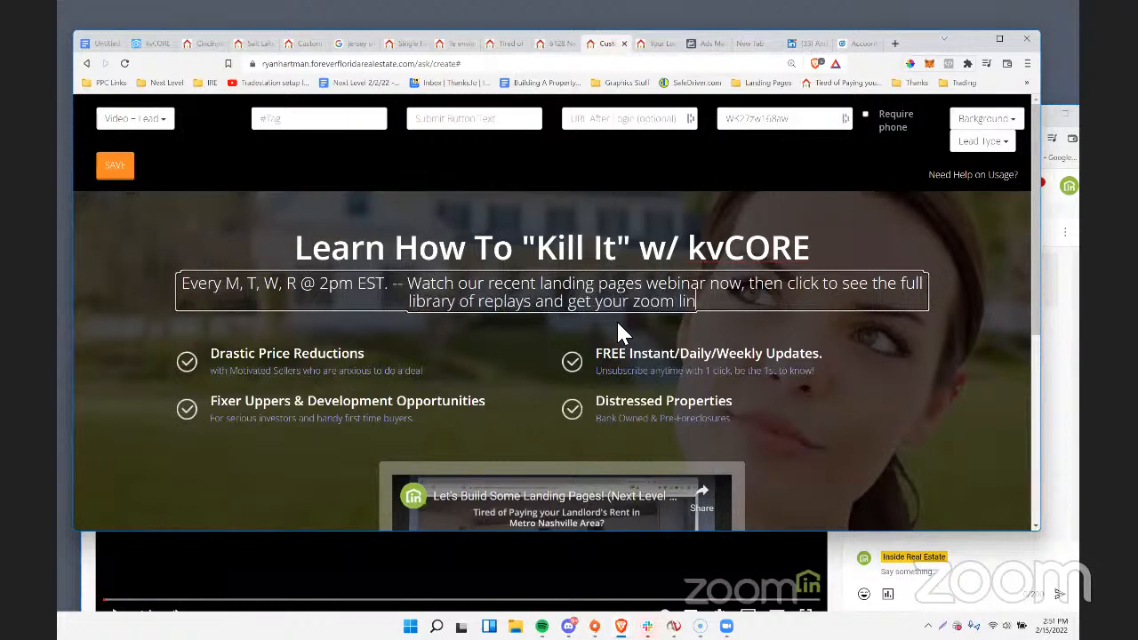
pyautogui.write('k to join live.')
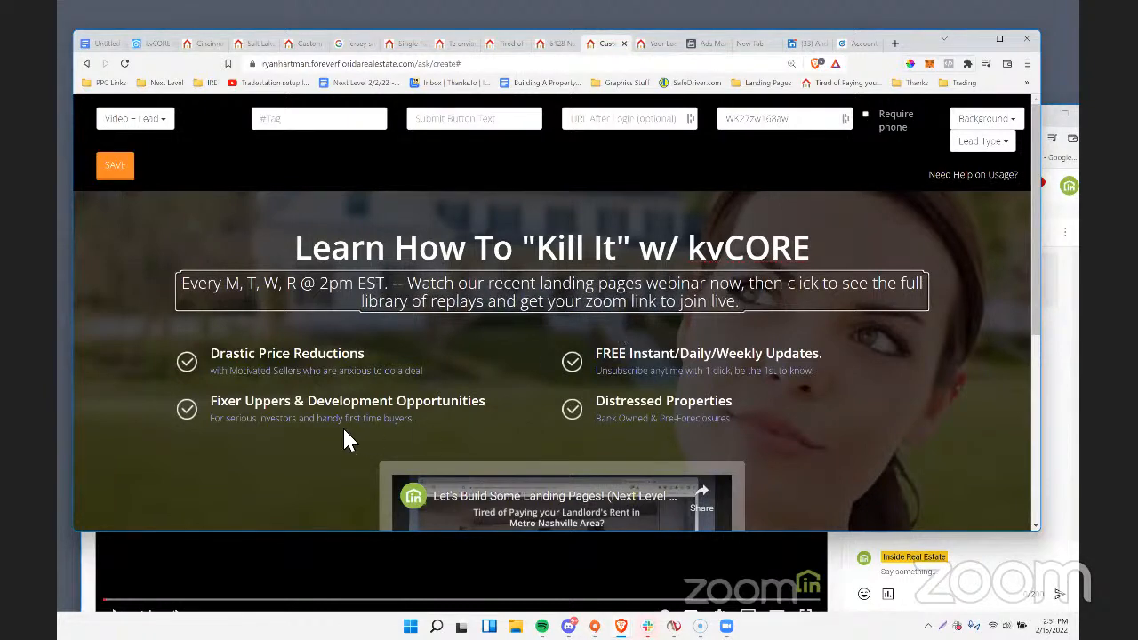
# Remove the "Drastic Price Reductions" and "Fixer Uppers & Development Opportunities" bullets with their descriptions.
pyautogui.click(333, 360)
pyautogui.doubleClick(312, 358)
pyautogui.doubleClick(312, 357)
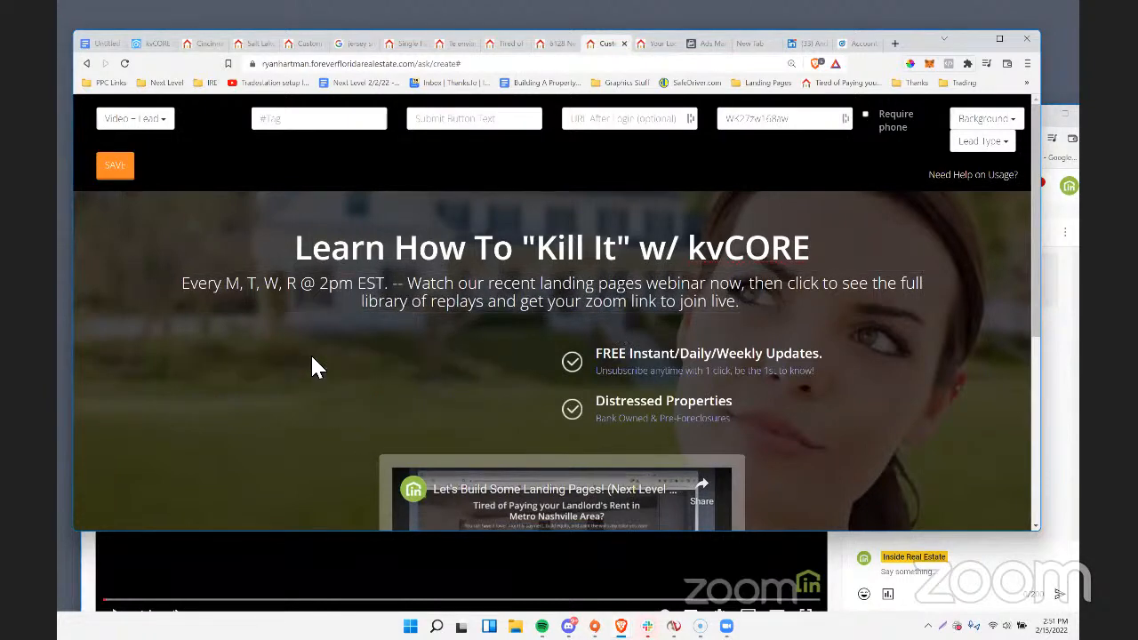
# Remove the remaining "FREE Instant/Daily/Weekly Updates." and "Distressed Properties" bullets with their descriptions.
pyautogui.doubleClick(640, 356)
pyautogui.doubleClick(642, 356)
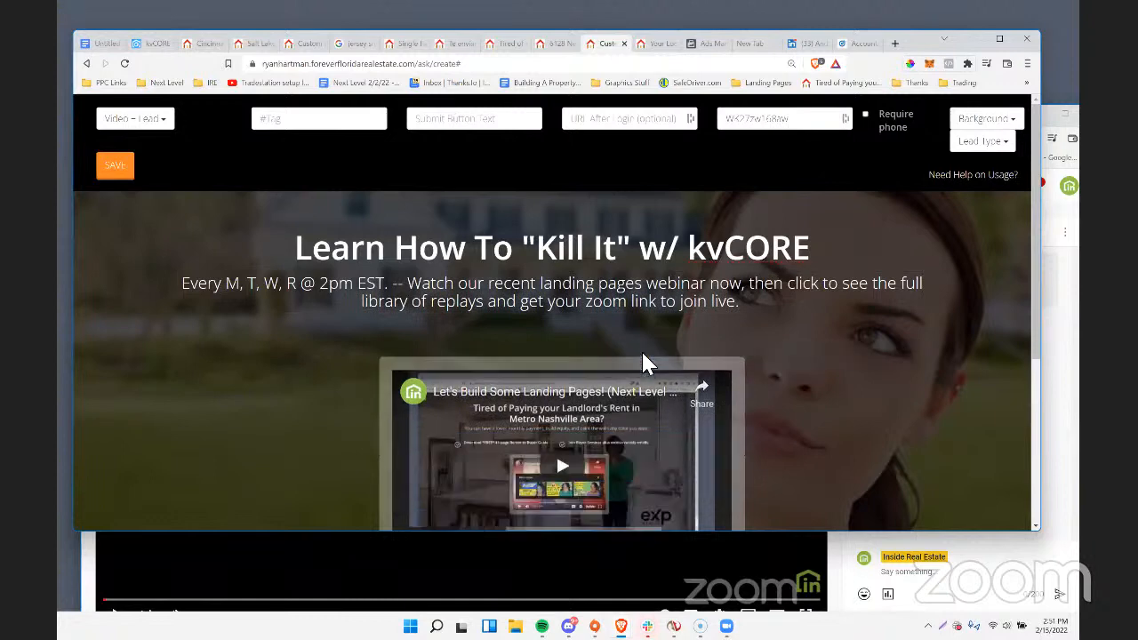
pyautogui.scroll(-1, 643, 354)
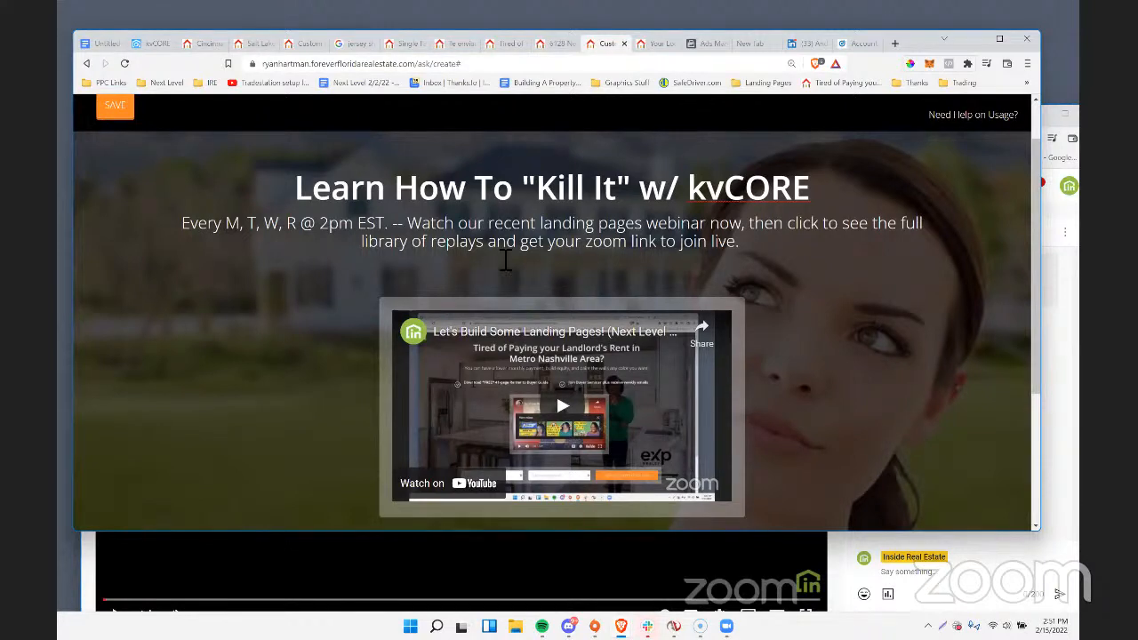
# Set the landing page's submit button text to "Get More Training Like This".
pyautogui.scroll(-3, 591, 273)
pyautogui.scroll(2, 591, 274)
pyautogui.scroll(-1, 594, 283)
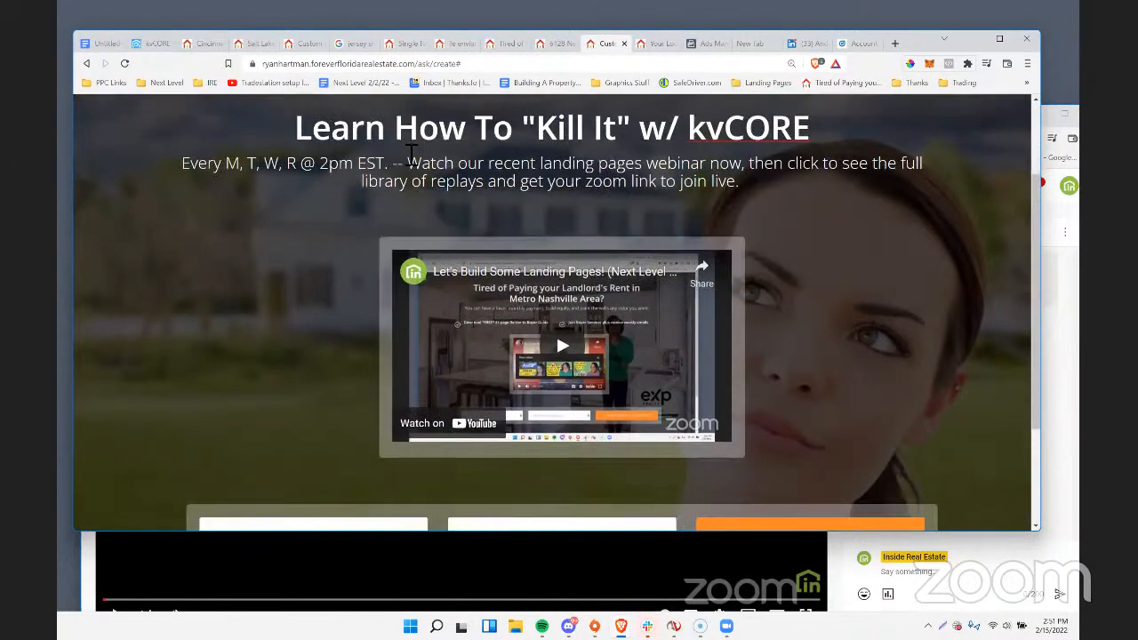
pyautogui.scroll(-3, 658, 276)
pyautogui.scroll(4, 627, 258)
pyautogui.scroll(2, 628, 258)
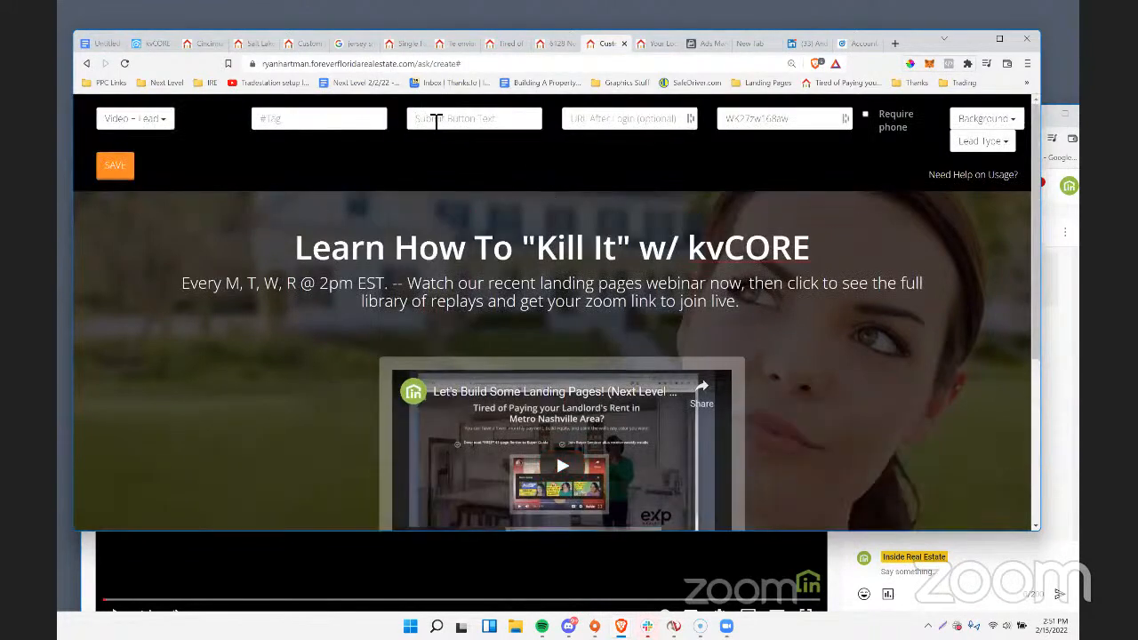
pyautogui.write('Get More Training Like T')
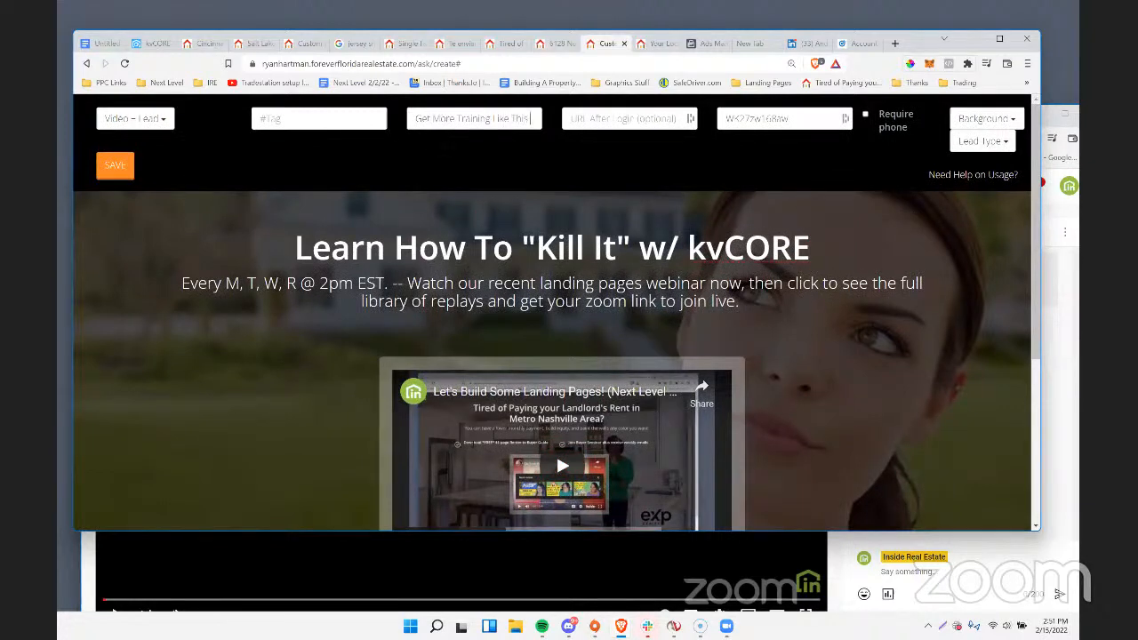
pyautogui.write('his')
# Review the landing page preview from the headline and video down to the contact form and its submit button.
pyautogui.scroll(-2, 419, 190)
pyautogui.scroll(1, 426, 190)
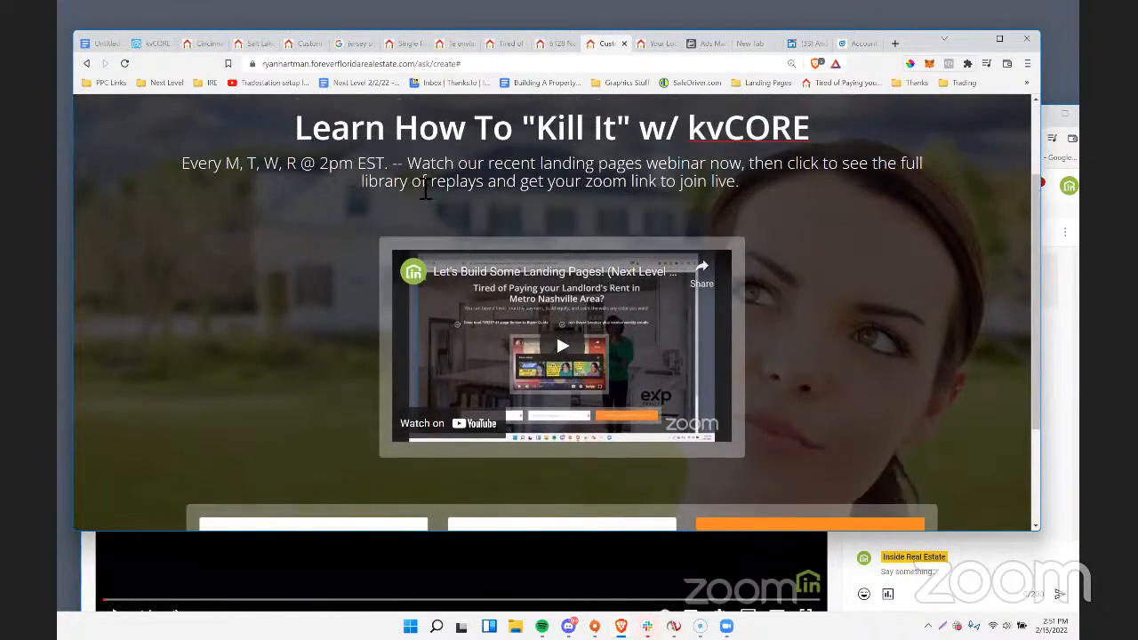
pyautogui.scroll(1, 426, 190)
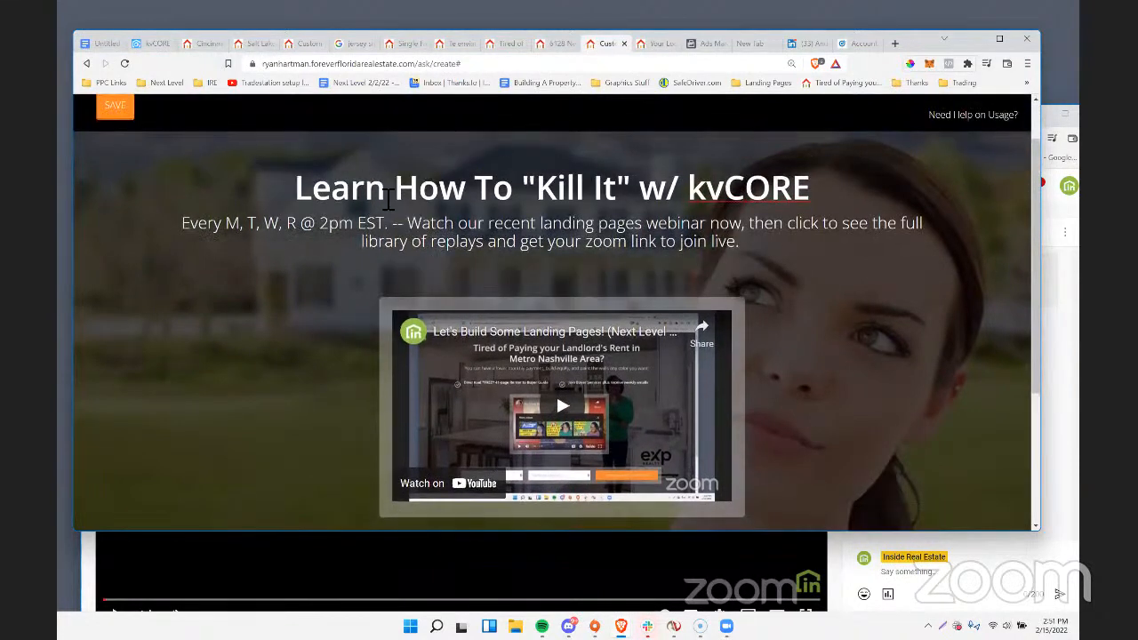
pyautogui.scroll(1, 392, 199)
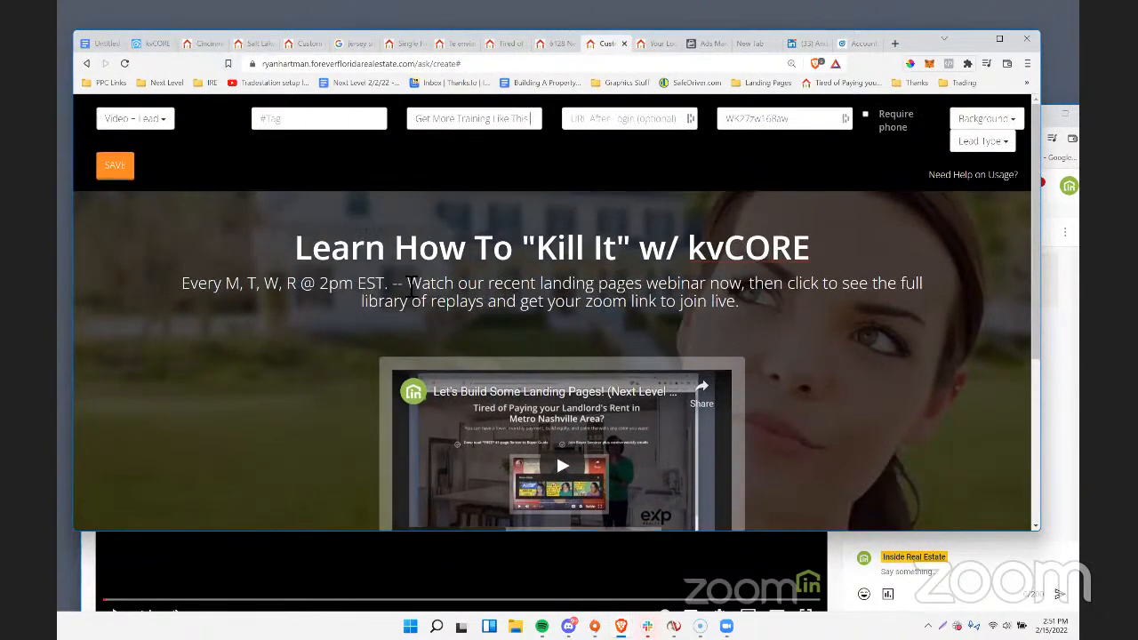
pyautogui.scroll(-1, 411, 284)
pyautogui.scroll(-1, 563, 349)
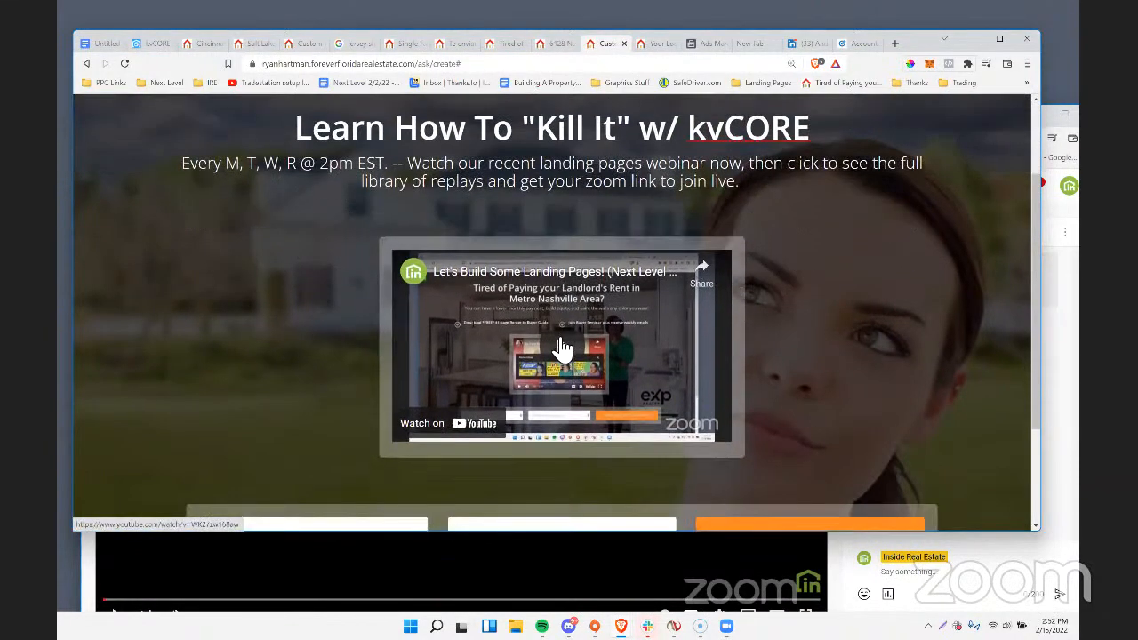
pyautogui.scroll(-1, 662, 373)
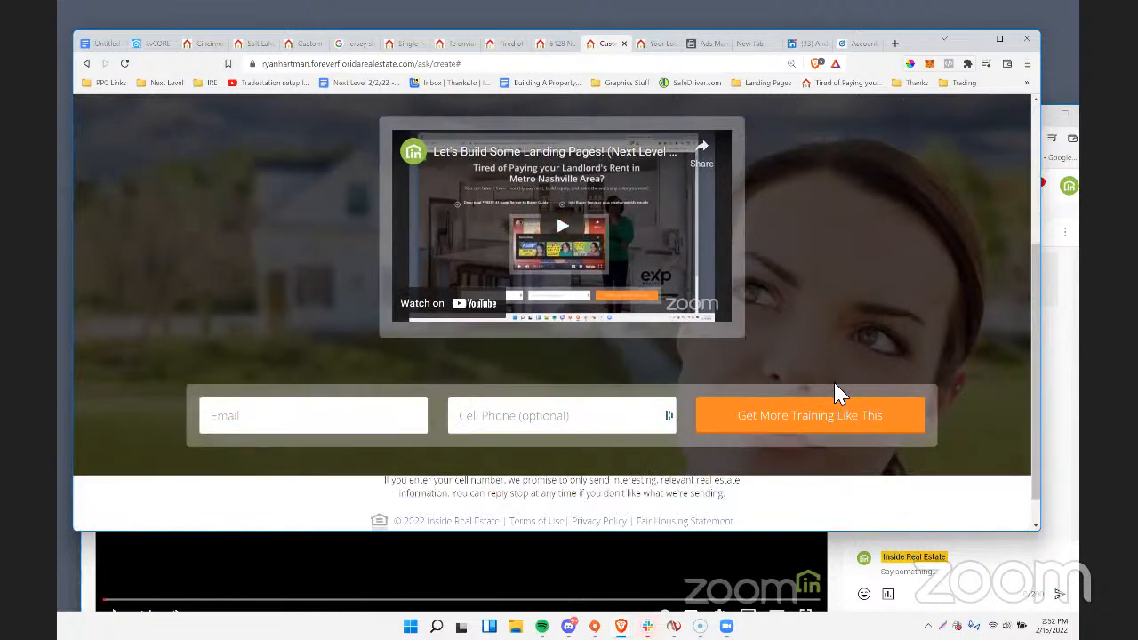
pyautogui.scroll(2, 554, 288)
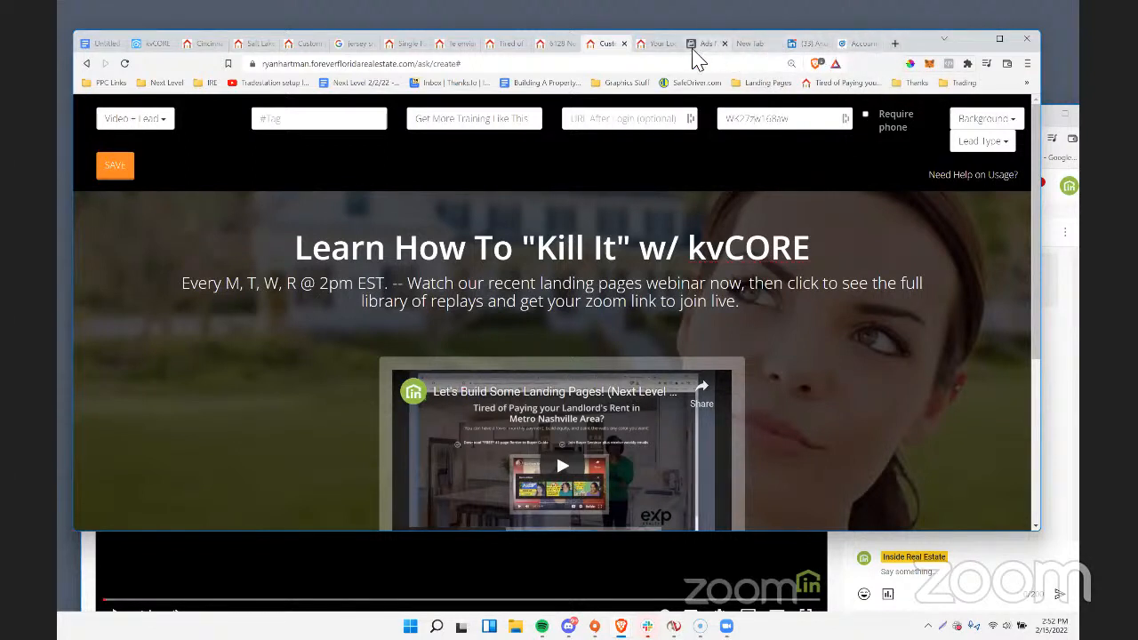
# Copy the image address of the couple-with-laptop photo on the open real estate agent website.
pyautogui.click(652, 44)
pyautogui.scroll(-3, 674, 225)
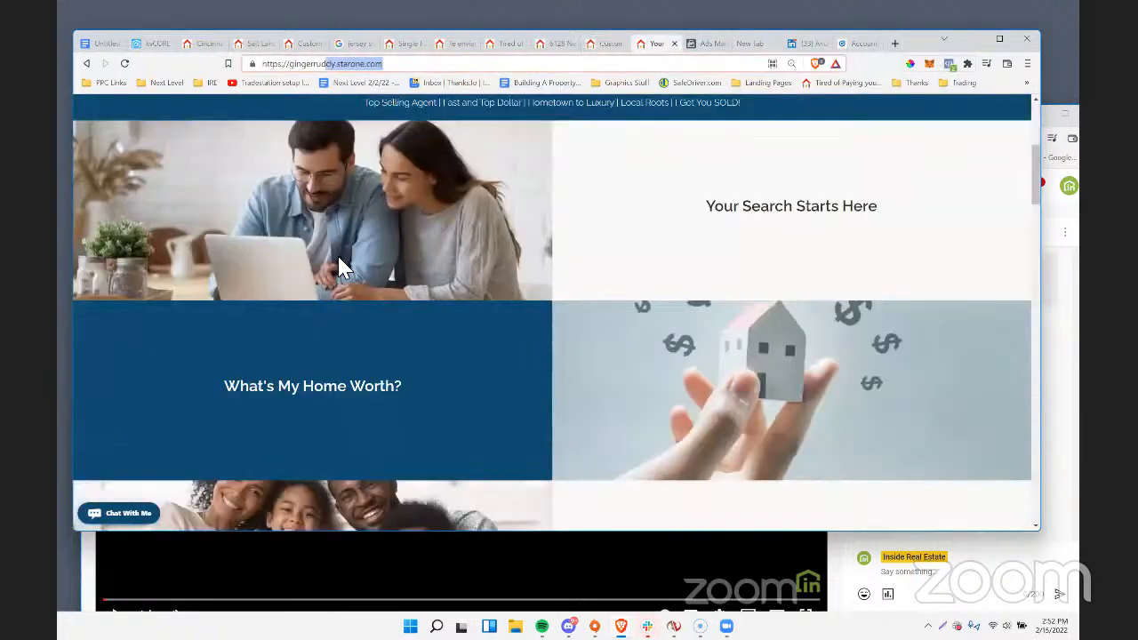
pyautogui.rightClick(357, 208)
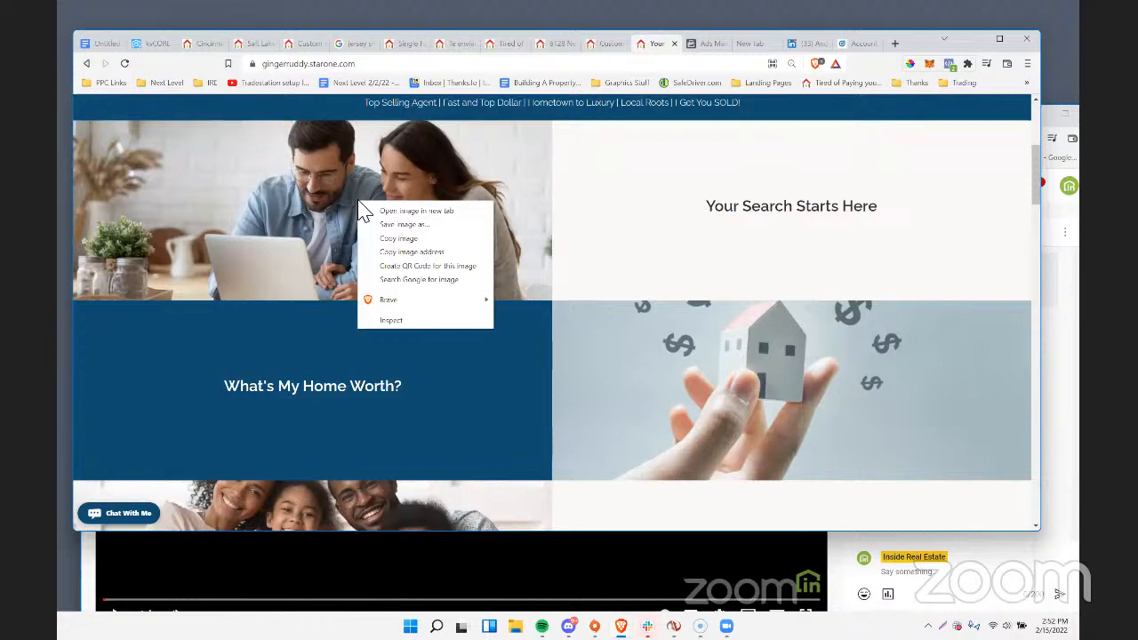
pyautogui.click(395, 251)
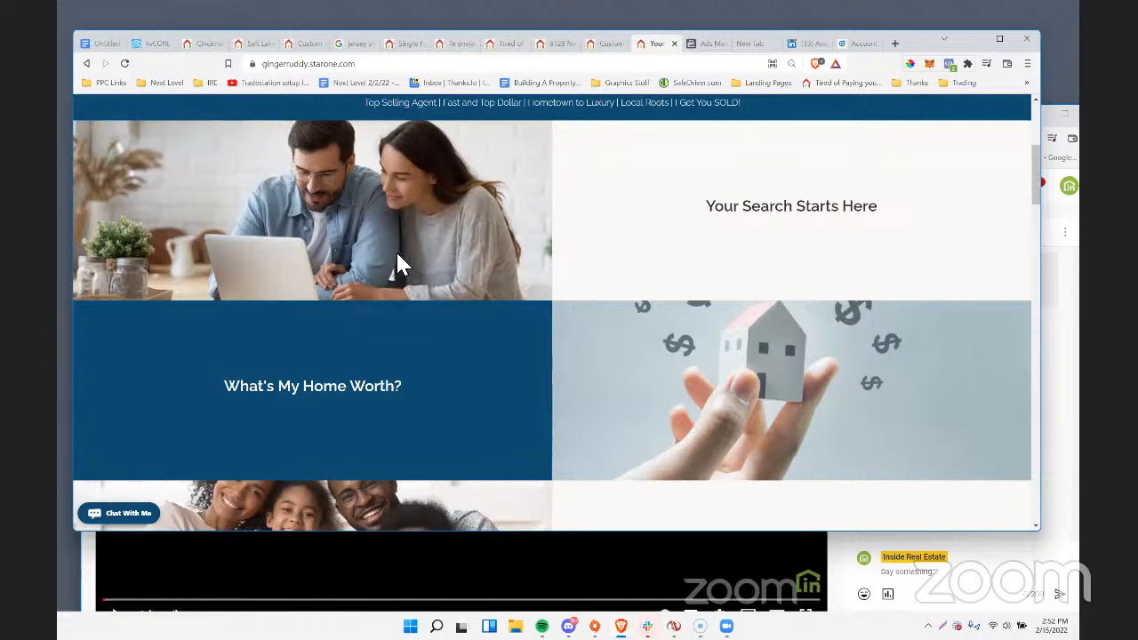
# Go to images.google.com in place of the agent website and search for "webinar".
pyautogui.click(378, 66)
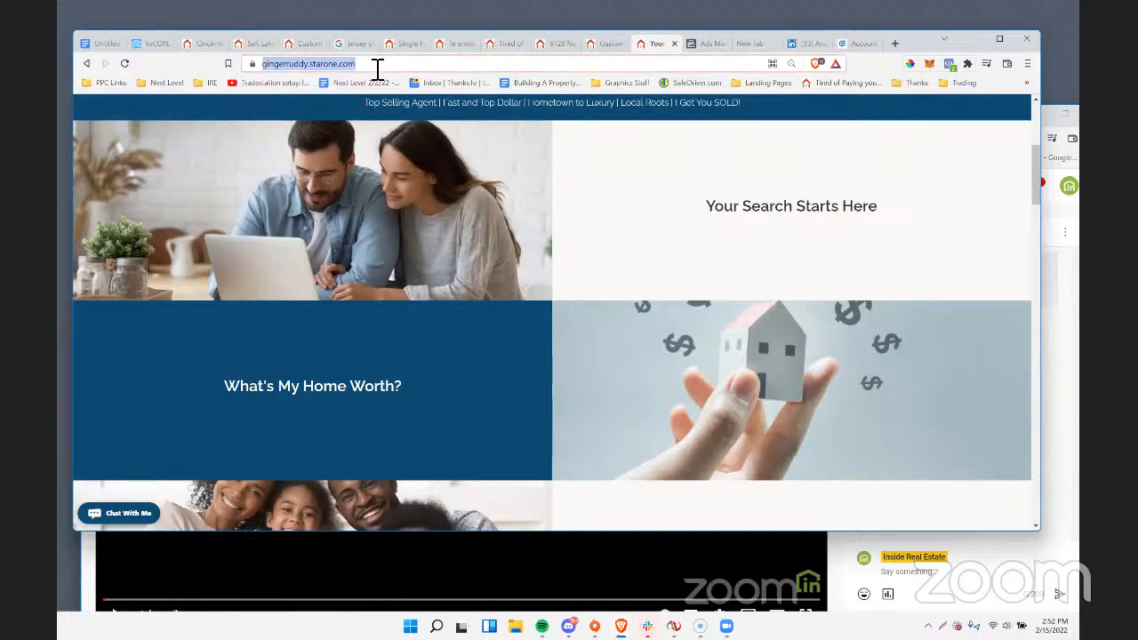
pyautogui.write('images.google.com')
pyautogui.press('Return')
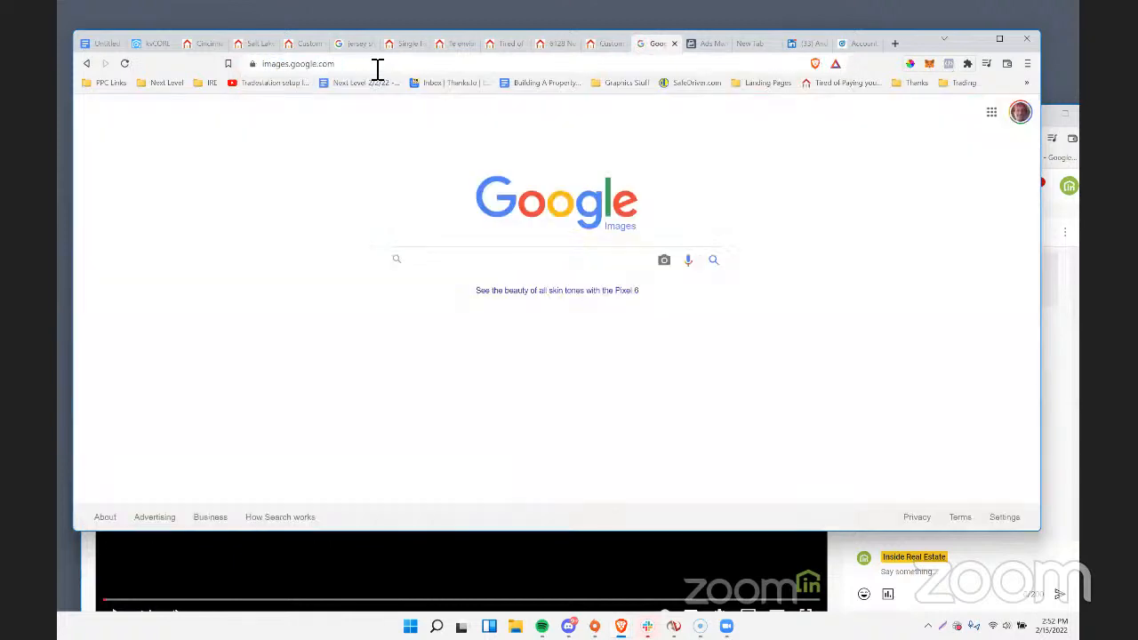
pyautogui.click(505, 260)
pyautogui.write('webinar')
pyautogui.press('Return')
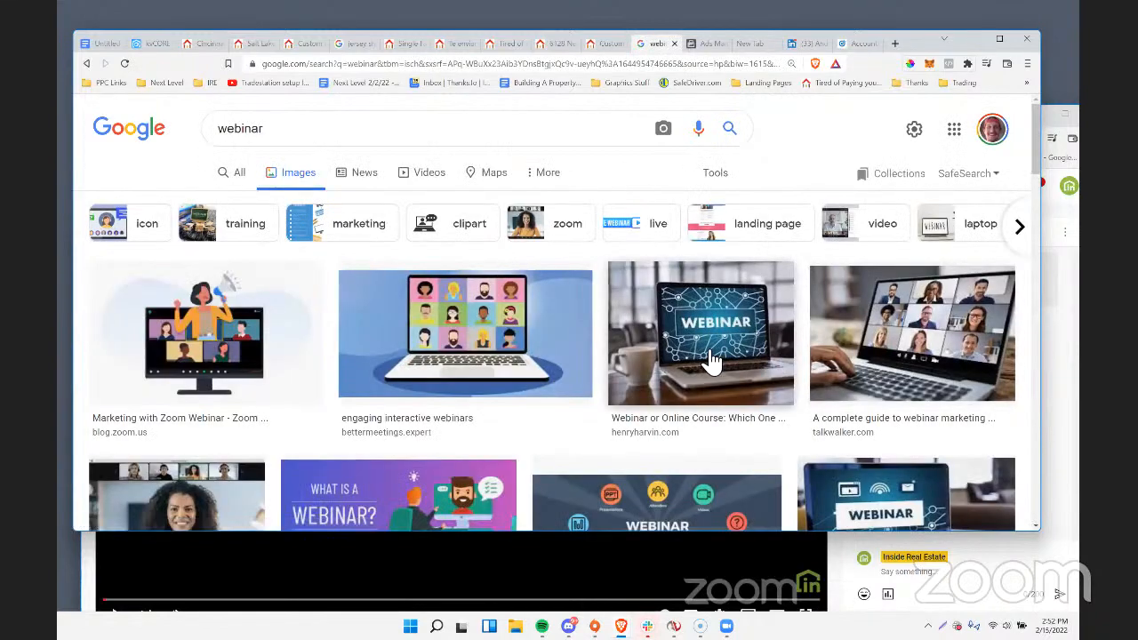
pyautogui.scroll(-2, 711, 360)
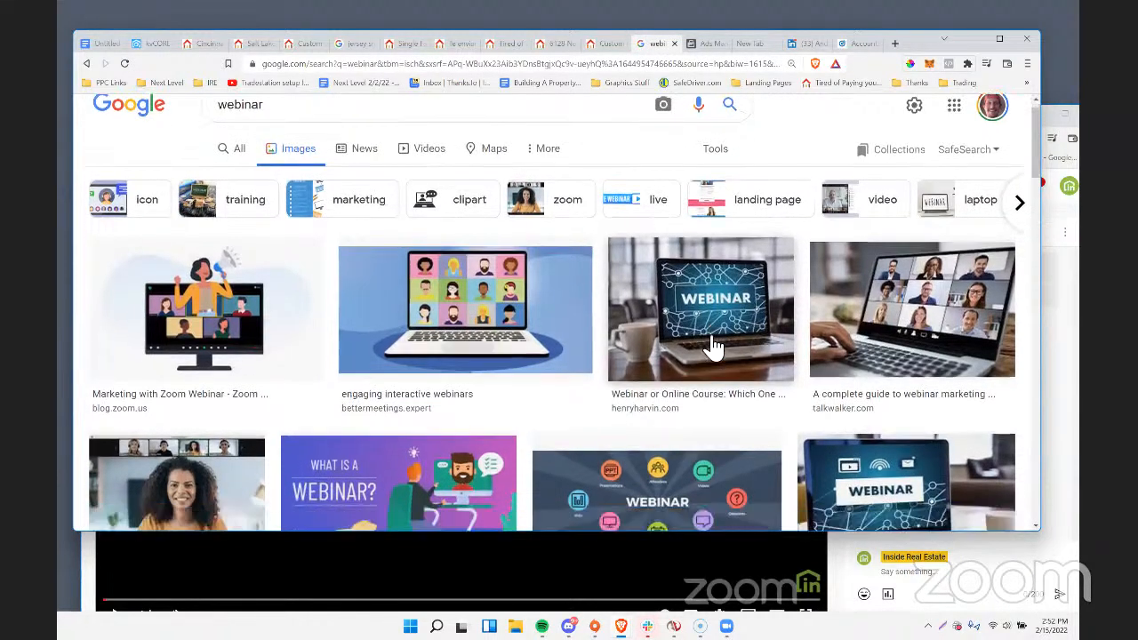
pyautogui.rightClick(718, 246)
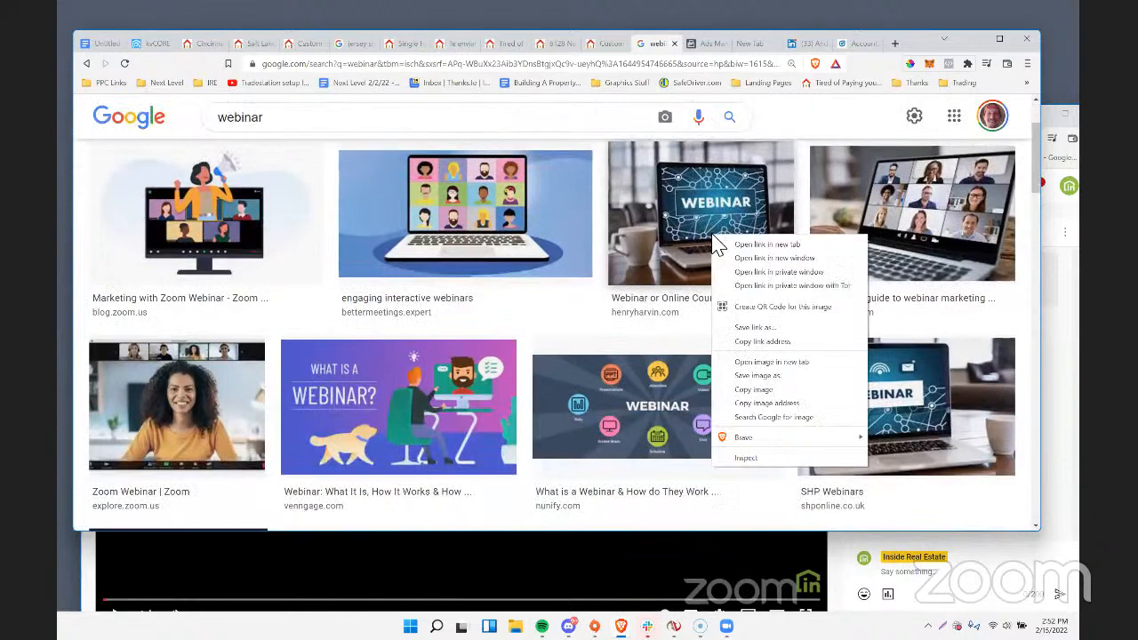
pyautogui.click(820, 115)
pyautogui.click(913, 120)
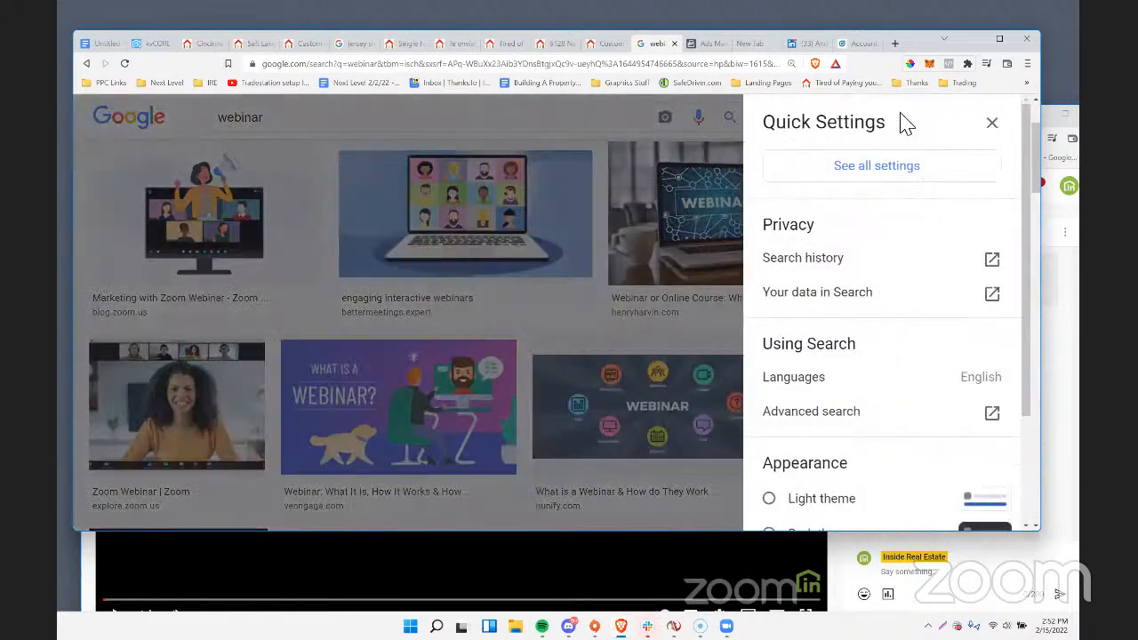
pyautogui.click(660, 166)
pyautogui.scroll(1, 880, 220)
pyautogui.scroll(2, 853, 213)
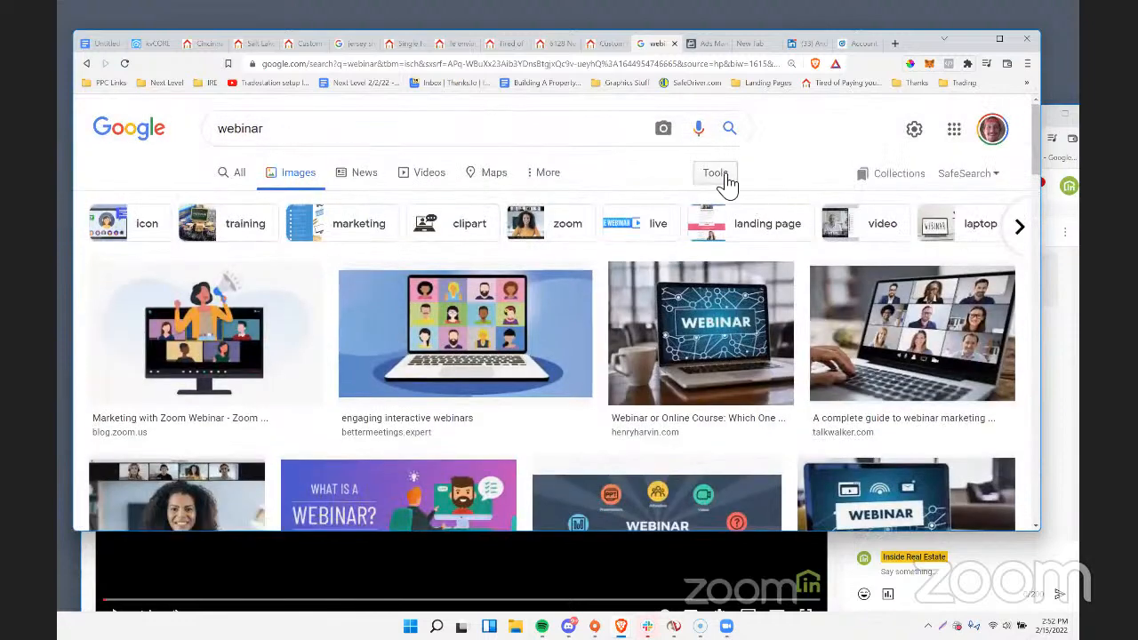
# Filter the webinar image results by usage rights to Creative Commons licenses.
pyautogui.click(725, 178)
pyautogui.click(469, 203)
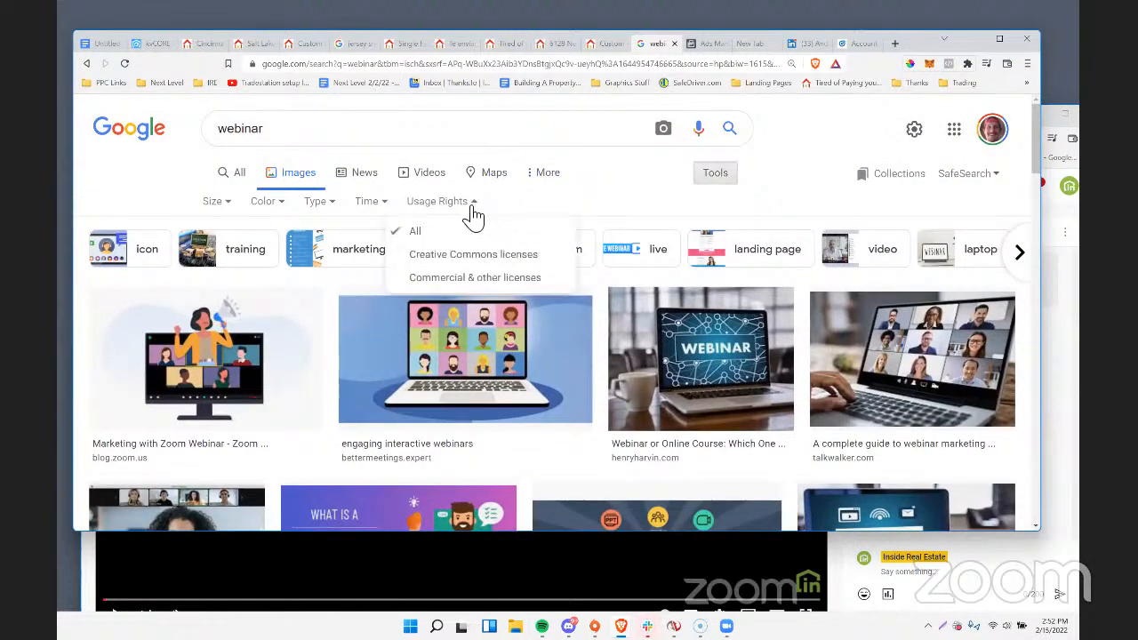
pyautogui.click(459, 257)
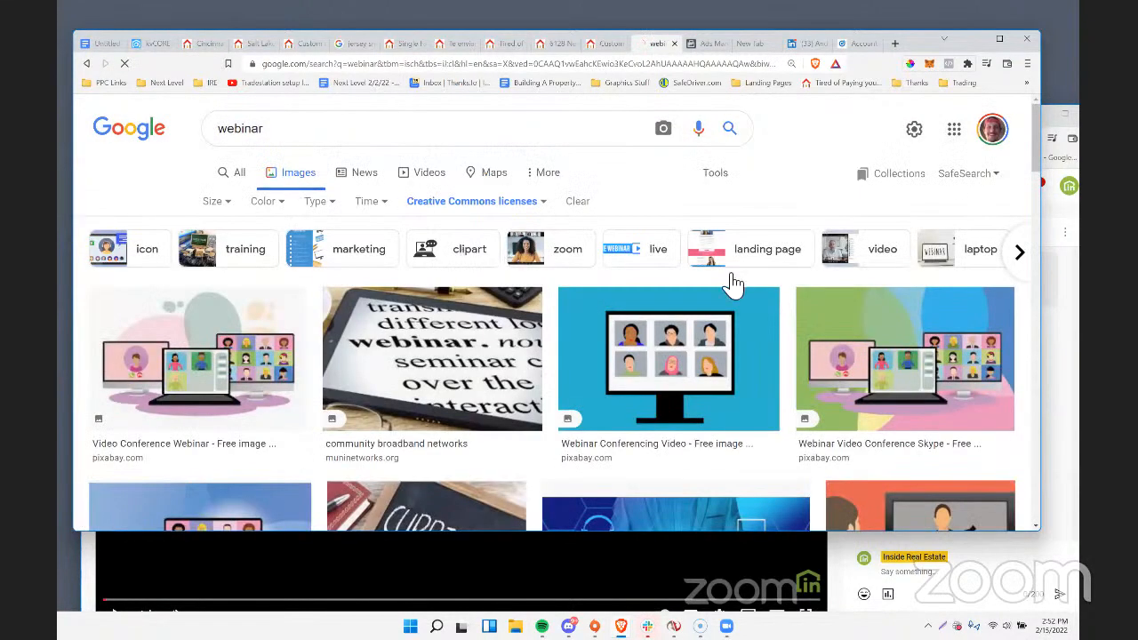
# Copy the image address of the "Free Images : conference, video, web" illustration showing a presenter on a screen.
pyautogui.scroll(-2, 726, 307)
pyautogui.rightClick(723, 229)
pyautogui.rightClick(947, 389)
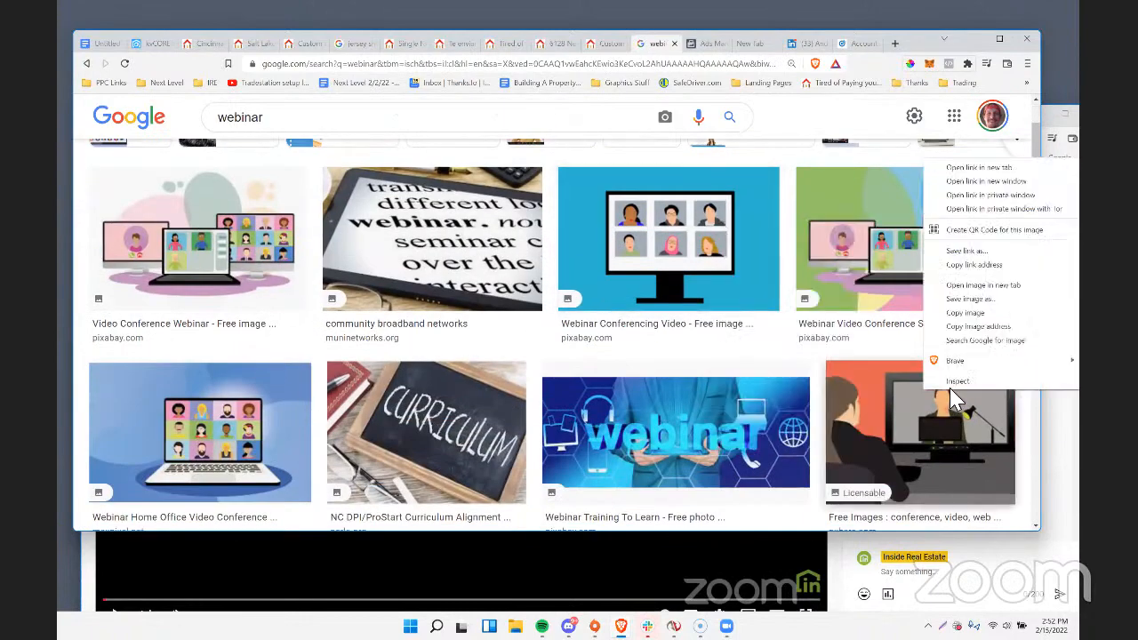
pyautogui.click(996, 326)
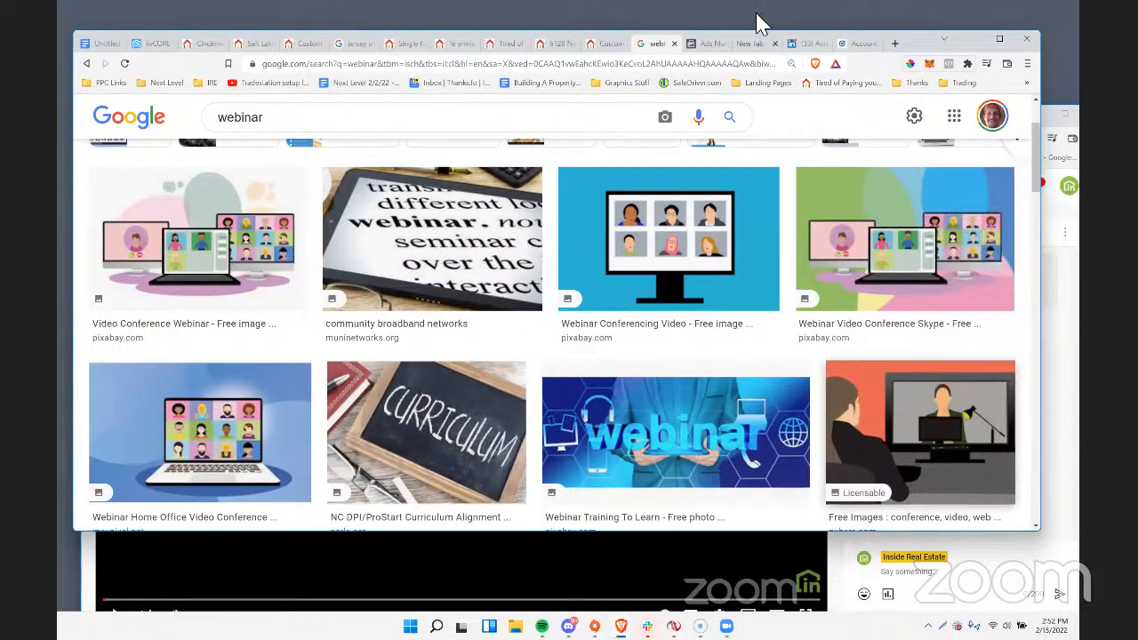
# Return to the landing page builder, apply the copied image address as a custom background, and check the page preview.
pyautogui.click(711, 43)
pyautogui.click(616, 47)
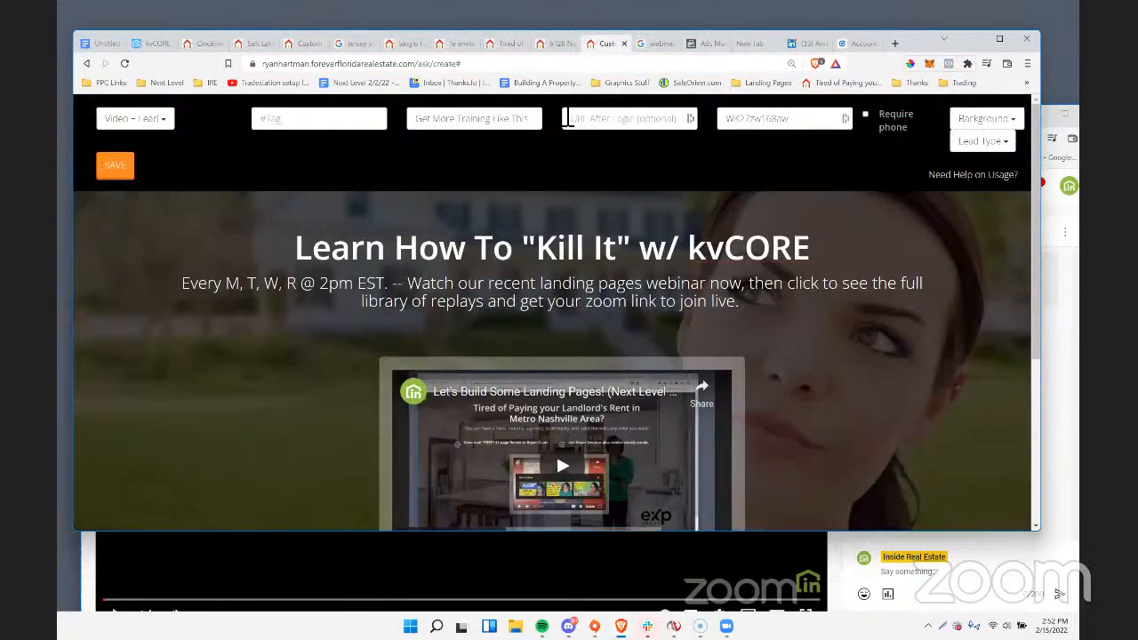
pyautogui.click(985, 118)
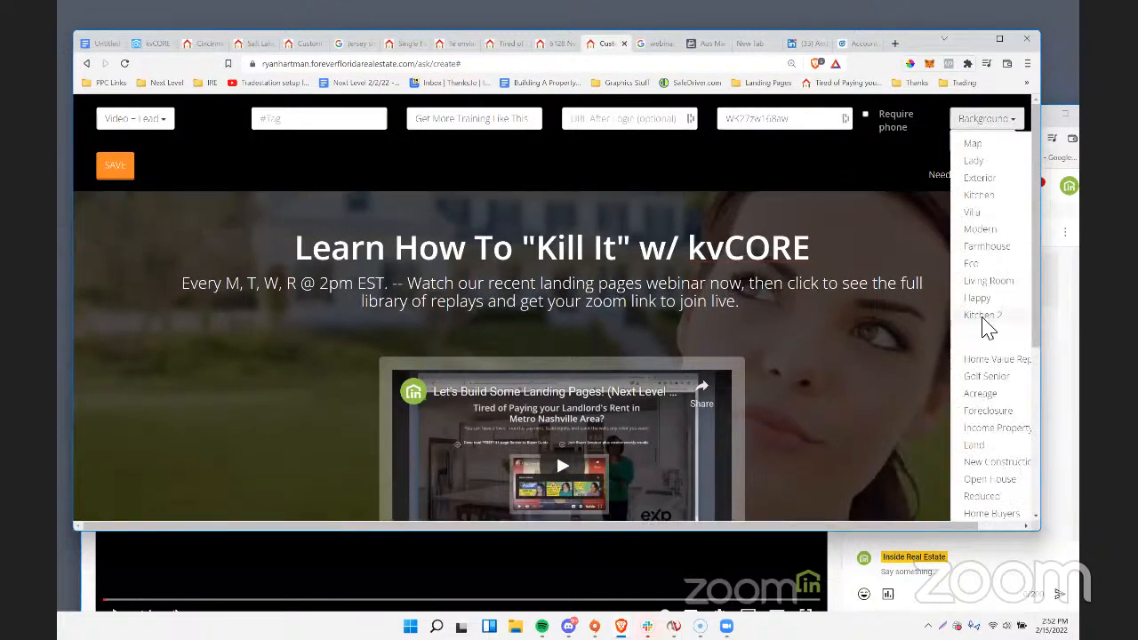
pyautogui.scroll(-3, 985, 329)
pyautogui.click(985, 439)
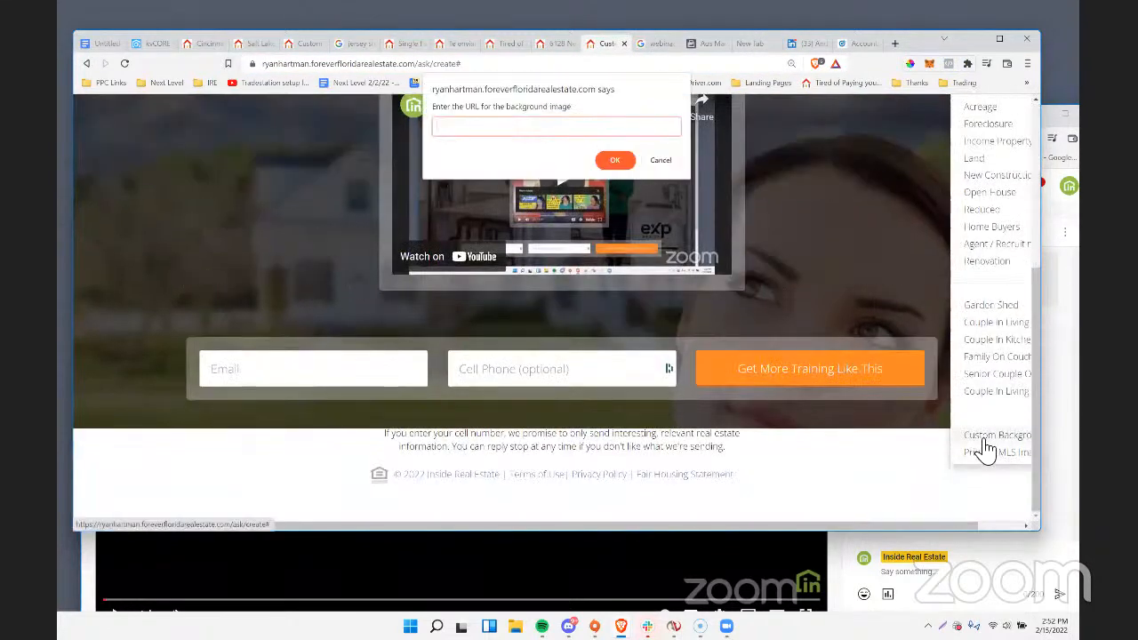
pyautogui.hotkey('ctrl', 'v')
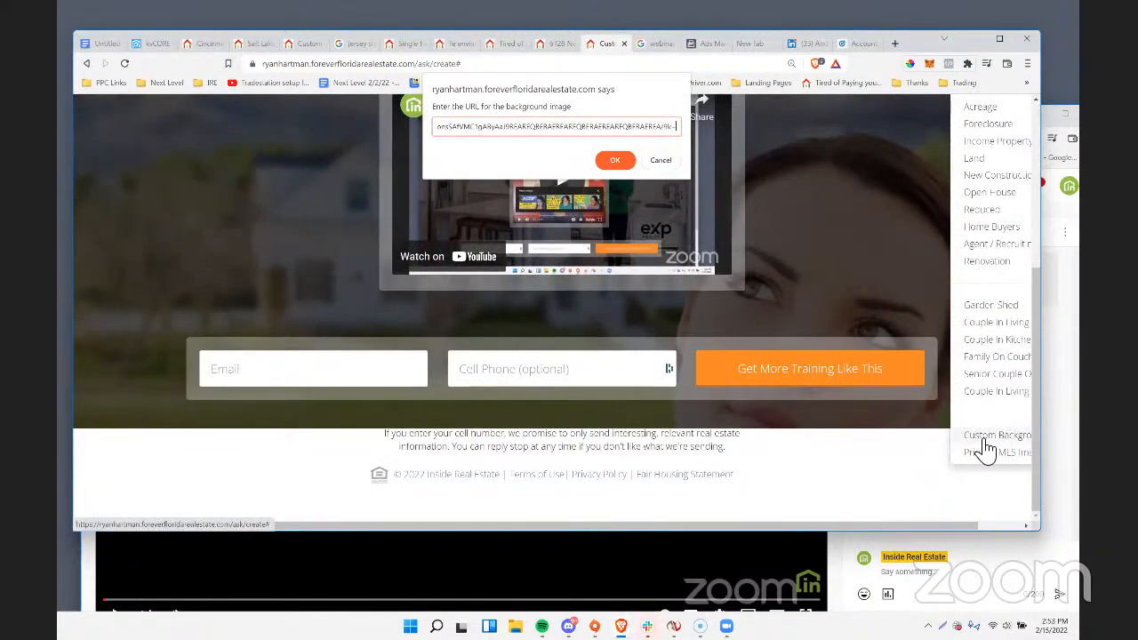
pyautogui.click(614, 160)
pyautogui.scroll(-4, 800, 348)
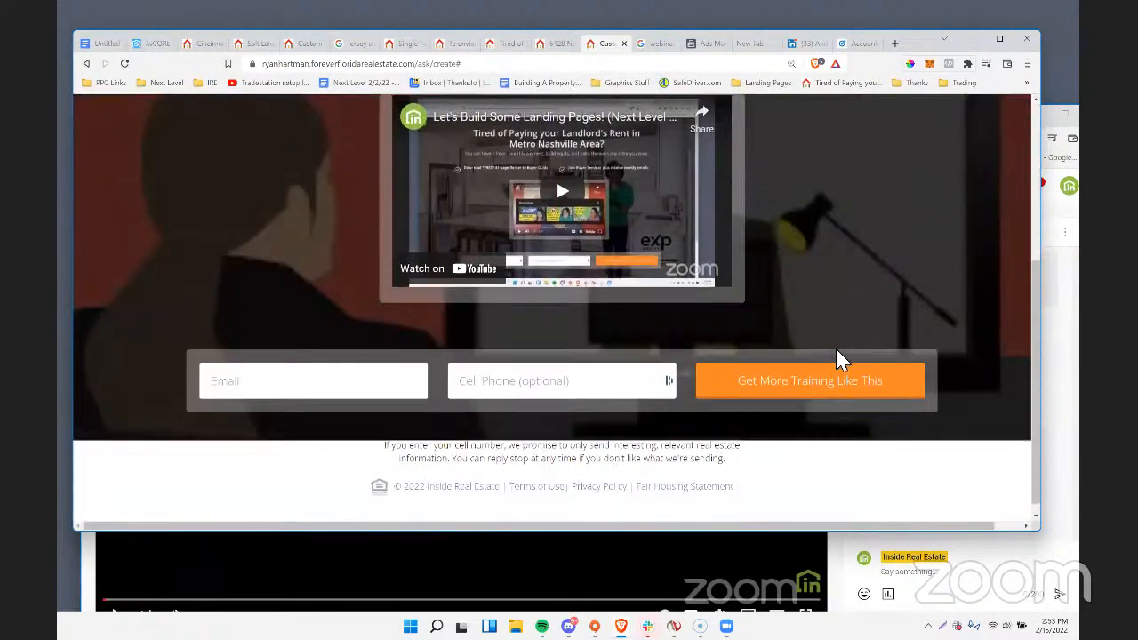
pyautogui.scroll(2, 854, 324)
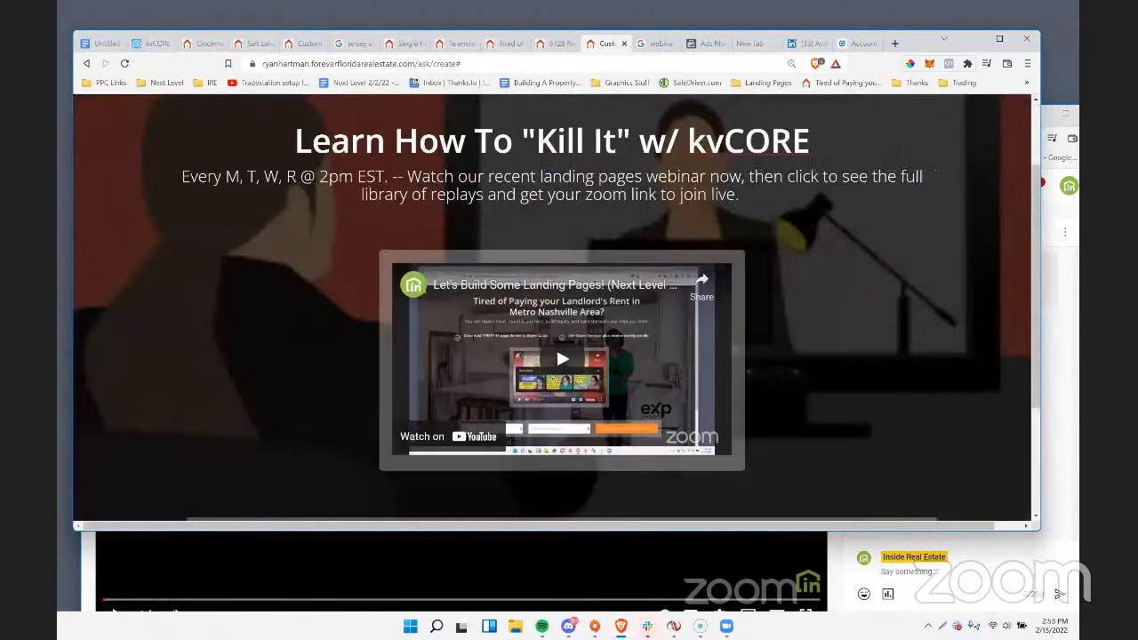